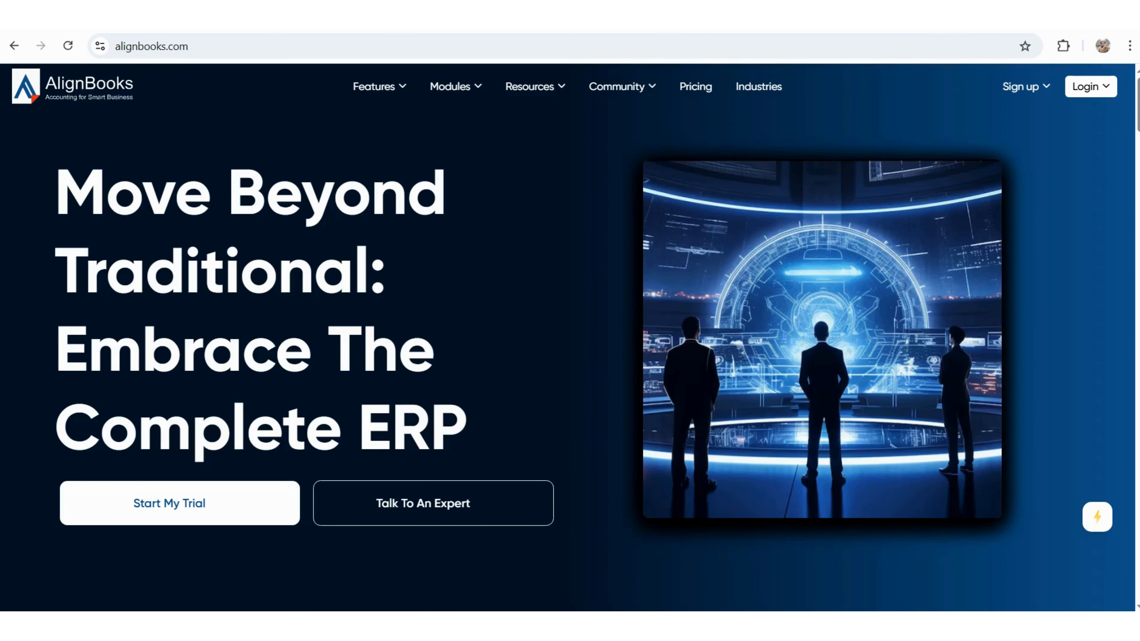
- Open the AlignBooks free-trial registration form from Sign up
mouse_move(1025, 86)
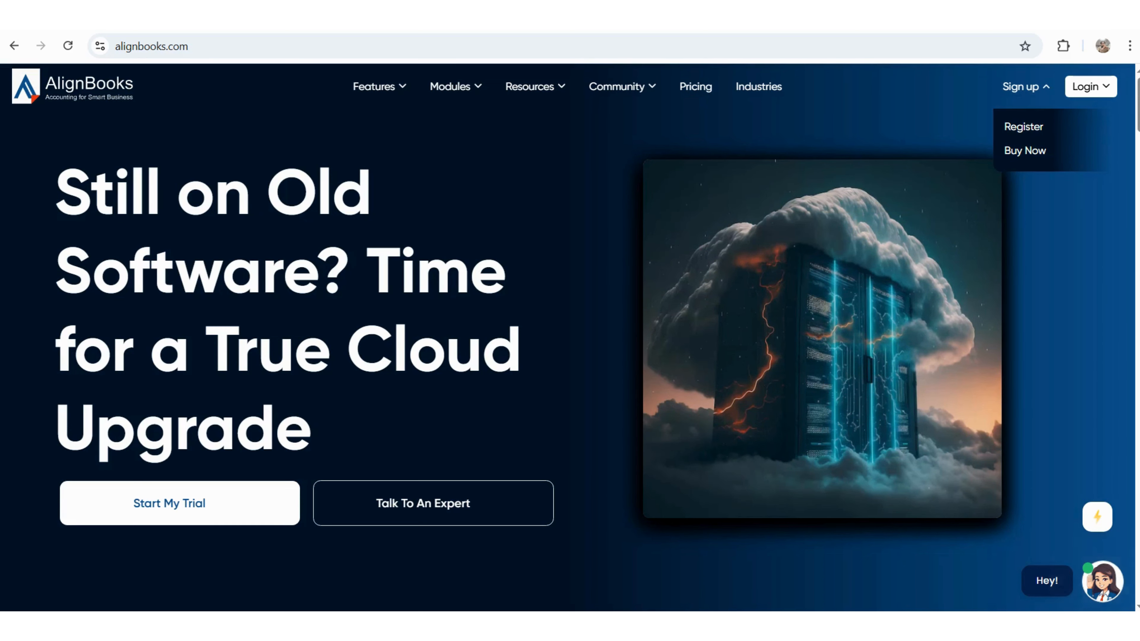
left_click(1023, 127)
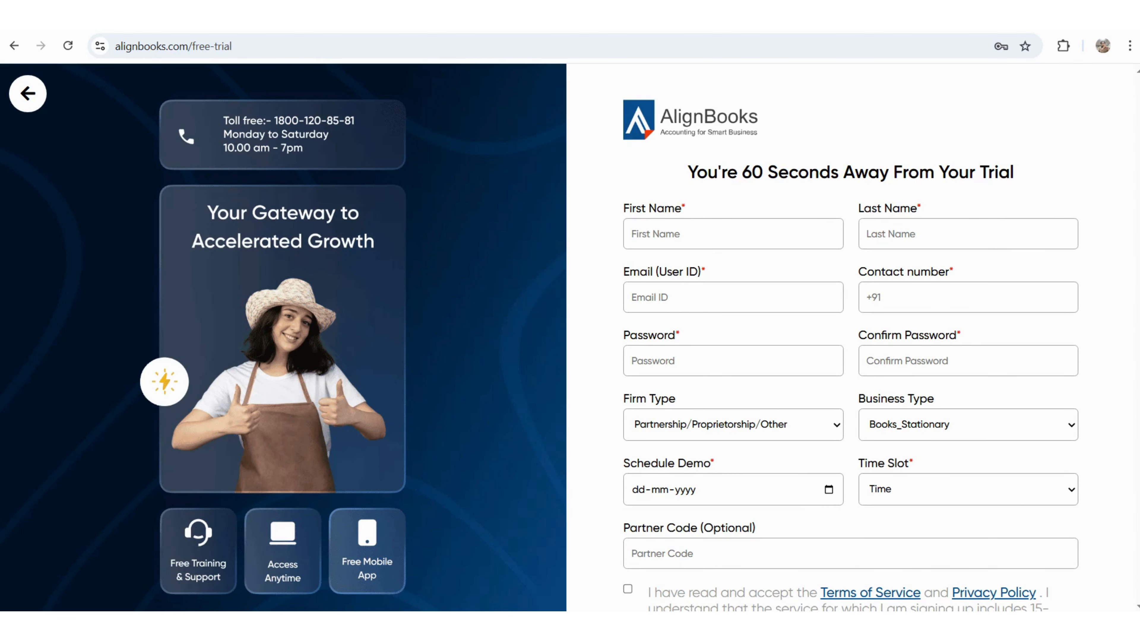
left_click(733, 233)
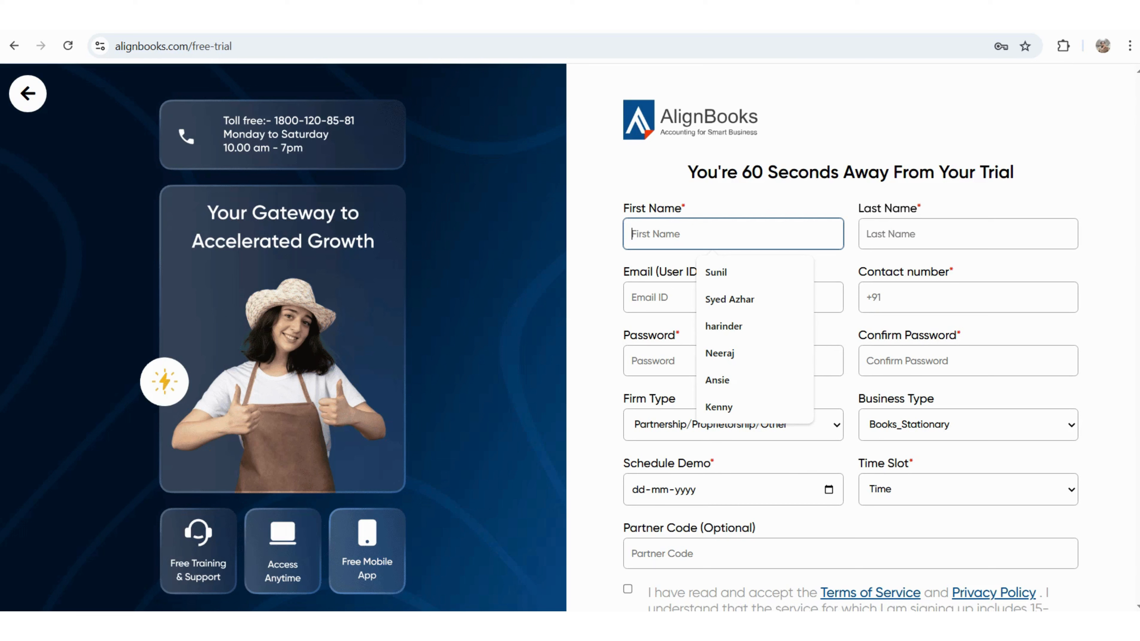
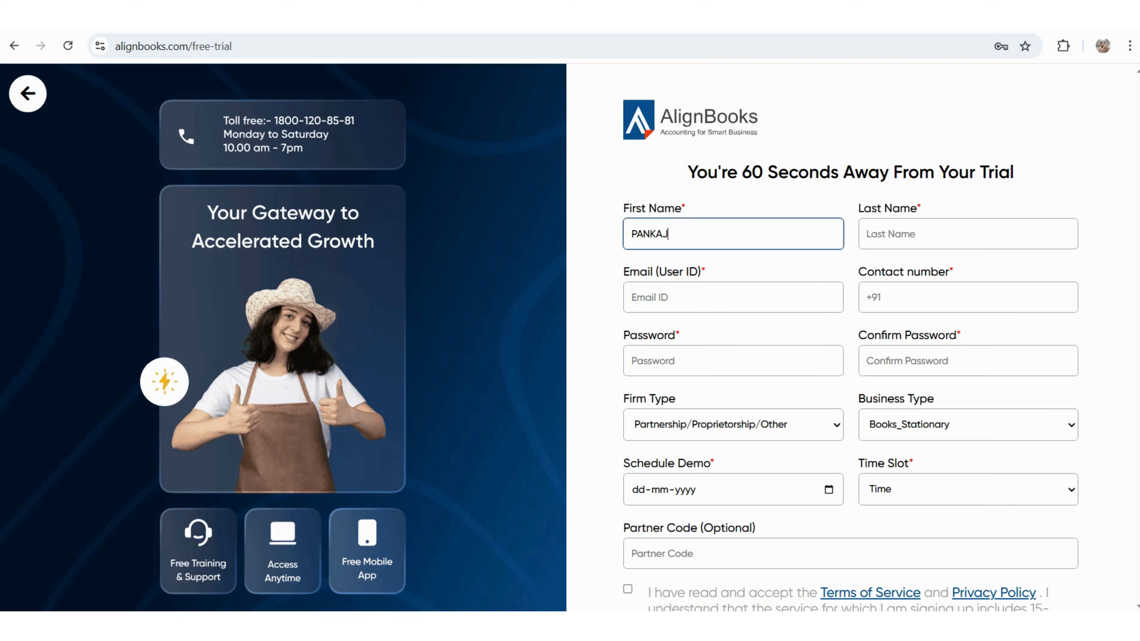
- Fill in the first name, last name and e-mail address as the user ID
key("Tab")
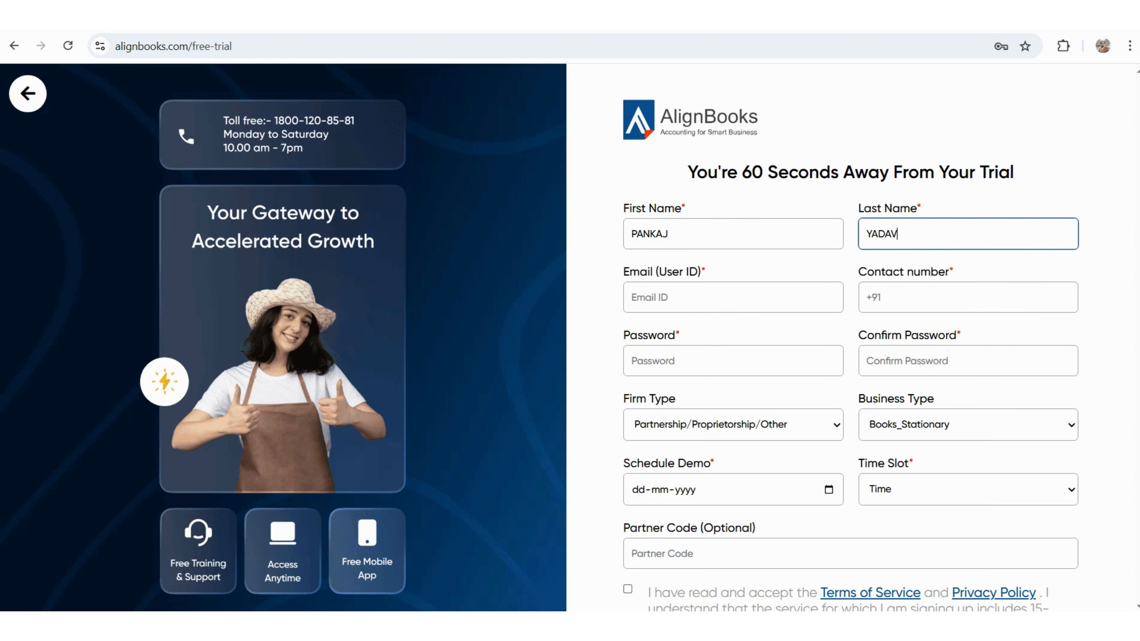
key("Tab")
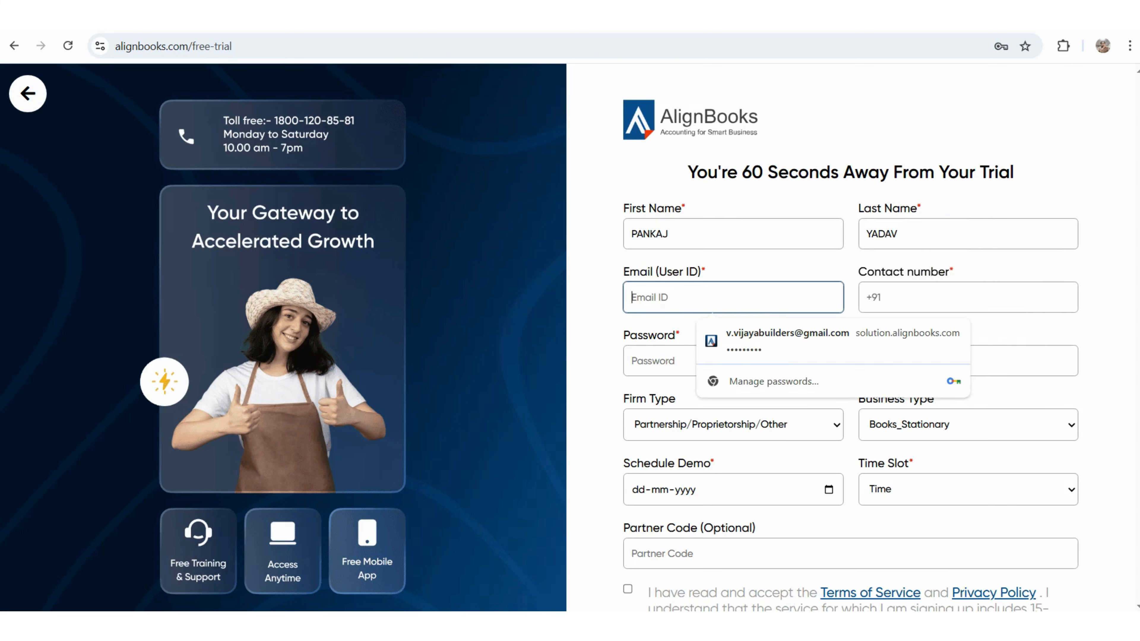
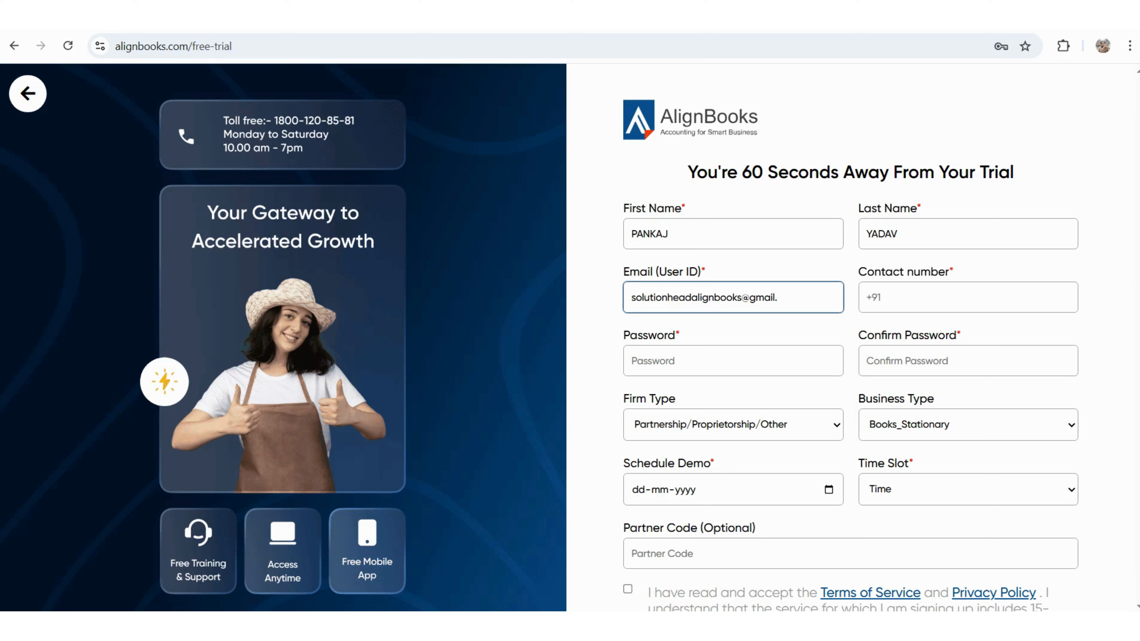
key("ctrl+a")
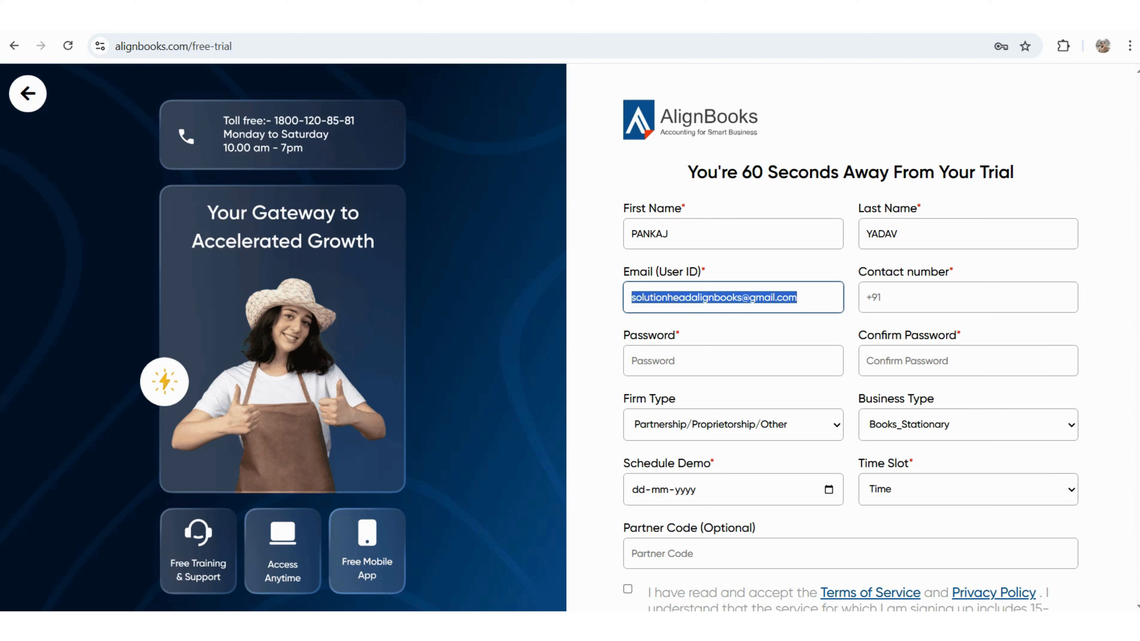
left_click(947, 297)
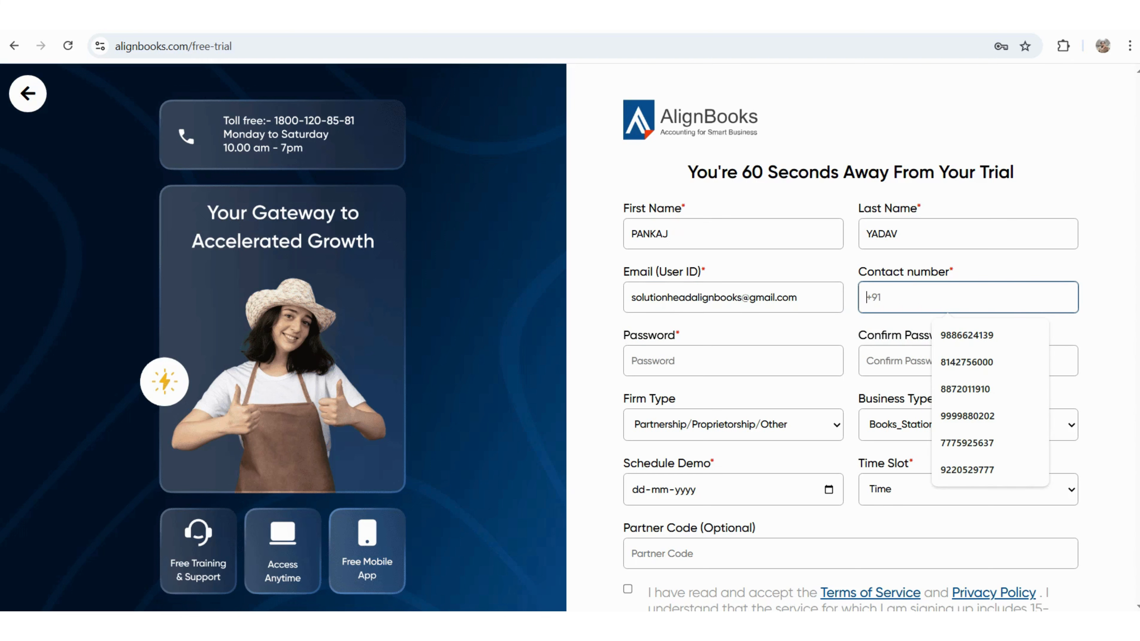
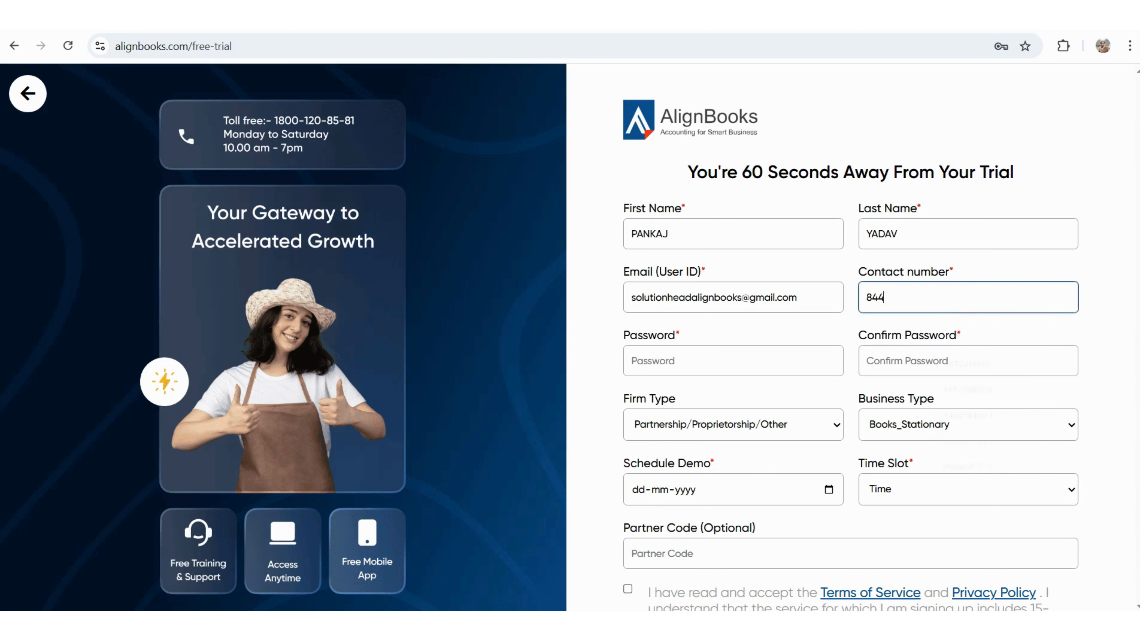
- Enter the contact number and the same account password in both password fields
key("Tab")
type("******")
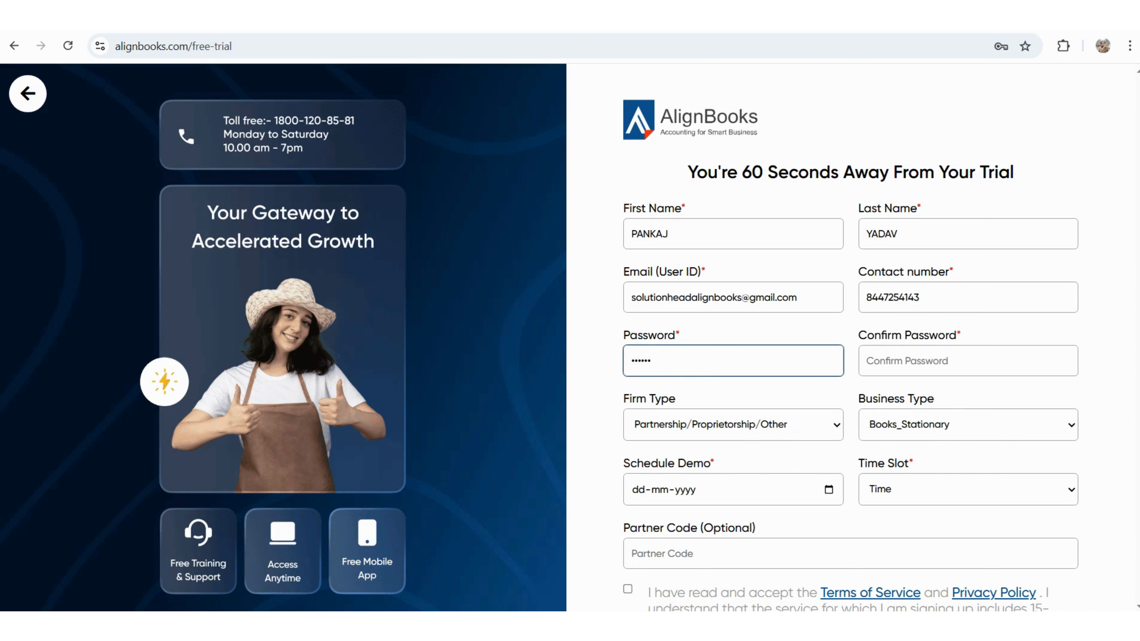
key("Tab")
type("******")
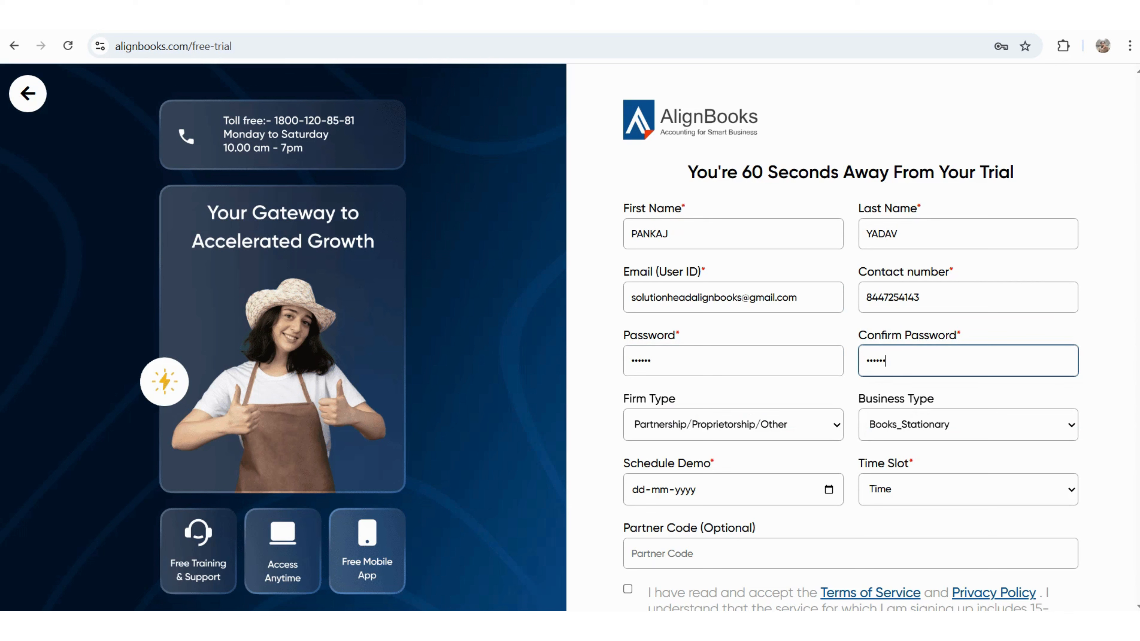
left_click(732, 424)
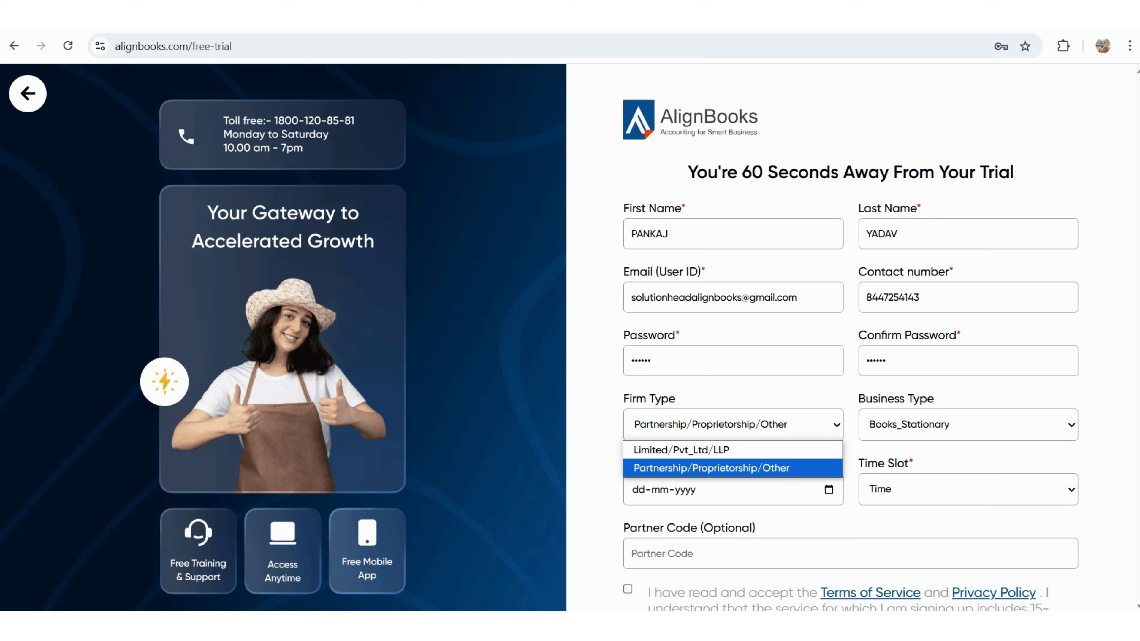
- Set firm type to Limited/Pvt_Ltd/LLP and business type to Trading_Business
key("Up")
key("Return")
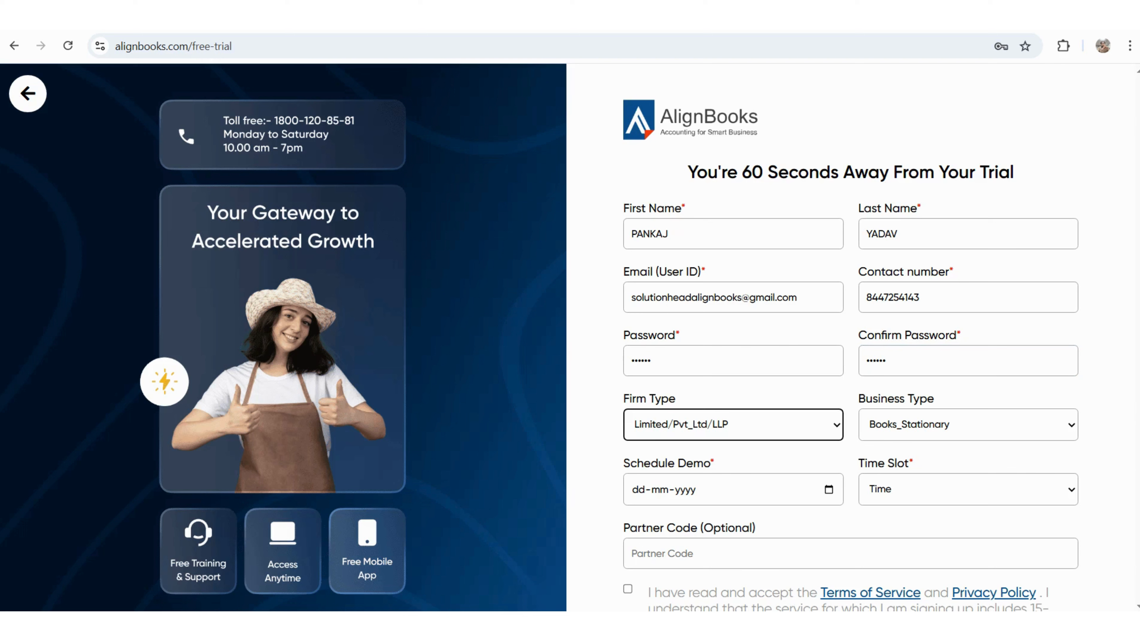
left_click(967, 424)
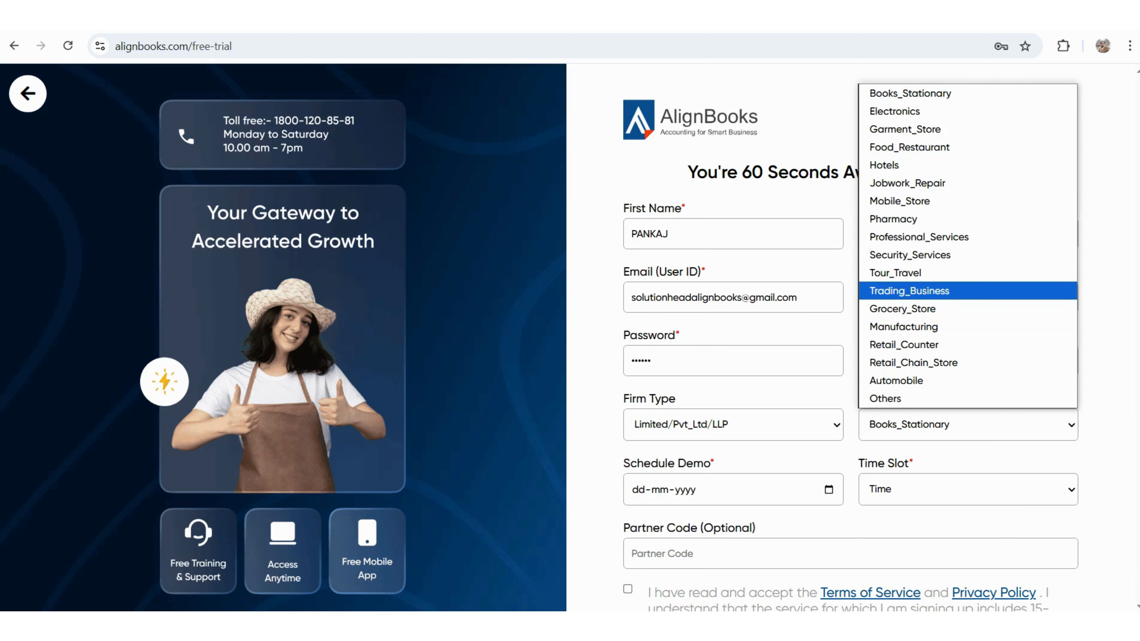
key("Return")
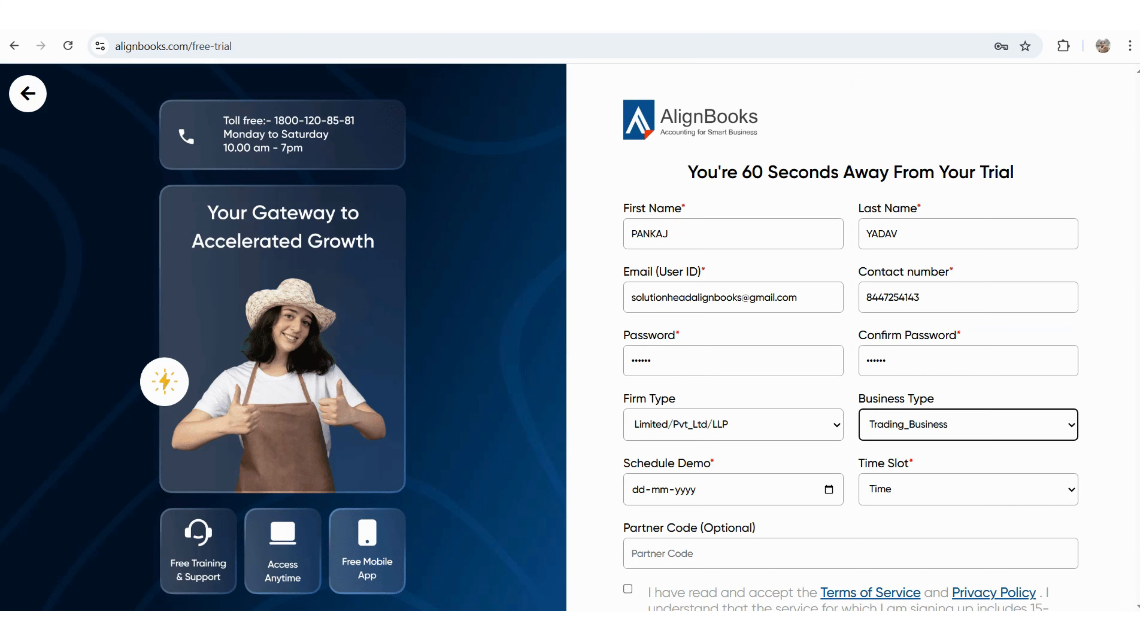
scroll(850, 336, "down", 2)
- Schedule the demo for 18-04-2025, 02PM - 03PM, and accept the terms of service
left_click(828, 415)
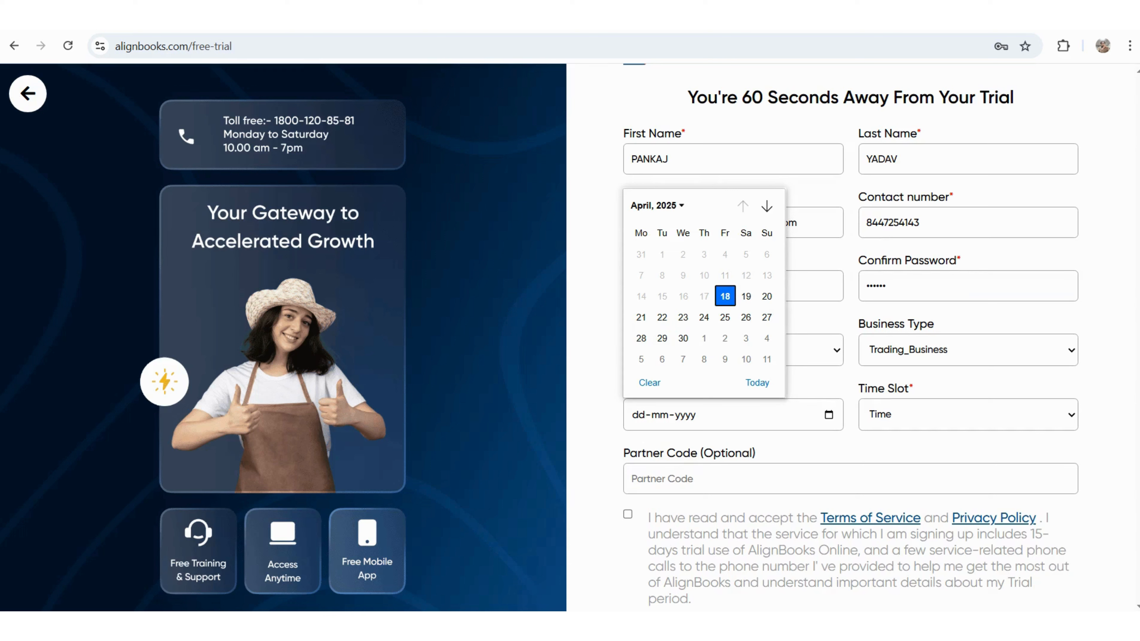
left_click(724, 296)
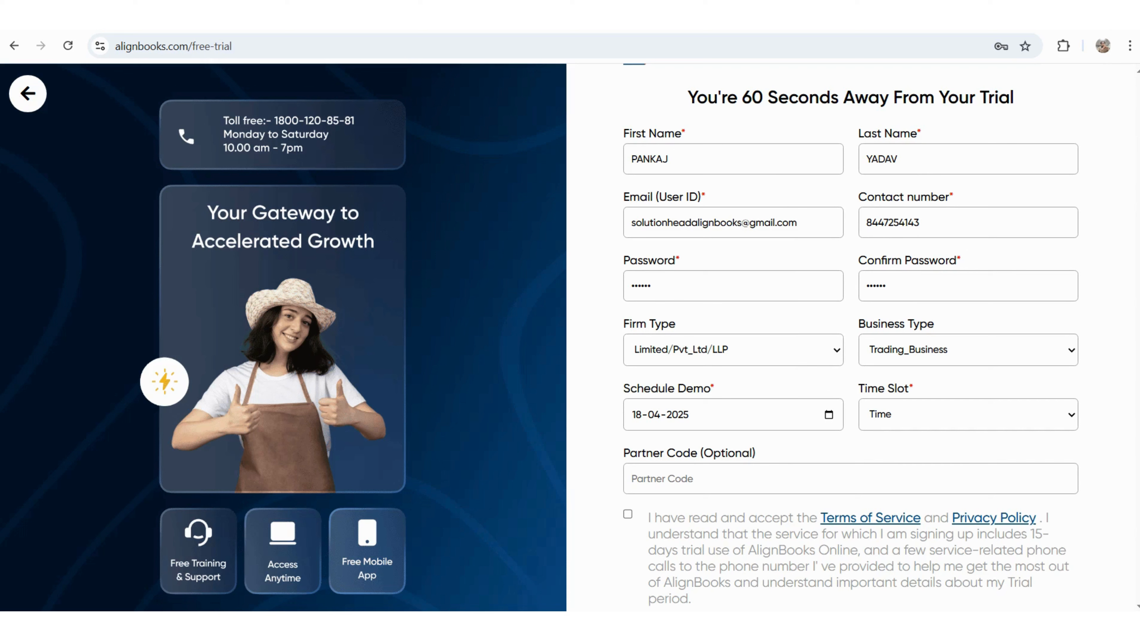
left_click(967, 414)
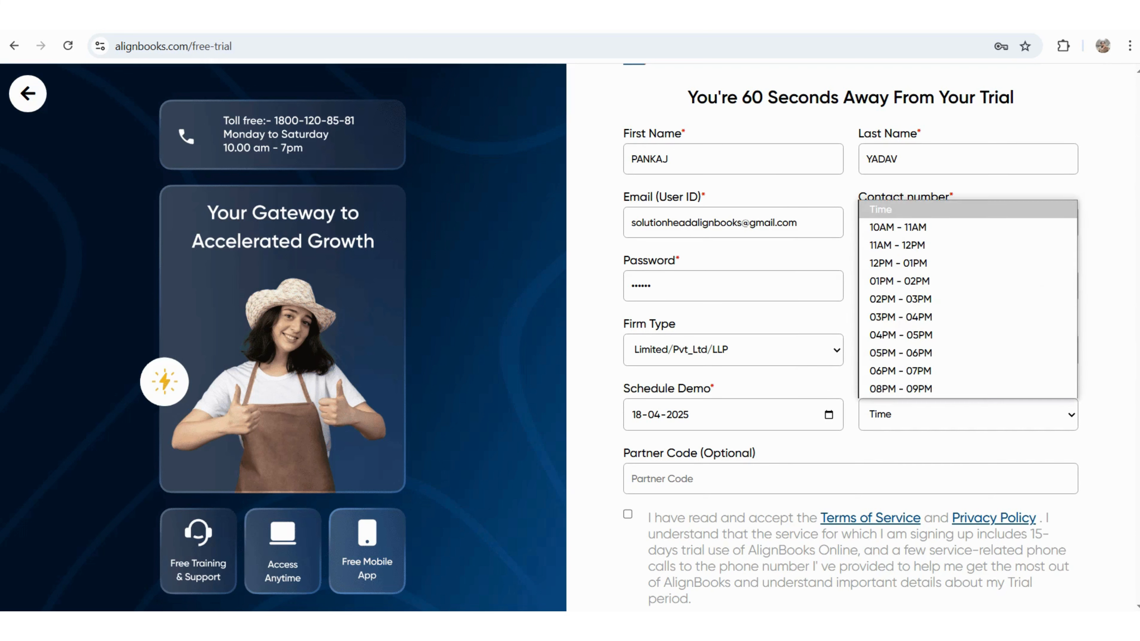
left_click(967, 298)
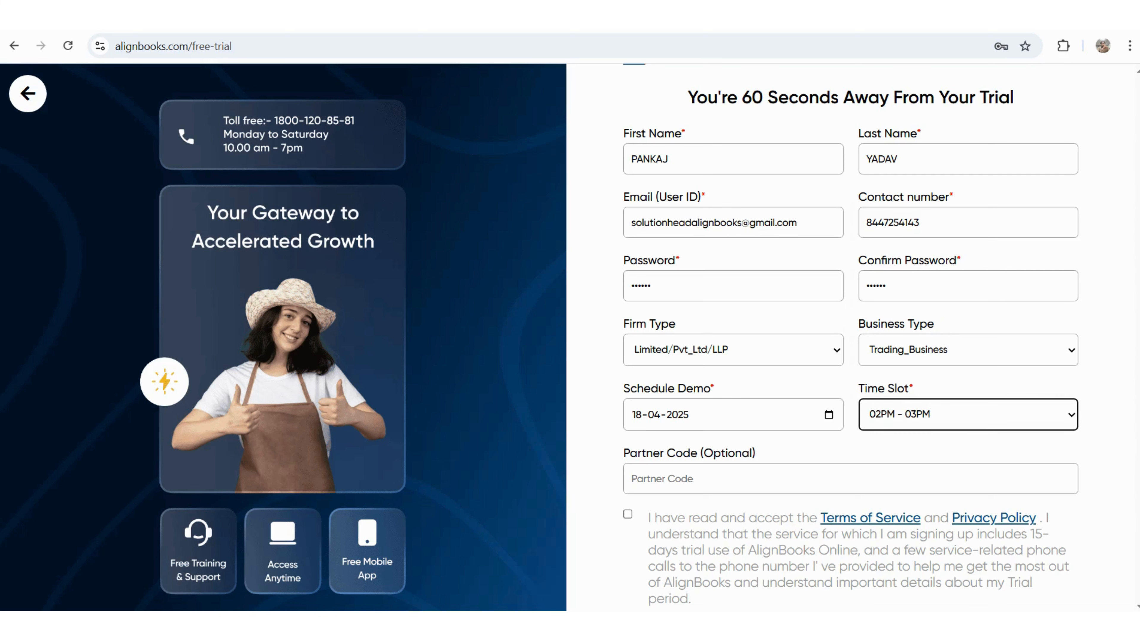
scroll(850, 336, "down", 2)
left_click(718, 388)
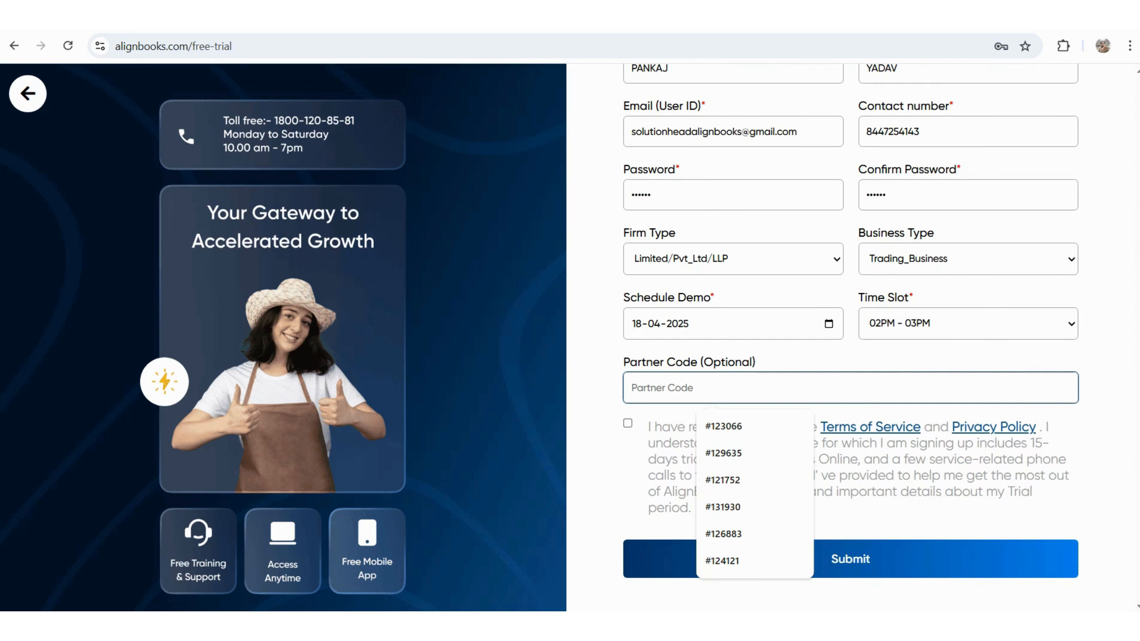
left_click(627, 423)
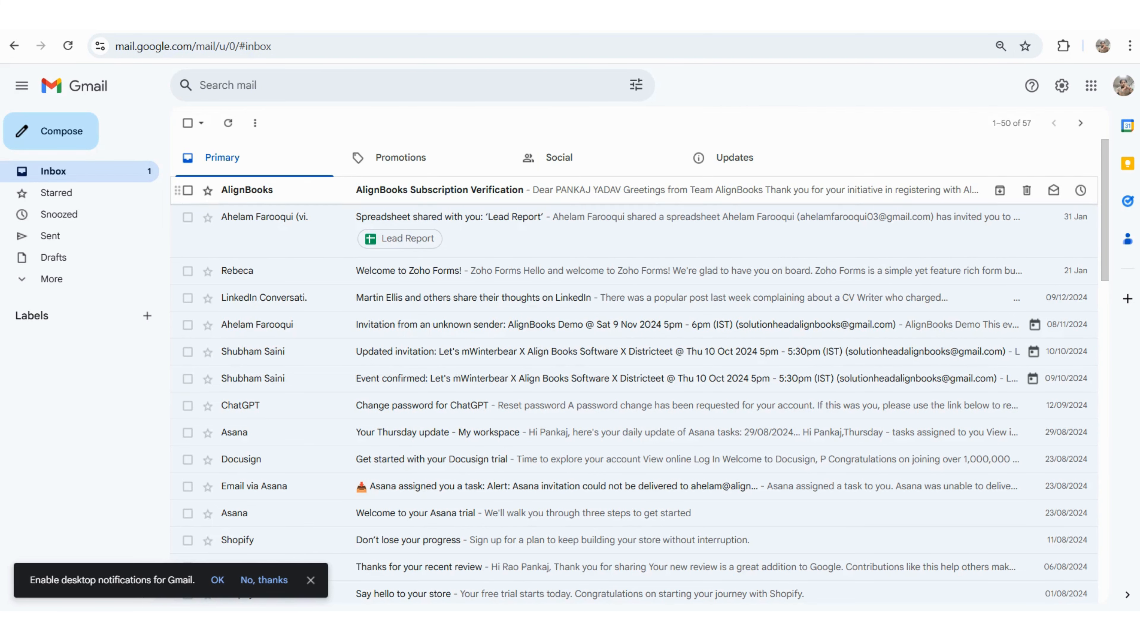
- Open the AlignBooks Subscription Verification e-mail in Gmail and accept the trial registration
left_click(439, 189)
scroll(653, 359, "down", 2)
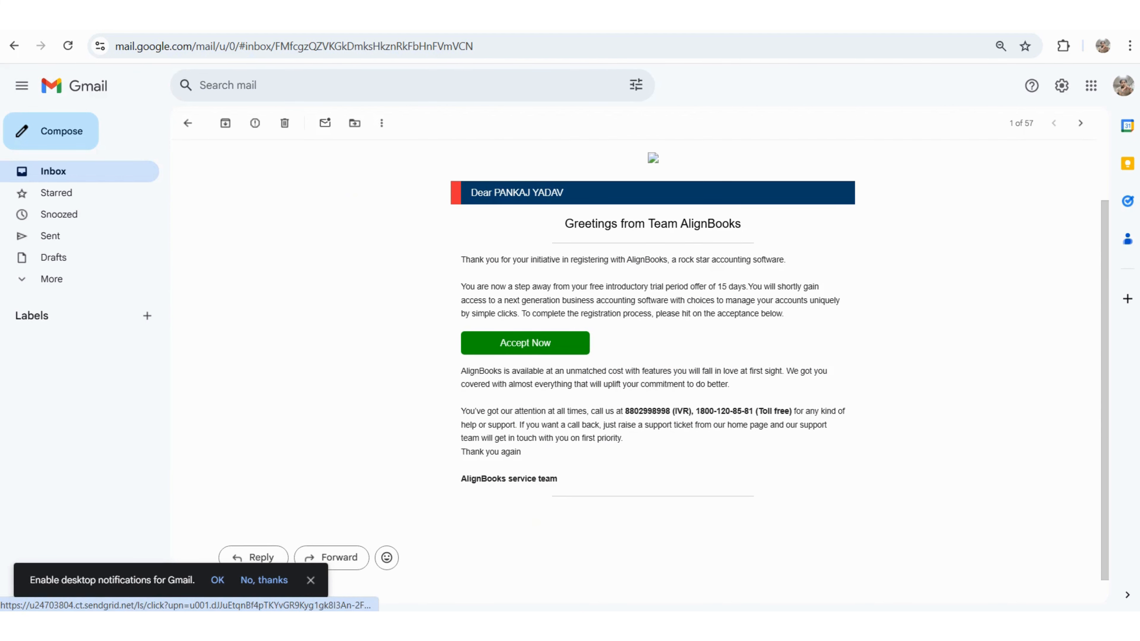
left_click(525, 342)
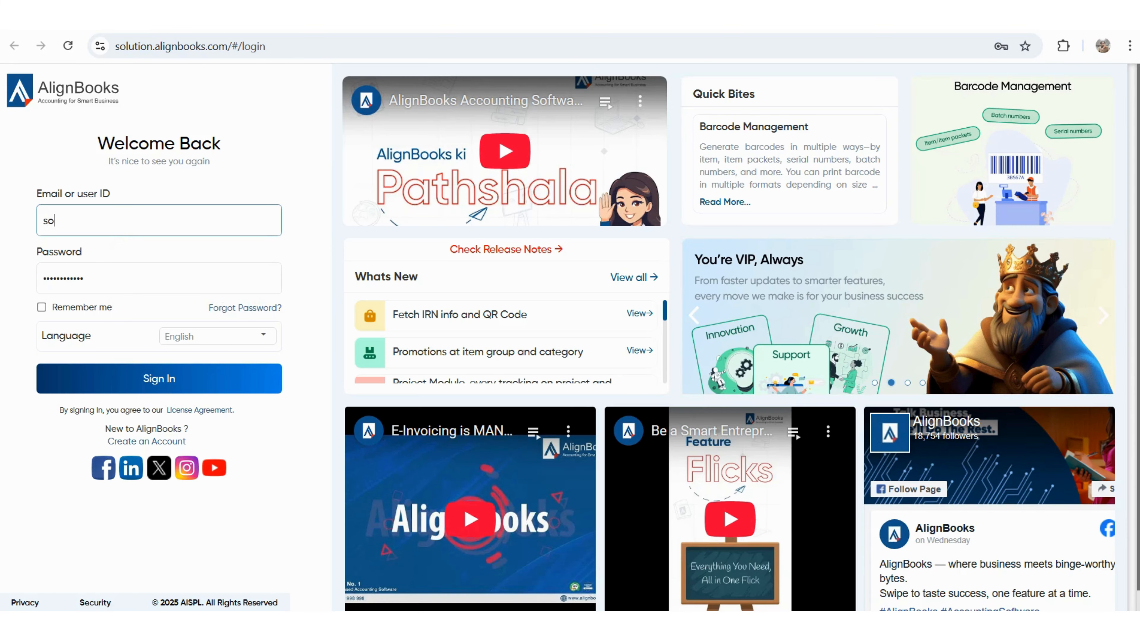
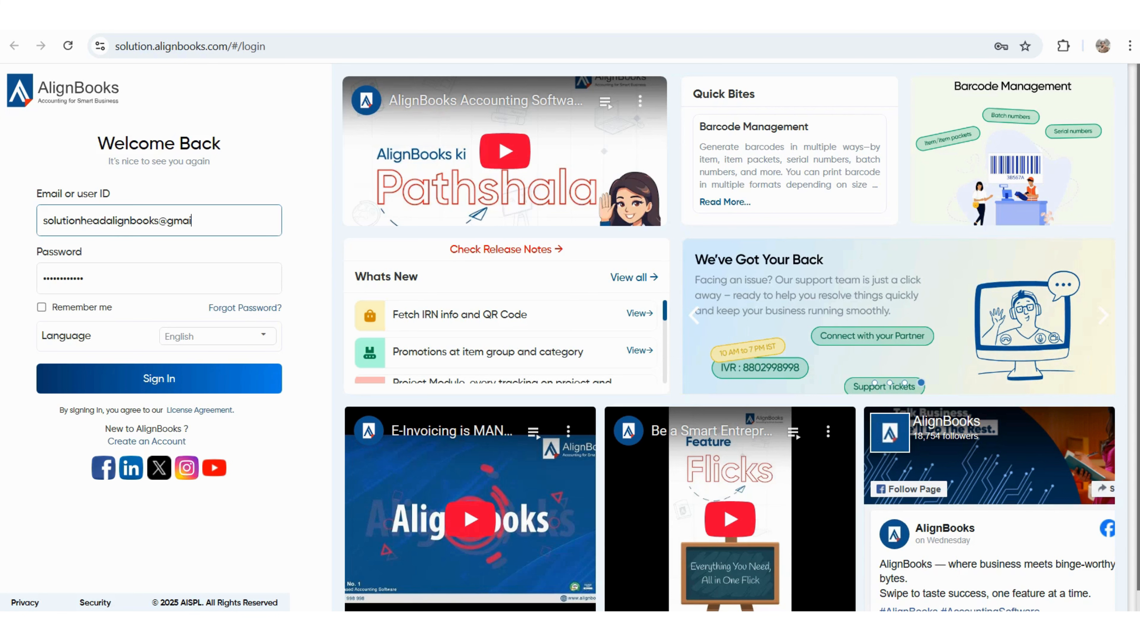
- Enter the e-mail user ID and the account password on the login page
key("Tab")
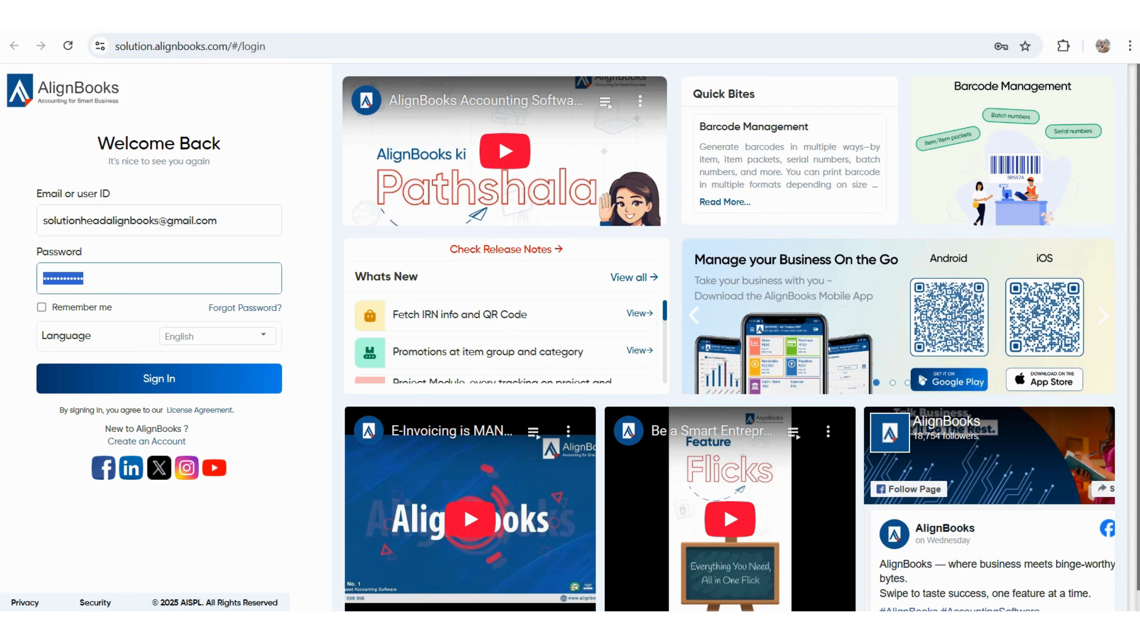
key("BackSpace")
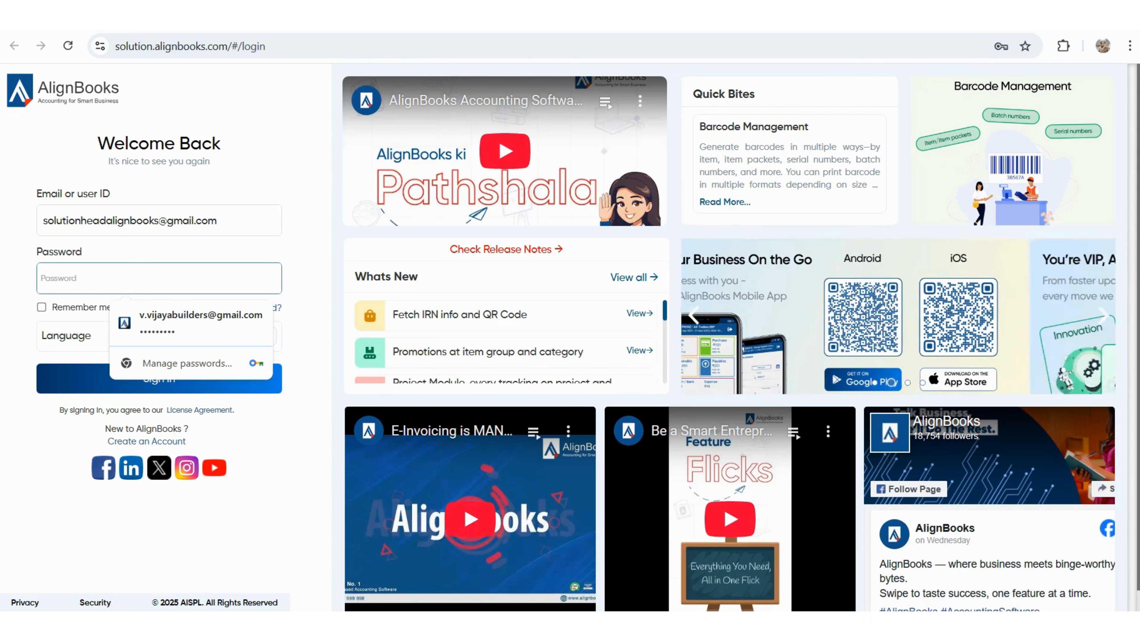
type("••••••")
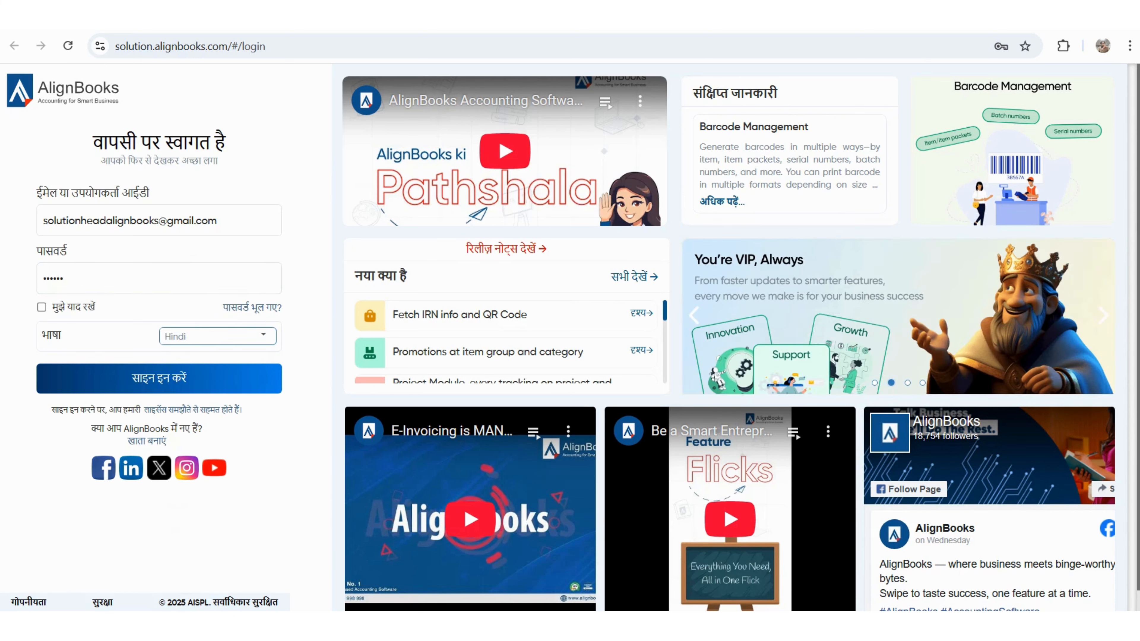
- Switch the login language to English, tick Remember me and sign in
left_click(263, 336)
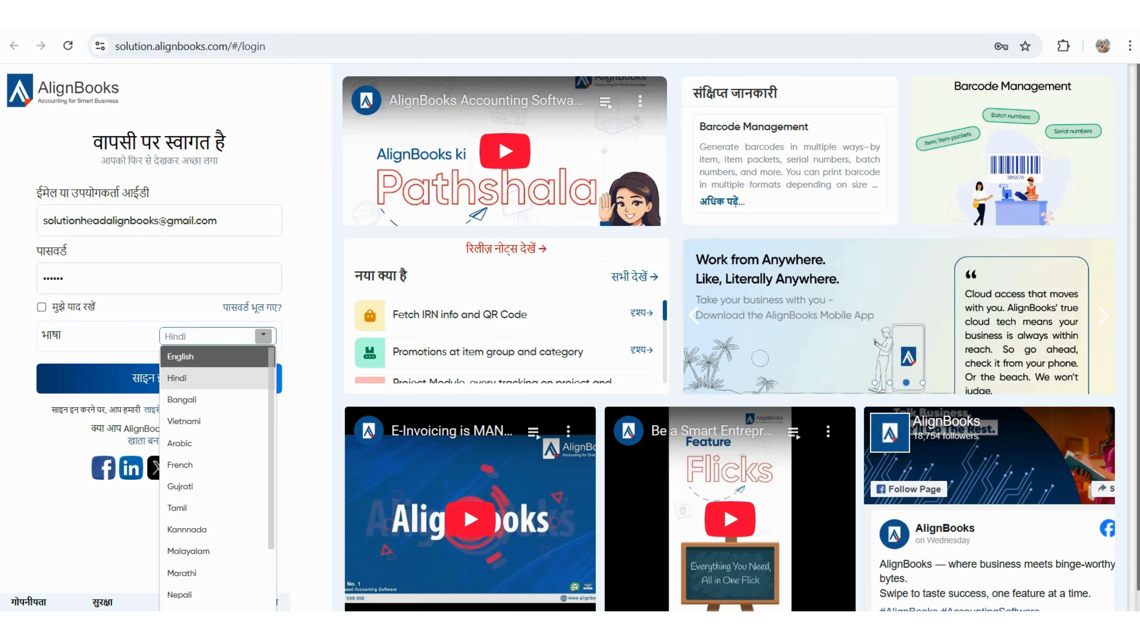
left_click(180, 356)
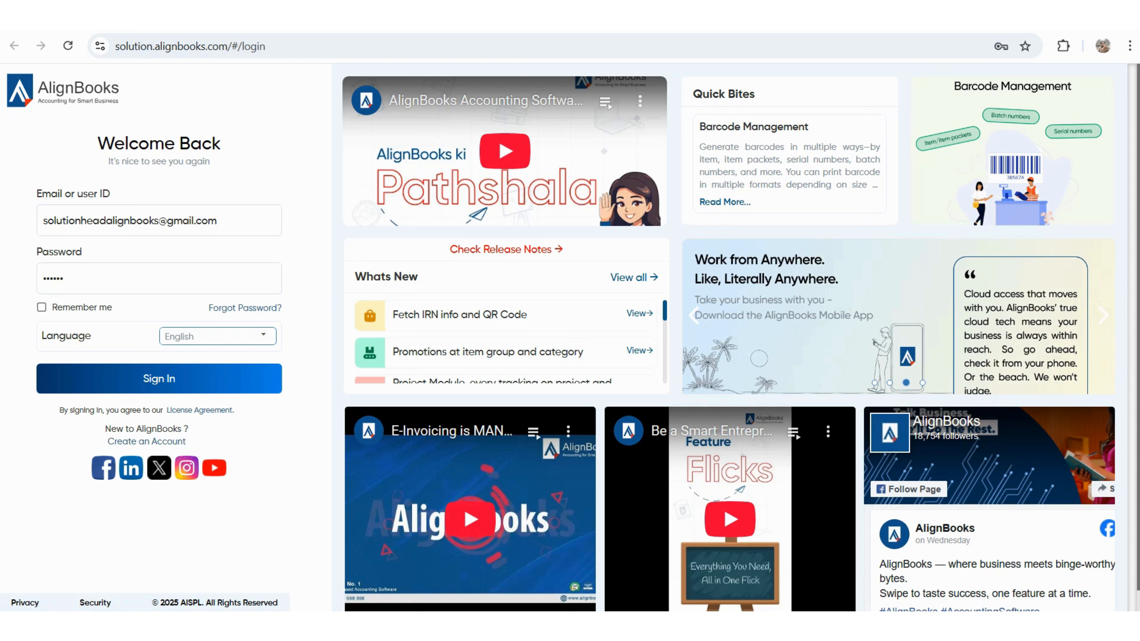
left_click(41, 307)
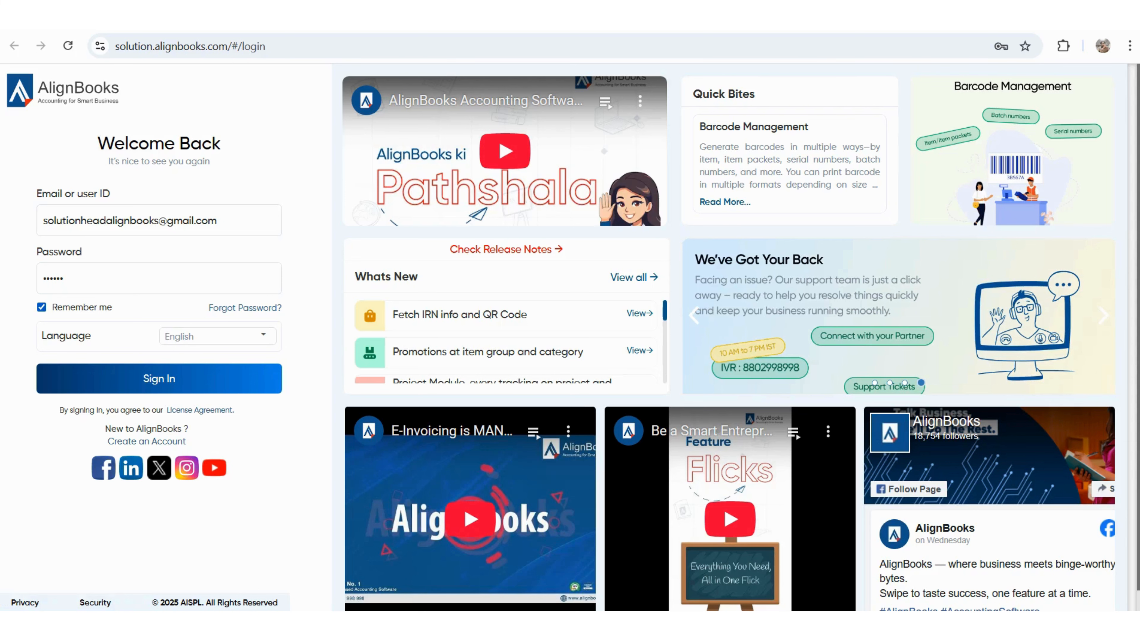
key("Return")
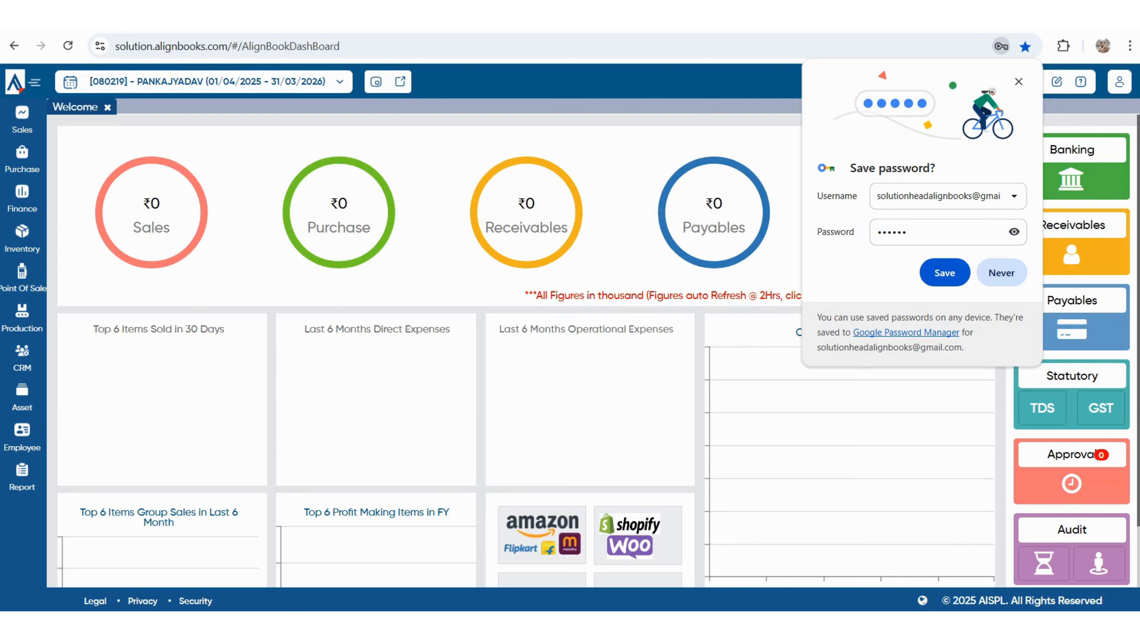
- Decline saving the password, then review and close the subscription details showing 5 allowed users
left_click(1001, 272)
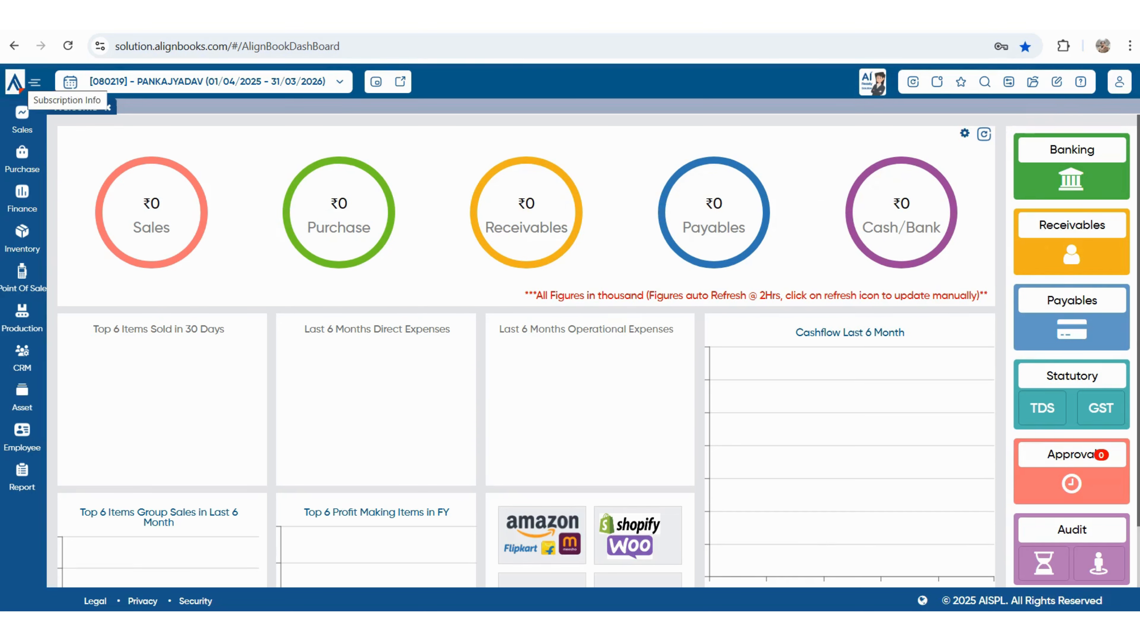
left_click(15, 81)
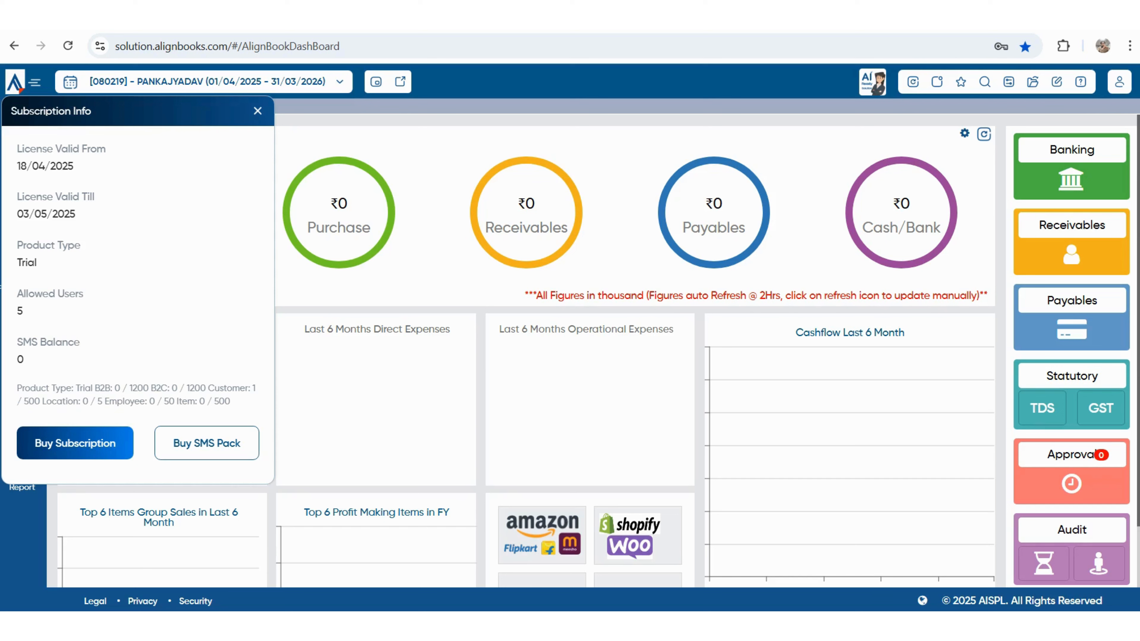
double_click(20, 311)
left_click(258, 111)
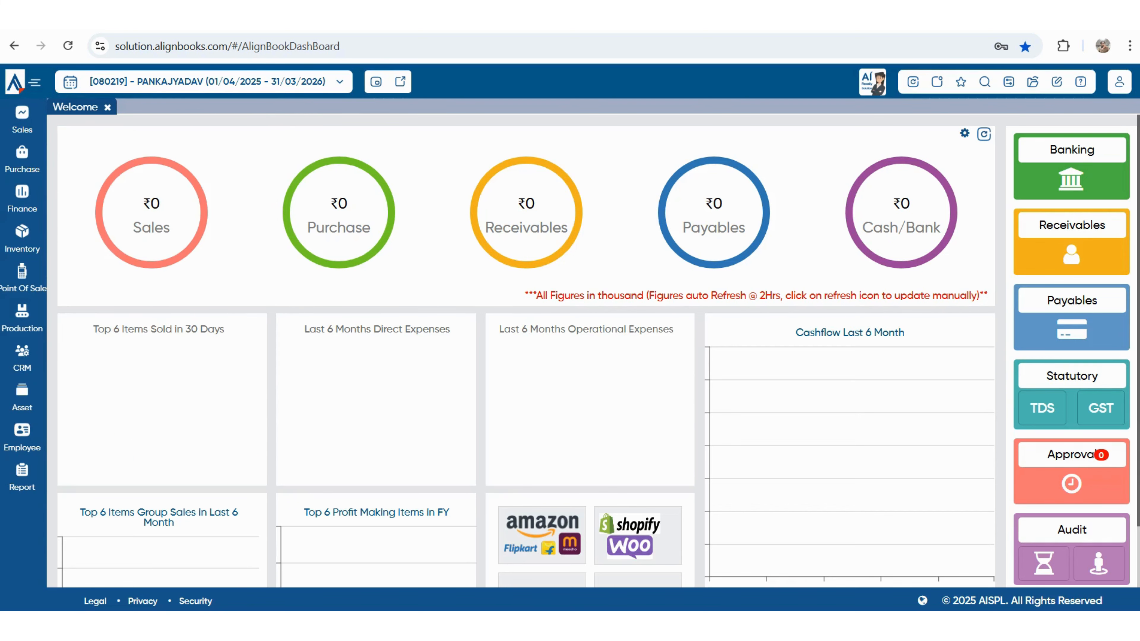
left_click(34, 82)
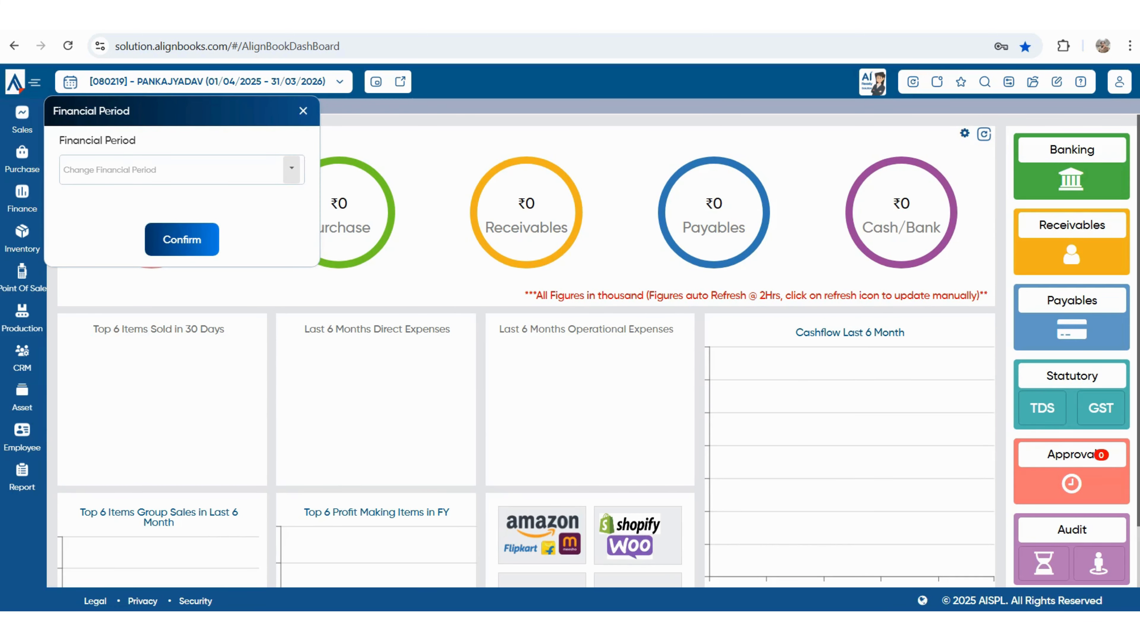
- Confirm the financial period 01/01/1753 - 01/01/1753 and agree to close all pages
left_click(291, 168)
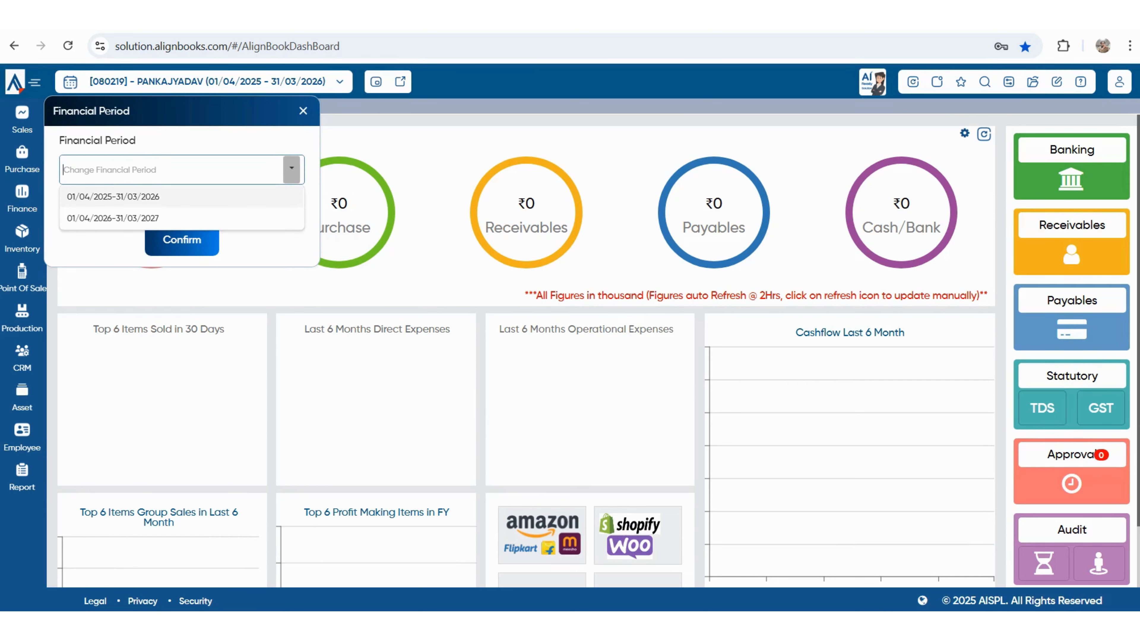
left_click(269, 142)
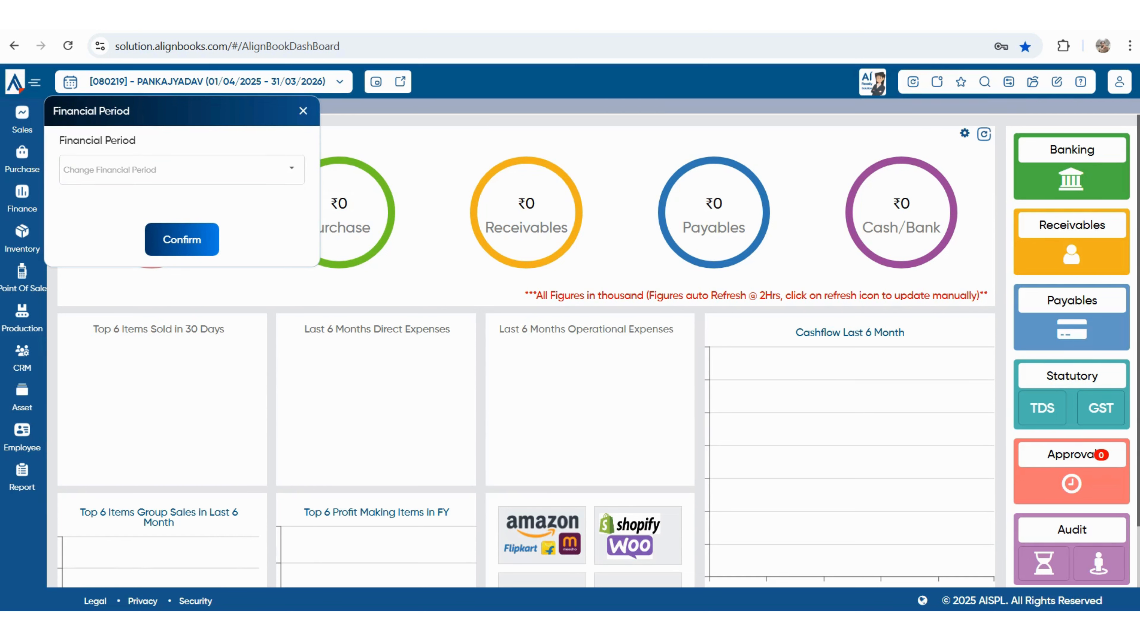
left_click(182, 239)
left_click(531, 361)
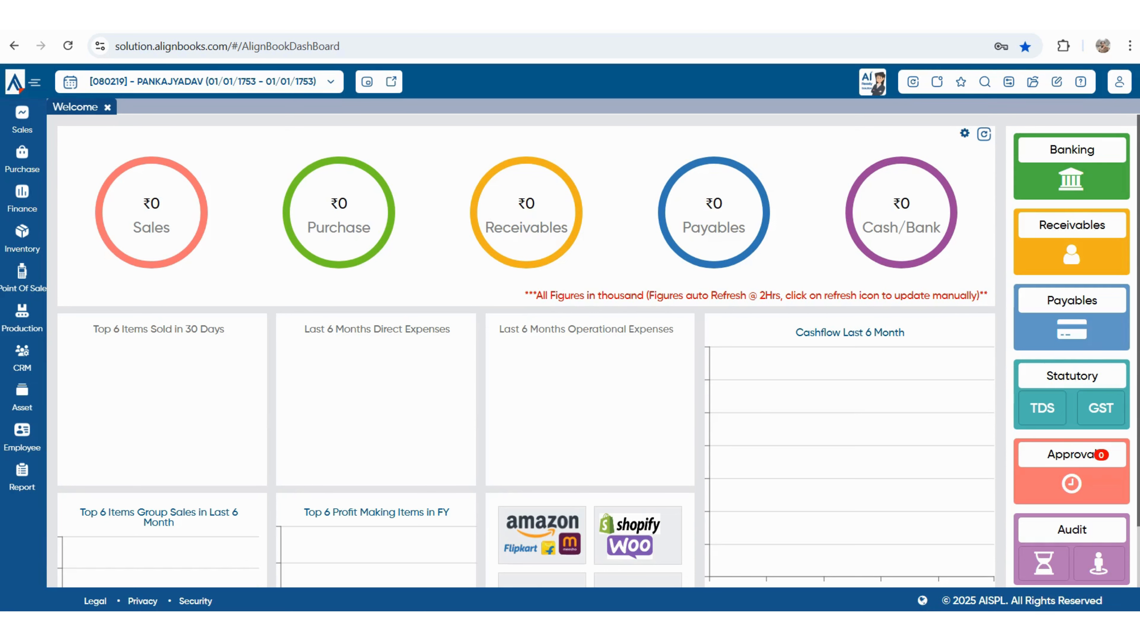
left_click(331, 81)
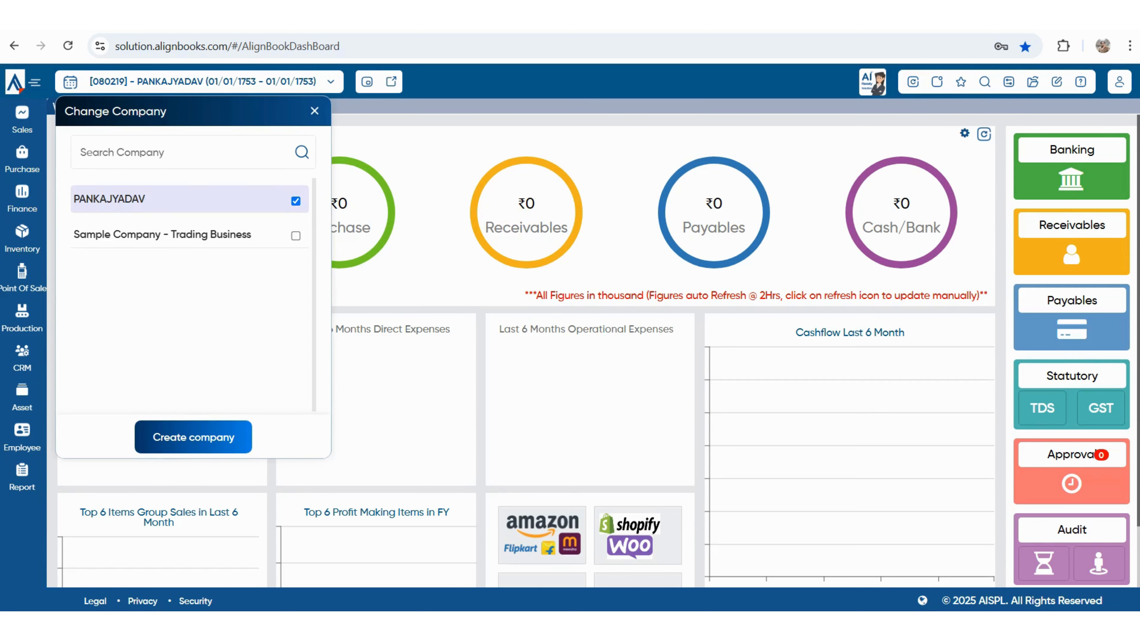
left_click_drag(79, 199, 138, 198)
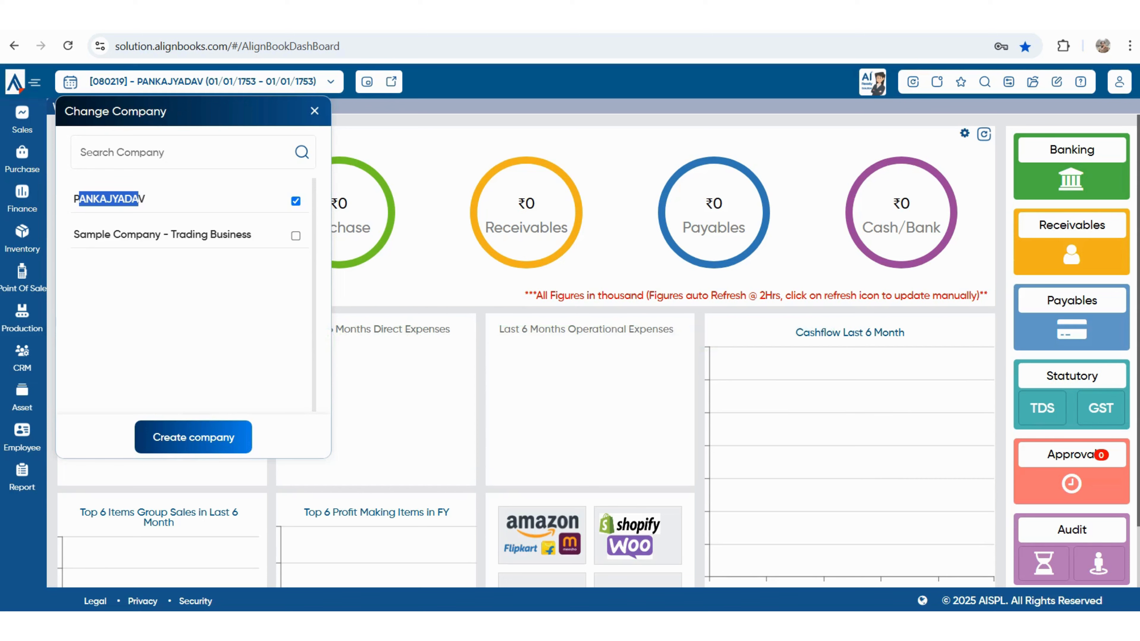
left_click(314, 111)
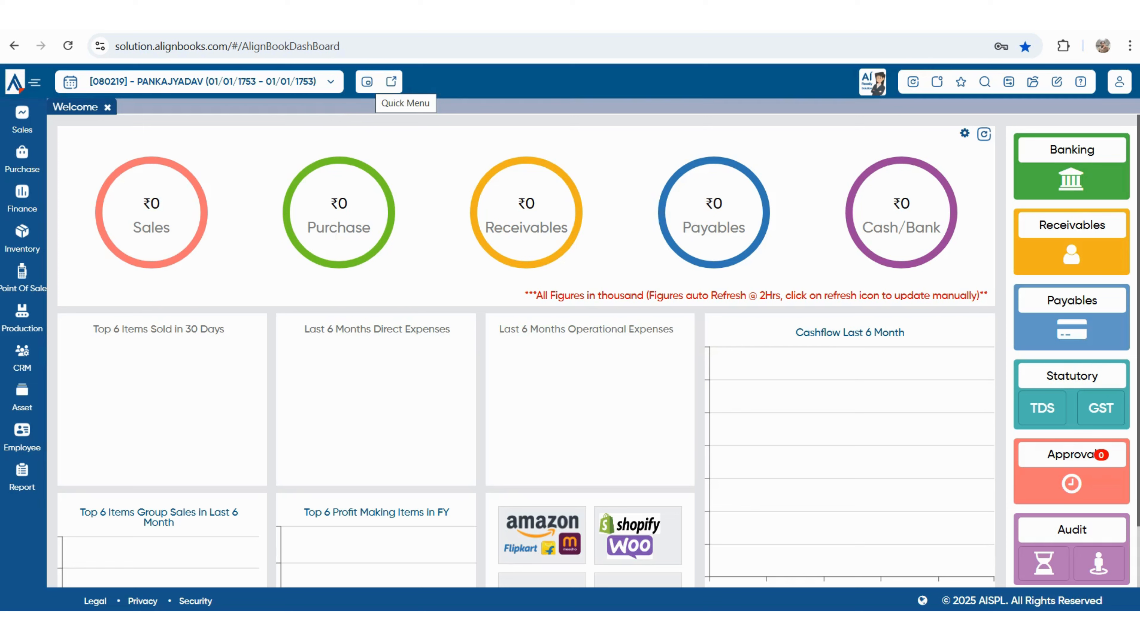
left_click(366, 81)
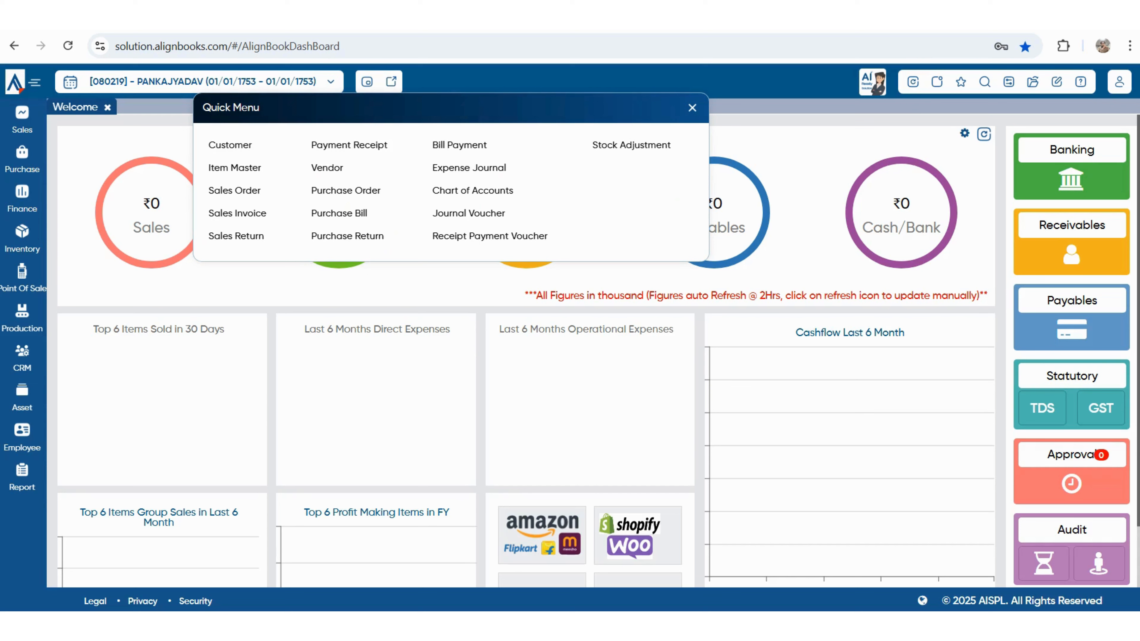
left_click(366, 82)
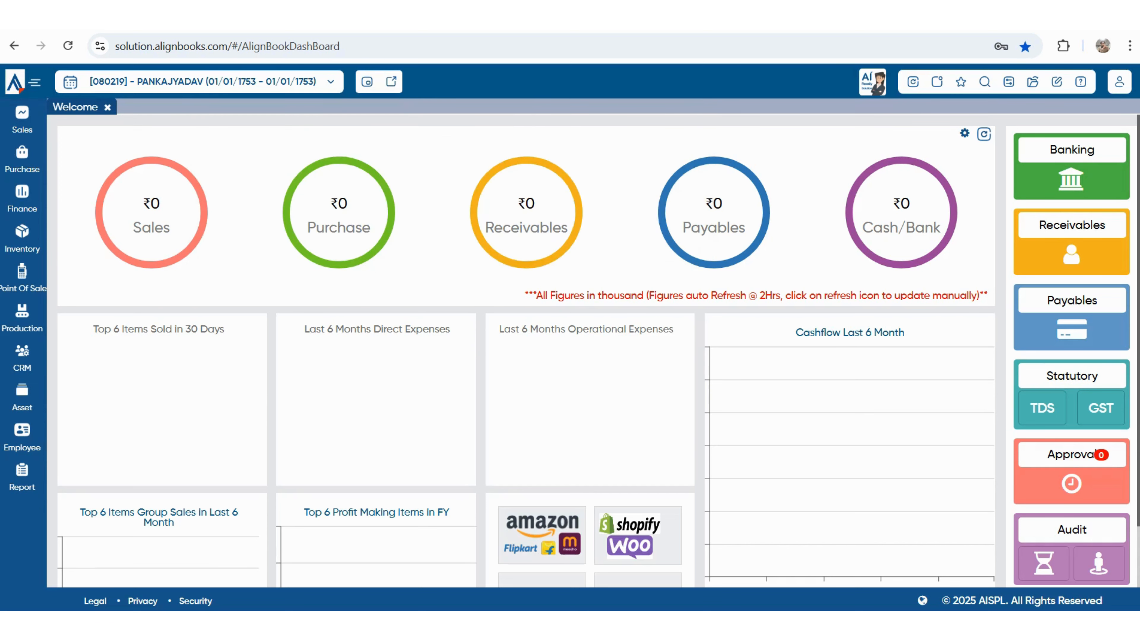
left_click(391, 81)
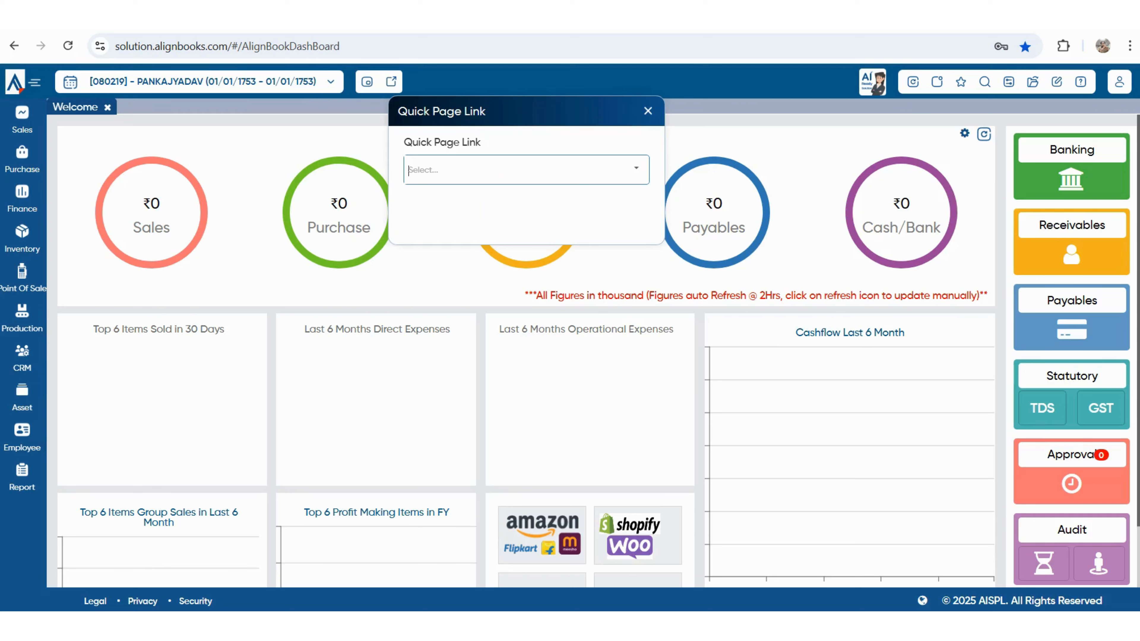
type("16")
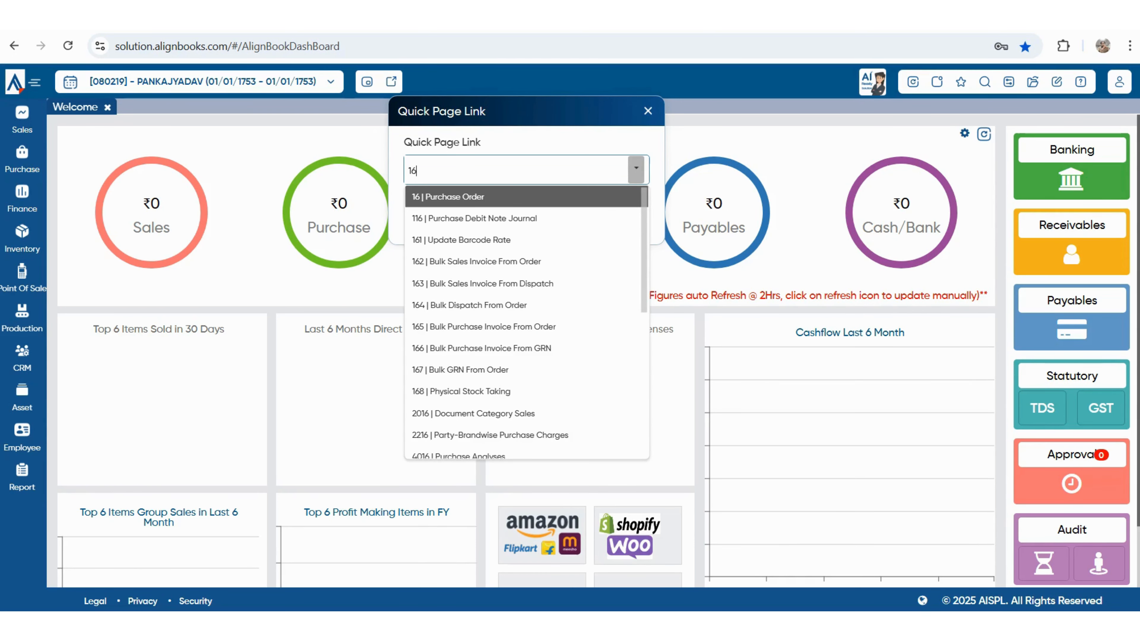
key("Return")
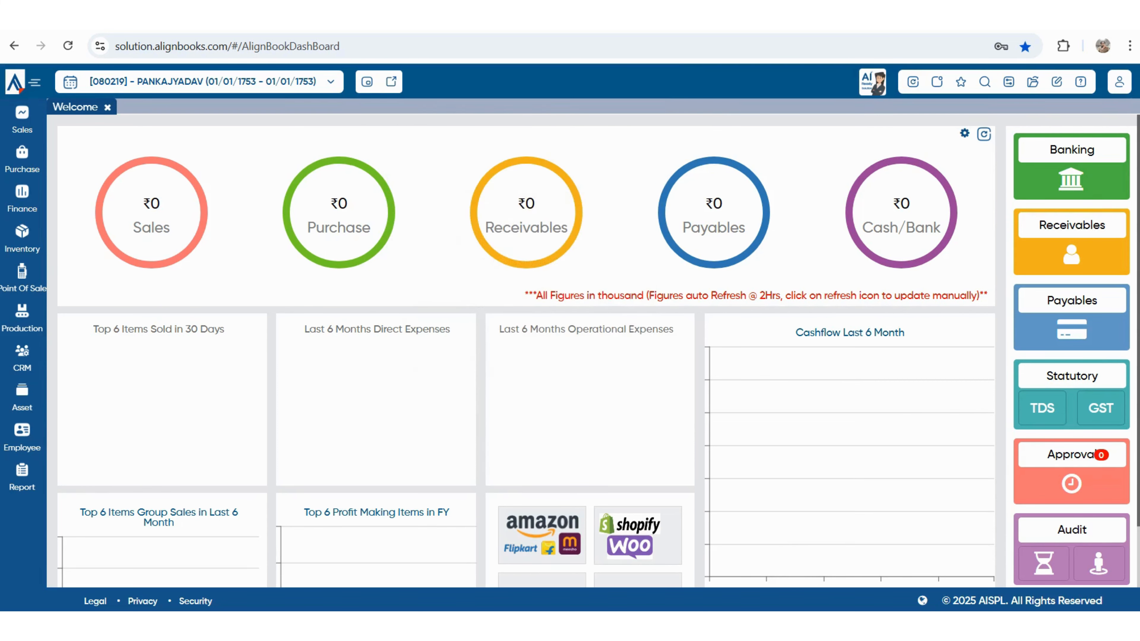
- Start a notification to a user, discard it, and show the empty Favourite list
left_click(936, 81)
key("Return")
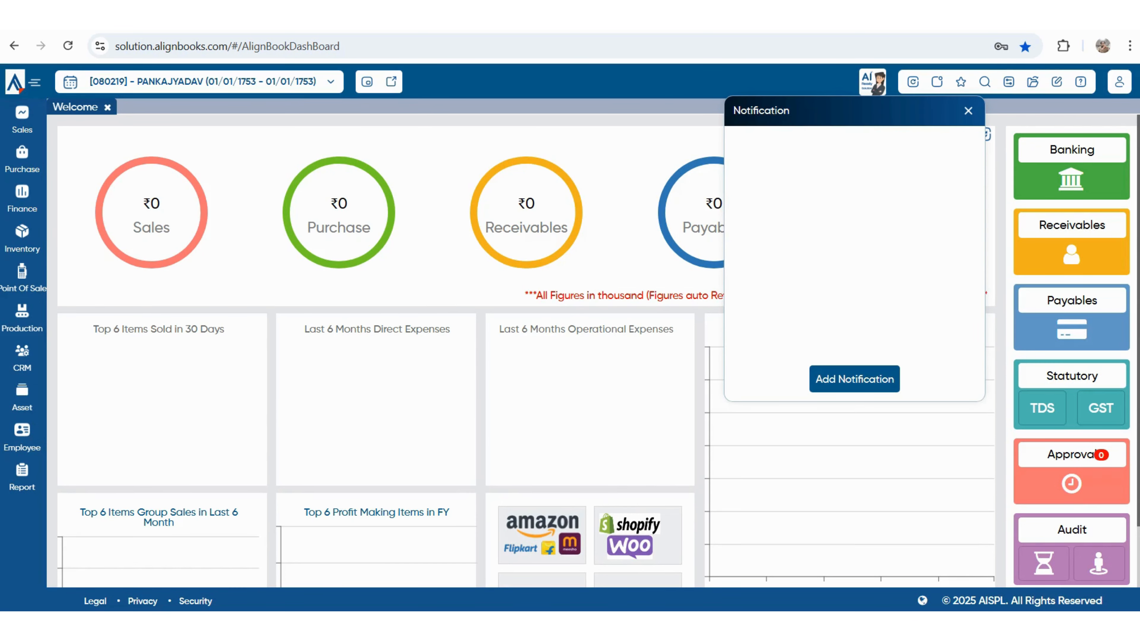
key("Return")
left_click(572, 189)
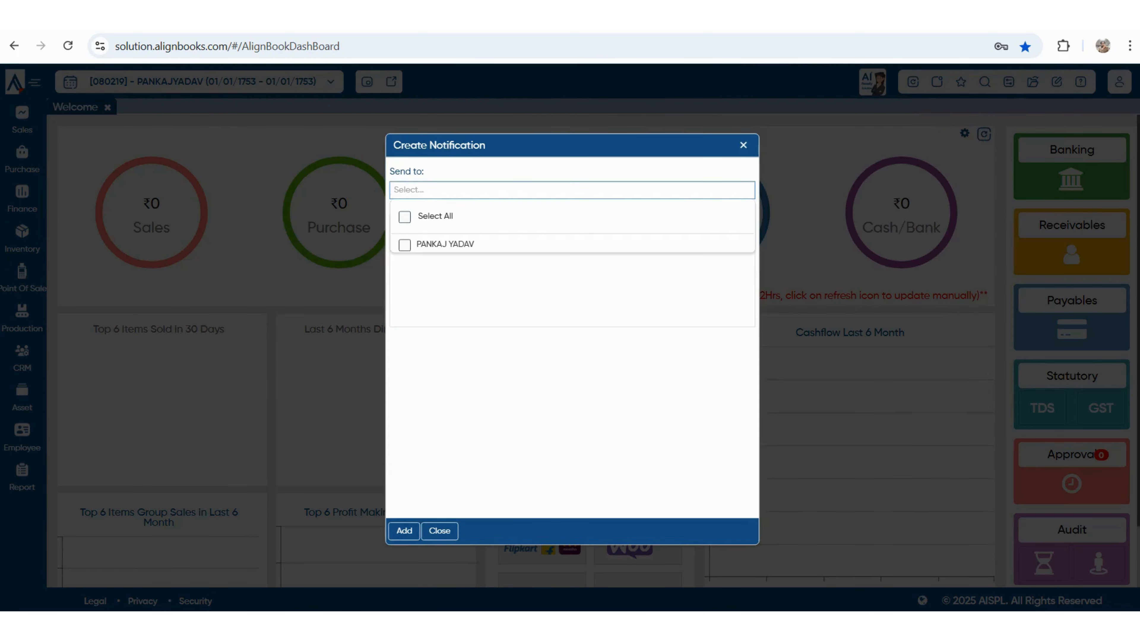
left_click(404, 245)
key("Tab")
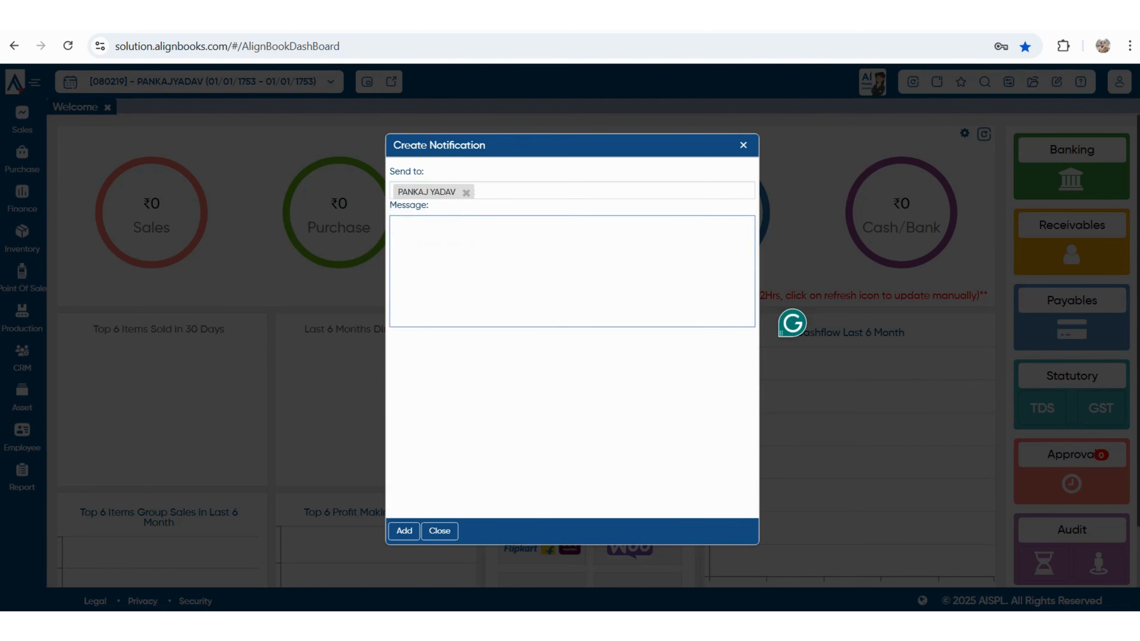
key("Escape")
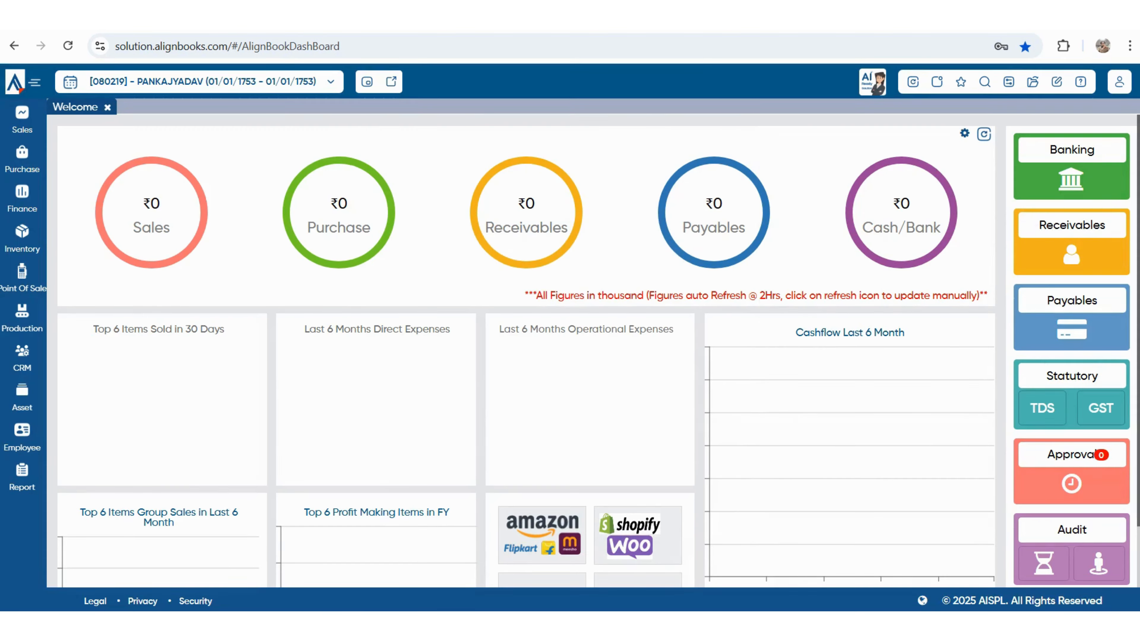
left_click(960, 81)
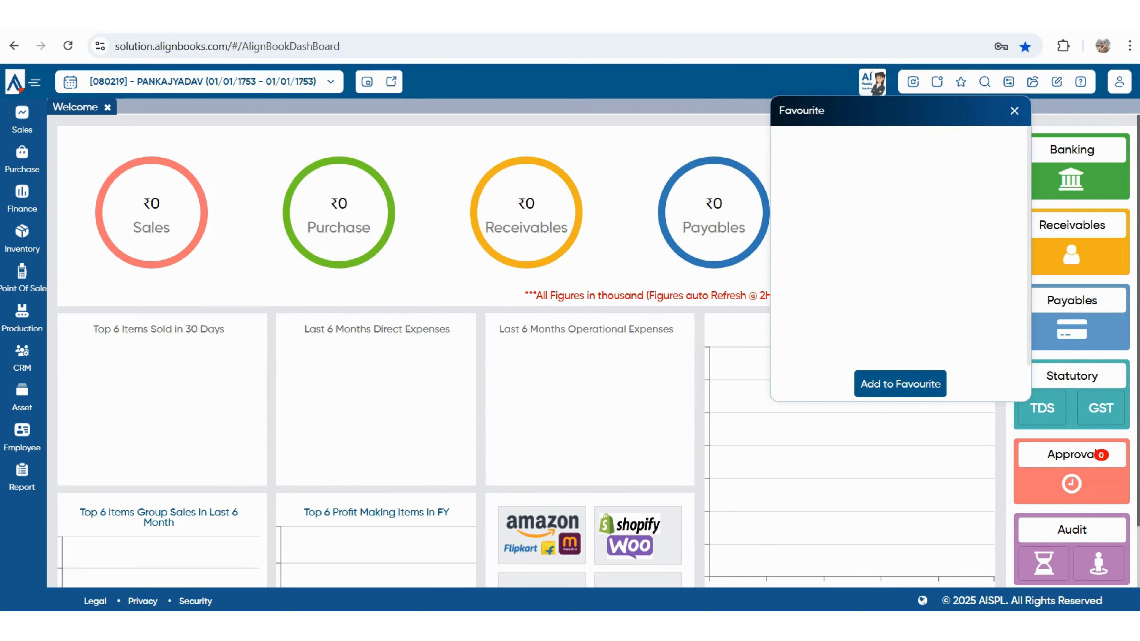
- Add the Trial Balance report to favourites, dismiss search and configuration, and return to Welcome
left_click(22, 476)
left_click(89, 496)
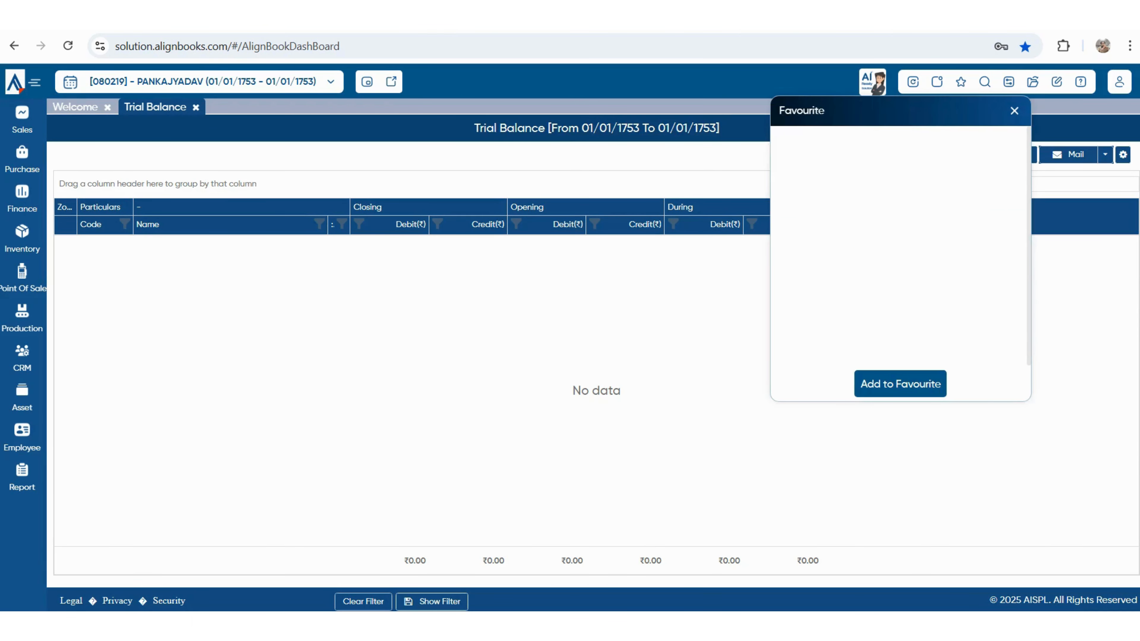
left_click(900, 384)
left_click(985, 81)
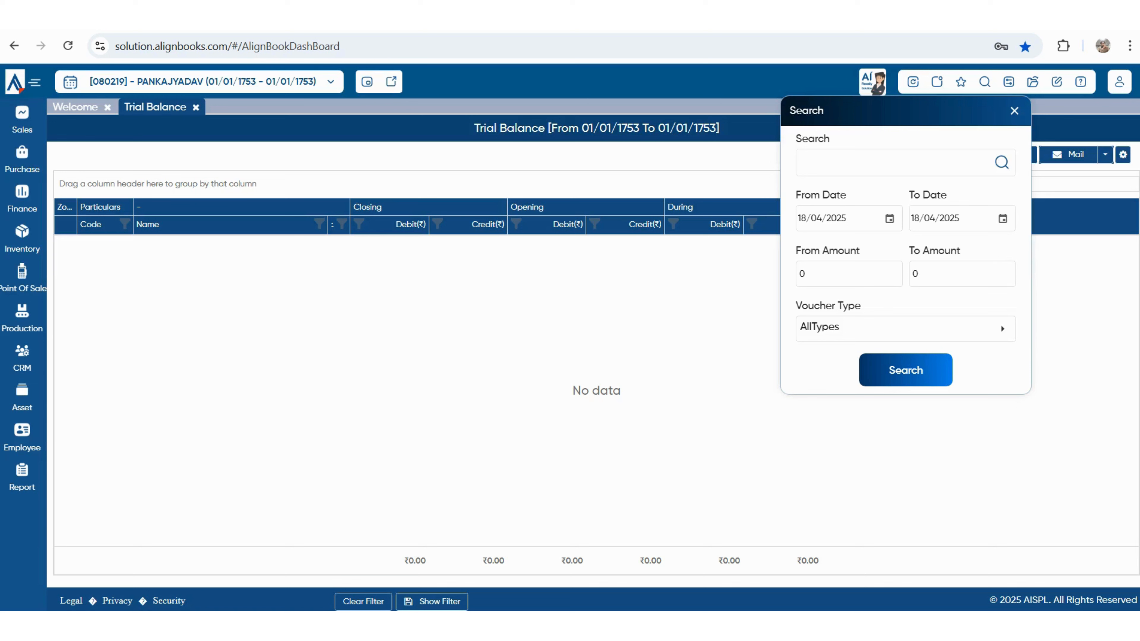
key("Escape")
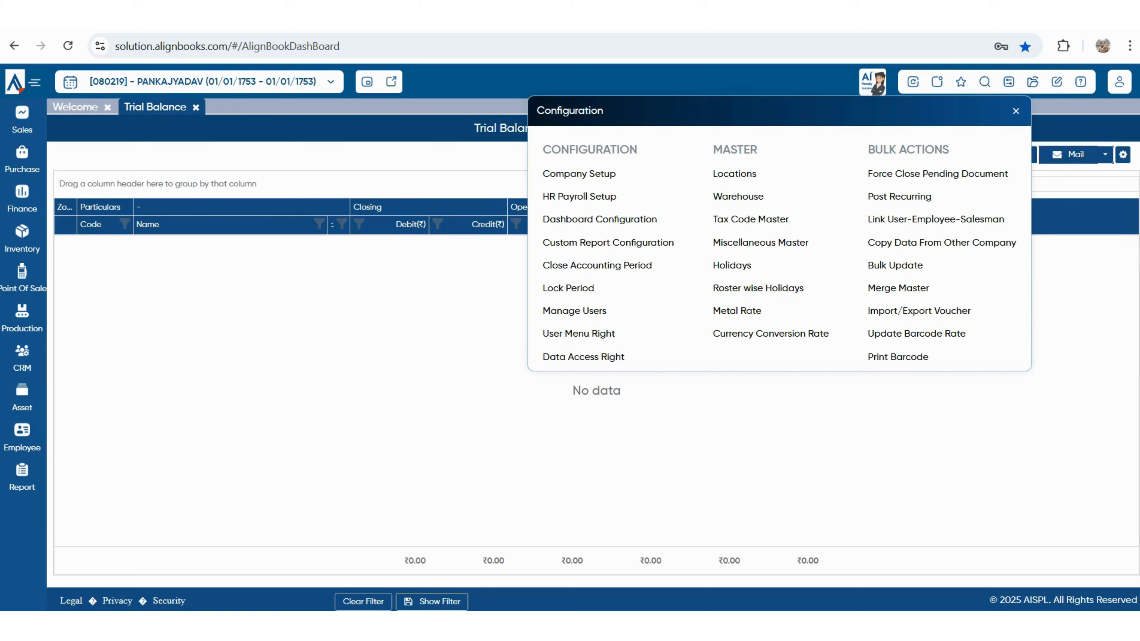
key("Escape")
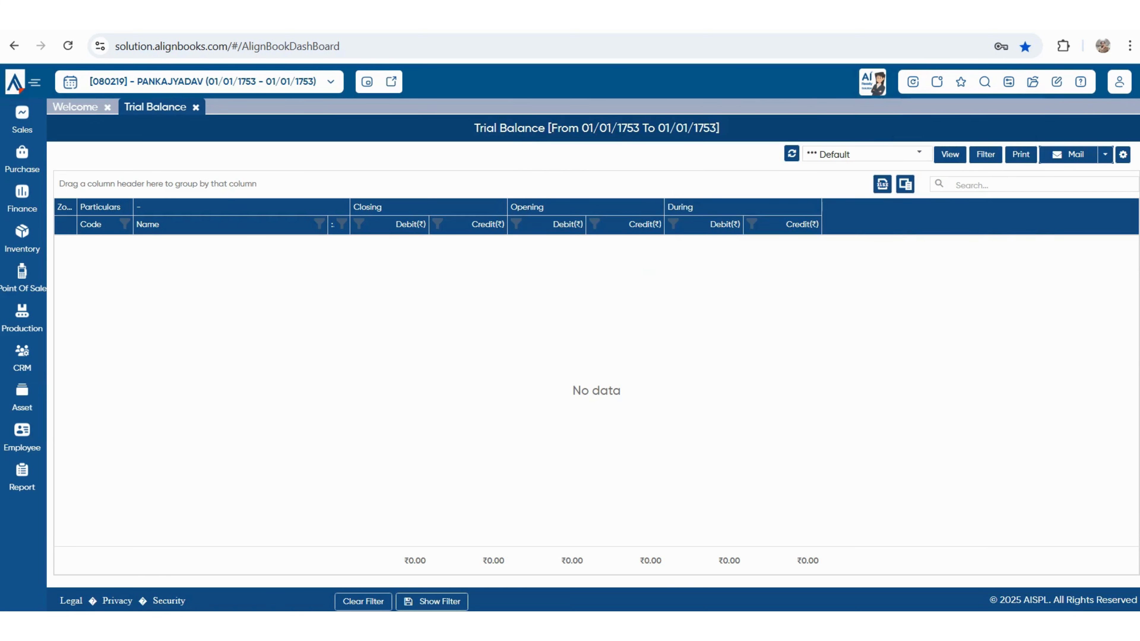
left_click(75, 106)
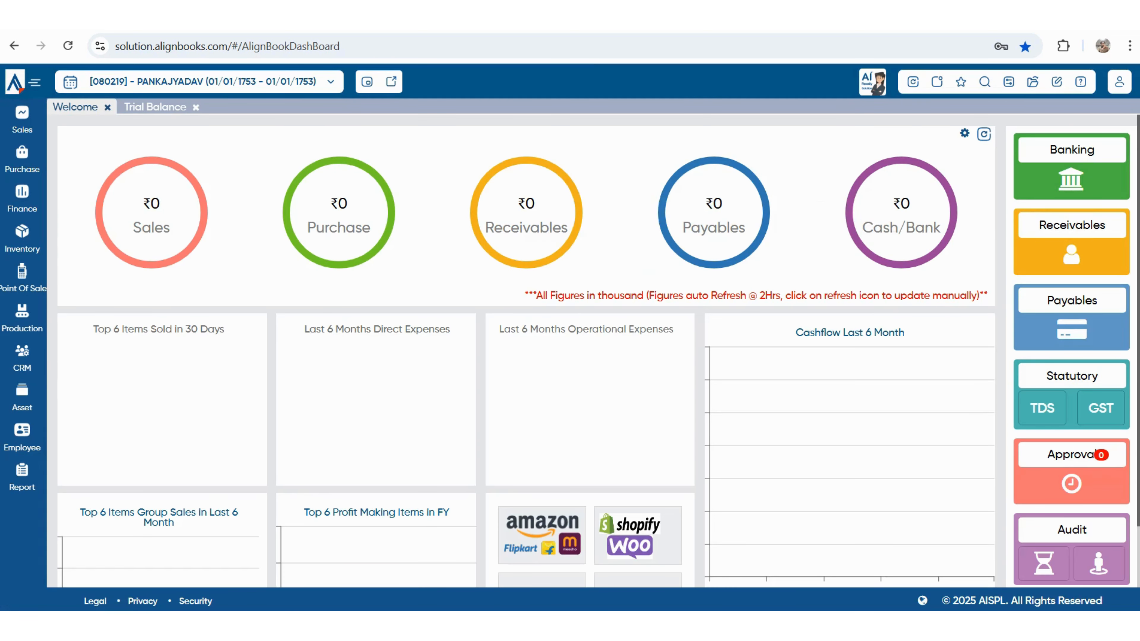
- Scroll the Welcome dashboard down and back up to its top
mouse_move(151, 213)
scroll(597, 352, "down", 2)
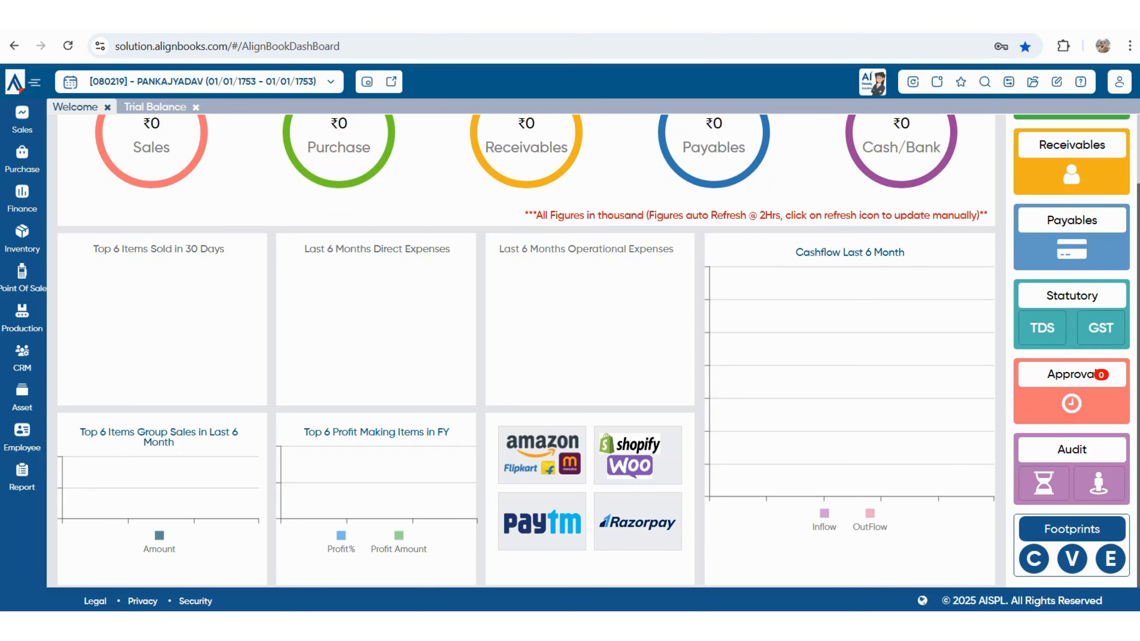
scroll(525, 350, "up", 2)
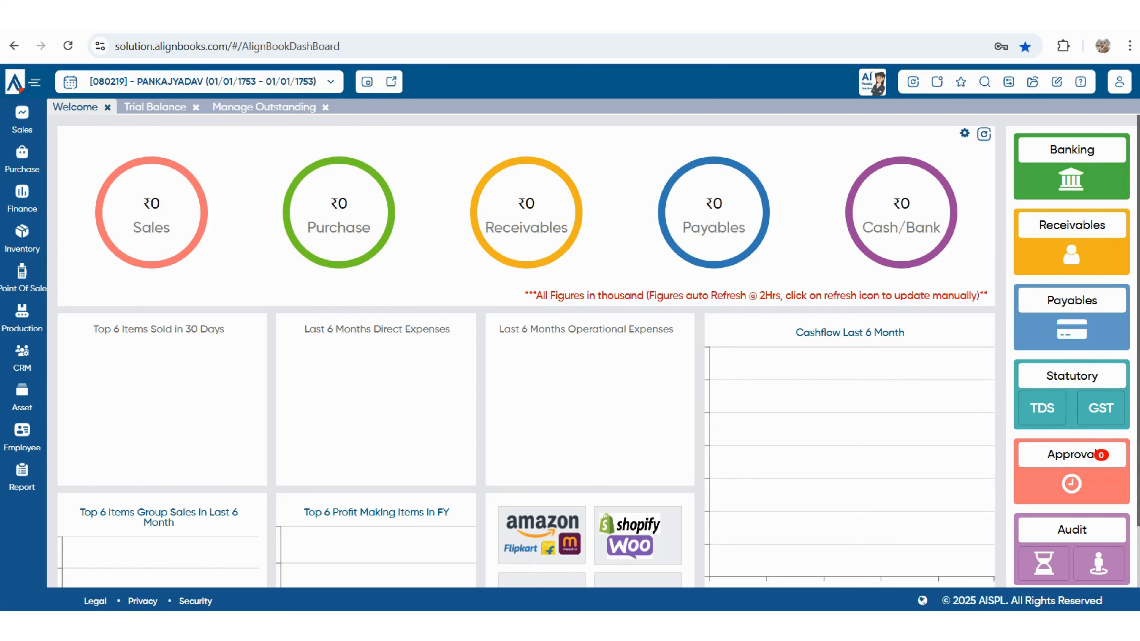
scroll(1108, 566, "down", 2)
scroll(1108, 566, "up", 2)
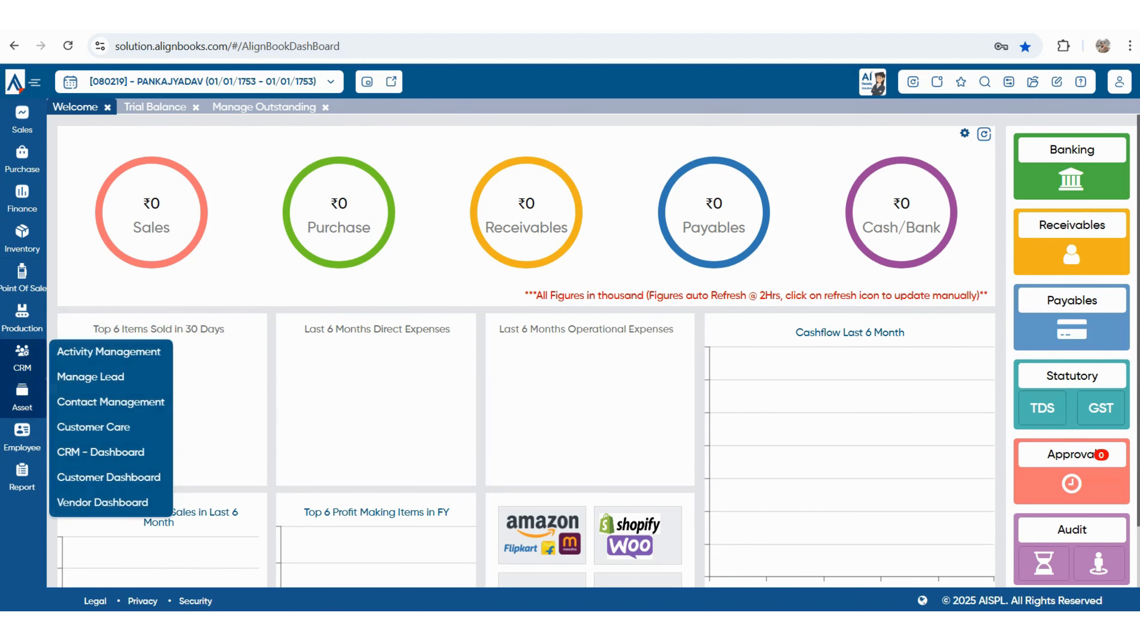
- Bring up the Configuration panel listing Company Setup, Master and Bulk Actions options
mouse_move(22, 477)
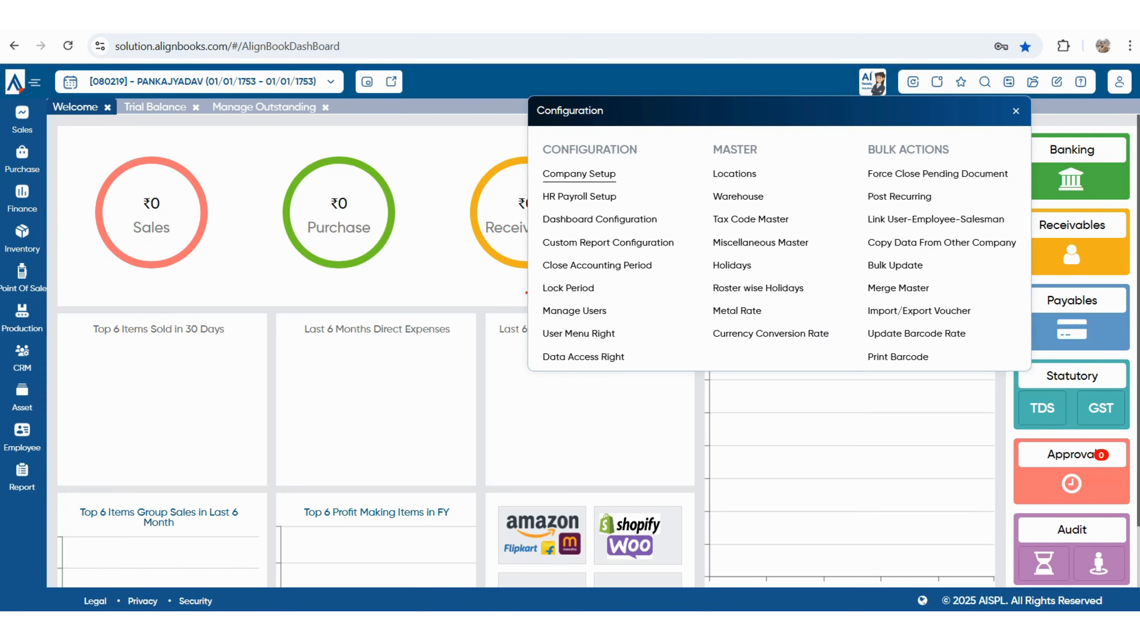
- In Company Setup, set both Name and Print Name to 'GENRAL TRADING COMPANY'
left_click(579, 174)
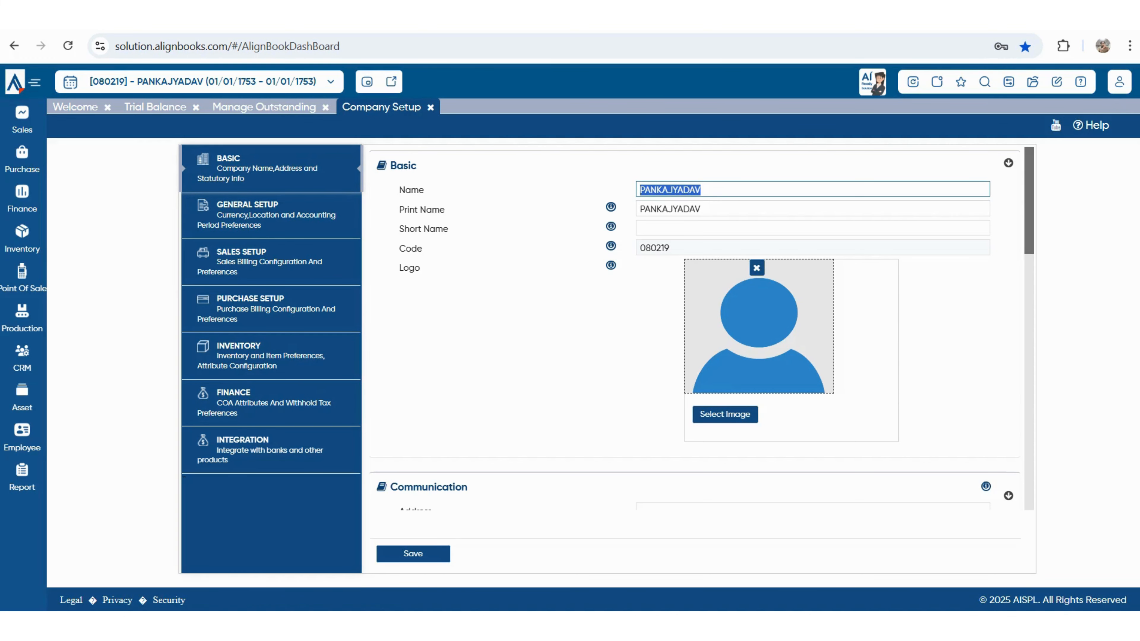
key("BackSpace")
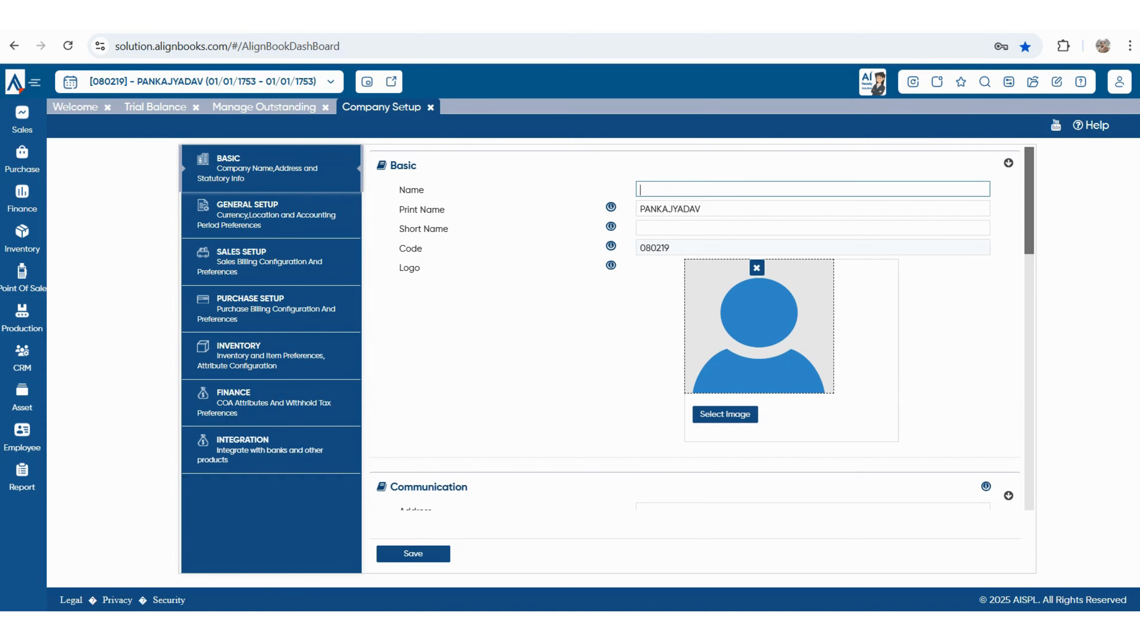
type("GENRAL TRADING COM")
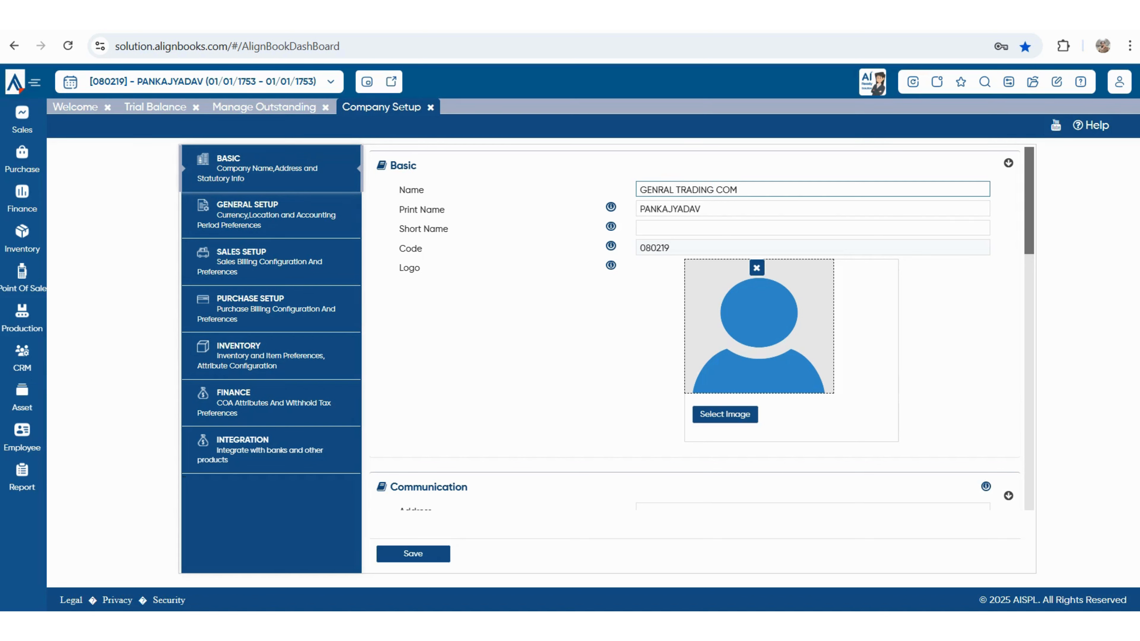
type("PANY")
key("ctrl+a")
key("ctrl+c")
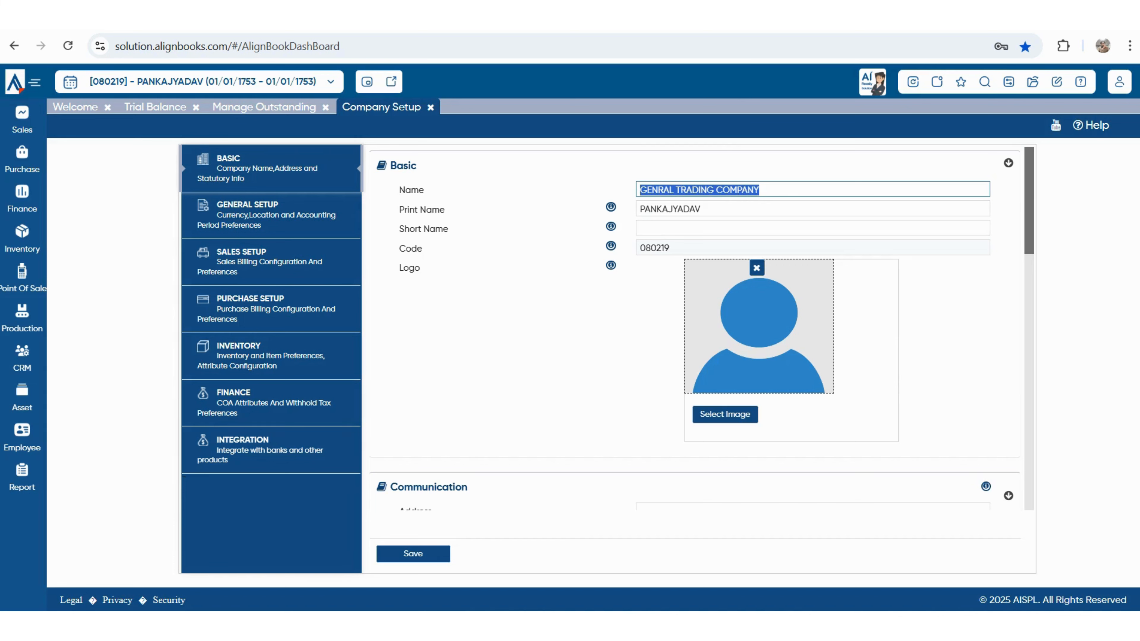
key("Tab")
key("ctrl+v")
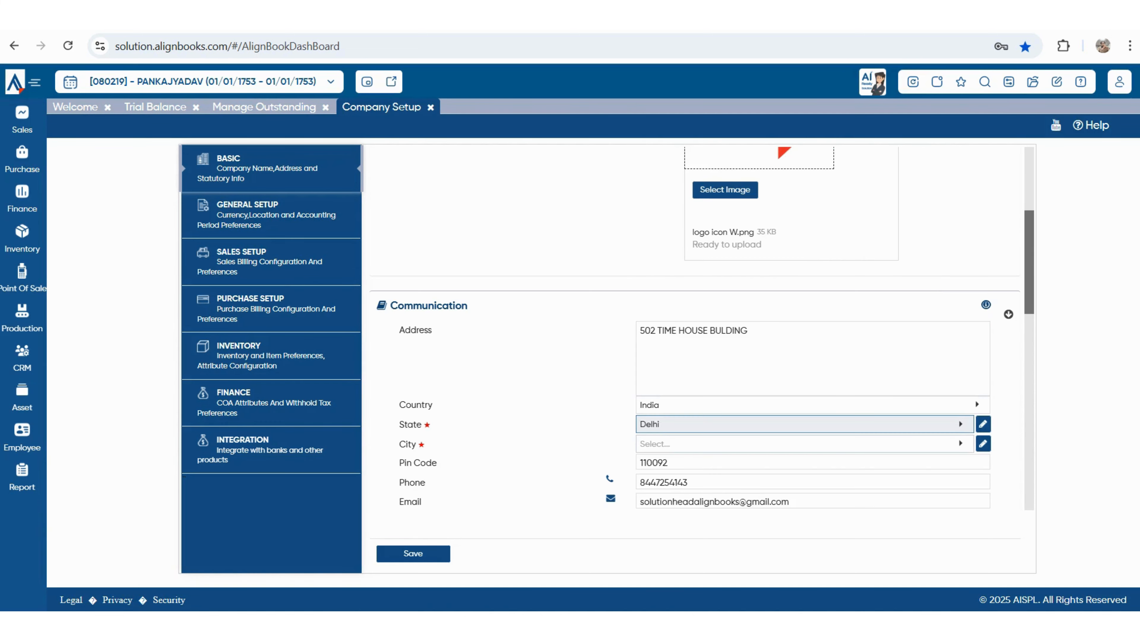
- Set the city to NEW DELHI, replace the company phone number, and enter website alignbooks.com
left_click(804, 443)
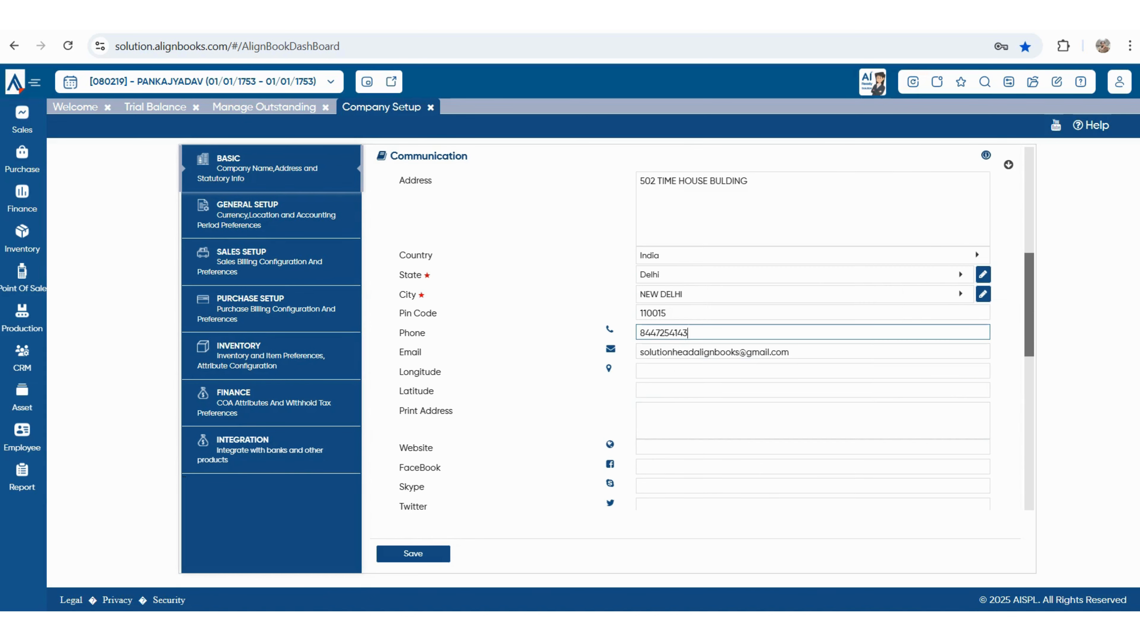
left_click(812, 332)
key("BackSpace")
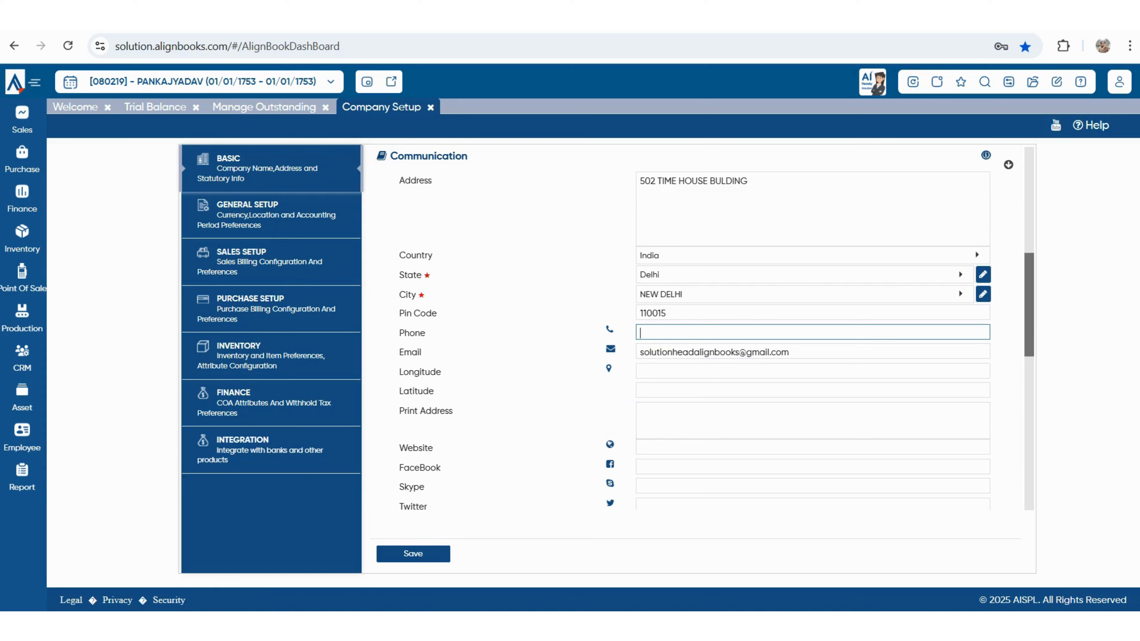
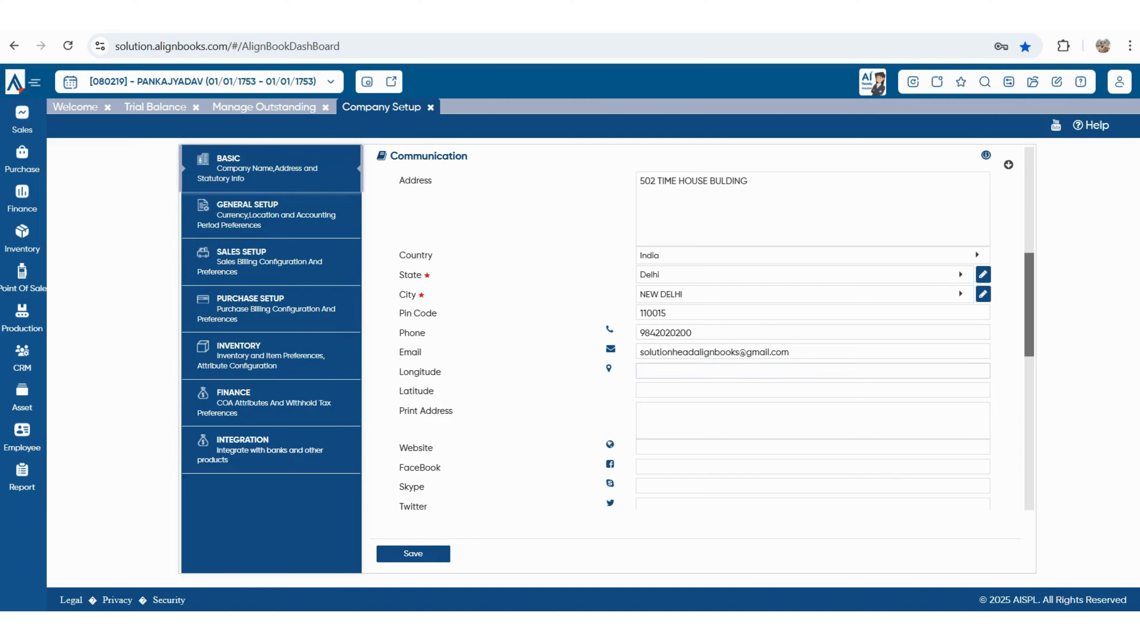
key("Tab")
key("Tab")
key("Tab")
key("Tab")
key("Tab")
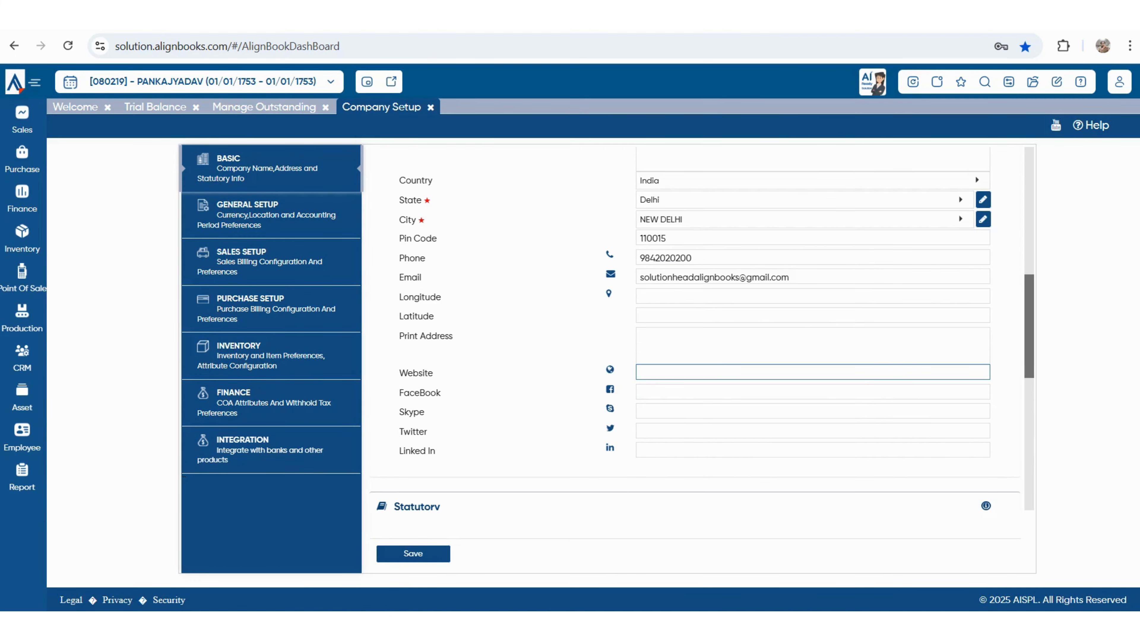
type("alignbooks.com")
key("Tab")
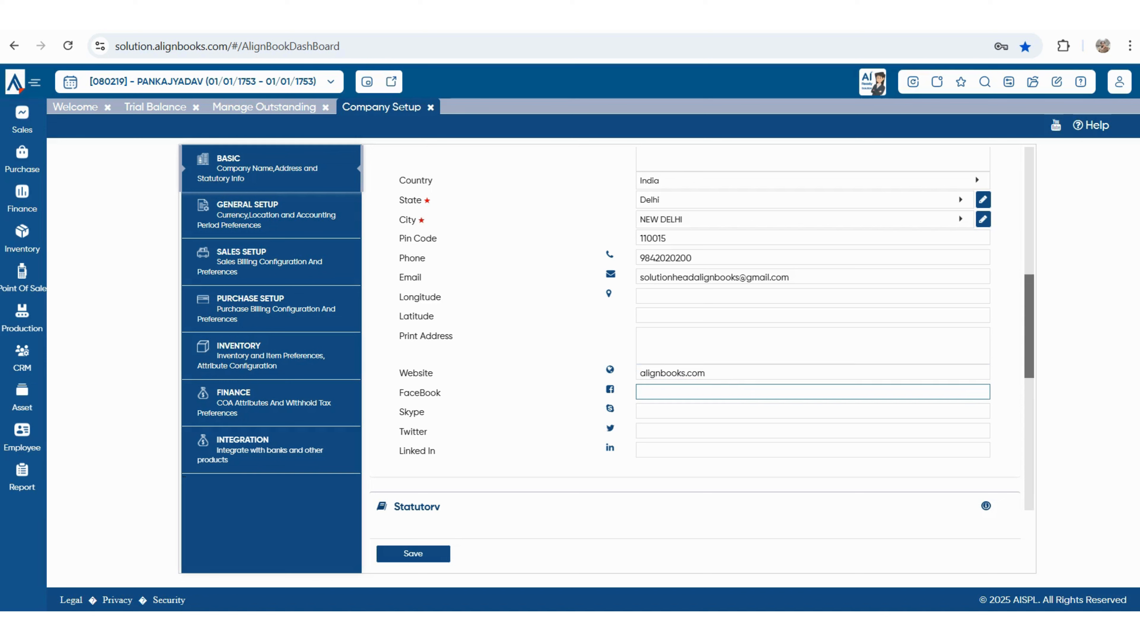
key("Tab")
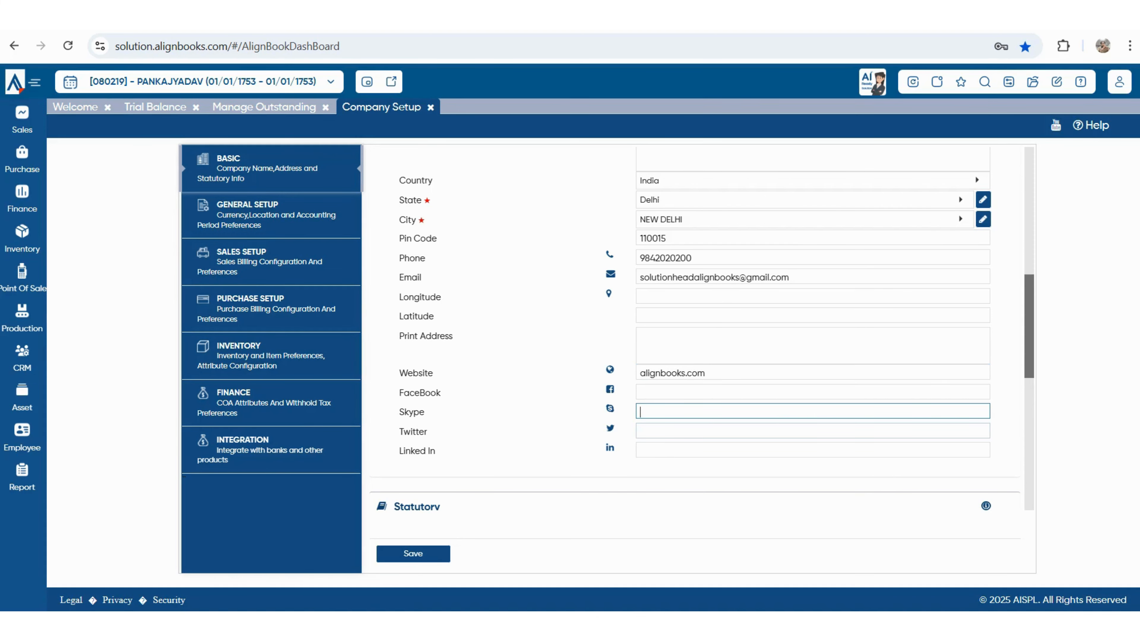
key("Tab")
key("Tab")
key("Tab")
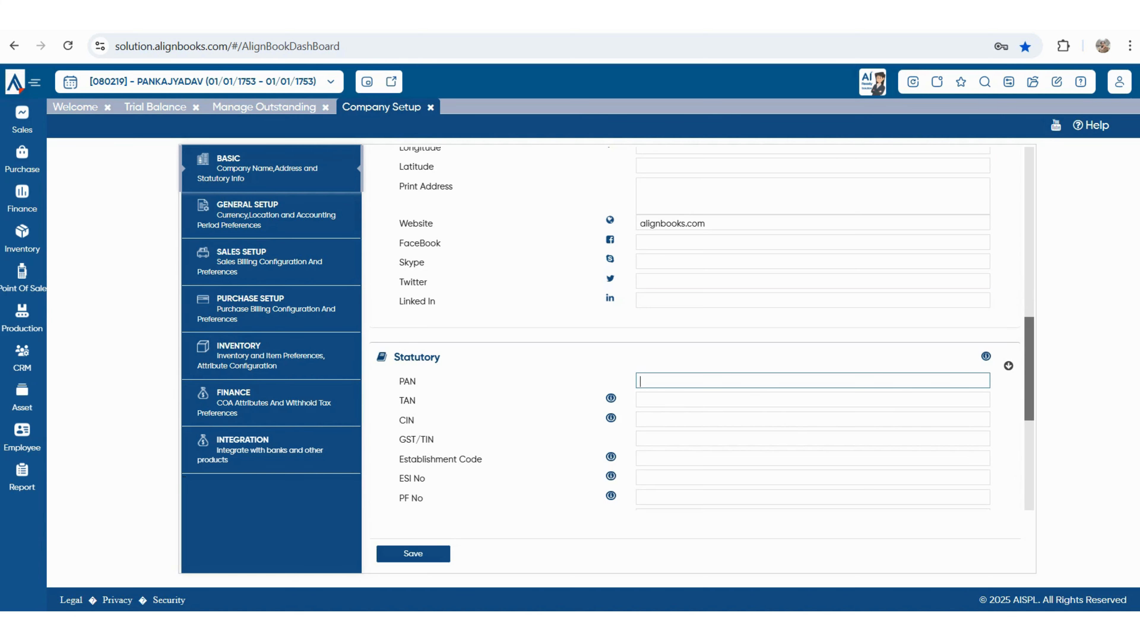
- Enter the company's PAN and GST/TIN numbers, skipping the other statutory fields
type("ABFGVDT45")
key("Tab")
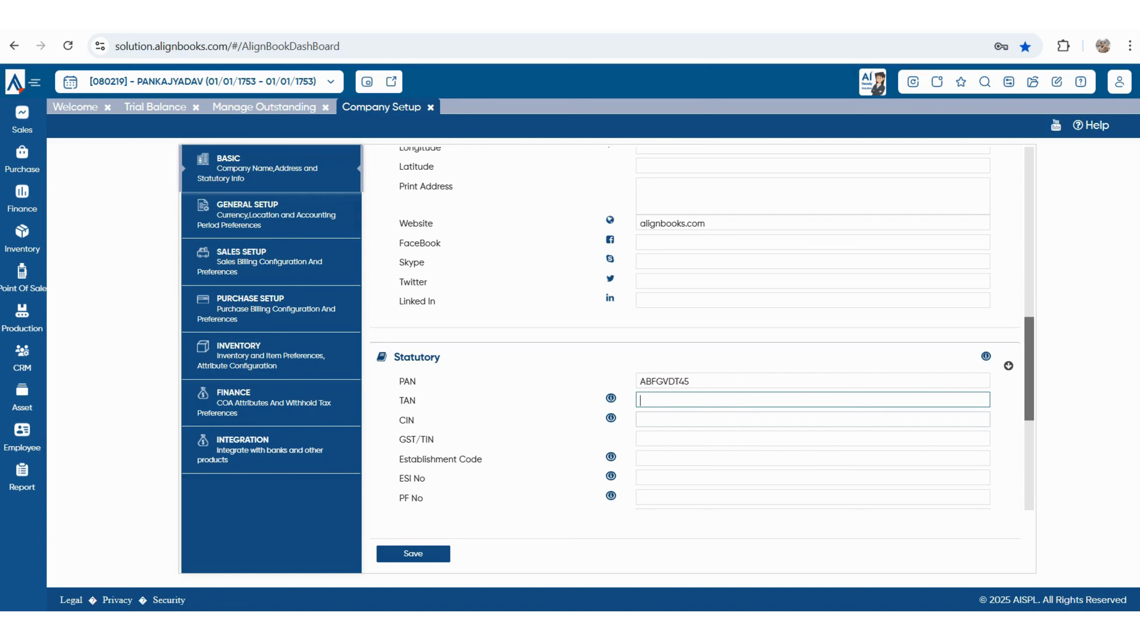
key("Tab")
key("Tab")
type("0")
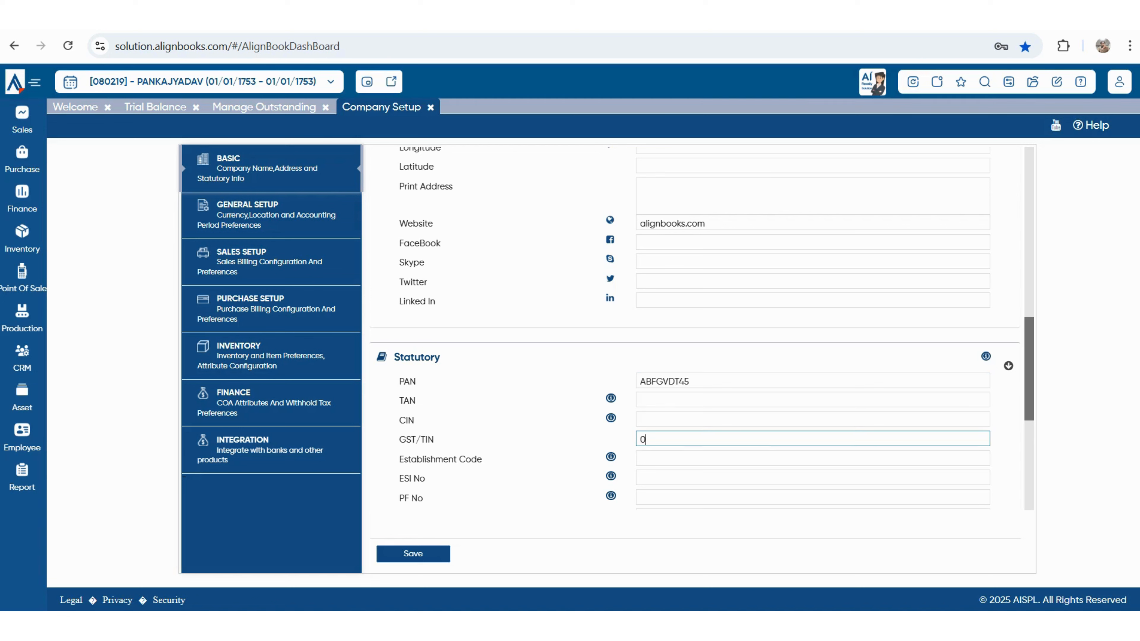
type("7ABCRTDDOO671Z4")
key("Tab")
scroll(695, 359, "down", 2)
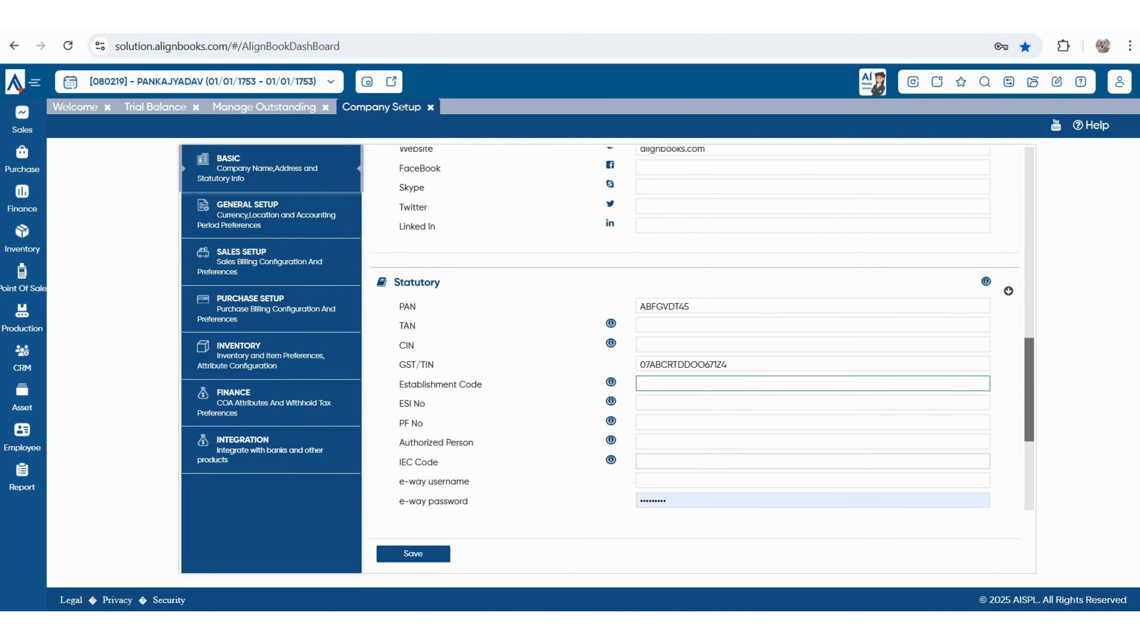
key("Tab")
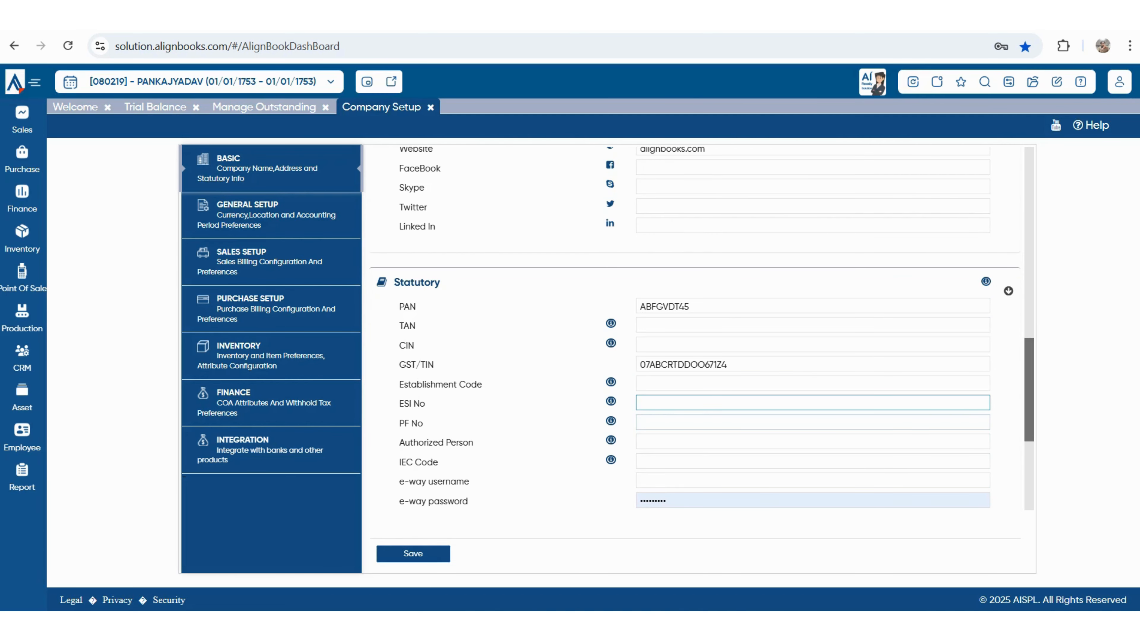
key("Tab")
key("Tab")
scroll(695, 359, "down", 1)
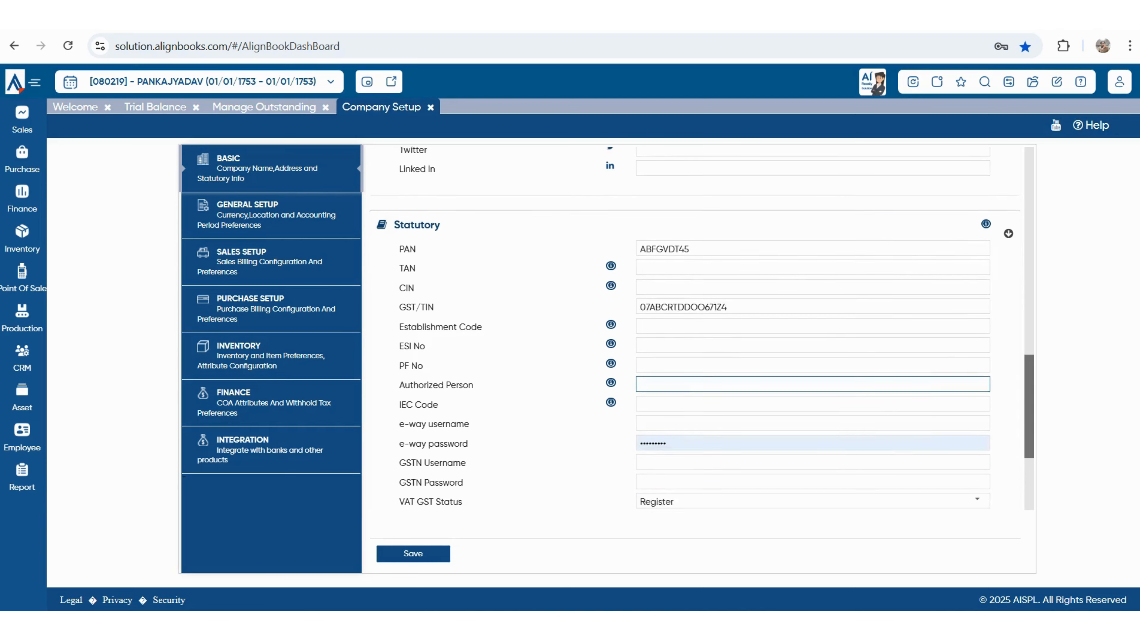
key("Tab")
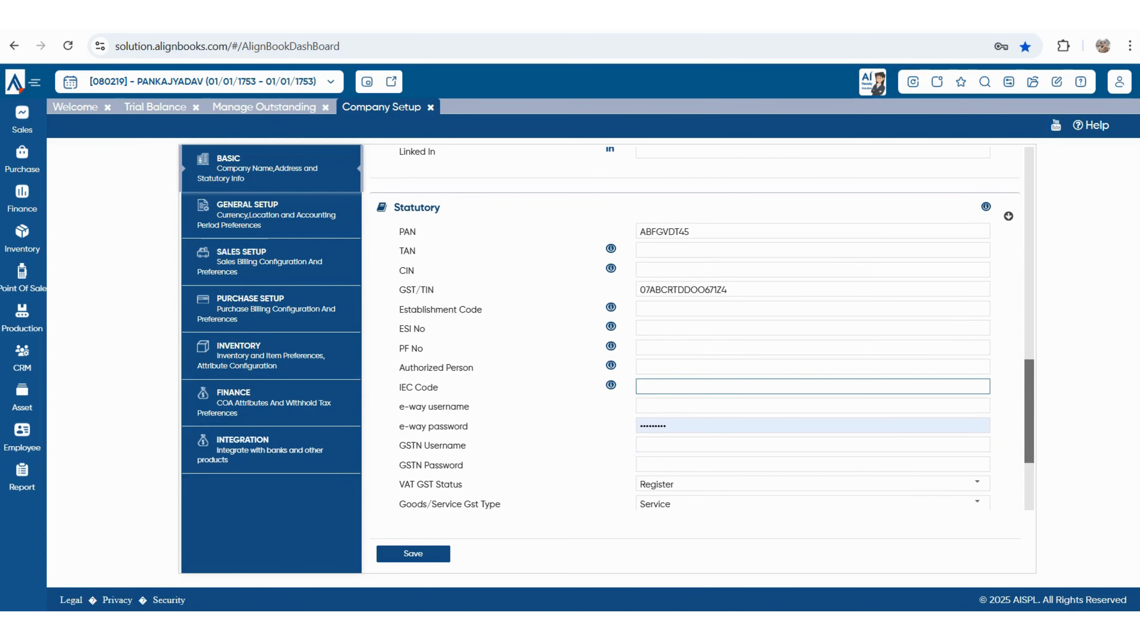
key("Tab")
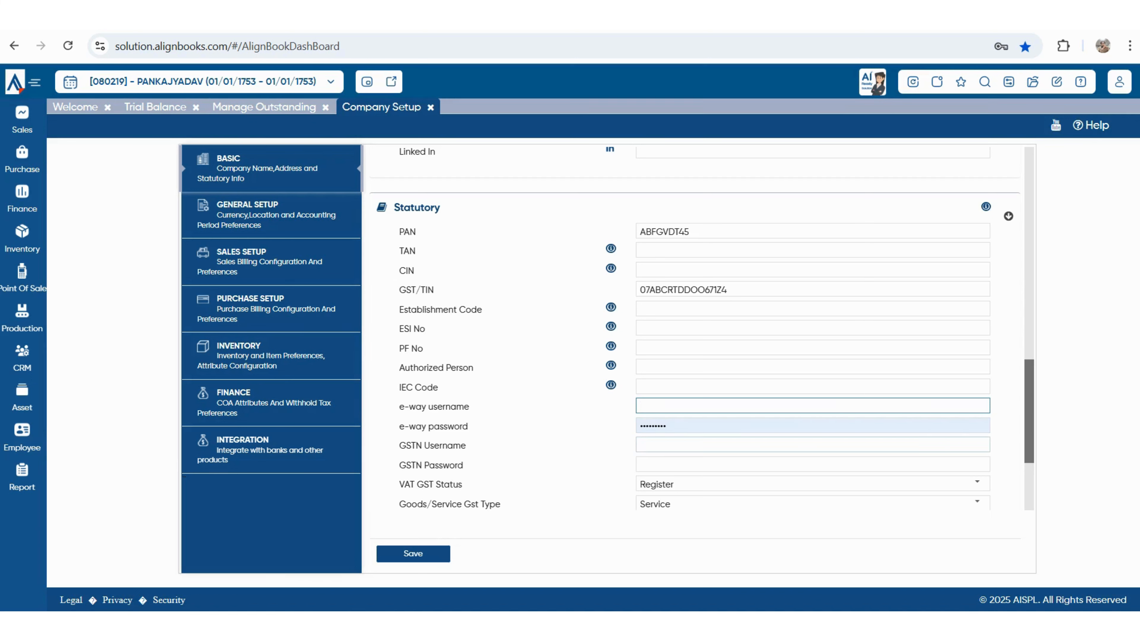
- Keep VAT GST Status as Register and continue down to the Drug License No field
scroll(691, 328, "down", 2)
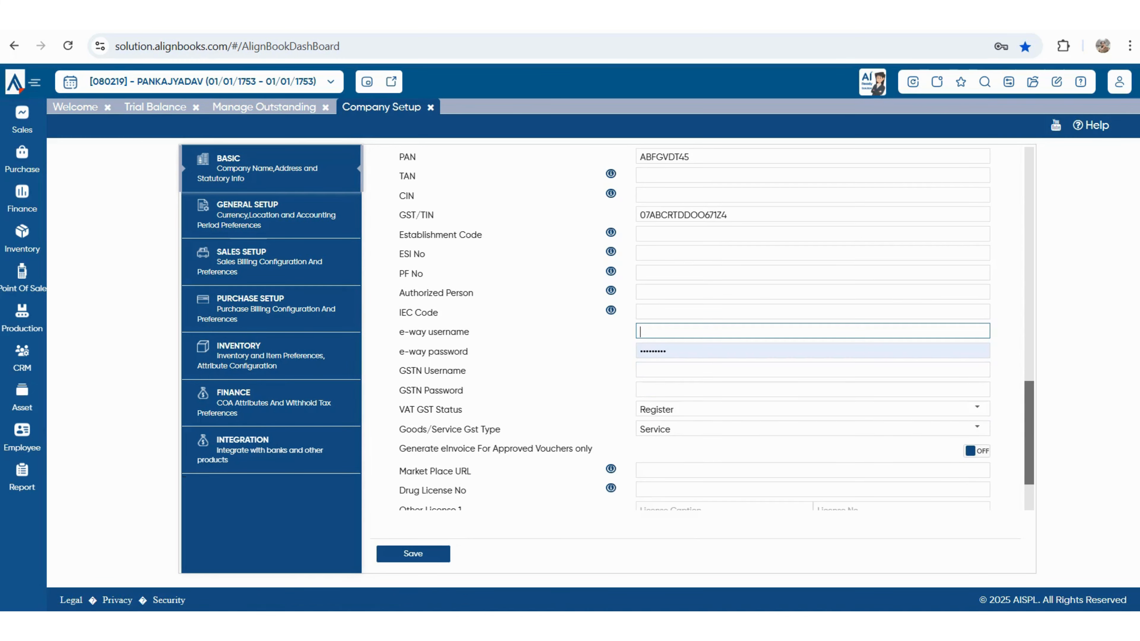
left_click(807, 409)
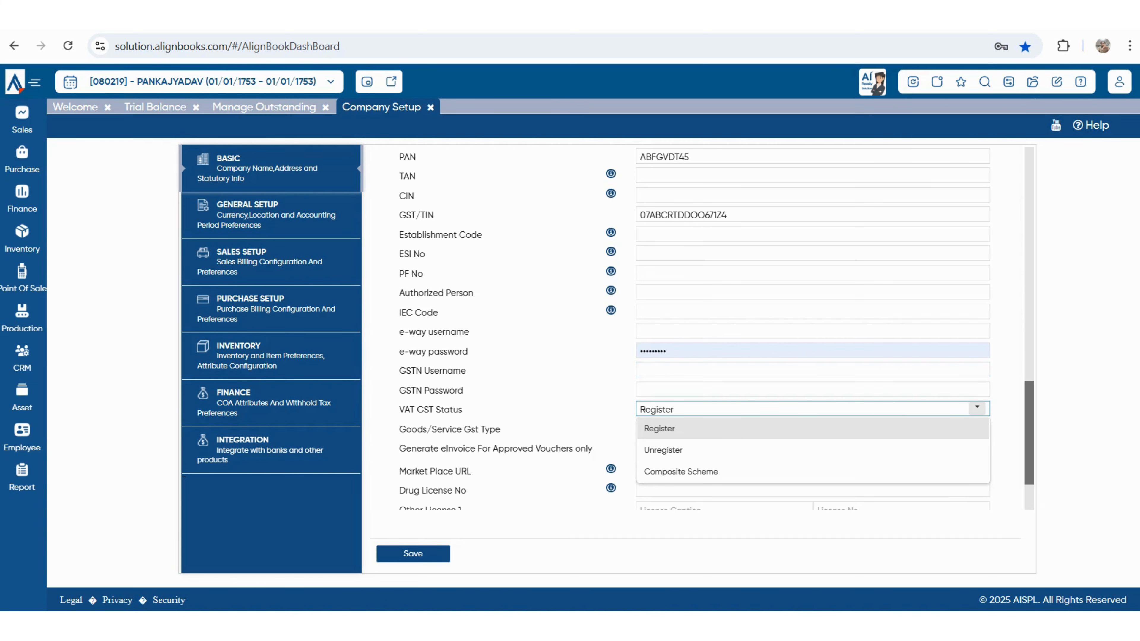
key("Return")
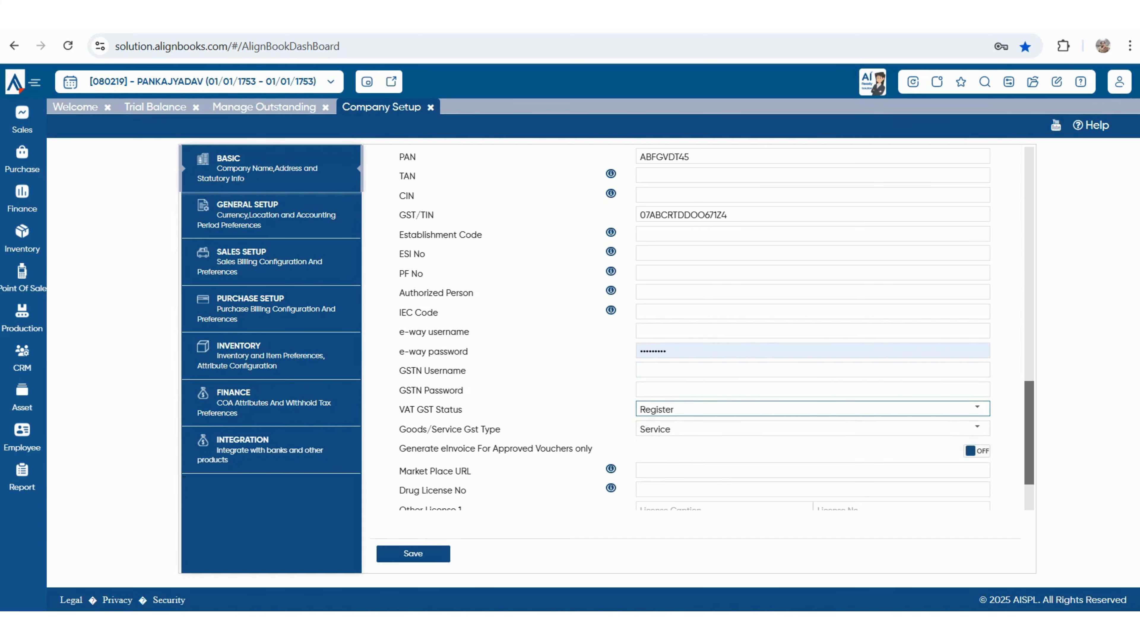
scroll(691, 328, "down", 2)
left_click_drag(406, 373, 592, 373)
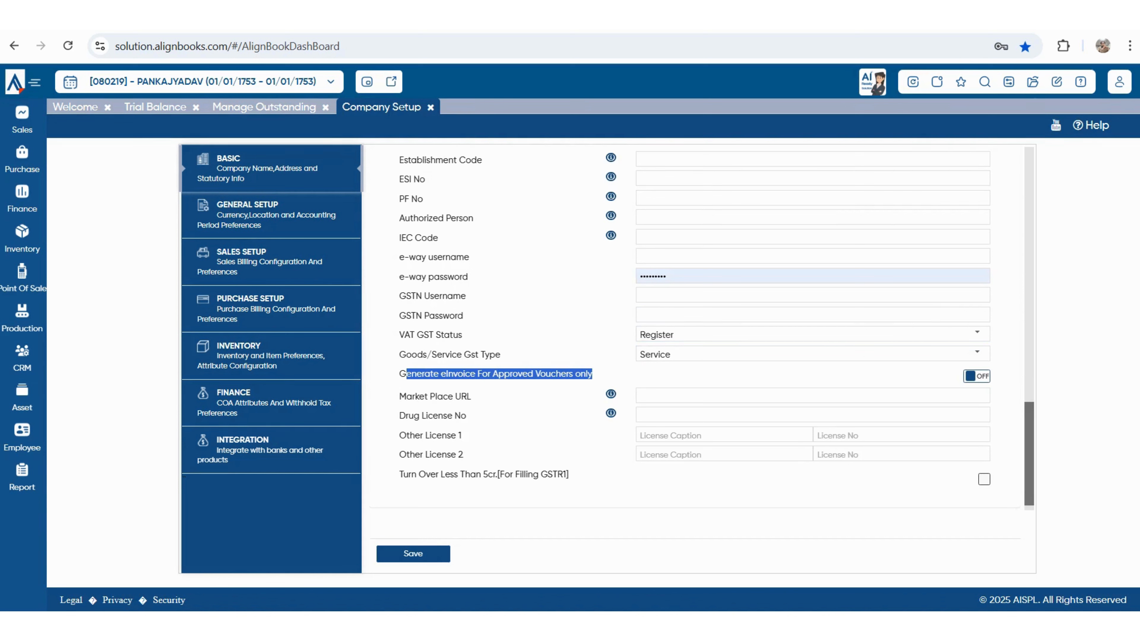
key("Tab")
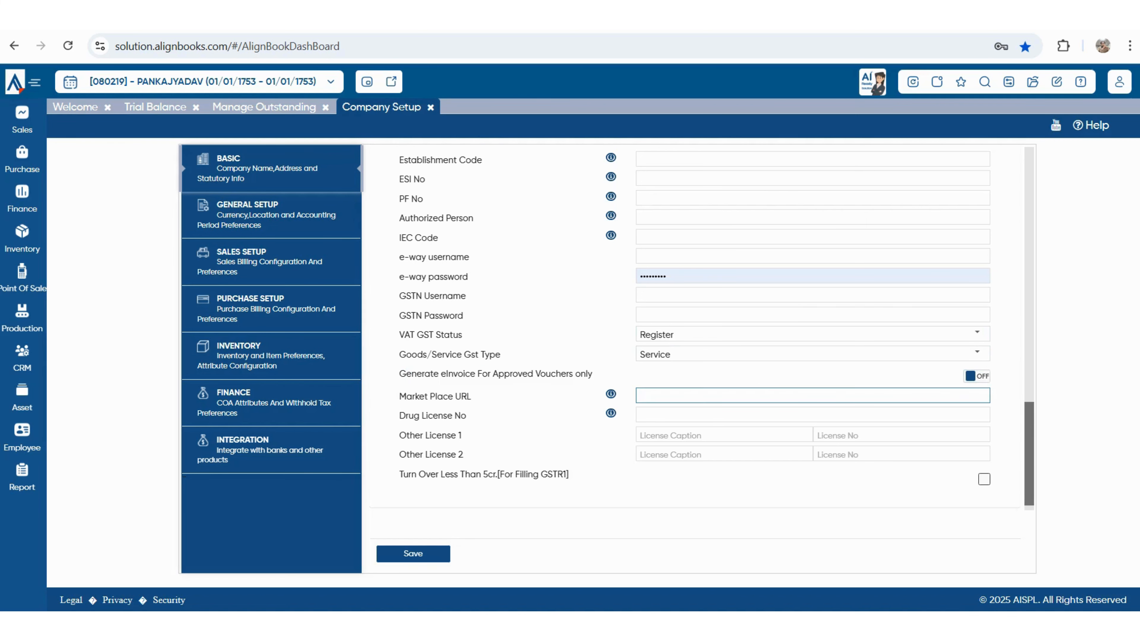
key("Tab")
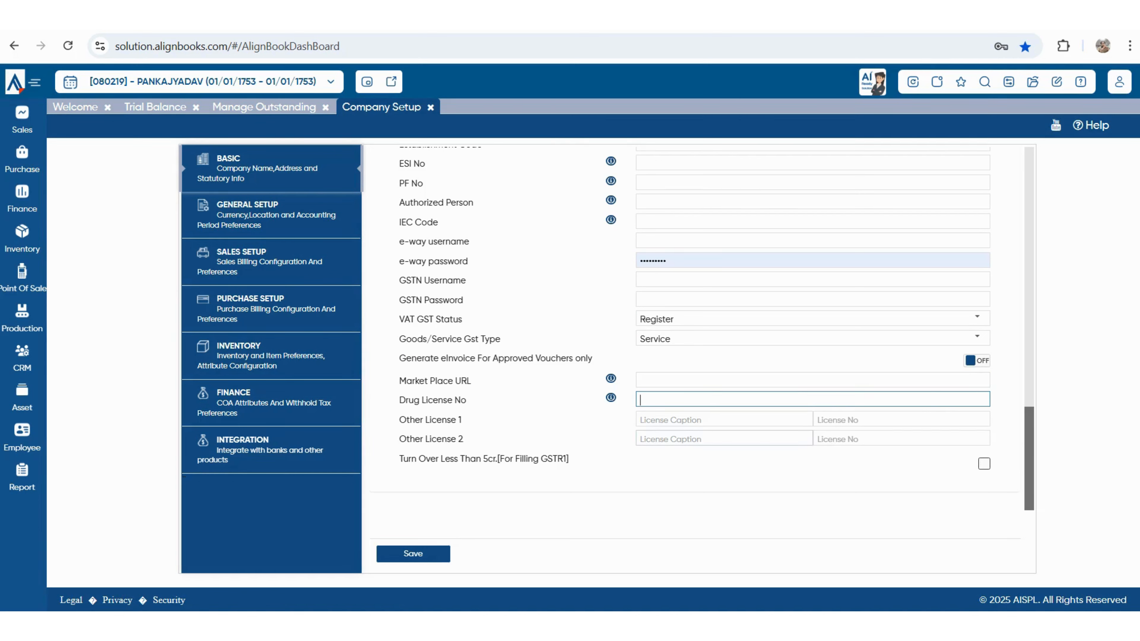
- Caption Other License 1 as FSSI; saving warns the GST No must be 15 characters
left_click(723, 420)
type("fss")
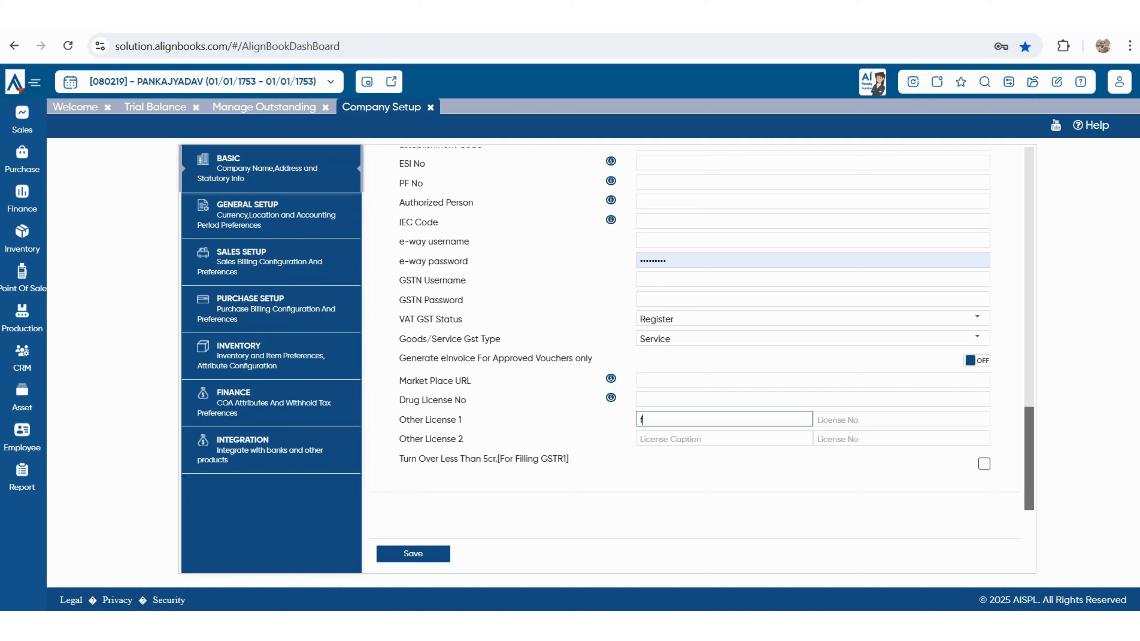
key("BackSpace")
key("BackSpace")
type("FSSI")
left_click(818, 419)
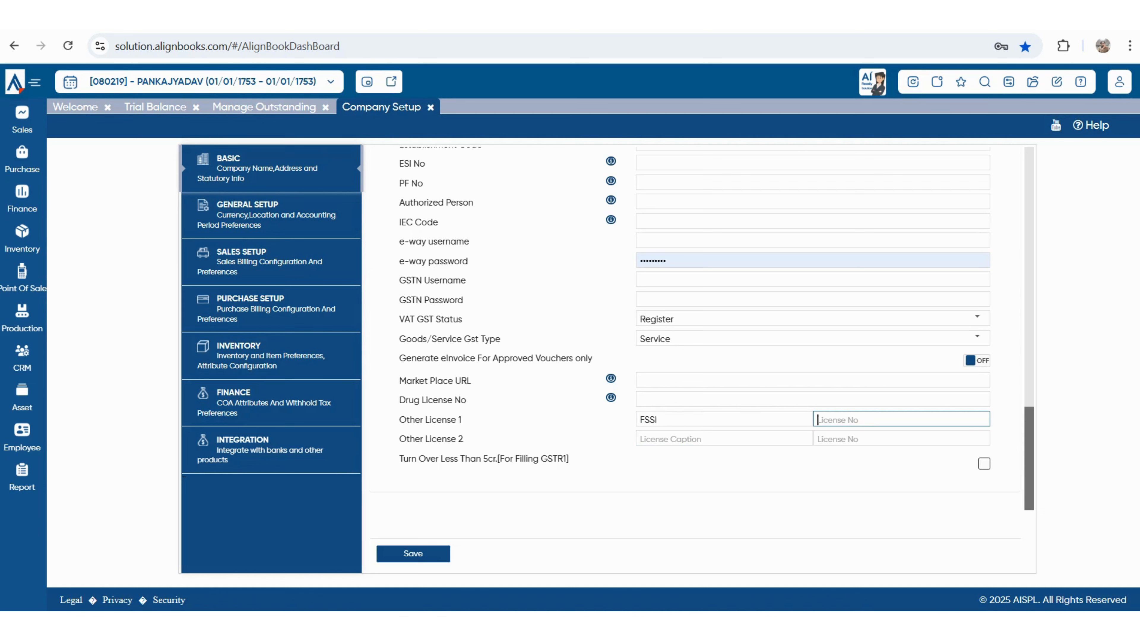
left_click_drag(403, 459, 557, 458)
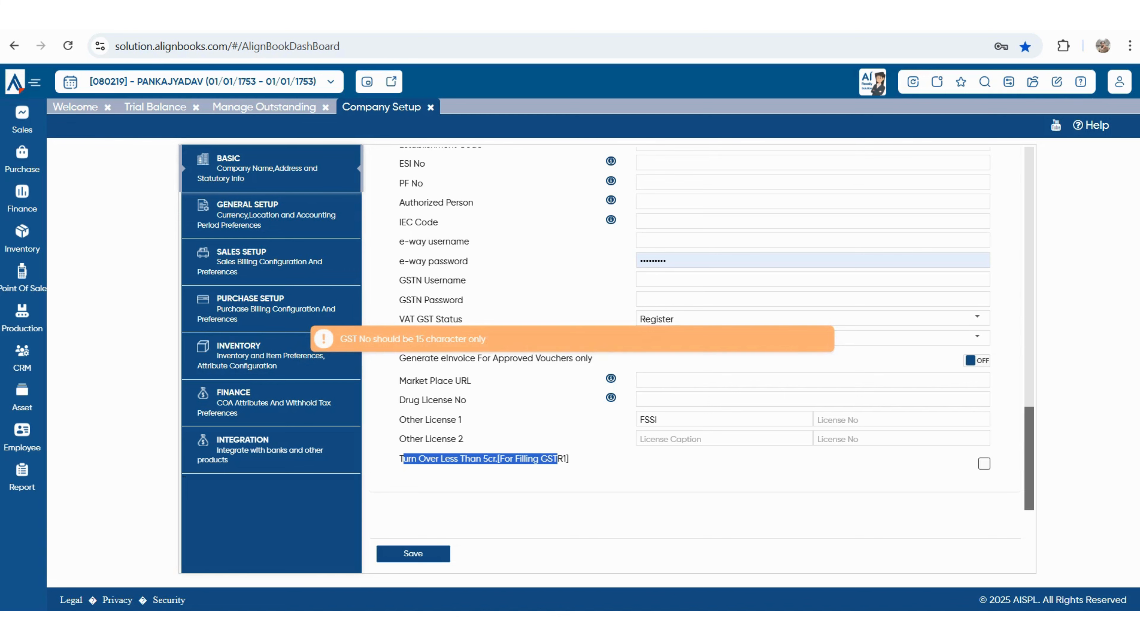
- Trim the extra GST/TIN character, save the company details, and open General Setup
scroll(695, 328, "up", 2)
left_click(696, 274)
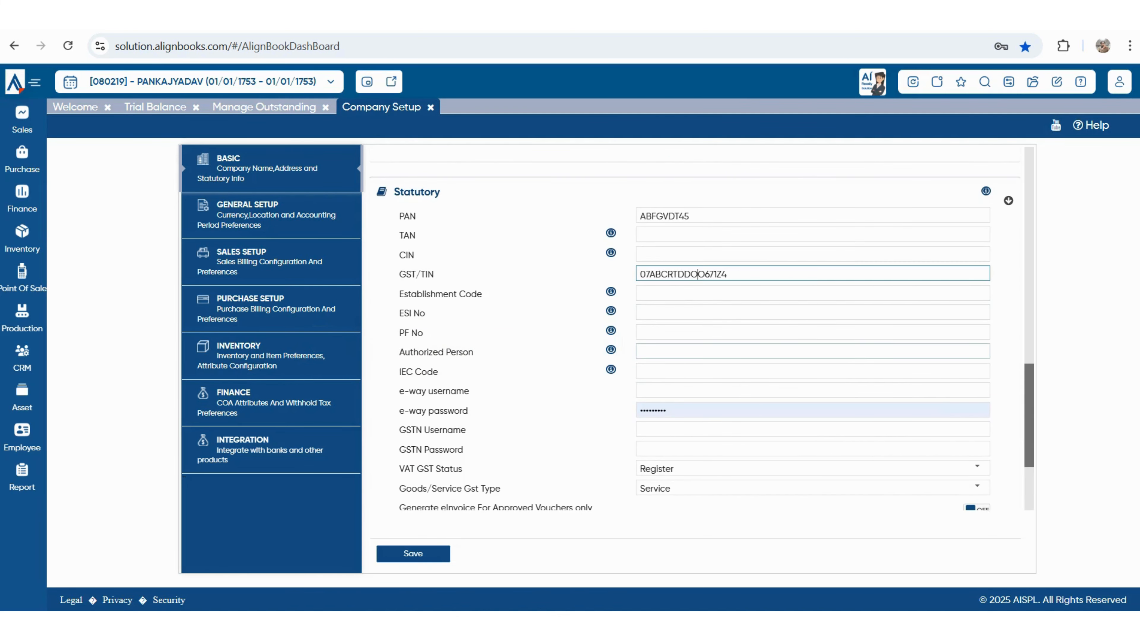
key("BackSpace")
left_click(412, 553)
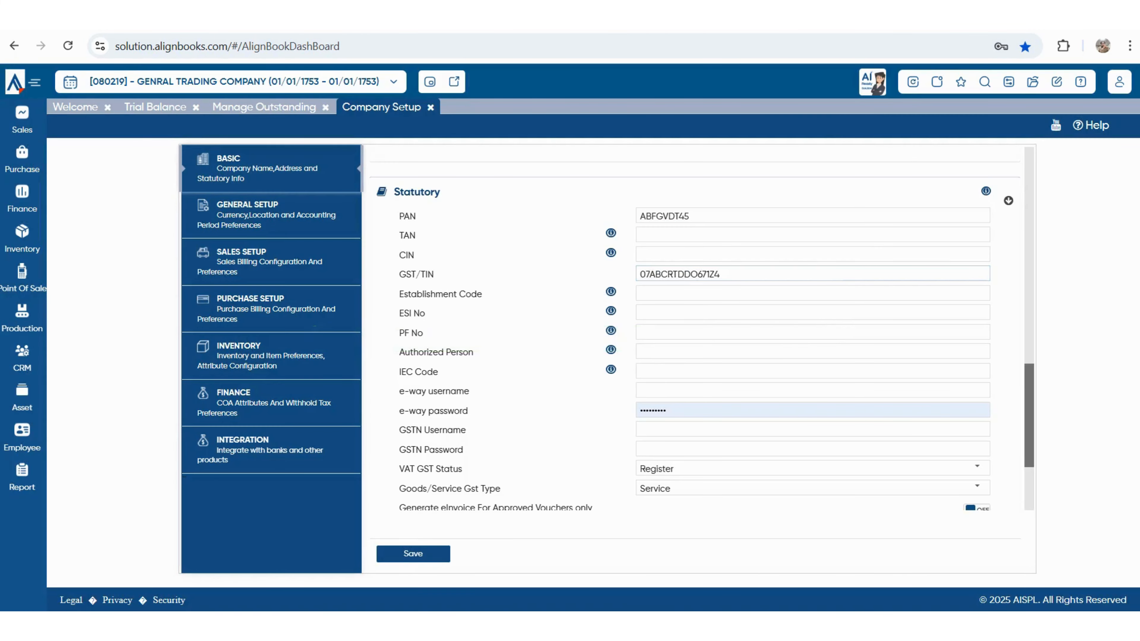
scroll(702, 323, "up", 10)
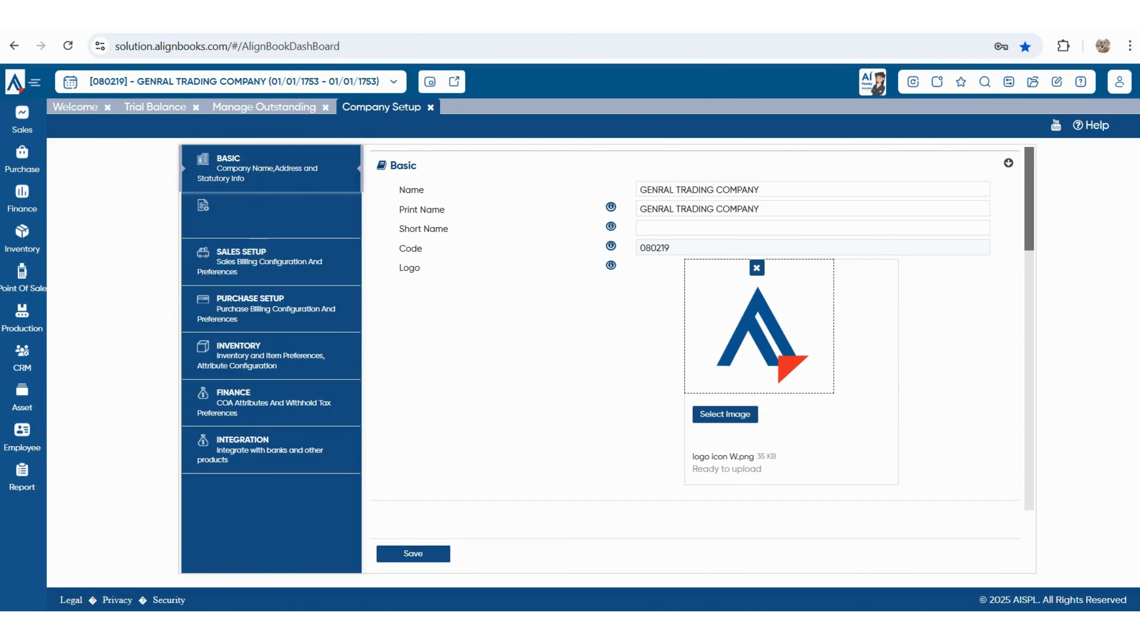
left_click(252, 214)
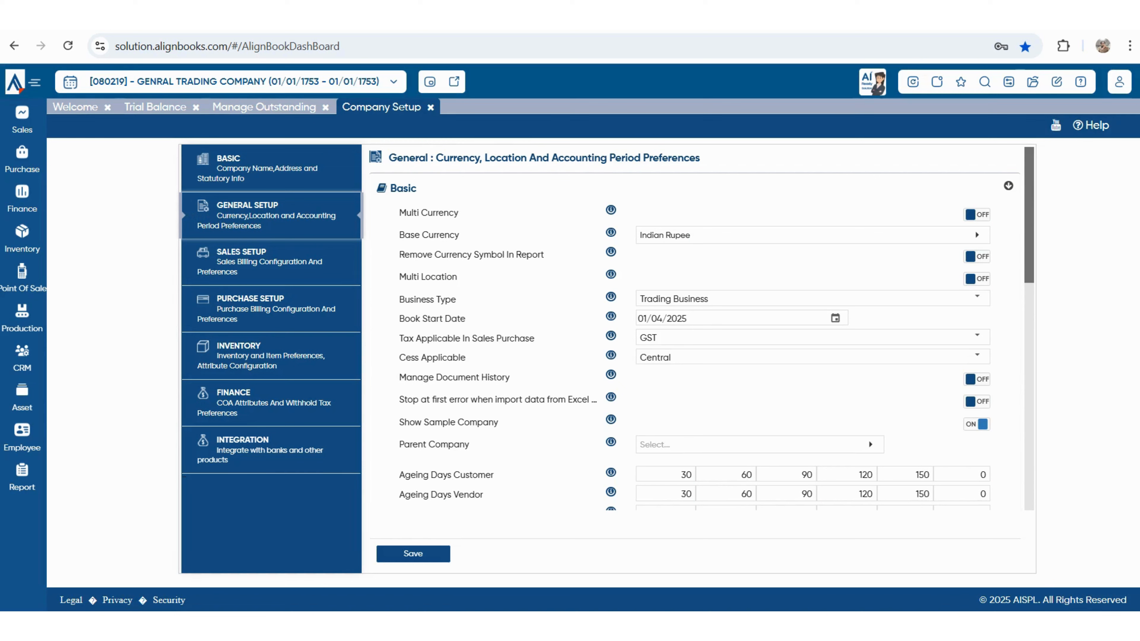
left_click(976, 214)
left_click(975, 279)
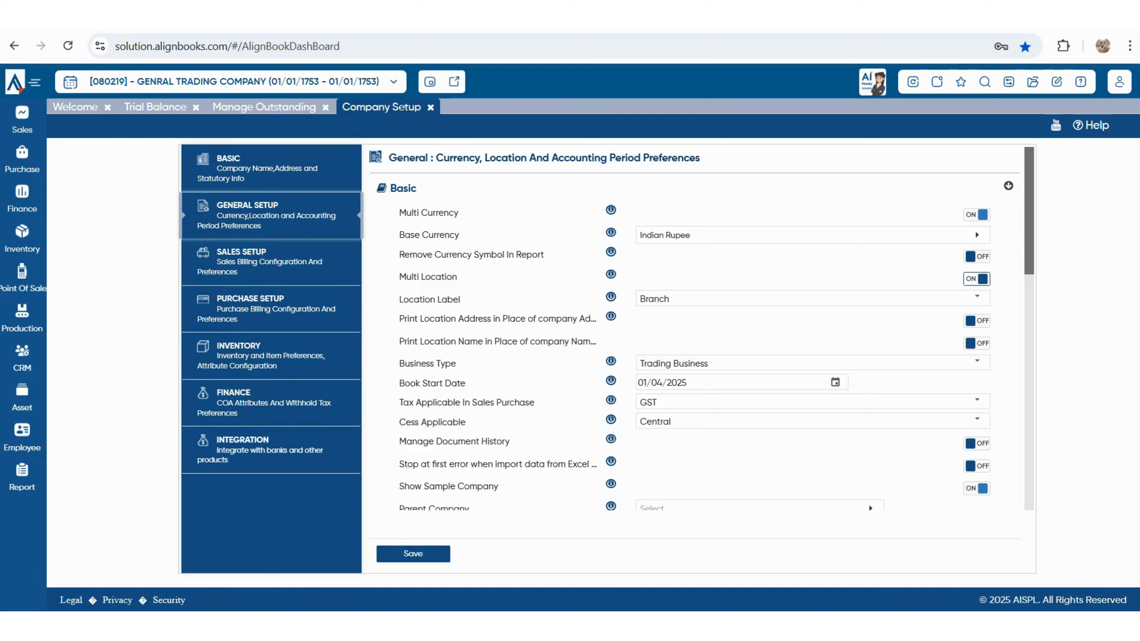
left_click(976, 278)
left_click(977, 214)
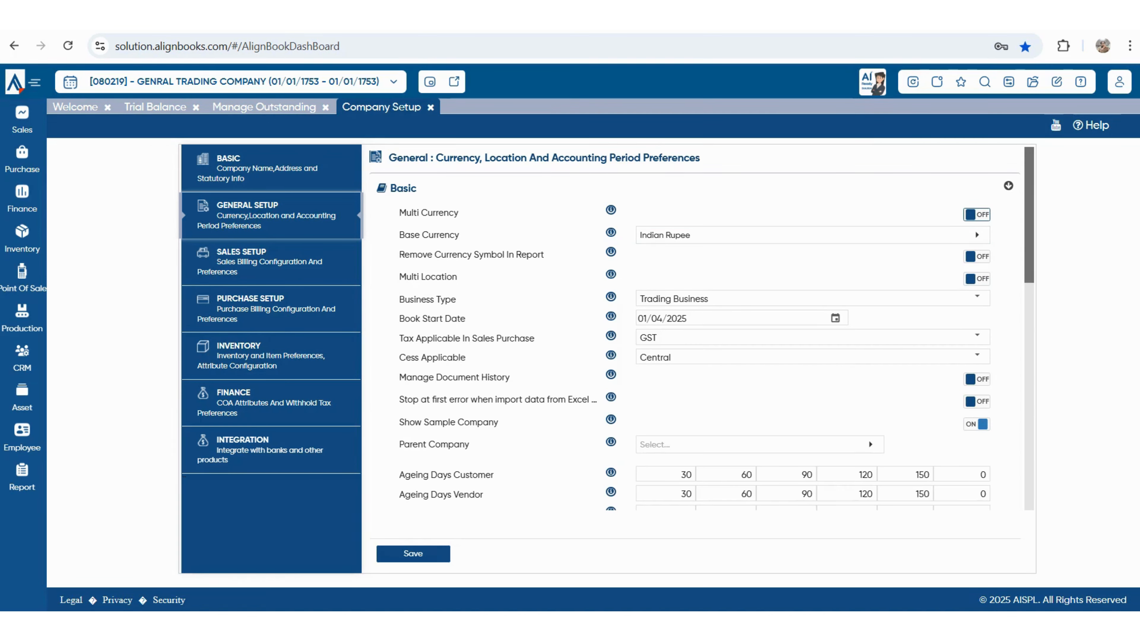
left_click_drag(409, 255, 544, 255)
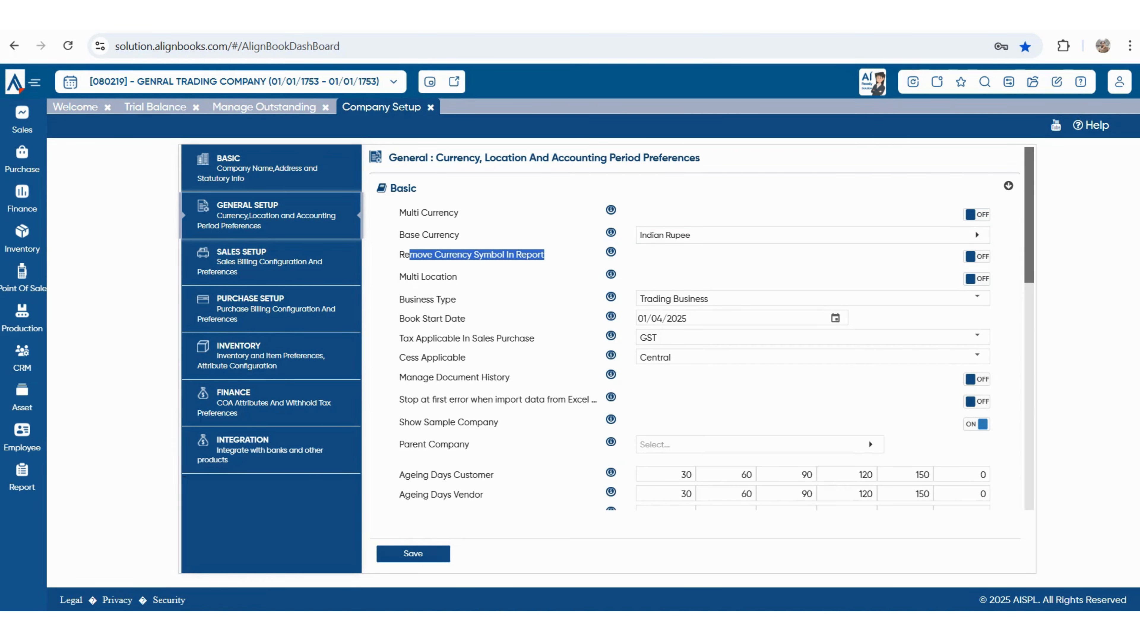
left_click(977, 257)
left_click_drag(405, 299, 457, 299)
left_click(976, 297)
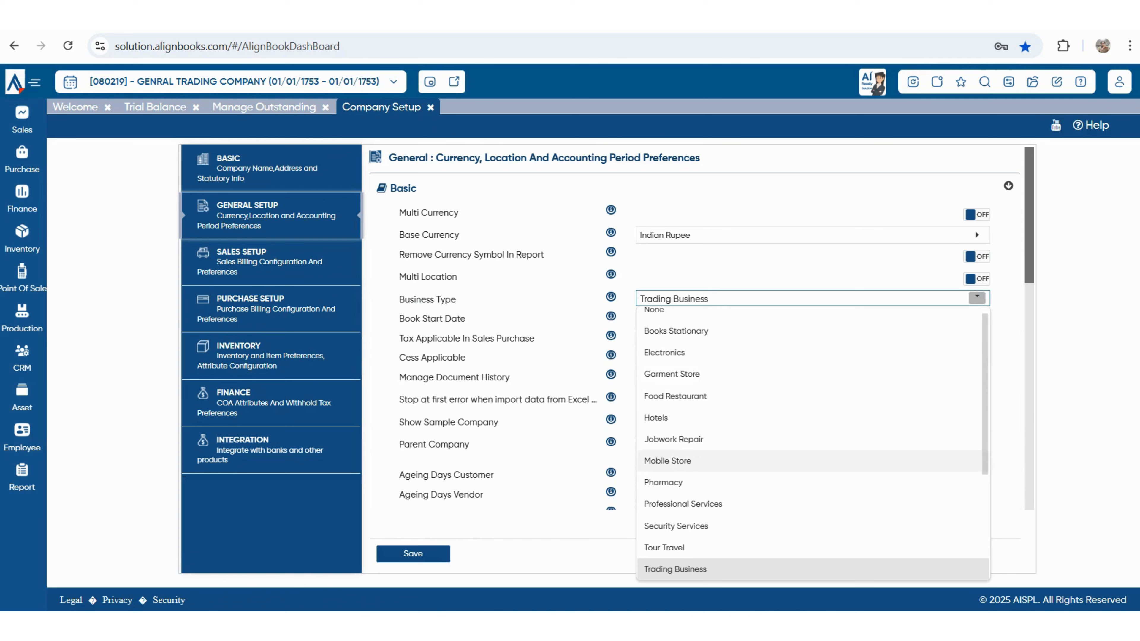
left_click(529, 320)
left_click_drag(714, 299, 634, 298)
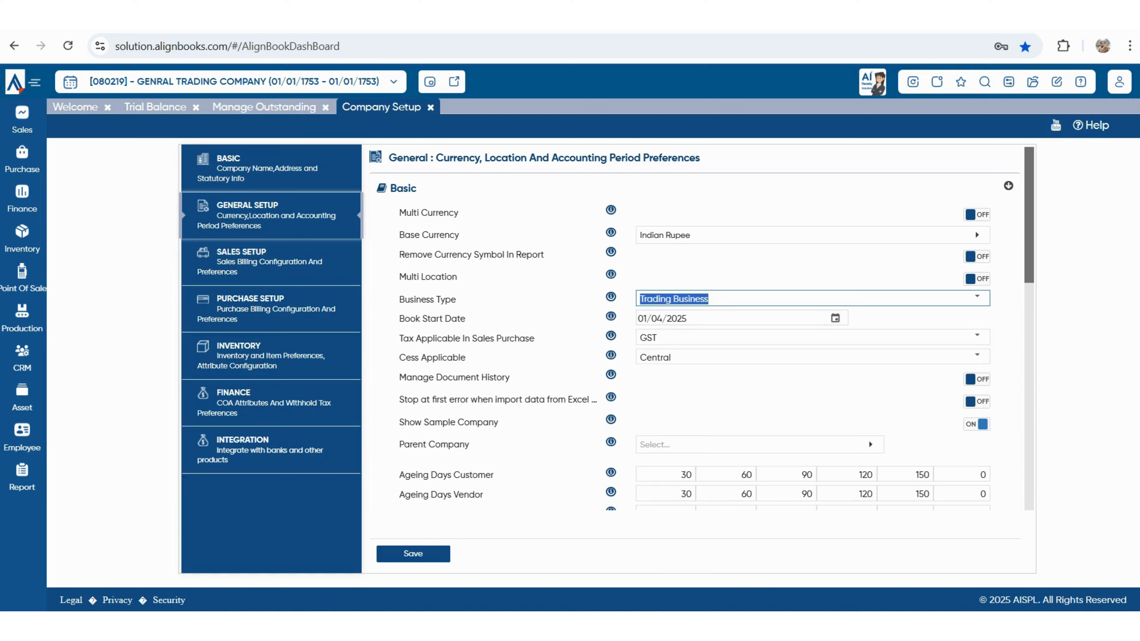
left_click(977, 297)
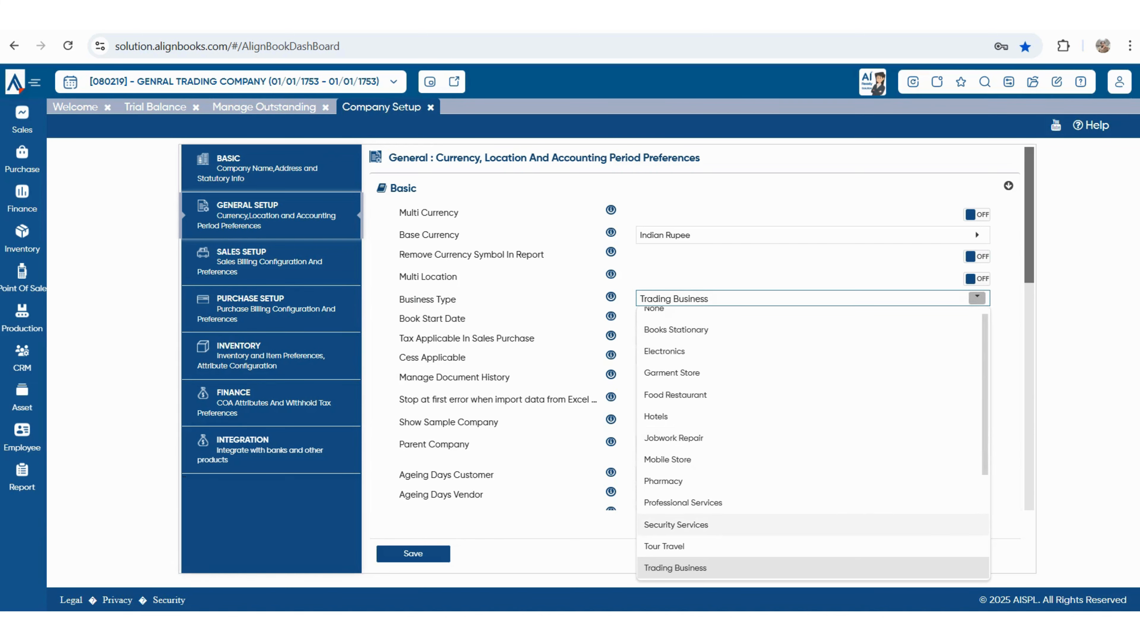
scroll(808, 525, "down", 4)
key("Escape")
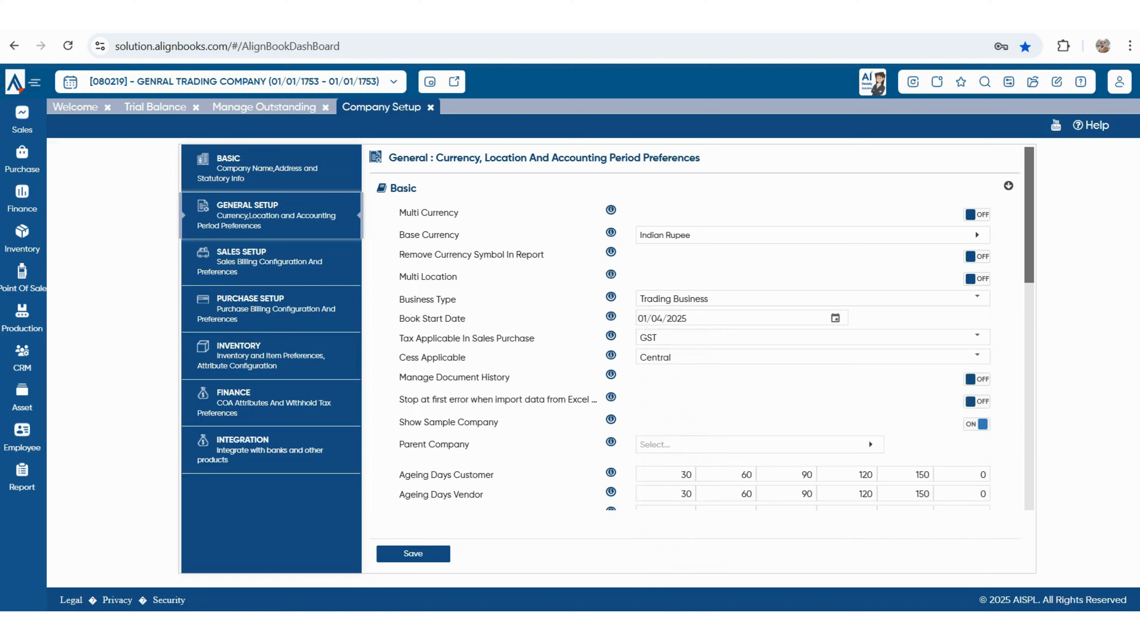
left_click(731, 318)
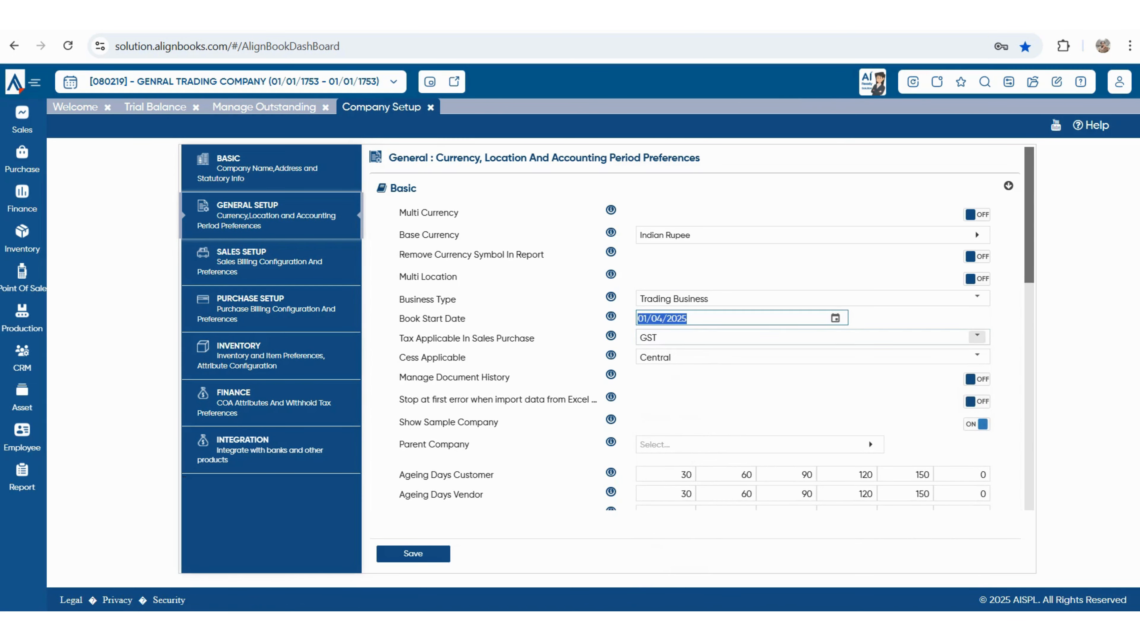
key("Tab")
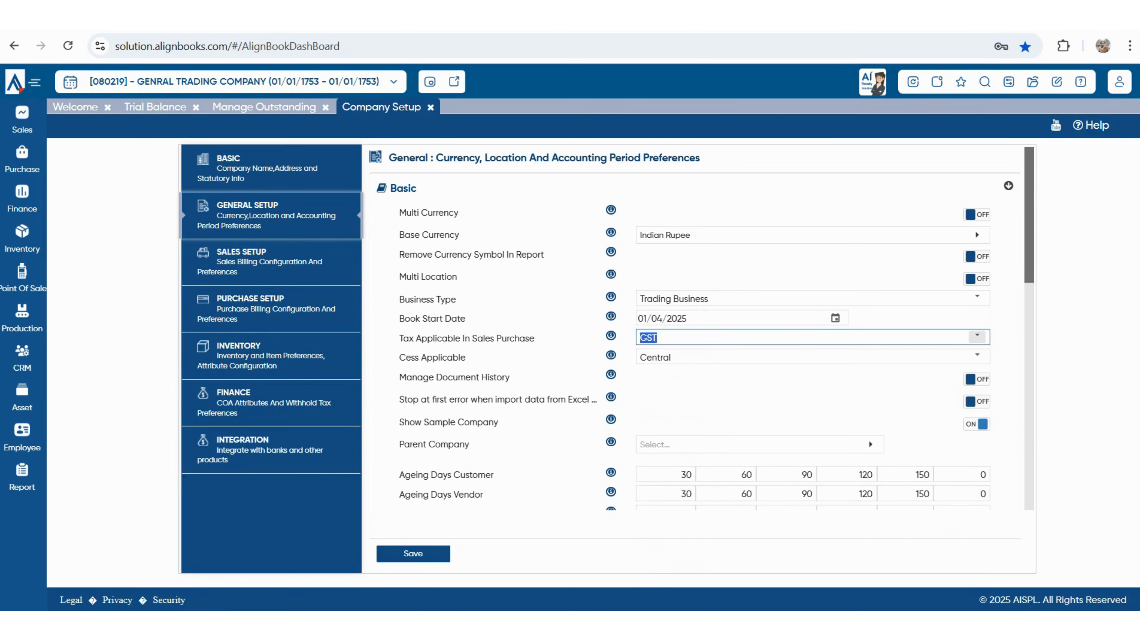
left_click(977, 336)
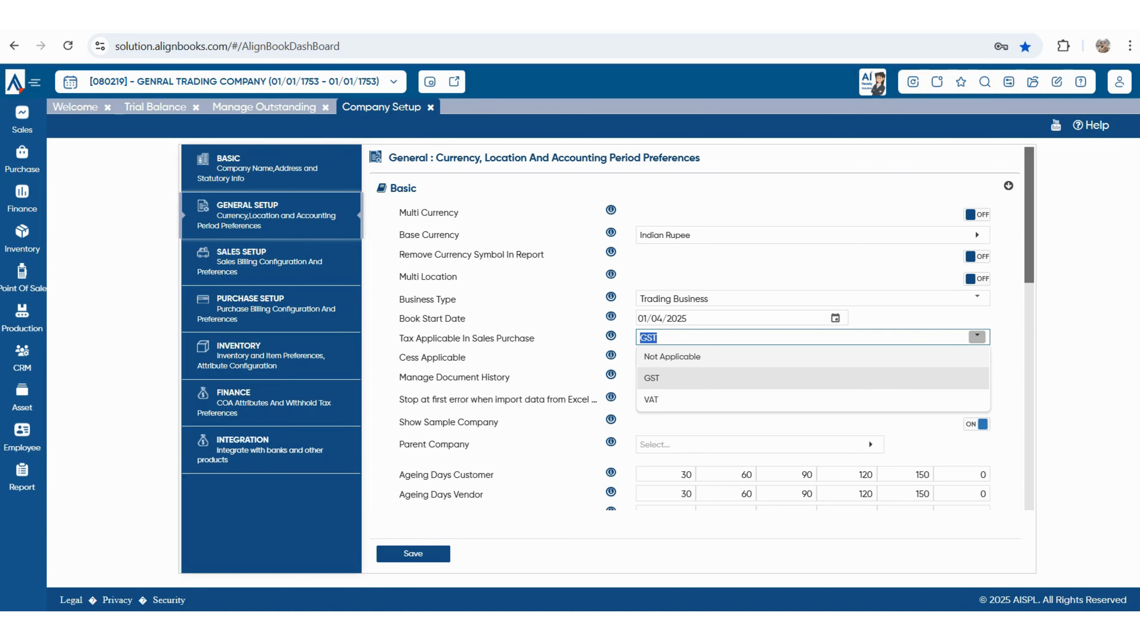
key("Return")
- Review the document history, import-error and WhatsApp URL settings, then move to Sales Setup
scroll(695, 359, "down", 4)
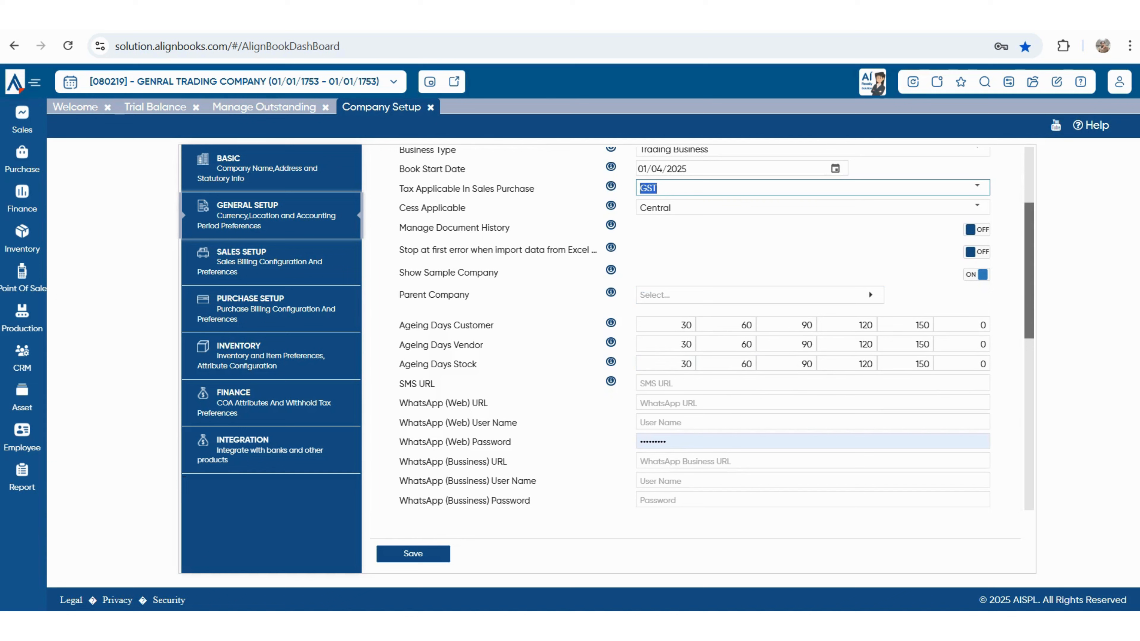
triple_click(454, 227)
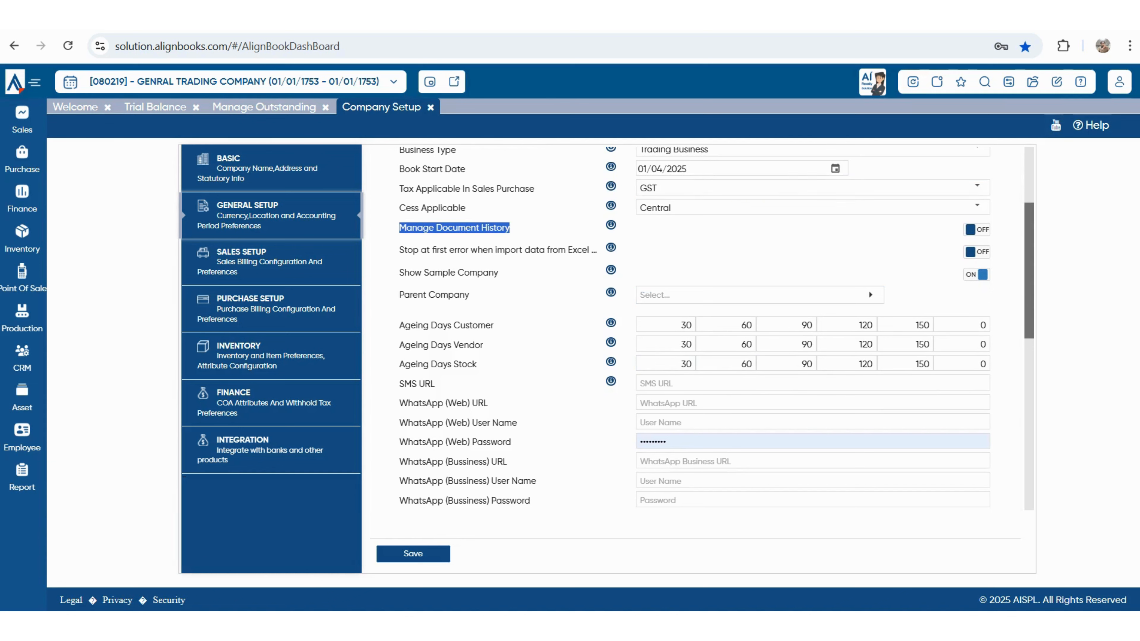
left_click_drag(399, 249, 576, 250)
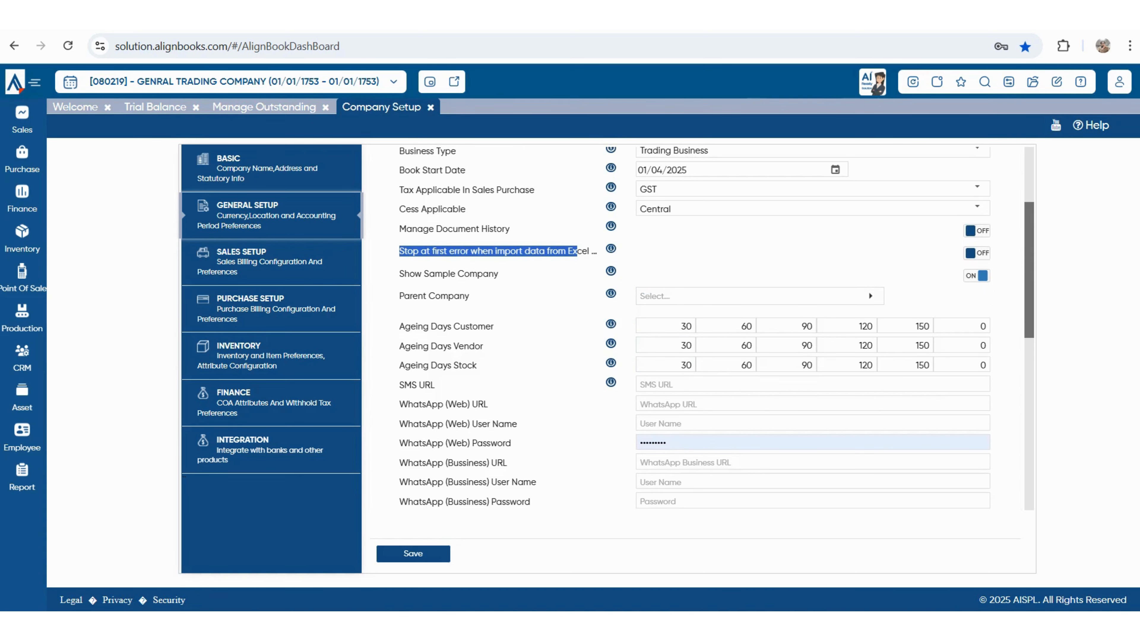
scroll(695, 359, "up", 2)
scroll(695, 359, "down", 2)
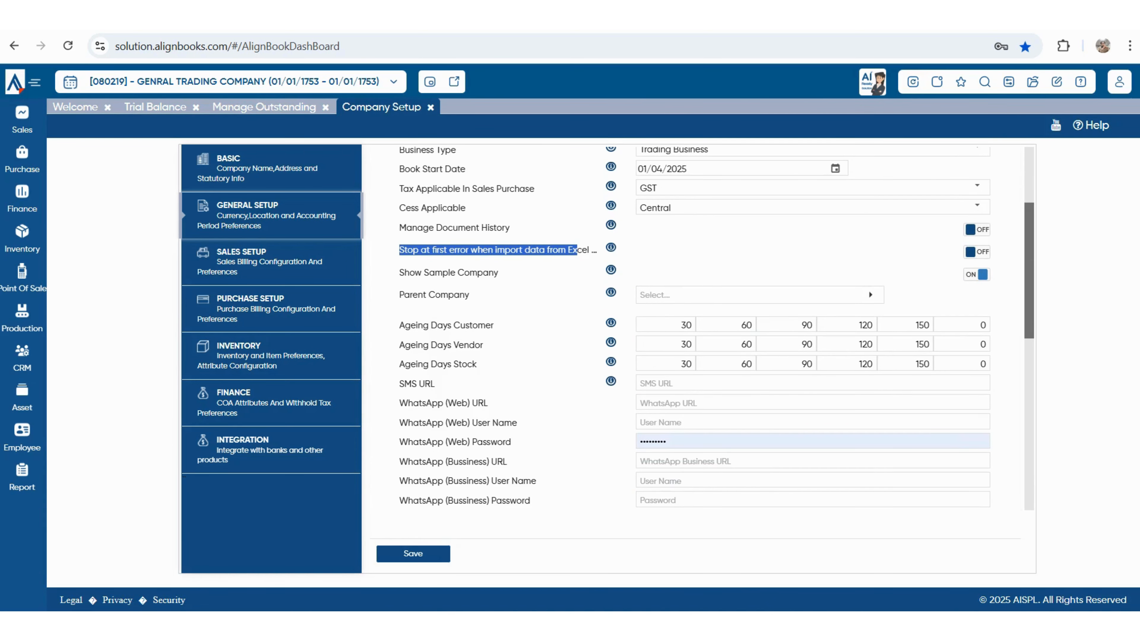
triple_click(443, 403)
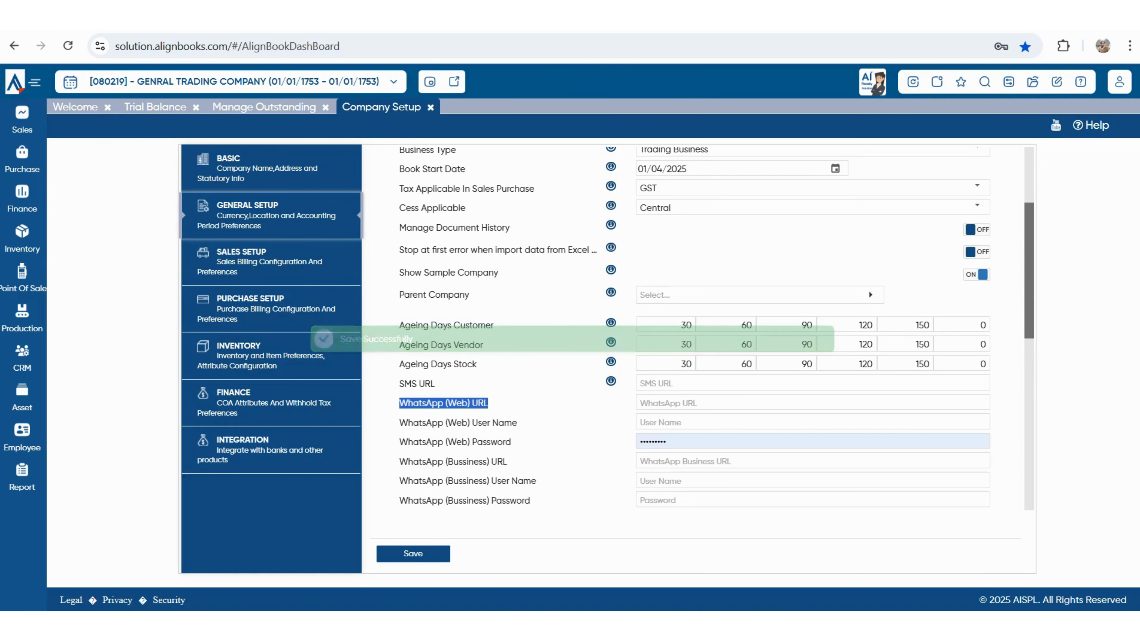
left_click(269, 261)
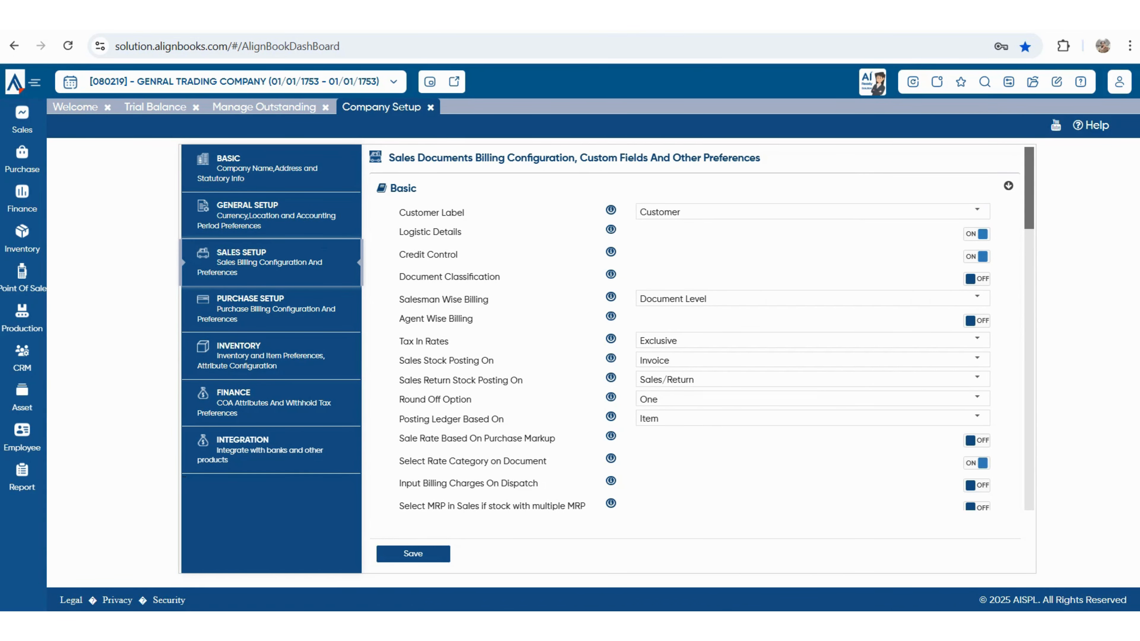
- Keep Salesman Wise Billing at Document Level in Sales Setup
left_click_drag(398, 231, 403, 232)
left_click_drag(426, 254, 439, 254)
left_click_drag(398, 299, 475, 319)
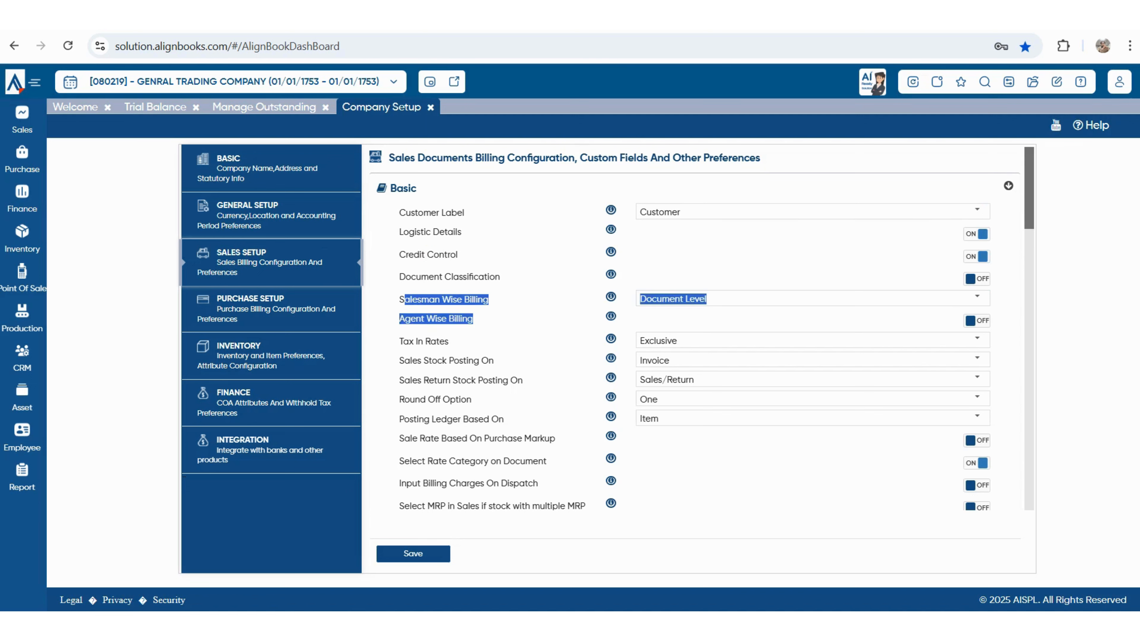
left_click(977, 297)
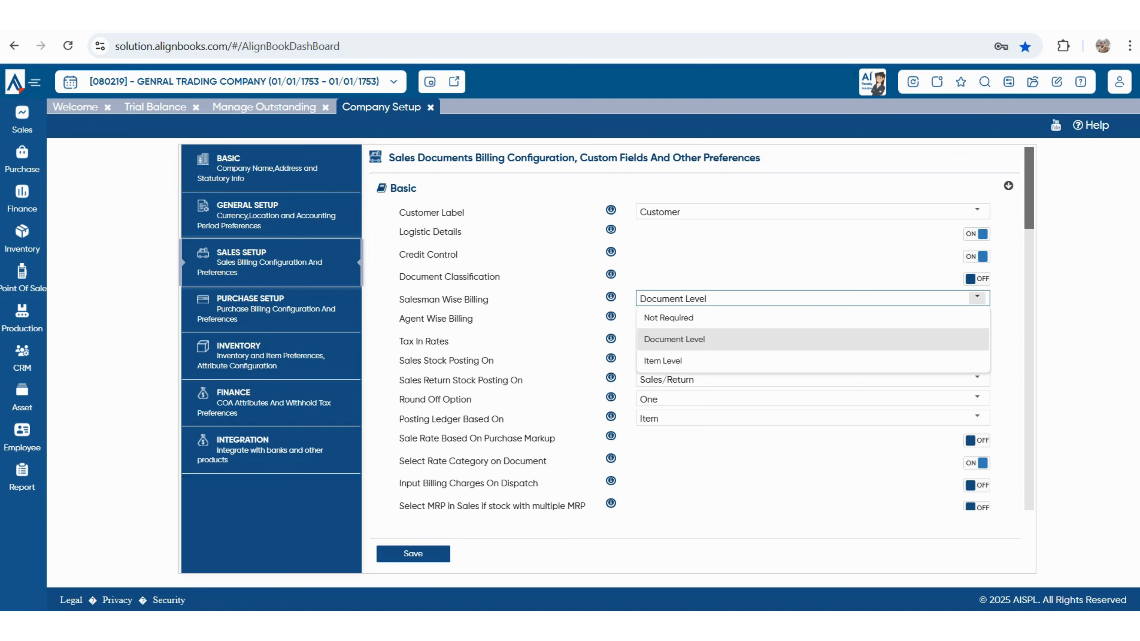
key("Down")
key("Up")
key("Return")
key("shift+Left")
key("shift+Left")
key("shift+Left")
key("shift+Left")
key("shift+Left")
key("shift+Left")
key("shift+Left")
key("shift+Left")
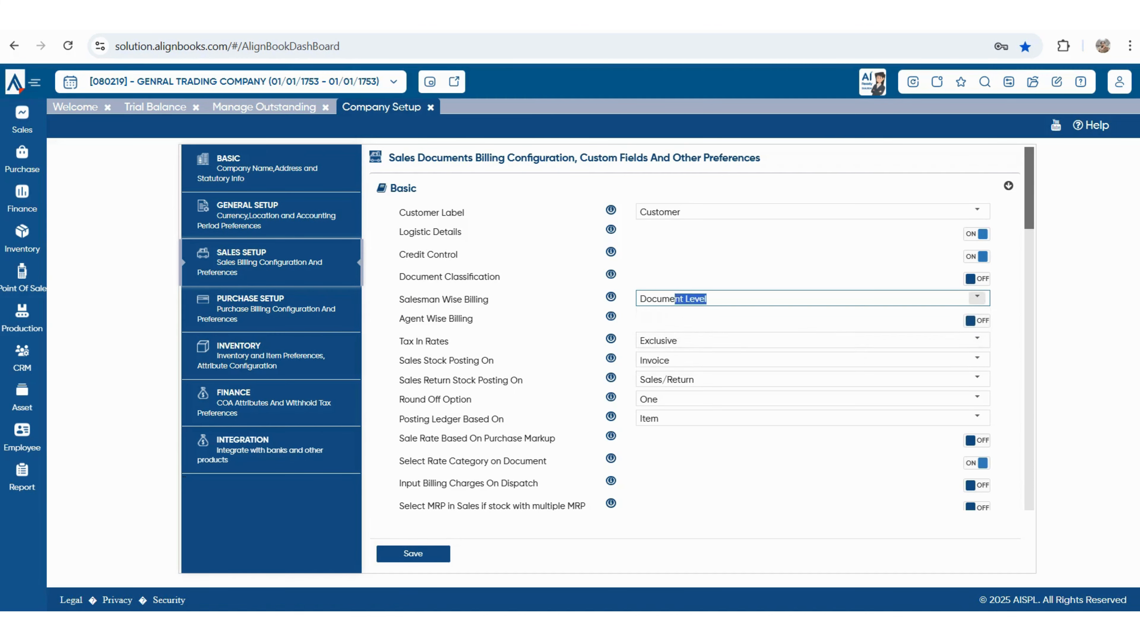
key("shift+Left")
key("shift+Left")
key("shift+Left")
key("shift+Left")
key("shift+Left")
key("shift+Left")
key("Tab")
- Switch Agent Wise Billing on, leaving Tax In Rates at Exclusive
key("shift+Left")
key("shift+Left")
key("shift+Left")
key("shift+Left")
key("shift+Left")
key("shift+Left")
key("shift+Left")
key("shift+Left")
key("shift+Left")
key("shift+Left")
key("shift+Left")
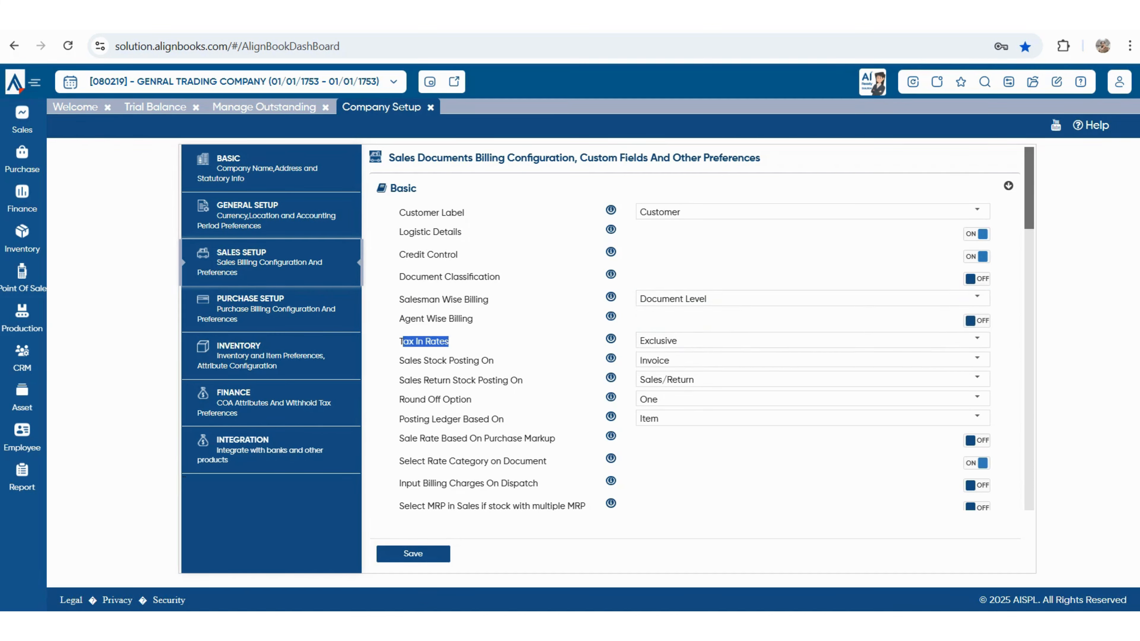
left_click_drag(399, 319, 473, 319)
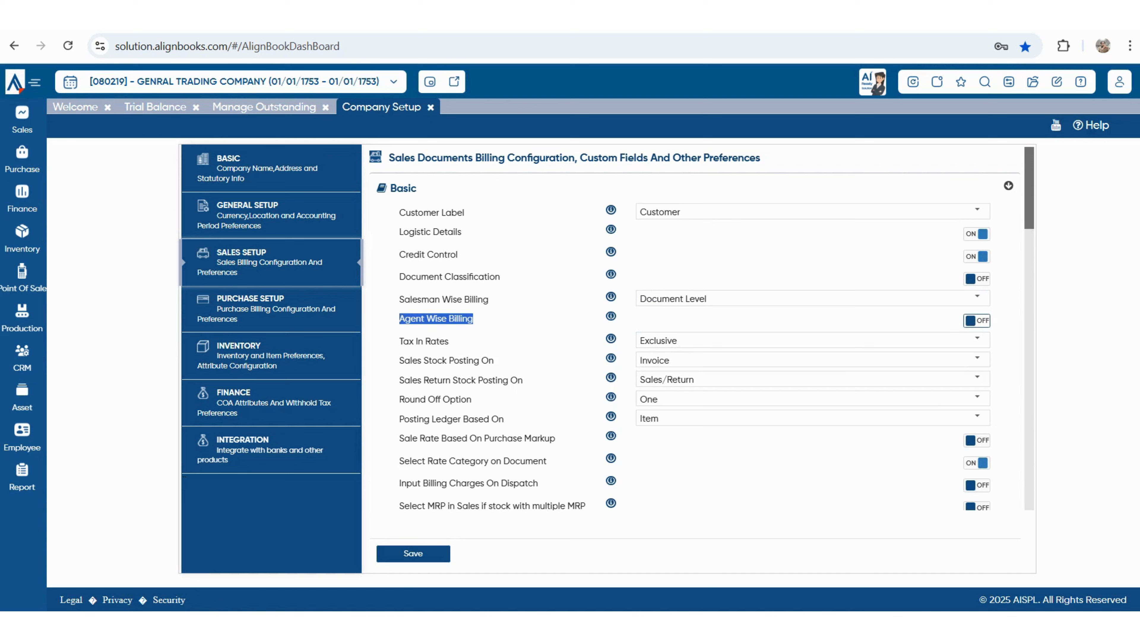
key("space")
left_click_drag(403, 341, 449, 342)
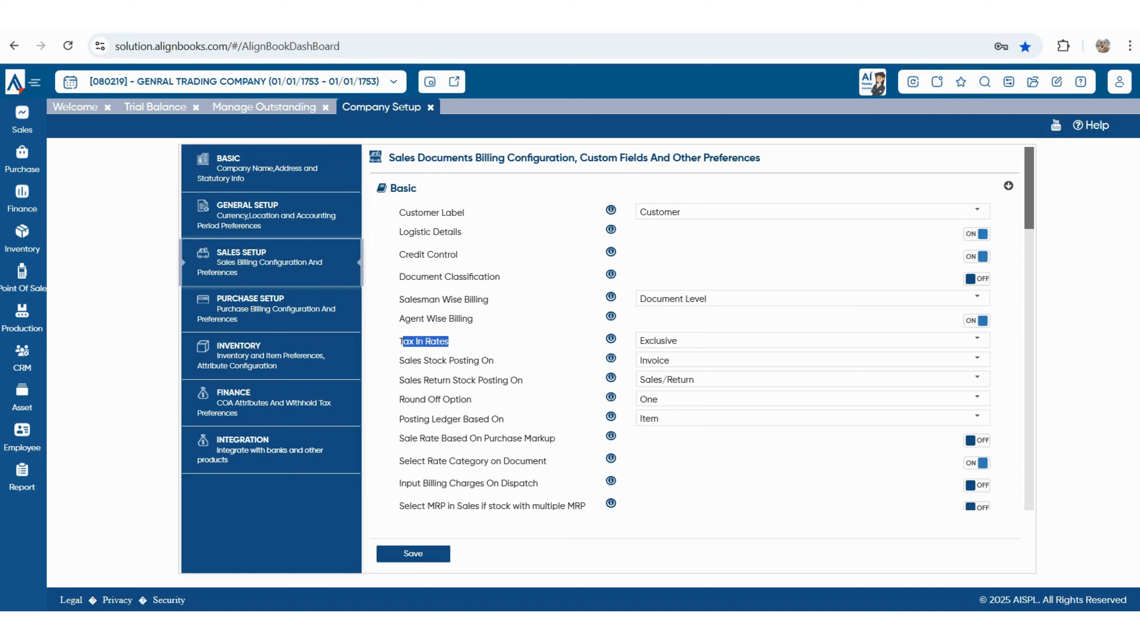
left_click(976, 339)
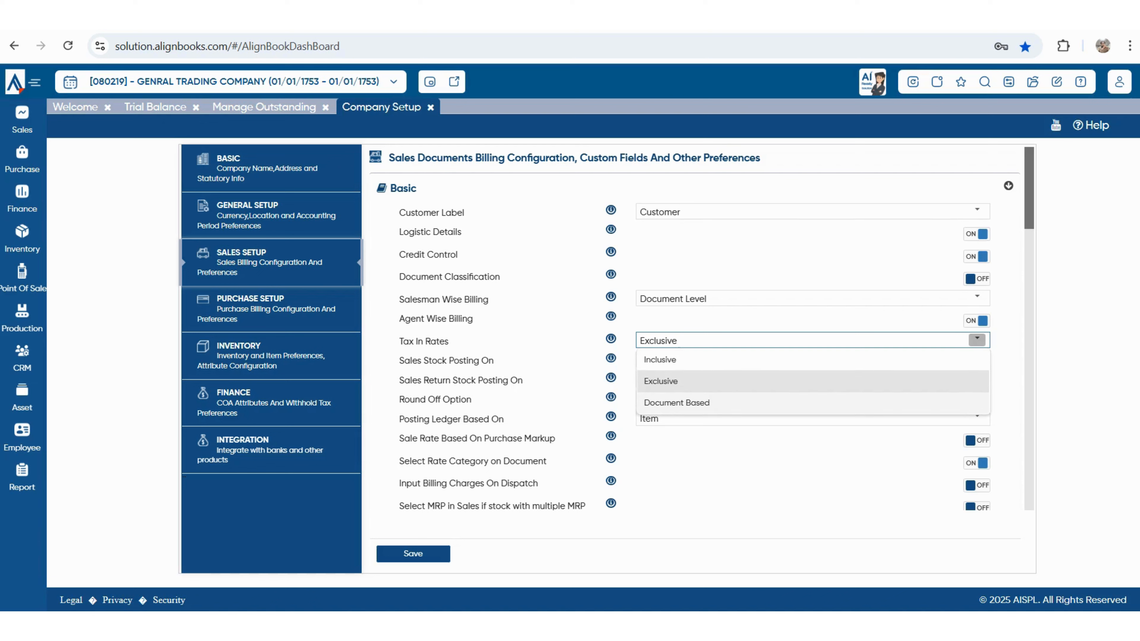
left_click(676, 402)
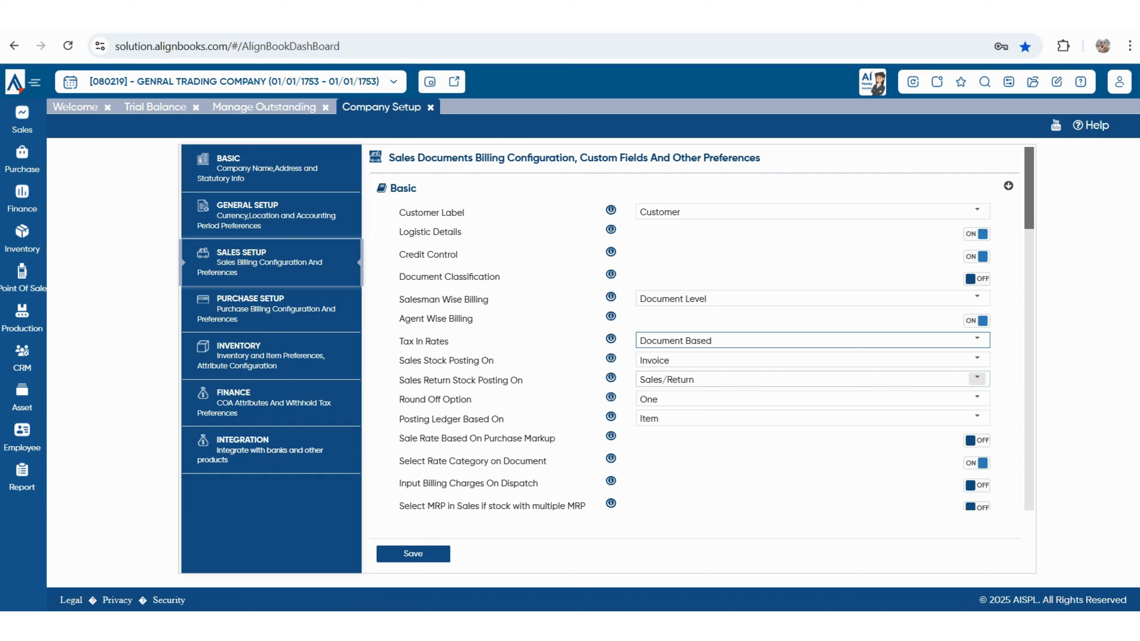
left_click_drag(409, 359, 494, 361)
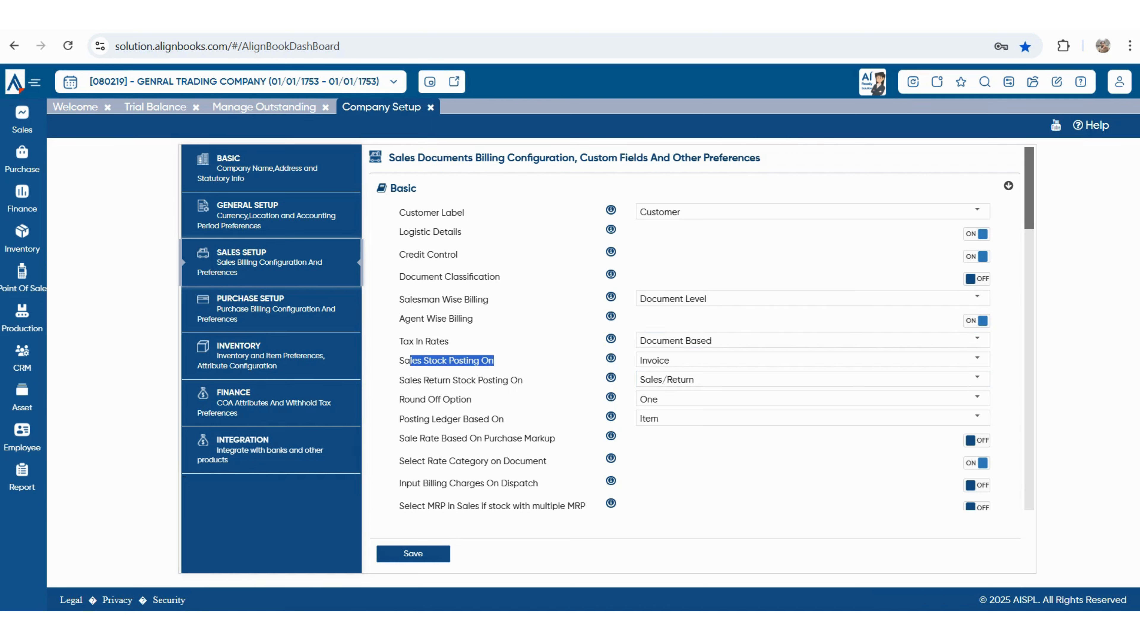
left_click(976, 359)
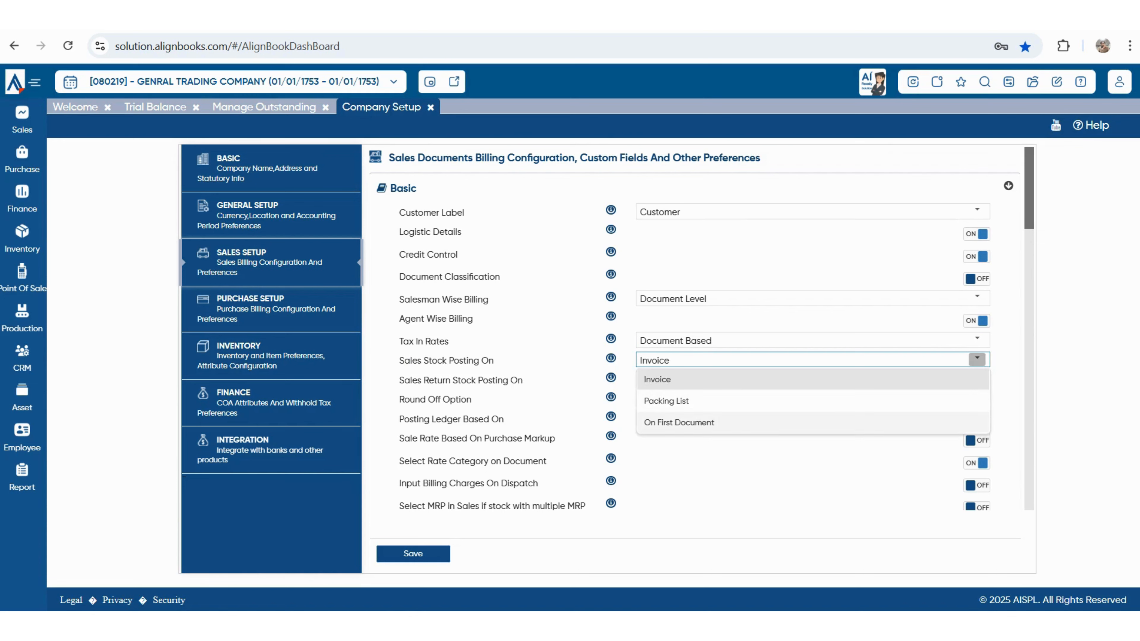
left_click(657, 380)
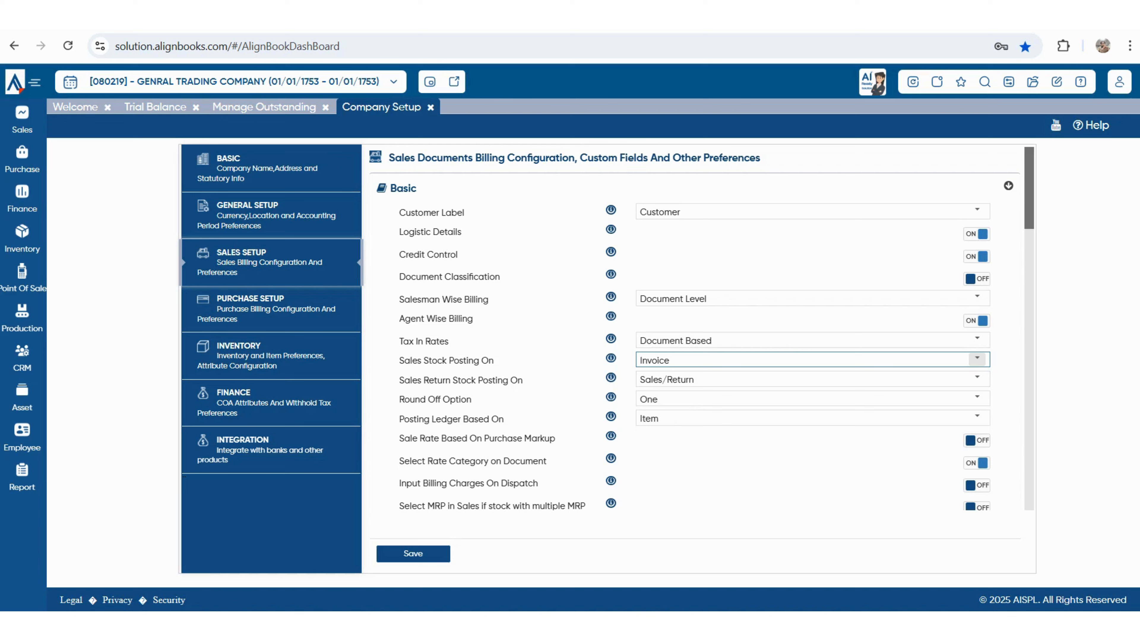
left_click(977, 358)
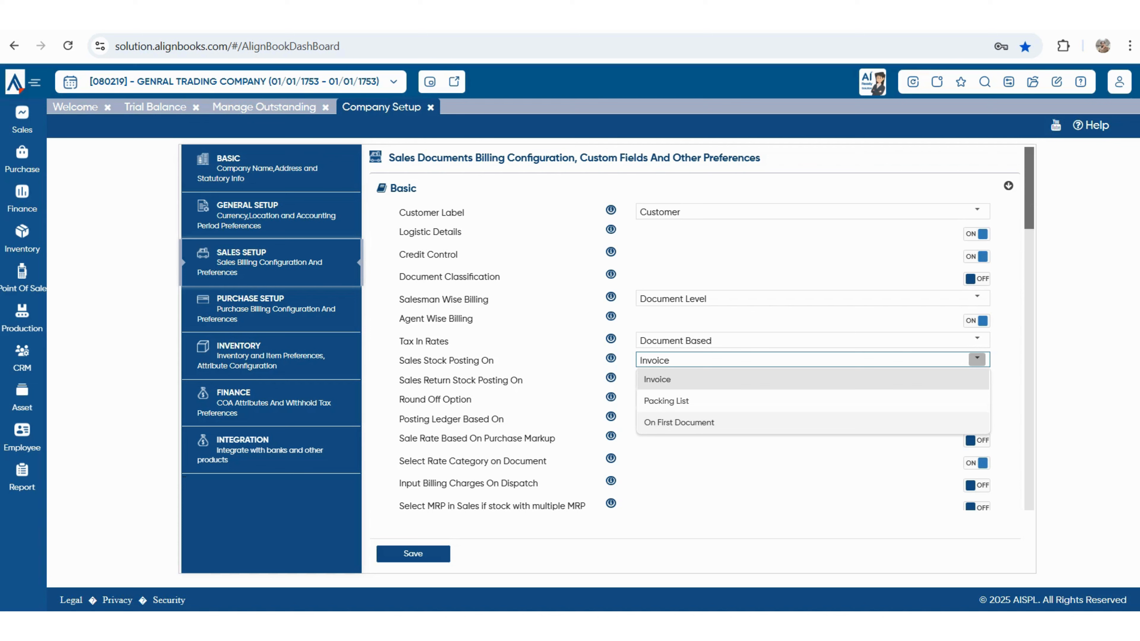
left_click(799, 465)
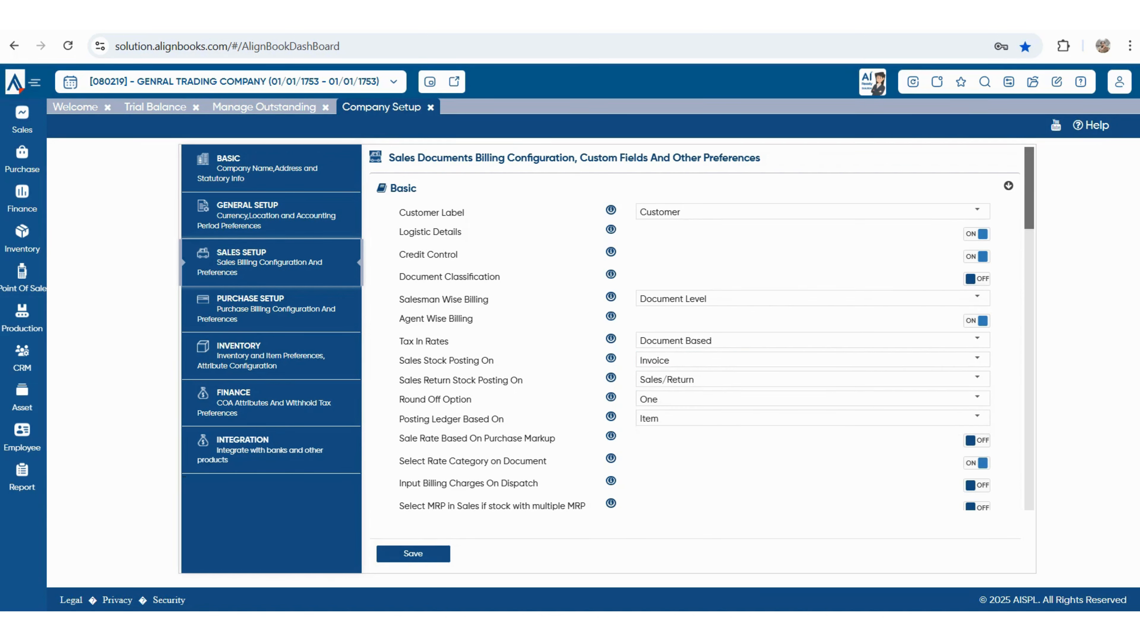
left_click_drag(400, 381, 523, 381)
left_click(976, 378)
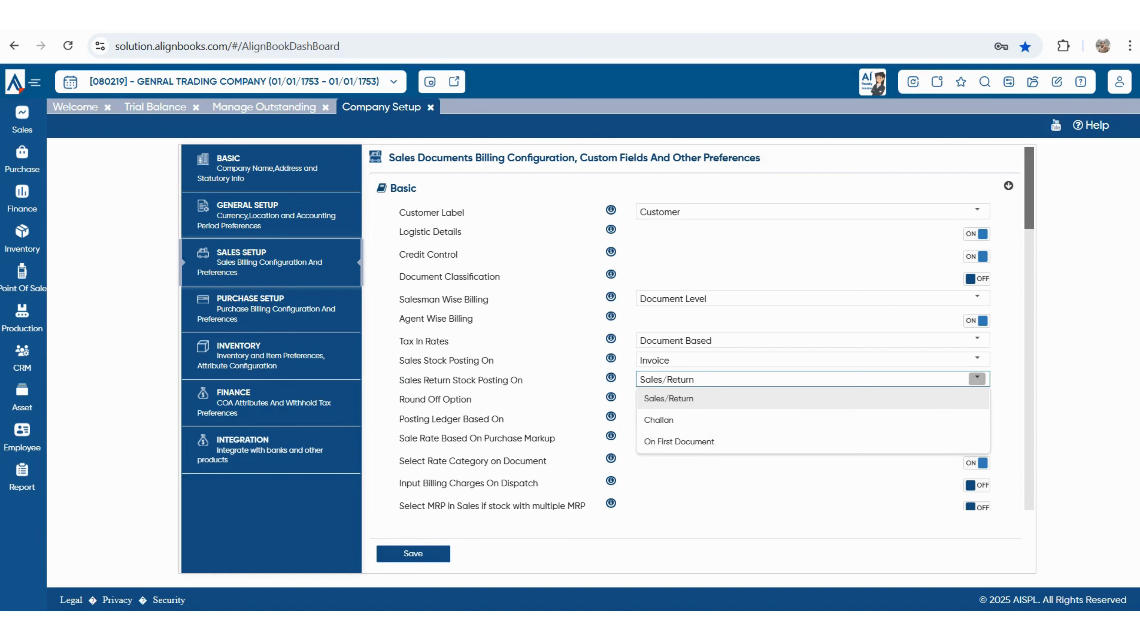
key("Escape")
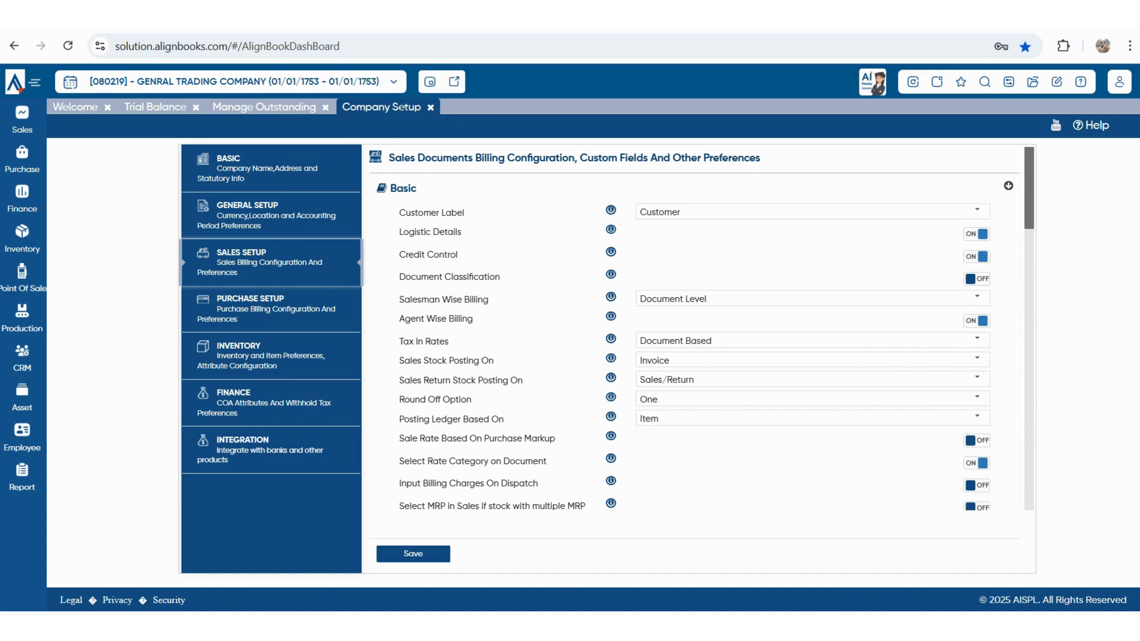
left_click_drag(410, 438, 517, 438)
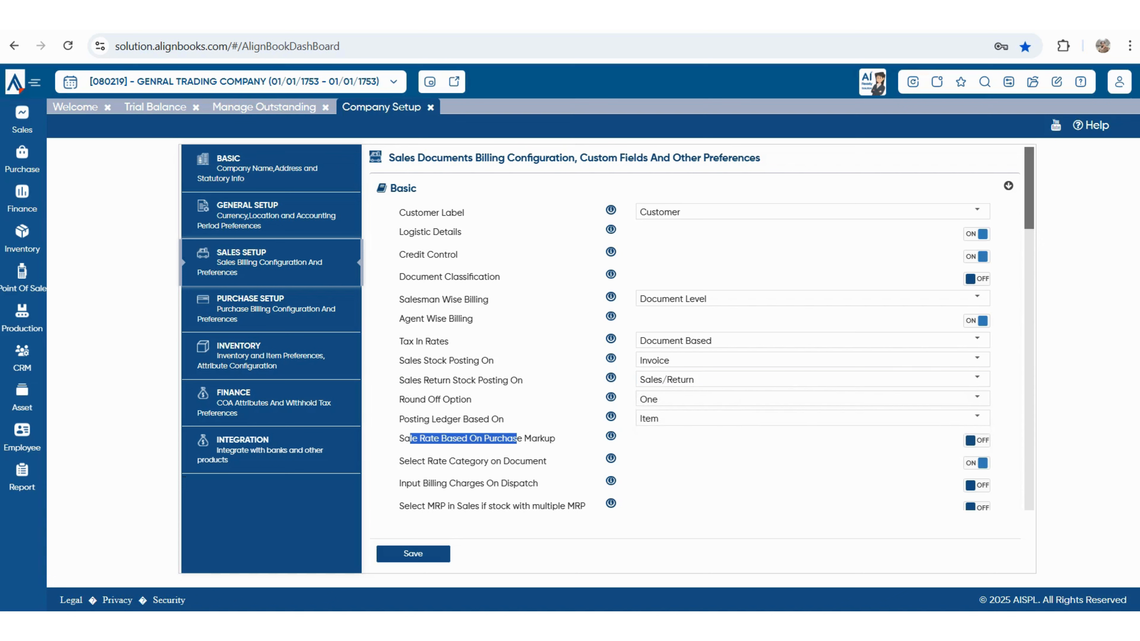
scroll(701, 329, "down", 2)
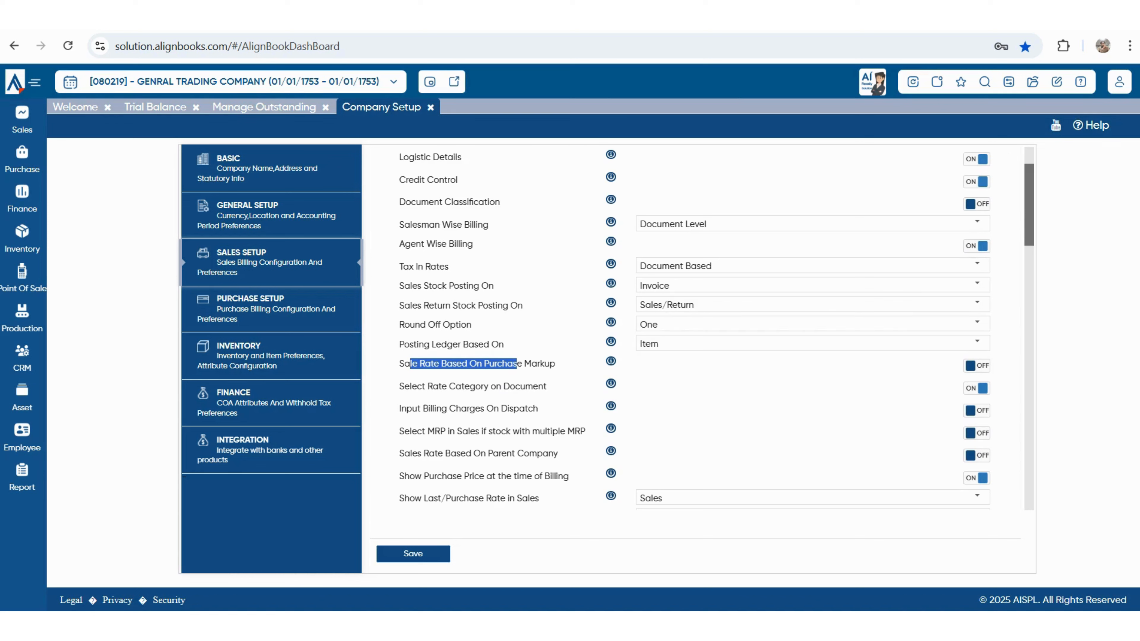
left_click_drag(399, 386, 546, 386)
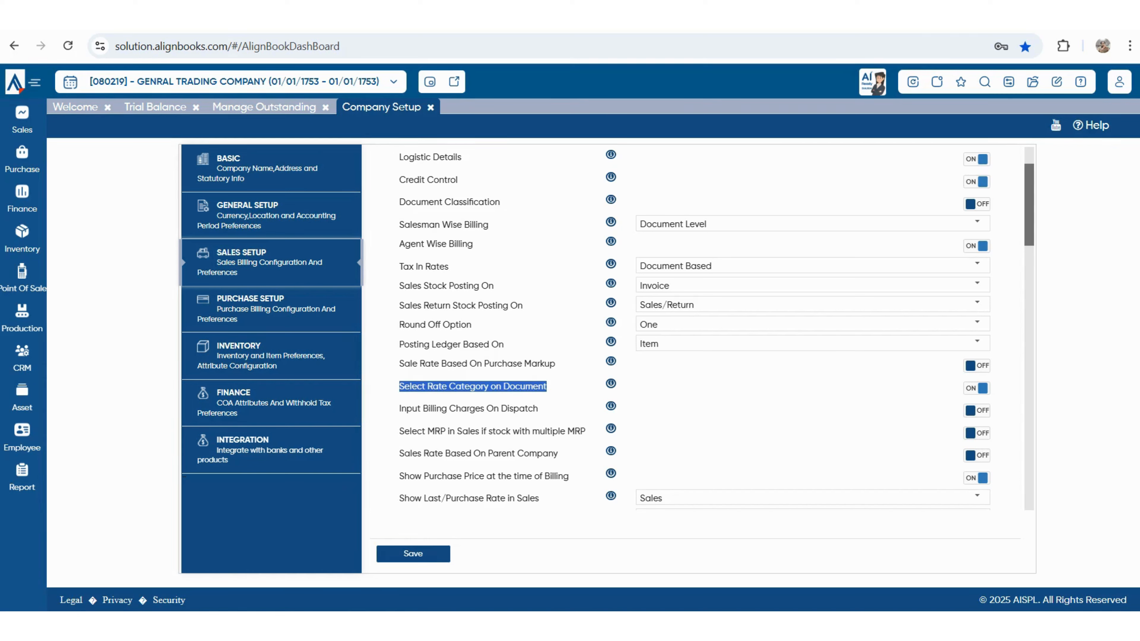
left_click_drag(399, 408, 538, 409)
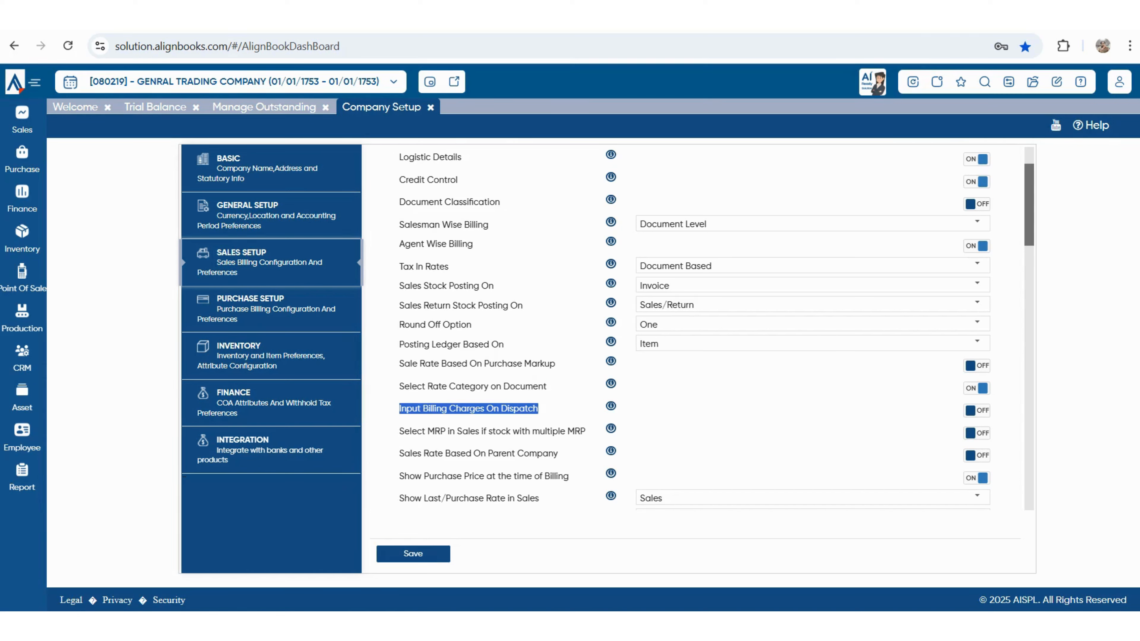
left_click_drag(405, 431, 575, 431)
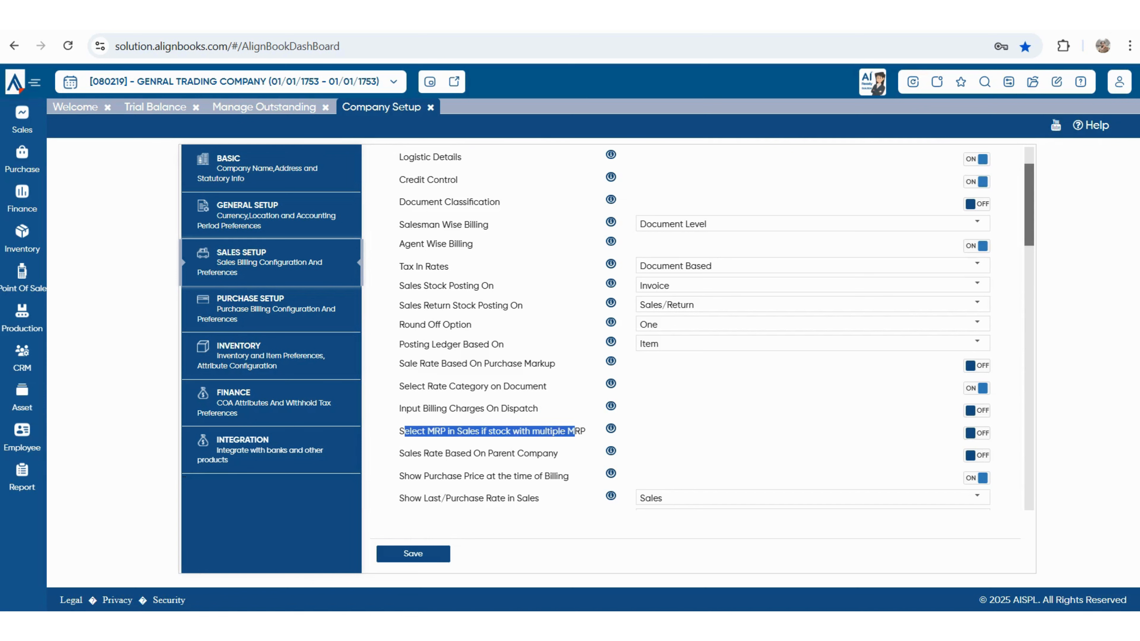
left_click_drag(411, 453, 569, 475)
scroll(695, 328, "down", 3)
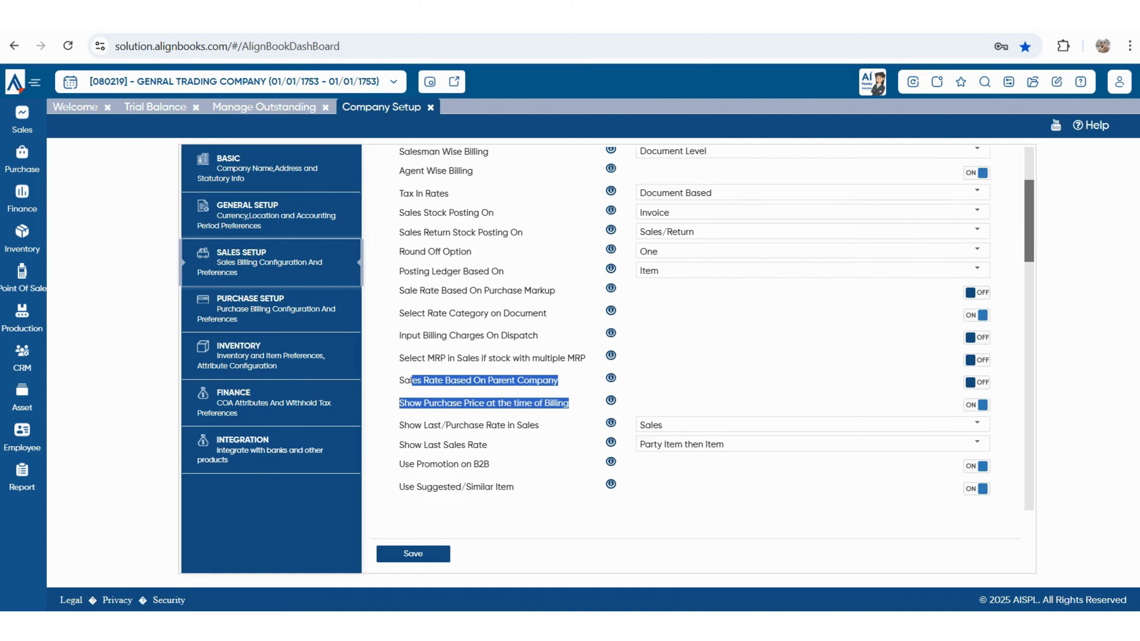
scroll(695, 327, "down", 2)
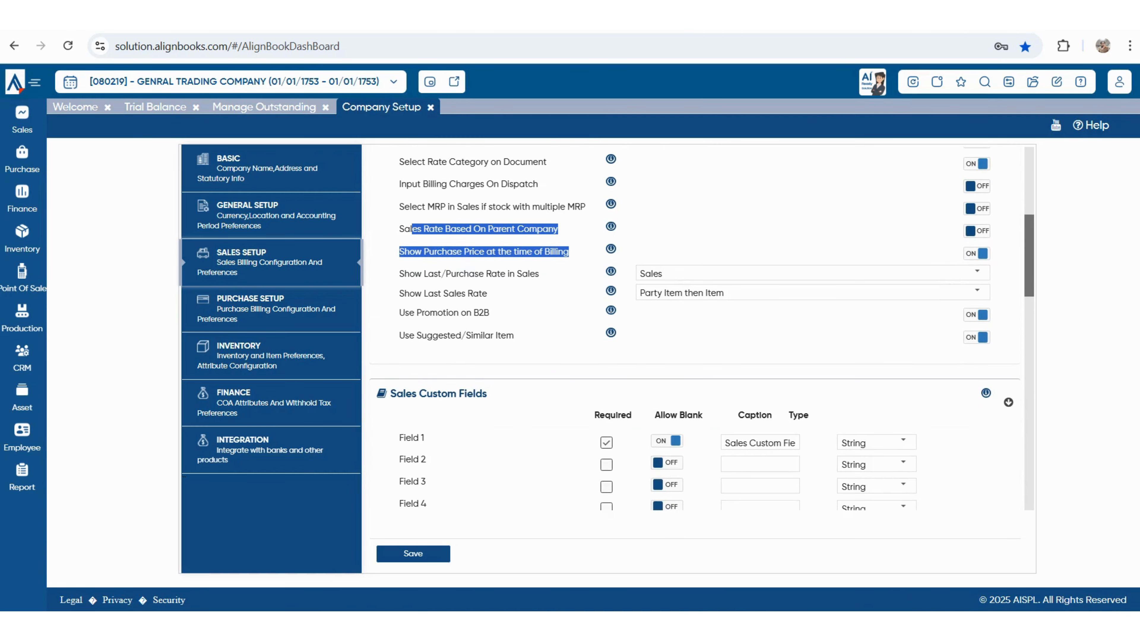
left_click(556, 314)
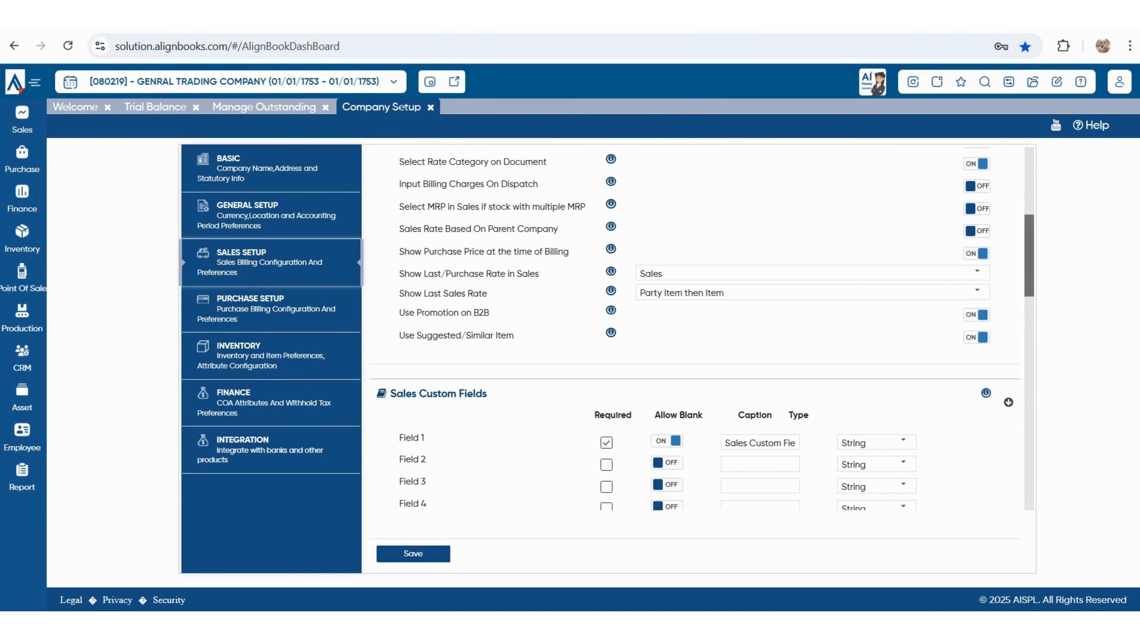
left_click_drag(399, 273, 539, 273)
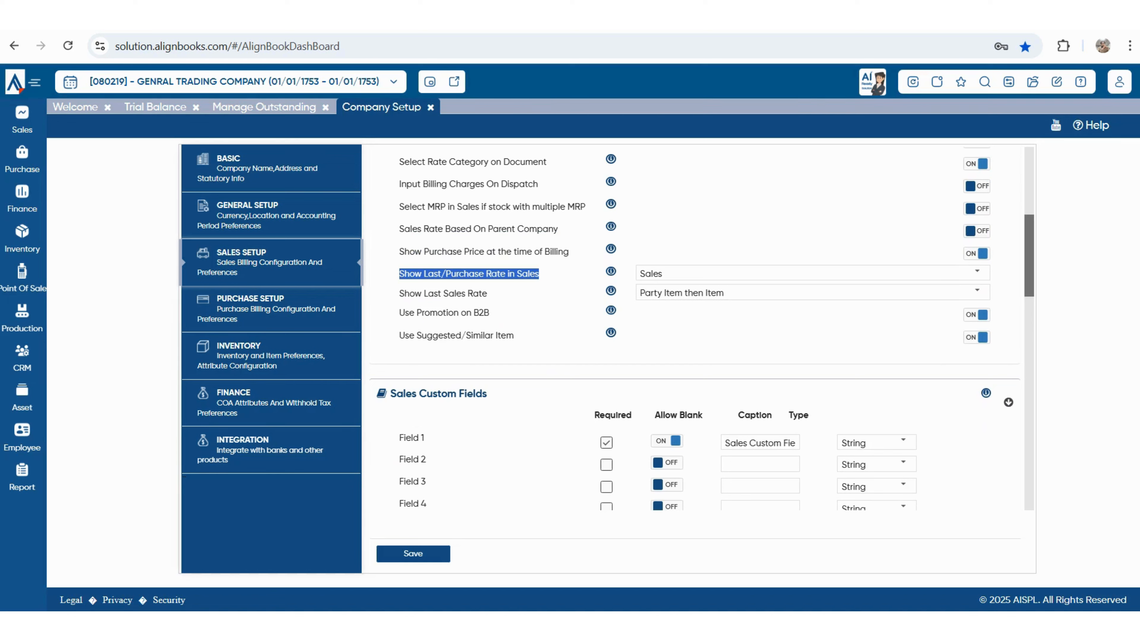
left_click(977, 271)
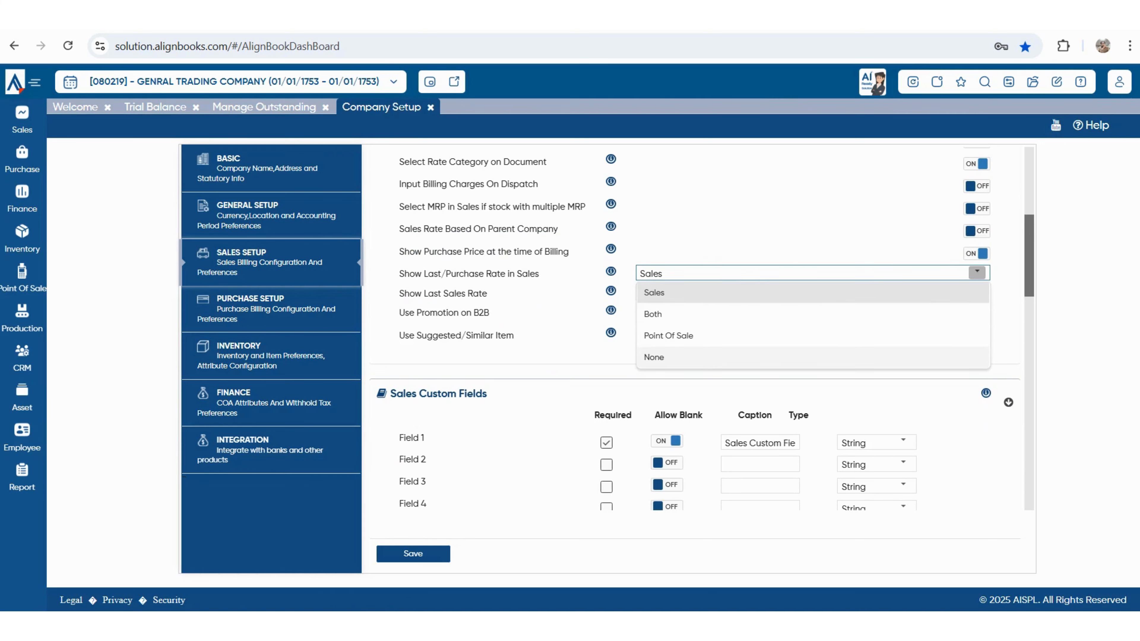
left_click(654, 292)
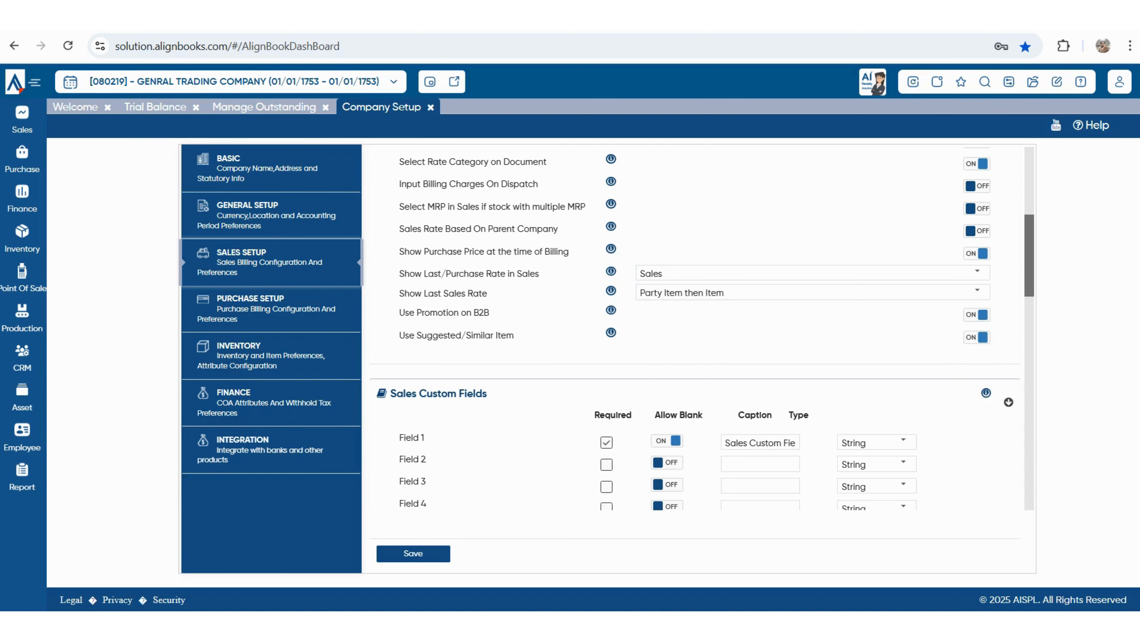
left_click_drag(410, 293, 486, 293)
left_click_drag(405, 313, 488, 313)
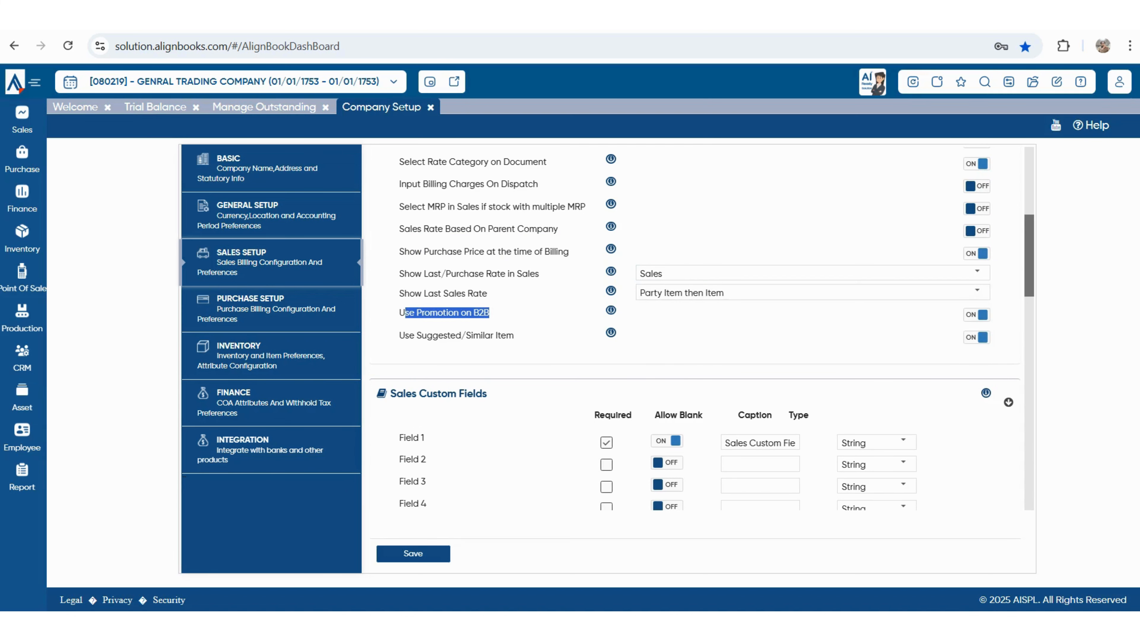
left_click_drag(399, 336, 505, 336)
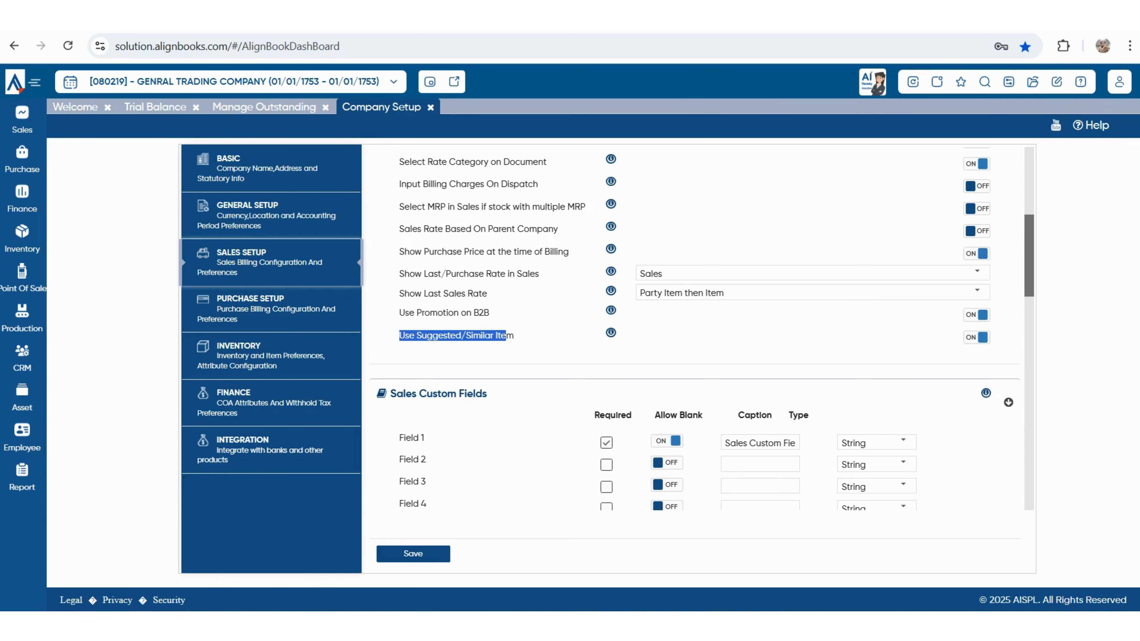
scroll(690, 328, "down", 2)
left_click_drag(390, 319, 488, 319)
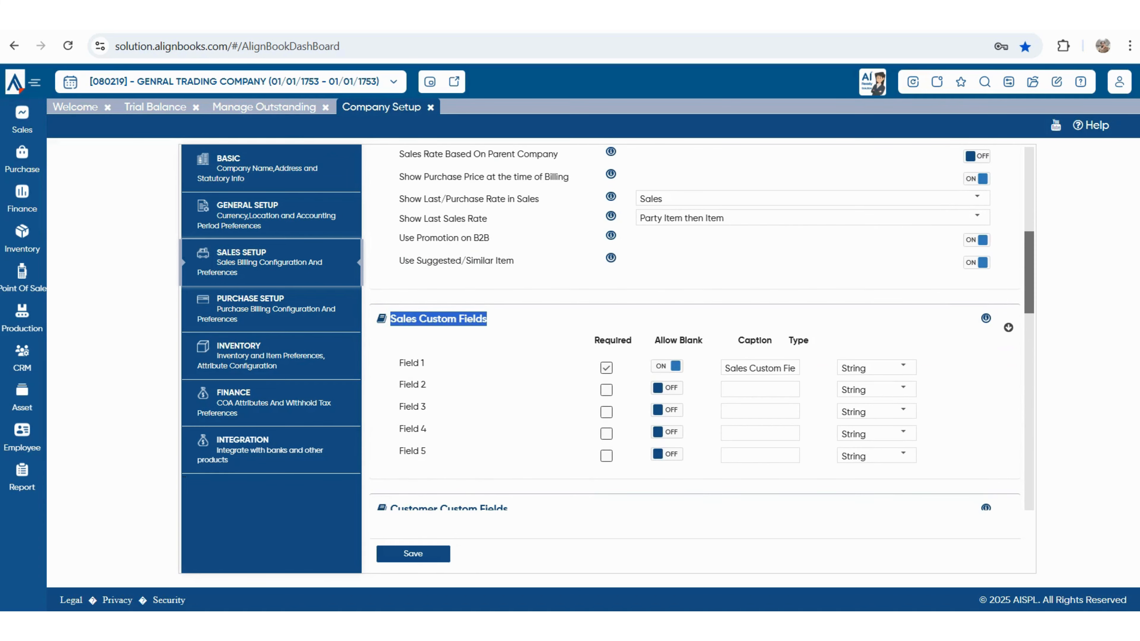
scroll(691, 328, "down", 2)
scroll(691, 328, "down", 2)
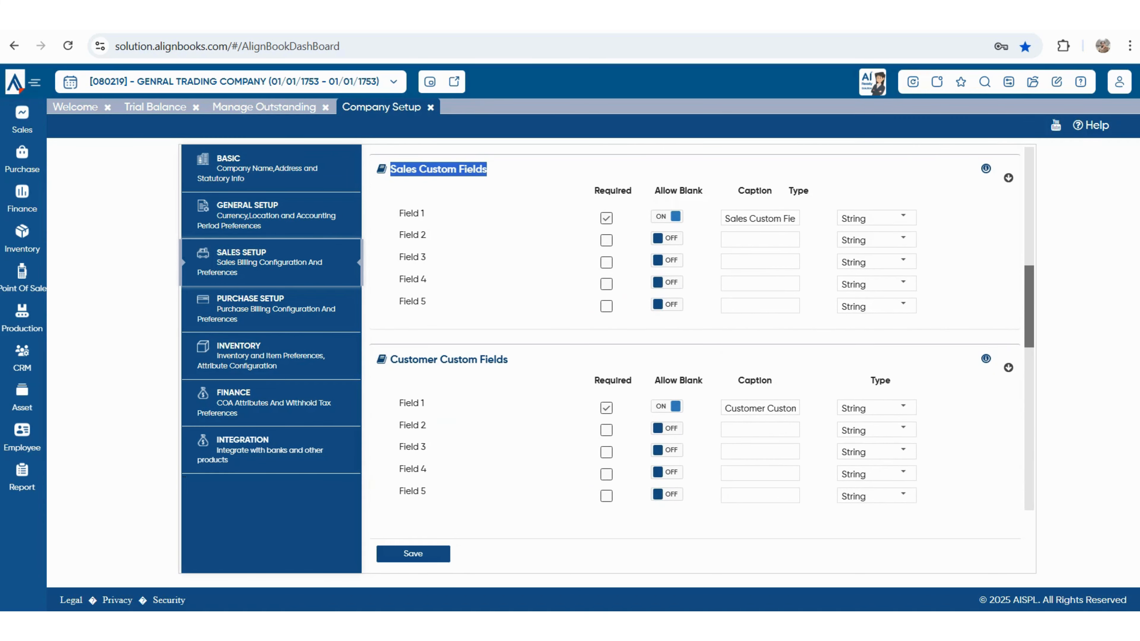
scroll(691, 328, "down", 4)
left_click_drag(397, 210, 507, 210)
left_click(507, 210)
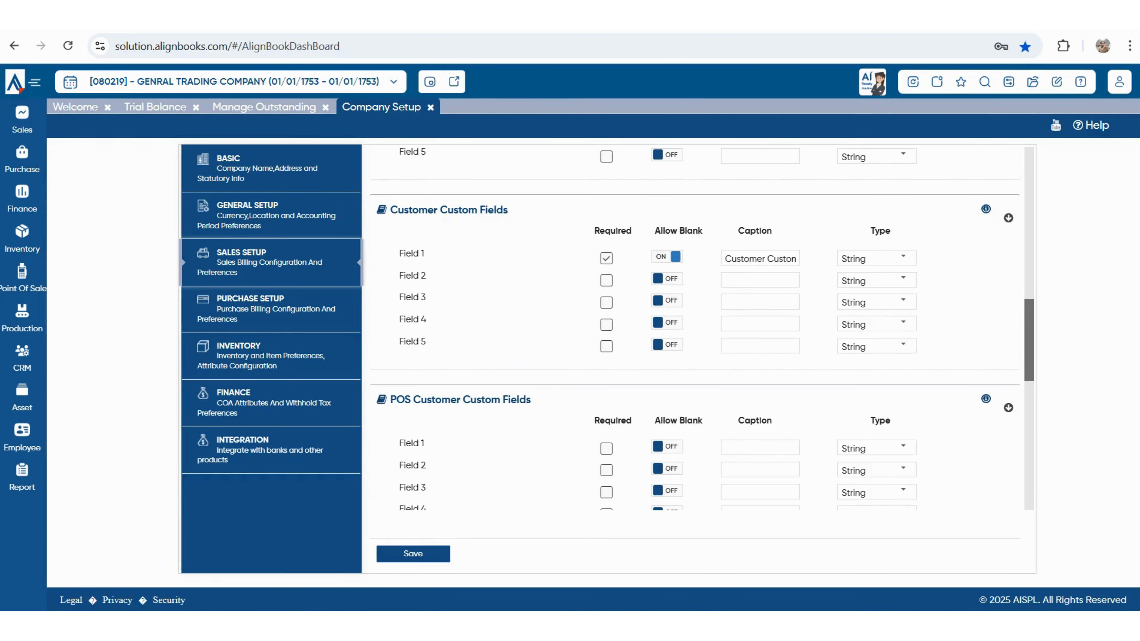
triple_click(460, 399)
scroll(690, 328, "down", 8)
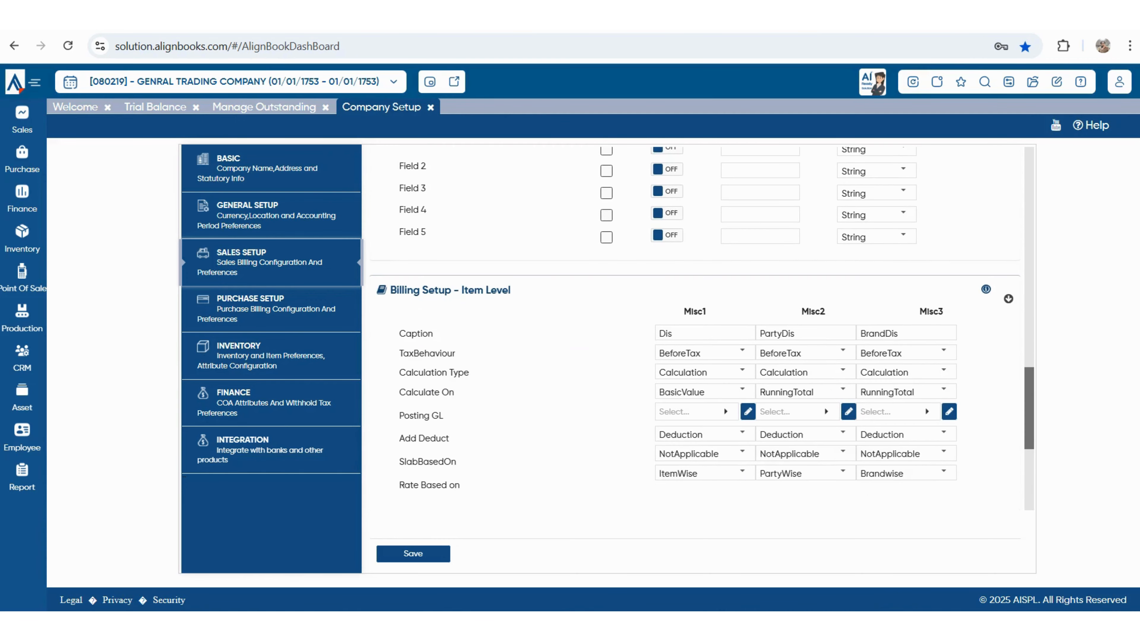
left_click_drag(390, 289, 511, 290)
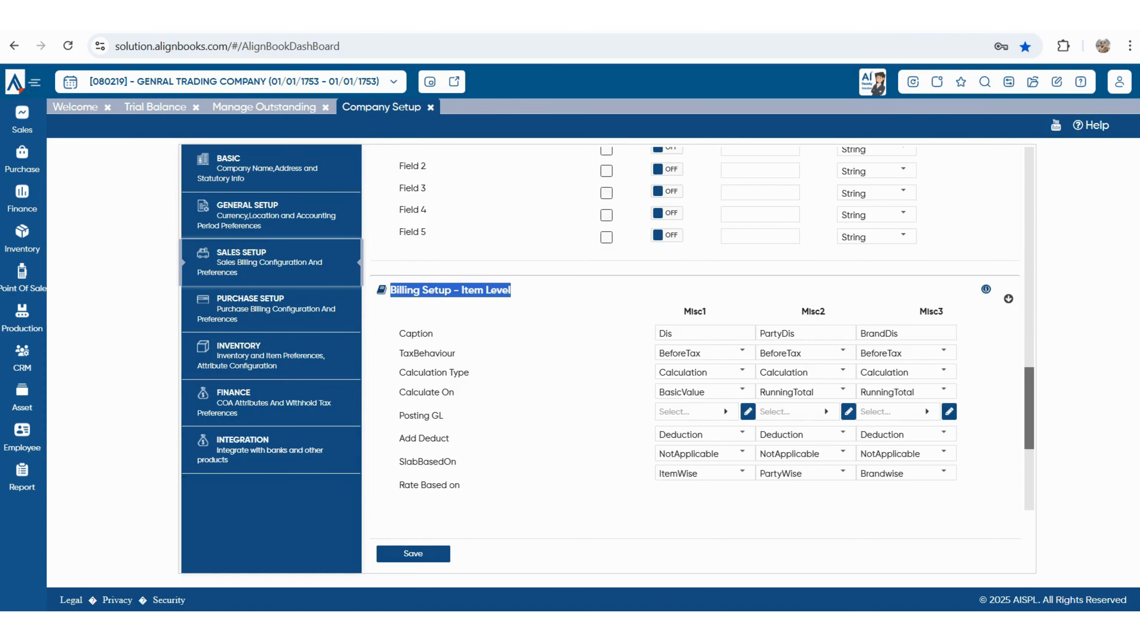
scroll(691, 327, "up", 4)
scroll(691, 327, "up", 4)
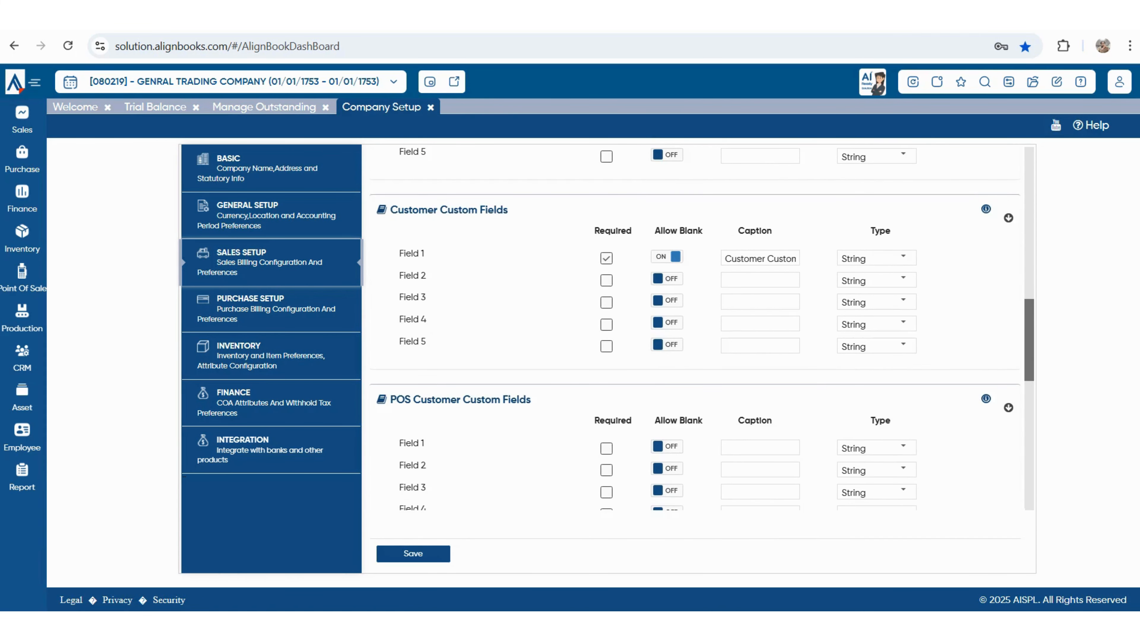
scroll(691, 328, "up", 4)
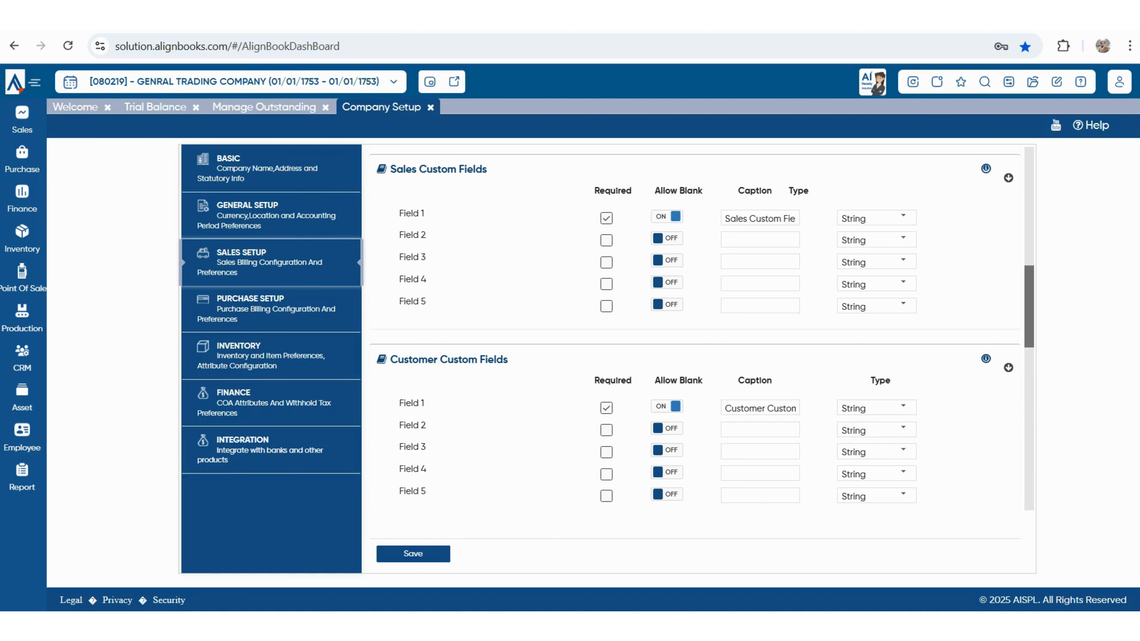
scroll(699, 332, "down", 10)
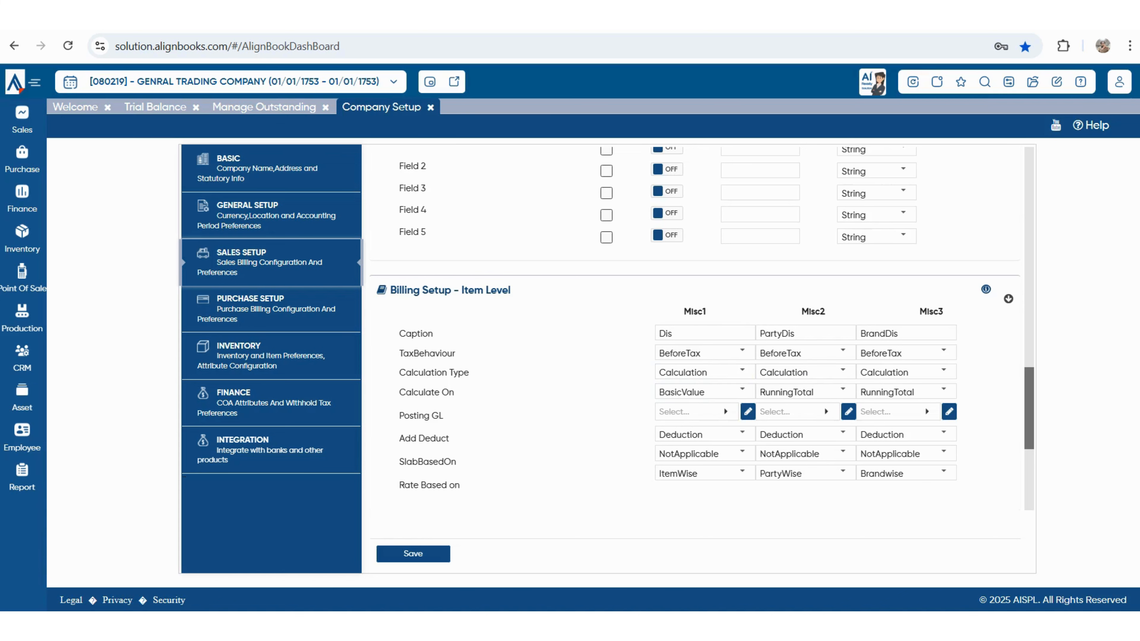
scroll(943, 296, "down", 2)
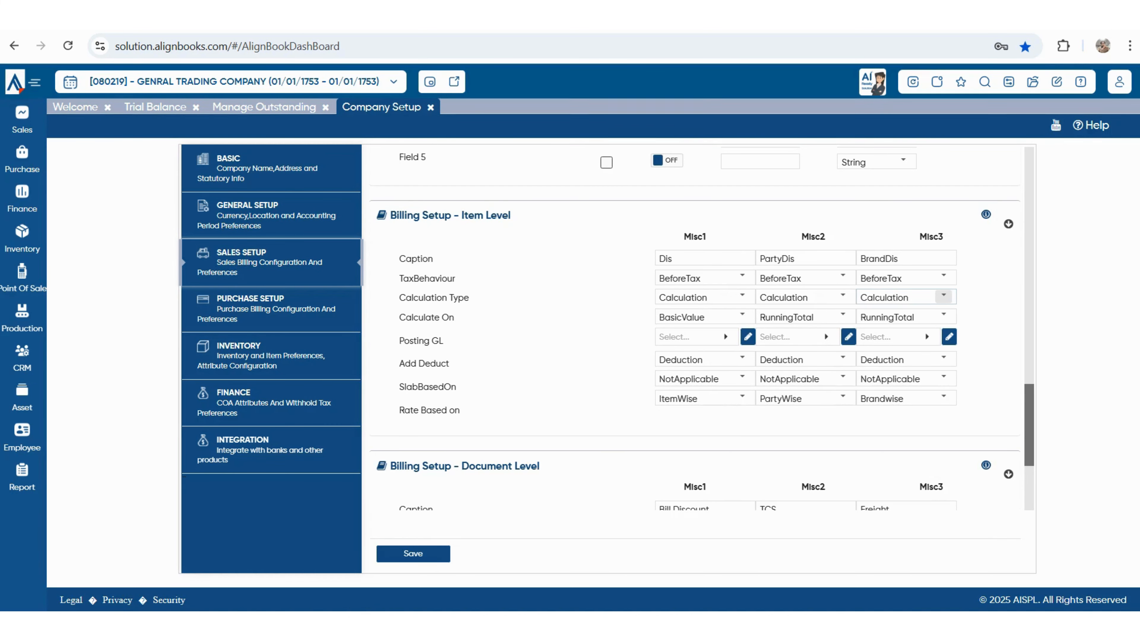
double_click(668, 259)
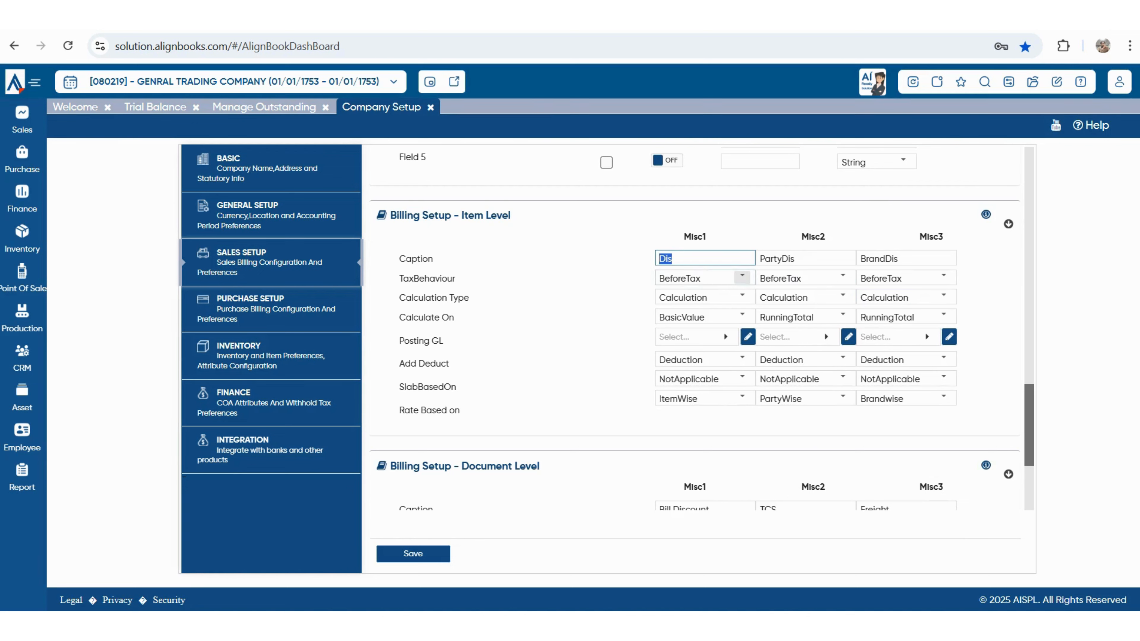
left_click(741, 276)
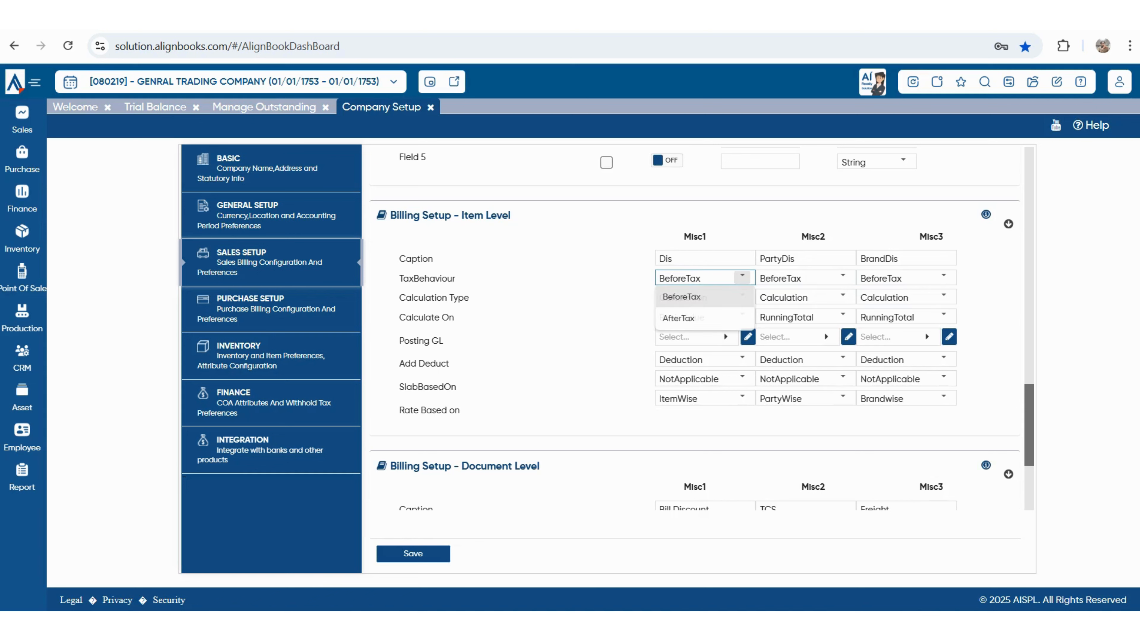
left_click(700, 296)
left_click(741, 295)
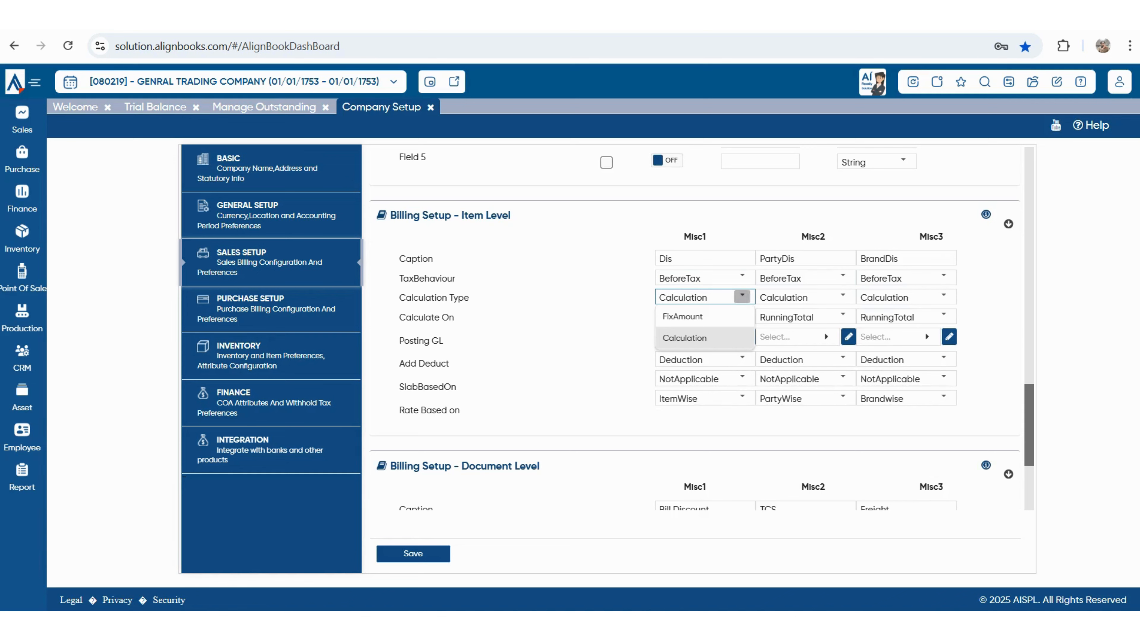
left_click(699, 337)
left_click(742, 315)
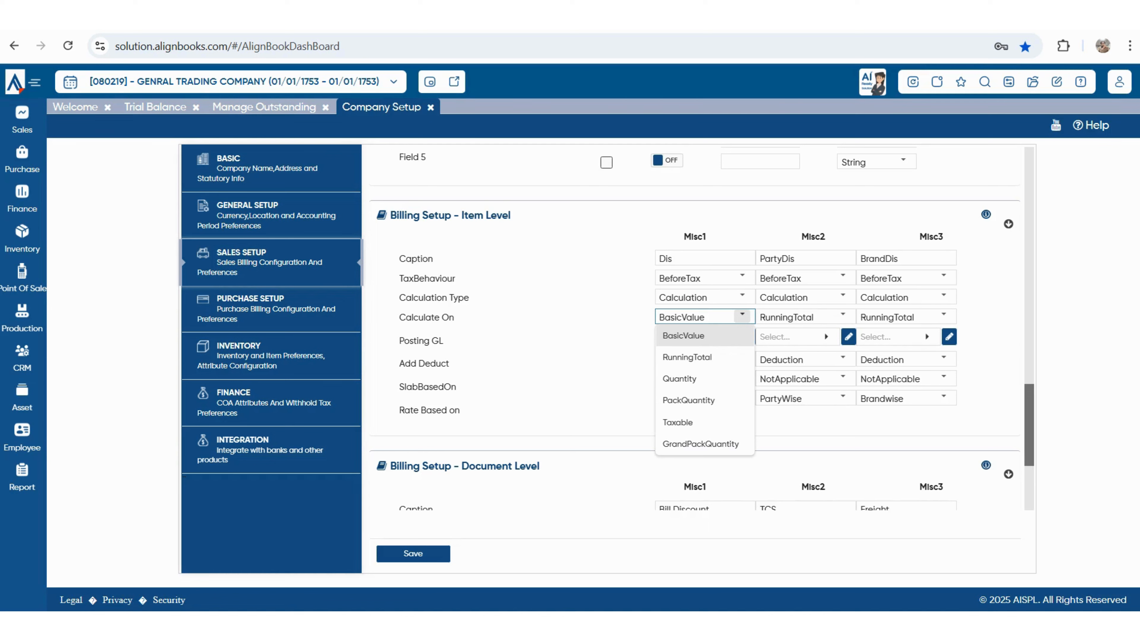
left_click(683, 336)
left_click_drag(399, 340, 444, 341)
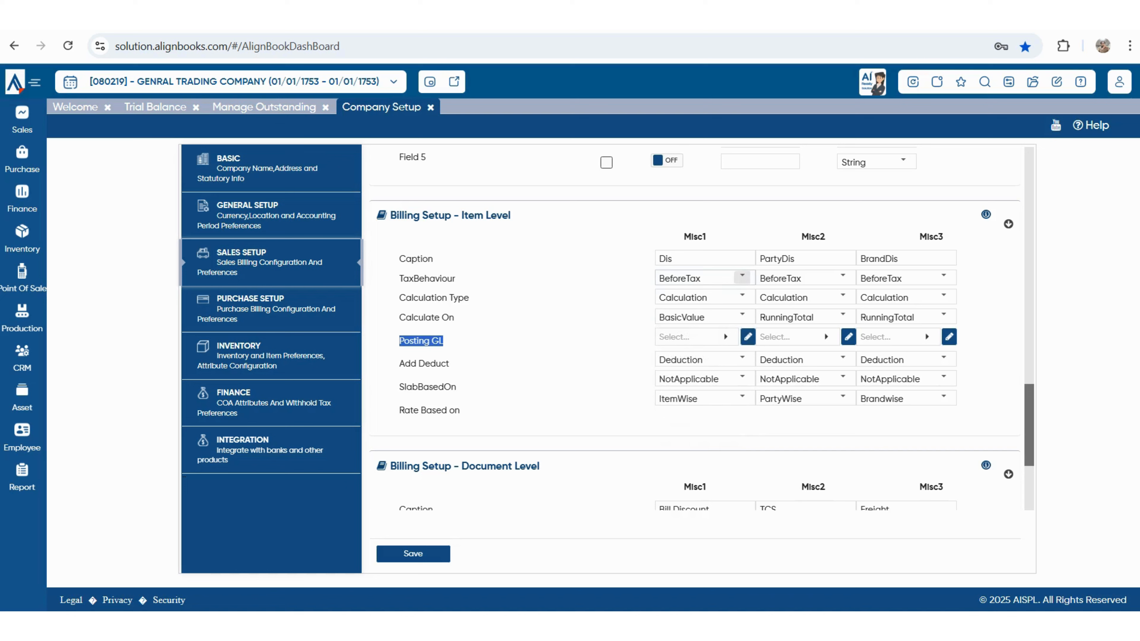
left_click(682, 258)
- Search 'DIS' in the account lookup and set Misc1 Posting GL to Discount Received
left_click(691, 337)
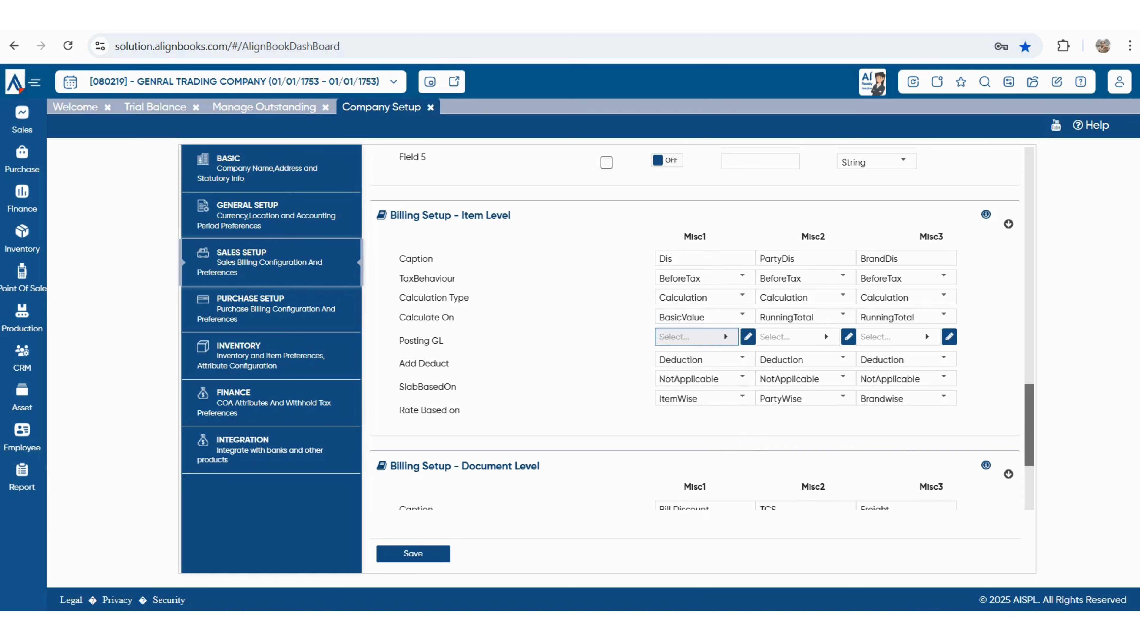
type("TRAD")
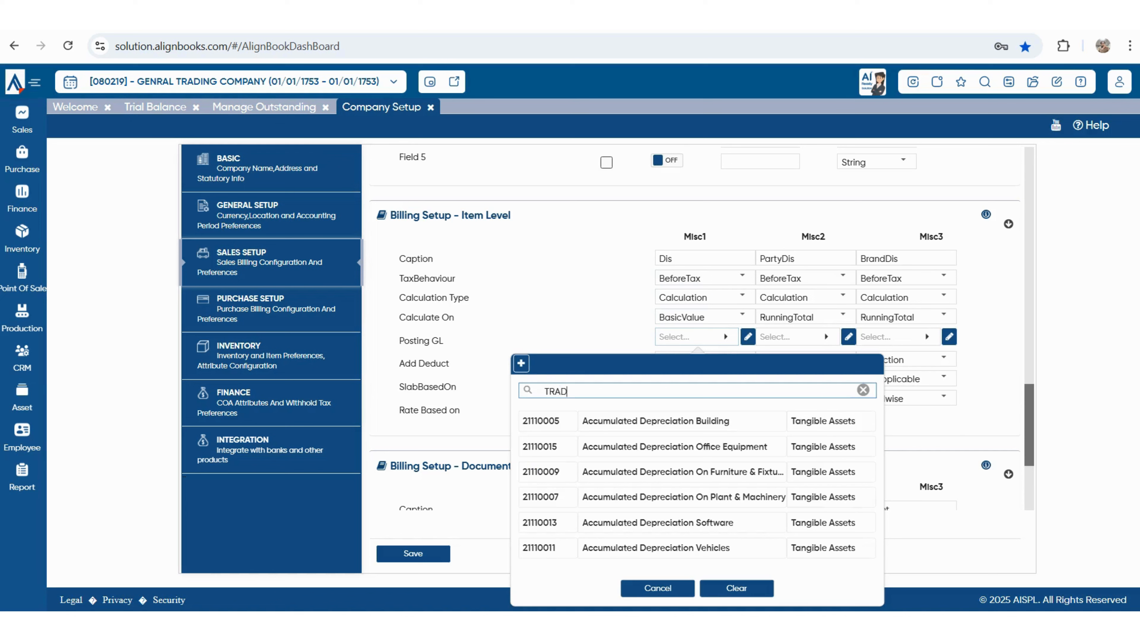
scroll(673, 545, "down", 1)
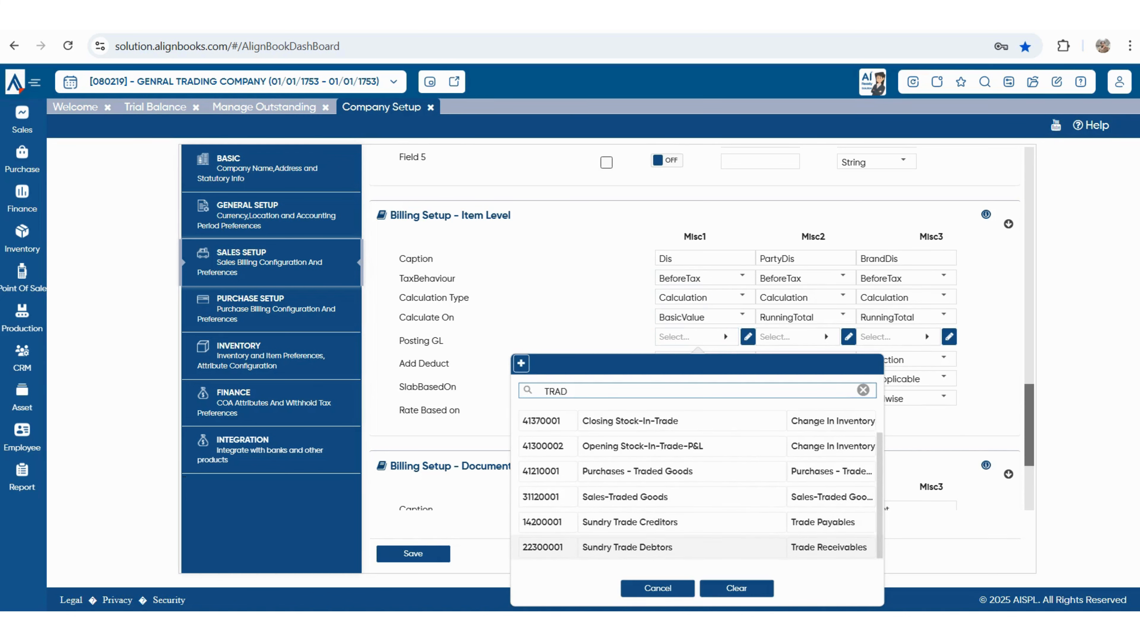
scroll(695, 523, "up", 1)
key("BackSpace")
key("BackSpace")
key("BackSpace")
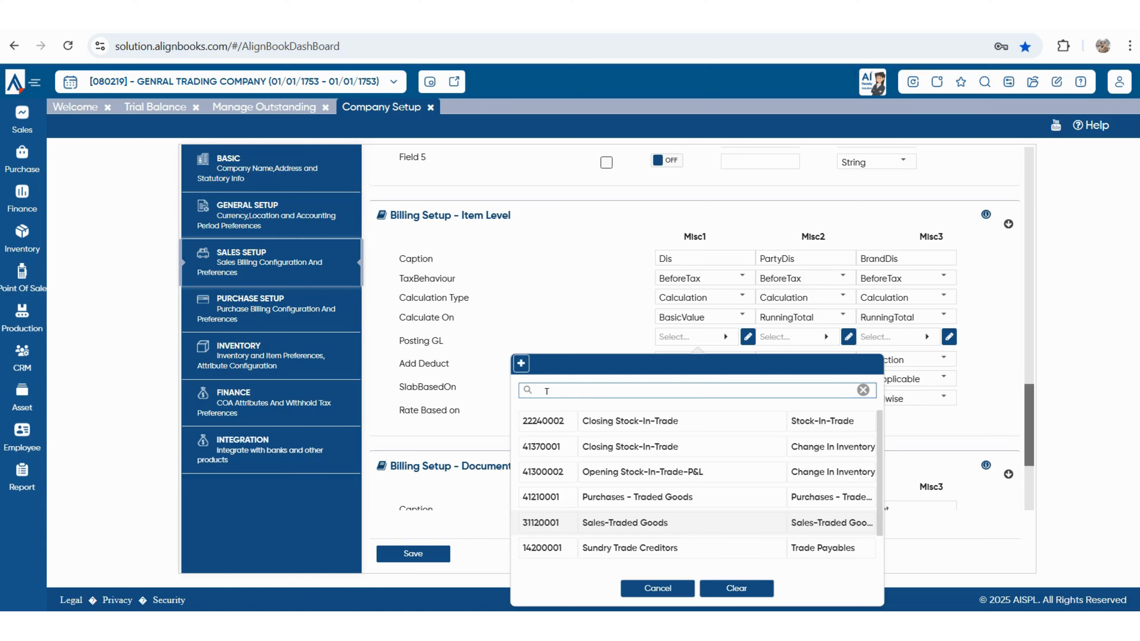
type("DIS")
key("BackSpace")
key("BackSpace")
key("BackSpace")
key("BackSpace")
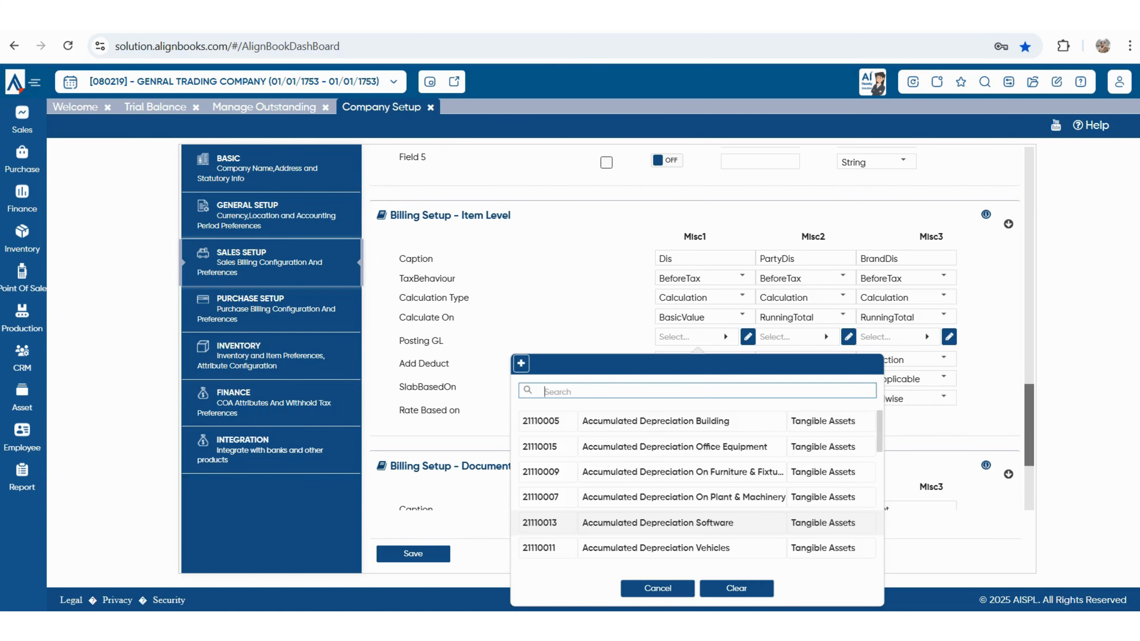
type("DIS")
key("Down")
key("Return")
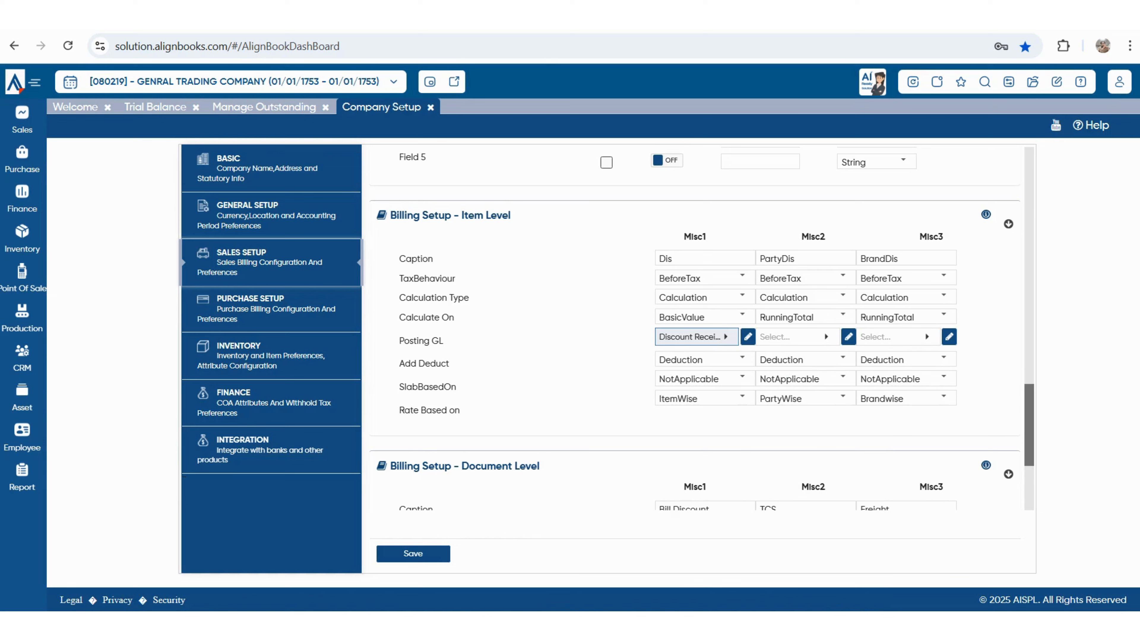
left_click_drag(399, 363, 449, 364)
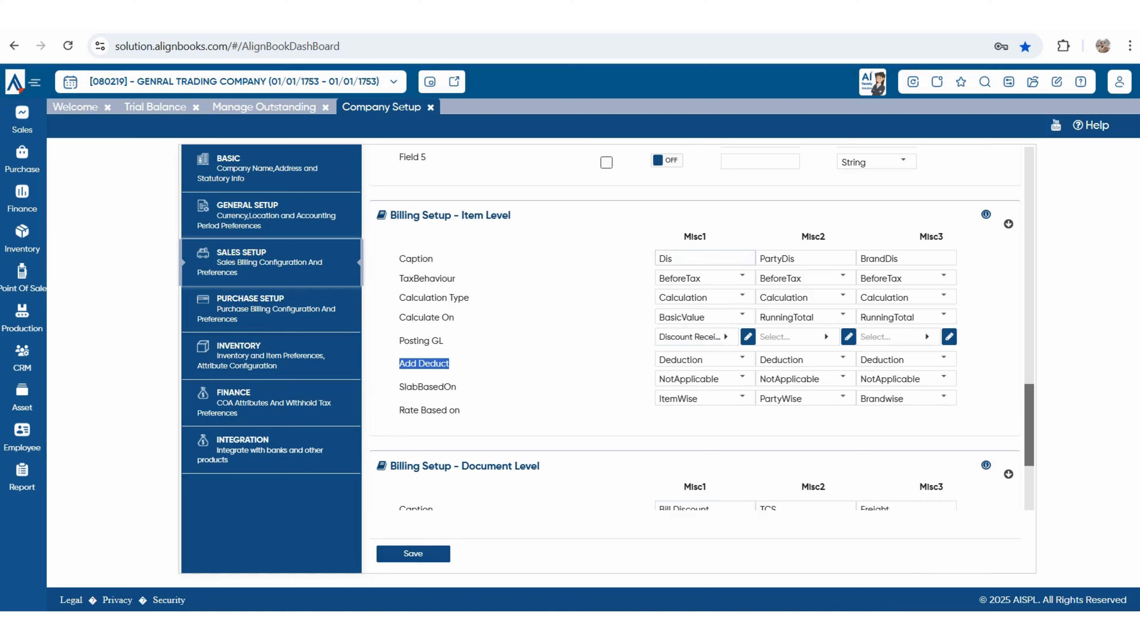
double_click(666, 258)
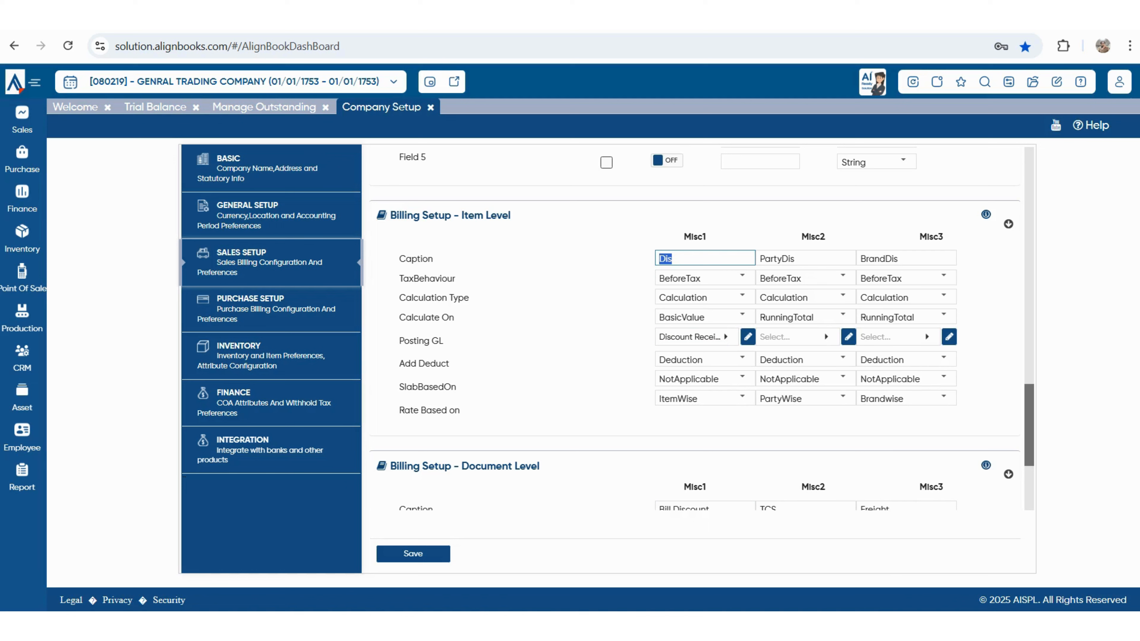
left_click(742, 359)
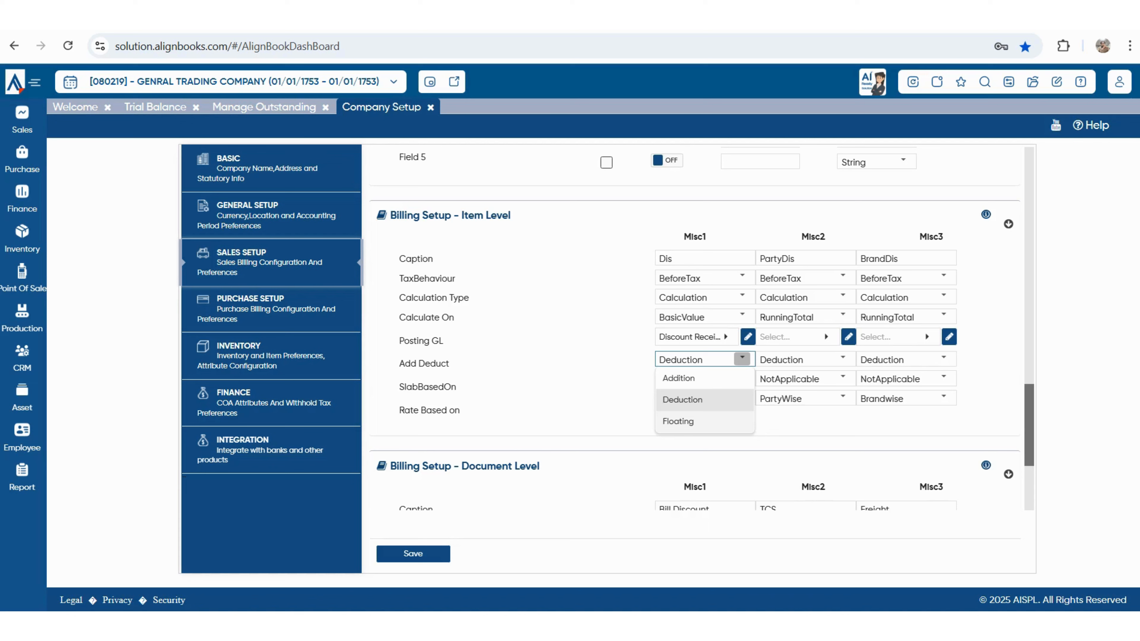
key("Escape")
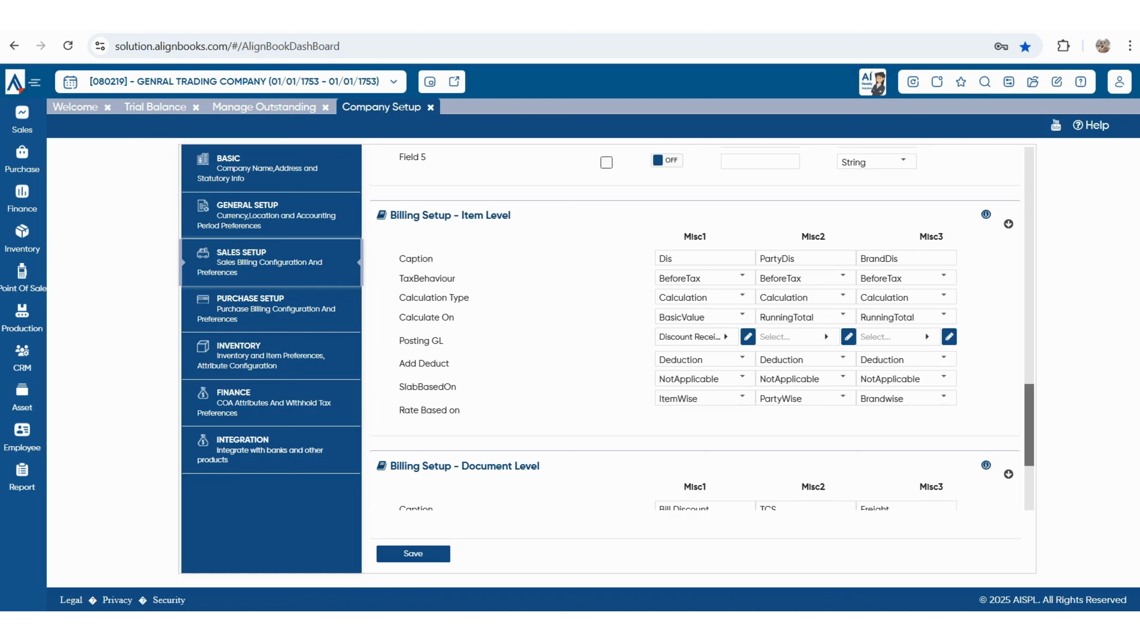
scroll(702, 329, "down", 4)
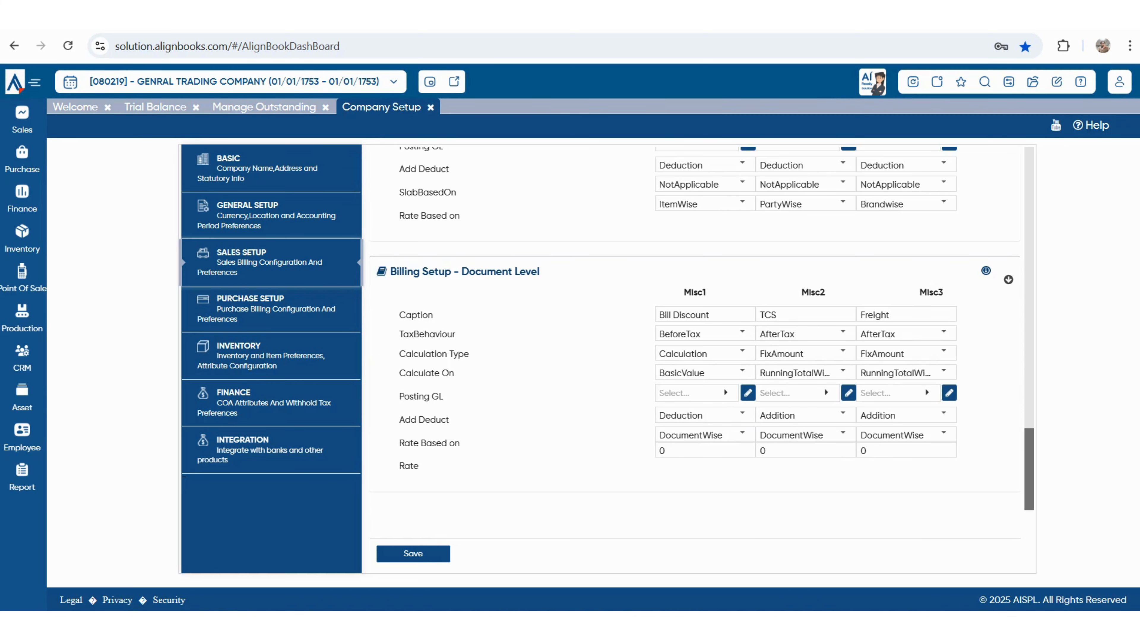
- Review the Billing Setup - Document Level section, then switch to Purchase Setup
scroll(695, 359, "up", 3)
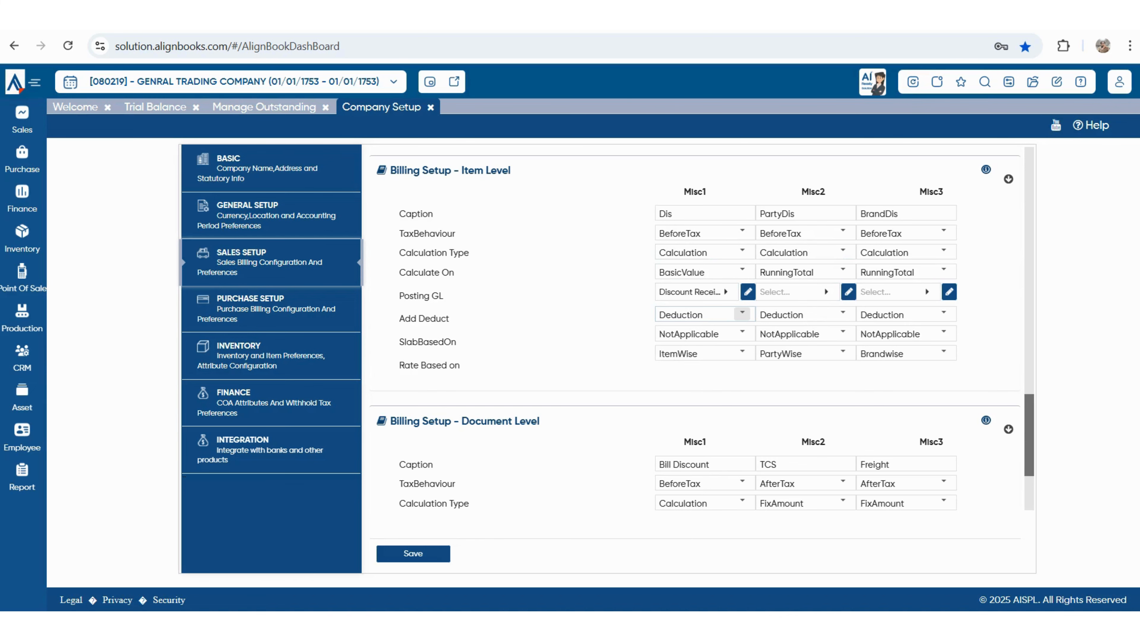
scroll(691, 359, "down", 3)
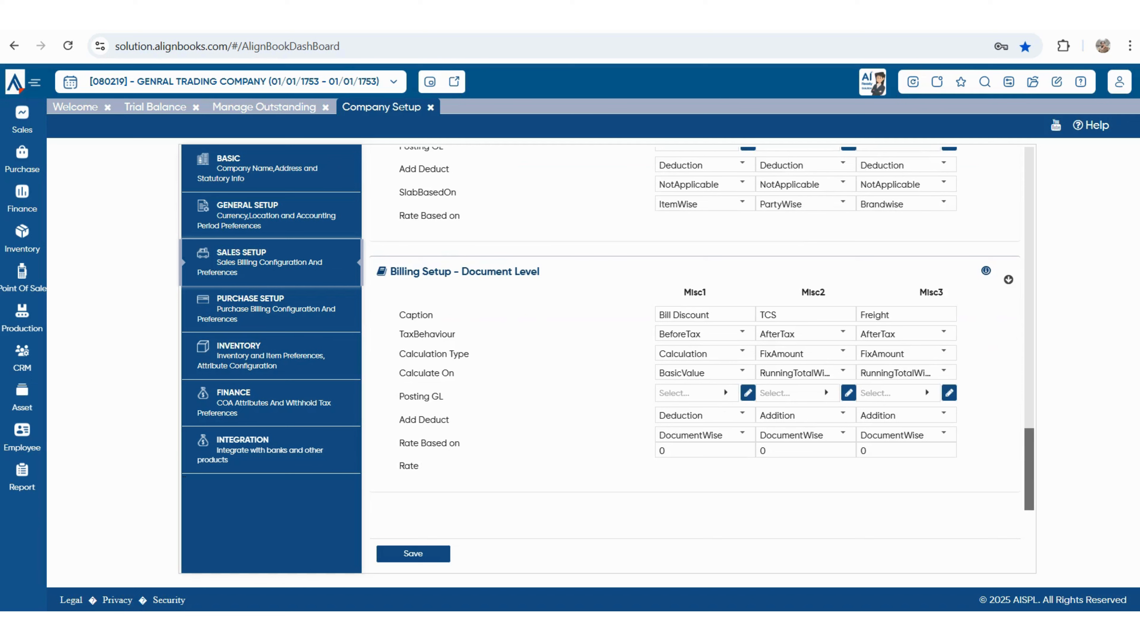
left_click_drag(390, 272, 539, 271)
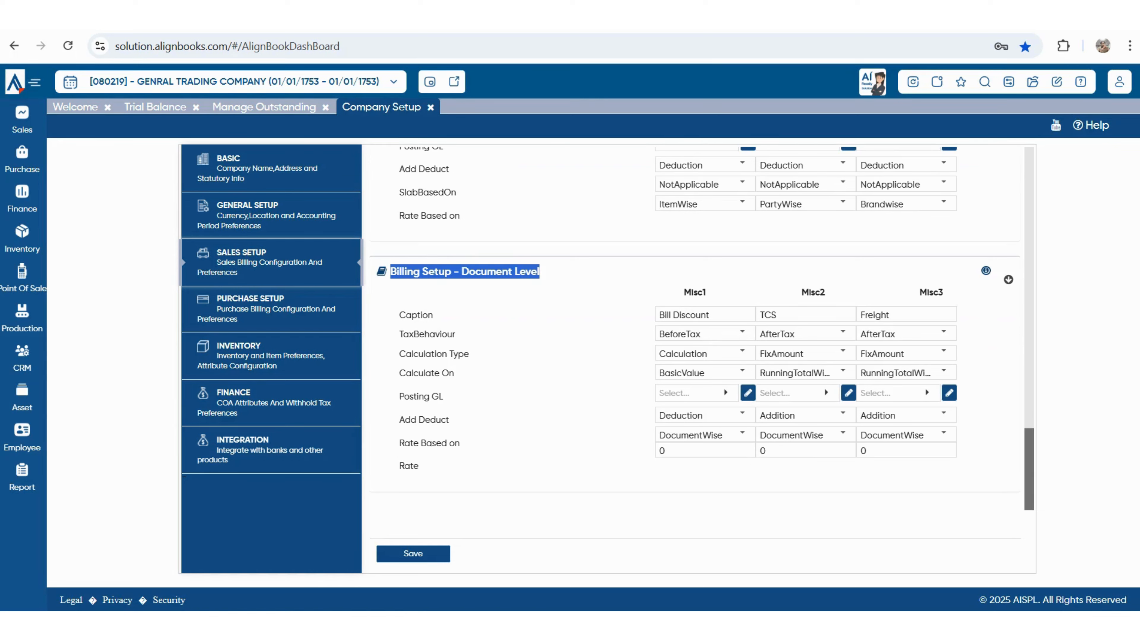
key("Escape")
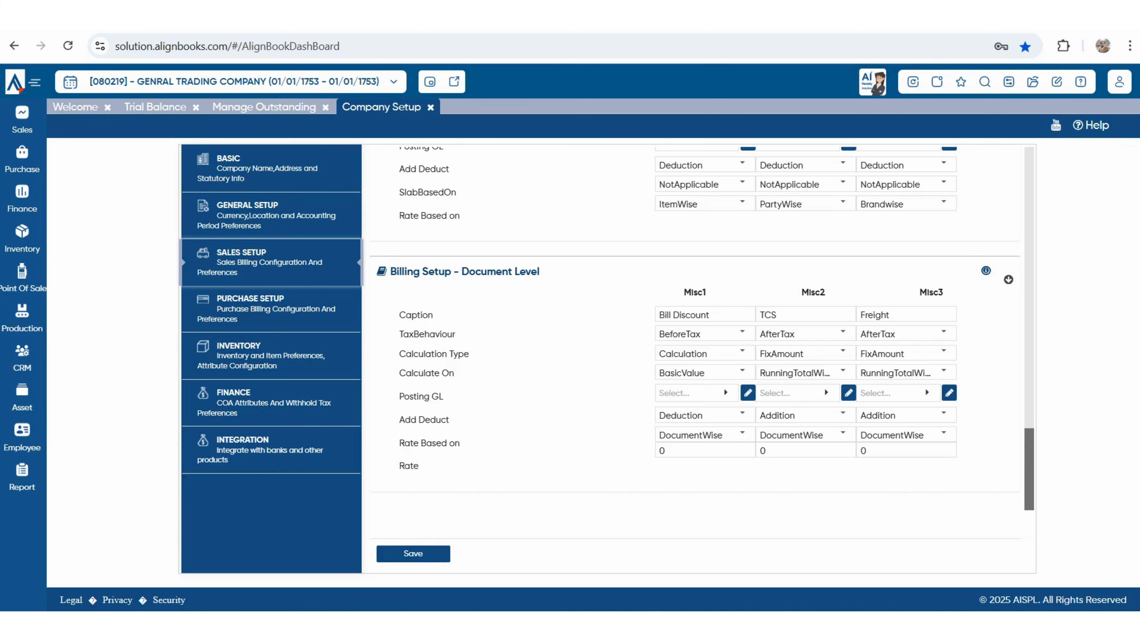
left_click(269, 309)
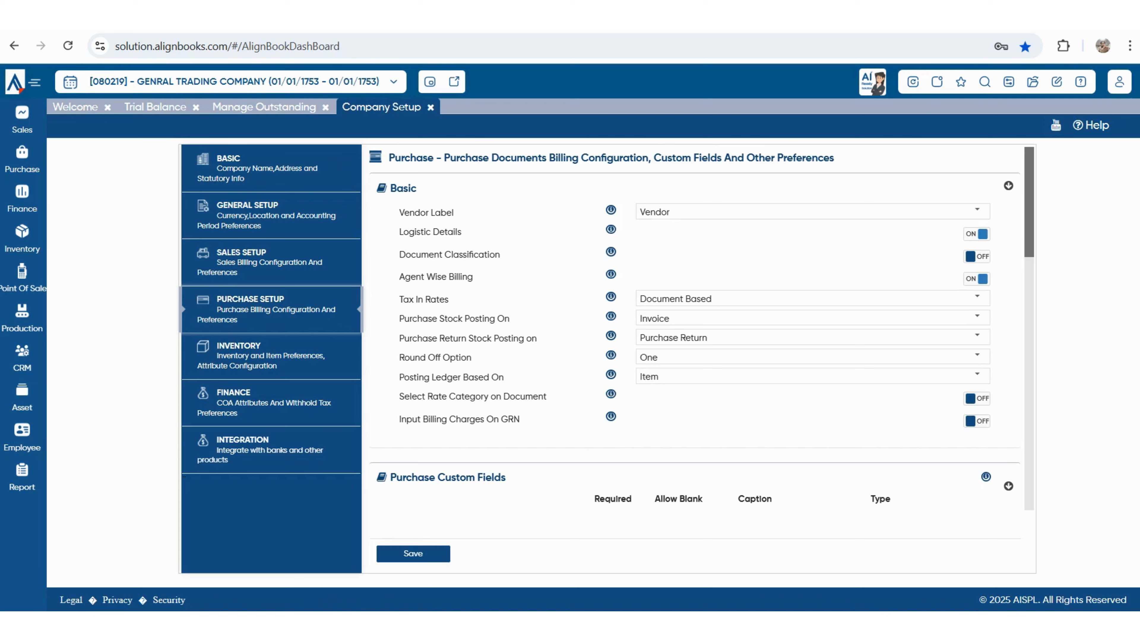
- Review the Basic purchase preferences and remaining Purchase Setup sections, then move to Inventory preferences
left_click_drag(395, 188, 417, 189)
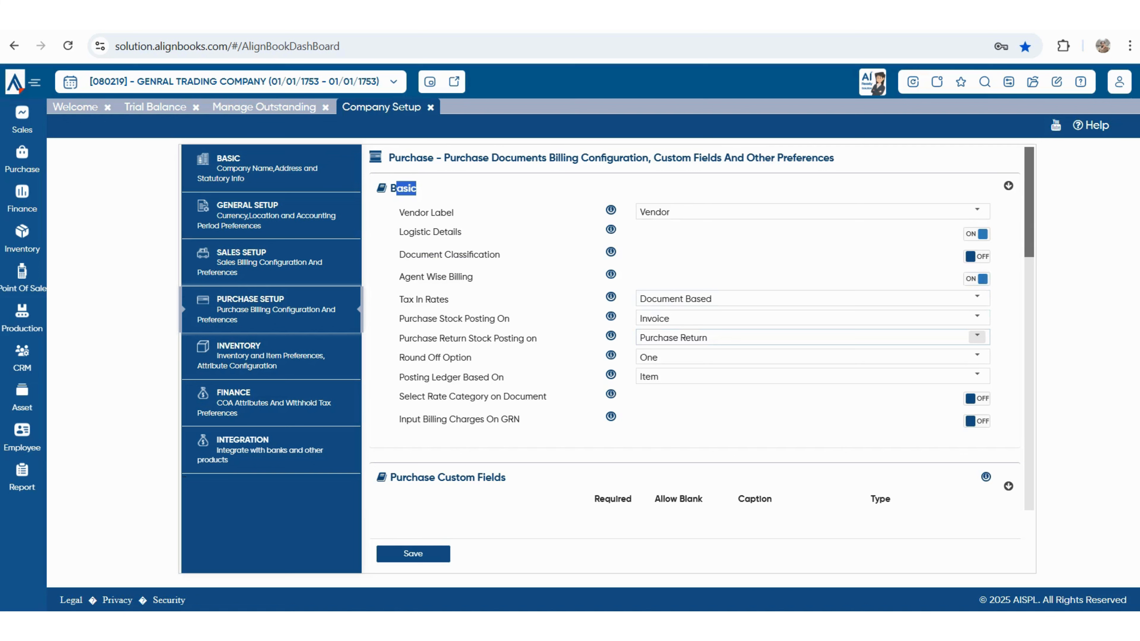
scroll(693, 359, "down", 5)
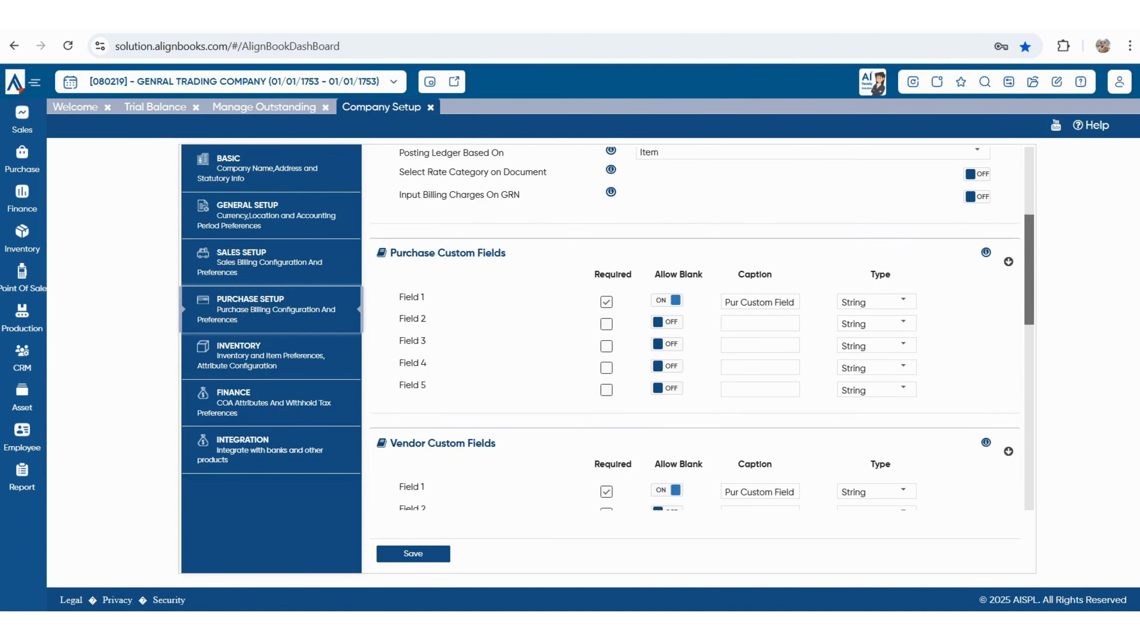
scroll(693, 359, "down", 7)
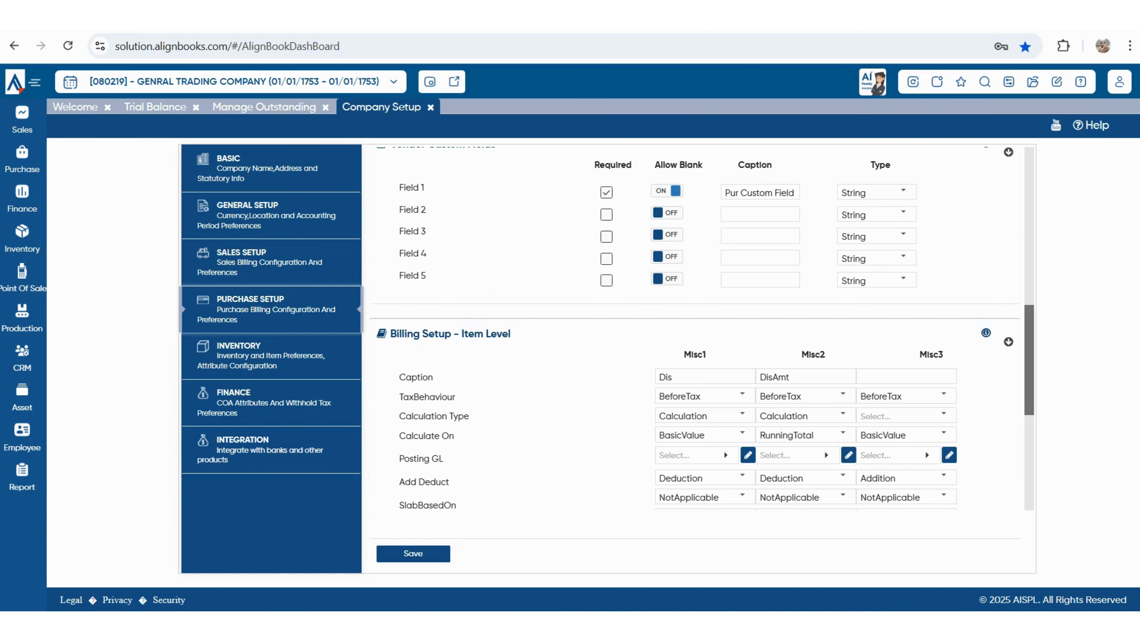
scroll(693, 359, "down", 3)
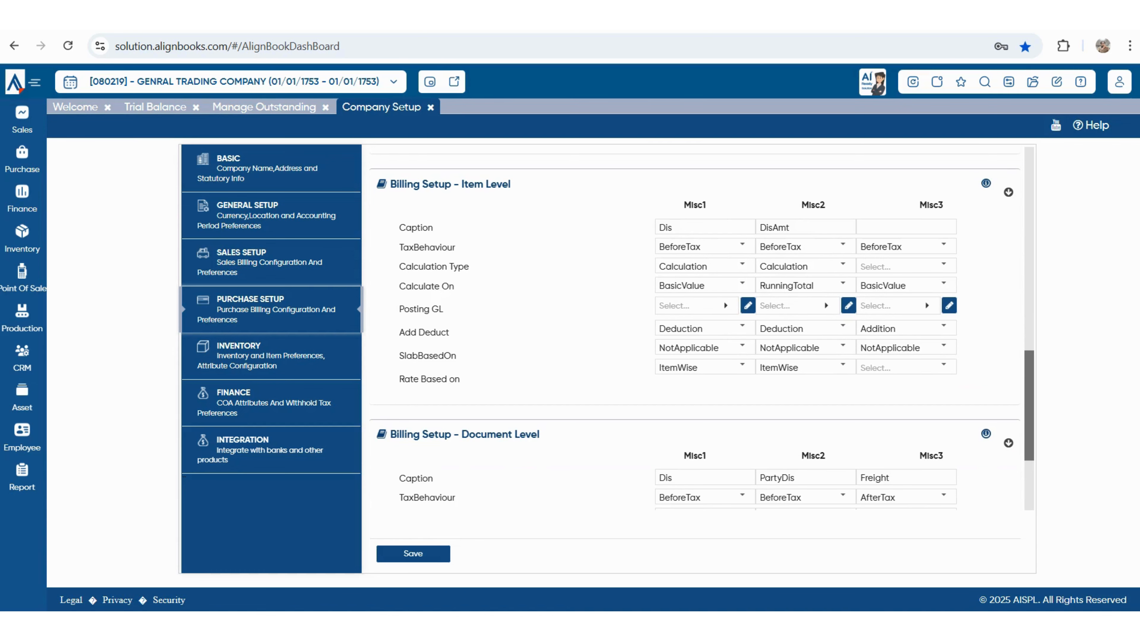
scroll(702, 328, "down", 3)
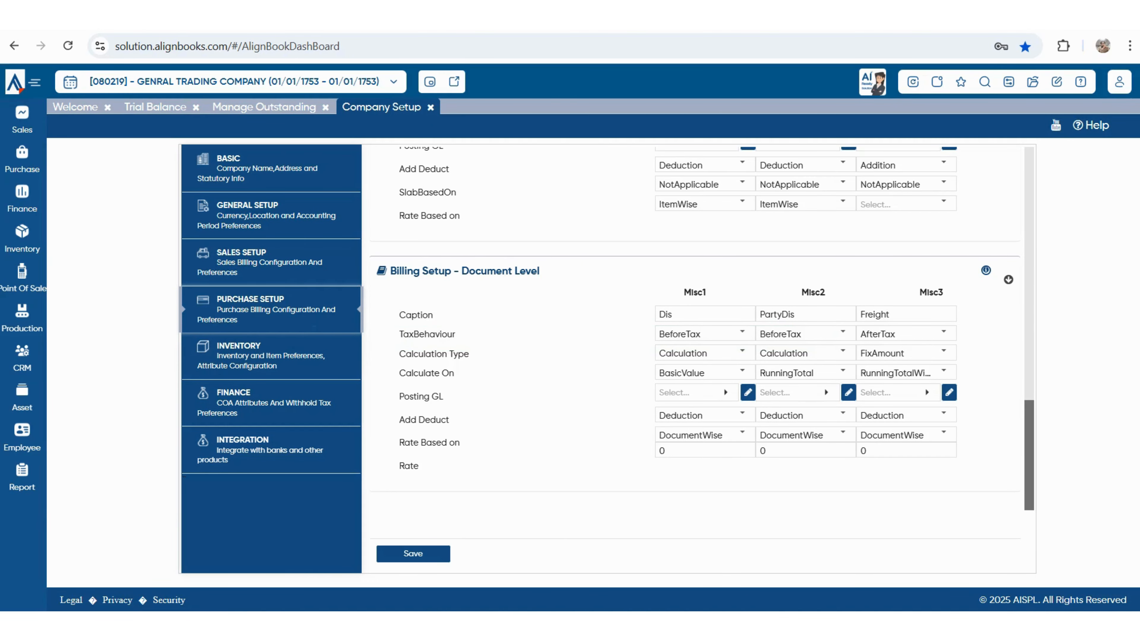
left_click(238, 346)
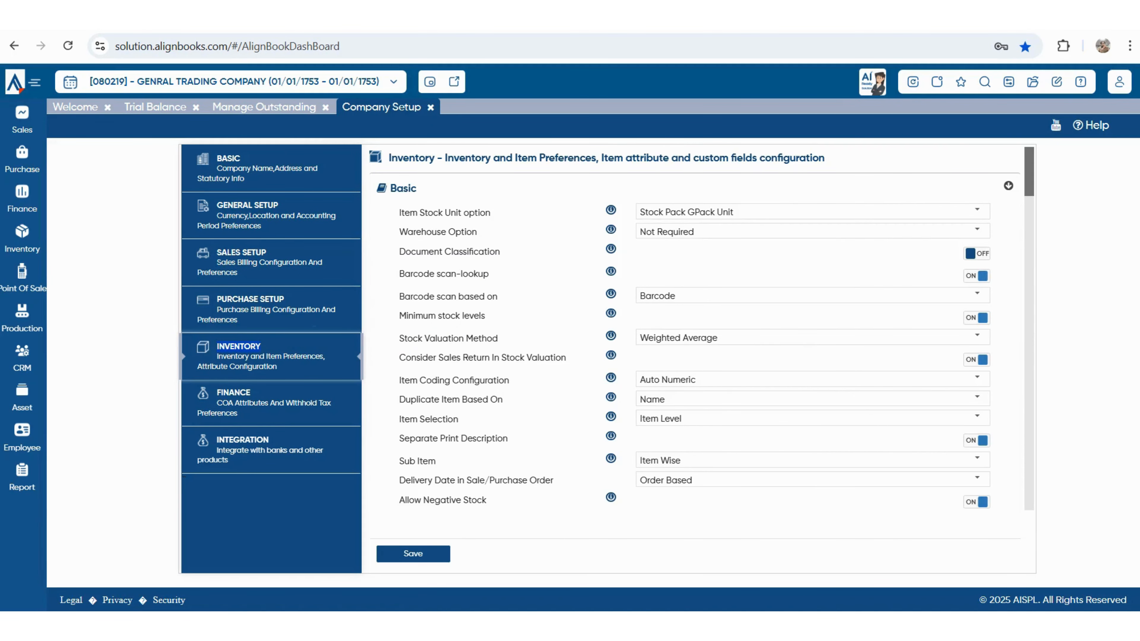
- Change Item Stock Unit from Stock Pack GPack Unit to Stock Unit and confirm it stays selected
left_click(977, 210)
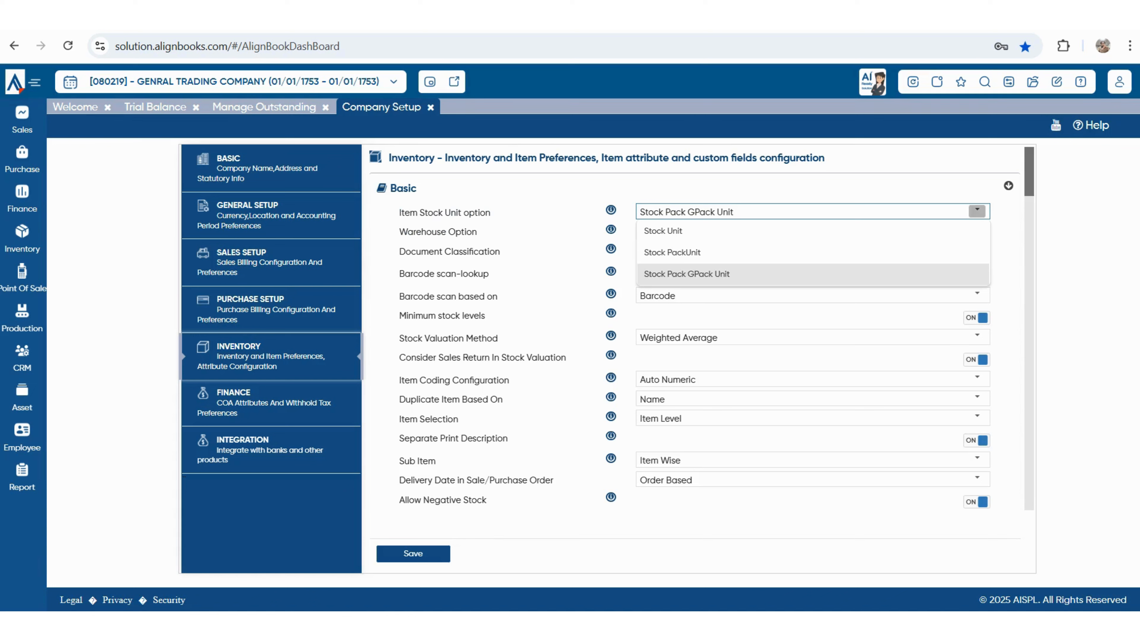
left_click(663, 231)
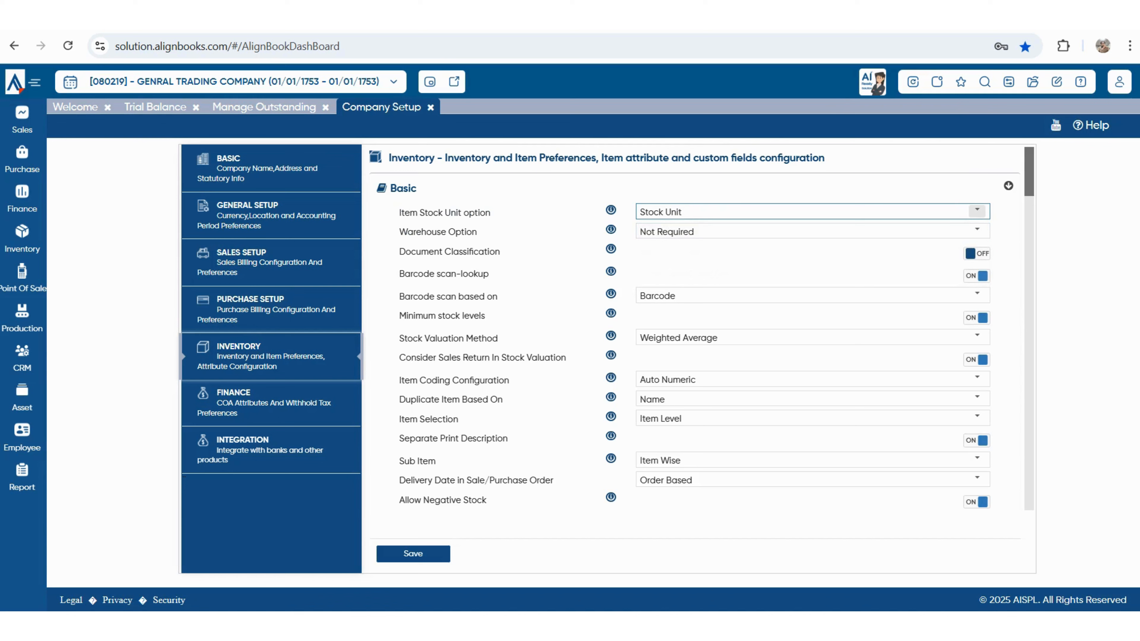
left_click(977, 211)
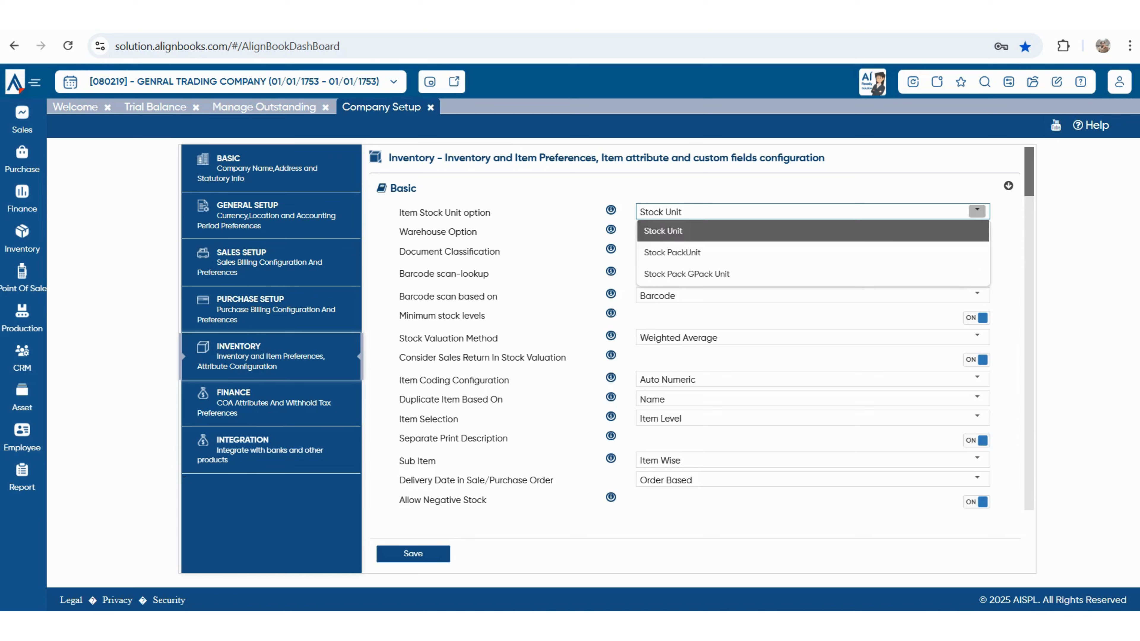
key("Return")
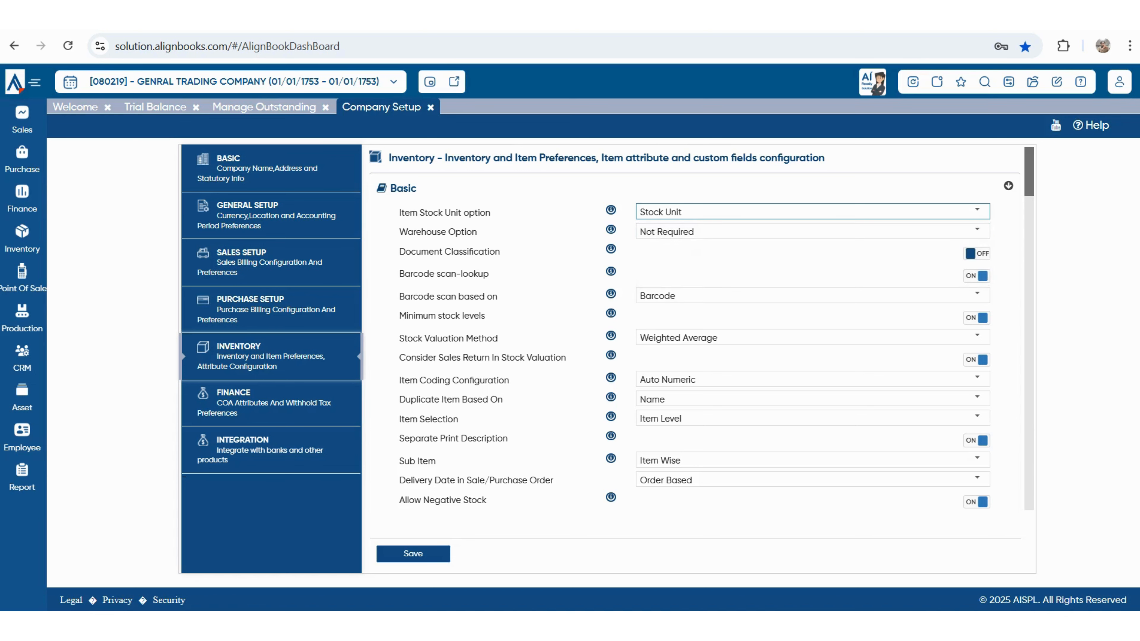
left_click_drag(398, 231, 477, 231)
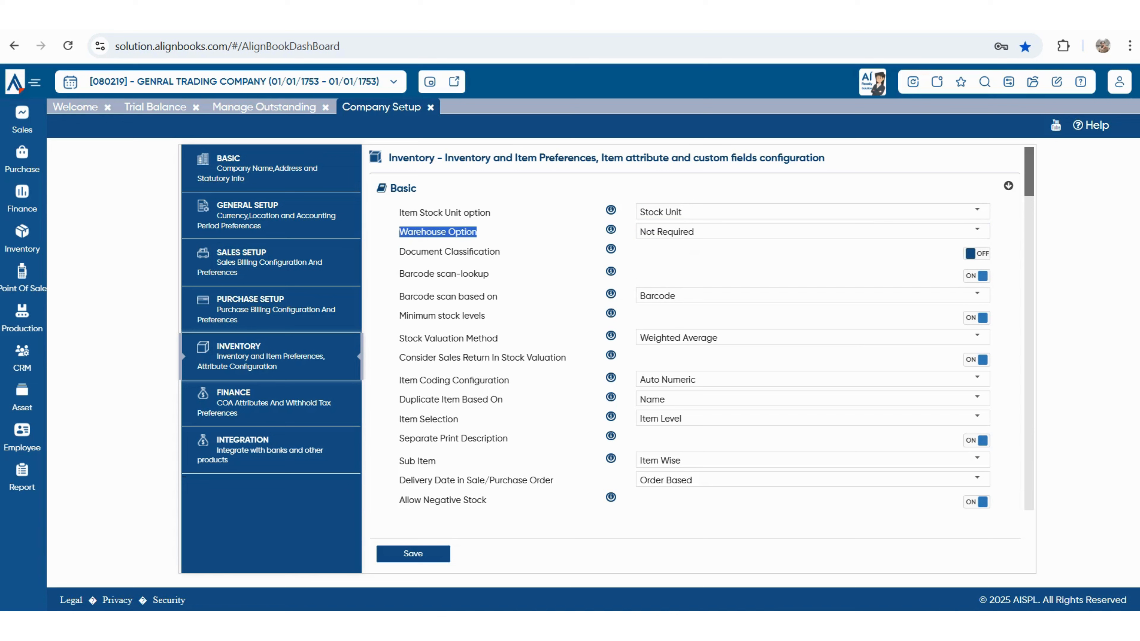
left_click(977, 230)
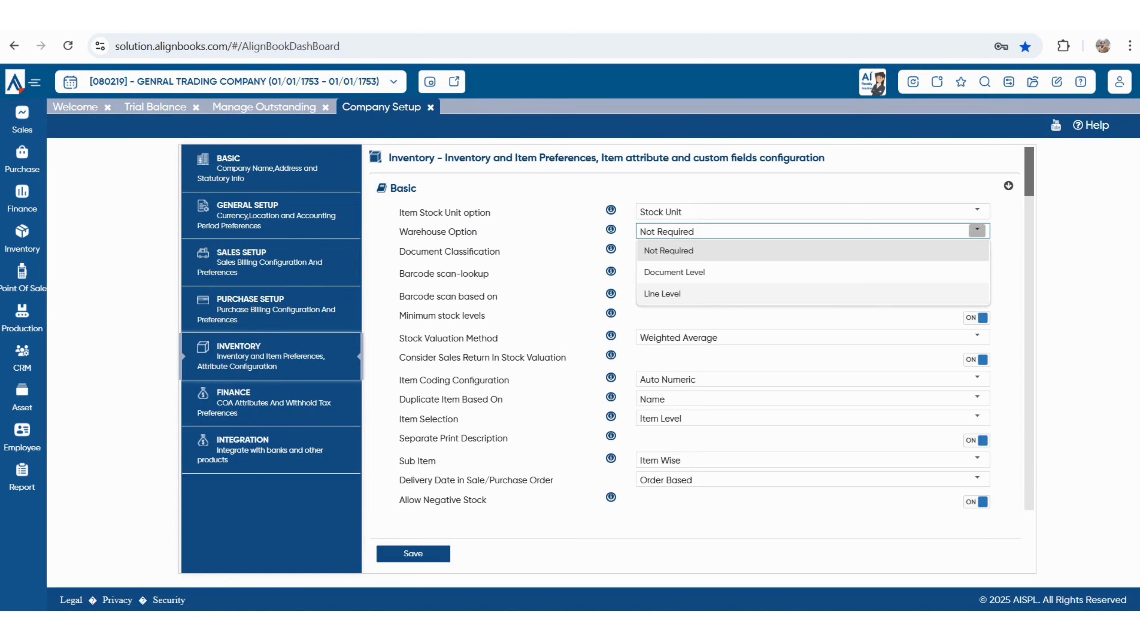
key("Escape")
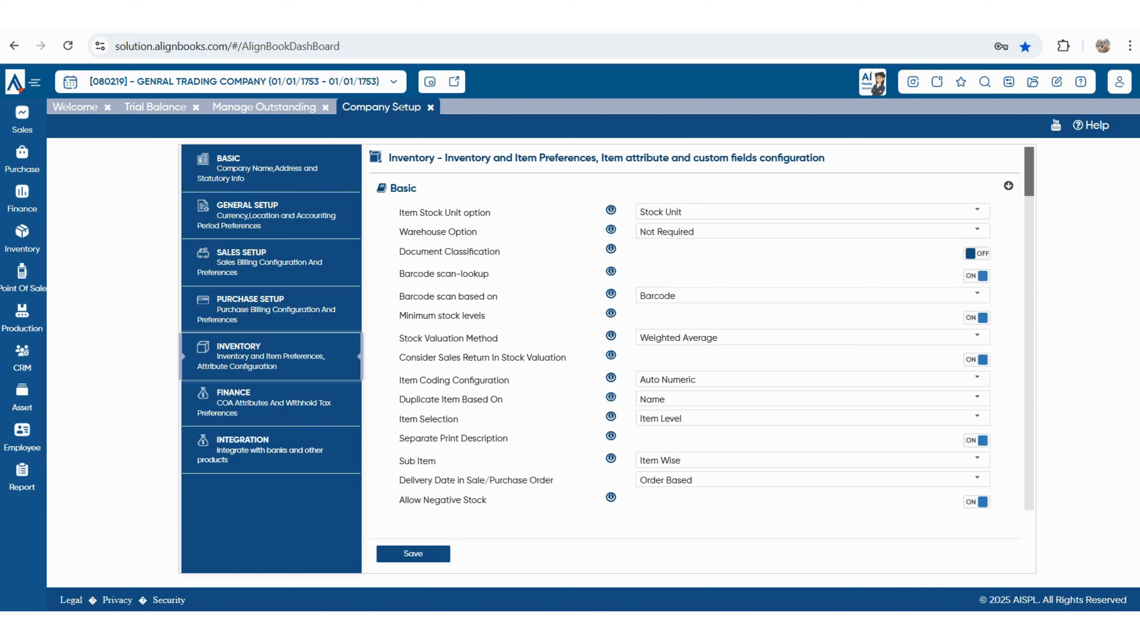
left_click_drag(406, 252, 500, 252)
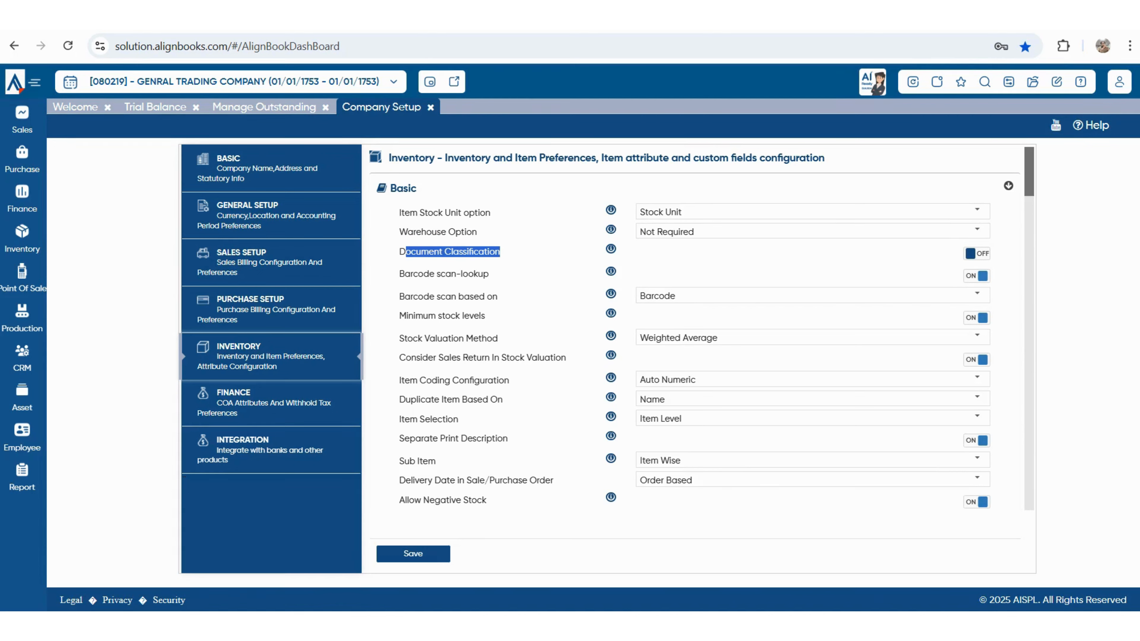
left_click_drag(405, 274, 488, 274)
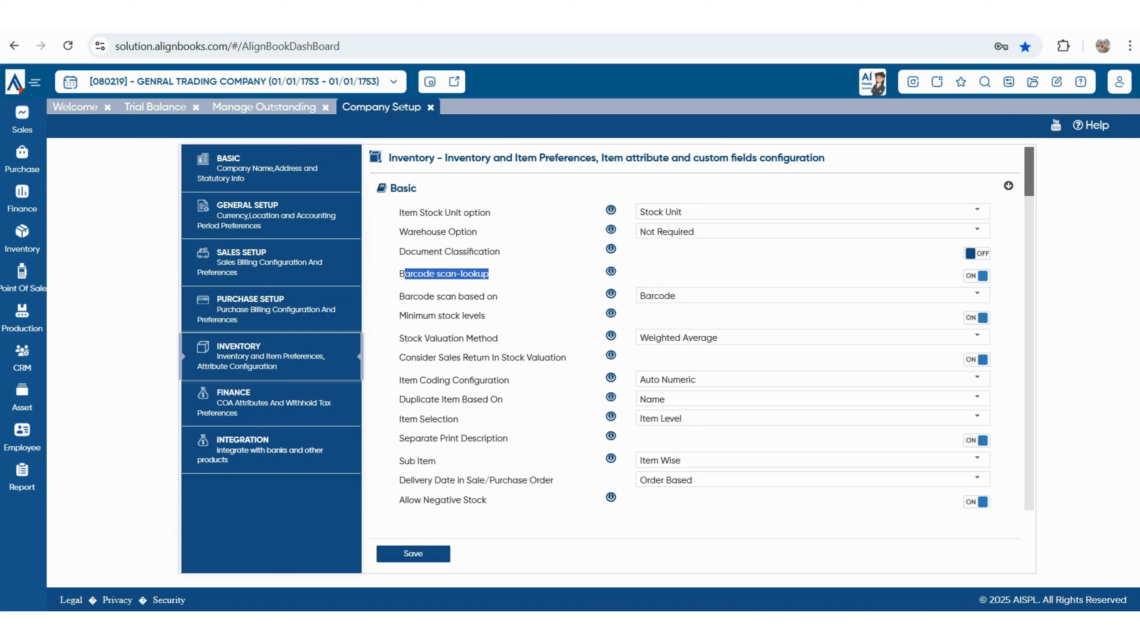
double_click(473, 316)
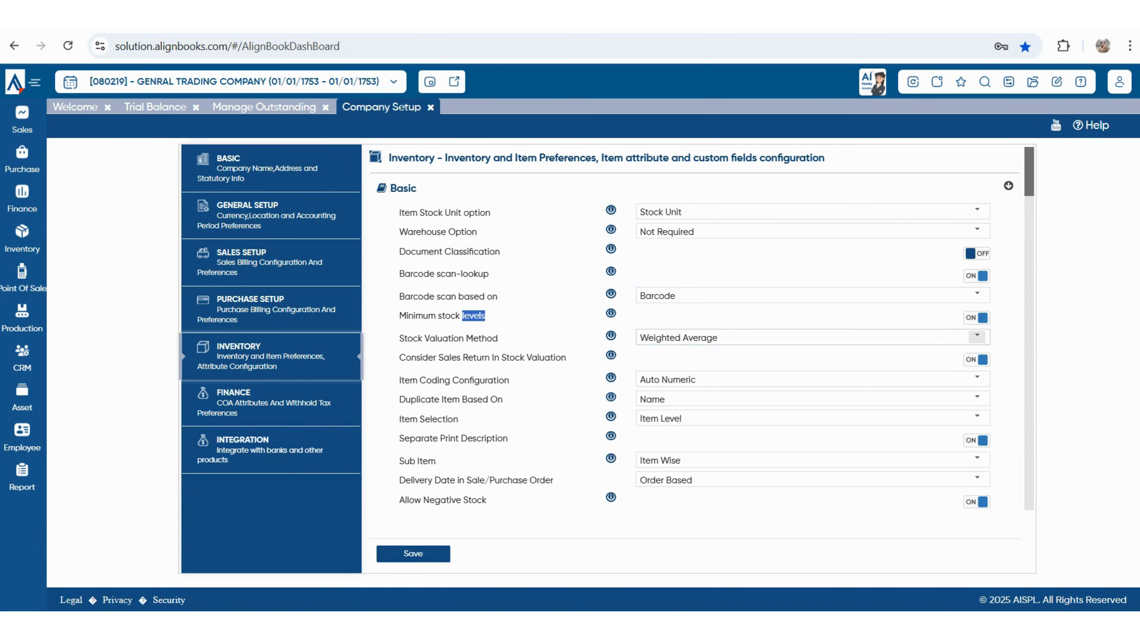
left_click(977, 337)
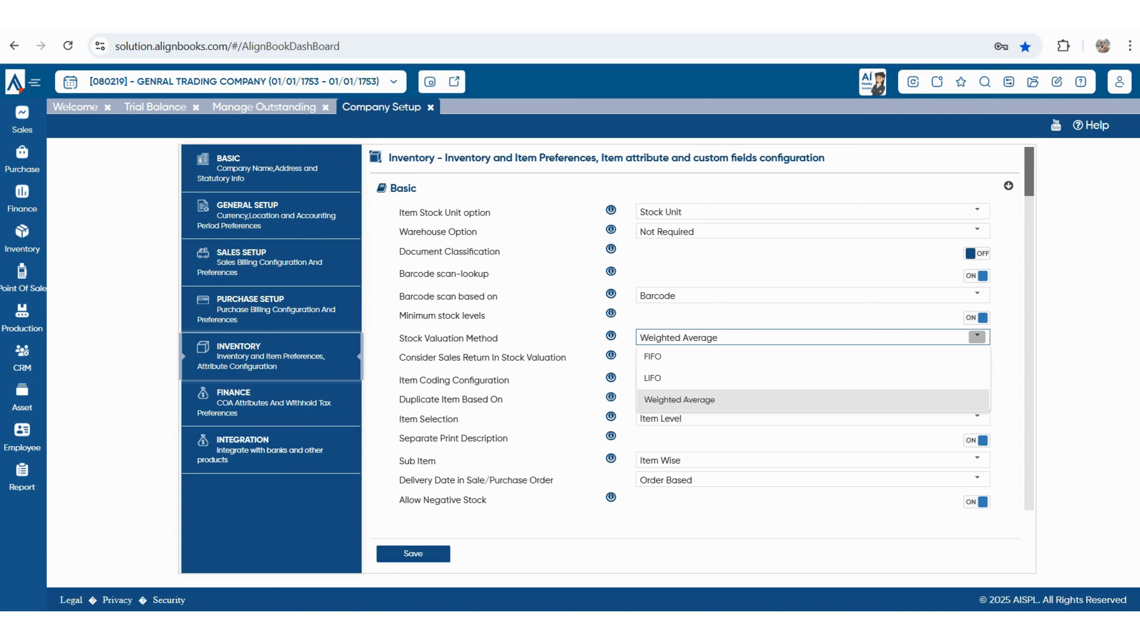
key("Escape")
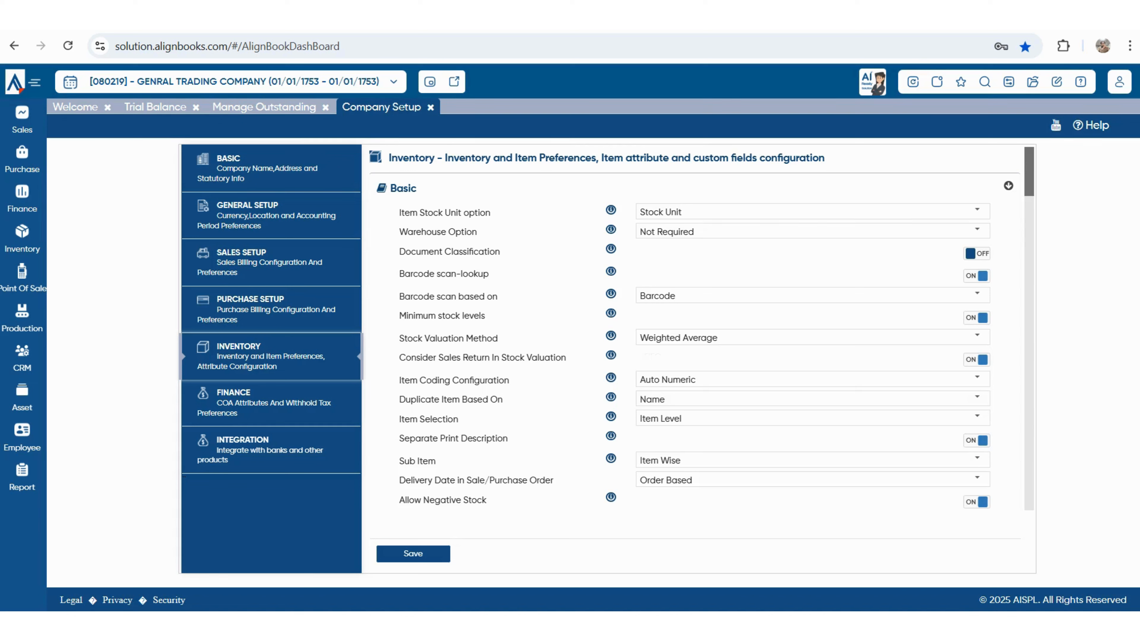
left_click_drag(405, 380, 509, 380)
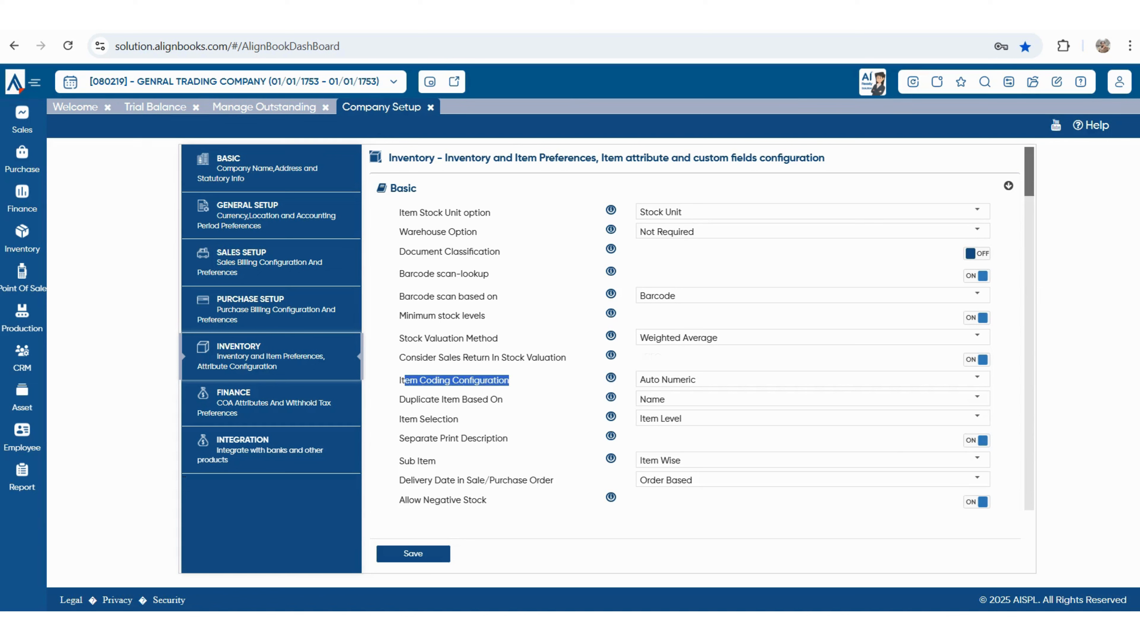
left_click(976, 379)
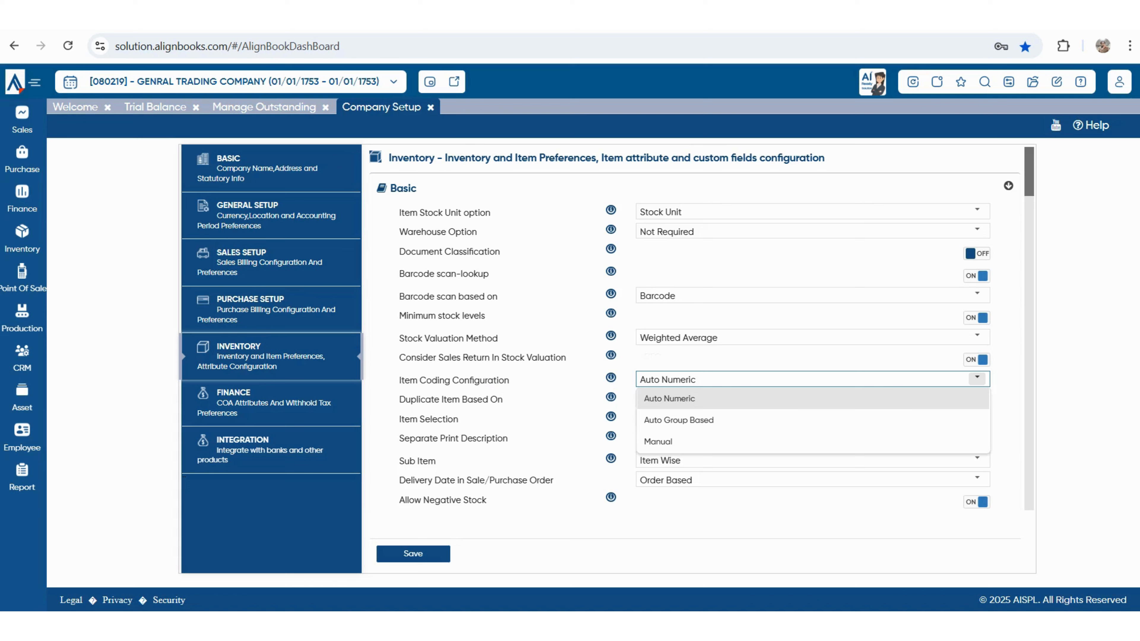
key("Escape")
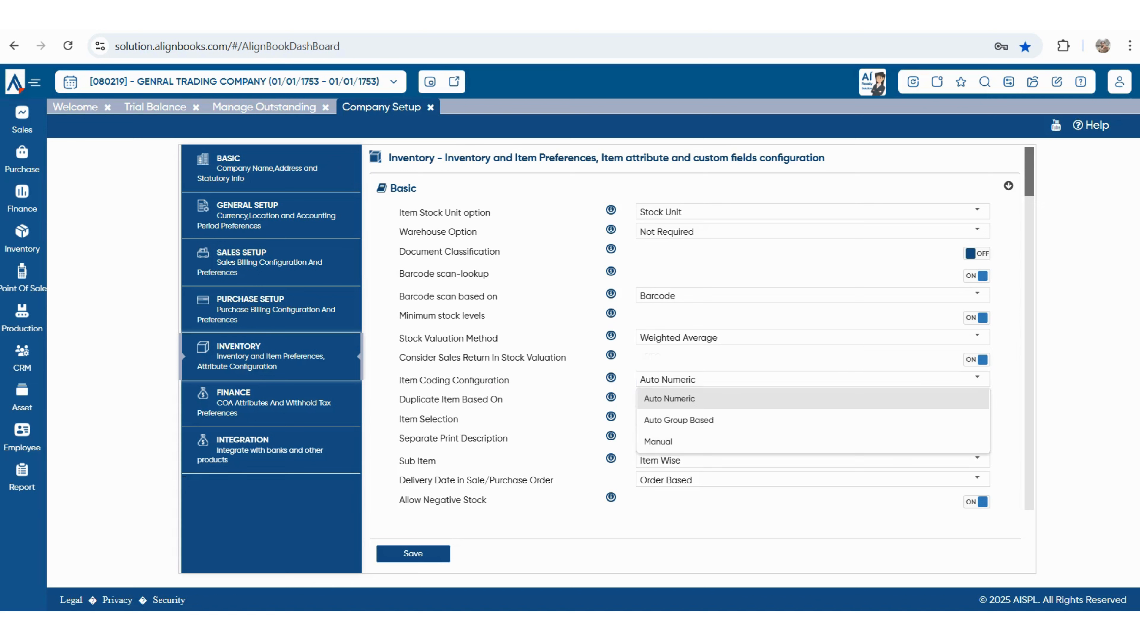
mouse_move(399, 419)
left_mouse_down()
mouse_move(399, 399)
mouse_move(504, 399)
mouse_move(415, 399)
mouse_move(405, 419)
mouse_move(404, 399)
left_mouse_up()
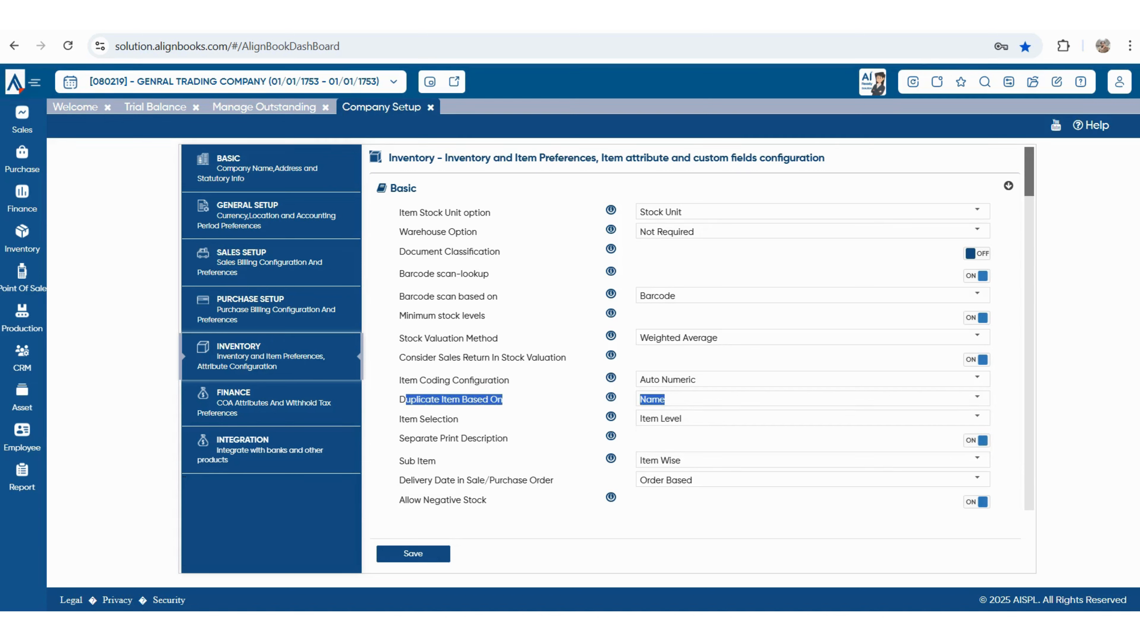
left_click(977, 398)
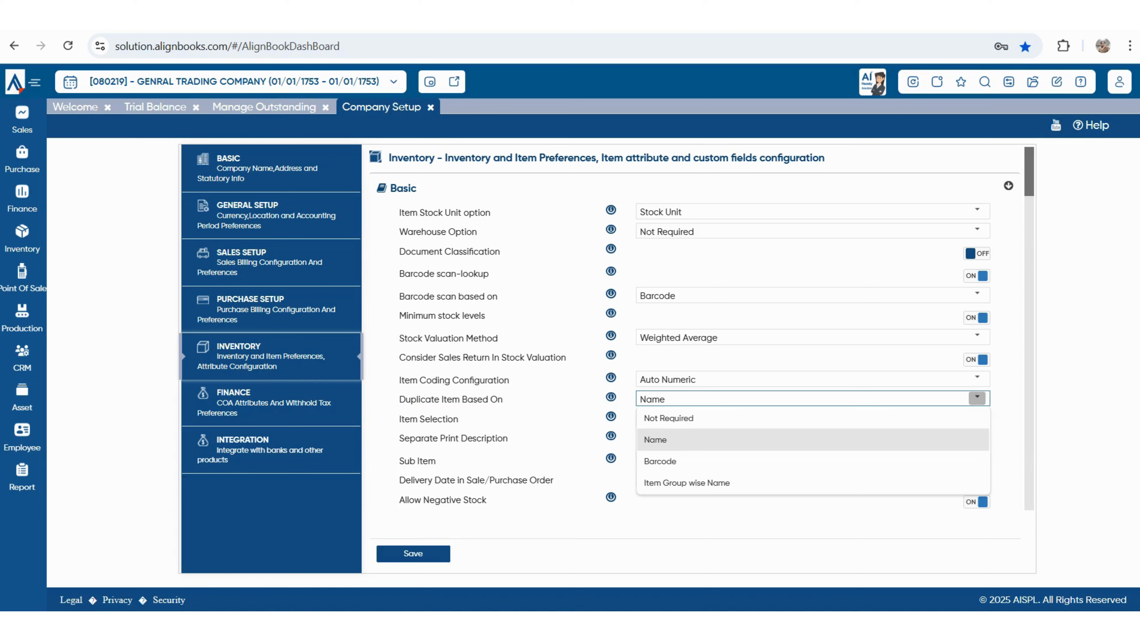
key("Escape")
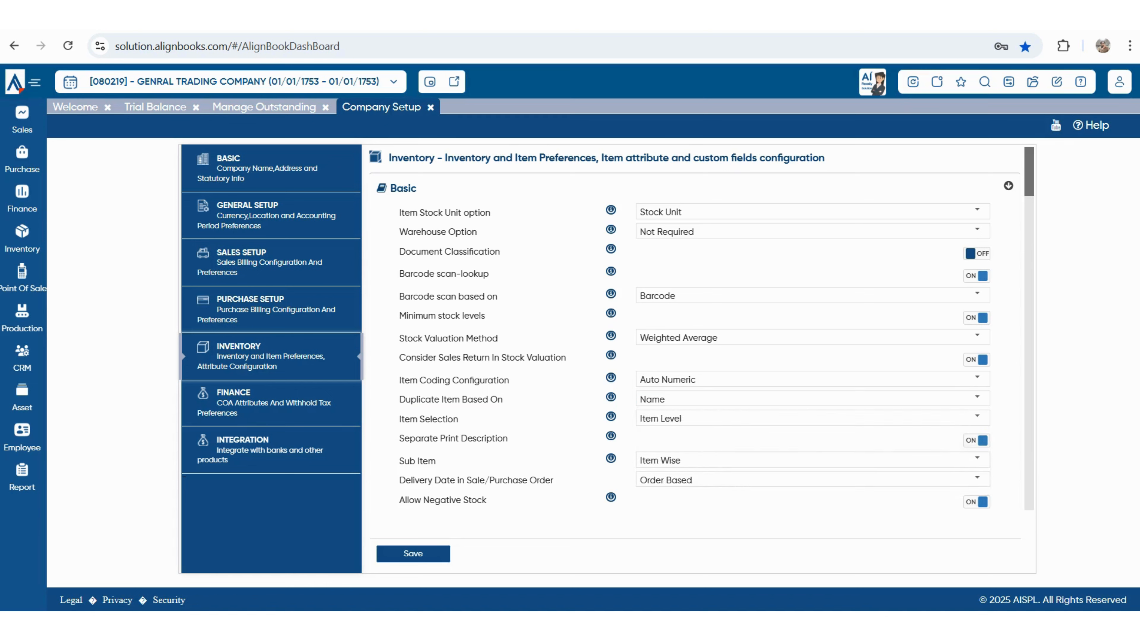
left_click_drag(408, 419, 507, 439)
left_click(976, 417)
left_click(977, 417)
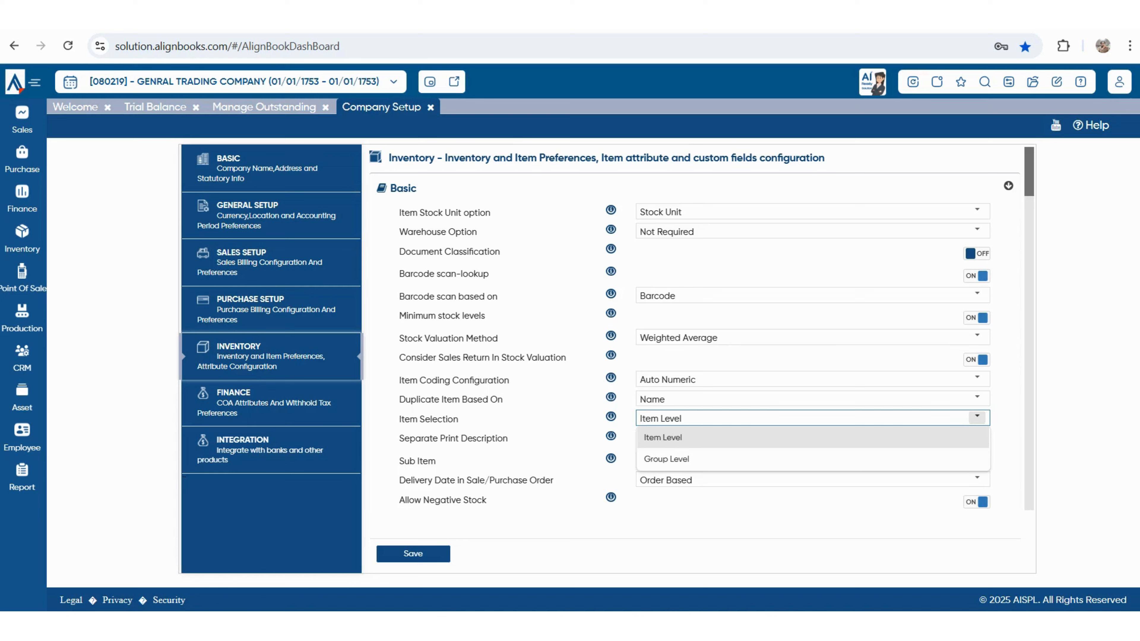
left_click(662, 437)
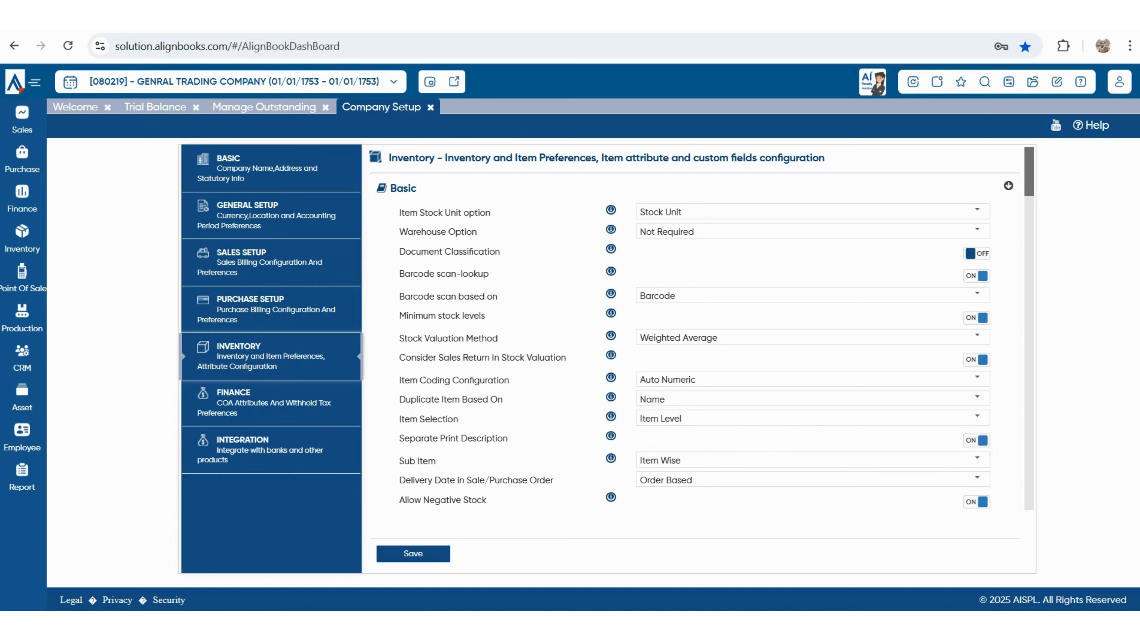
left_click_drag(399, 438, 507, 438)
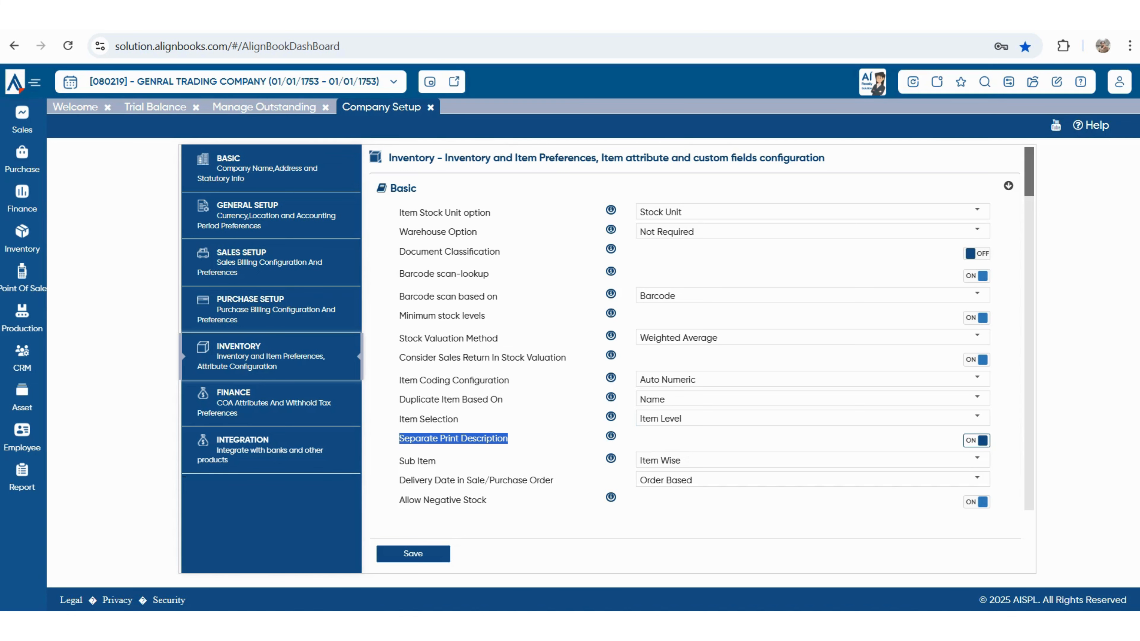
scroll(701, 328, "down", 1)
scroll(702, 328, "down", 2)
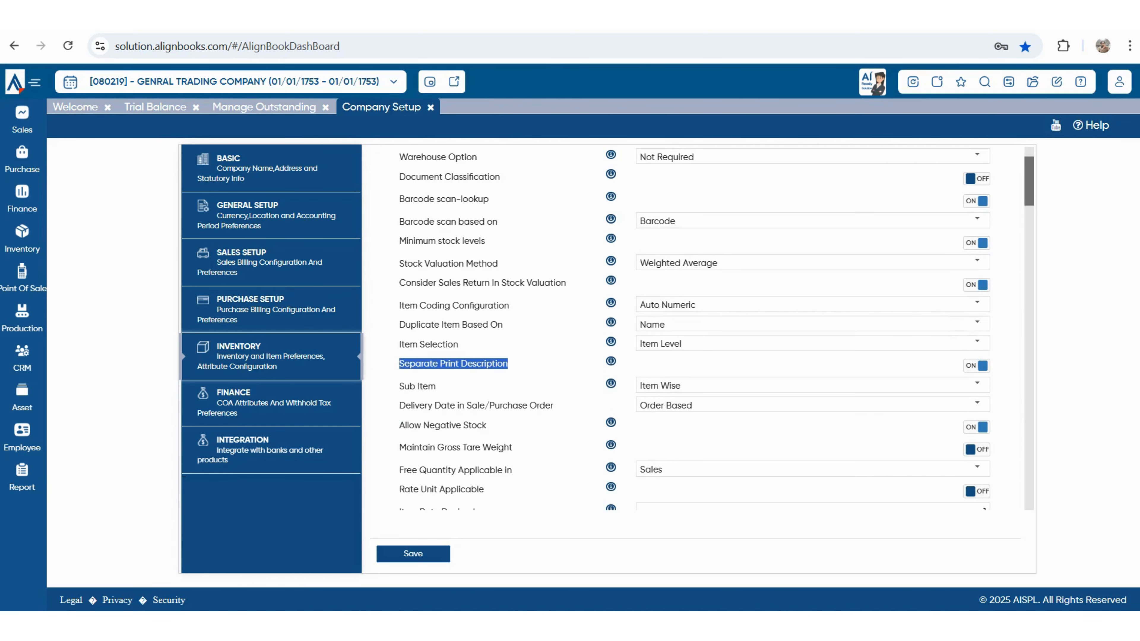
left_click_drag(409, 386, 435, 386)
left_click(434, 387)
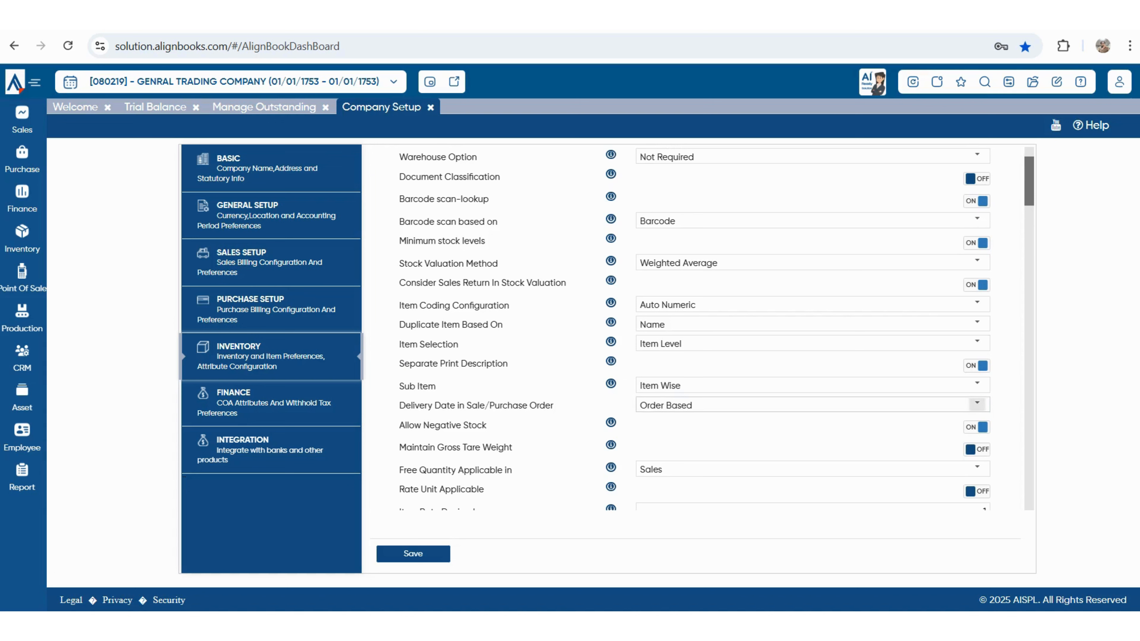
left_click(977, 384)
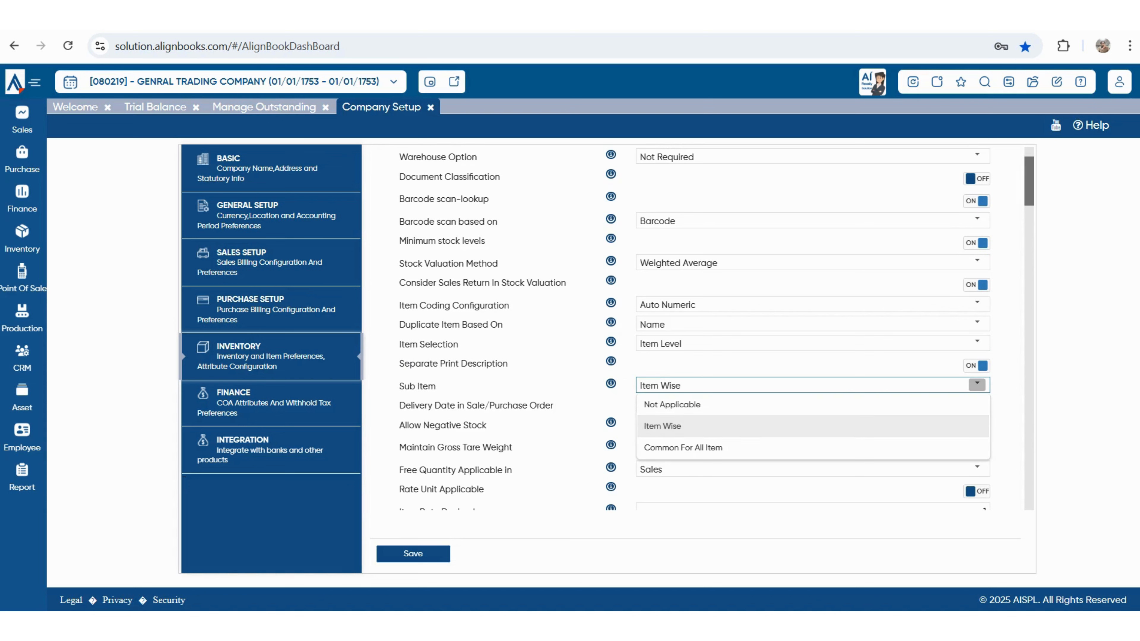
left_click(673, 426)
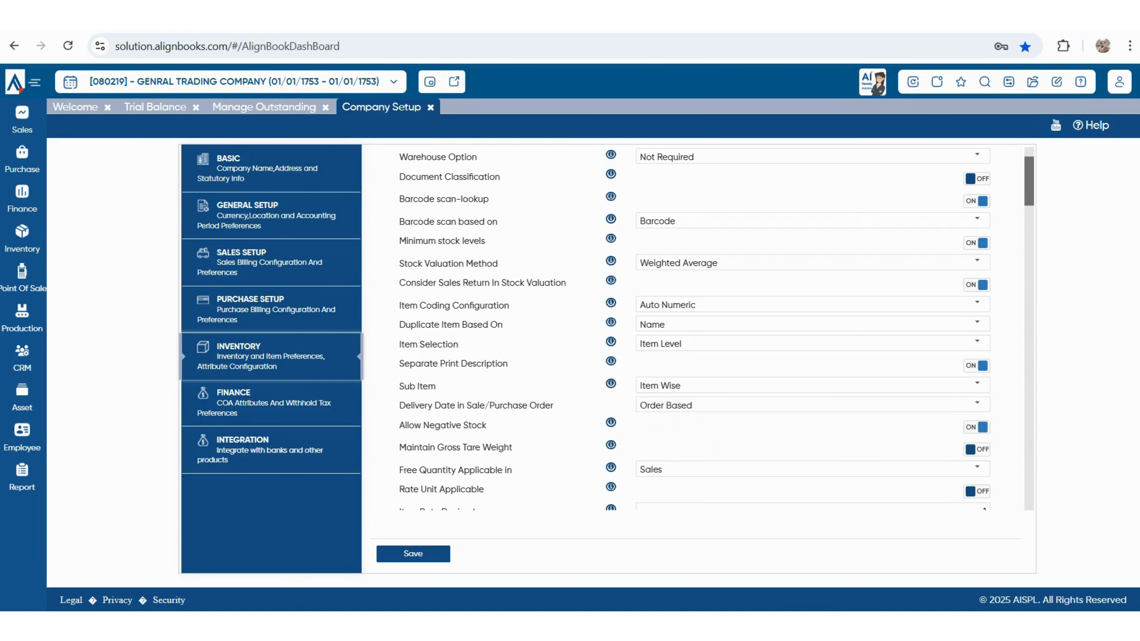
left_click_drag(399, 405, 553, 405)
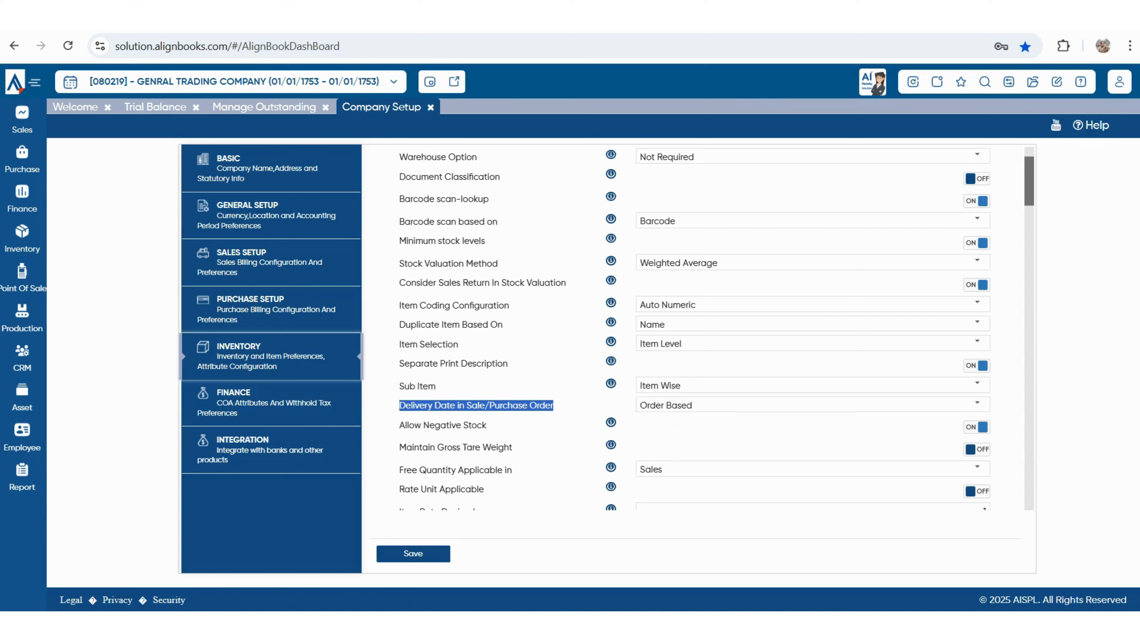
left_click(976, 404)
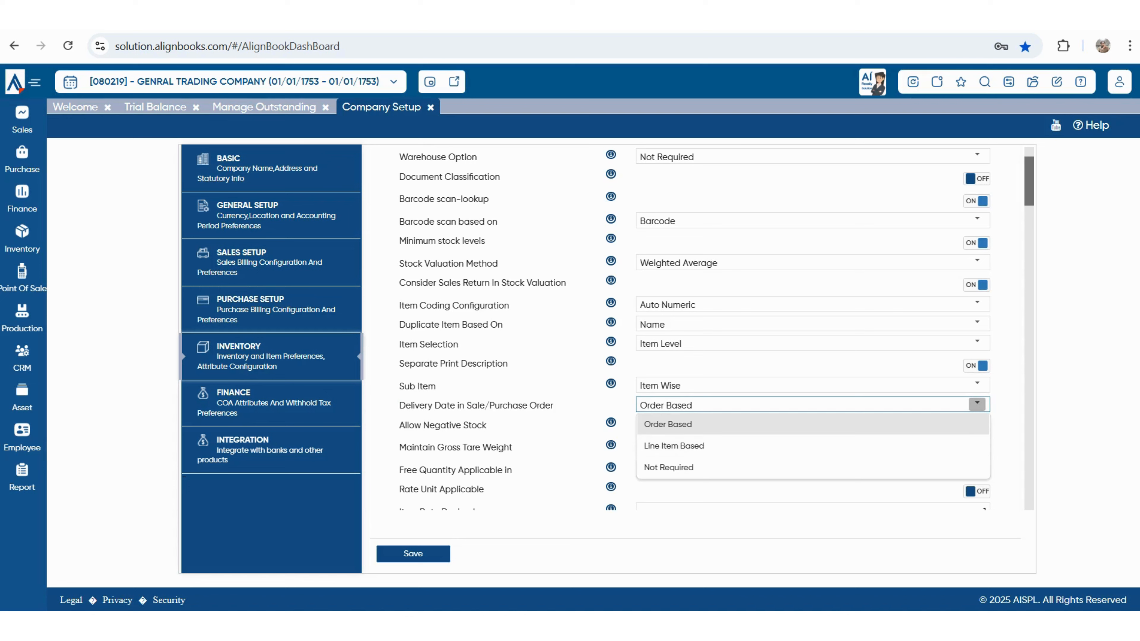
key("Escape")
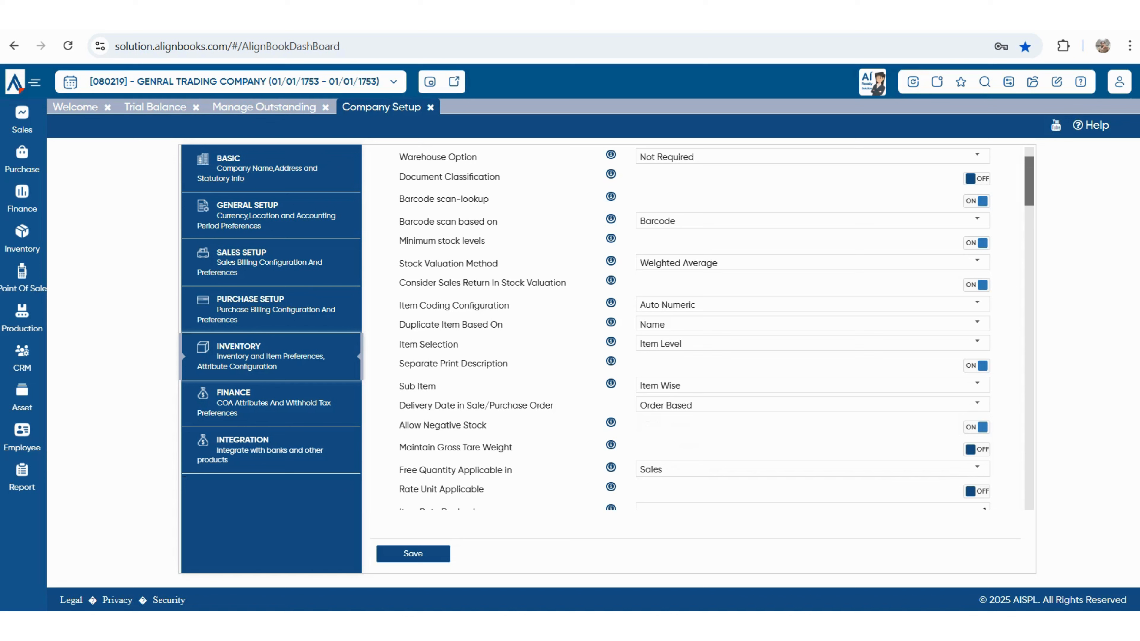
- Switch Allow Negative Stock off in the Inventory preferences
left_click_drag(400, 425, 485, 425)
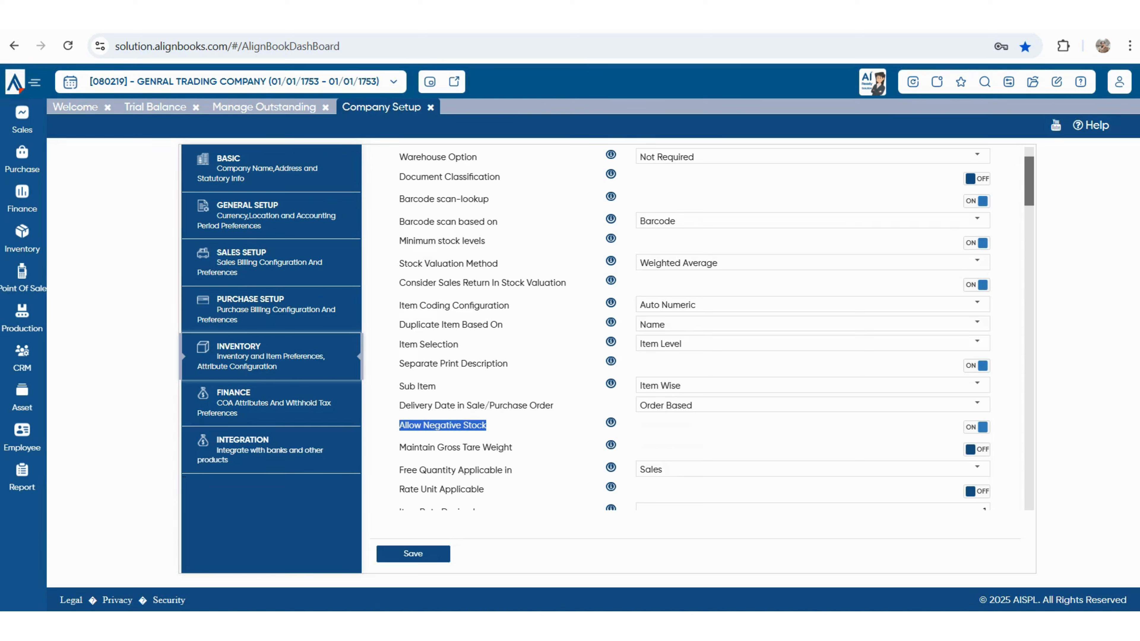
left_click(977, 427)
scroll(673, 327, "down", 2)
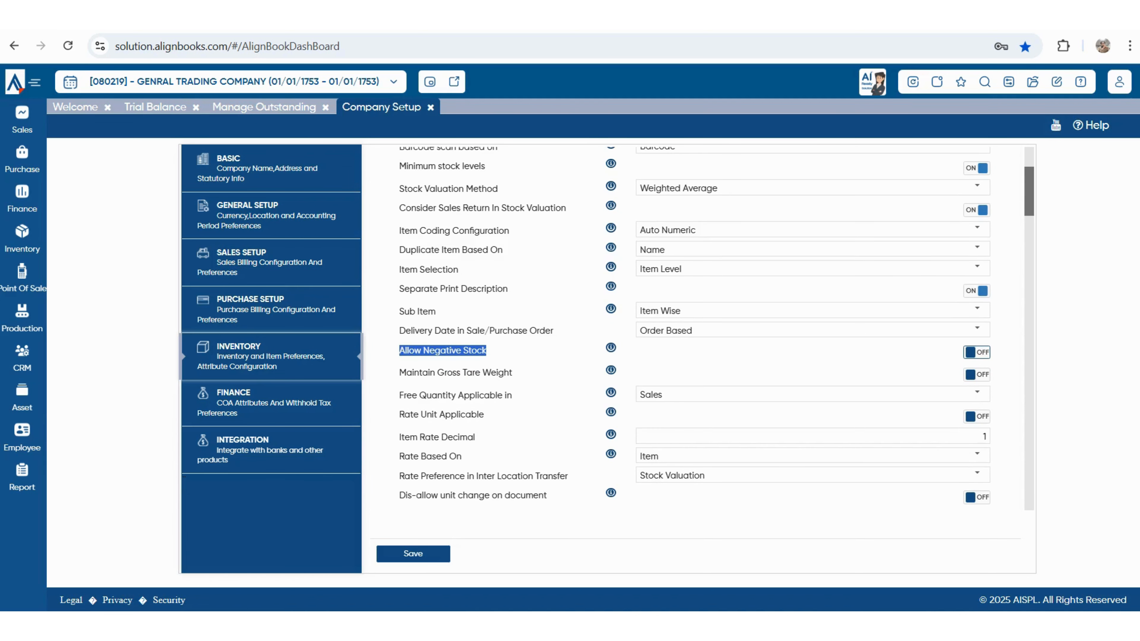
left_click_drag(427, 372, 504, 373)
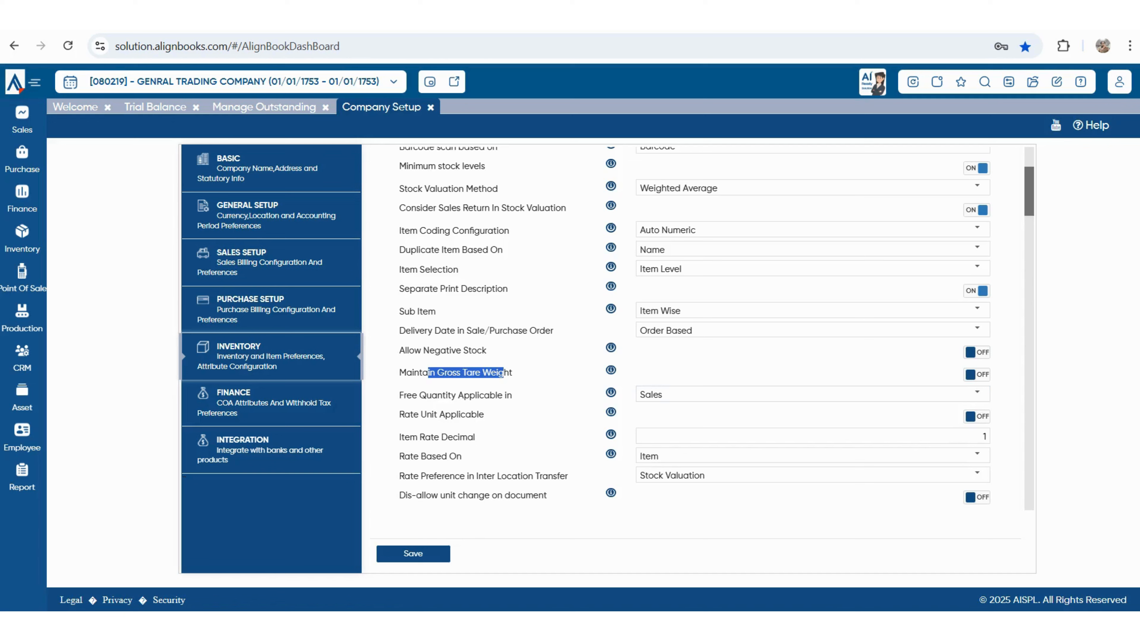
left_click_drag(411, 395, 512, 395)
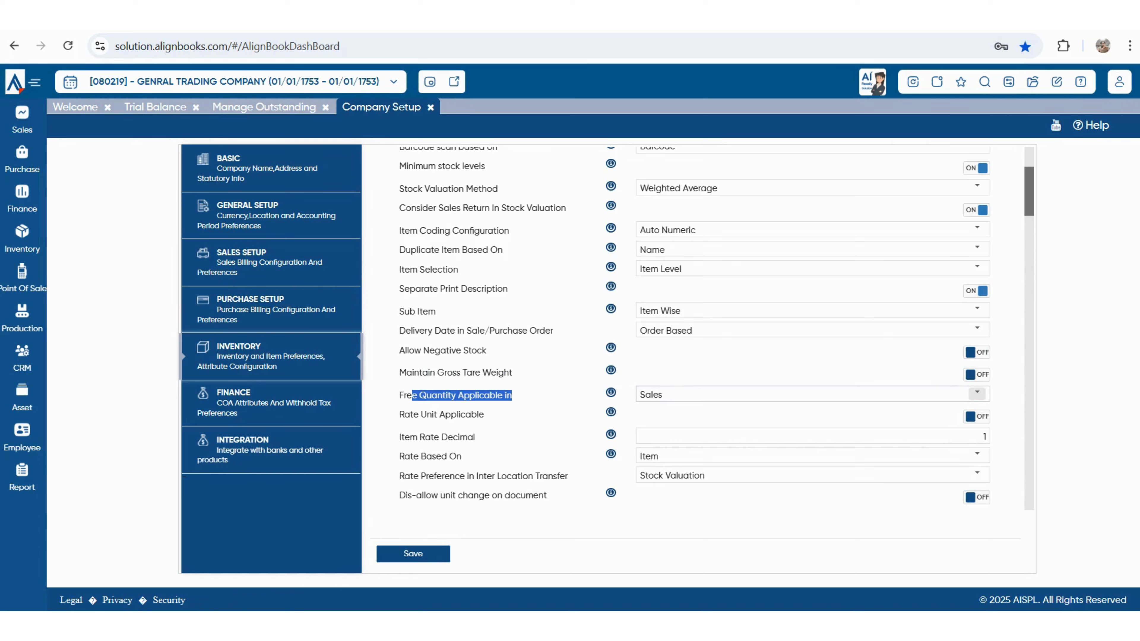
left_click(977, 394)
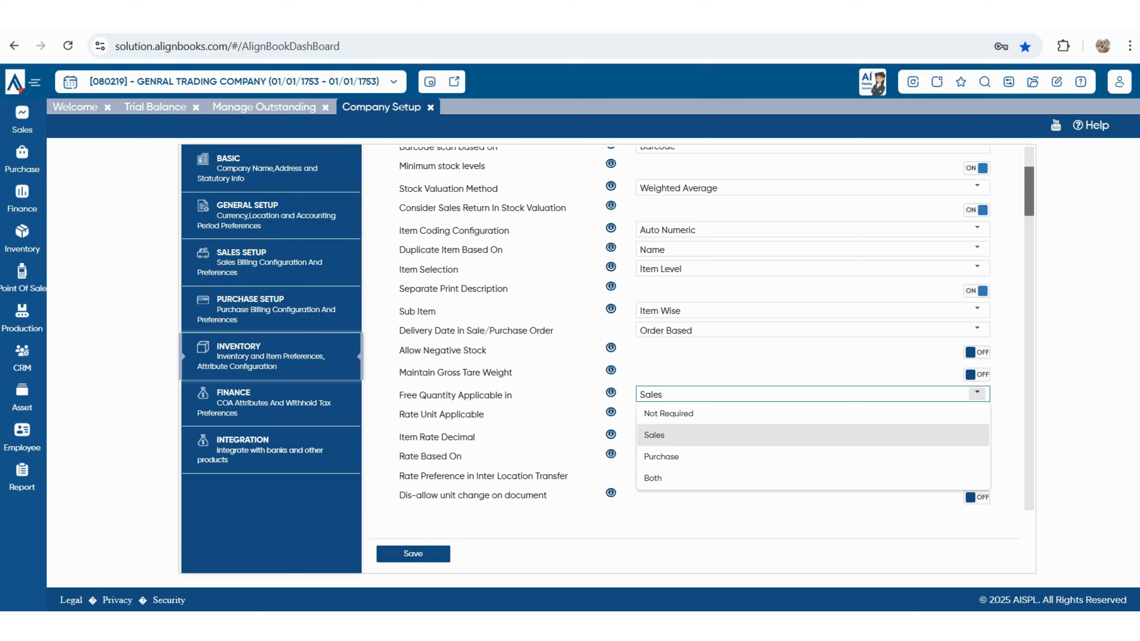
key("Return")
scroll(716, 327, "down", 2)
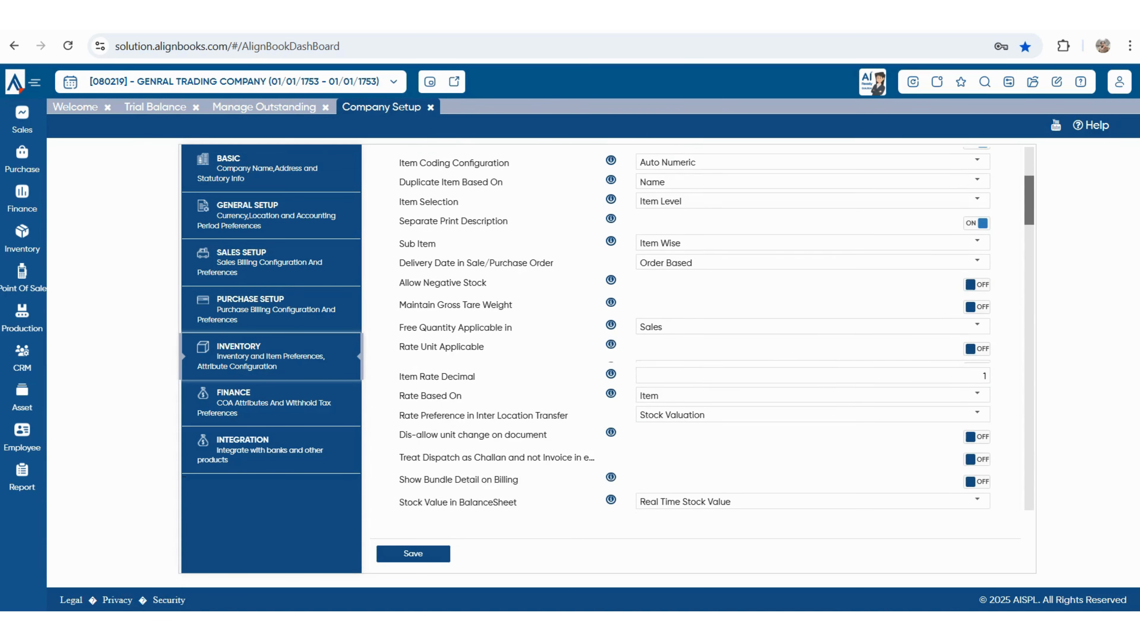
left_click_drag(399, 339, 484, 340)
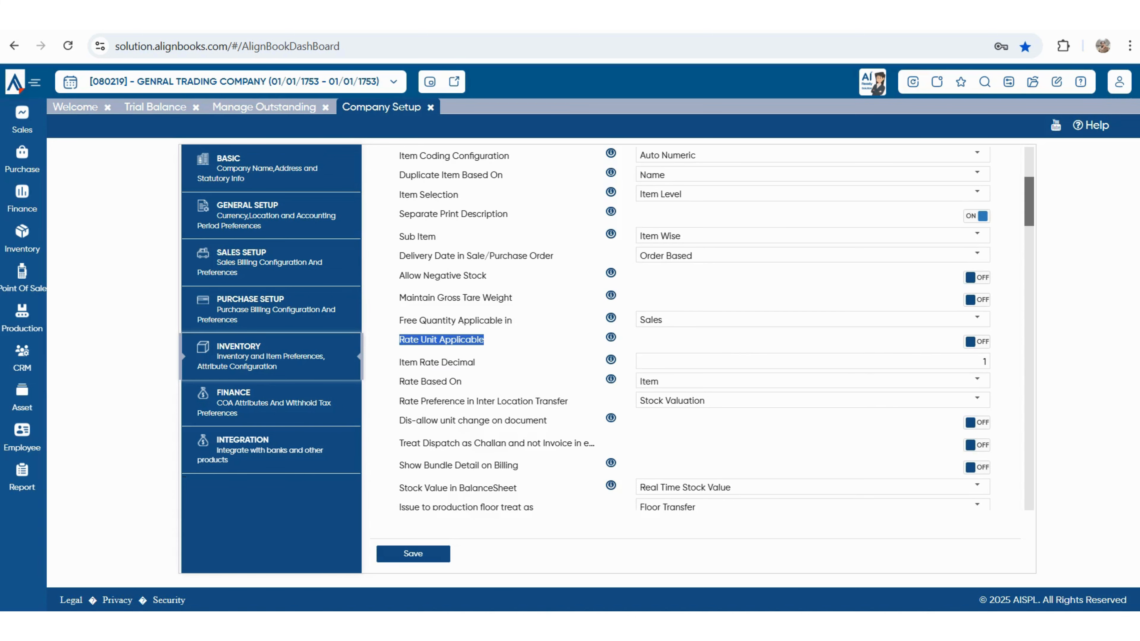
scroll(695, 328, "up", 5)
scroll(695, 327, "down", 2)
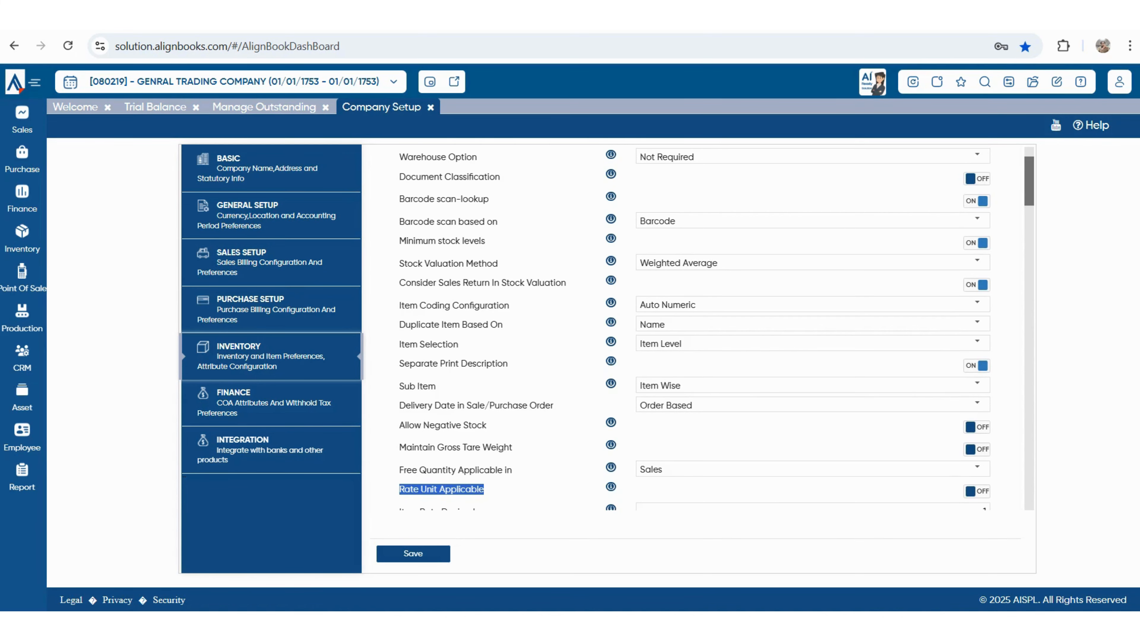
scroll(696, 328, "down", 2)
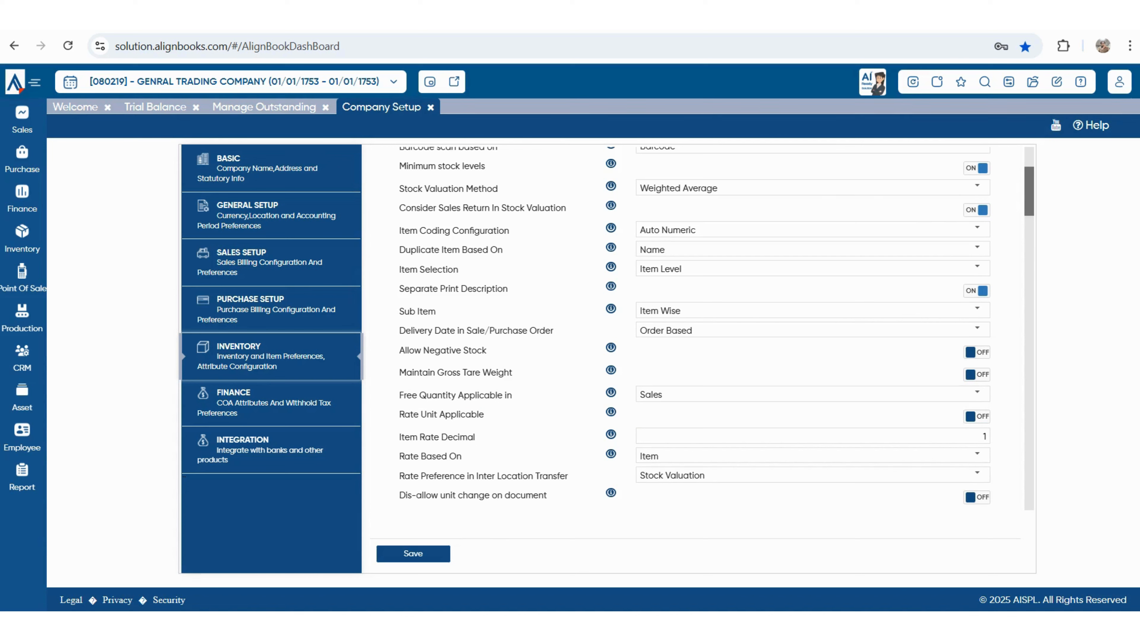
mouse_move(404, 436)
left_mouse_down()
mouse_move(457, 457)
mouse_move(474, 437)
mouse_move(404, 437)
left_mouse_up()
scroll(693, 323, "down", 3)
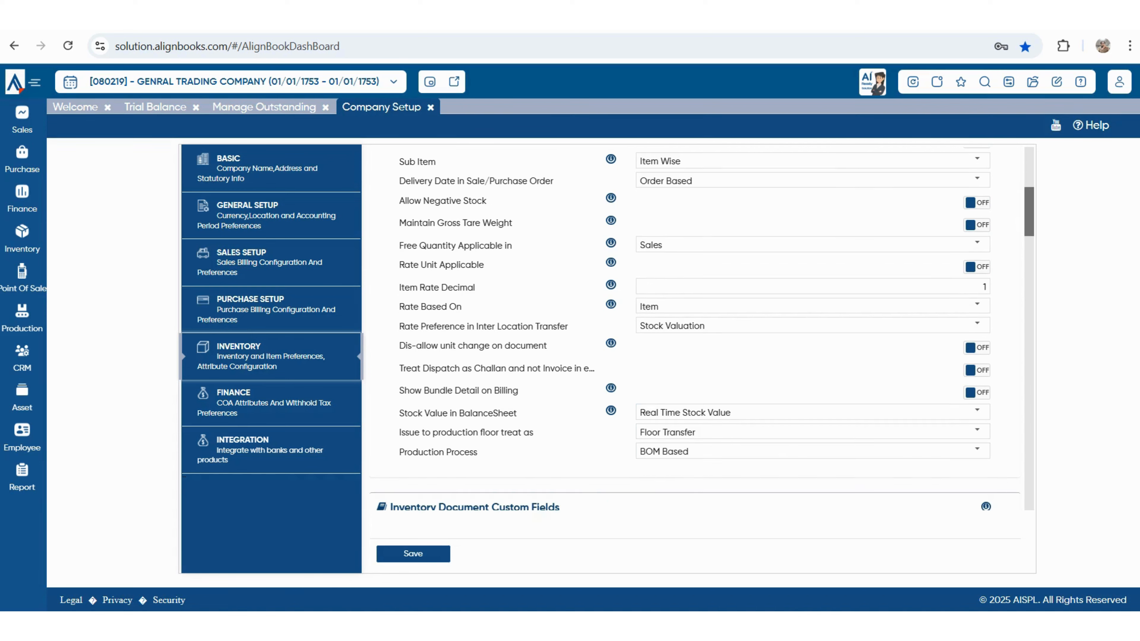
left_click_drag(399, 307, 442, 307)
left_click(977, 305)
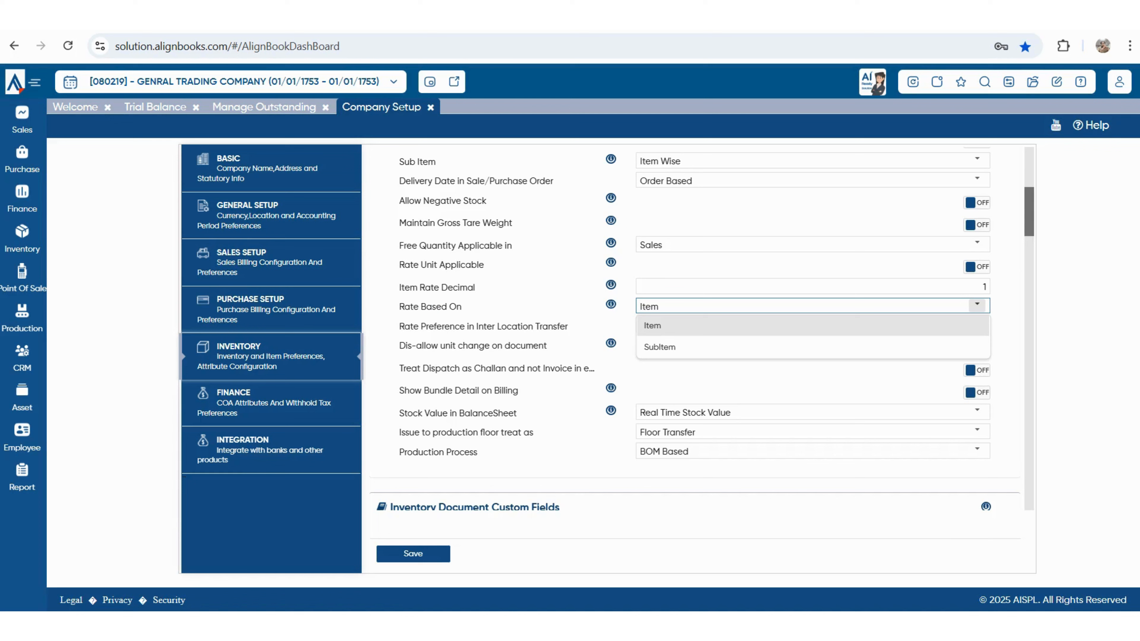
left_click(1076, 270)
left_click_drag(404, 326, 568, 327)
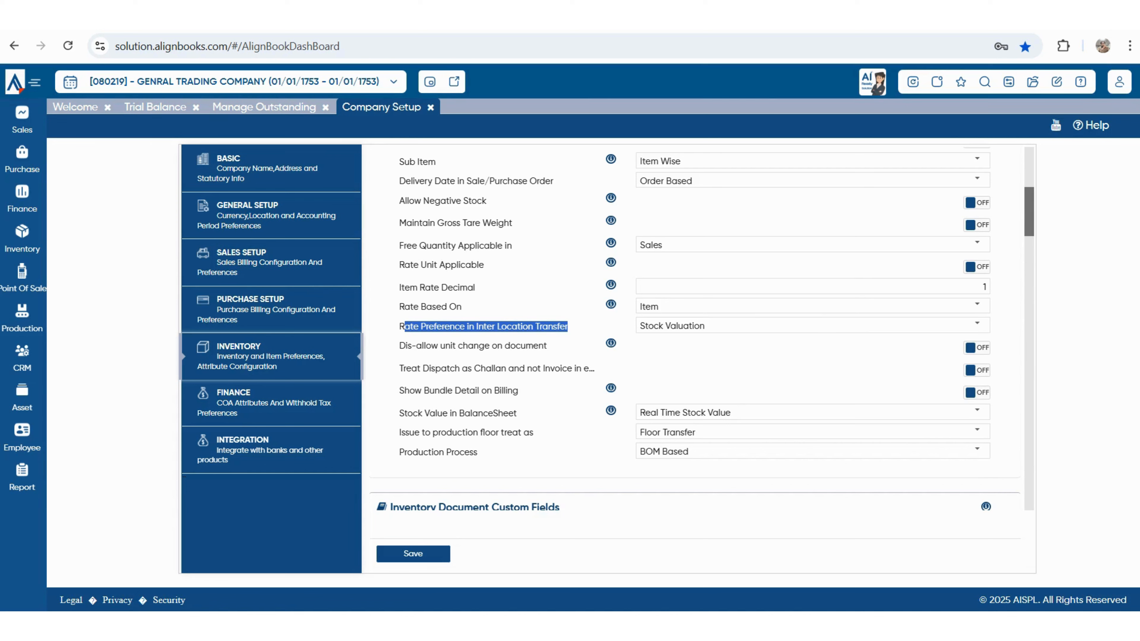
left_click(808, 325)
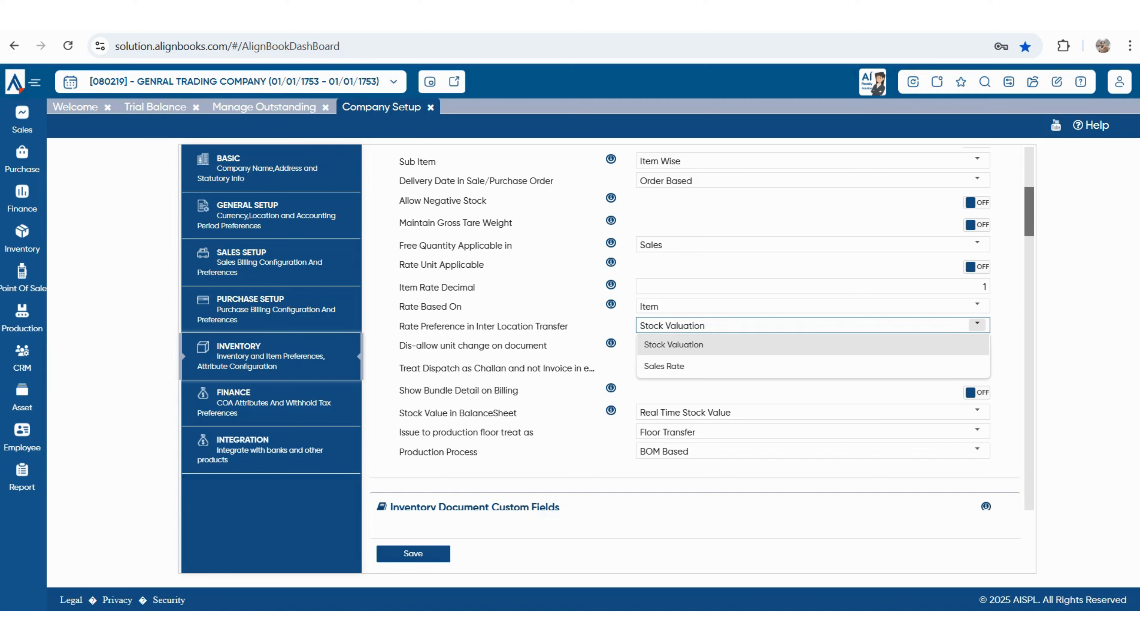
left_click(673, 344)
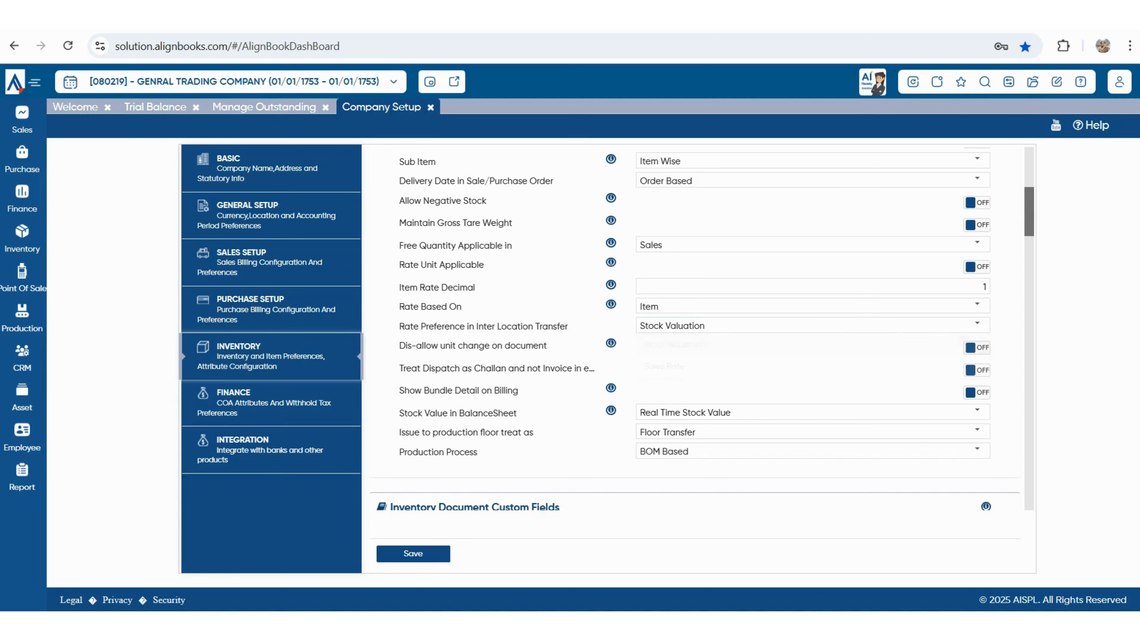
left_click_drag(407, 345, 547, 345)
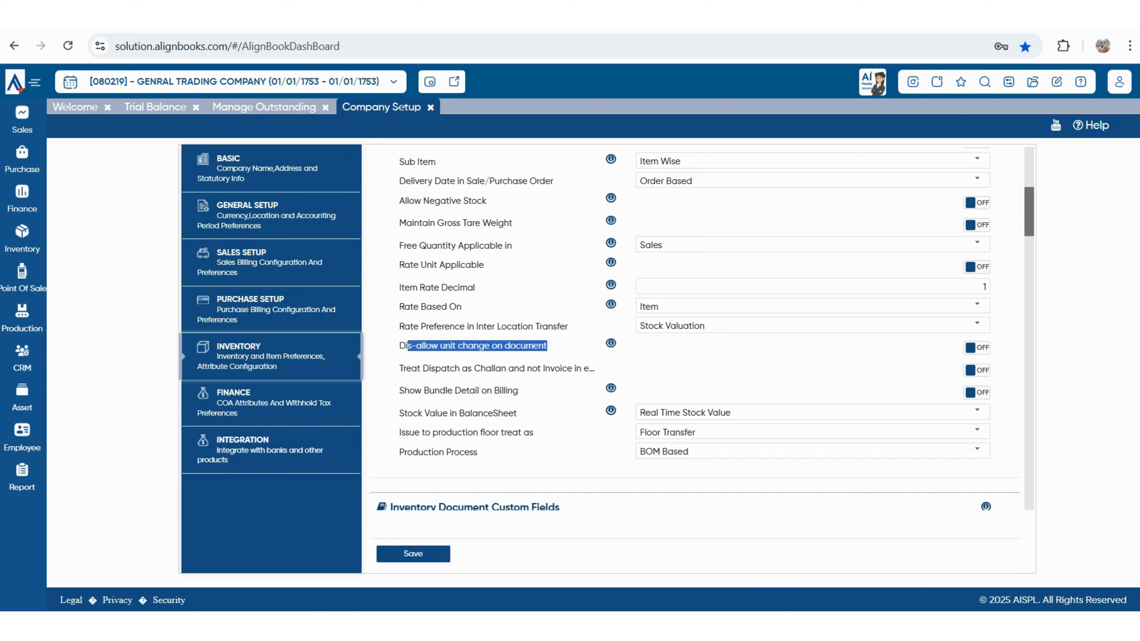
triple_click(491, 368)
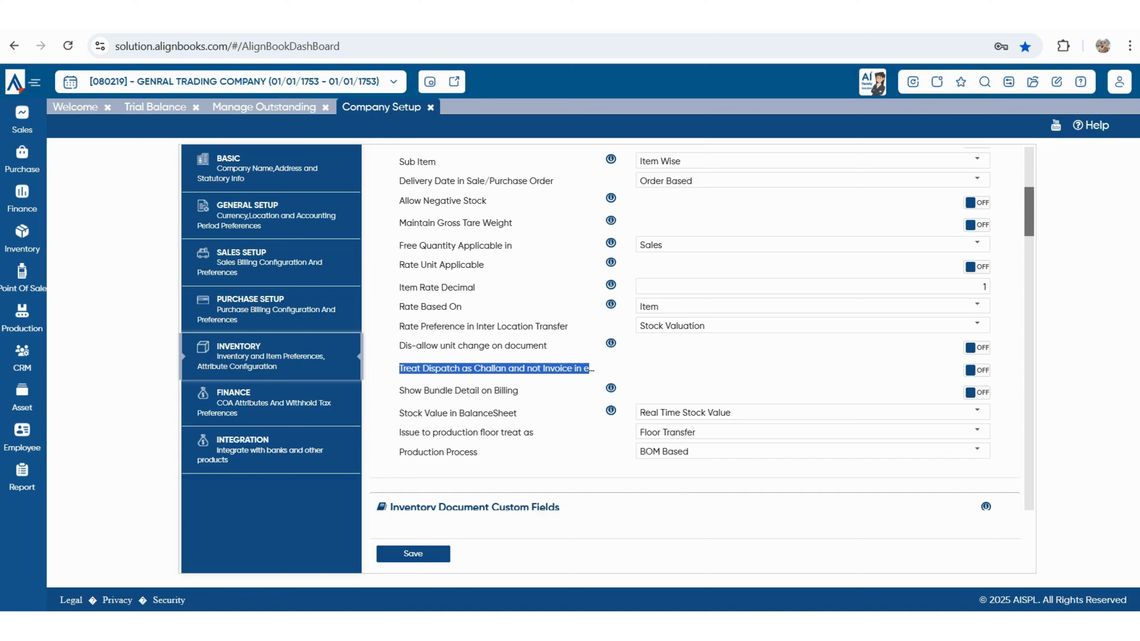
left_click_drag(413, 390, 513, 390)
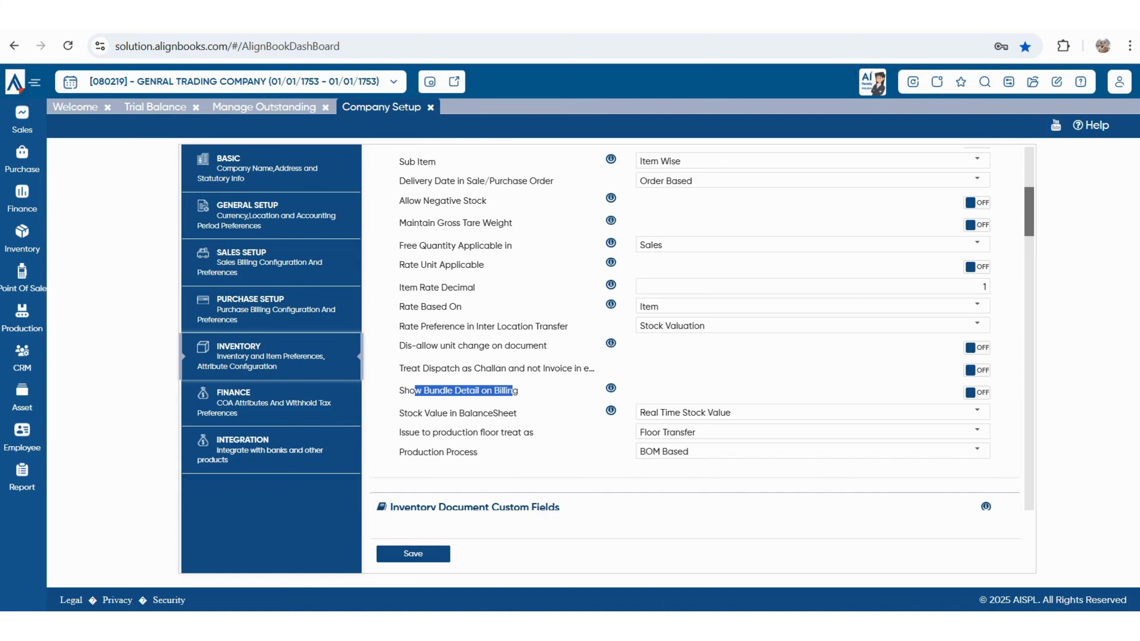
scroll(695, 359, "down", 2)
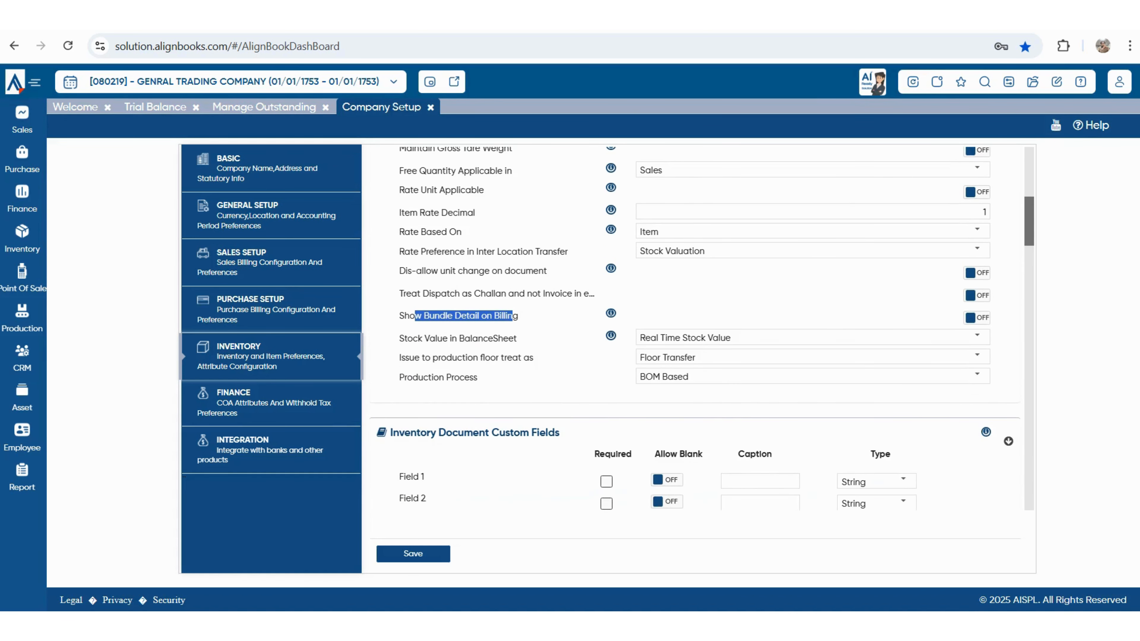
left_click_drag(405, 357, 398, 338)
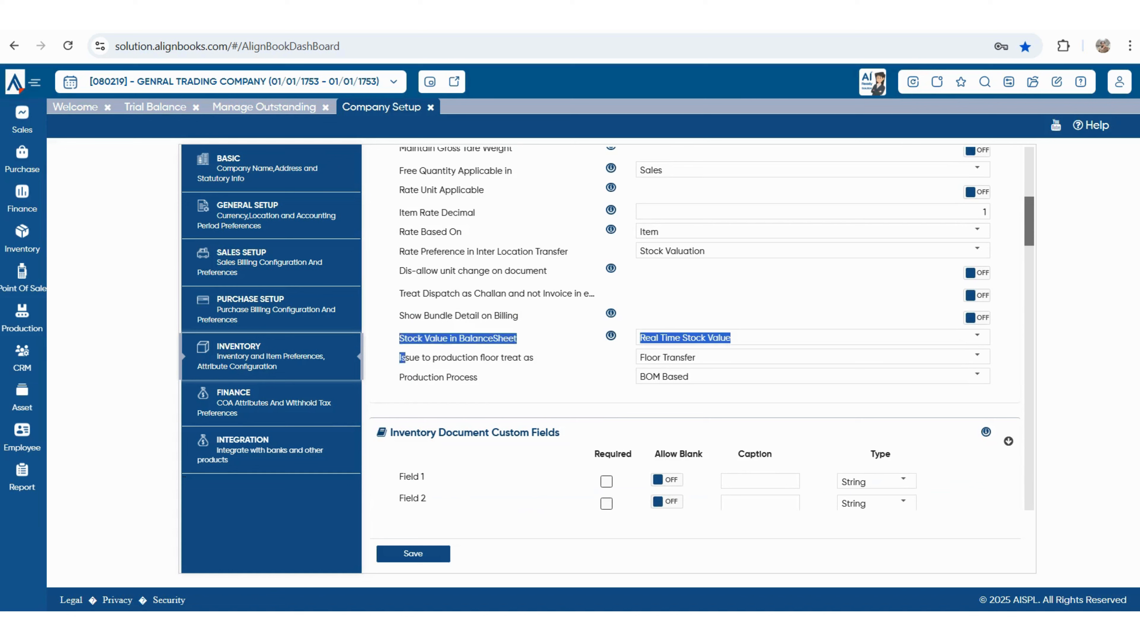
left_click_drag(534, 358, 479, 378)
left_click(479, 378)
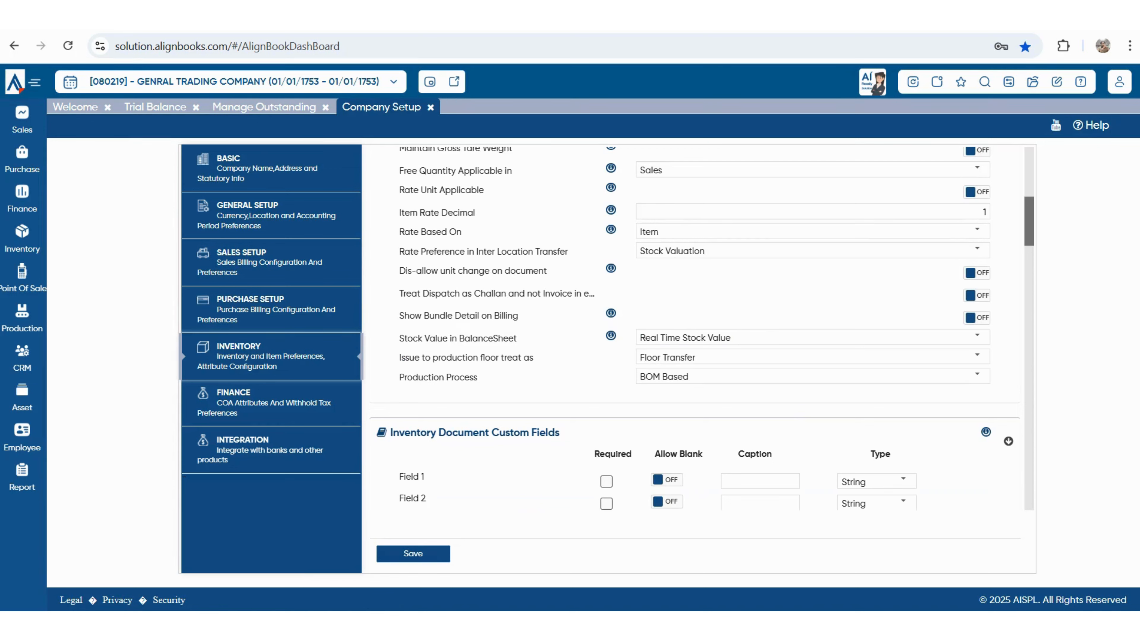
scroll(696, 327, "down", 3)
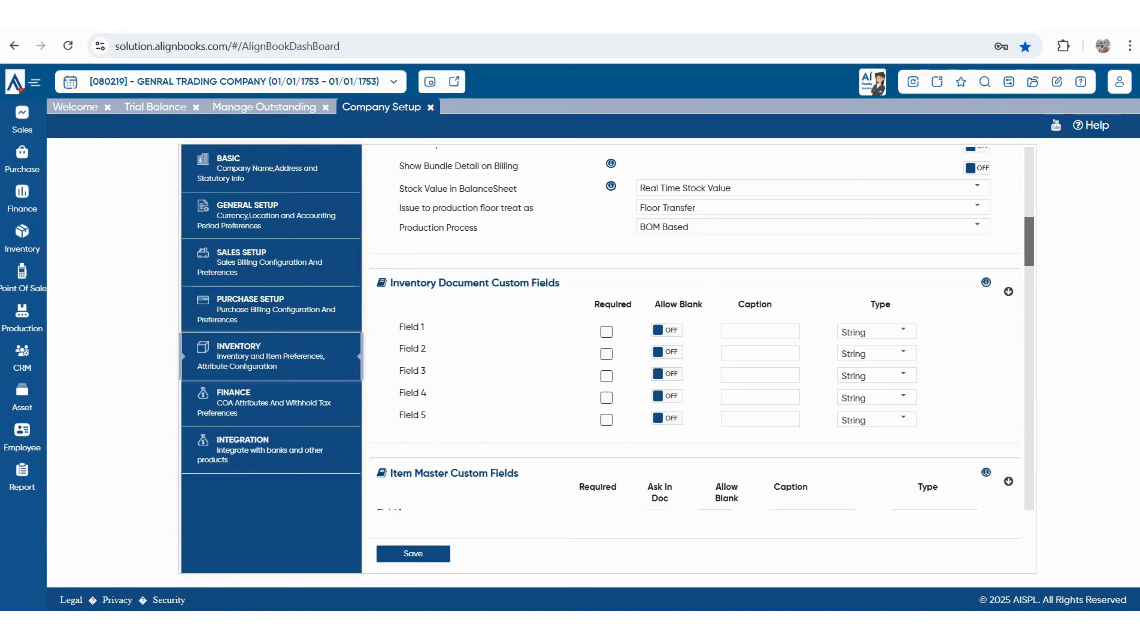
scroll(701, 329, "down", 3)
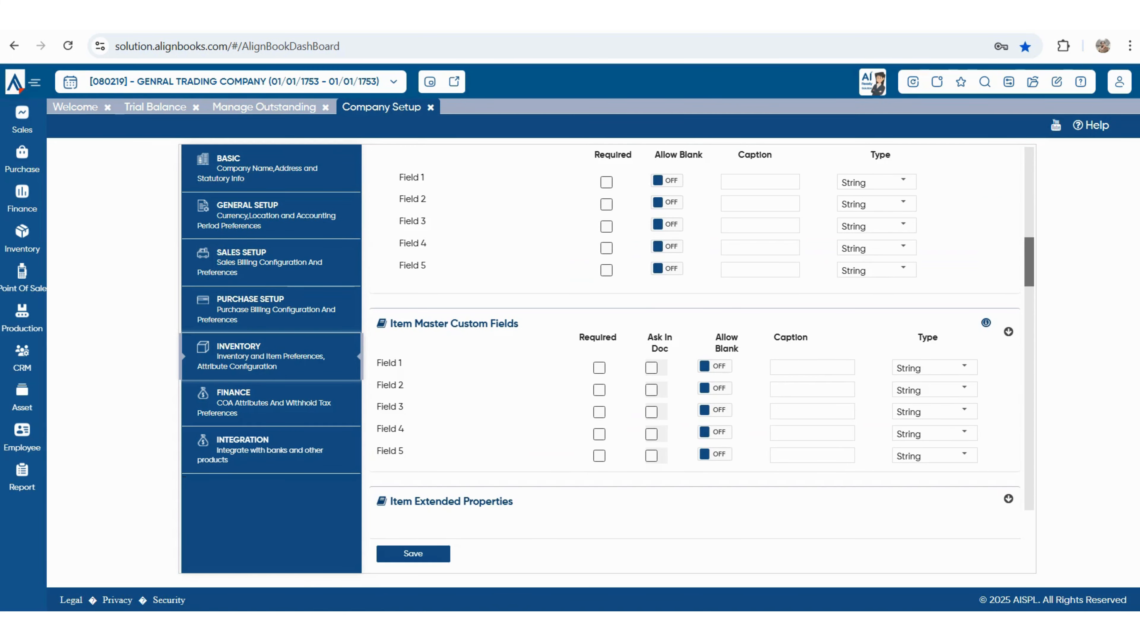
scroll(690, 359, "down", 3)
- Review the Batch wise Inventory and Check Batch Expiry In Sales settings, leaving expiry check Allowed
left_click_drag(391, 351, 514, 351)
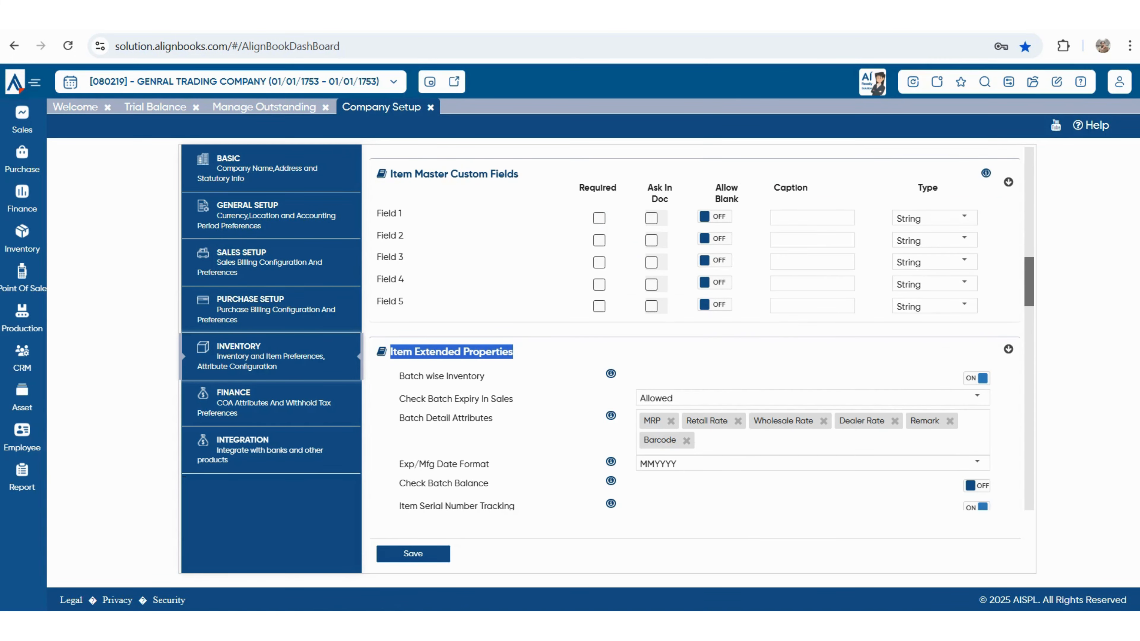
scroll(690, 359, "down", 3)
left_click_drag(404, 226, 485, 226)
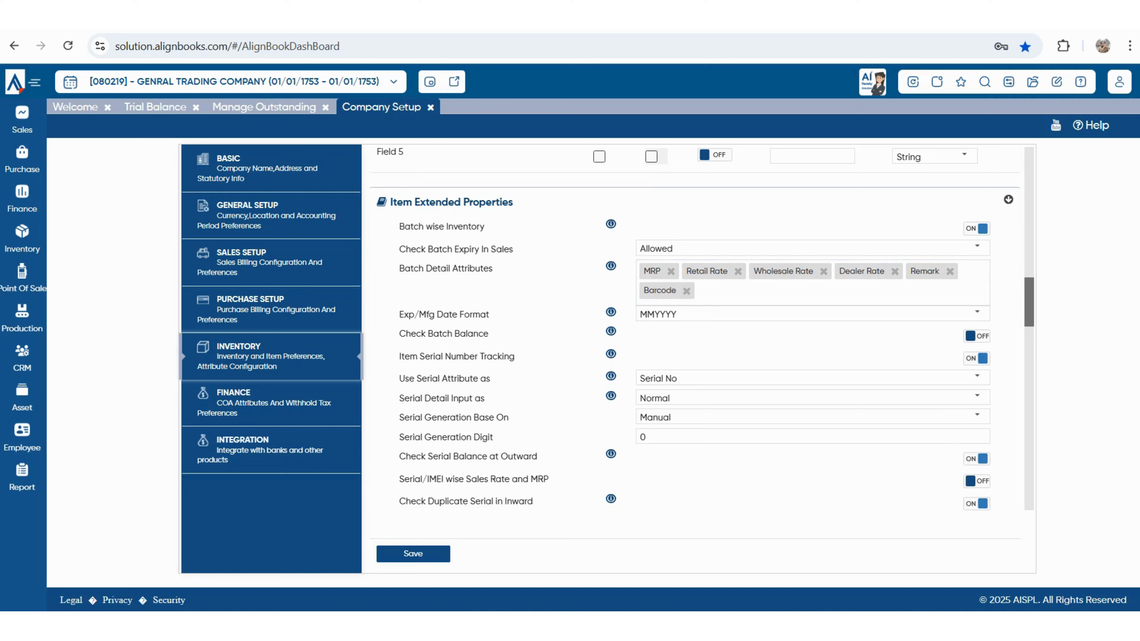
left_click_drag(398, 249, 513, 249)
left_click(977, 247)
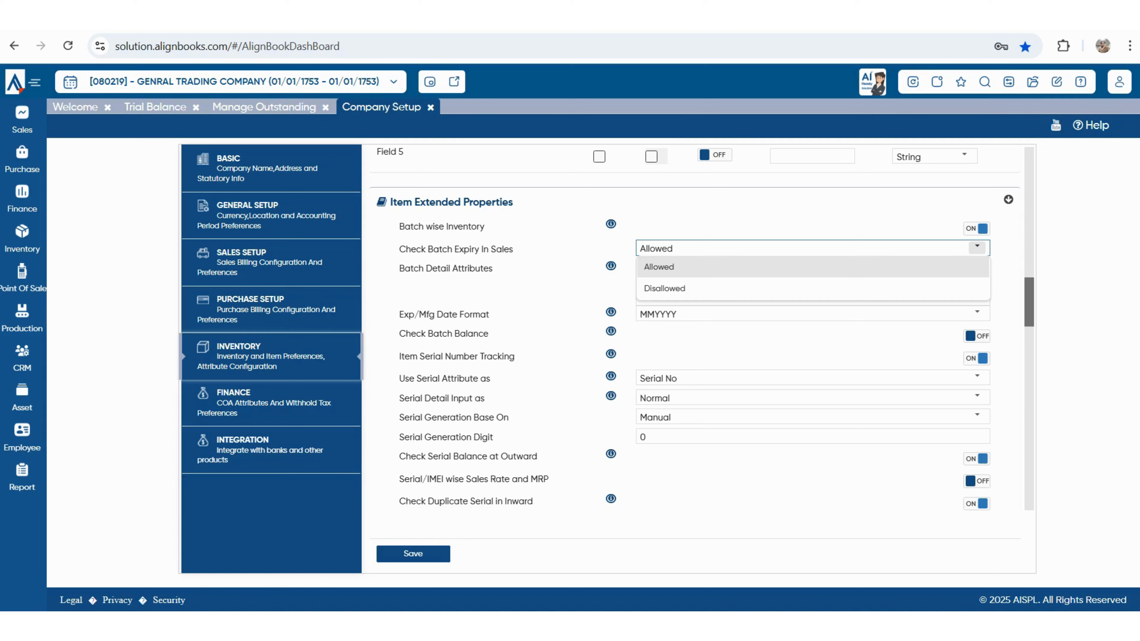
key("Escape")
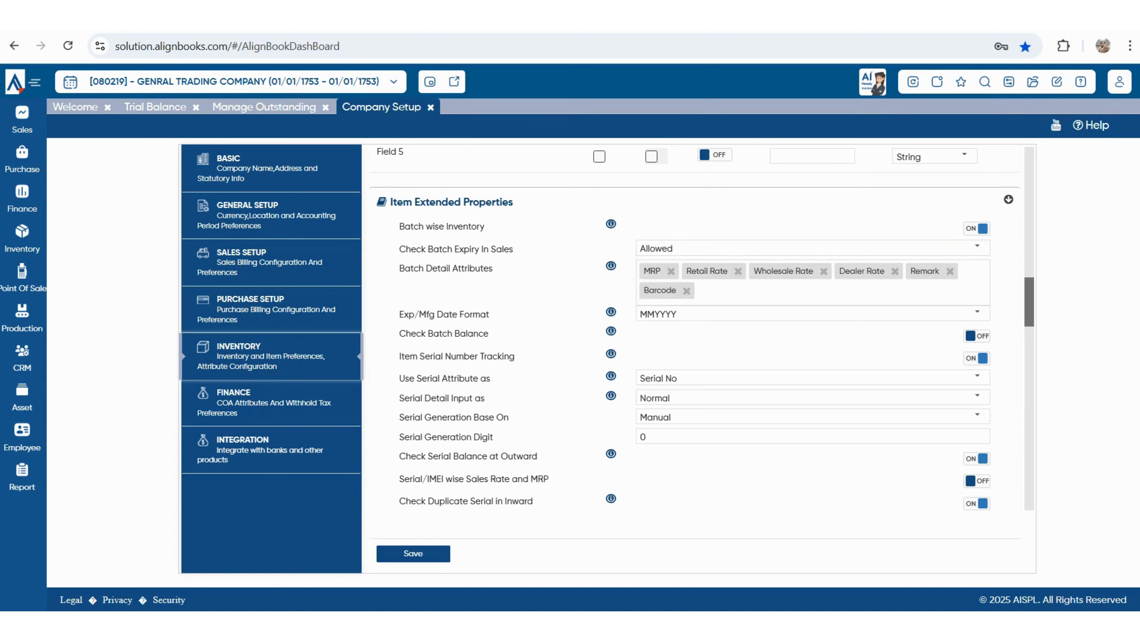
- Set batch attributes to Expiry Date and Manufacturer Date in MMYYYY, then turn off Batch wise Inventory
left_click_drag(404, 268, 493, 268)
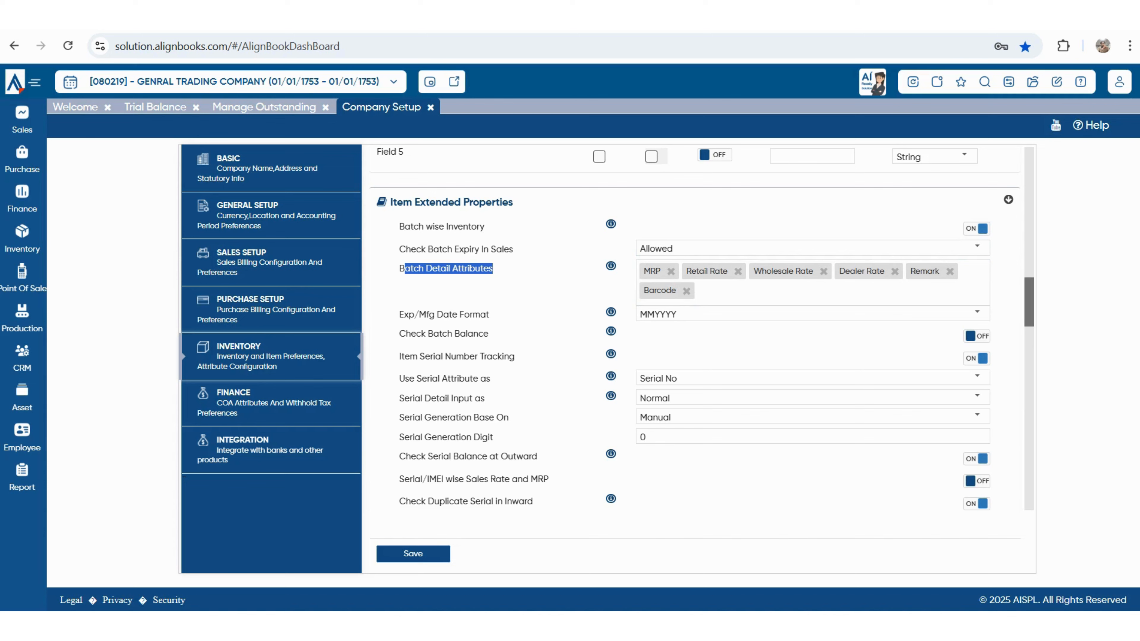
left_click(830, 291)
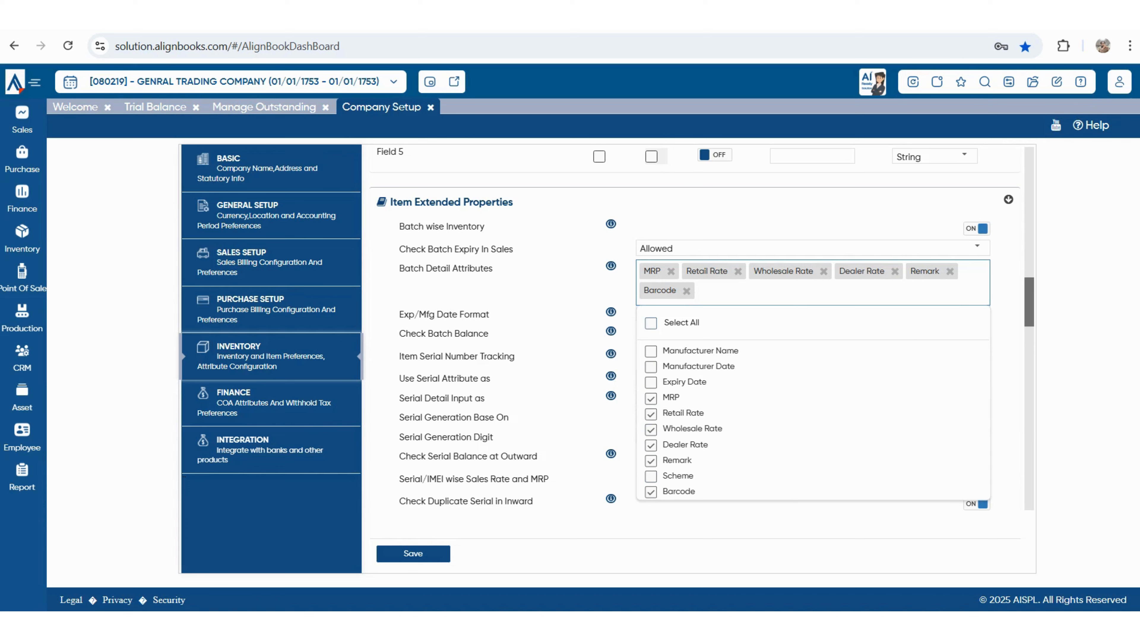
left_click(650, 322)
left_click(650, 342)
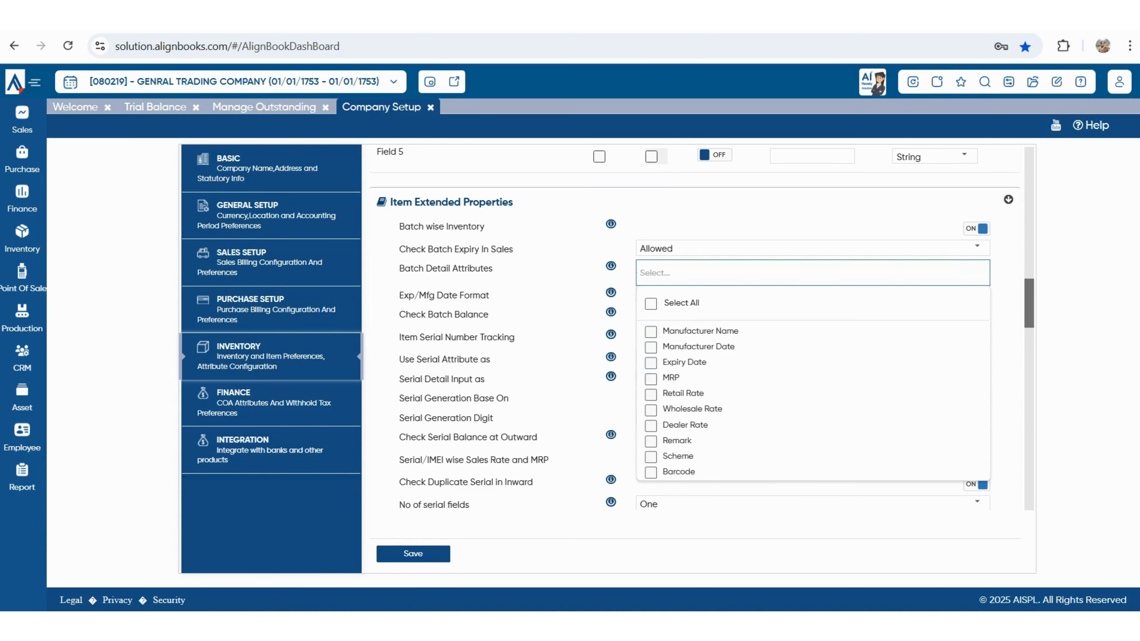
left_click(650, 362)
left_click(650, 346)
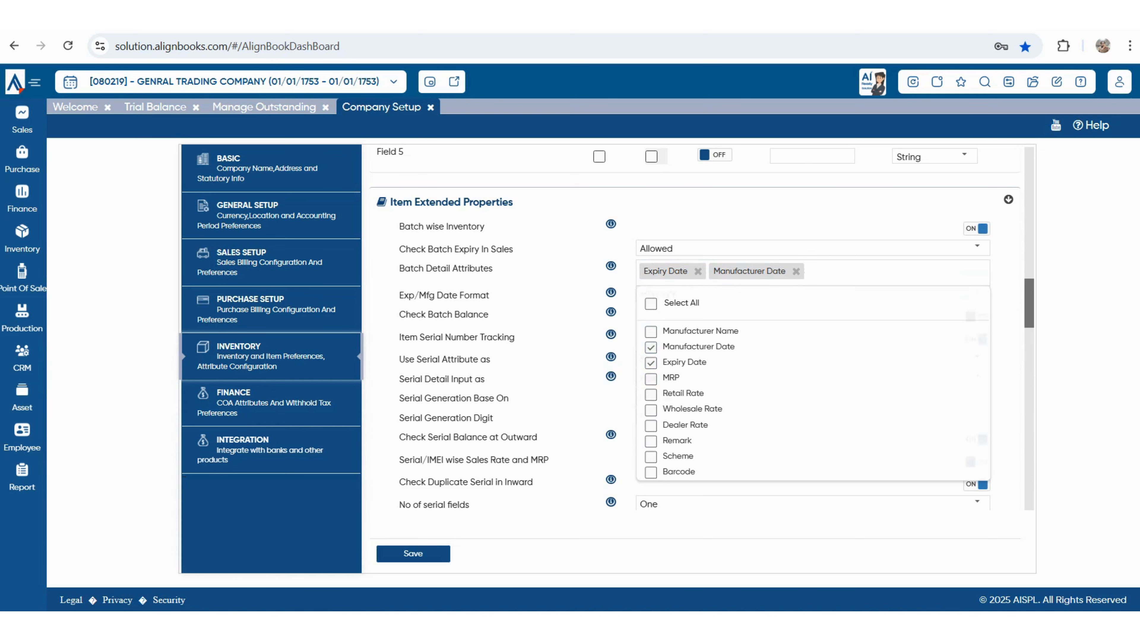
left_click(976, 292)
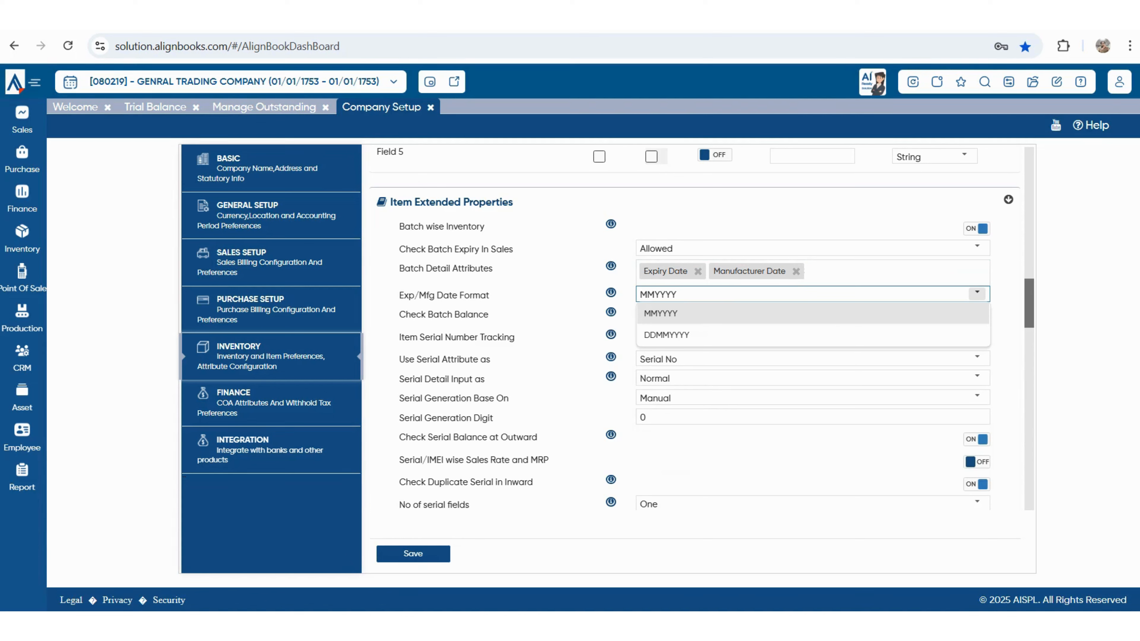
left_click(661, 313)
left_click(975, 228)
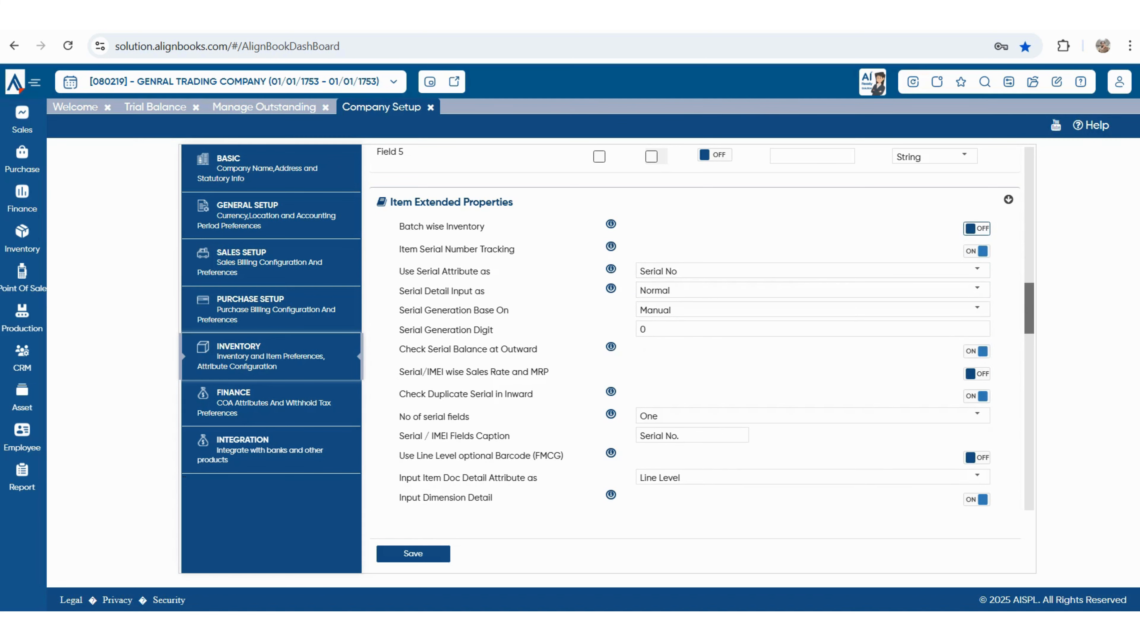
- Keep serial tracking on Serial No attribute, Normal detail input and Manual generation
triple_click(400, 248)
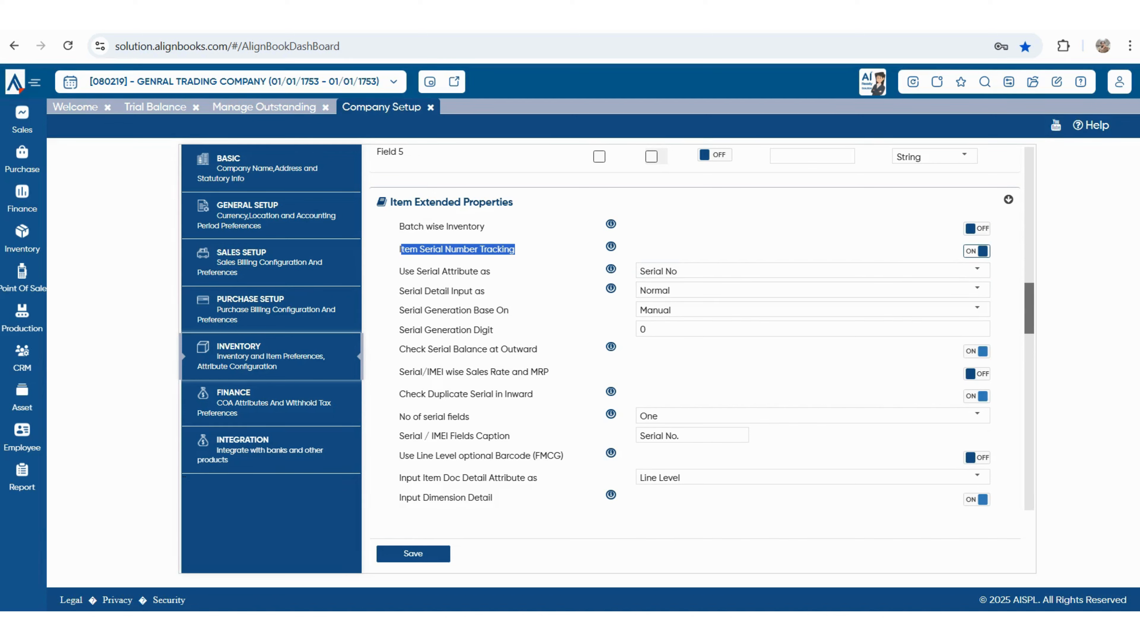
left_click(977, 270)
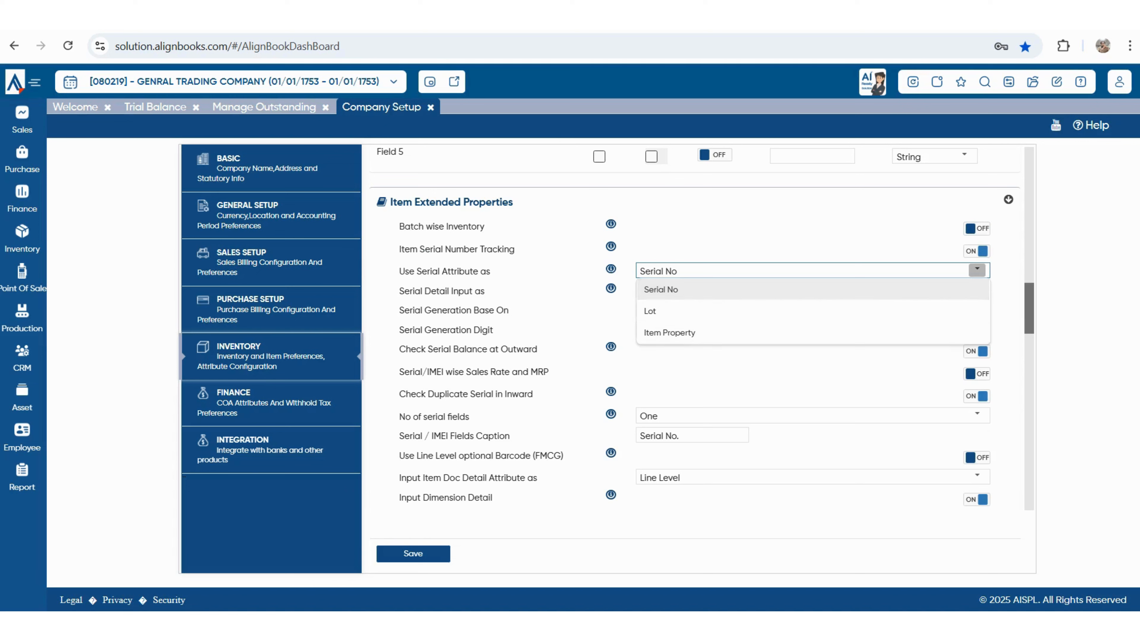
left_click(660, 290)
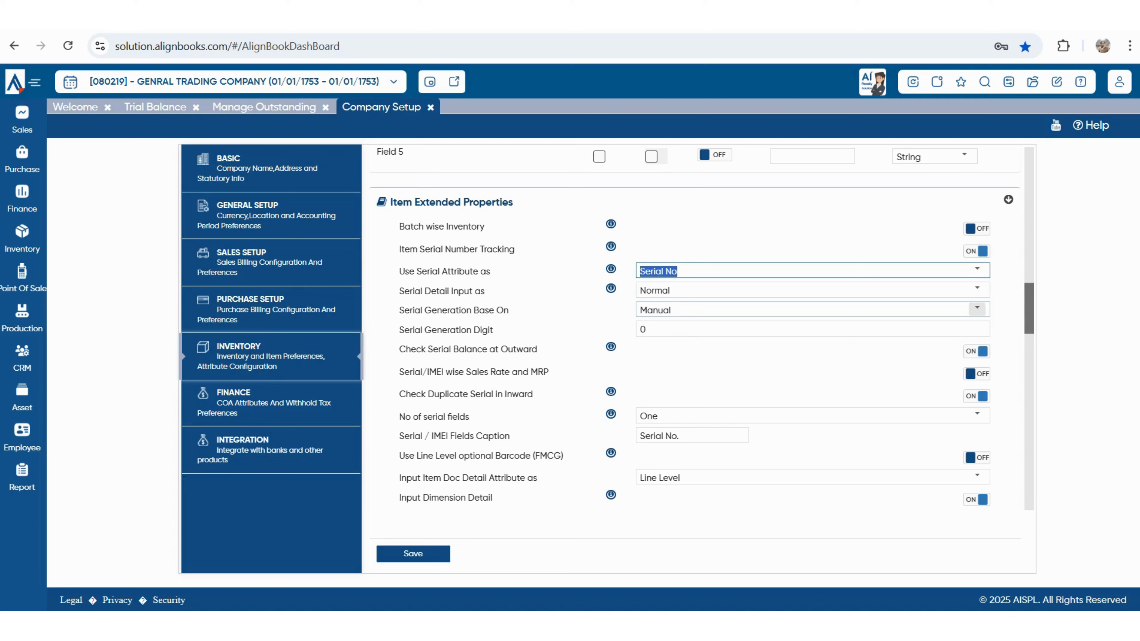
left_click_drag(404, 291, 485, 291)
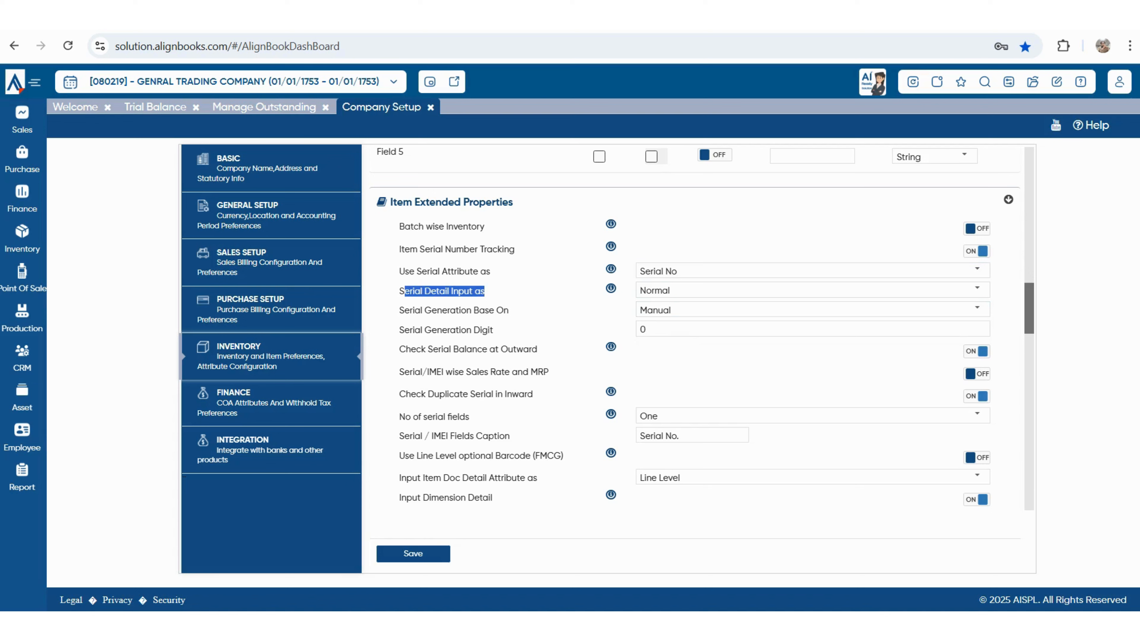
left_click(977, 288)
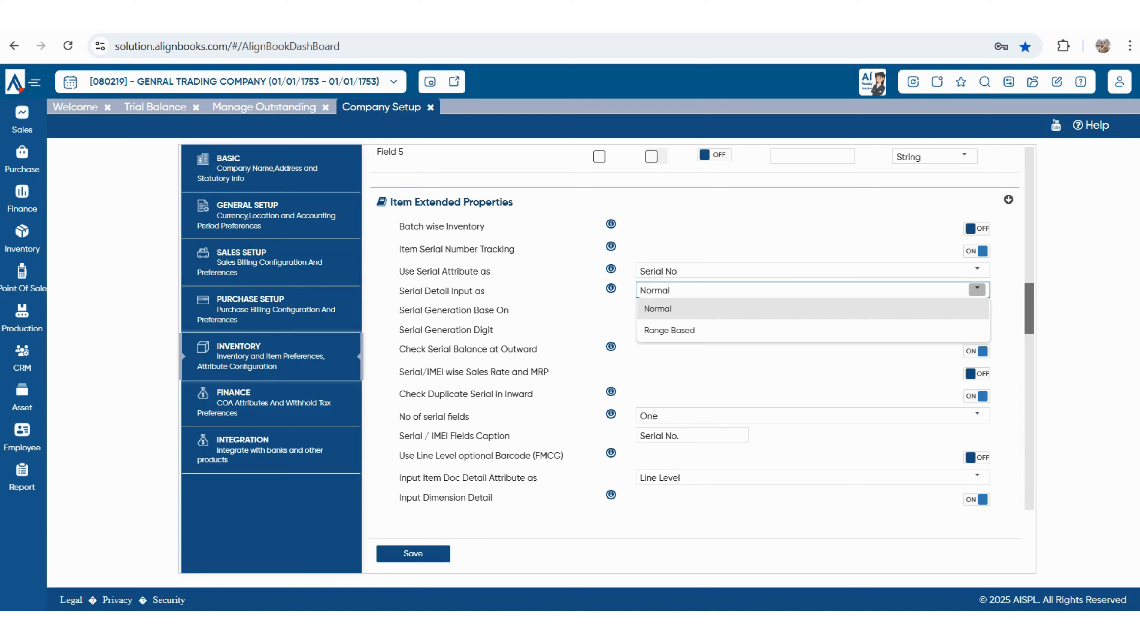
left_click(718, 309)
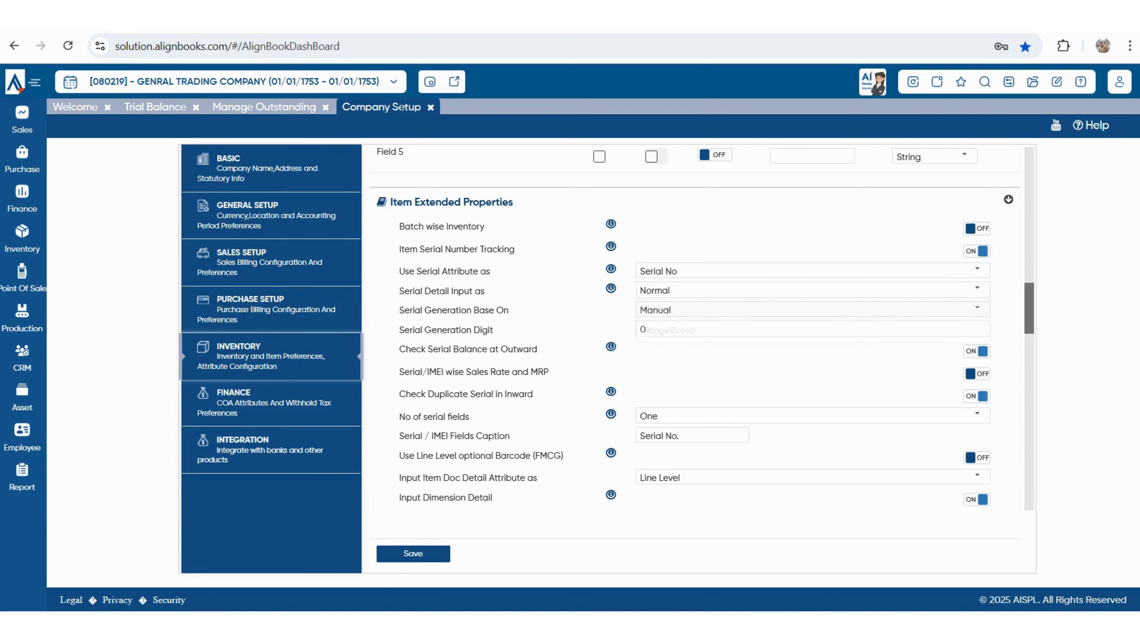
left_click_drag(401, 311, 509, 311)
left_click(976, 308)
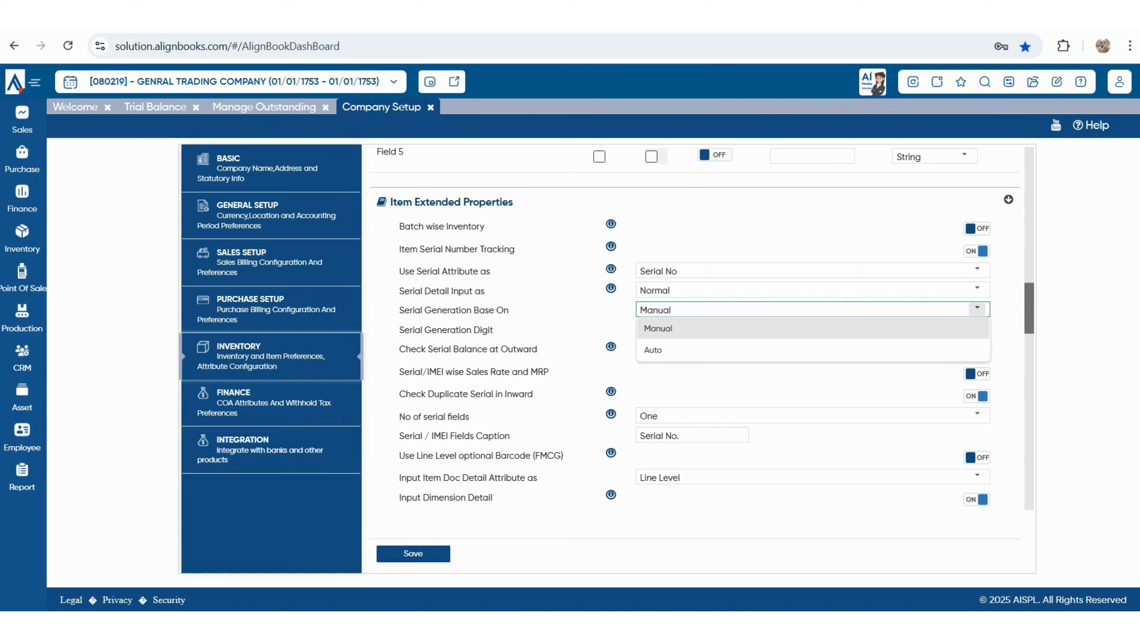
left_click(976, 309)
- Set Serial Generation Digit to 6 and review the outward balance, sales rate and duplicate-serial settings
left_click_drag(399, 330, 493, 330)
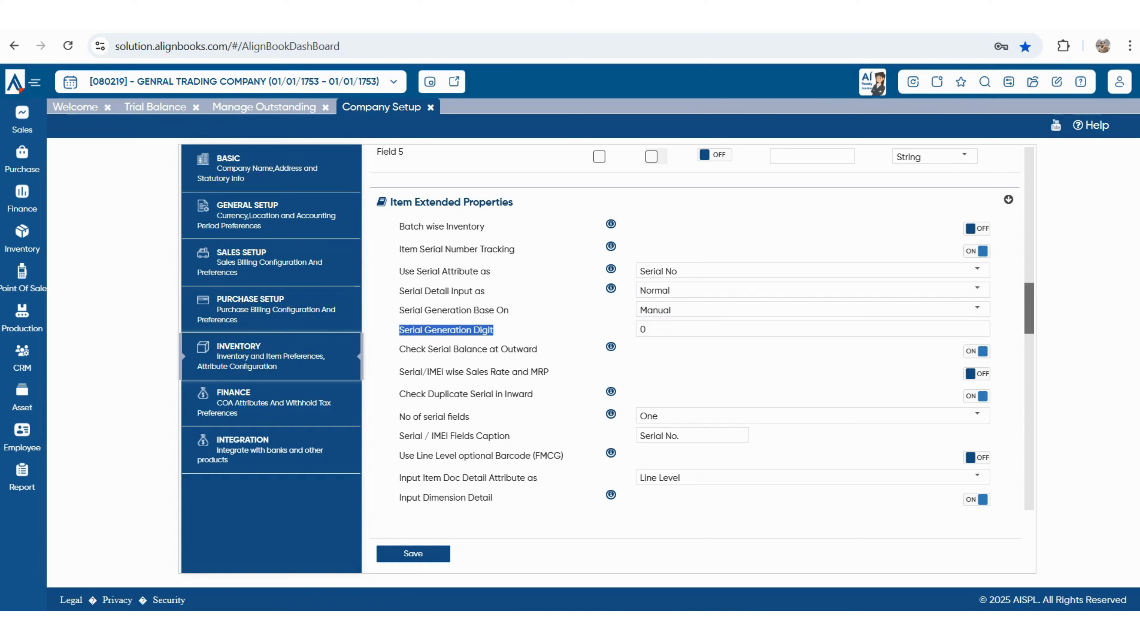
double_click(643, 329)
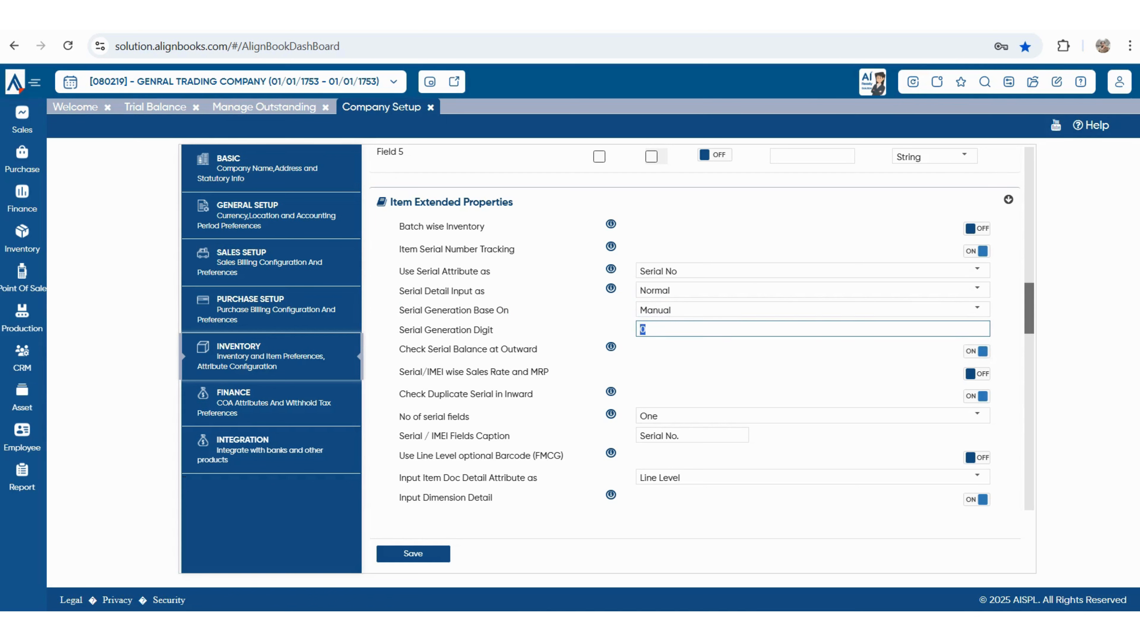
type("6")
key("Tab")
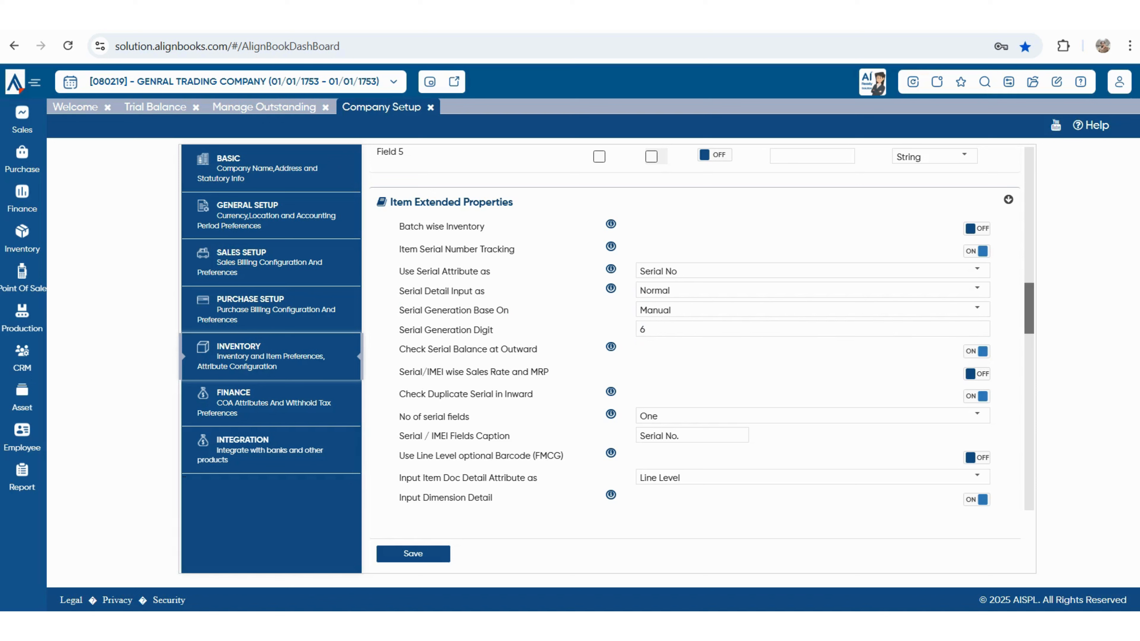
left_click_drag(406, 349, 537, 348)
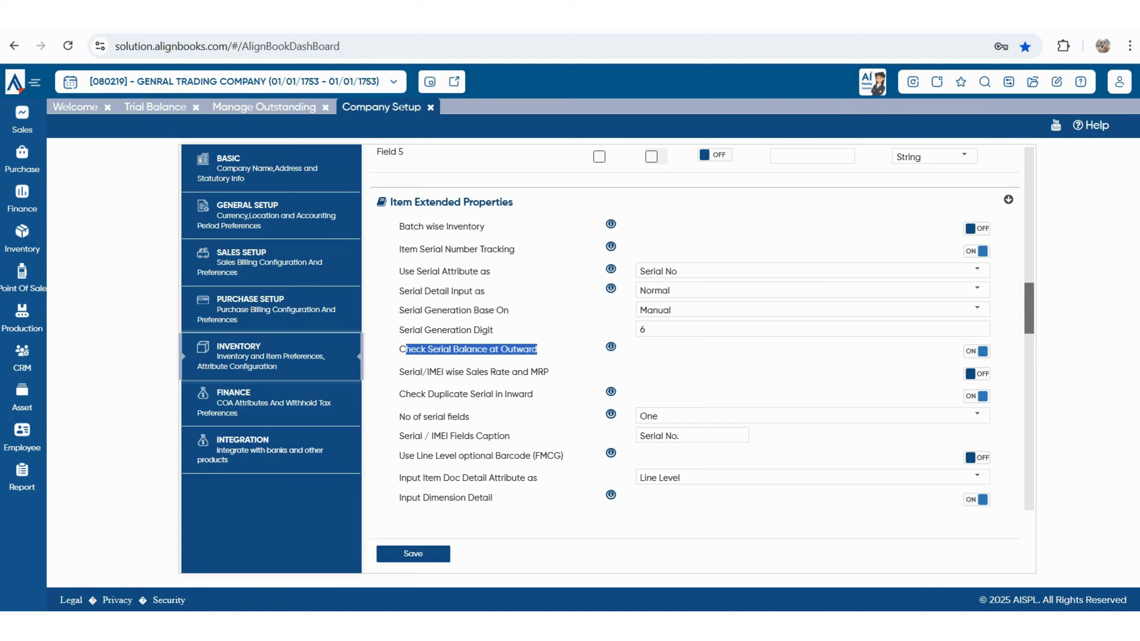
left_click_drag(409, 371, 523, 372)
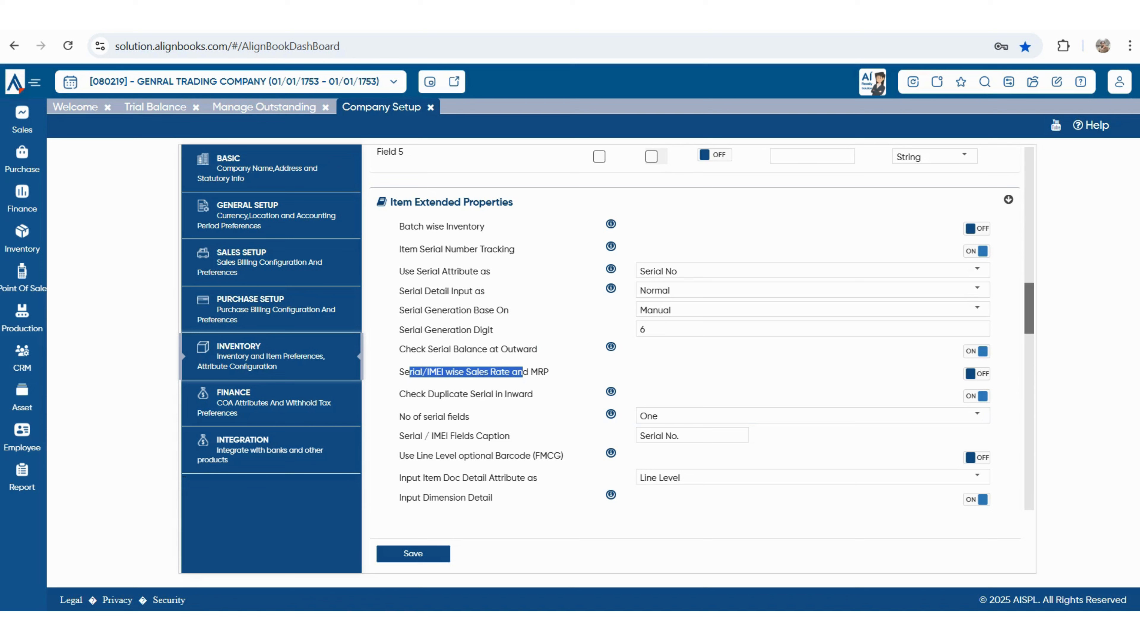
left_click(523, 372)
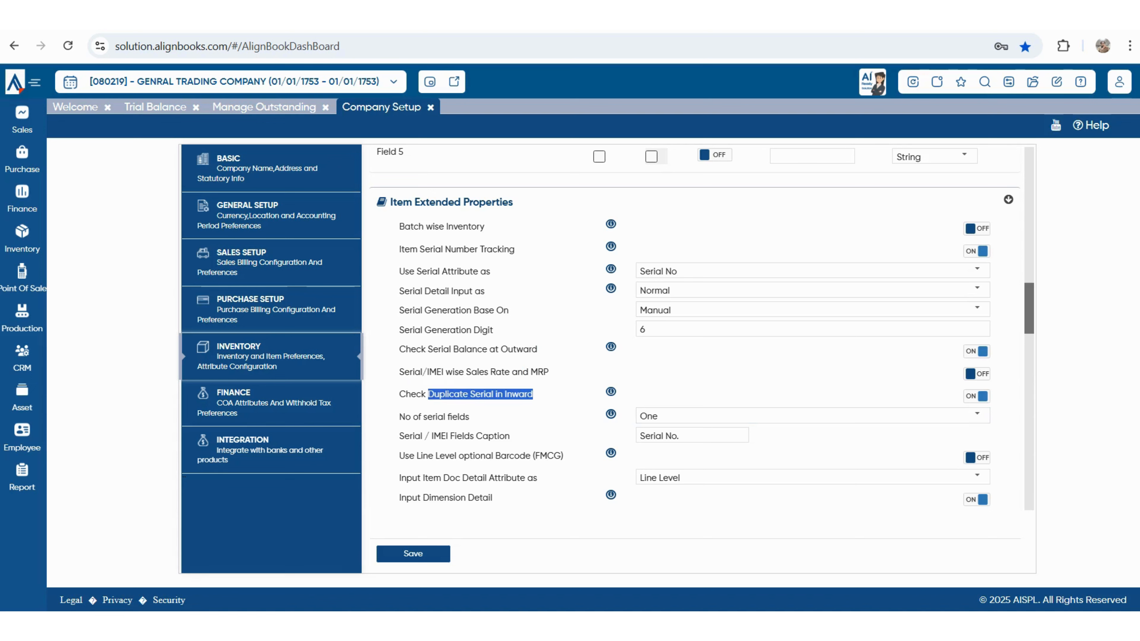
left_click(494, 394)
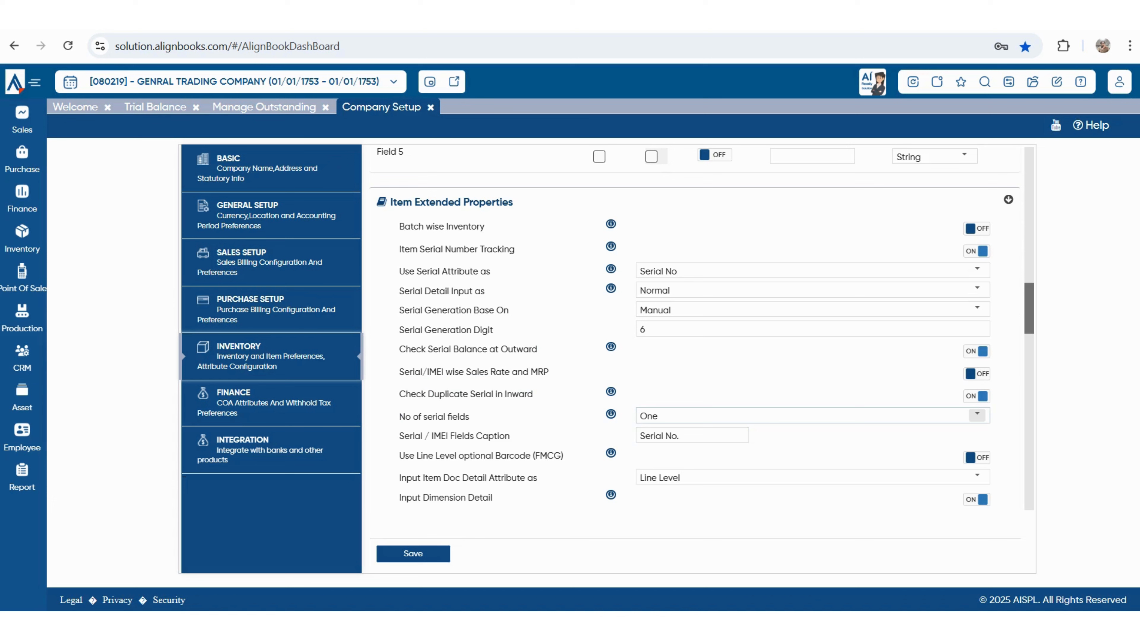
left_click(977, 414)
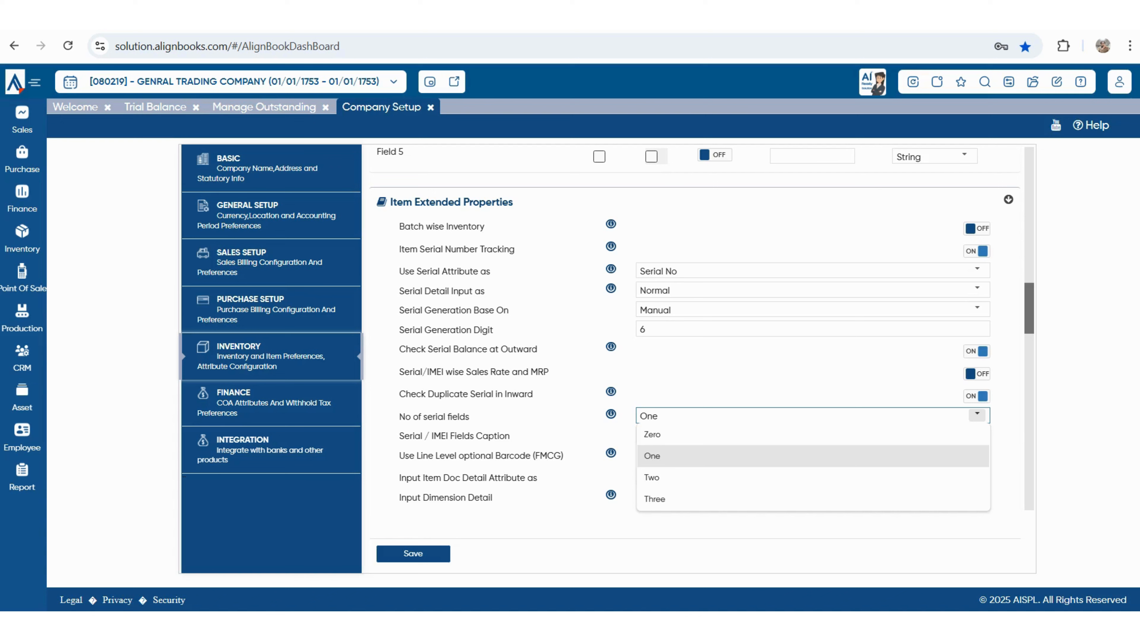
- Change No of serial fields from One to Two and check the Serial / IMEI caption boxes
key("Down")
key("Return")
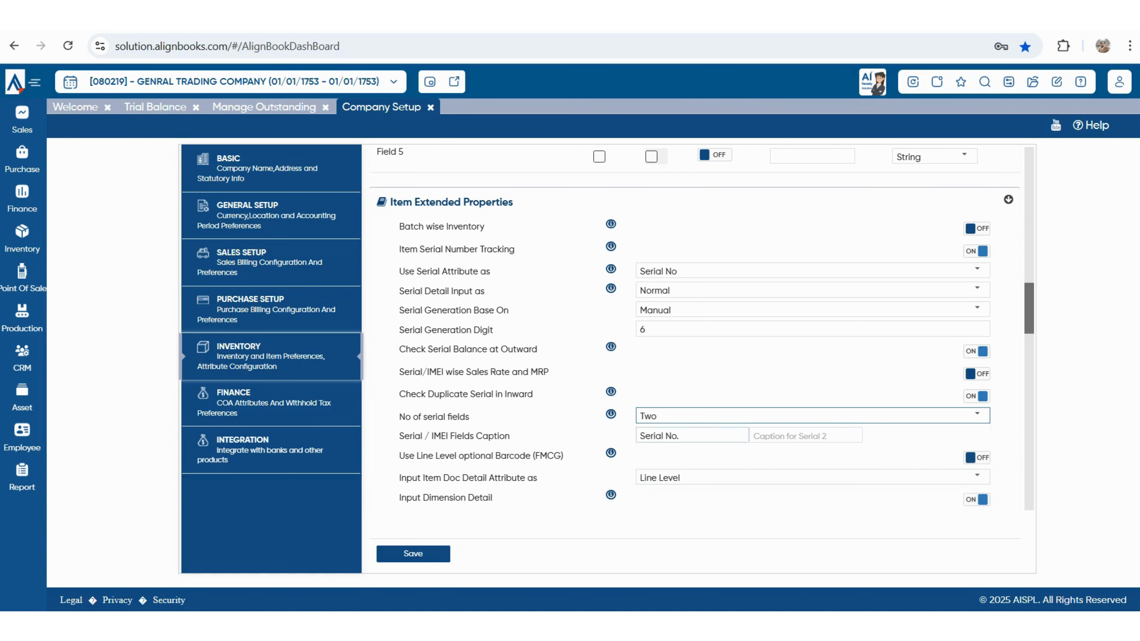
left_click(691, 436)
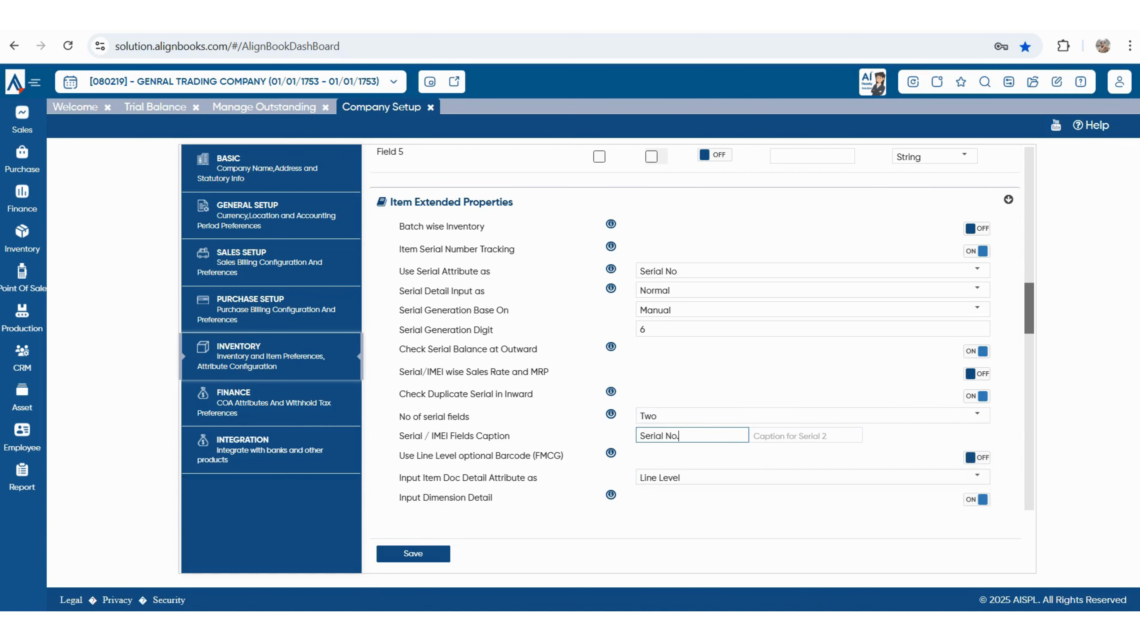
key("shift+Left")
key("shift+Left")
key("shift+Left")
key("shift+Left")
key("shift+Left")
key("shift+Left")
key("shift+Left")
key("shift+Left")
key("shift+Left")
key("shift+Left")
left_click_drag(398, 456, 547, 455)
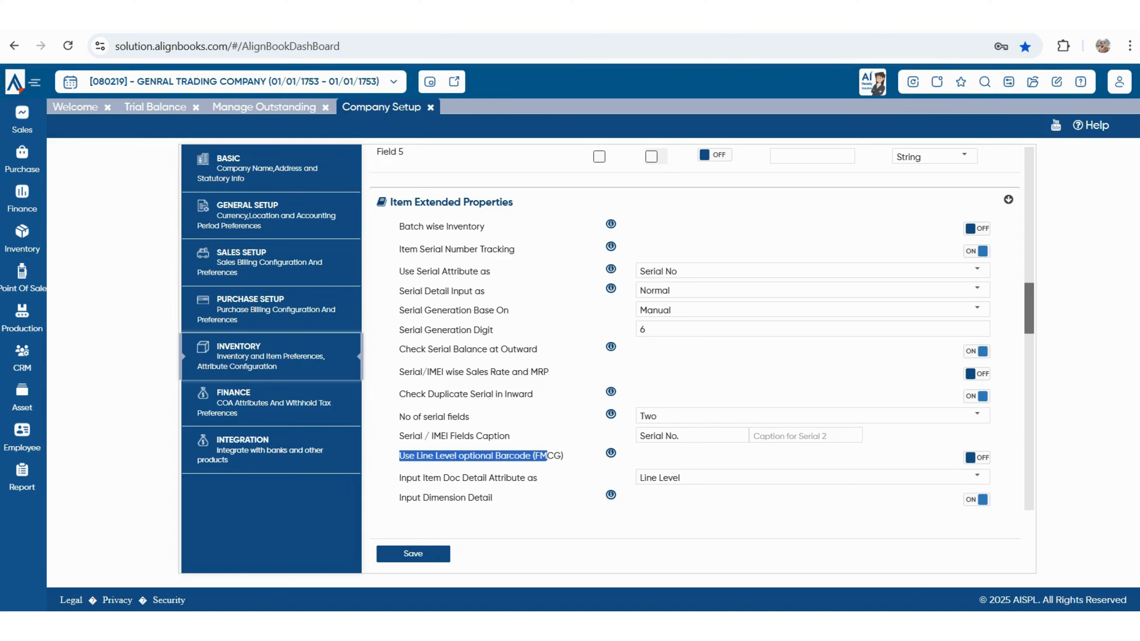
scroll(701, 329, "down", 2)
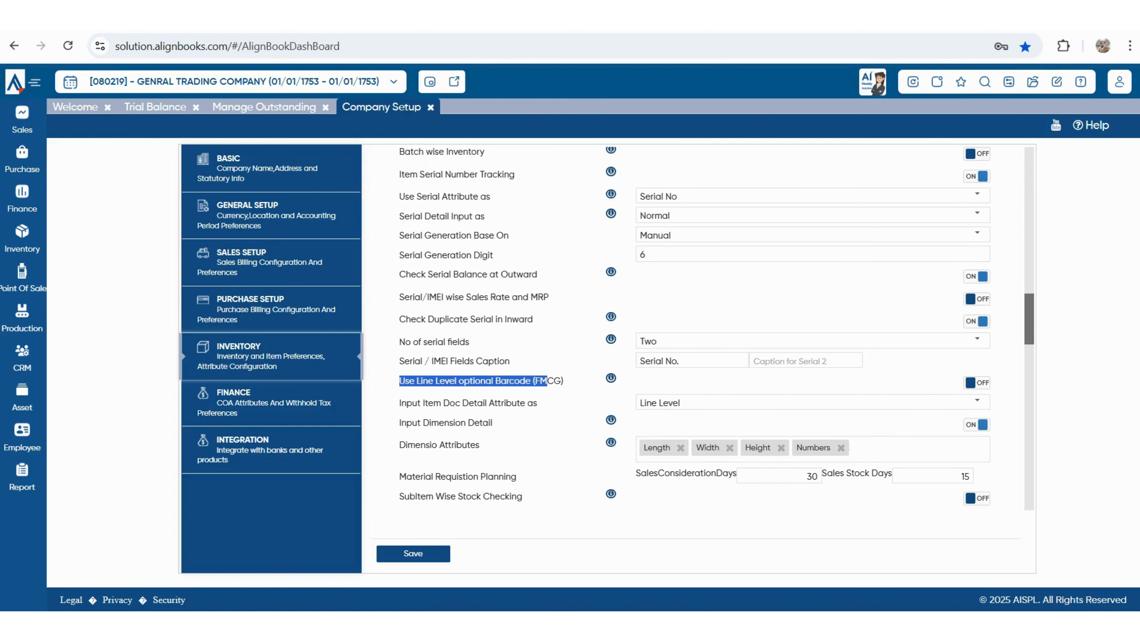
scroll(702, 329, "up", 2)
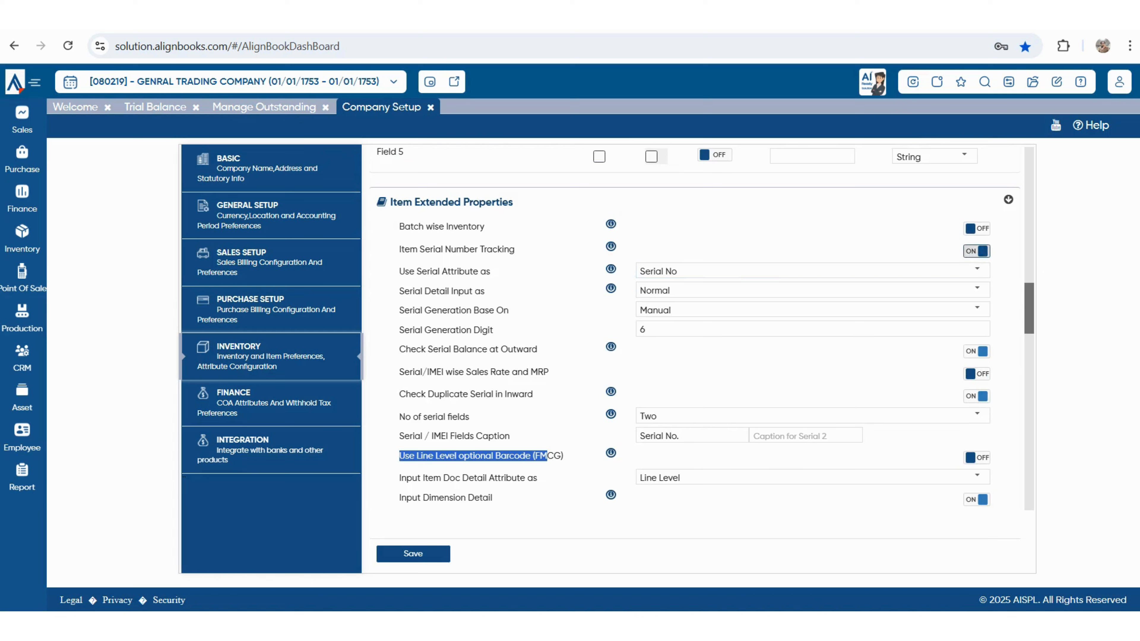
- Turn off Item Serial Number Tracking and keep Input Item Doc Detail Attribute at Line Level
left_click(976, 251)
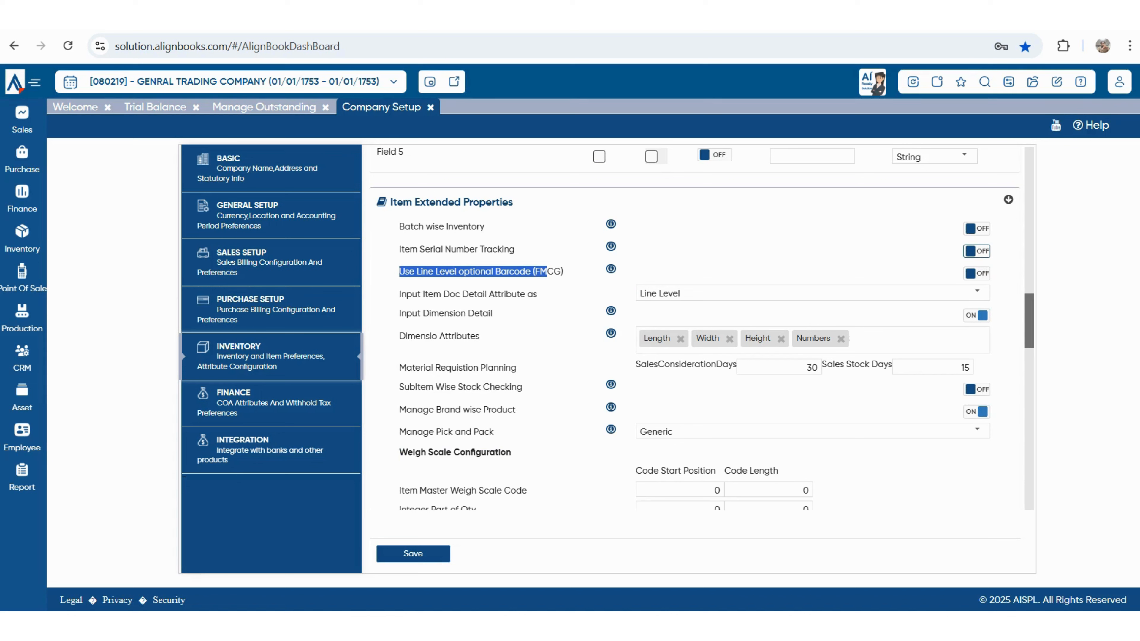
left_click(976, 273)
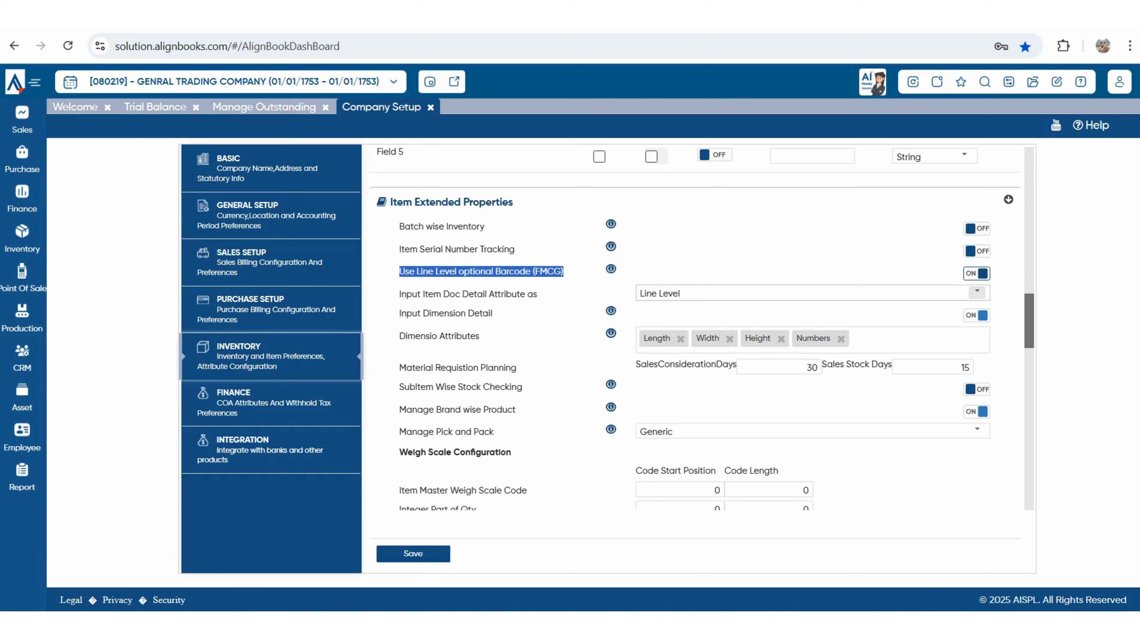
left_click(976, 293)
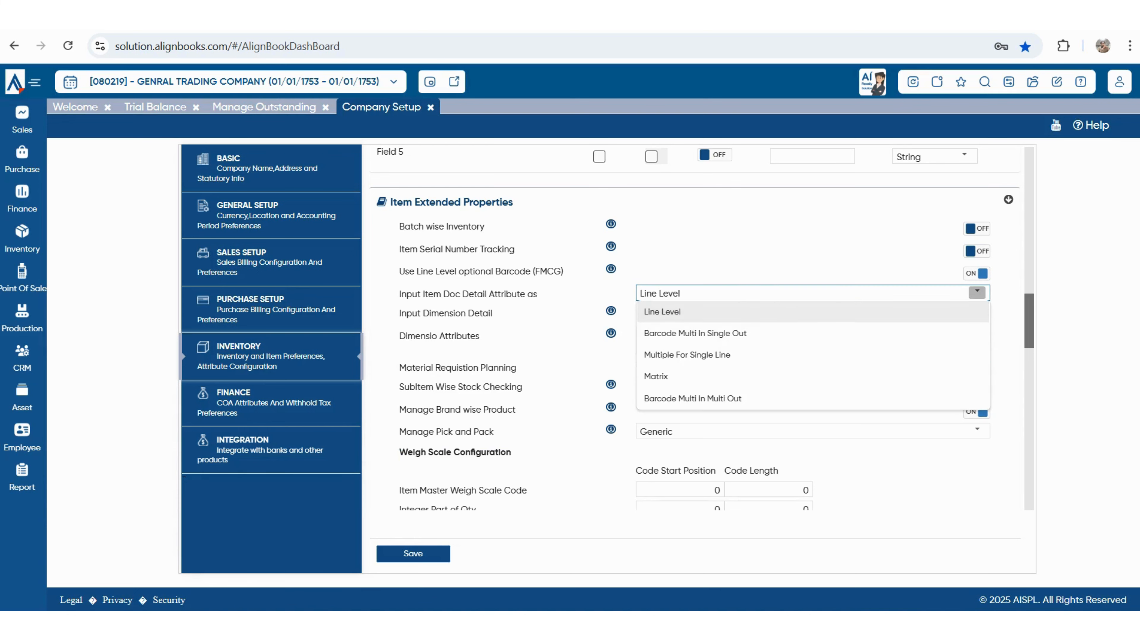
left_click(673, 311)
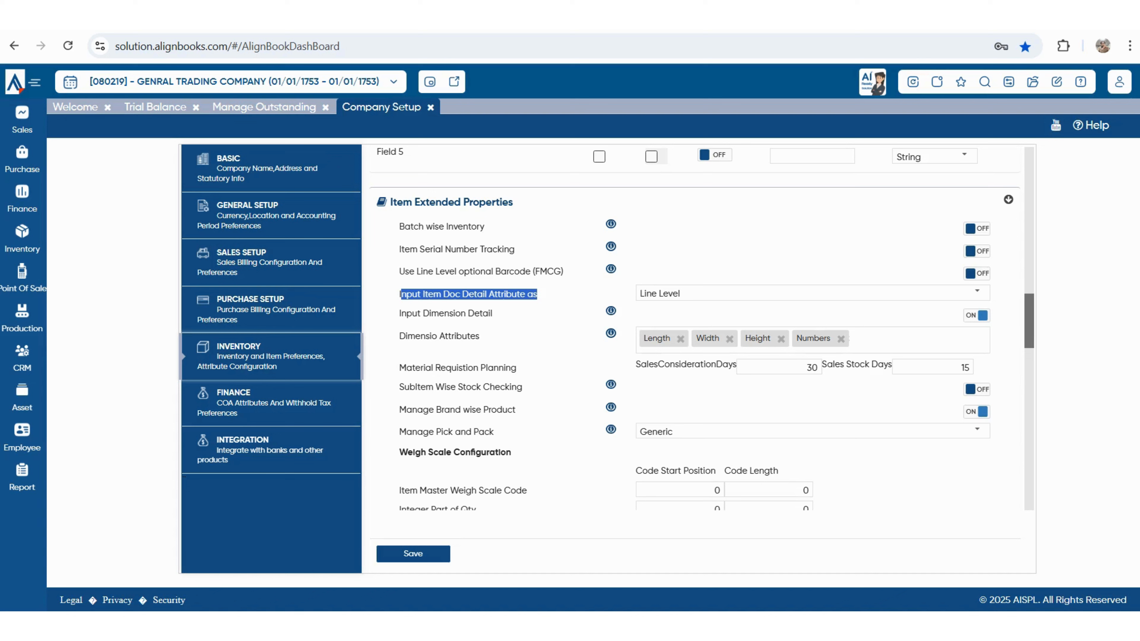
left_click(803, 293)
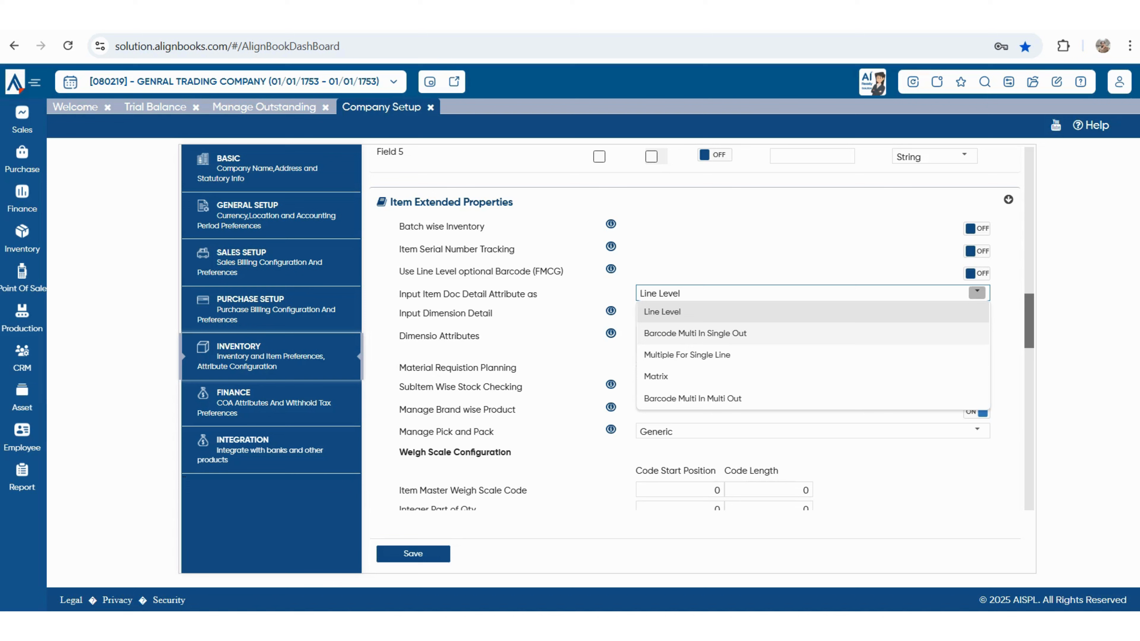
double_click(445, 313)
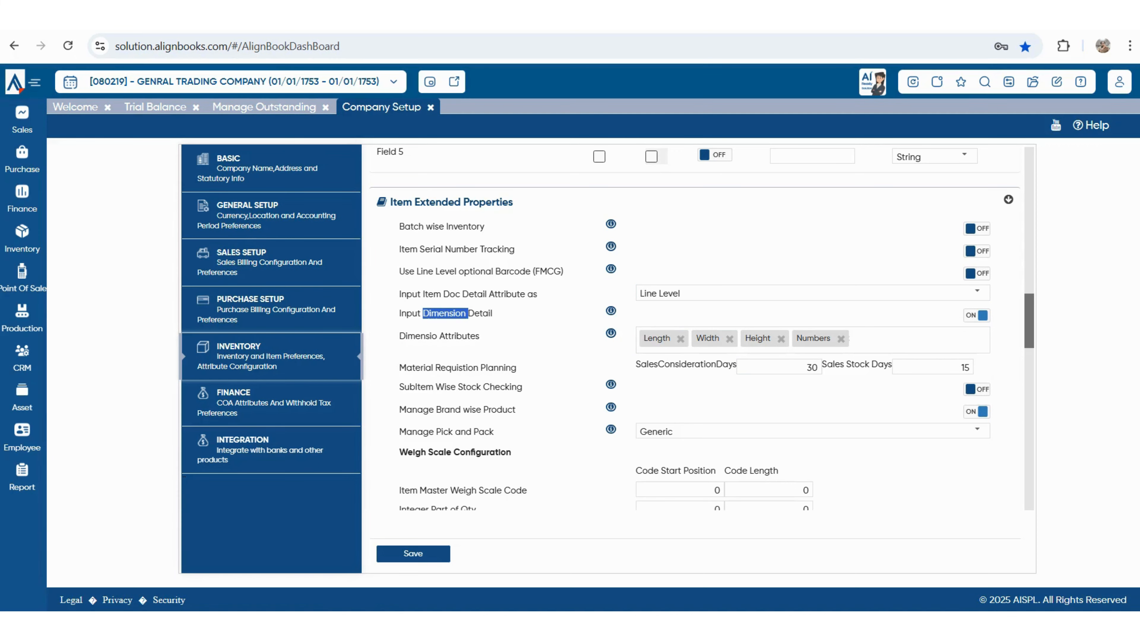
- Turn off Input Dimension Detail so the dimension attributes row disappears
left_click_drag(423, 312, 466, 313)
key("Tab")
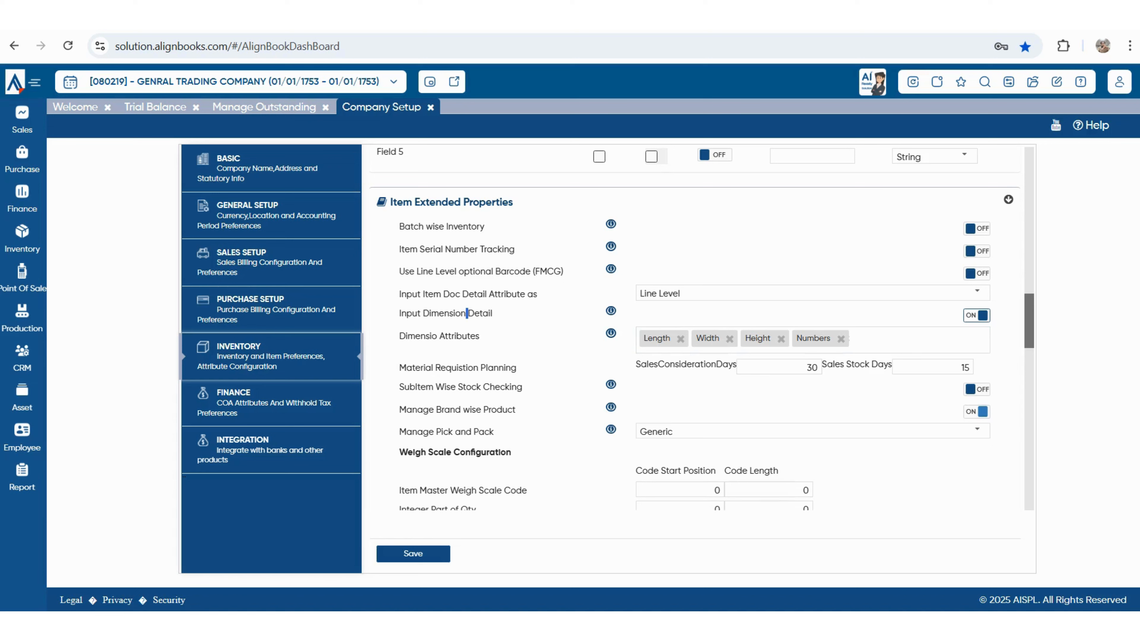
key("Tab")
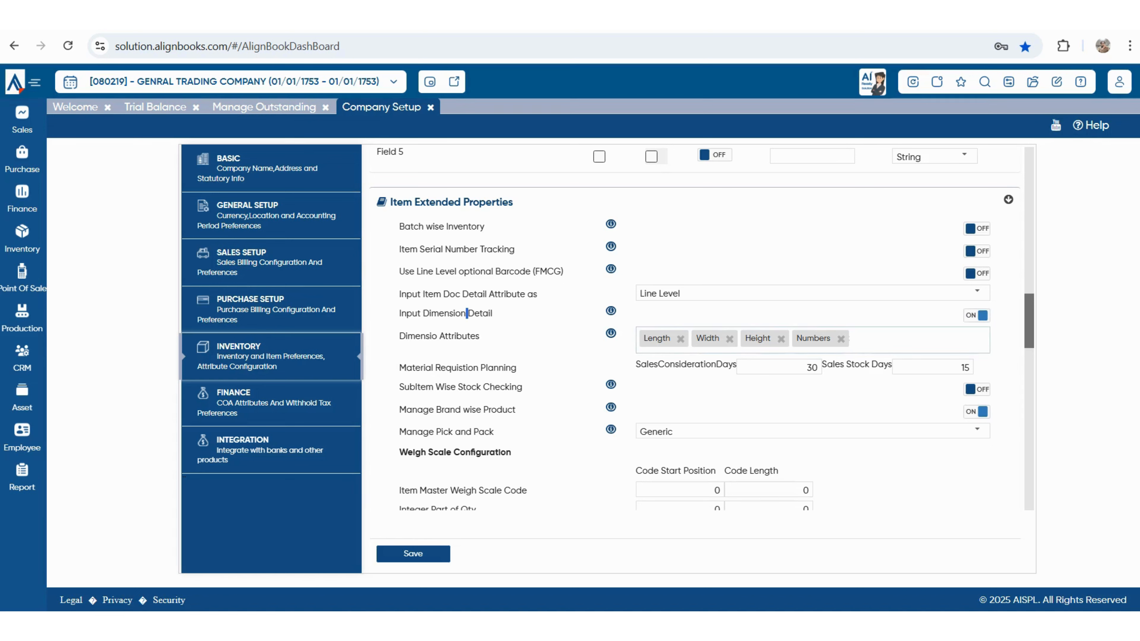
key("shift+Tab")
key("space")
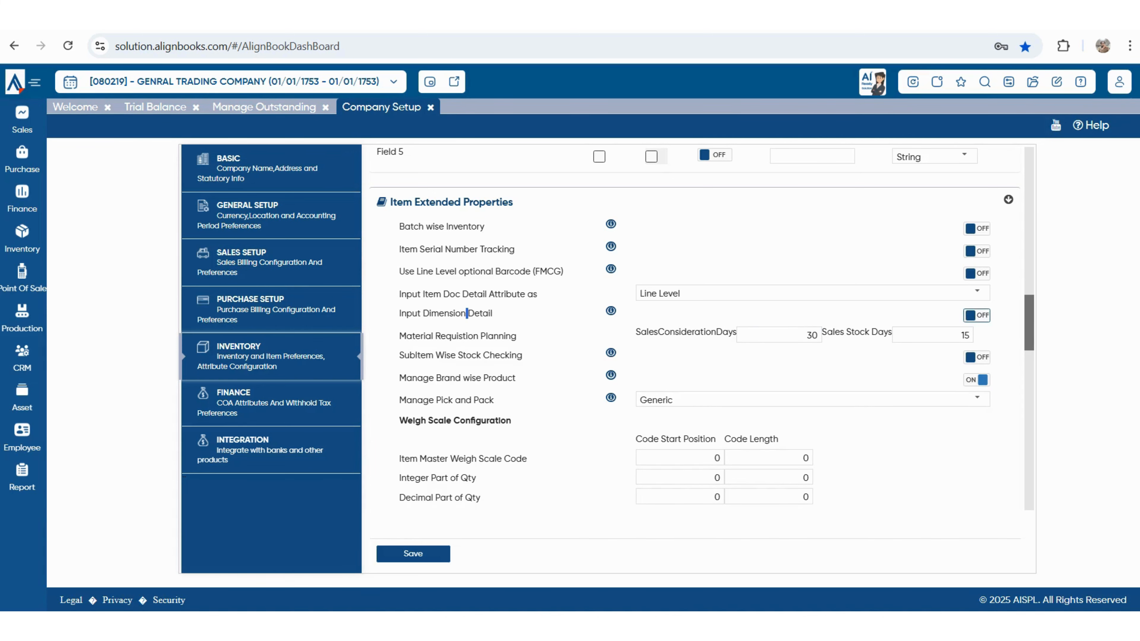
- Review Material Requisition Planning (30 sales consideration days, 15 sales stock days), sub-item and brand settings
left_click_drag(406, 335, 516, 336)
left_click_drag(636, 332, 736, 332)
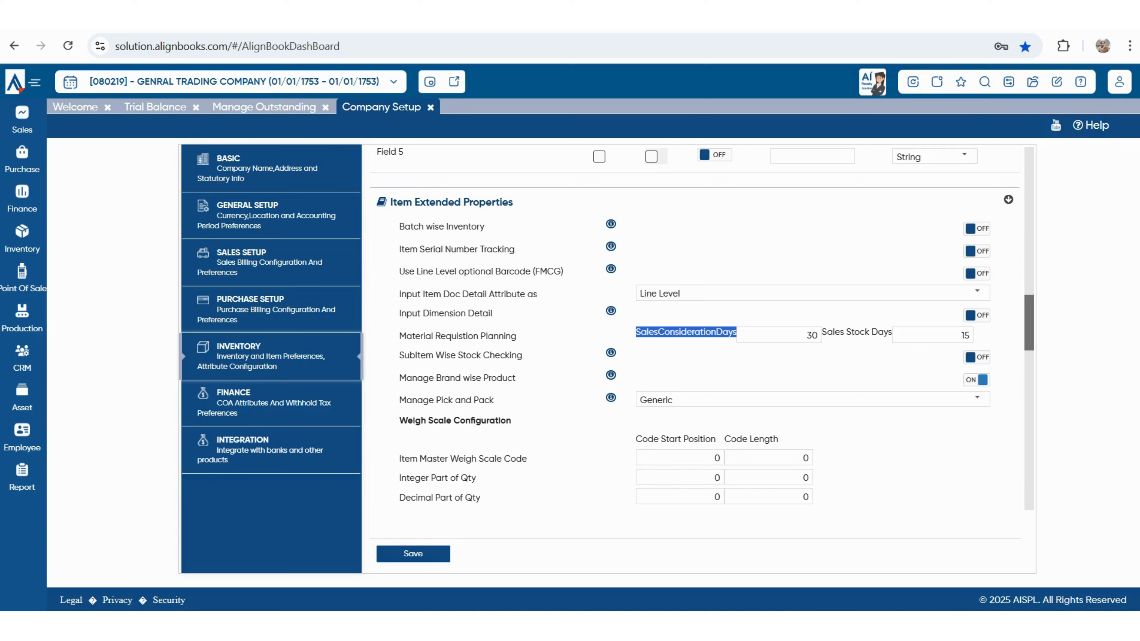
left_click(779, 335)
double_click(811, 335)
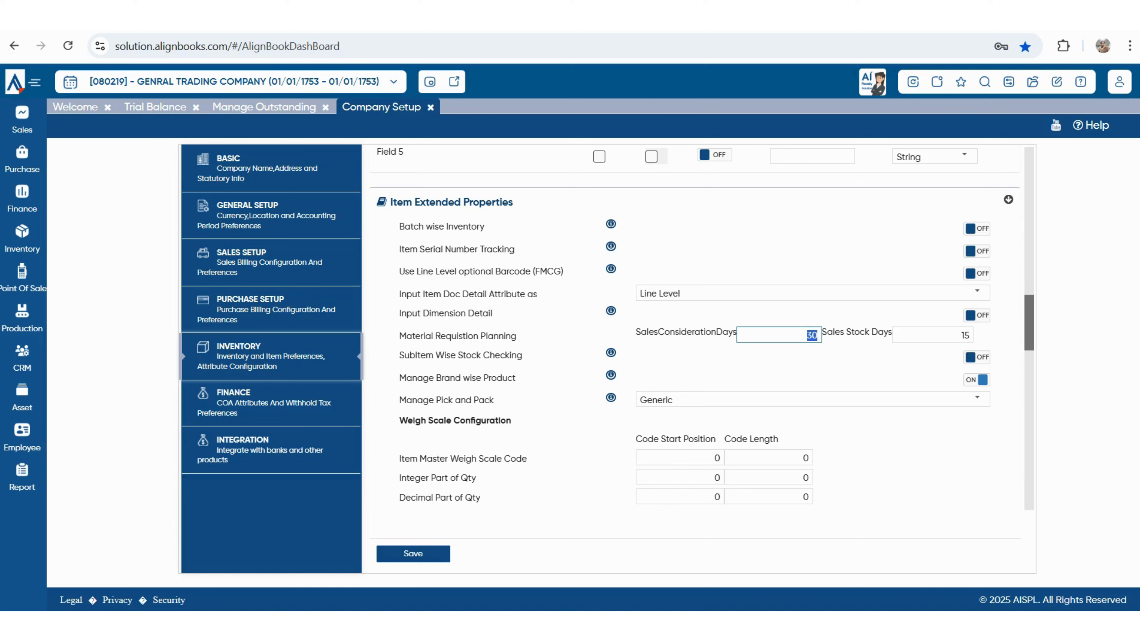
left_click(806, 335)
double_click(964, 335)
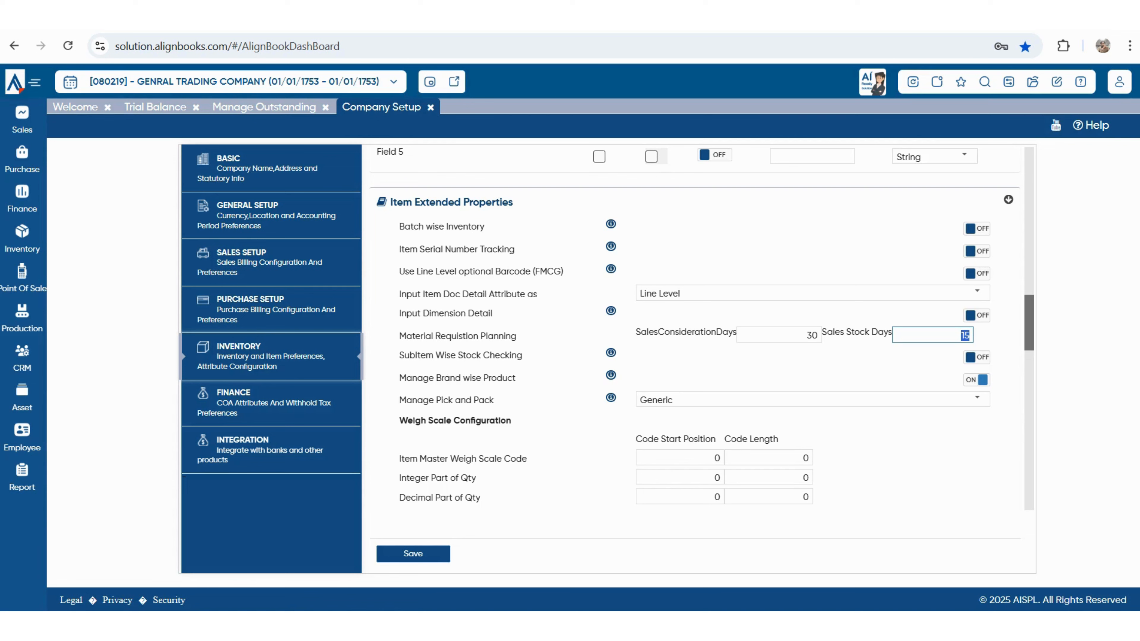
left_click_drag(446, 355, 523, 355)
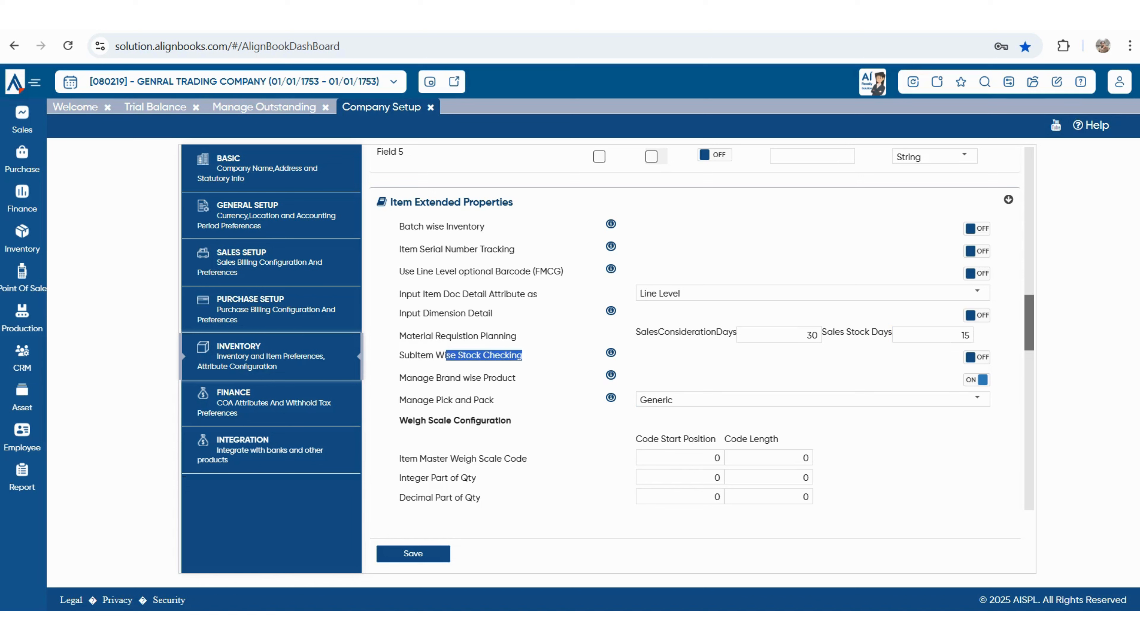
left_click_drag(429, 378, 515, 378)
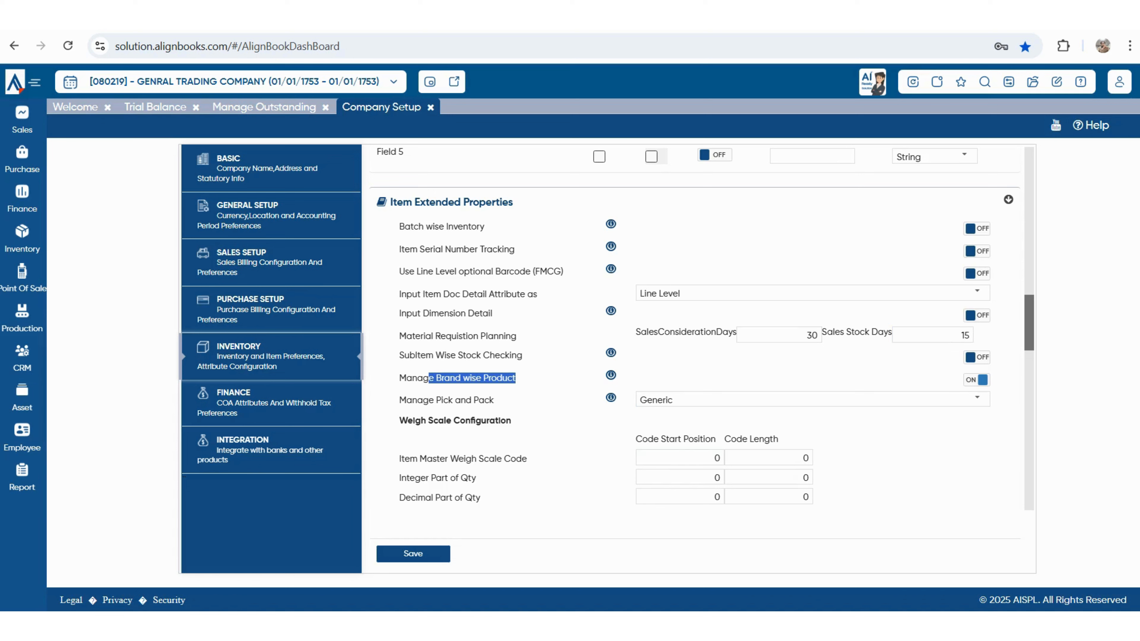
- Keep Manage Pick and Pack at Generic and review Weigh Scale Configuration and Item Document Attribute
left_click_drag(399, 399, 494, 400)
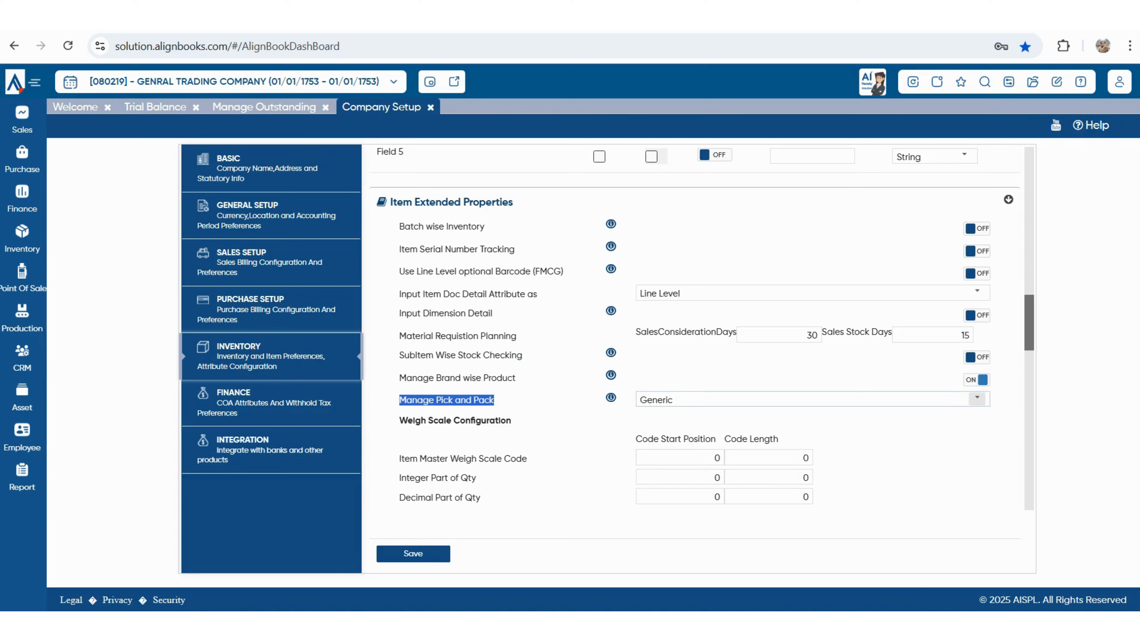
left_click(808, 399)
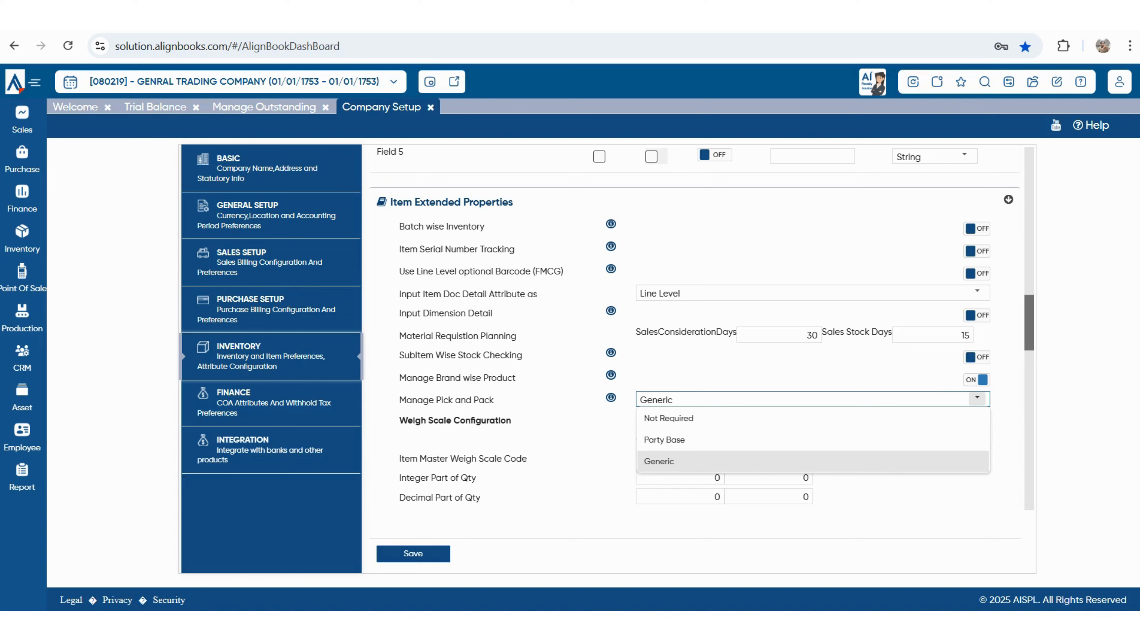
scroll(695, 359, "down", 3)
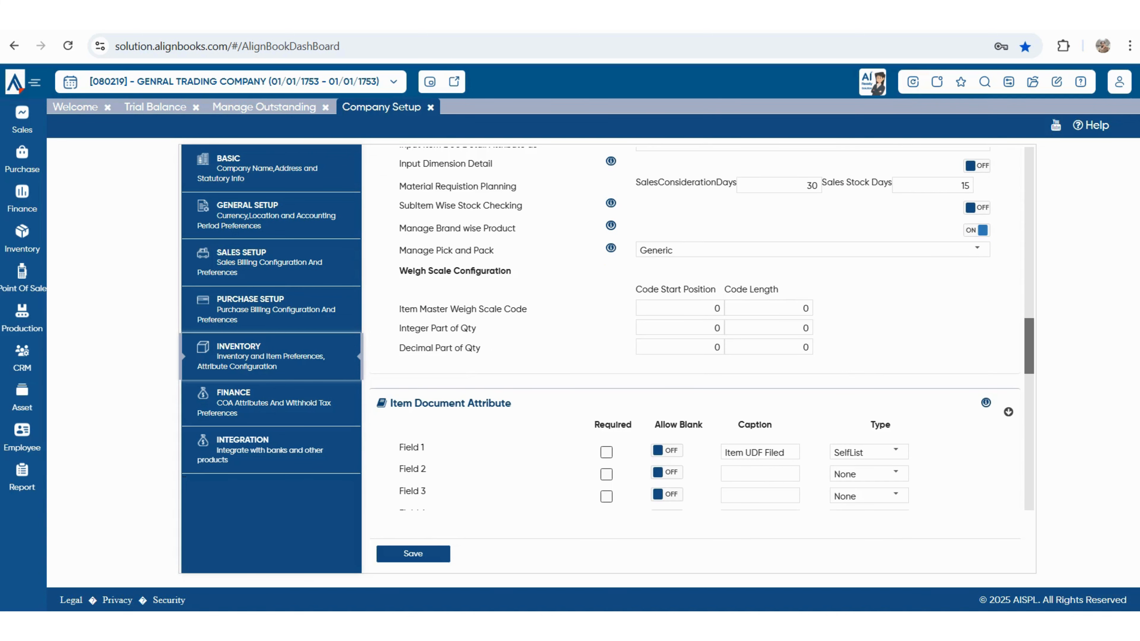
left_click_drag(407, 270, 511, 270)
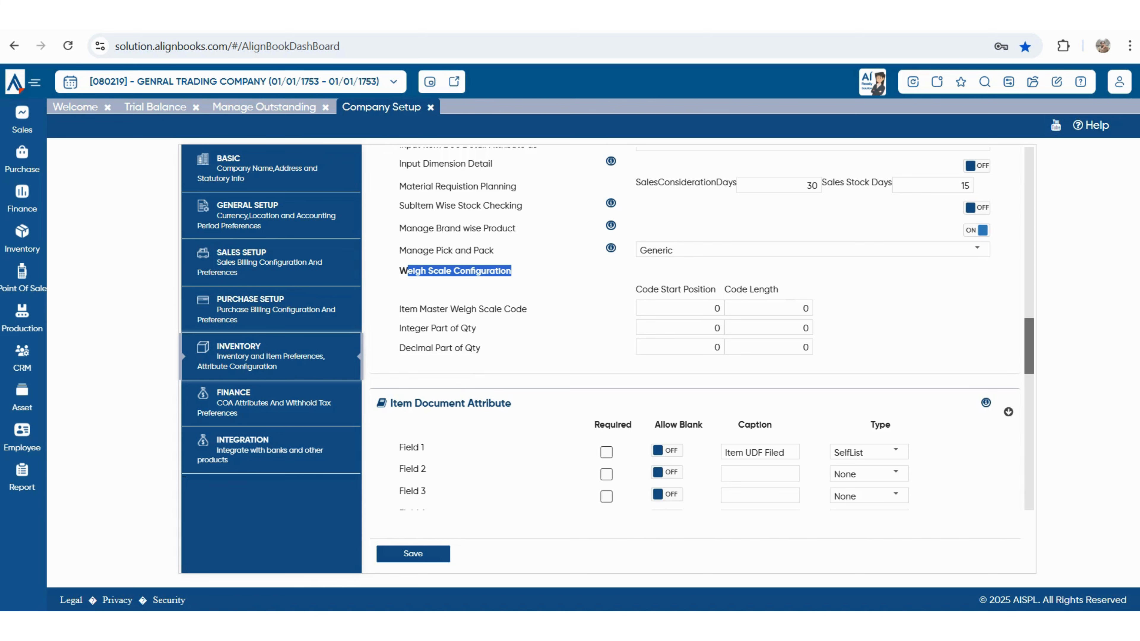
scroll(696, 359, "down", 3)
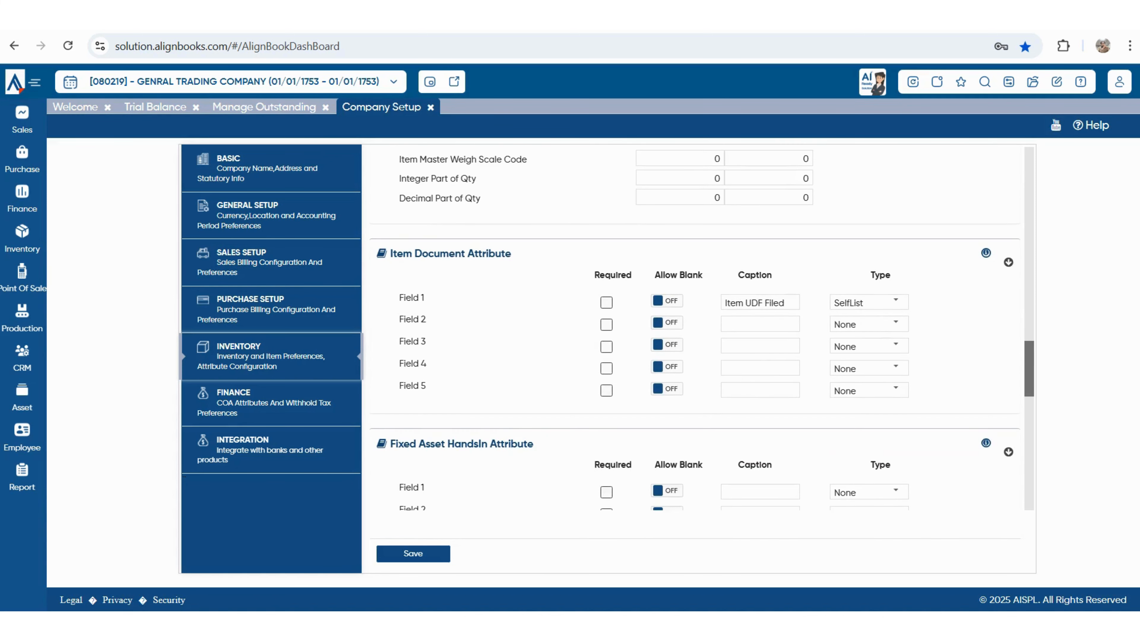
left_click_drag(403, 254, 511, 254)
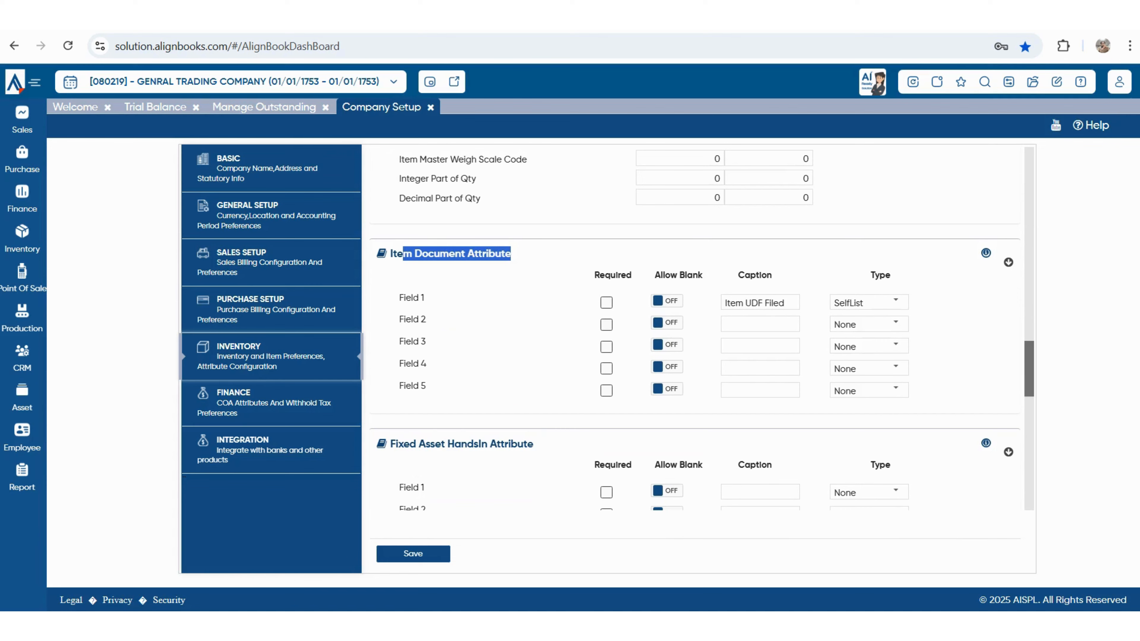
scroll(695, 328, "down", 2)
left_click(516, 215)
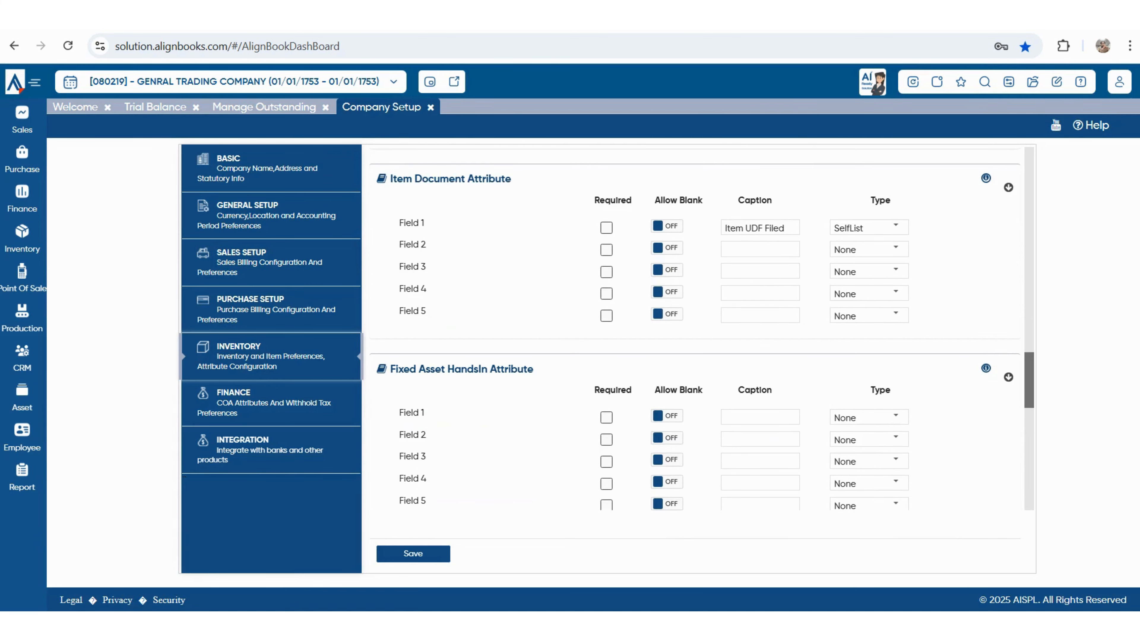
- Scroll through the remaining inventory settings and go to the Integration section
scroll(695, 328, "down", 5)
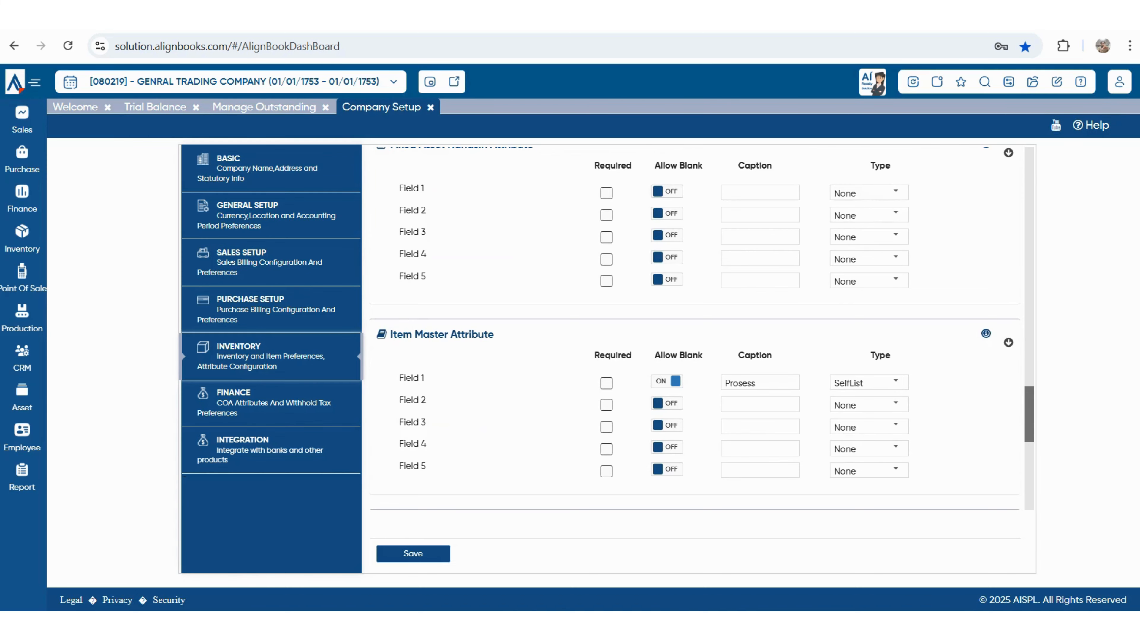
scroll(695, 327, "down", 5)
scroll(695, 328, "down", 5)
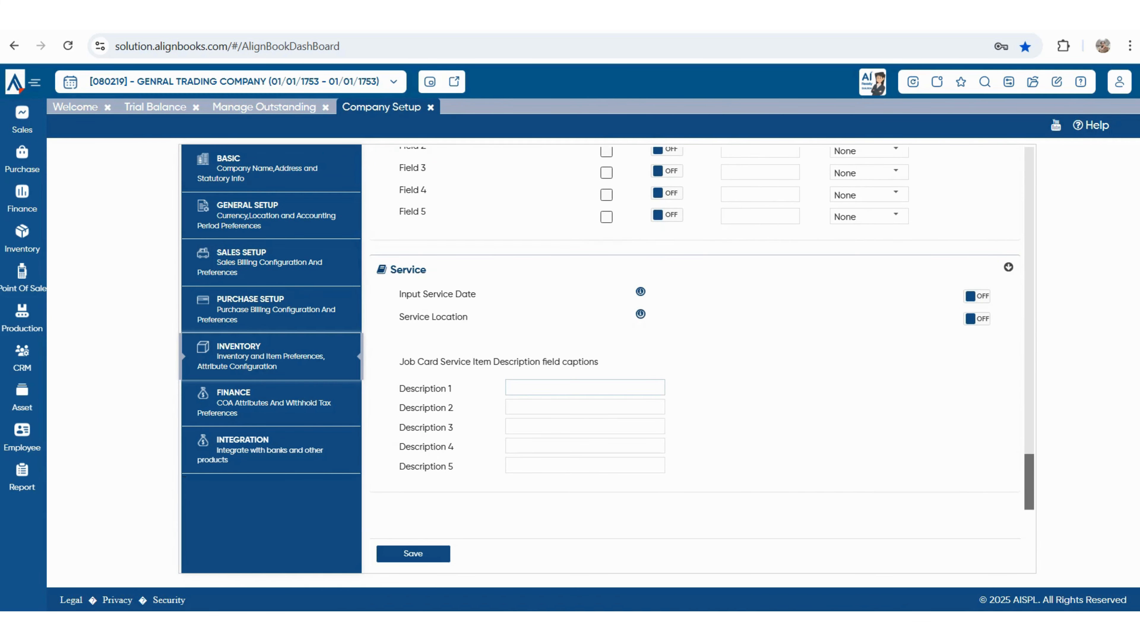
scroll(695, 328, "up", 15)
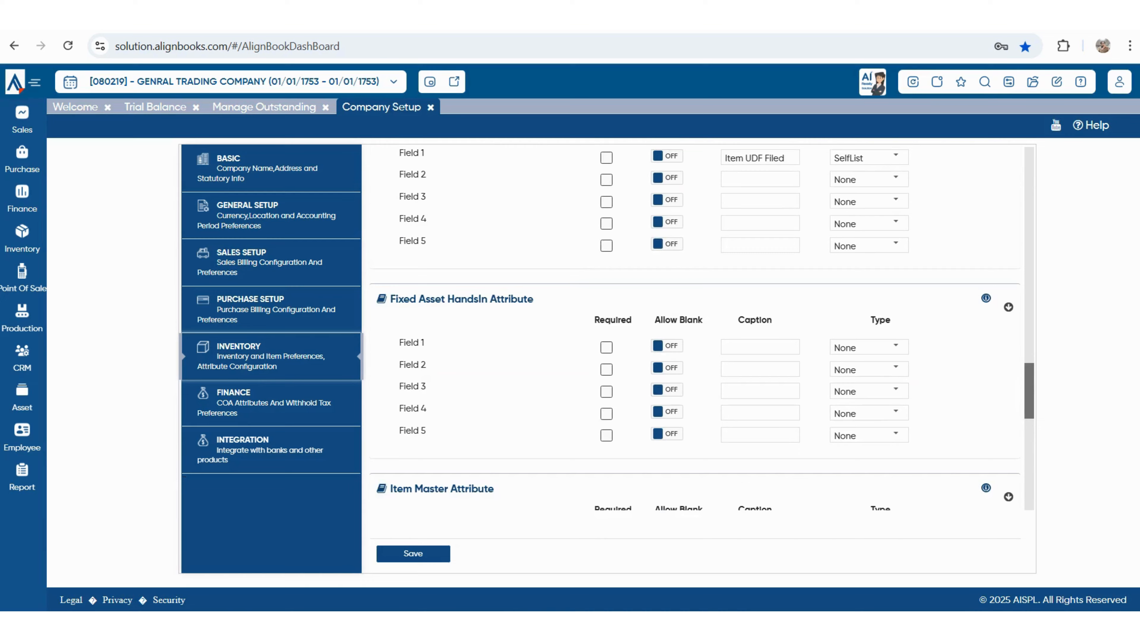
scroll(695, 328, "up", 2)
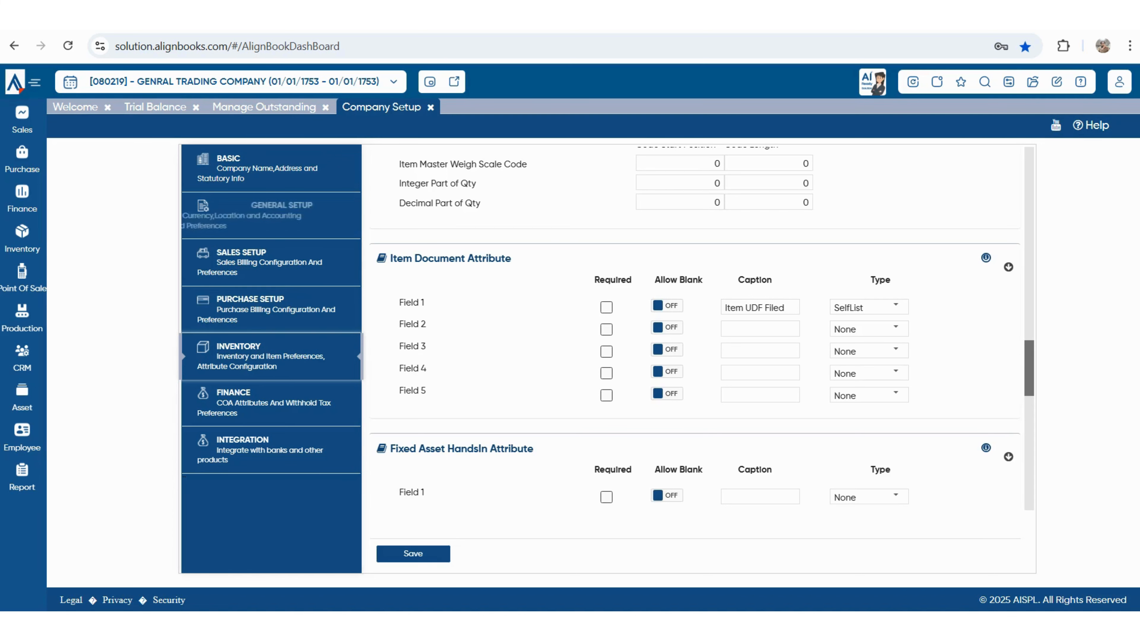
left_click(269, 449)
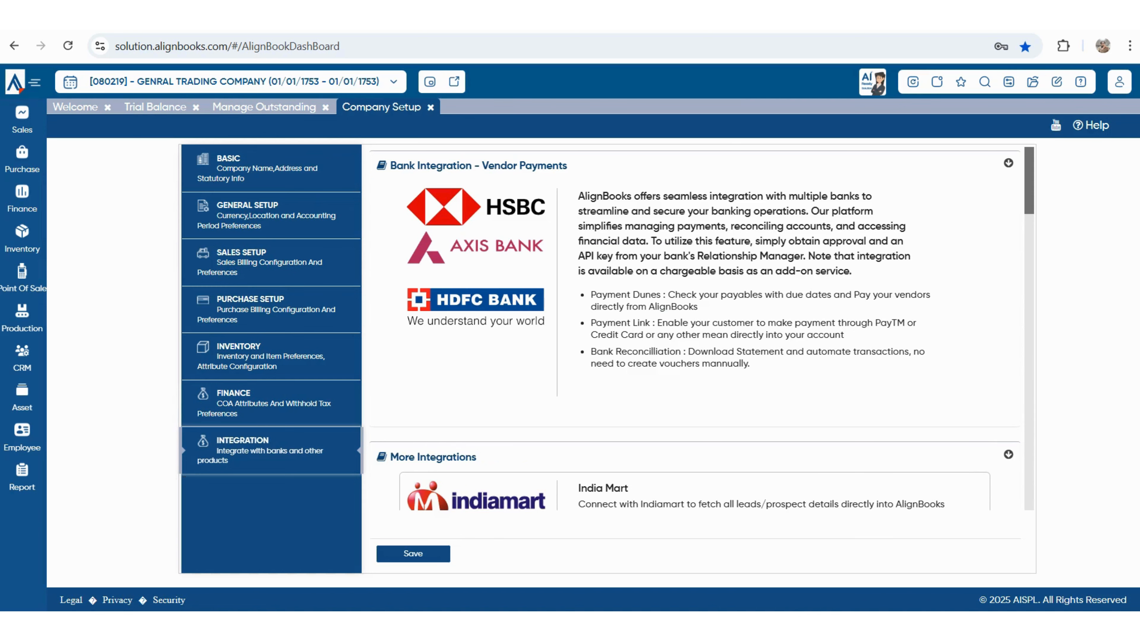
scroll(702, 328, "down", 5)
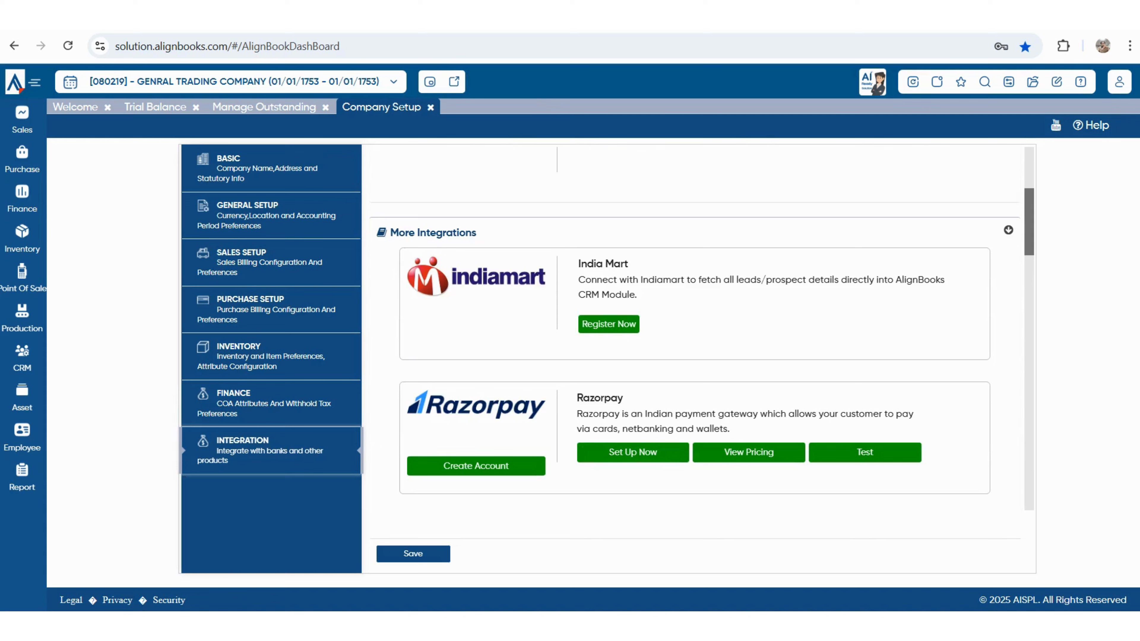
scroll(702, 327, "down", 3)
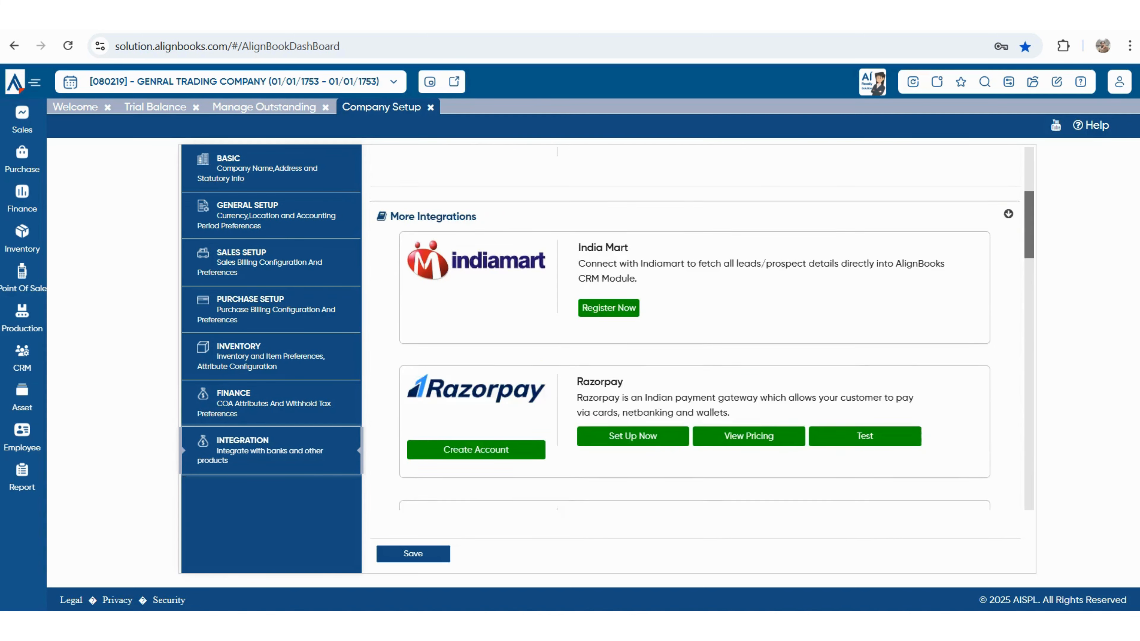
scroll(702, 328, "down", 6)
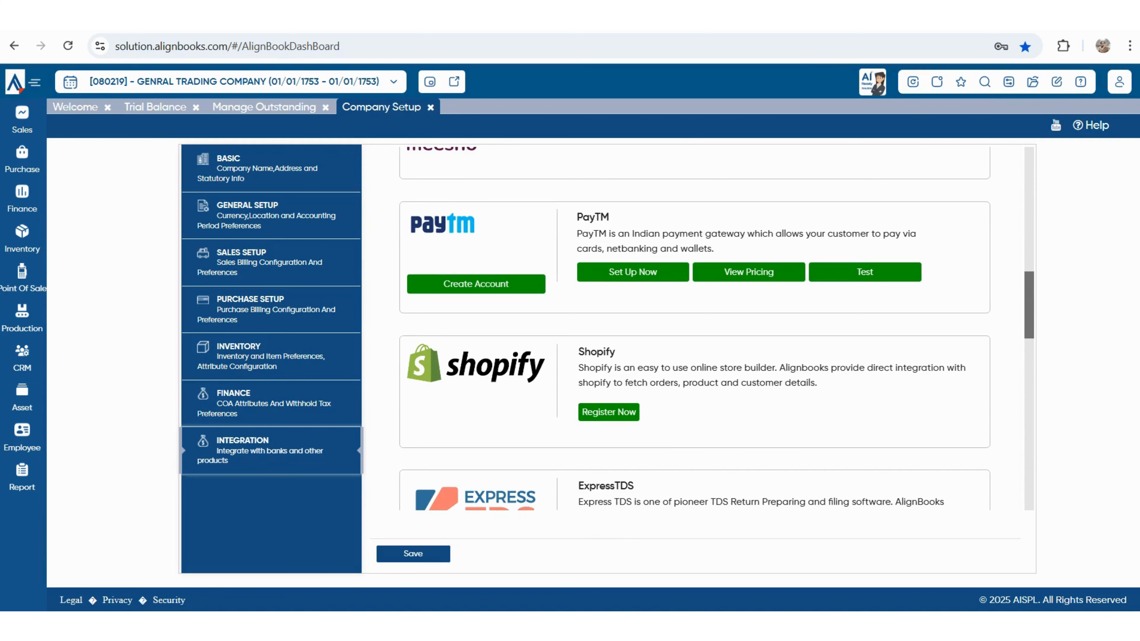
scroll(701, 328, "down", 2)
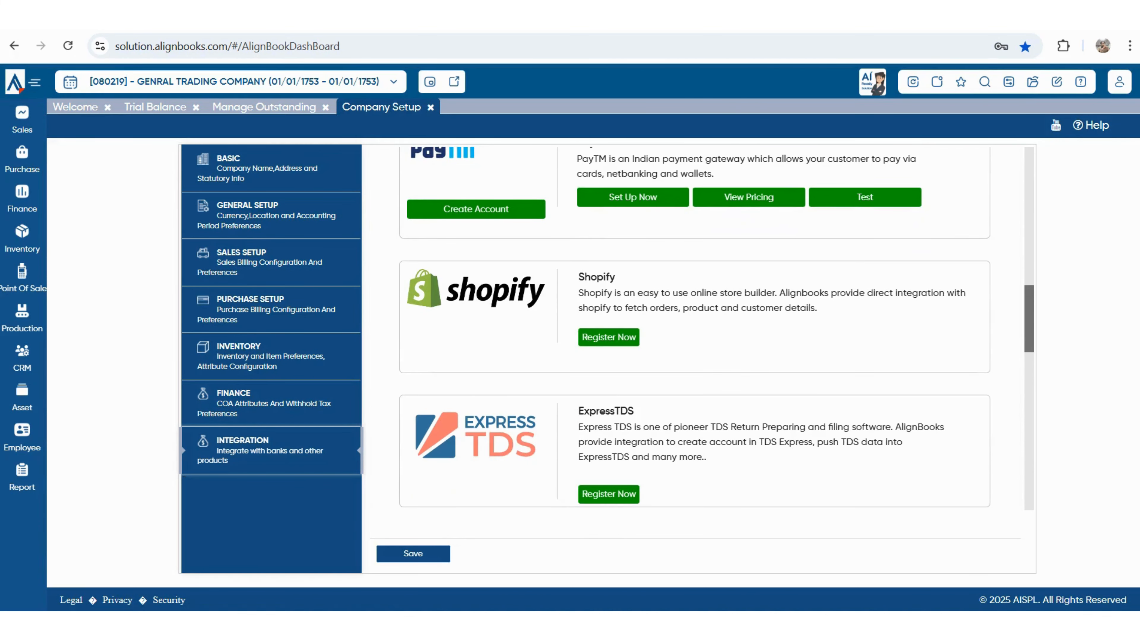
scroll(702, 327, "down", 3)
scroll(702, 328, "down", 8)
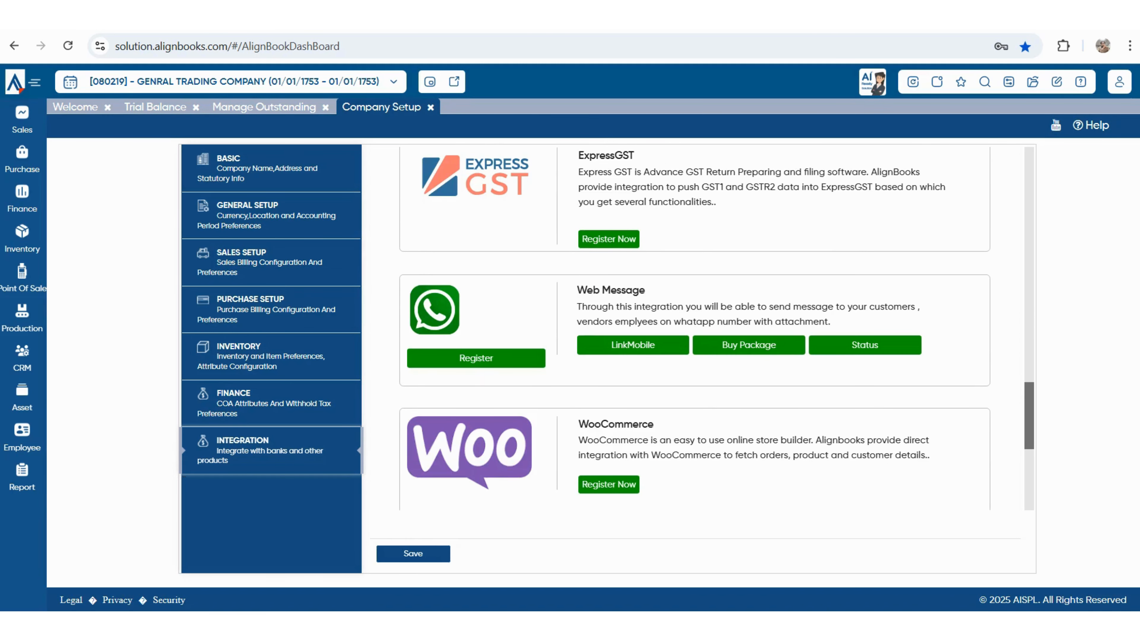
scroll(694, 328, "down", 5)
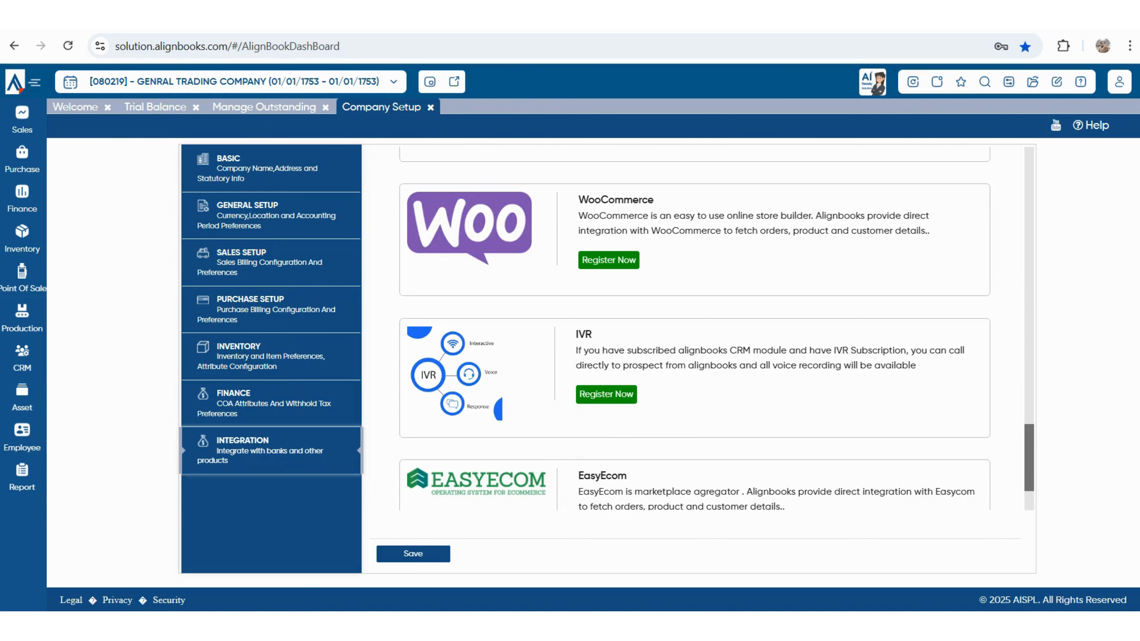
scroll(701, 328, "down", 3)
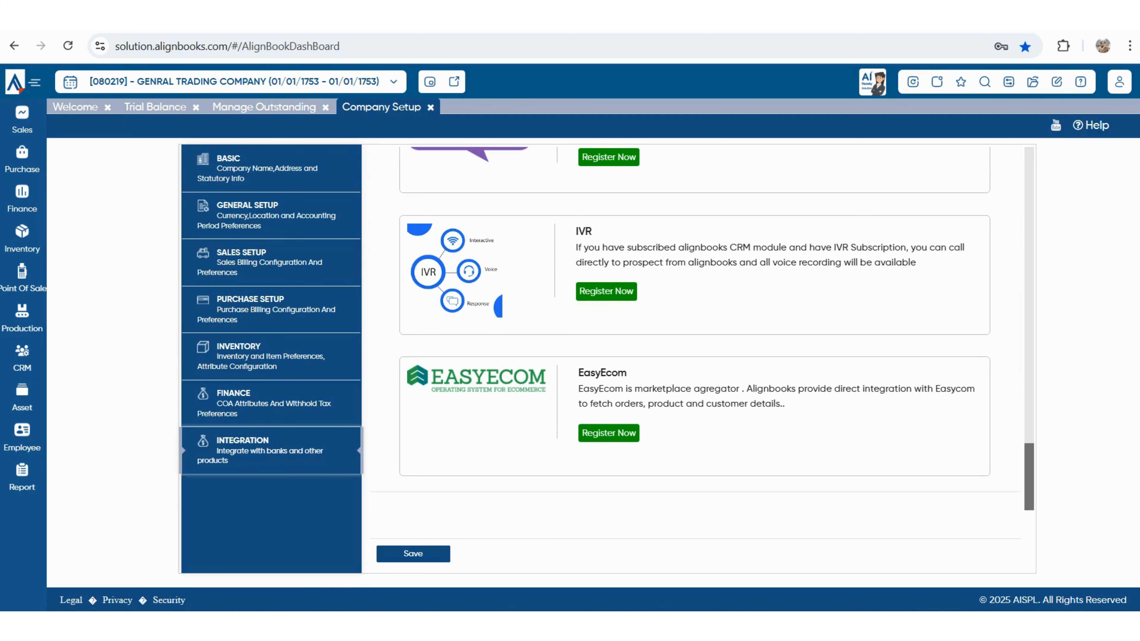
scroll(702, 327, "up", 15)
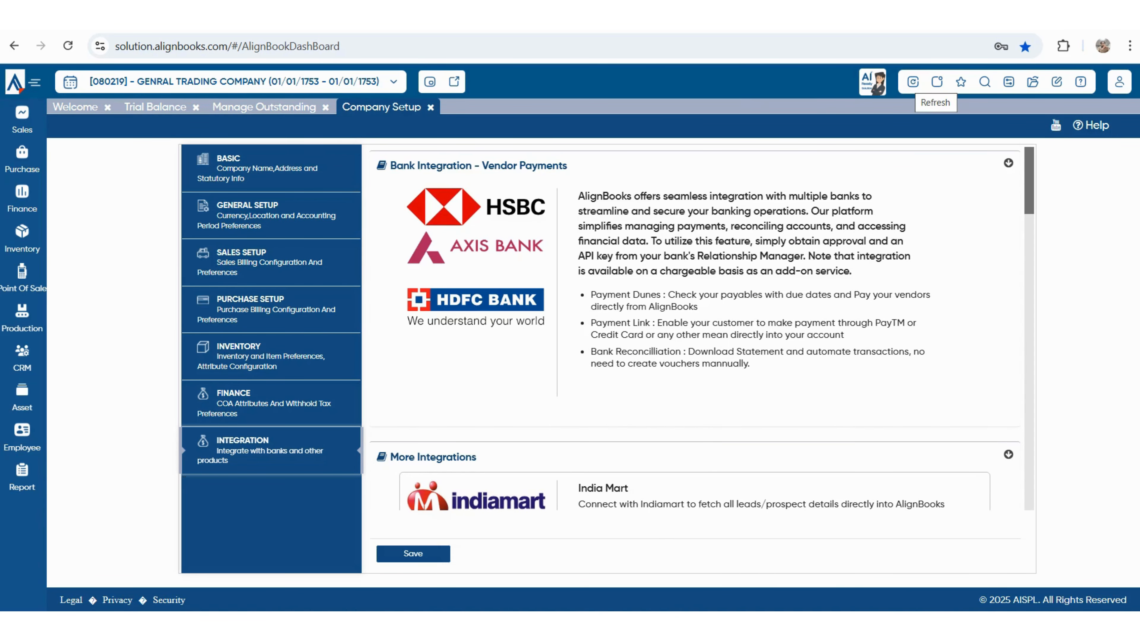
- Reload the company and confirm closing all open pages
left_click(912, 82)
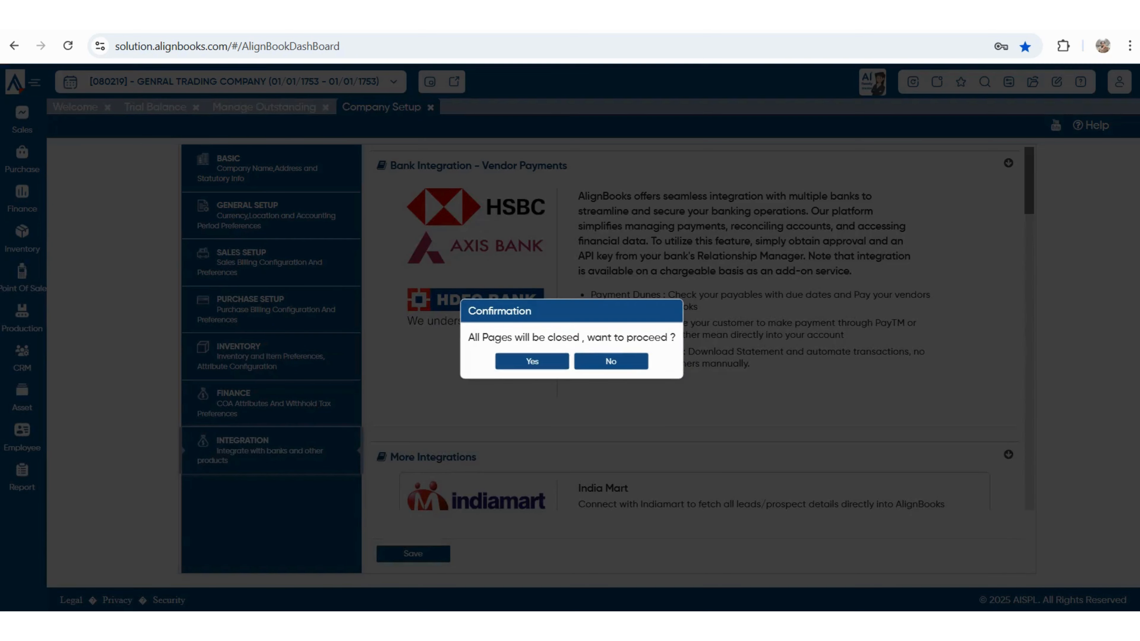
left_click(532, 361)
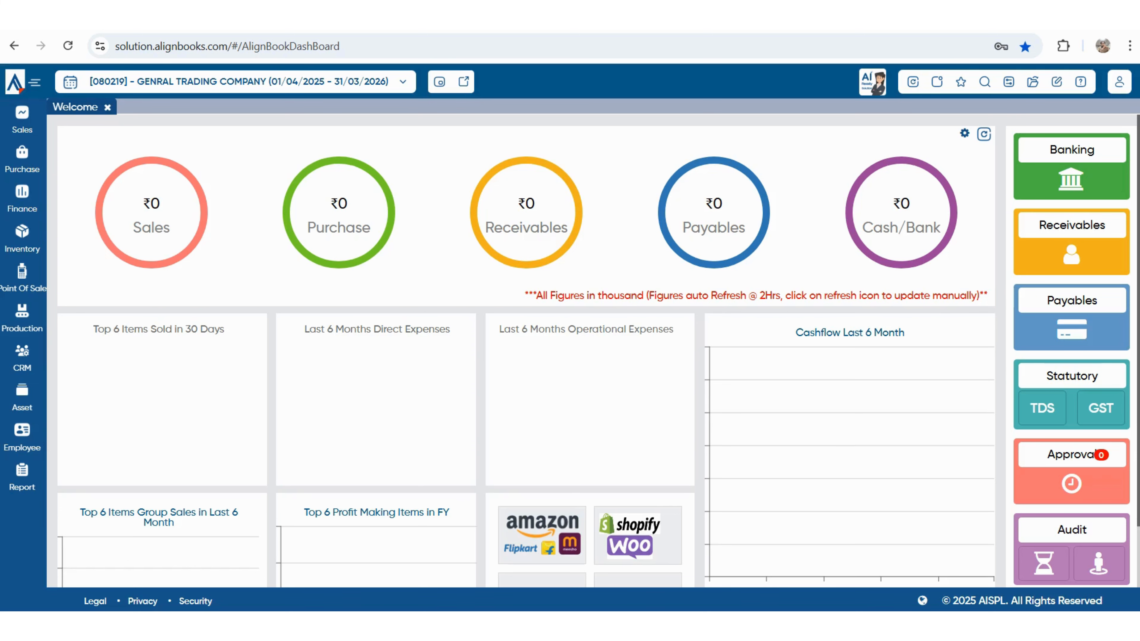
- Open Item Master, view the pre-configured items business types, then return to Item Master
mouse_move(22, 238)
left_click(77, 232)
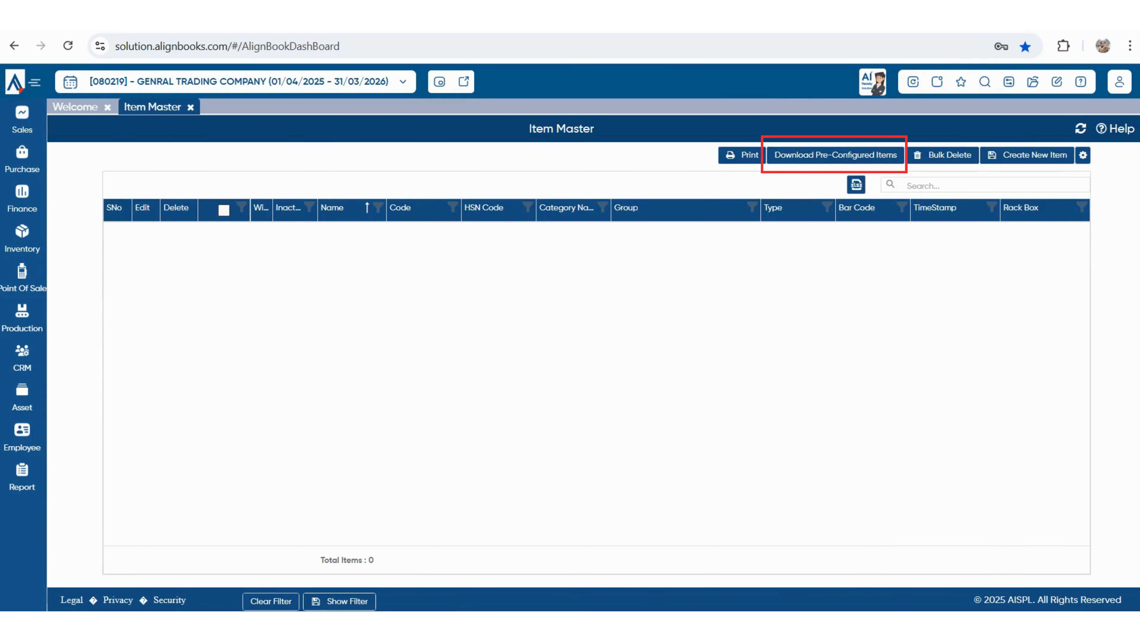
left_click(834, 155)
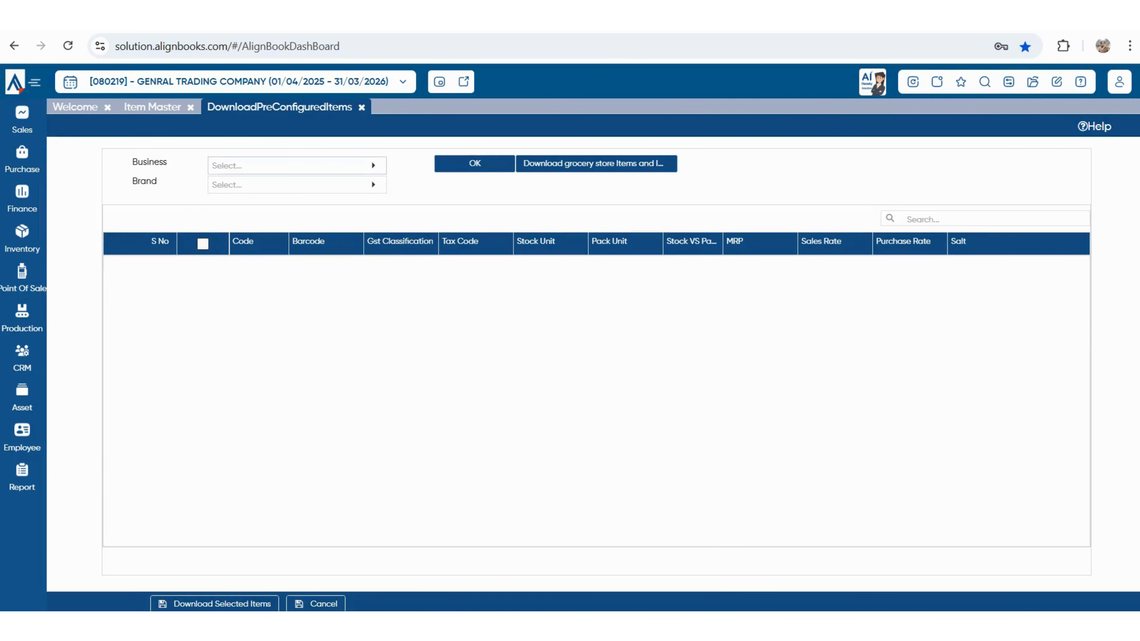
left_click(297, 166)
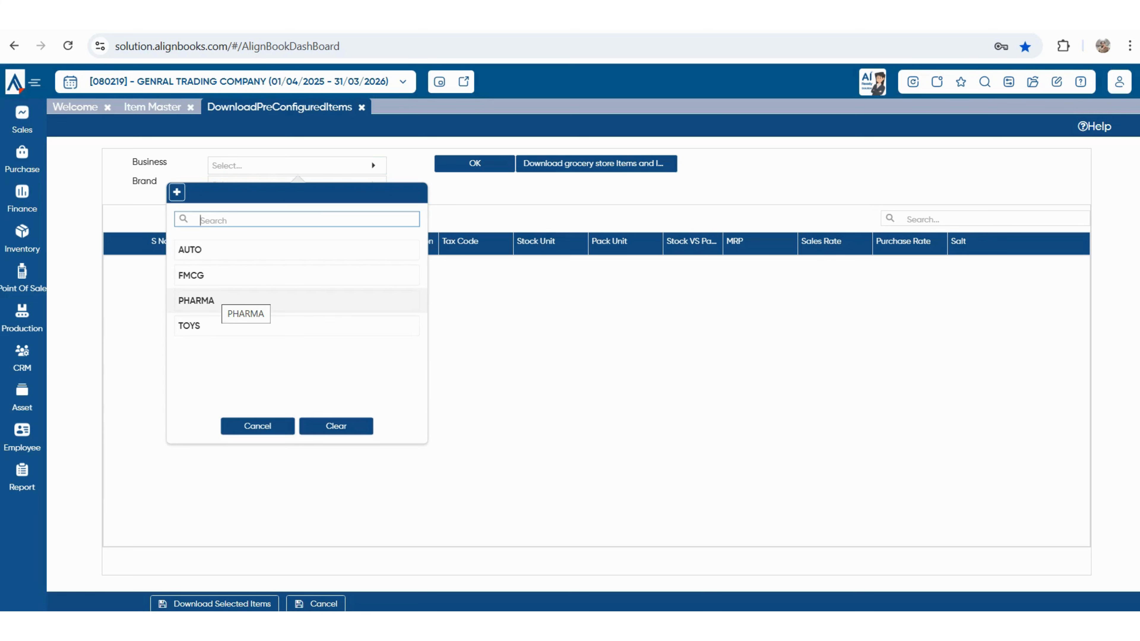
left_click(153, 107)
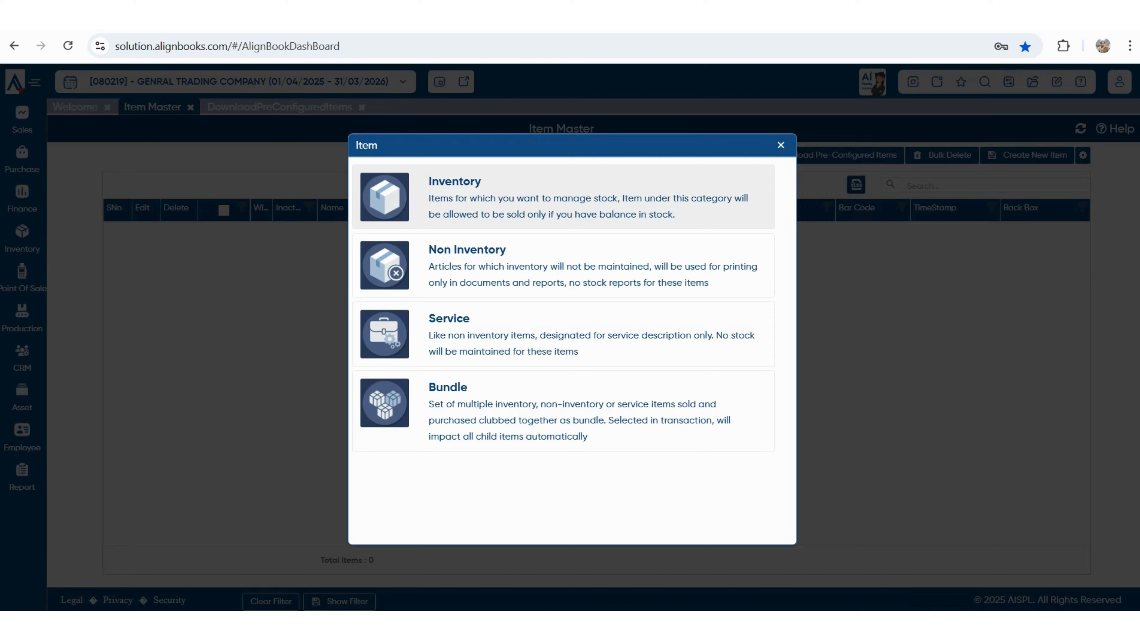
- Start Inventory item PLASTIC BOTTEL and create a new FinishProduct item group for it
left_click(563, 198)
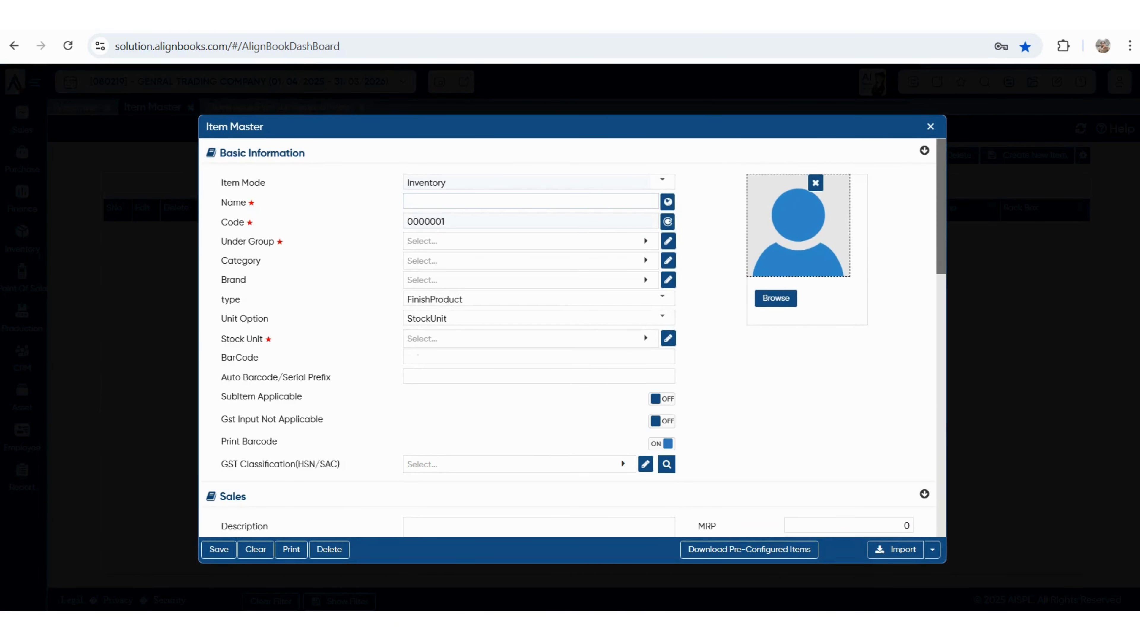
type("PLASTIC BOTTEL")
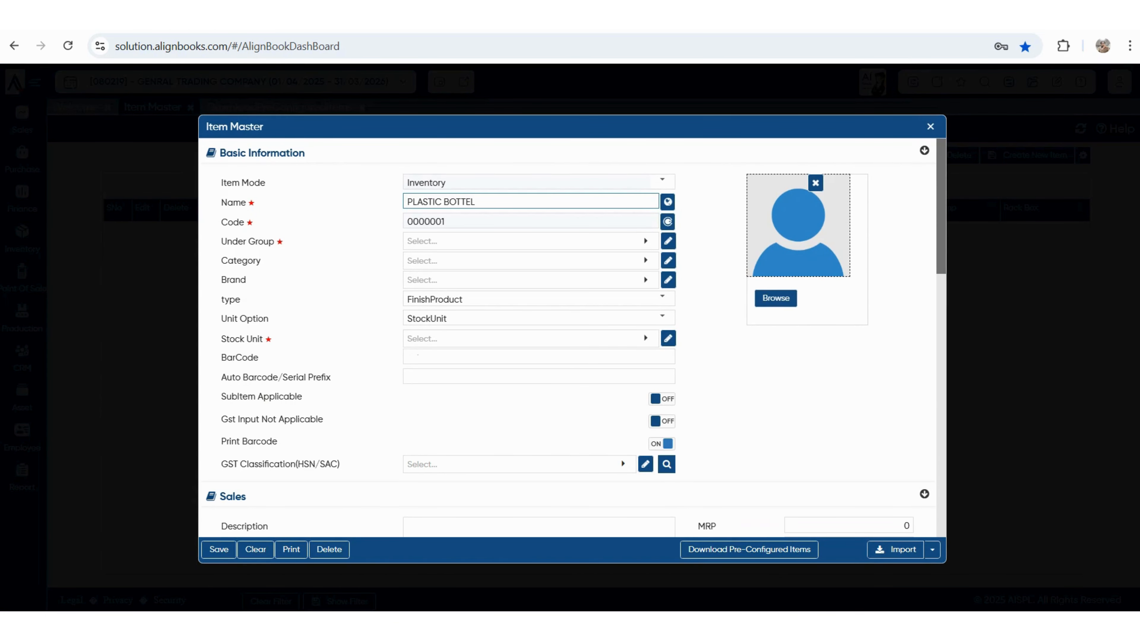
left_click(525, 241)
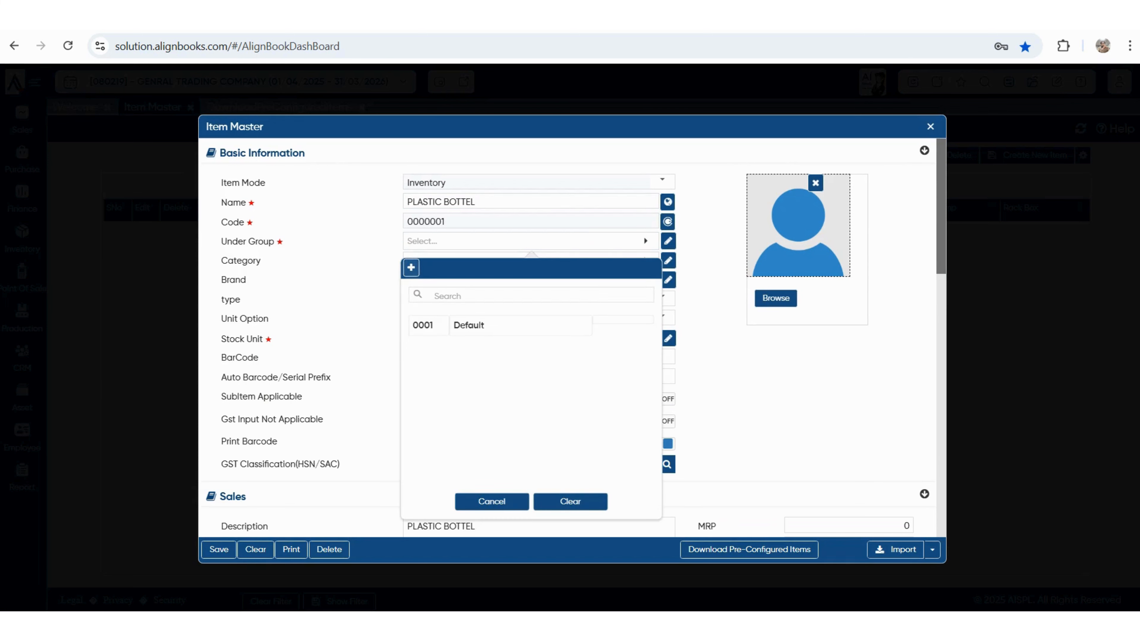
left_click(411, 267)
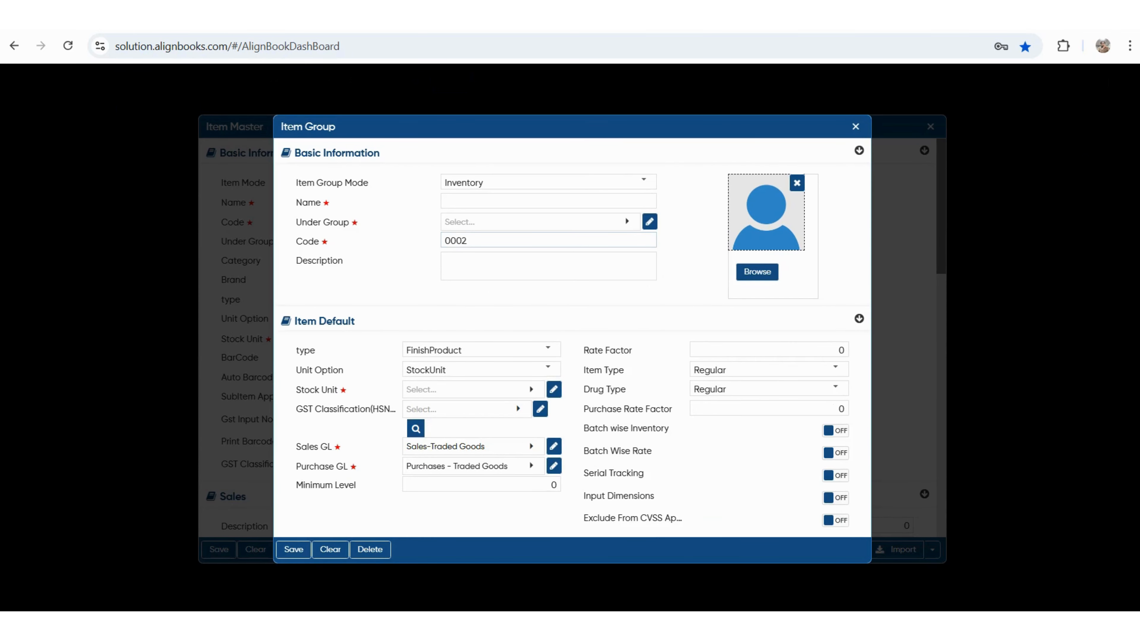
left_click(547, 349)
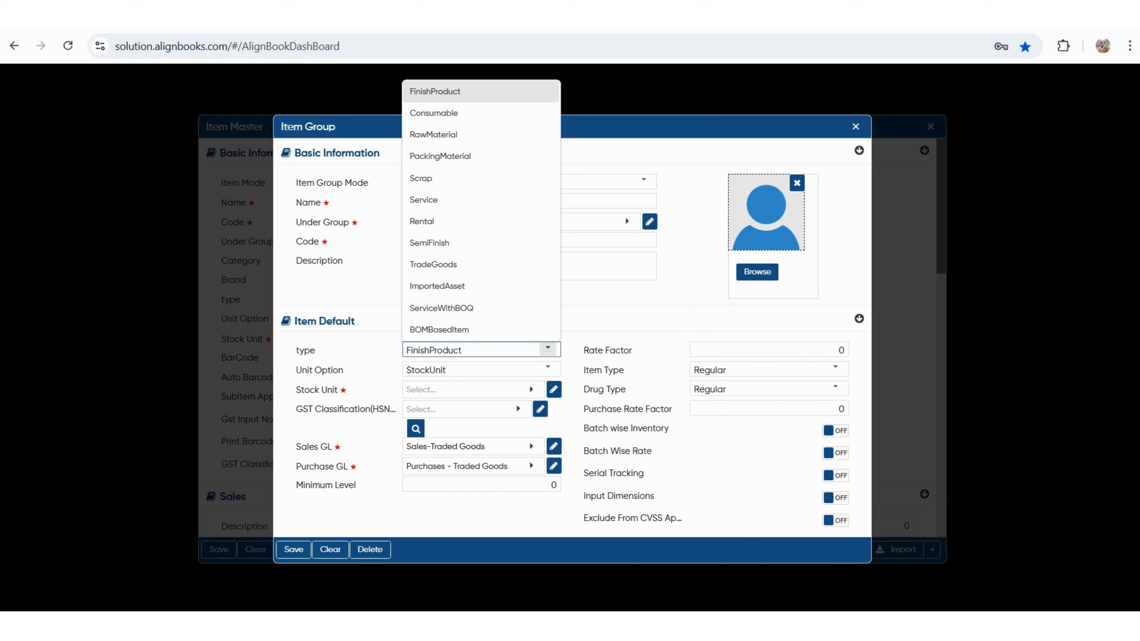
left_click(547, 349)
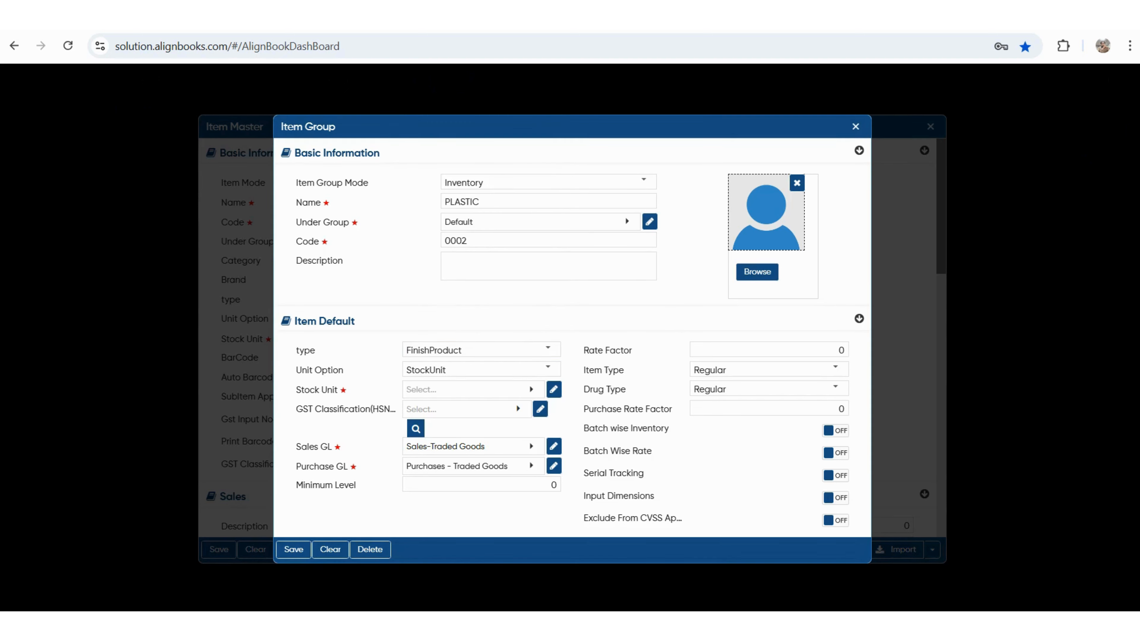
- Set the new PLASTIC group's stock unit to NOS and bring up its GST classification choices
left_click_drag(309, 390, 347, 390)
left_click(466, 389)
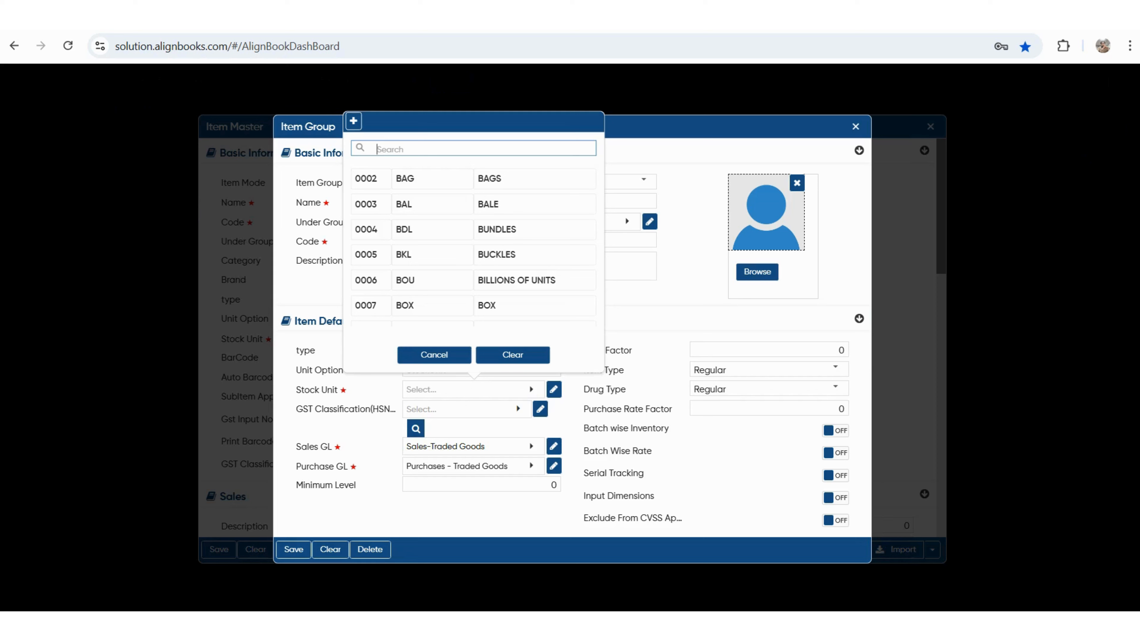
type("NOS")
key("Down")
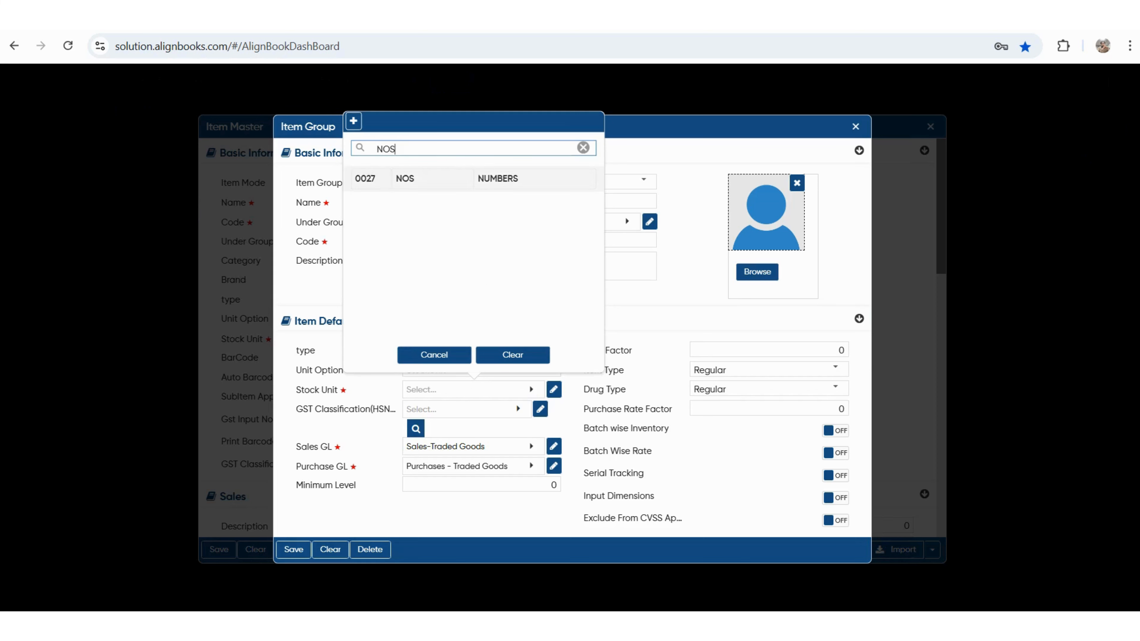
key("Return")
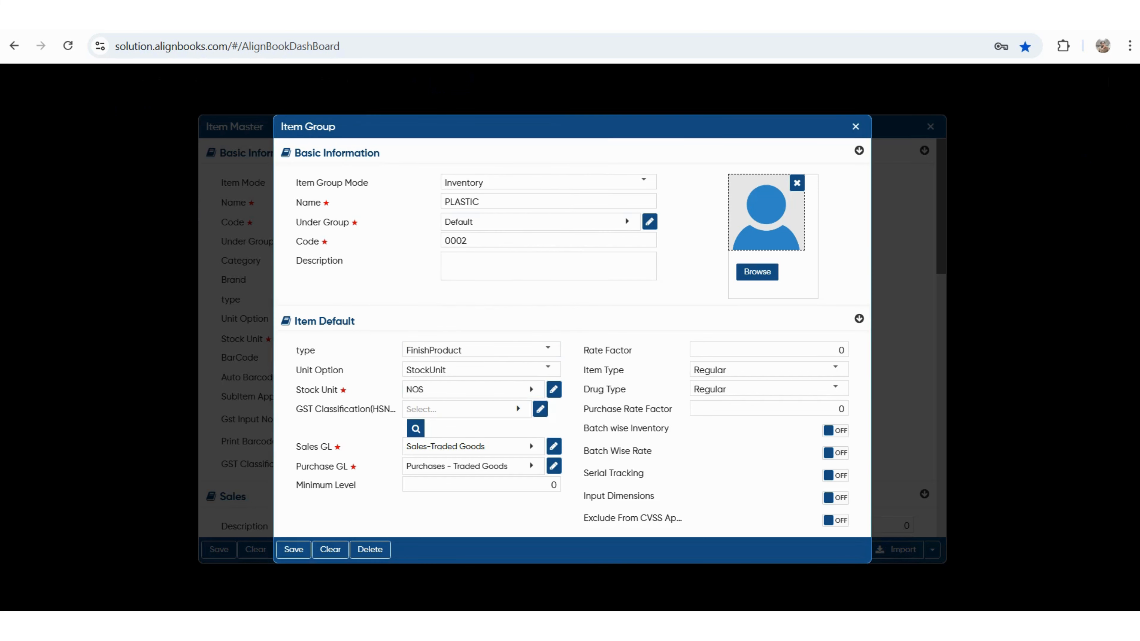
left_click_drag(308, 408, 390, 408)
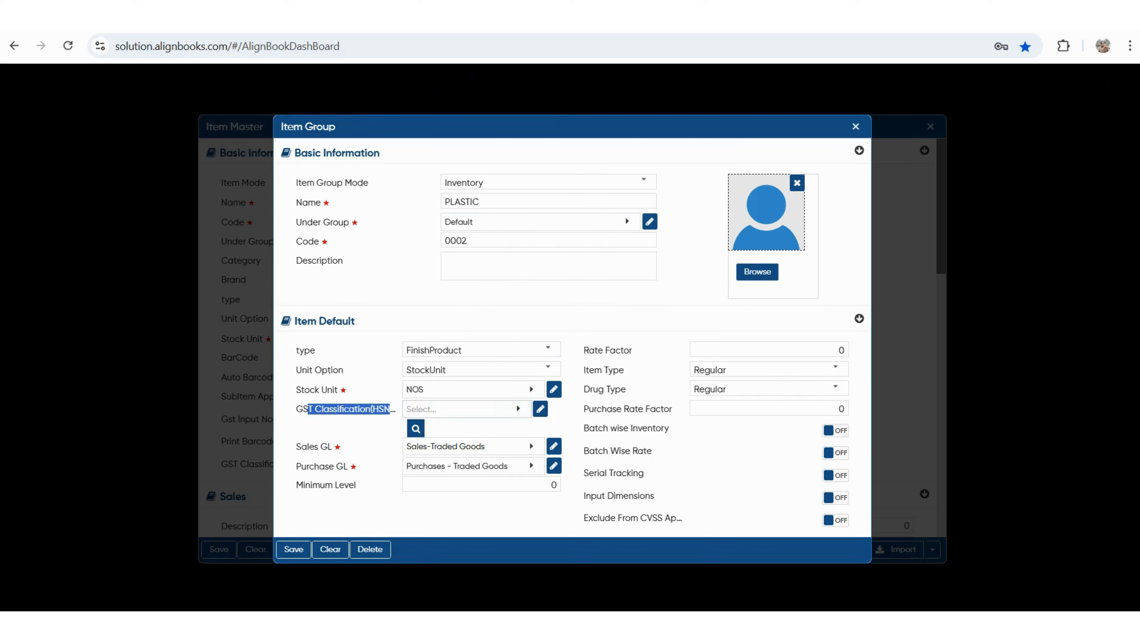
left_click(462, 409)
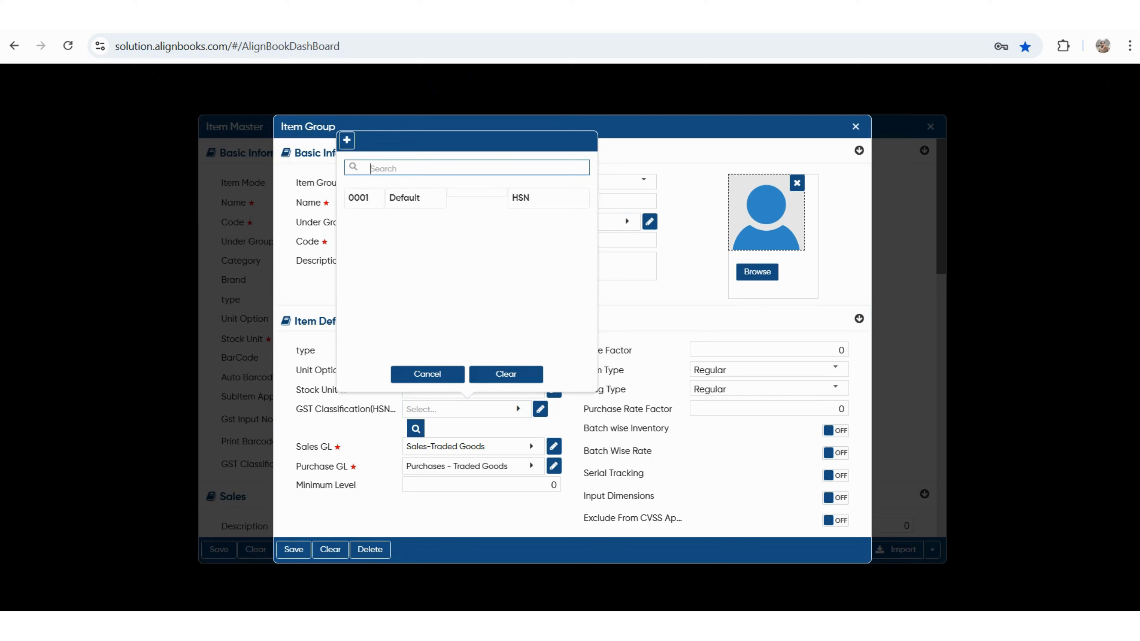
- Start a new GST classification with HSN code 875230 and description PLASTIC
left_click(346, 140)
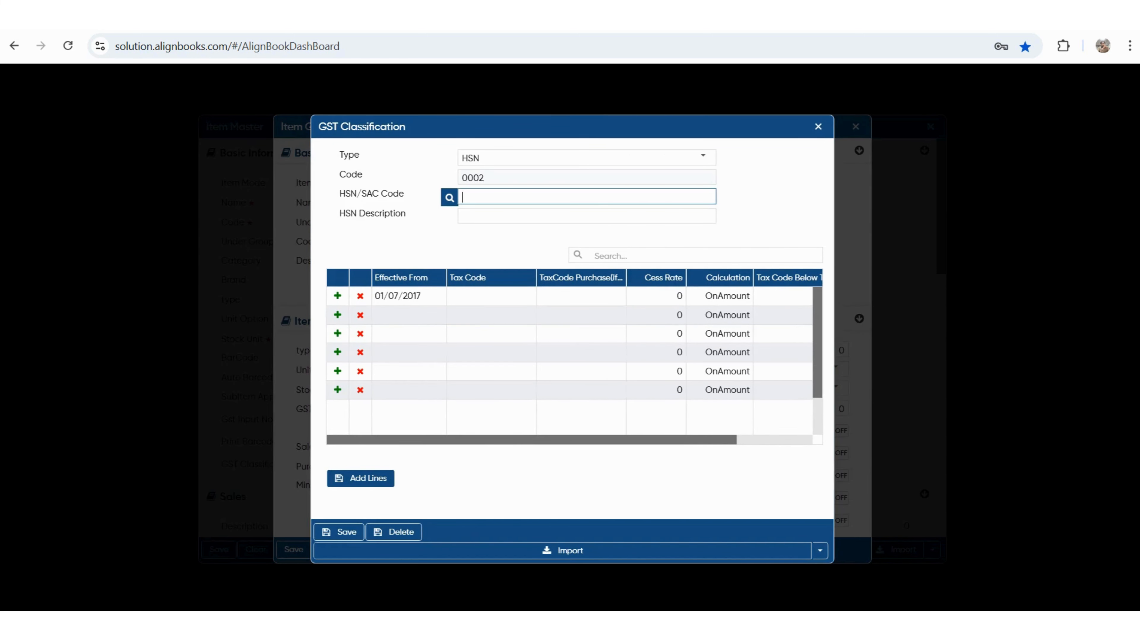
type("875230")
key("Tab")
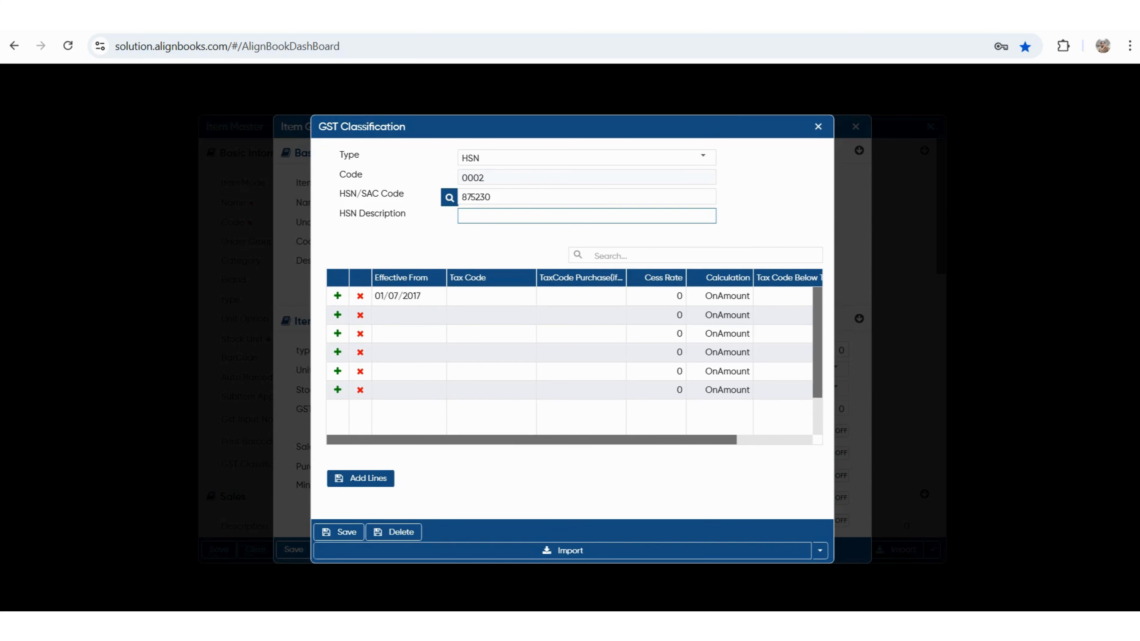
type("PLASTIC")
key("Tab")
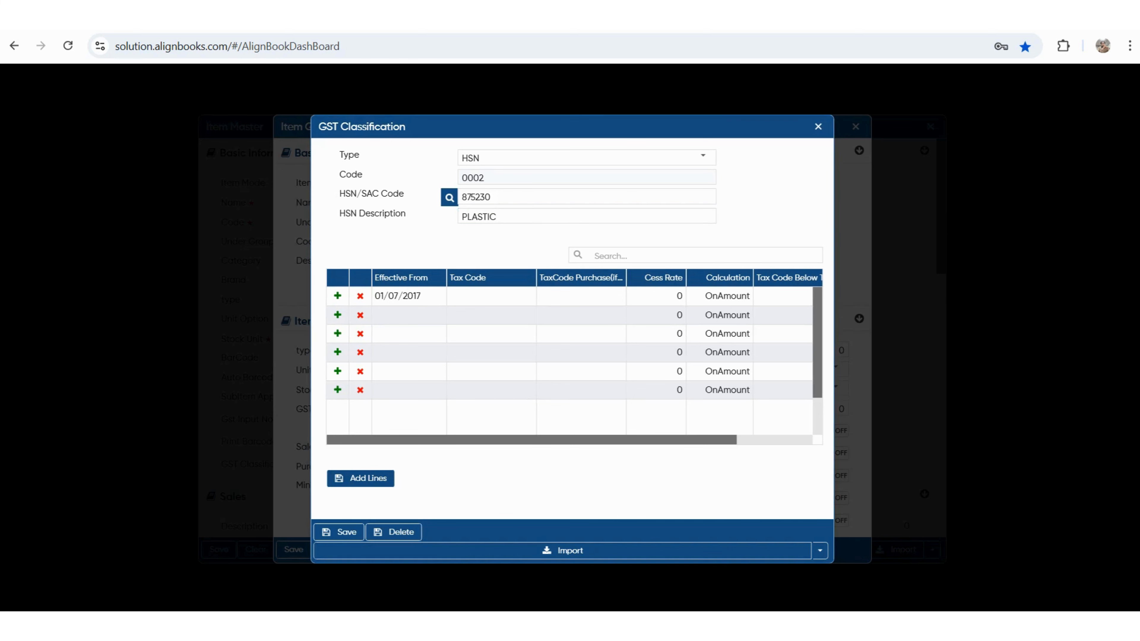
- Set the first tax row to TAX@18% with calculation OnAmount
left_click(491, 296)
left_click(491, 297)
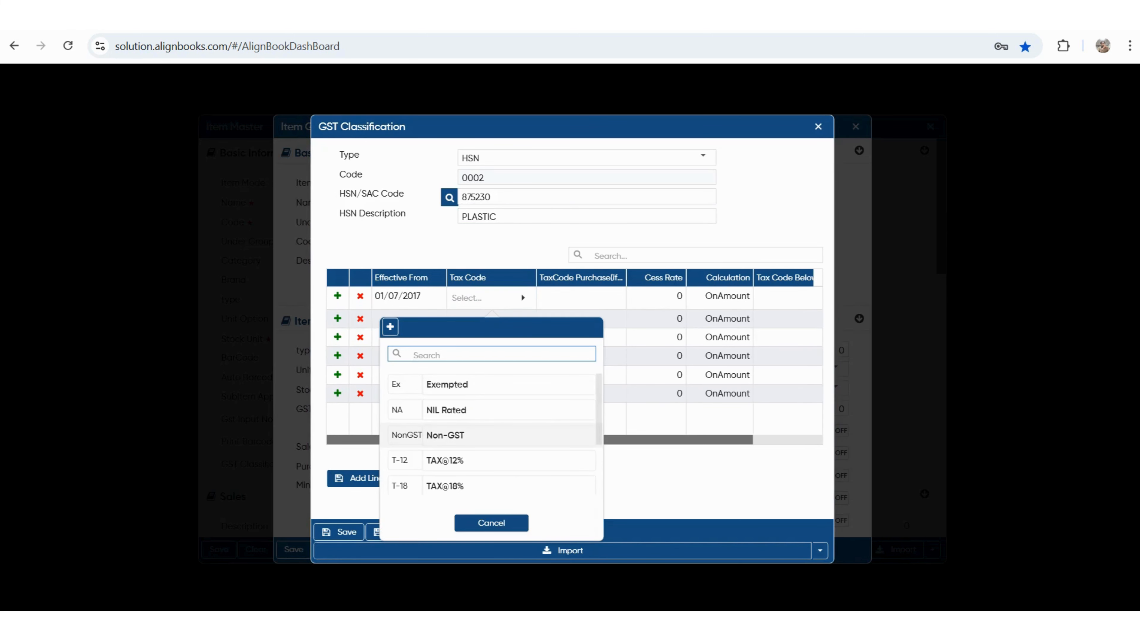
scroll(491, 442, "down", 1)
left_click(444, 425)
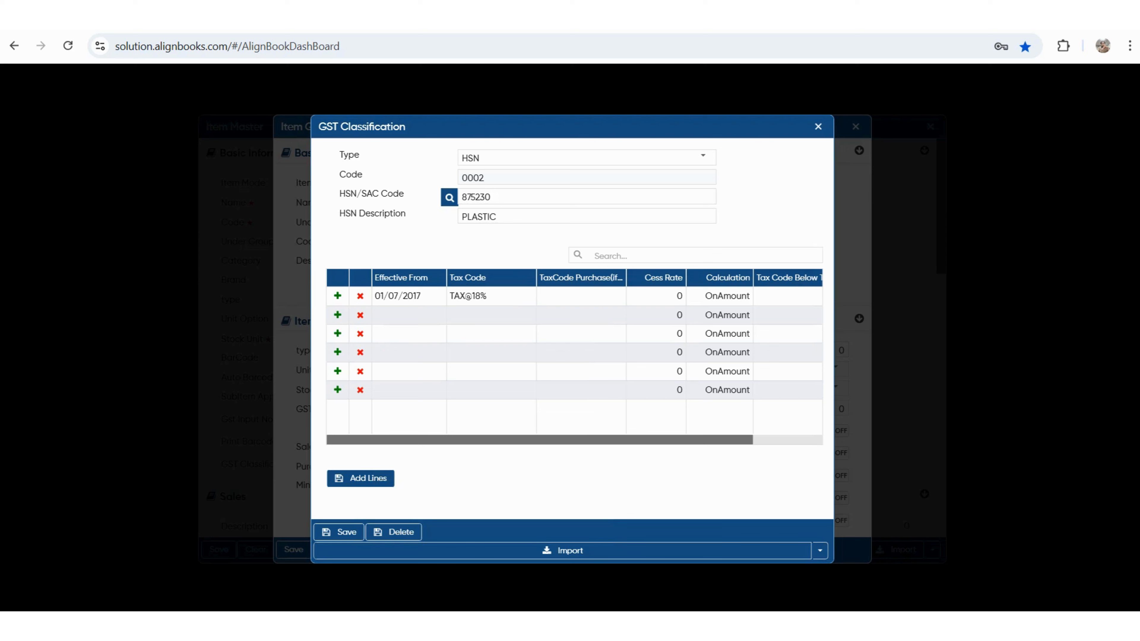
scroll(574, 355, "right", 1)
scroll(574, 354, "left", 1)
scroll(574, 355, "right", 2)
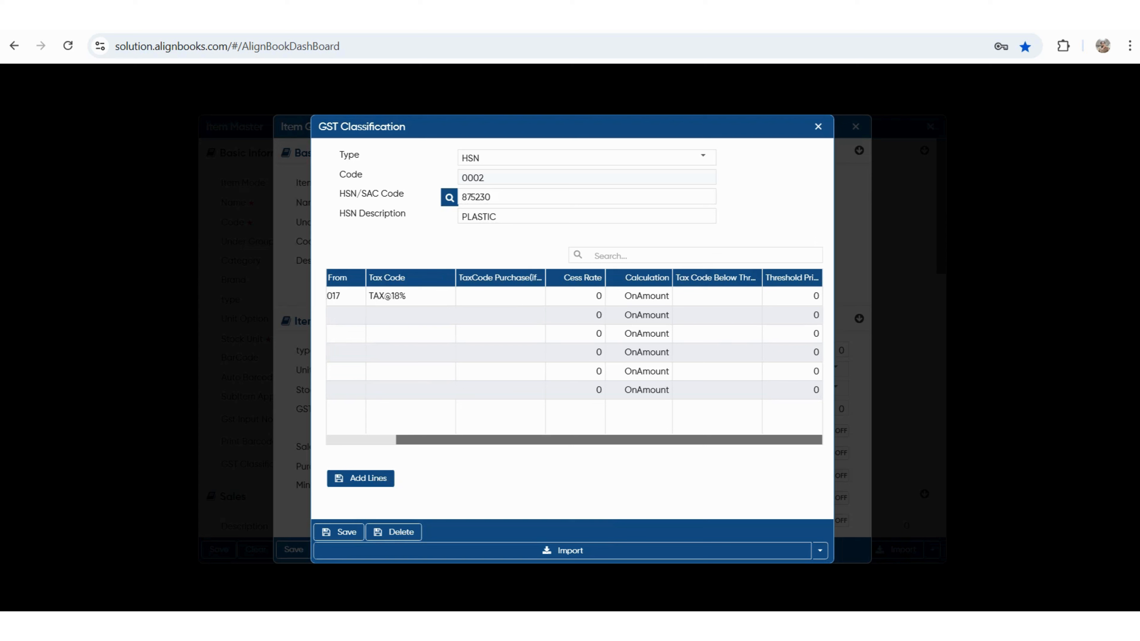
left_click(646, 295)
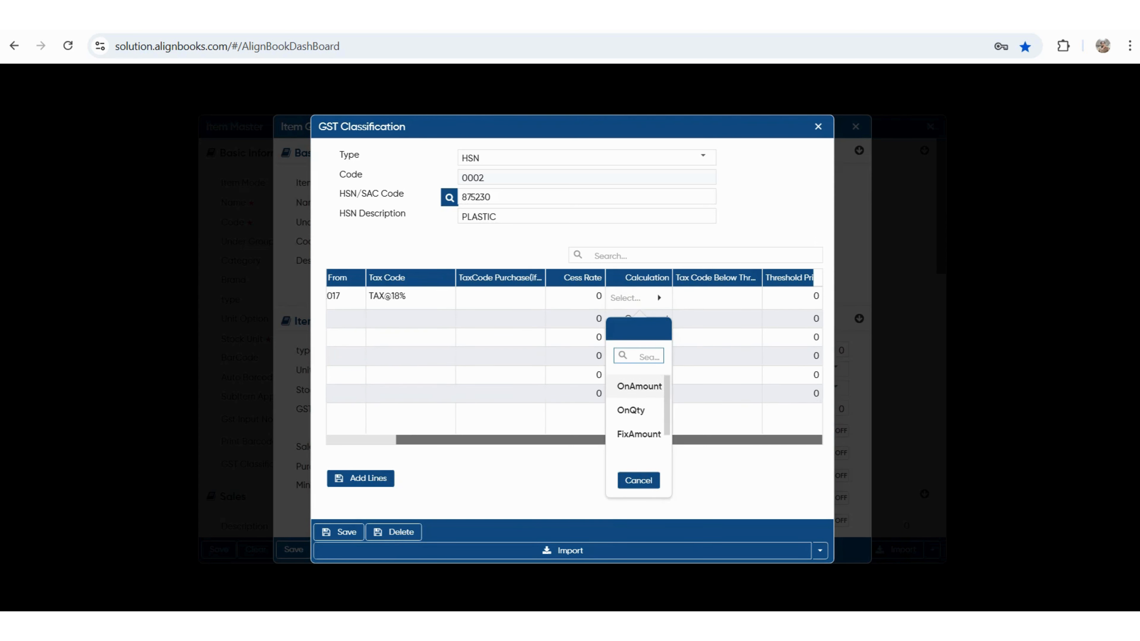
scroll(638, 410, "down", 1)
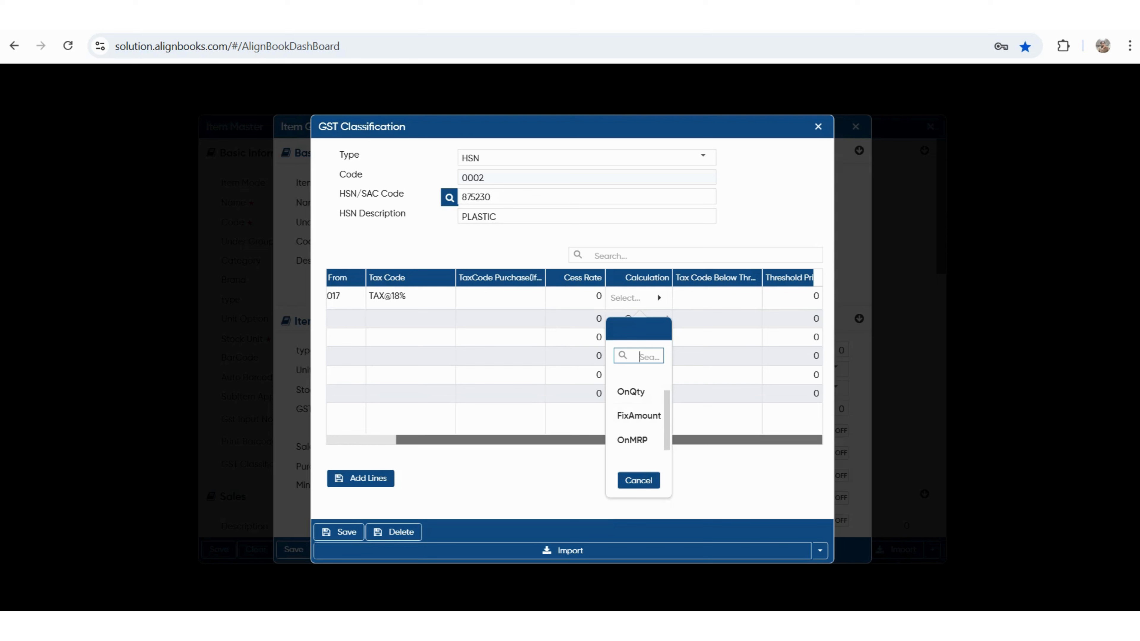
key("Escape")
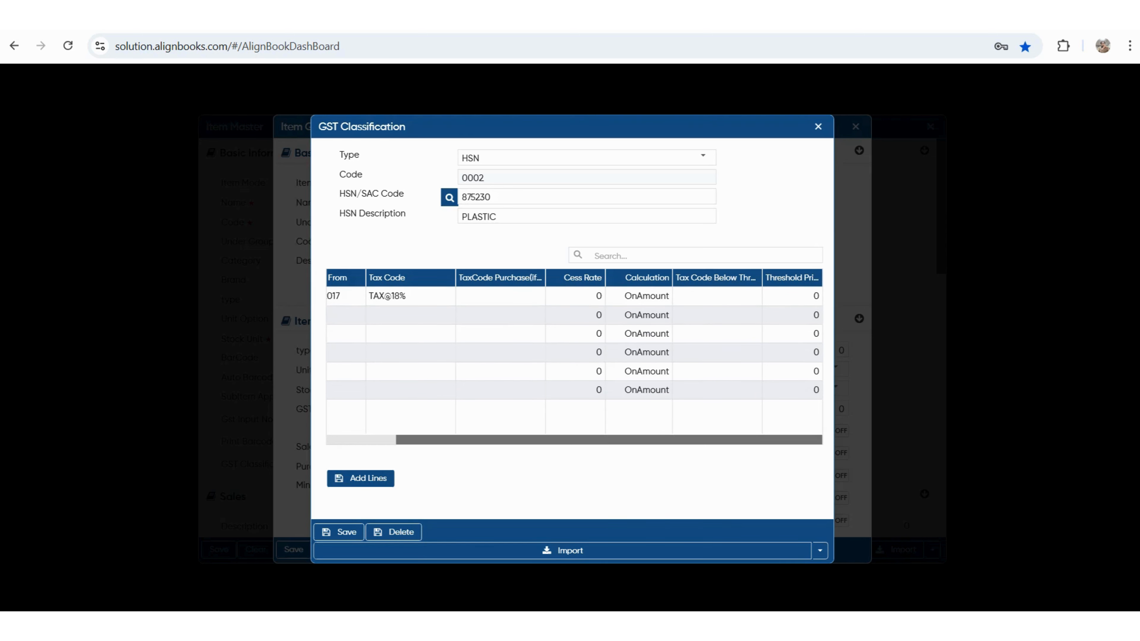
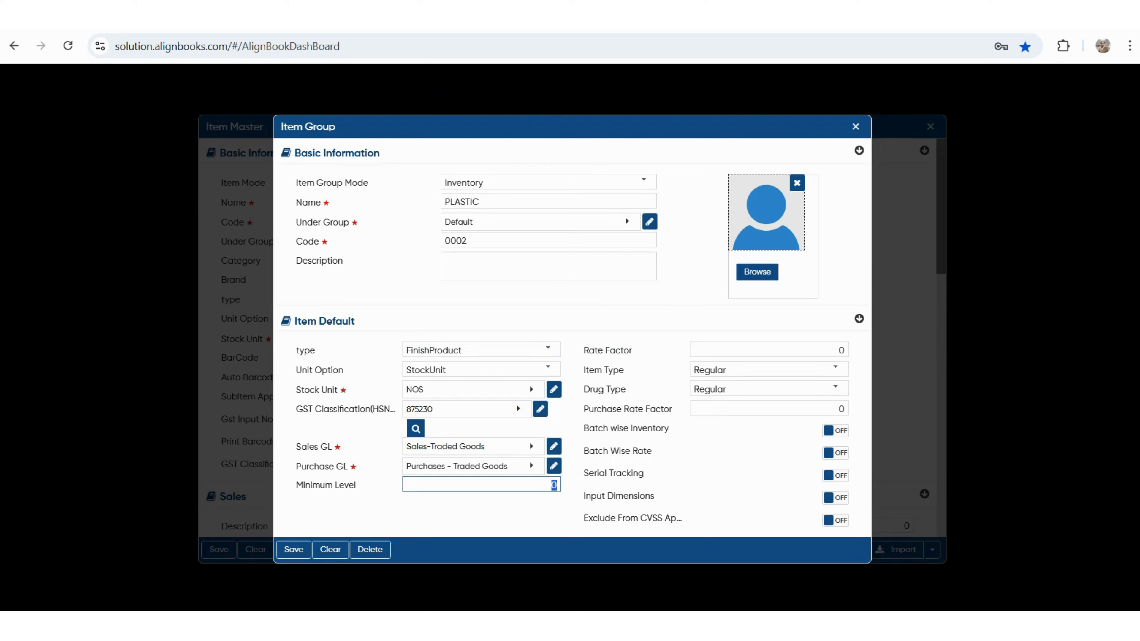
- Review the Item Type and CVSS exclusion settings, then save the PLASTIC item group as code 0002
left_click_drag(594, 370, 624, 370)
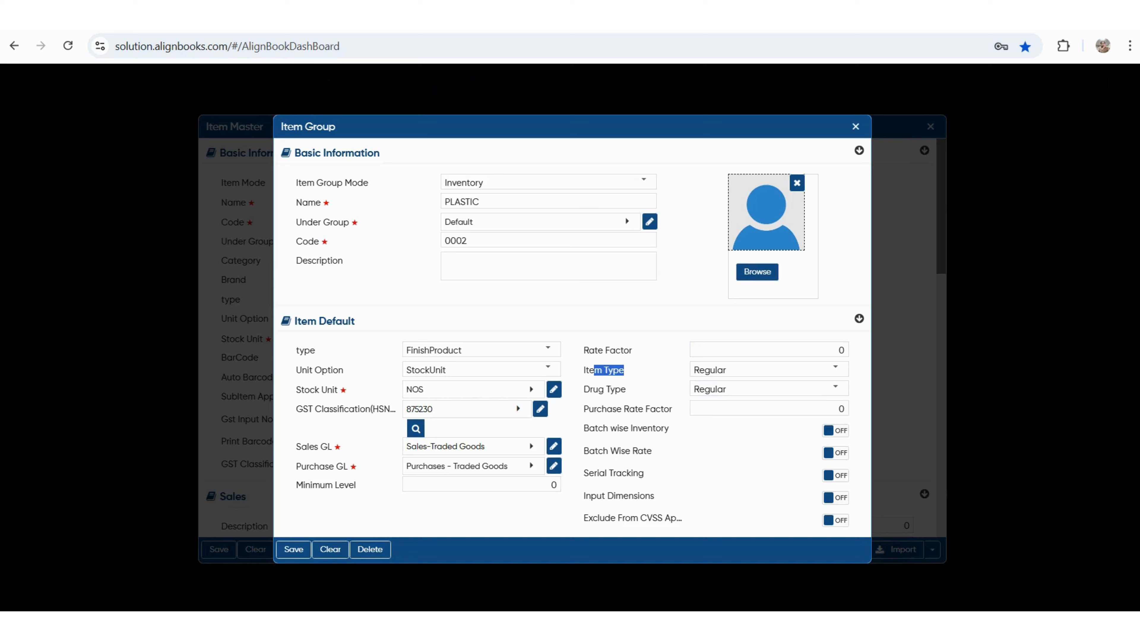
left_click_drag(592, 518, 675, 518)
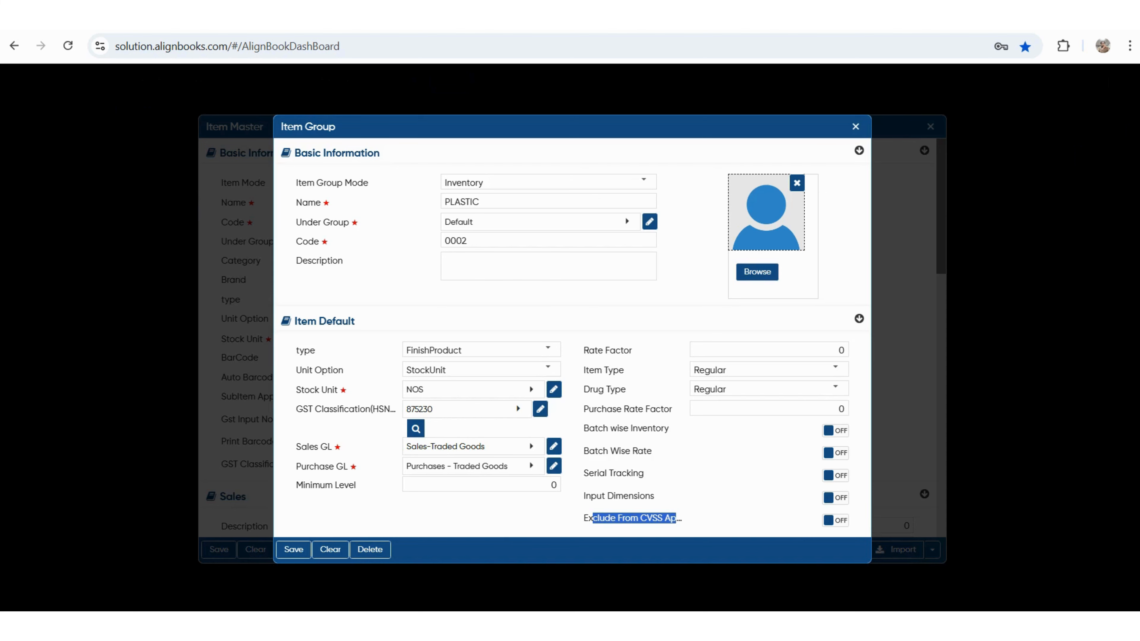
left_click(293, 549)
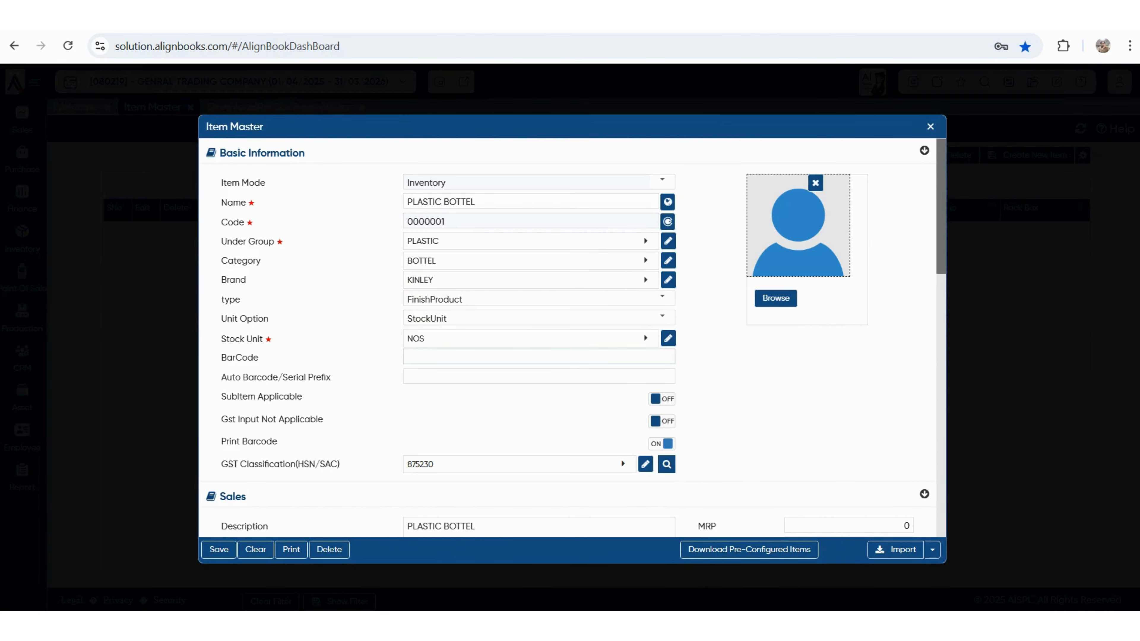
- Enter MRP 1000 and Minimum Price 700 in the item's sales price fields
left_click(538, 357)
left_click(539, 376)
left_click(538, 357)
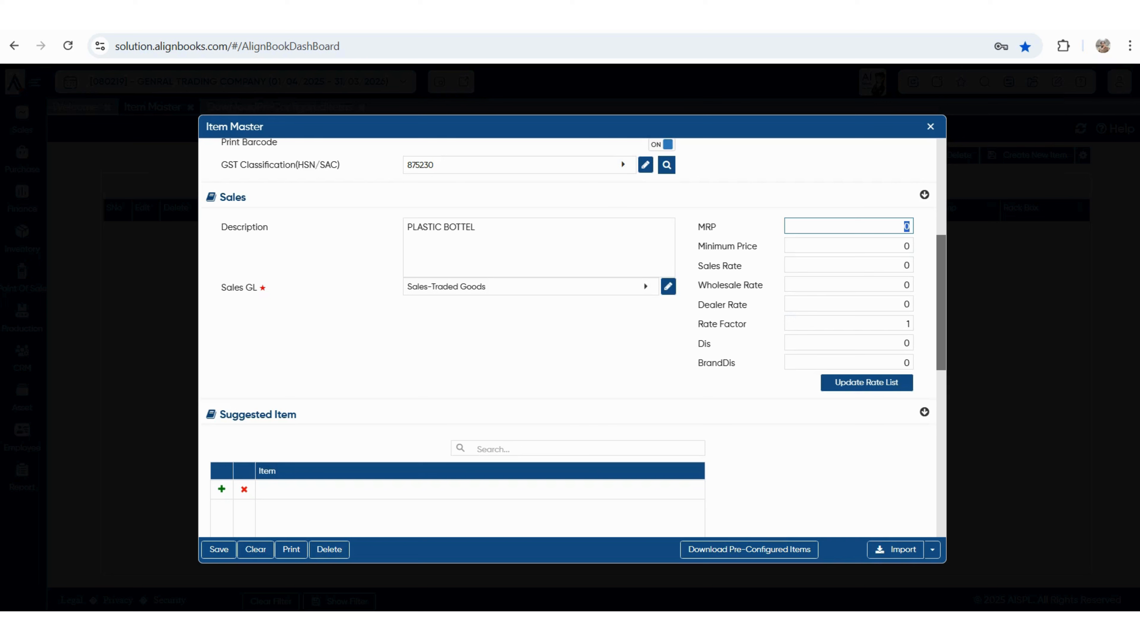
key("Tab")
key("Tab")
key("Tab")
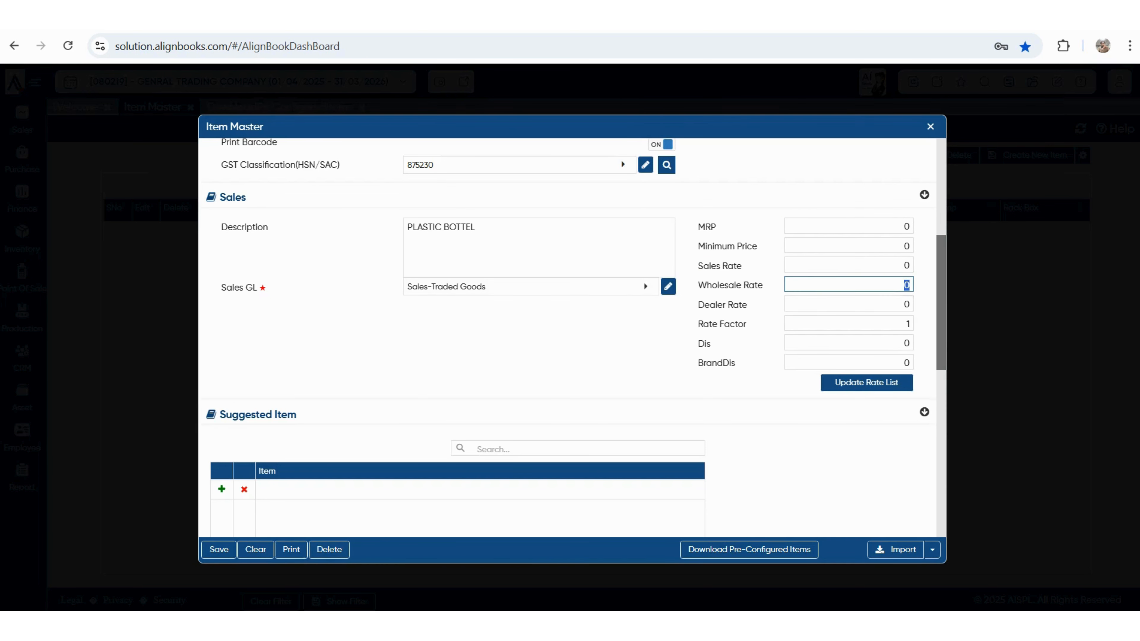
key("Tab")
key("Tab")
key("Tab")
key("Tab")
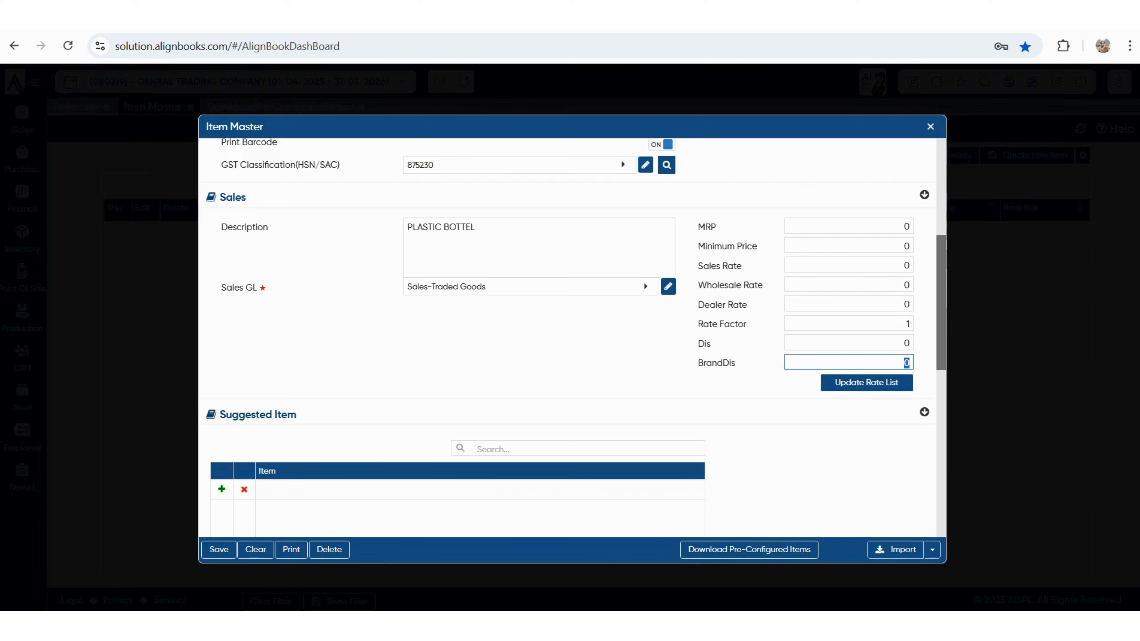
left_click(905, 226)
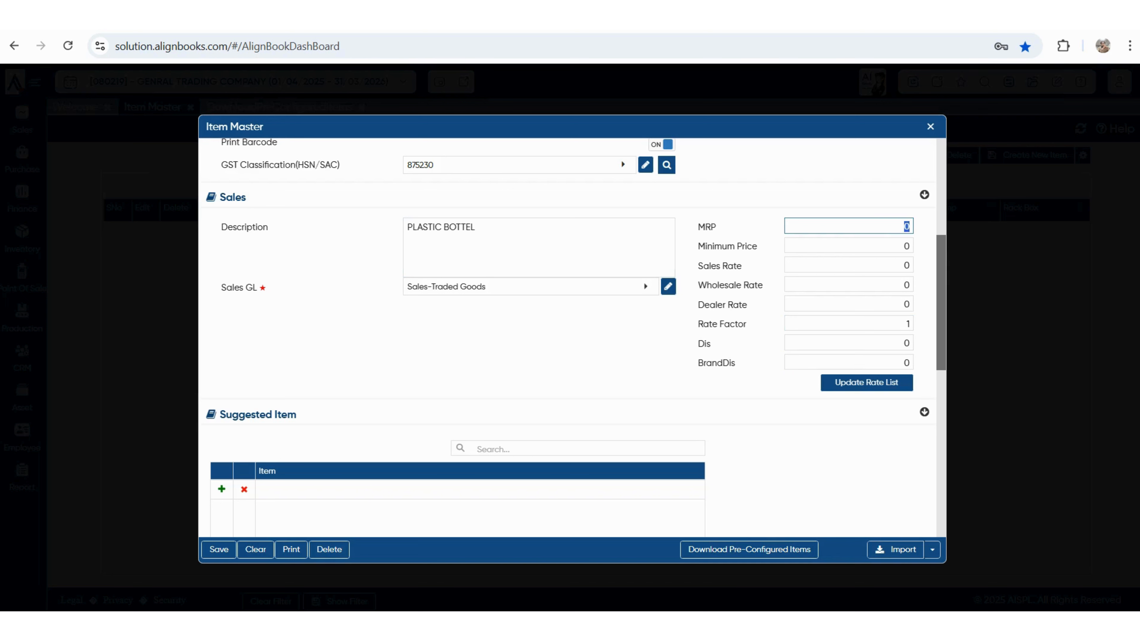
type("1000")
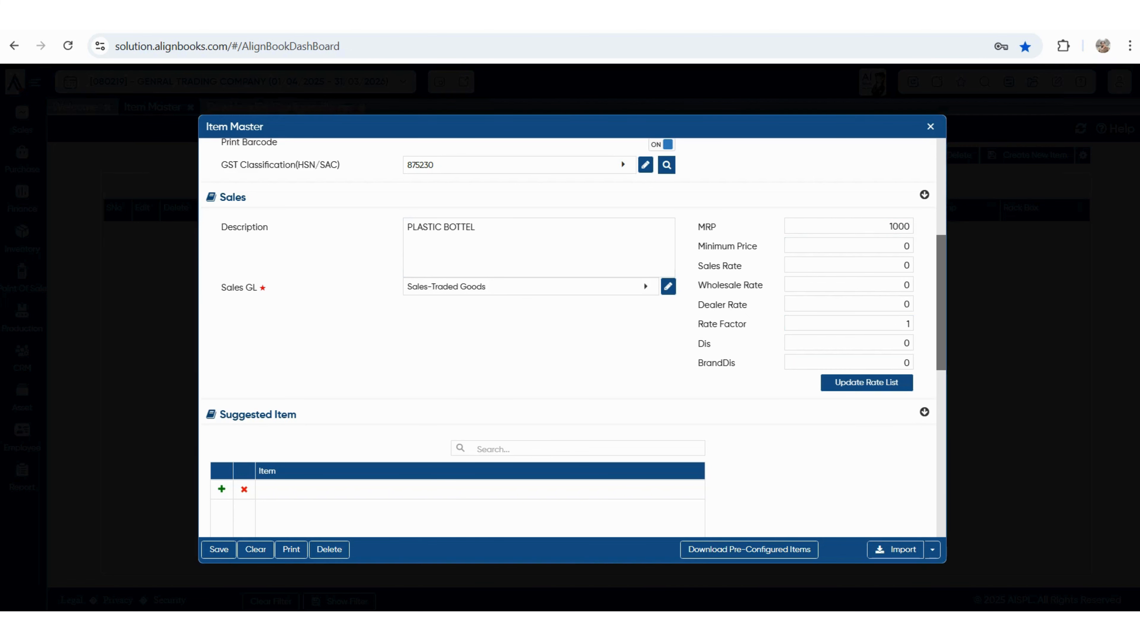
key("Tab")
type("700")
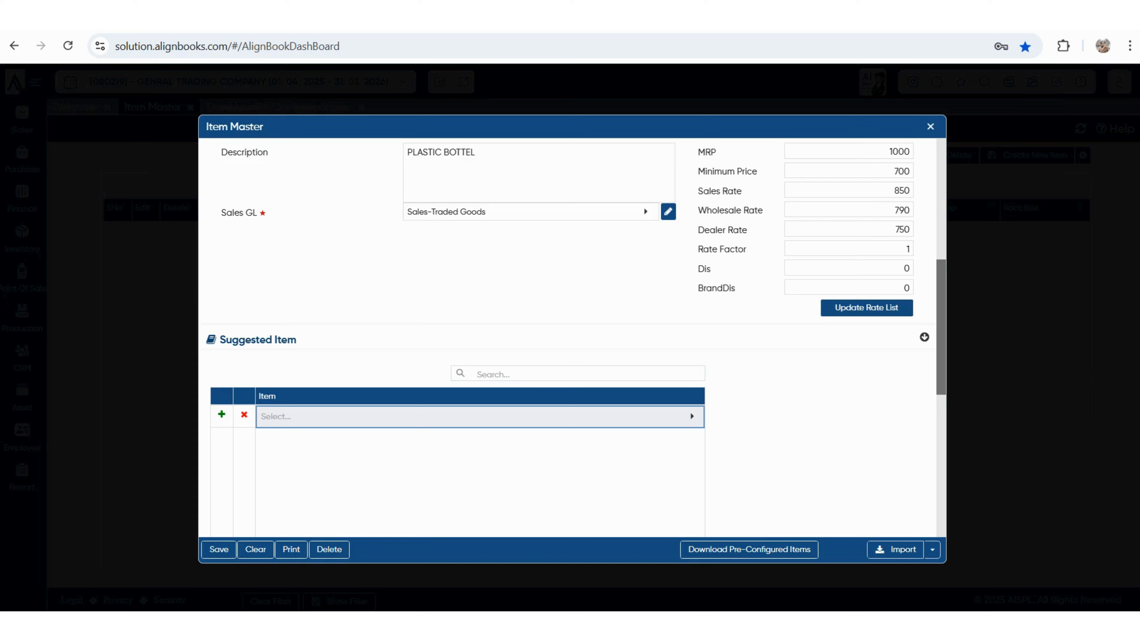
scroll(572, 337, "down", 6)
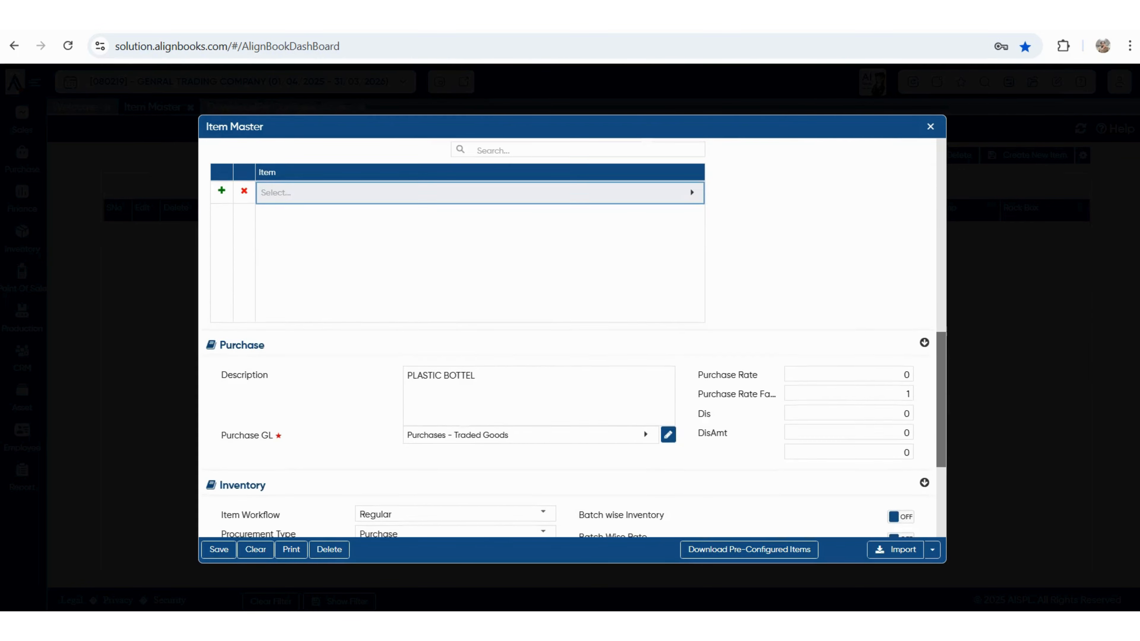
scroll(572, 337, "down", 2)
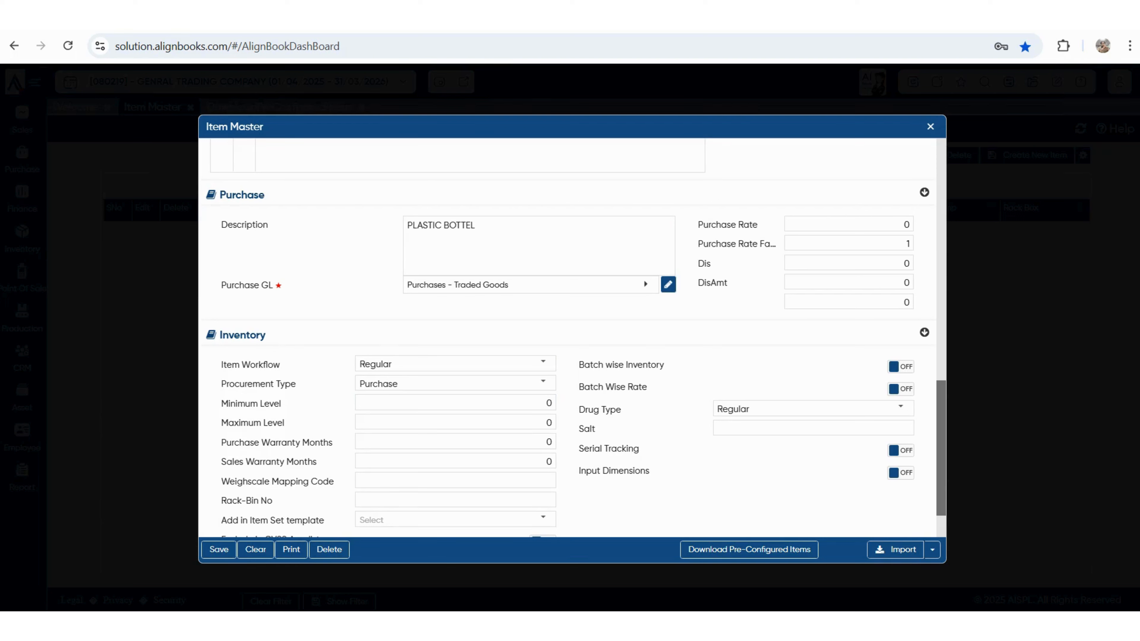
double_click(906, 224)
left_click(849, 263)
key("Tab")
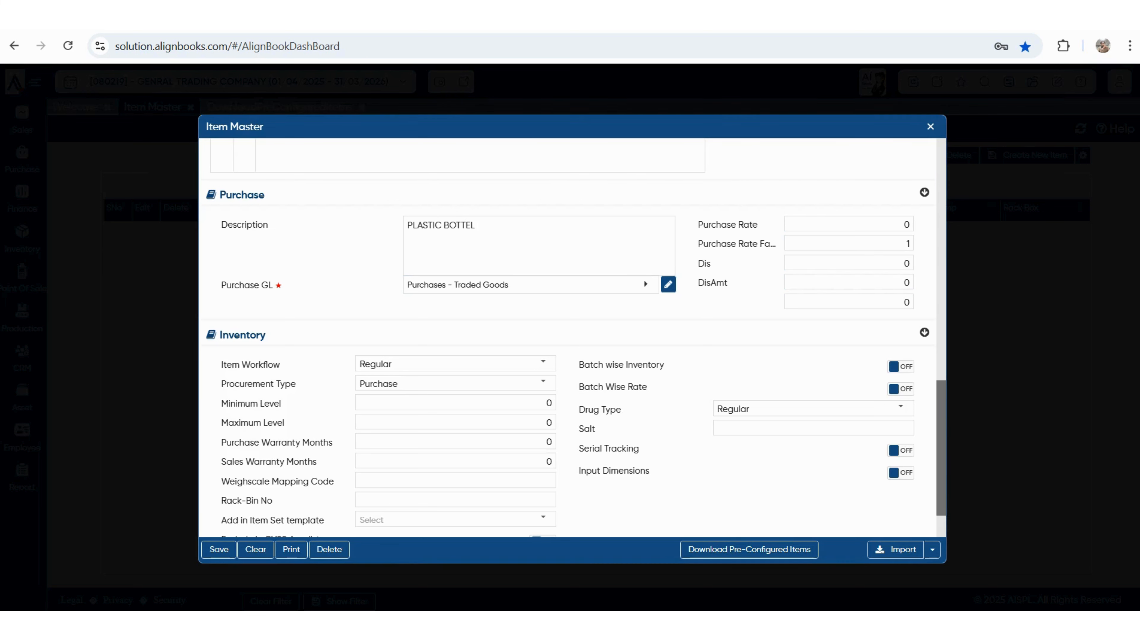
scroll(568, 337, "down", 3)
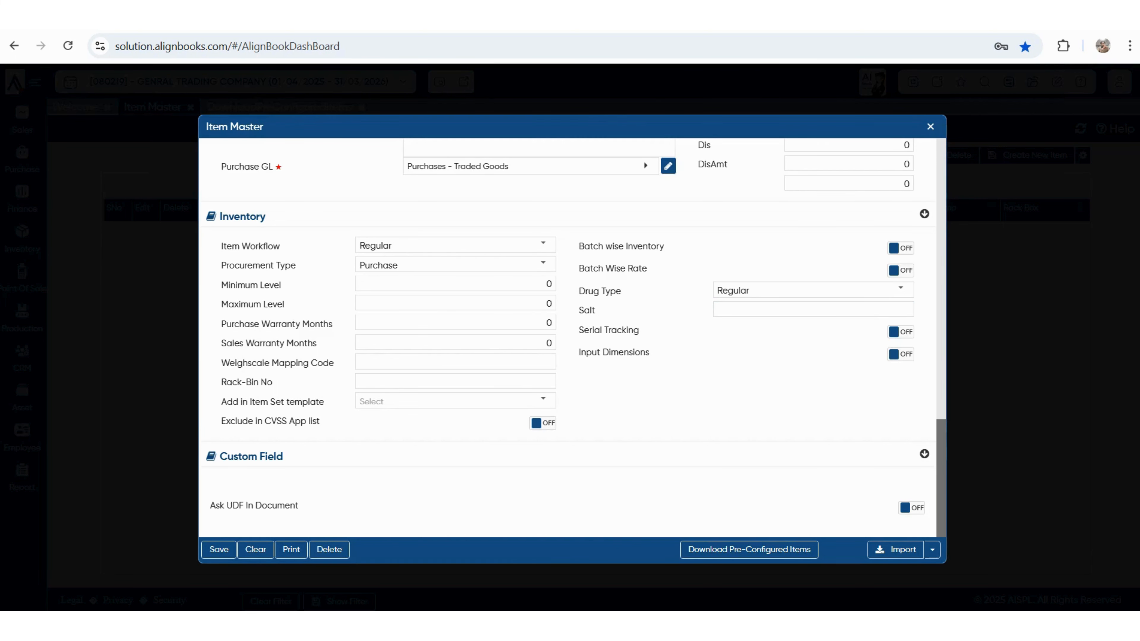
left_click(543, 244)
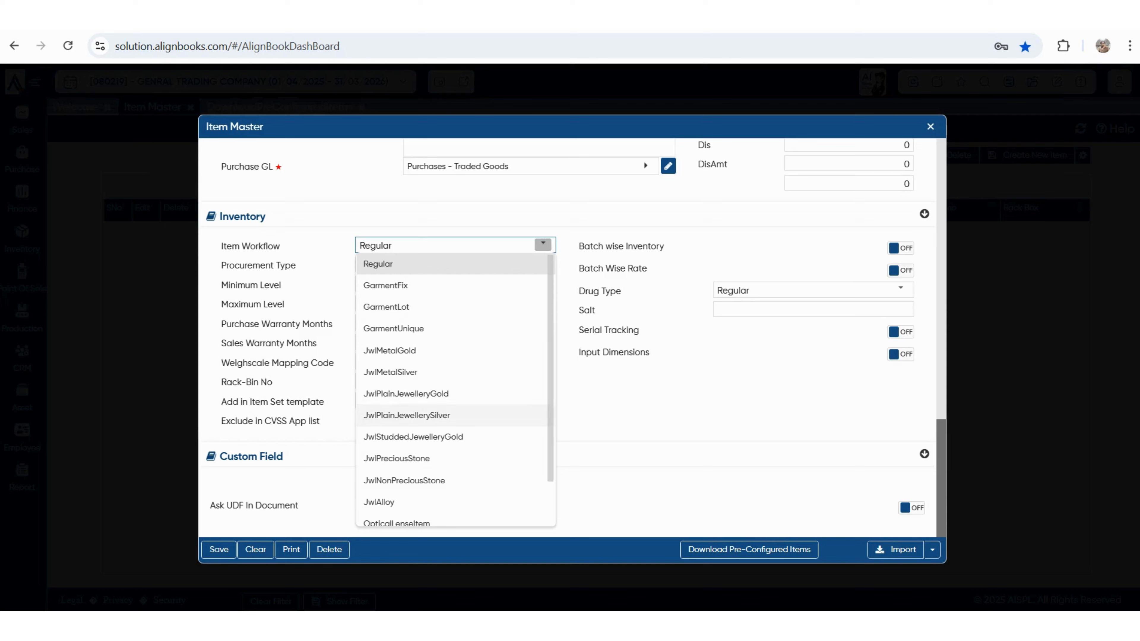
scroll(404, 429, "down", 1)
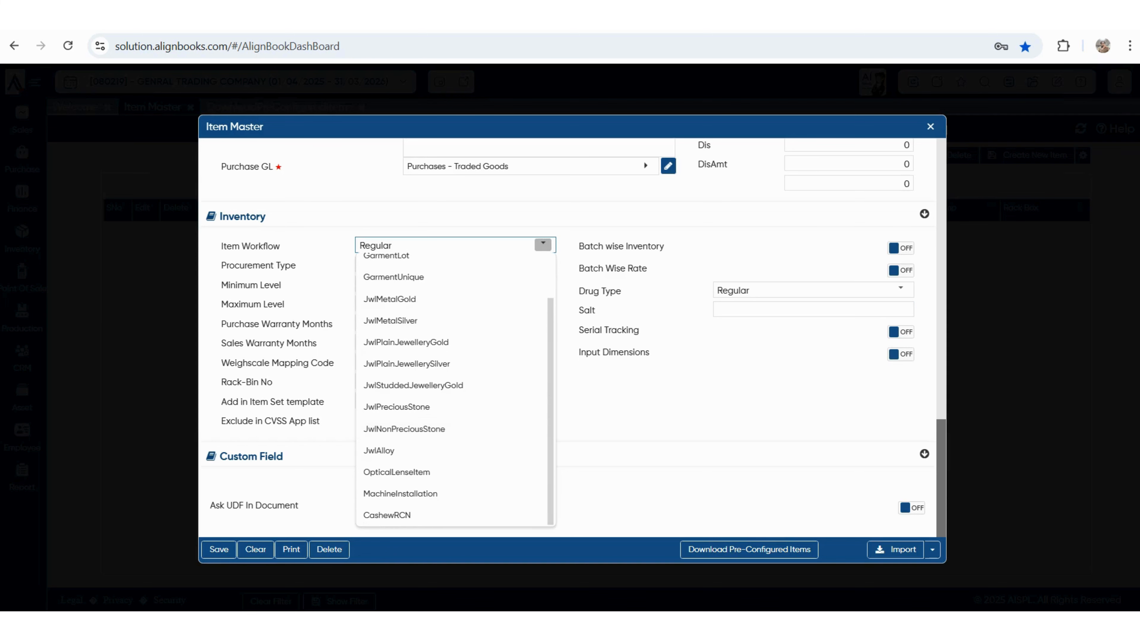
key("Escape")
left_click(547, 284)
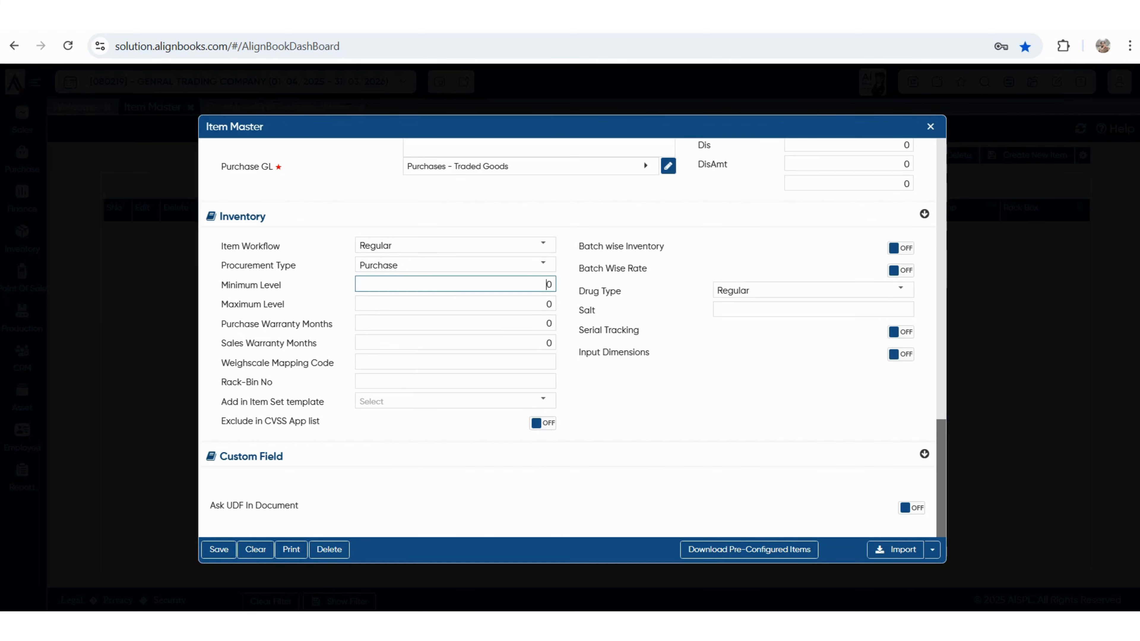
left_click(547, 304)
key("Tab")
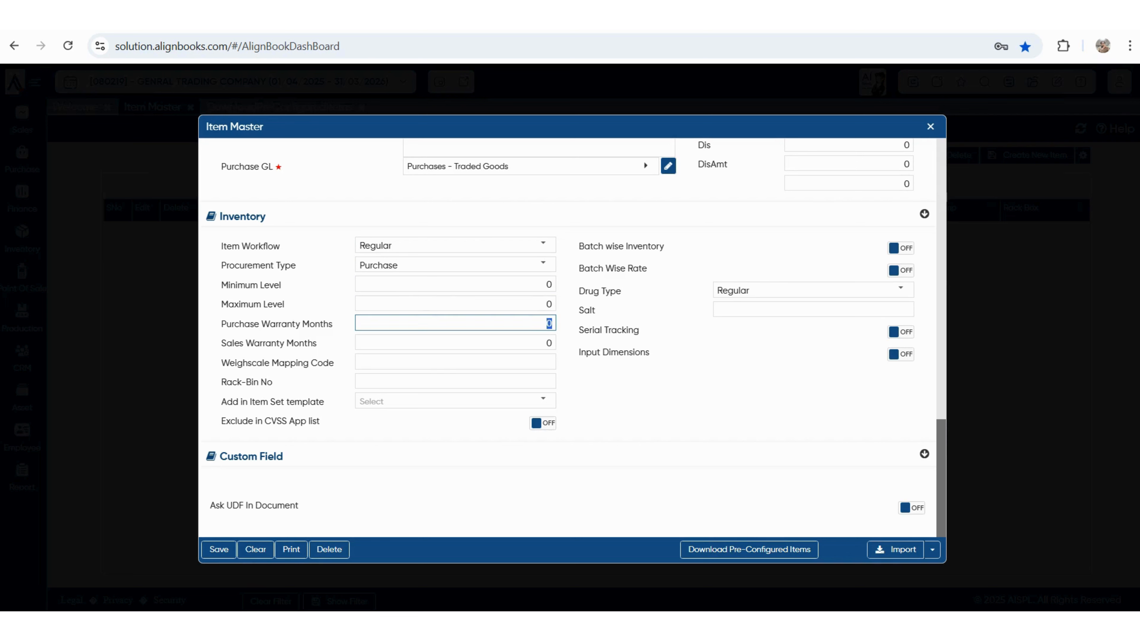
key("Tab")
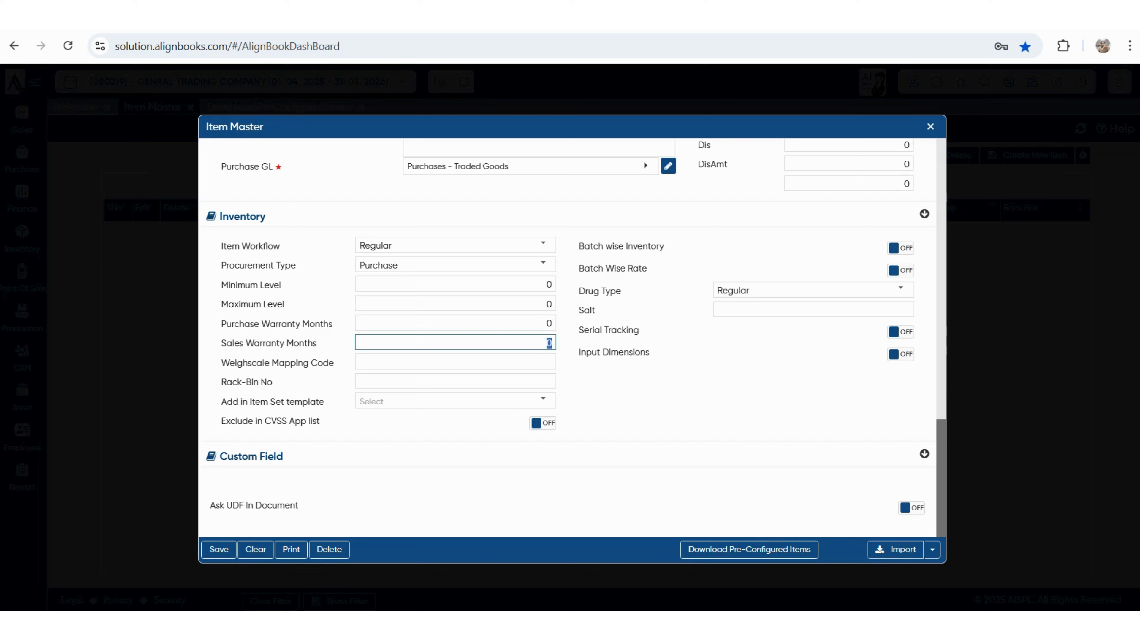
key("Tab")
key("Tab")
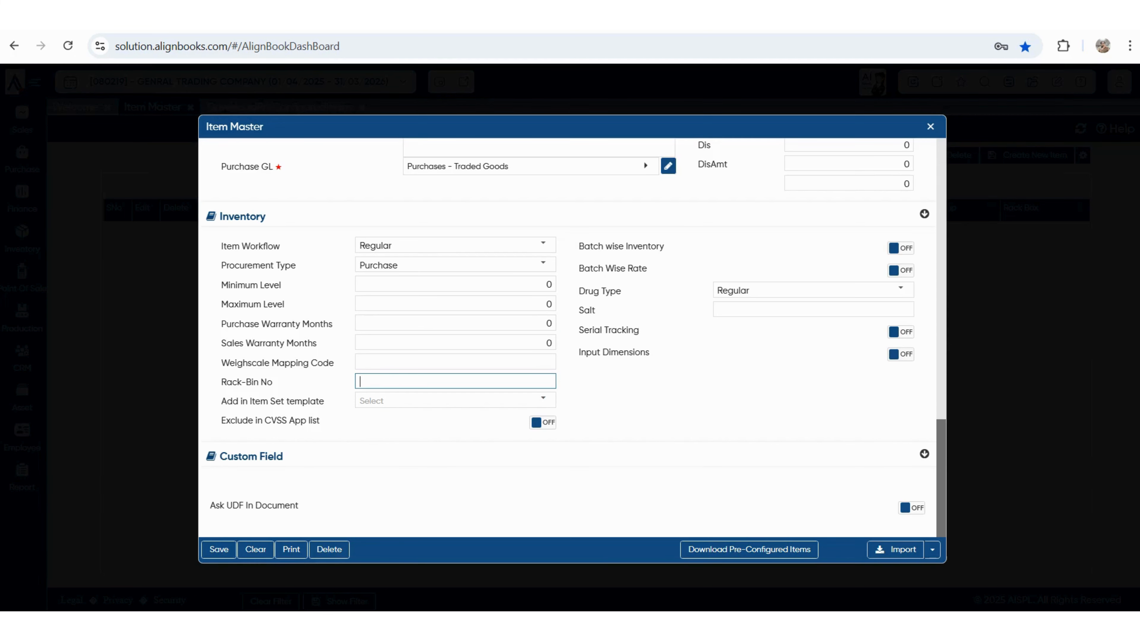
scroll(567, 337, "up", 5)
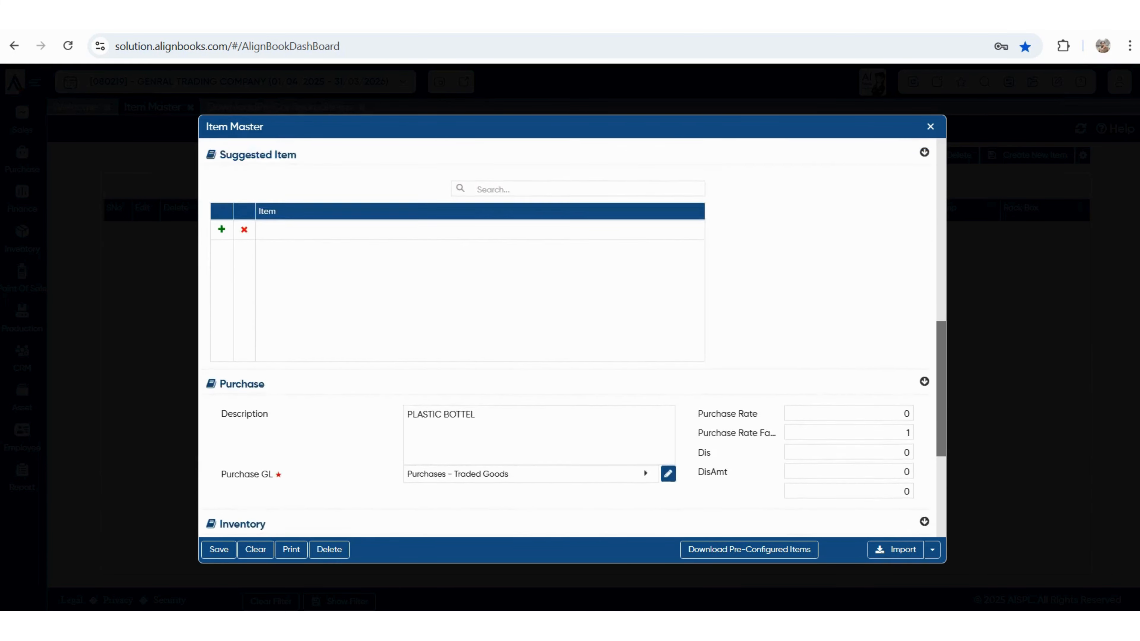
- Save PLASTIC BOTTEL (code 0000001, HSN 875230) and start another new item
scroll(567, 337, "up", 10)
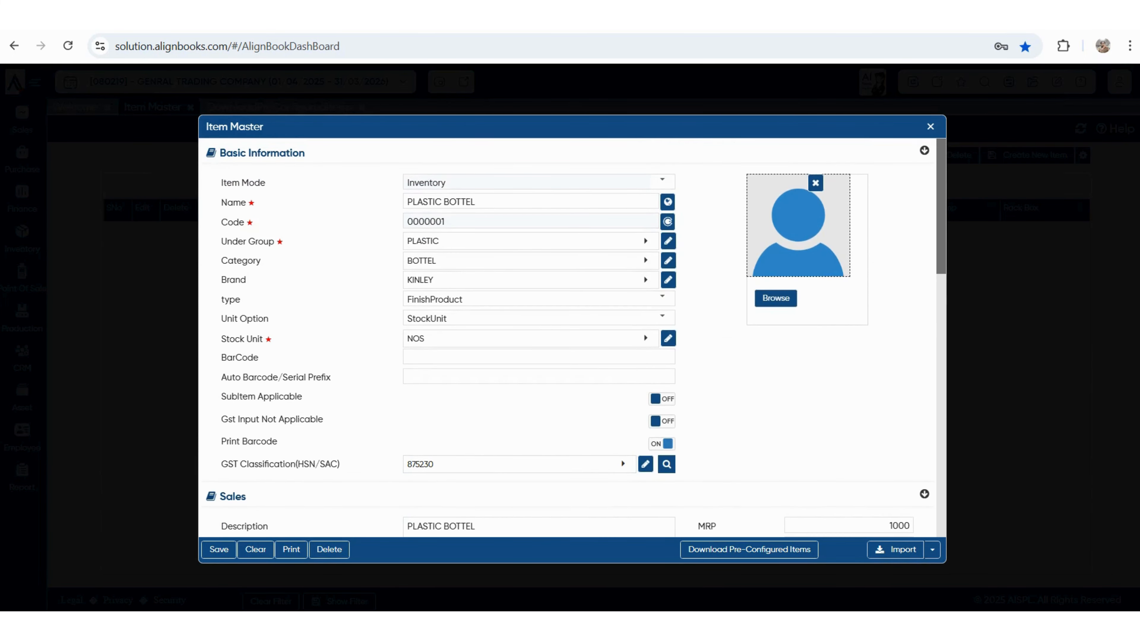
key("ctrl+s")
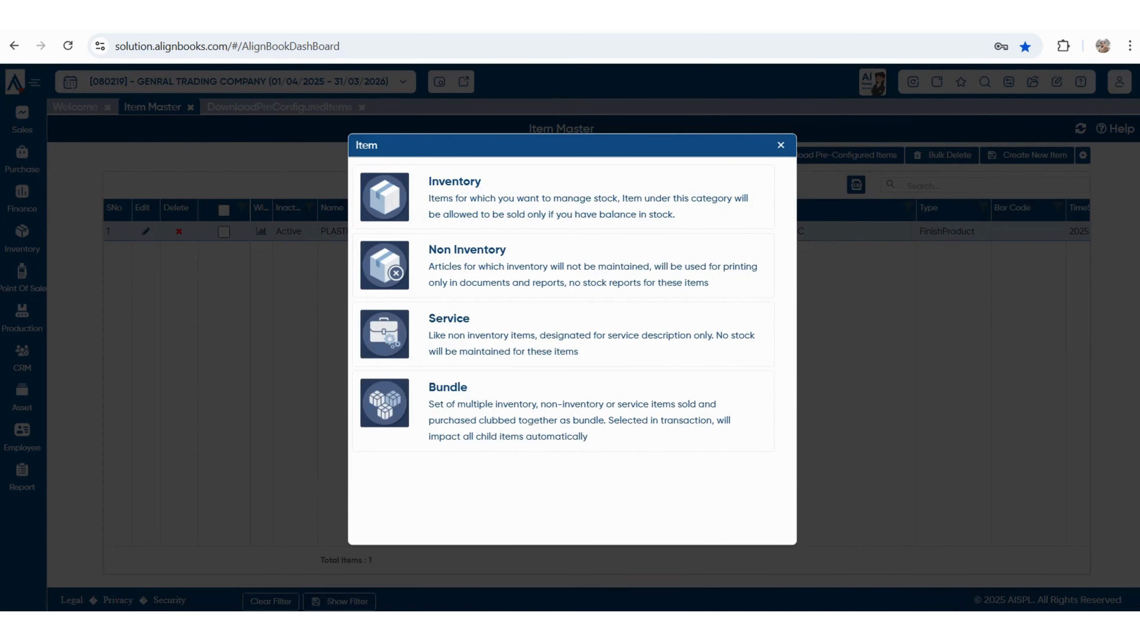
key("Escape")
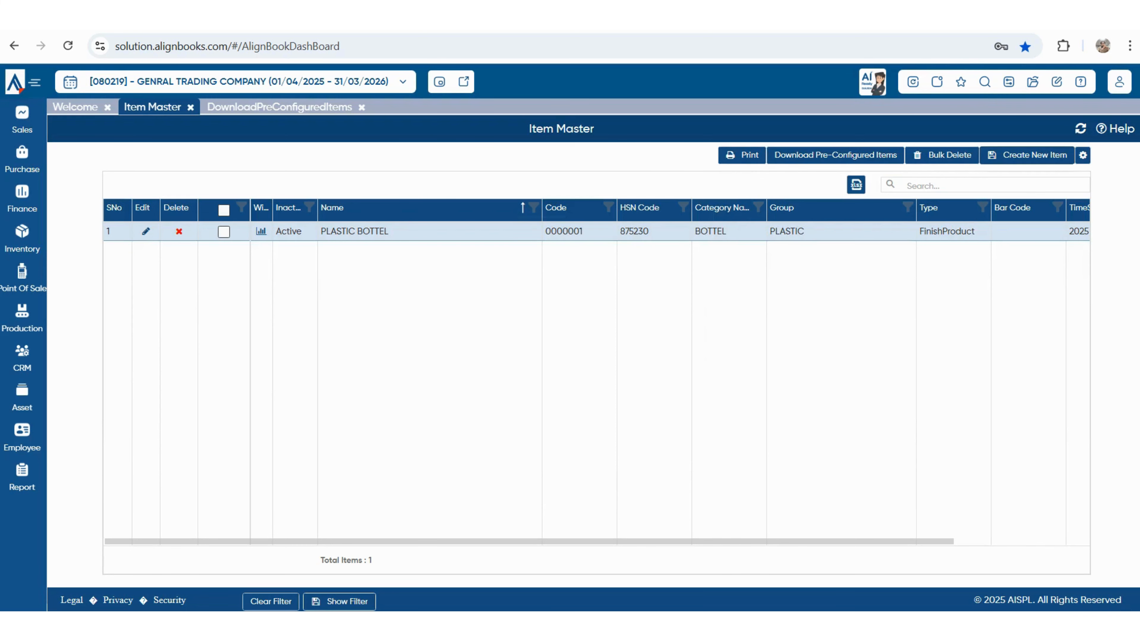
left_click(1027, 155)
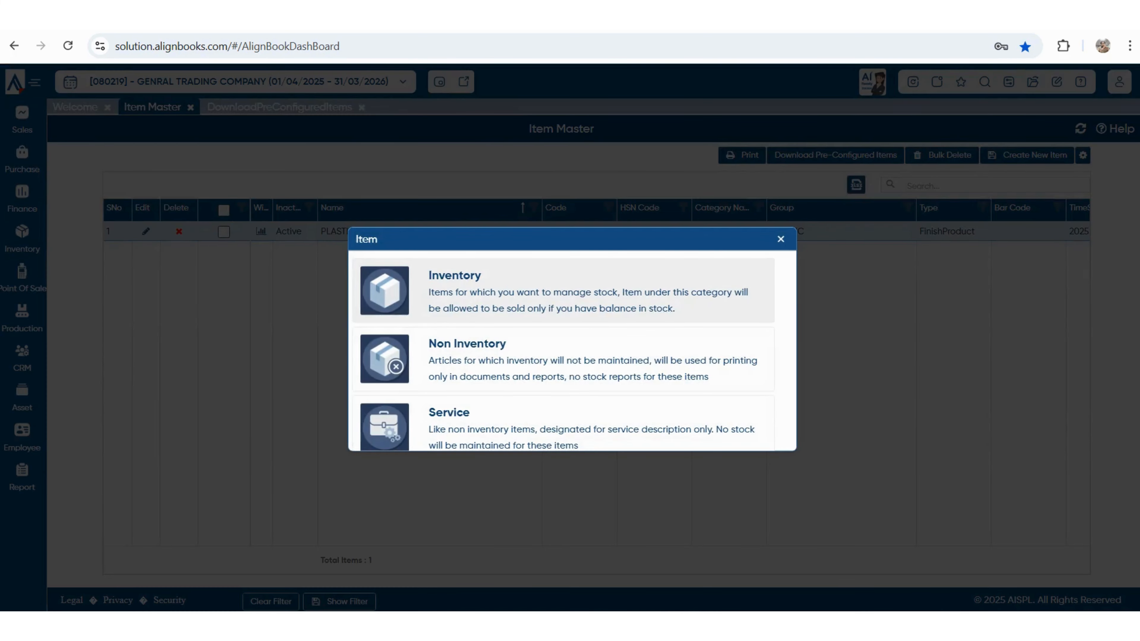
- Create Inventory item WATER BOTTEL 1 LTR with group PLASTIC, category BOTTEL and brand KINLEY
left_click(563, 291)
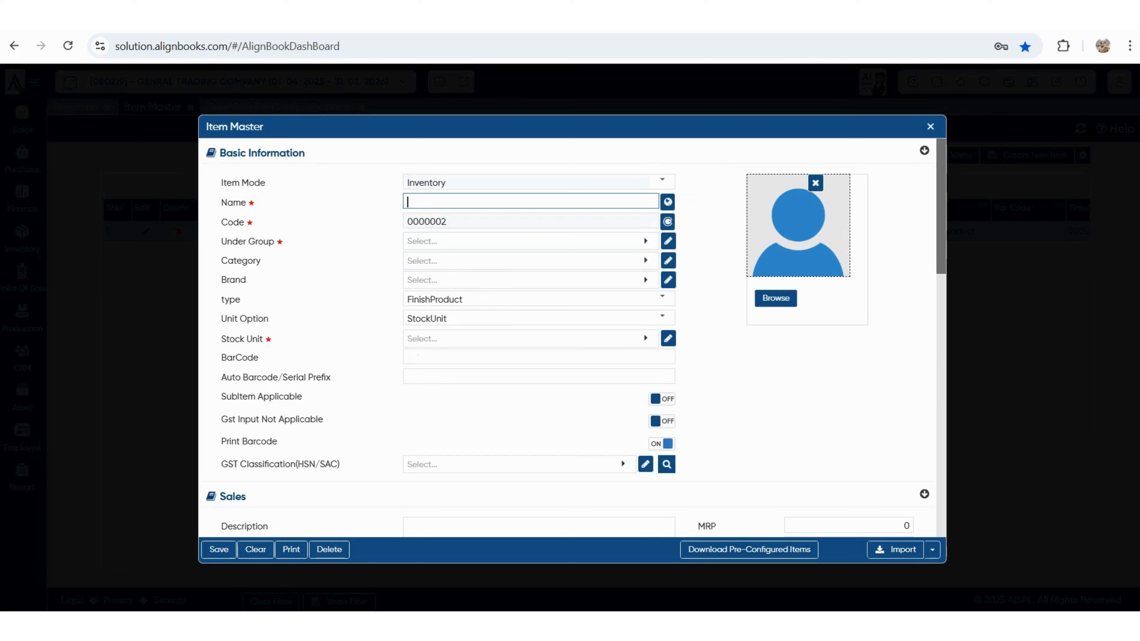
type("WATER BOTTEL 1 LTR")
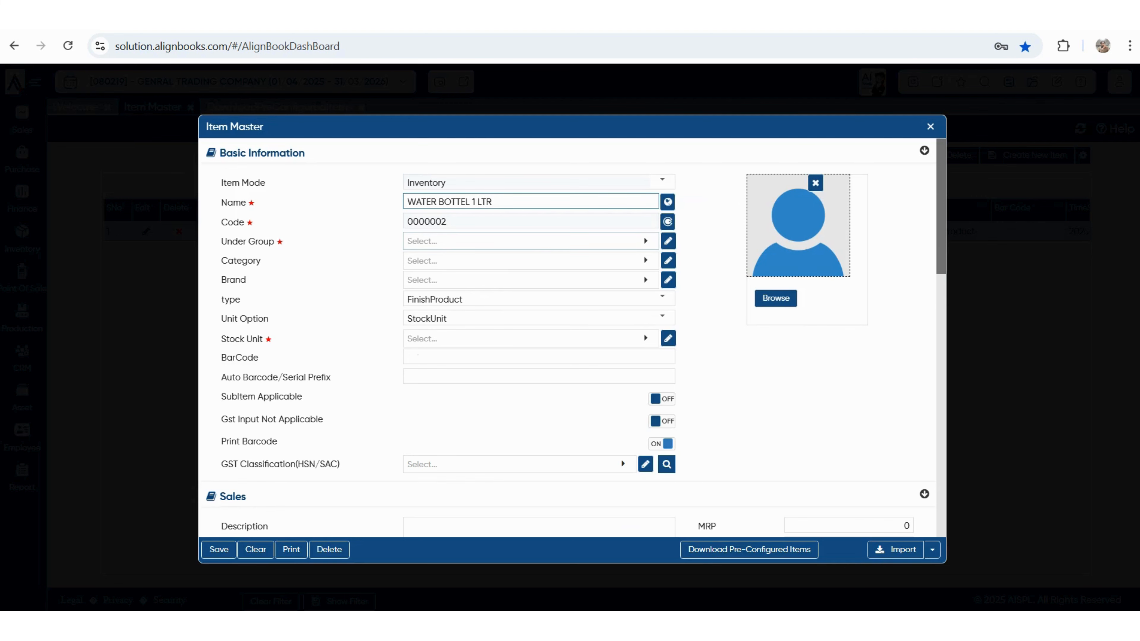
key("Tab")
key("Down")
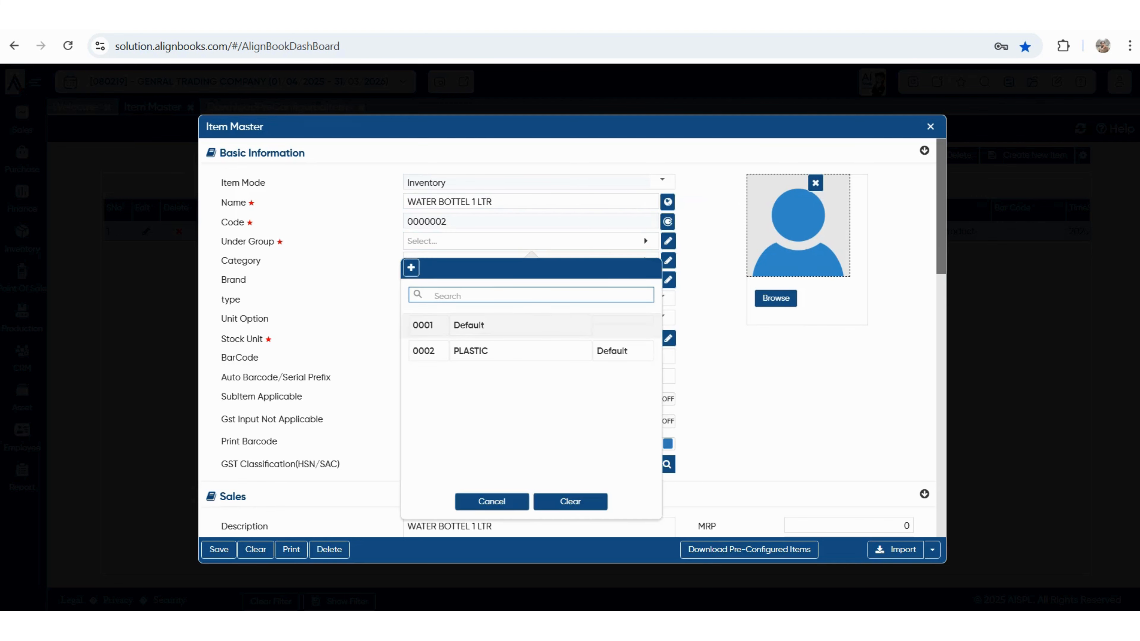
key("Down")
key("Return")
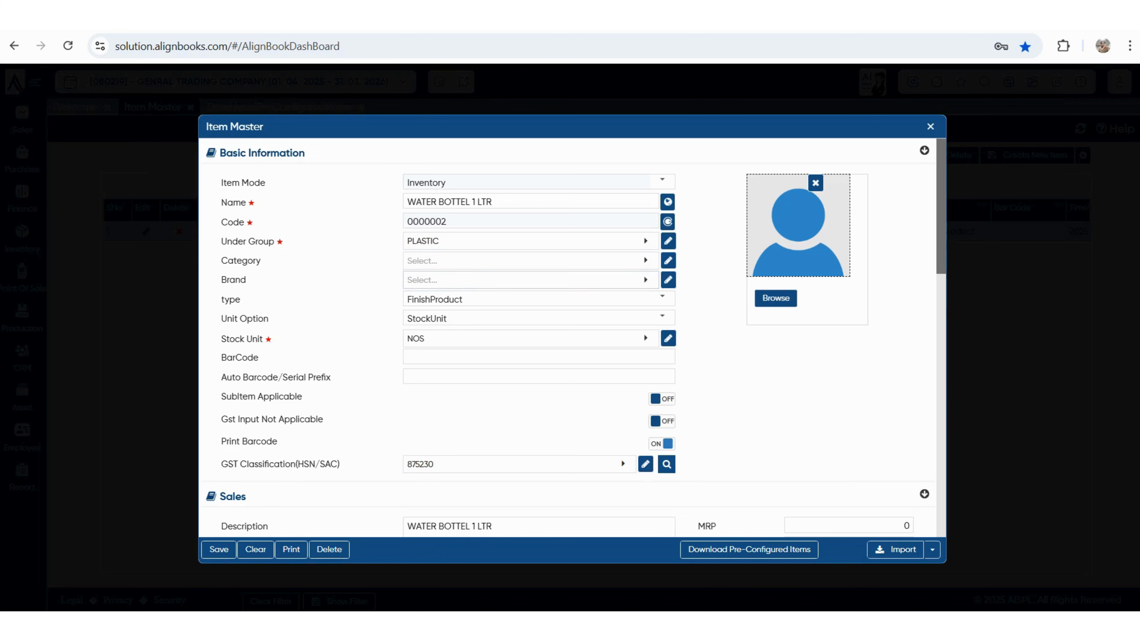
key("Tab")
key("Down")
key("Down")
key("Return")
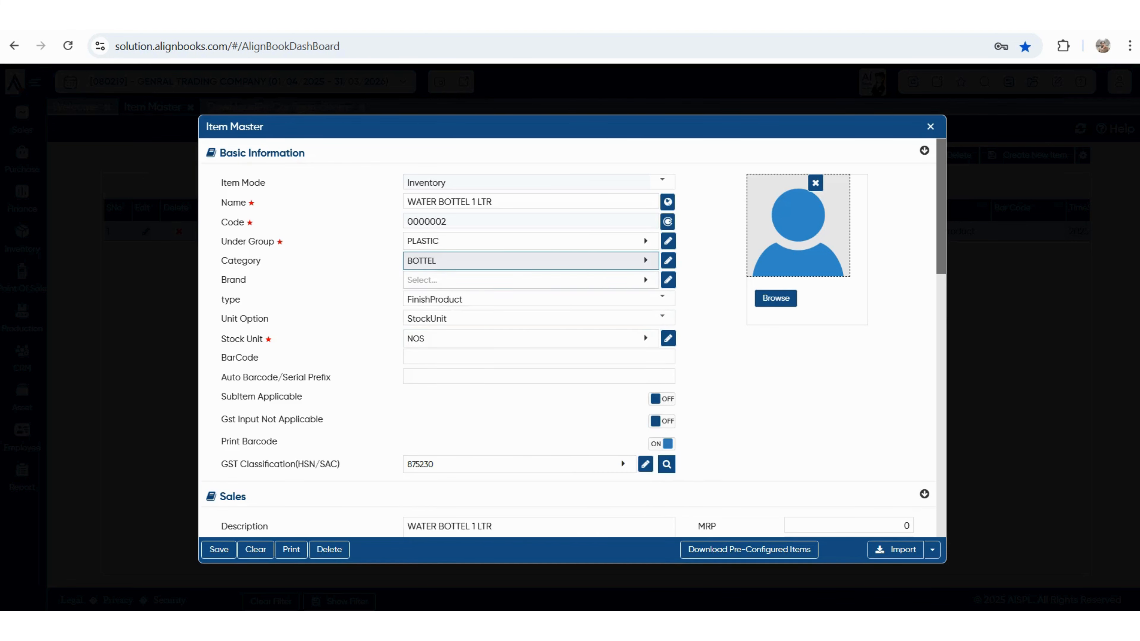
key("Tab")
key("Down")
key("Down")
key("Return")
- Save the WATER BOTTEL 1 LTR item and show the item import options
scroll(570, 341, "down", 5)
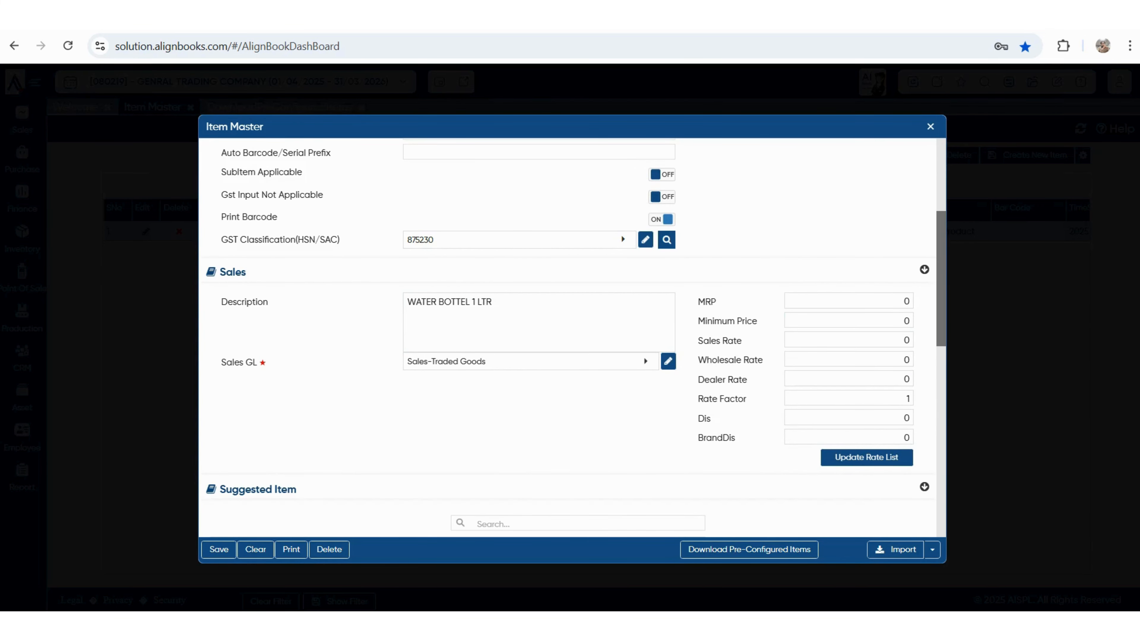
scroll(574, 337, "down", 1)
scroll(570, 336, "down", 10)
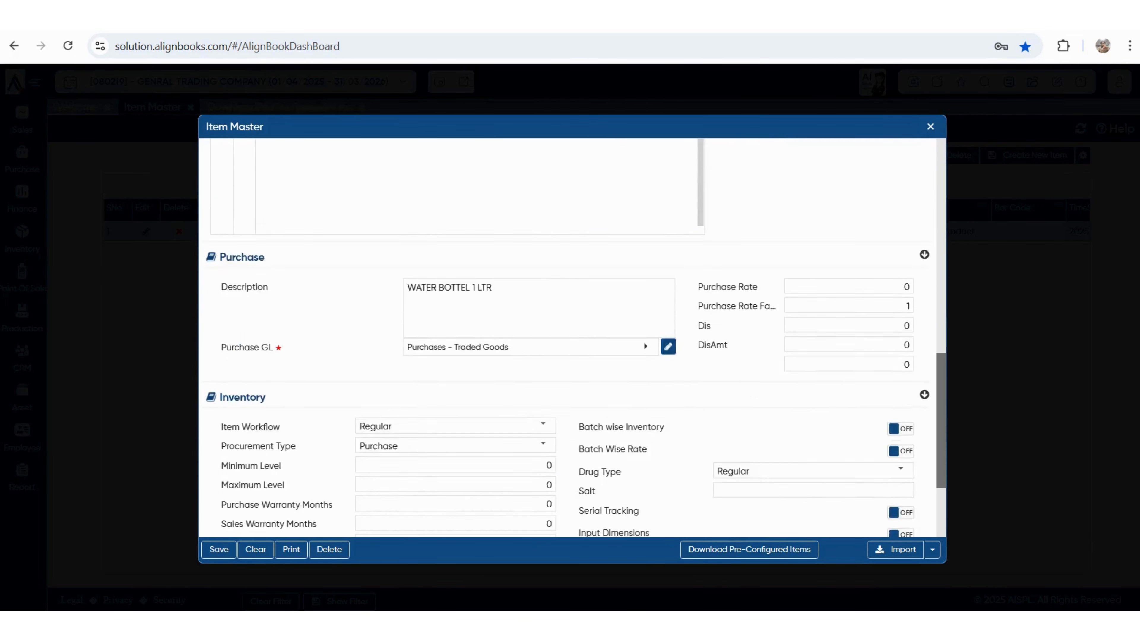
key("ctrl+s")
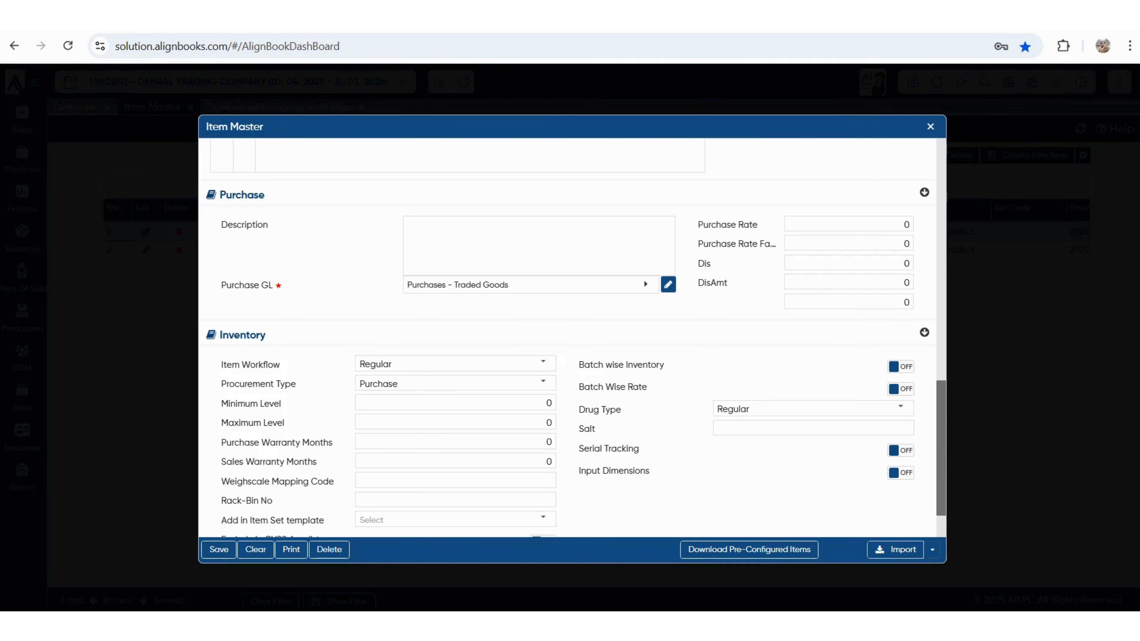
left_click(932, 550)
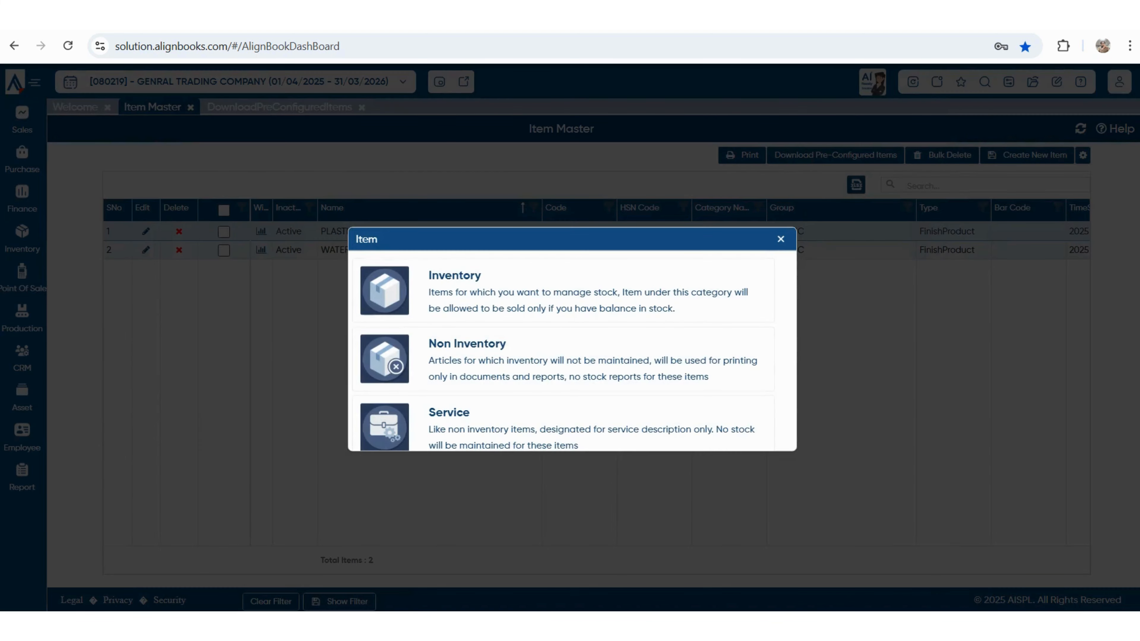
- Dismiss the item type chooser and open Opening Stock listing both bottle items
left_click(781, 239)
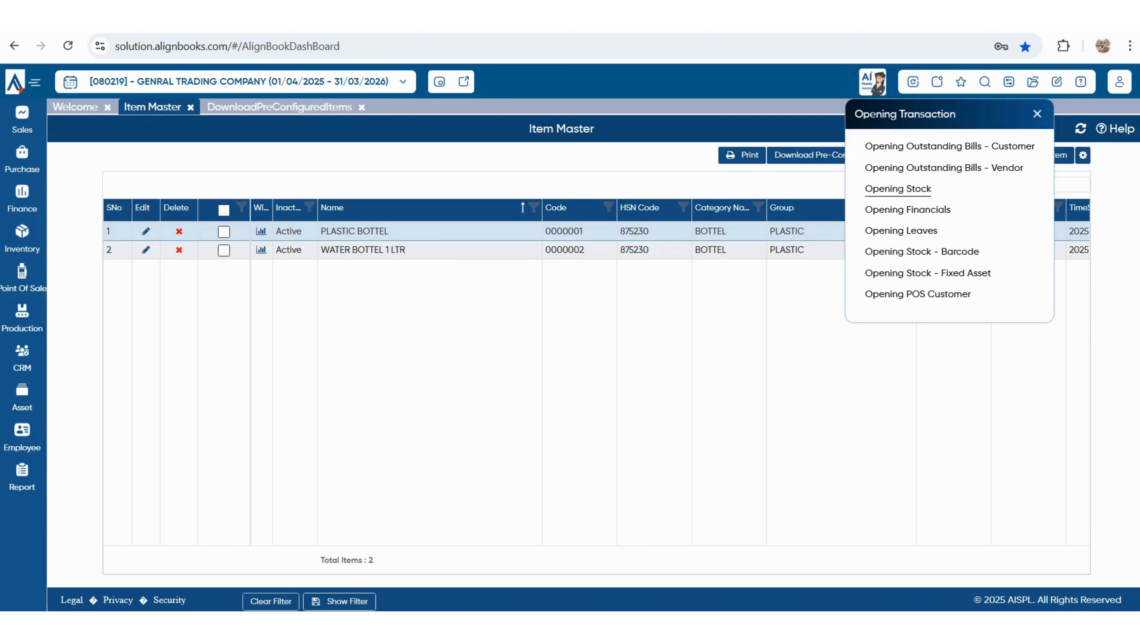
left_click(898, 188)
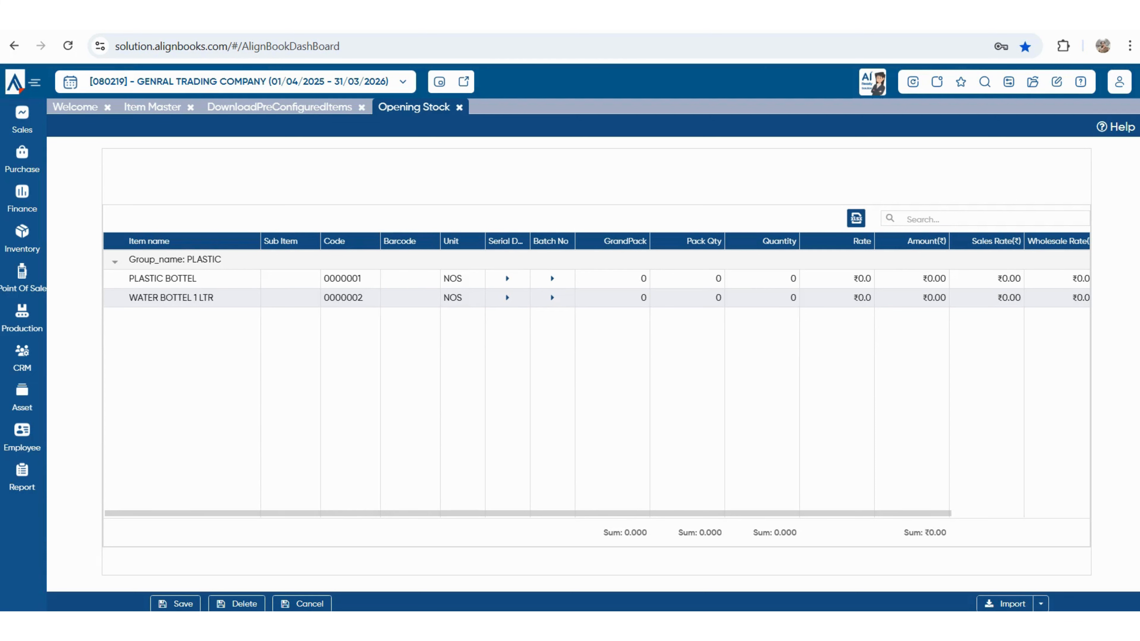
- Enter opening quantities 500 and 600 at rates 6 and 7 for PLASTIC BOTTEL and WATER BOTTEL 1 LTR
left_click(780, 279)
type("500")
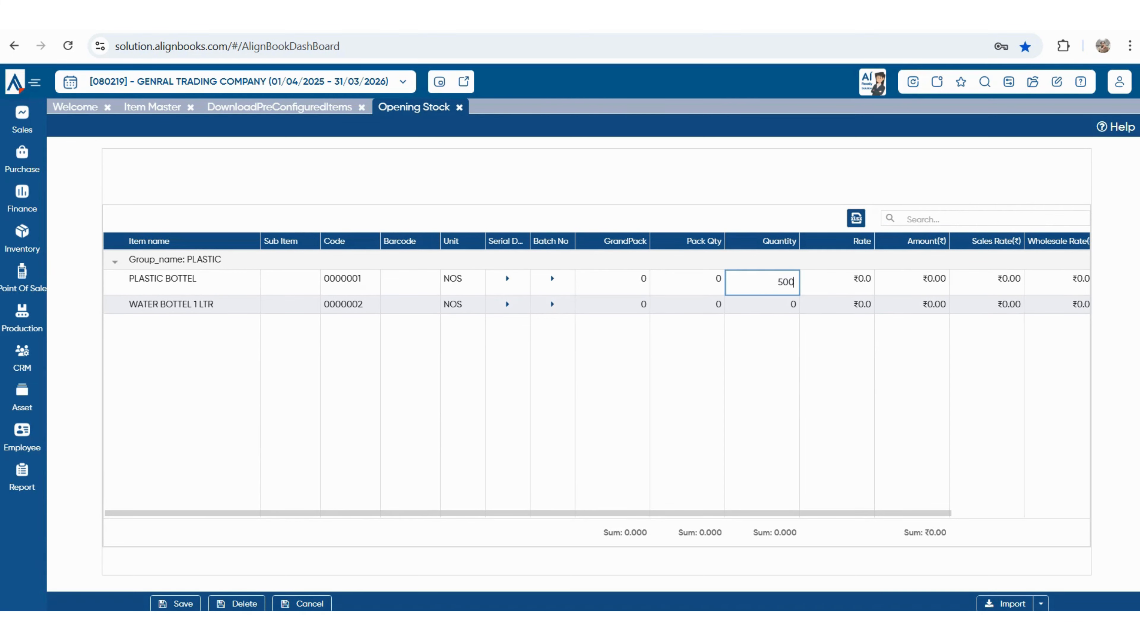
key("Return")
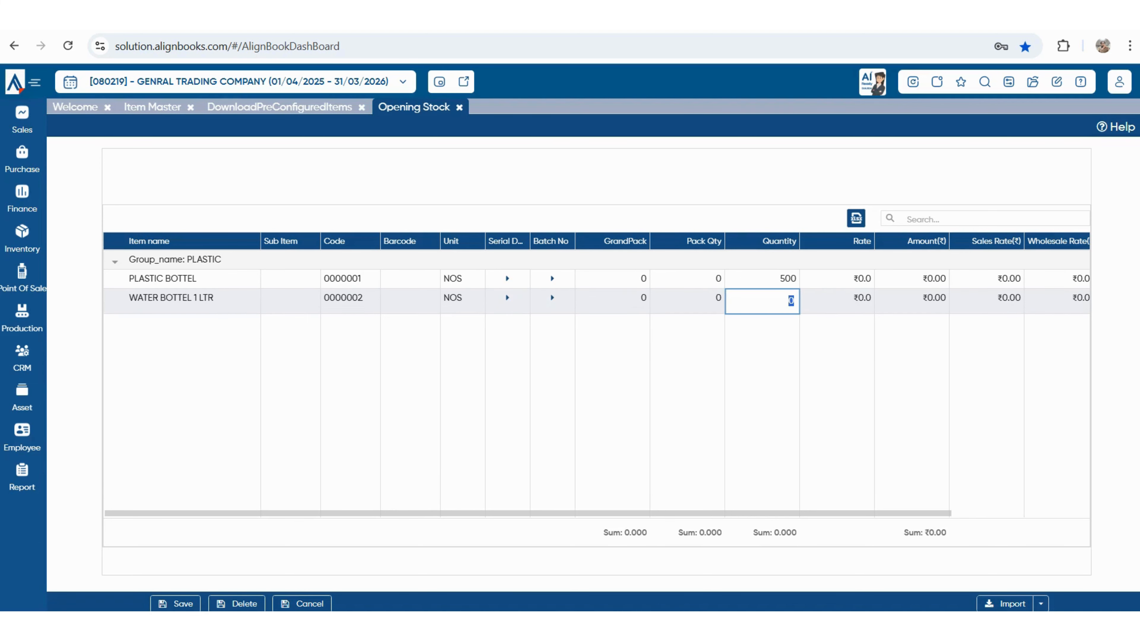
type("600")
key("Return")
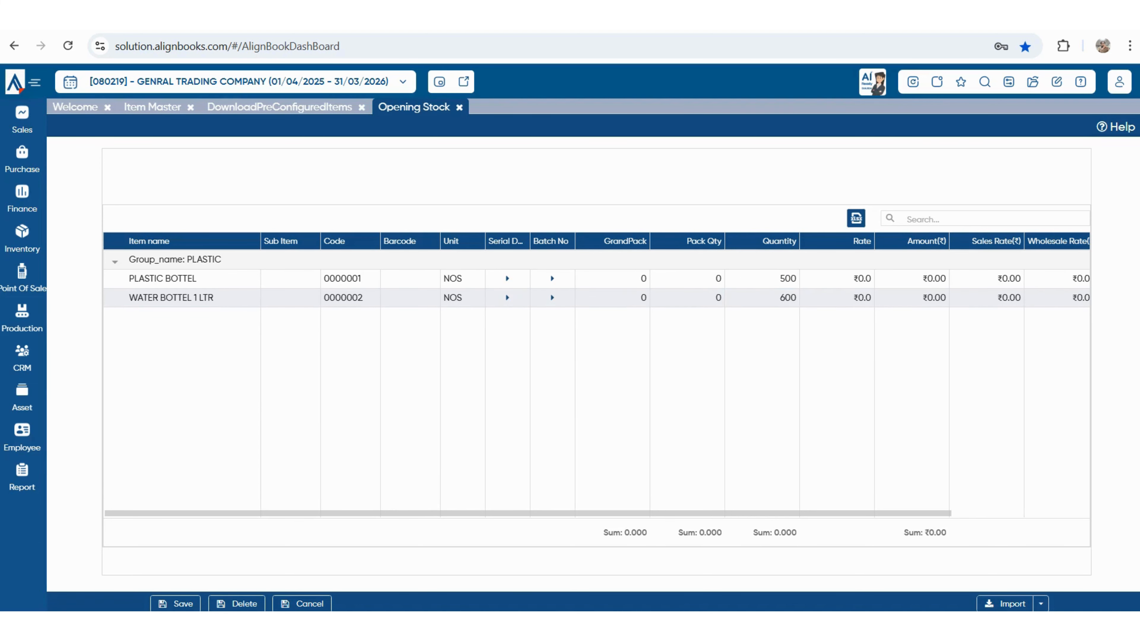
left_click(837, 279)
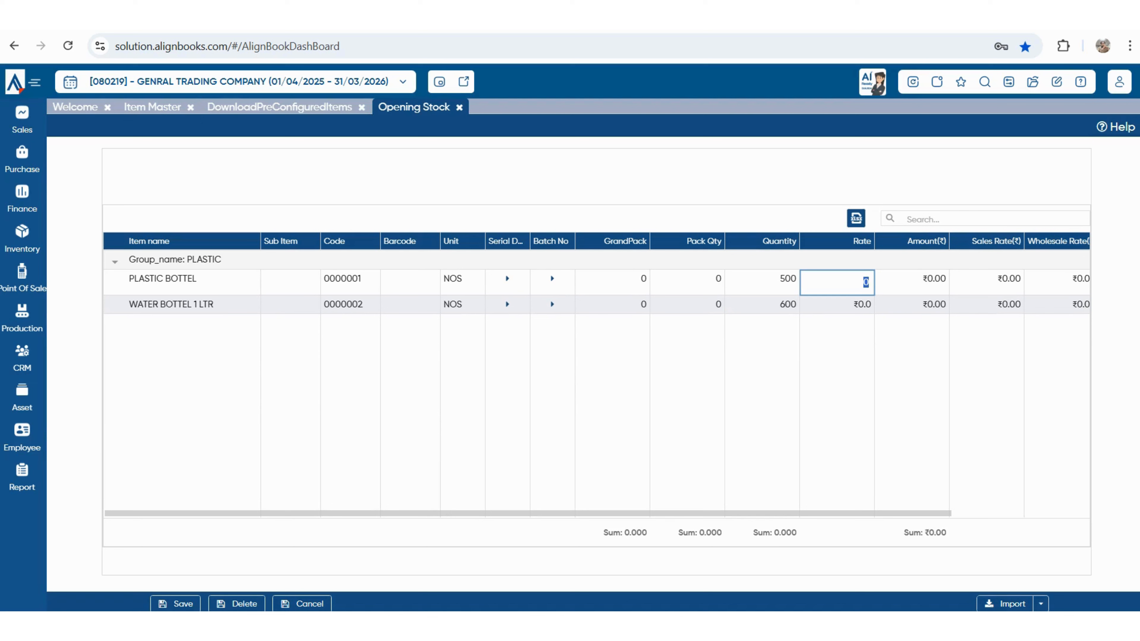
type("6")
key("Return")
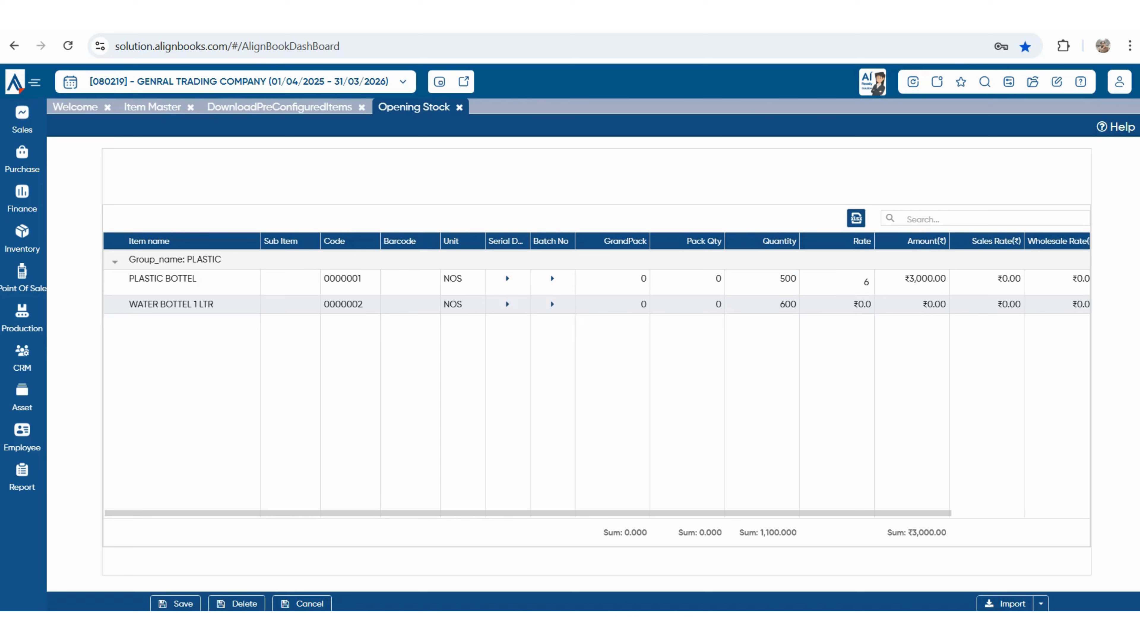
left_click(837, 298)
type("7")
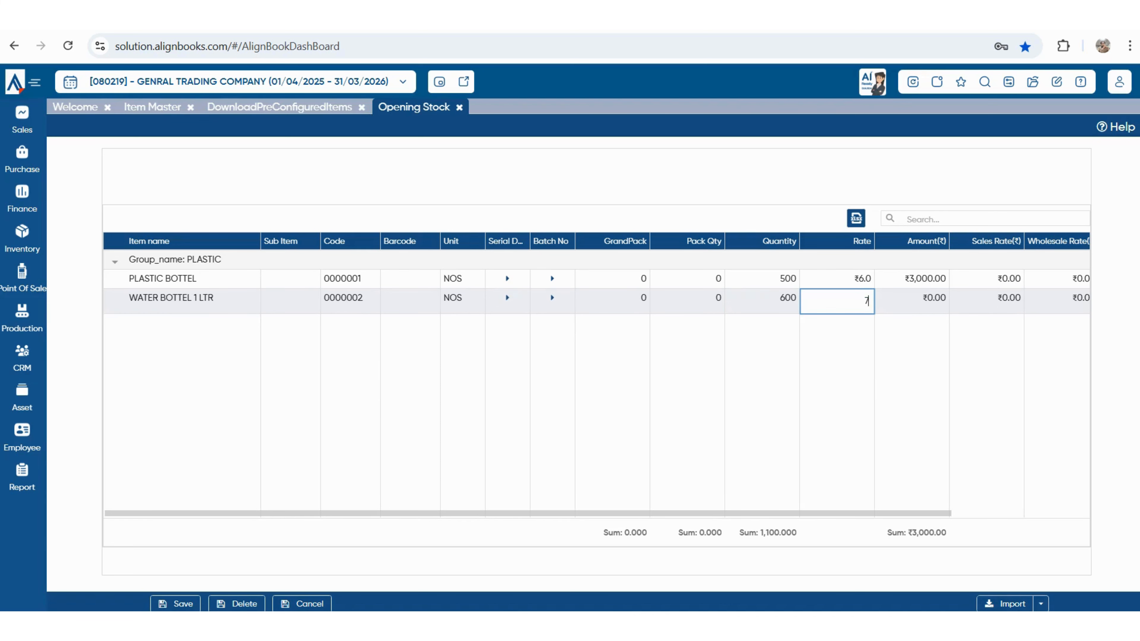
key("Return")
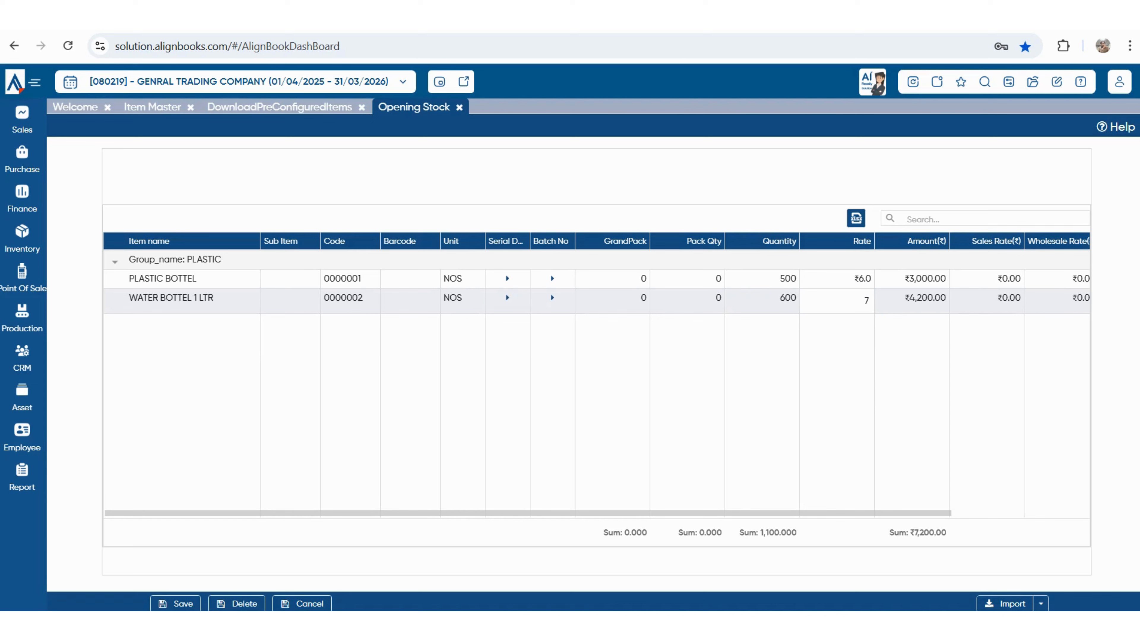
- Check the totals of 1,100 units and ₹7,200, save the opening stock, and close both screens
left_click_drag(906, 533, 946, 532)
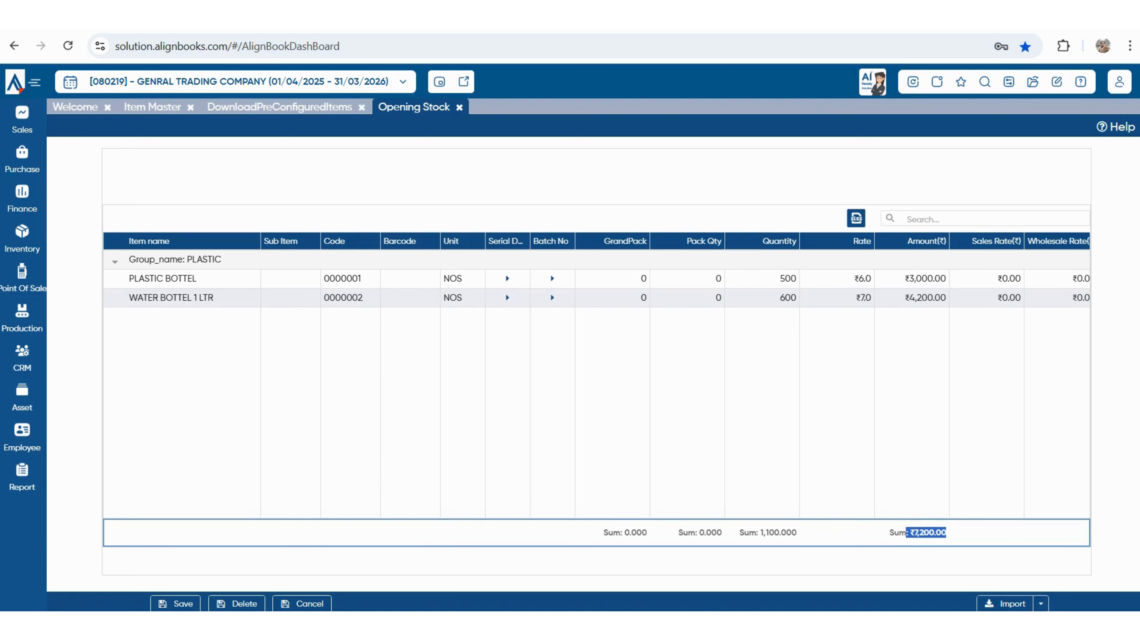
left_click_drag(760, 533, 786, 533)
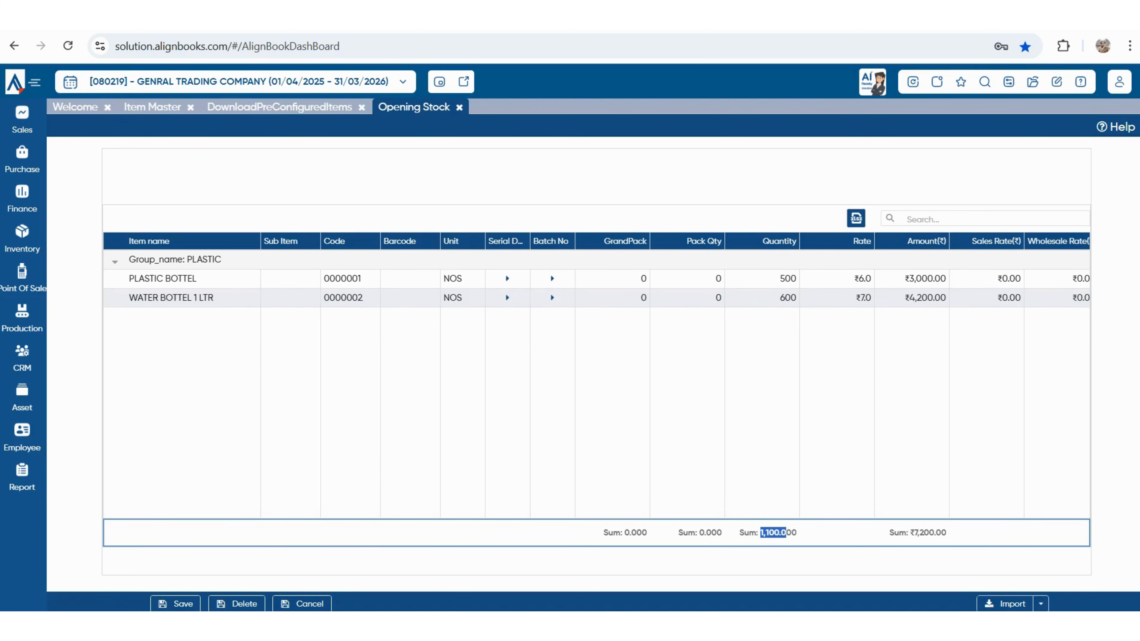
left_click_drag(914, 533, 946, 533)
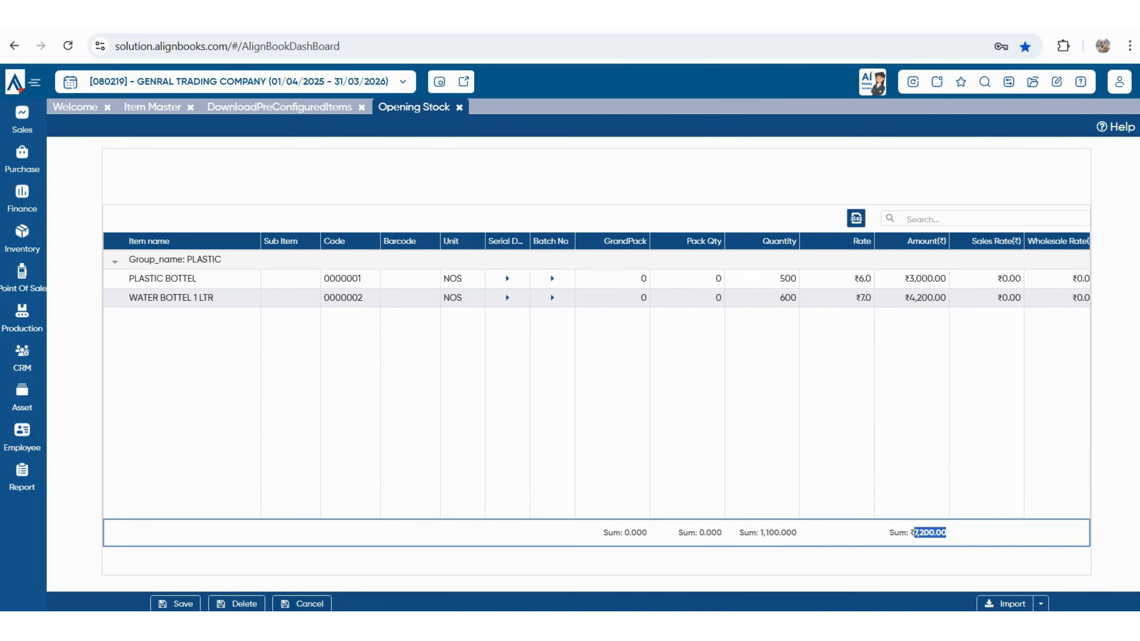
key("ctrl+s")
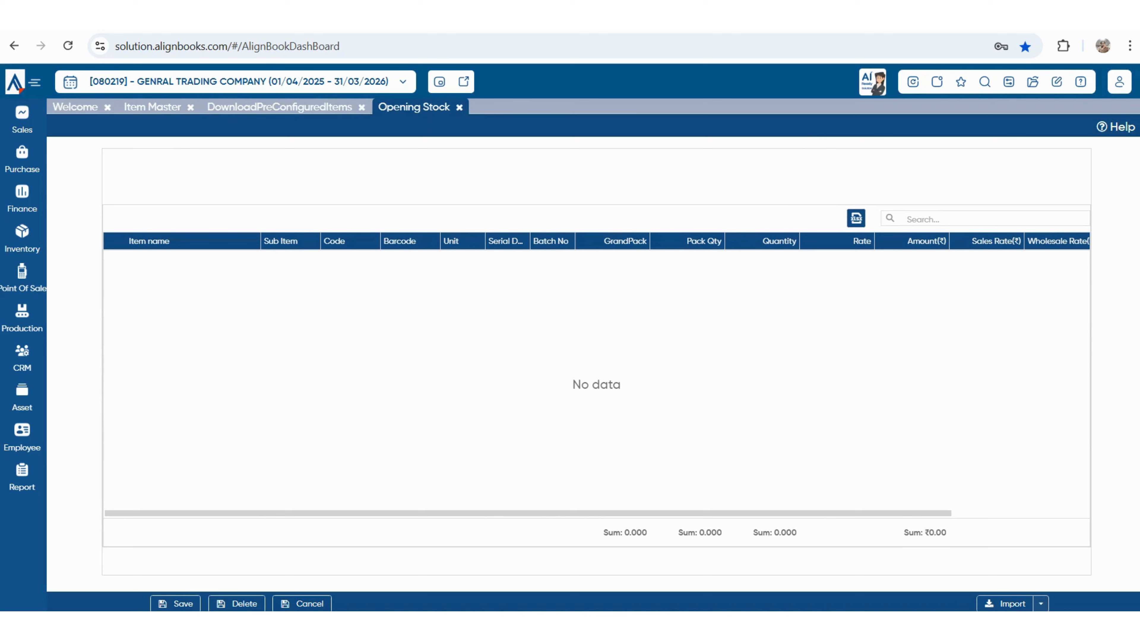
left_click(459, 107)
left_click(361, 107)
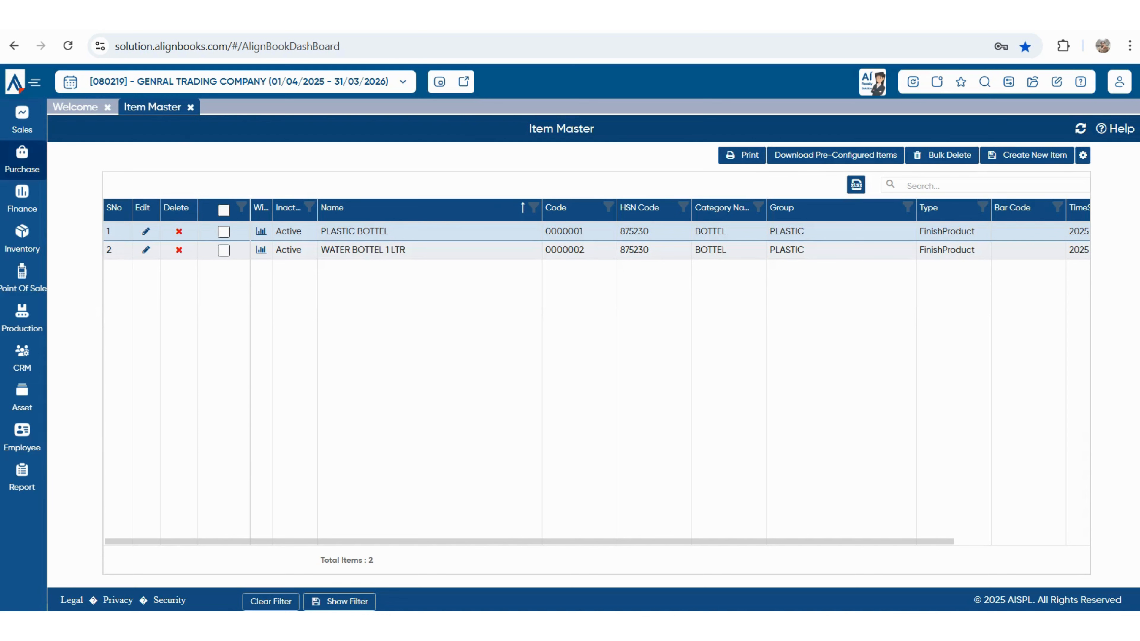
- Open the Vendor master from the Purchase menu
left_click(22, 159)
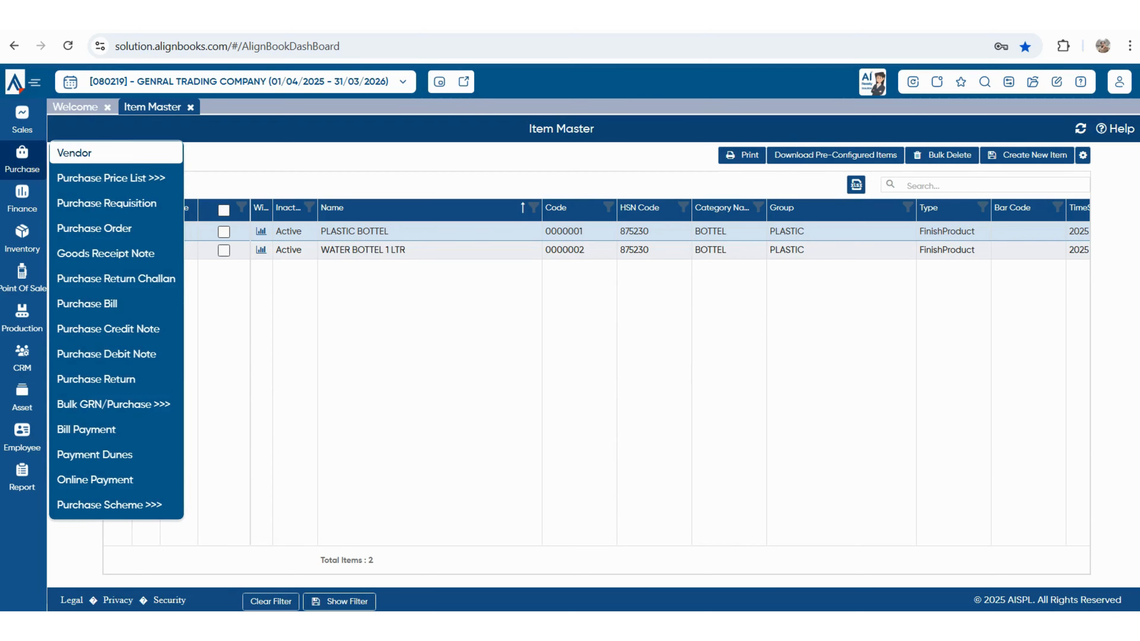
mouse_move(110, 177)
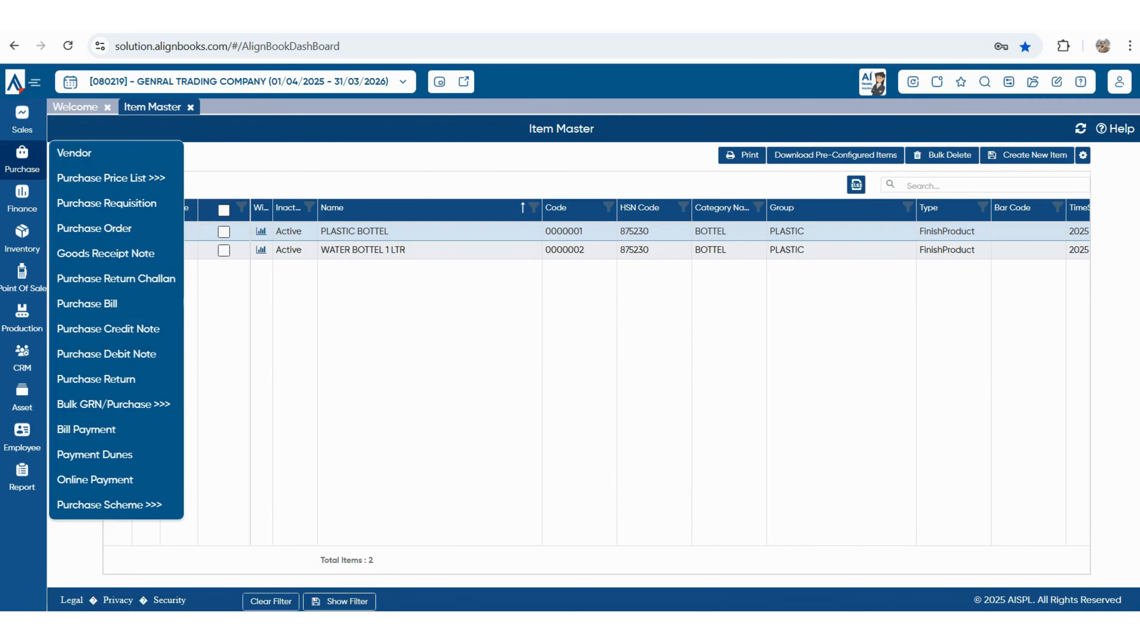
left_click(74, 153)
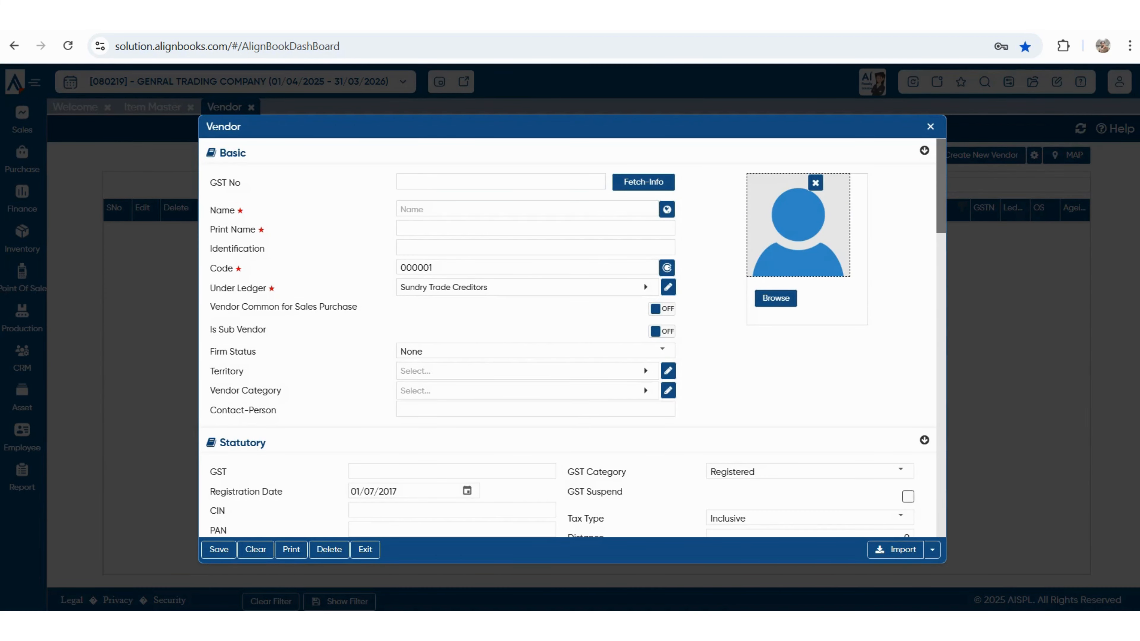
- Enter PANKAJ ENTERPRISES as the new vendor's name
left_click(500, 182)
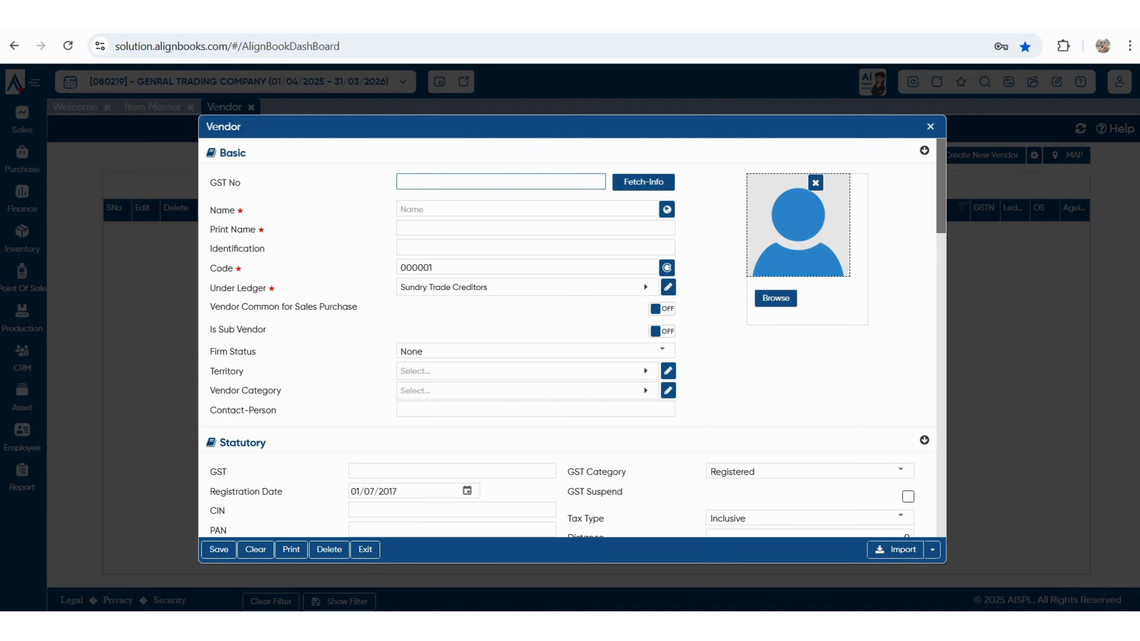
left_click(527, 208)
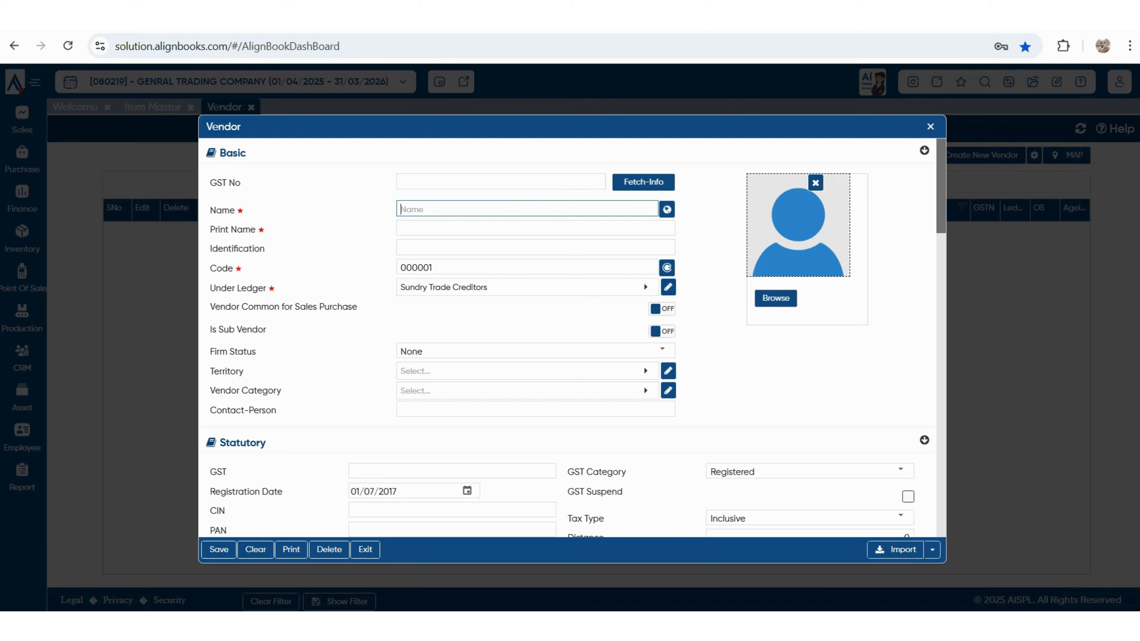
type("Pooja")
key("BackSpace")
key("BackSpace")
key("BackSpace")
key("BackSpace")
type("S")
key("BackSpace")
type("ANKAJ ENTERPRISES")
key("Tab")
- Set the vendor's Tax Type to Exclusive and GST Category to Unregistered
scroll(570, 336, "down", 3)
left_click(452, 322)
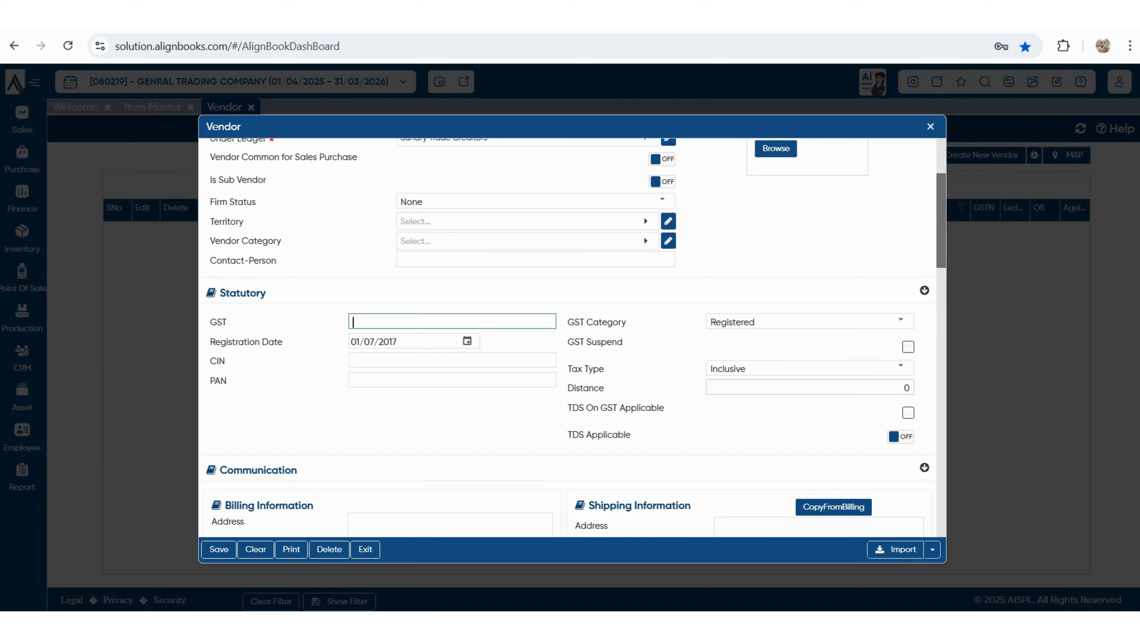
left_click(803, 368)
key("Down")
key("Return")
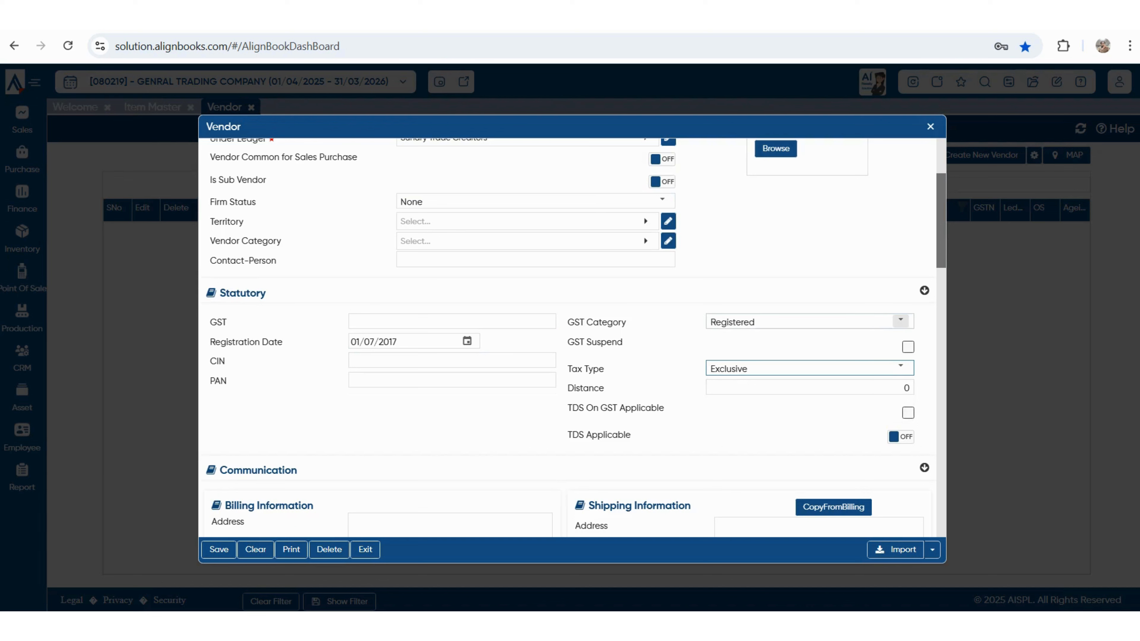
left_click(900, 320)
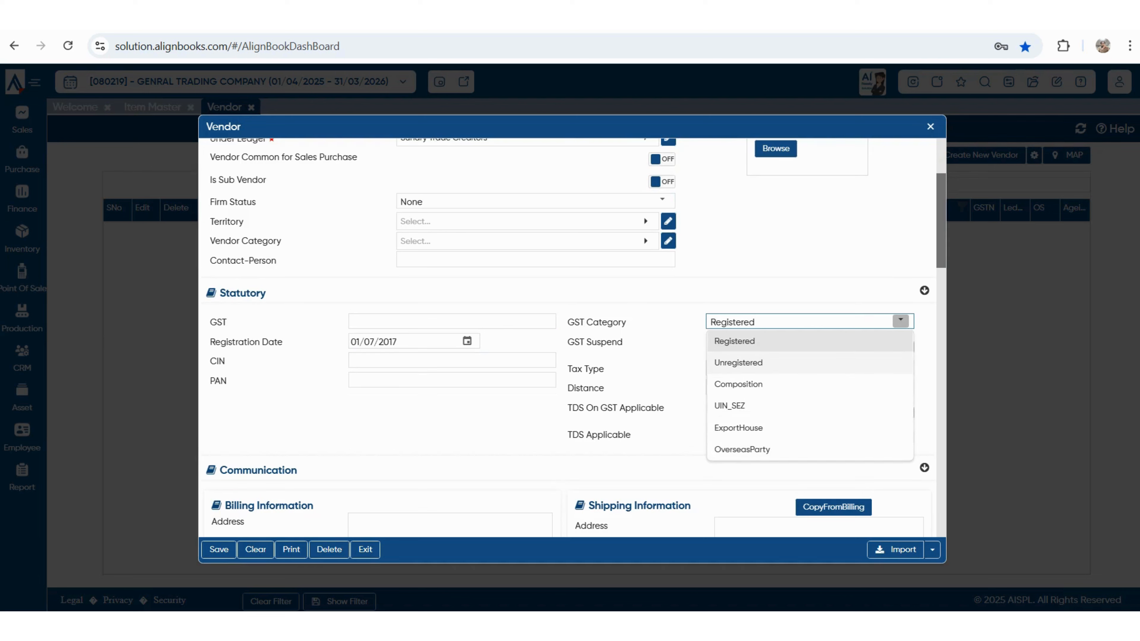
left_click(738, 362)
left_click(900, 321)
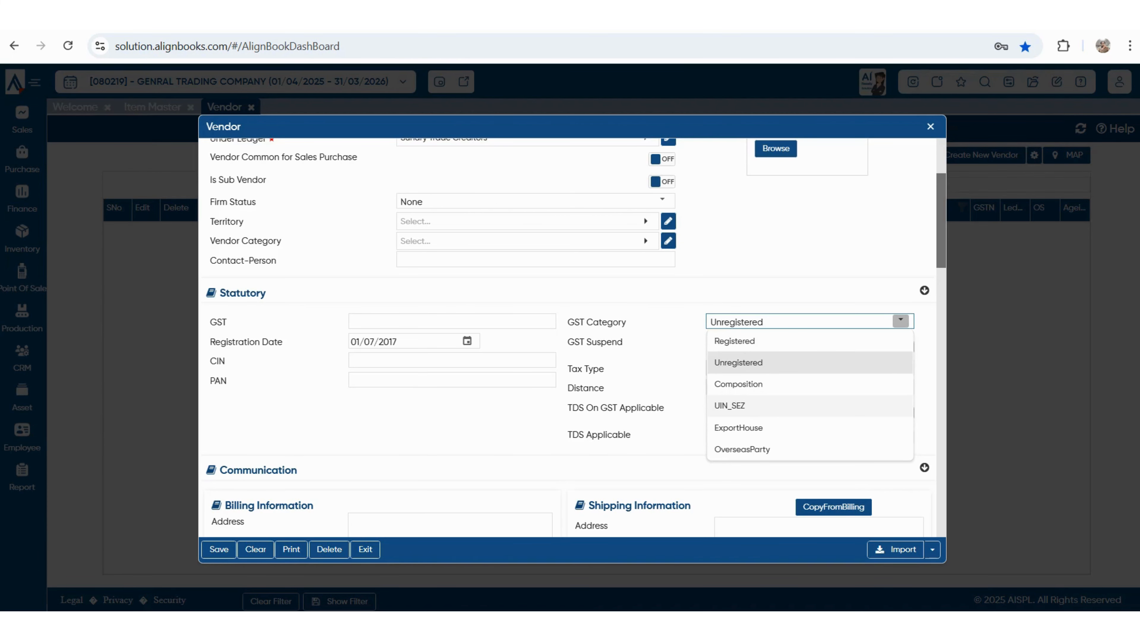
key("Escape")
scroll(572, 337, "down", 3)
left_click(352, 373)
- Leave agent-broker and transporter blank and save PANKAJ ENTERPRISES as vendor 000001
scroll(572, 336, "down", 1)
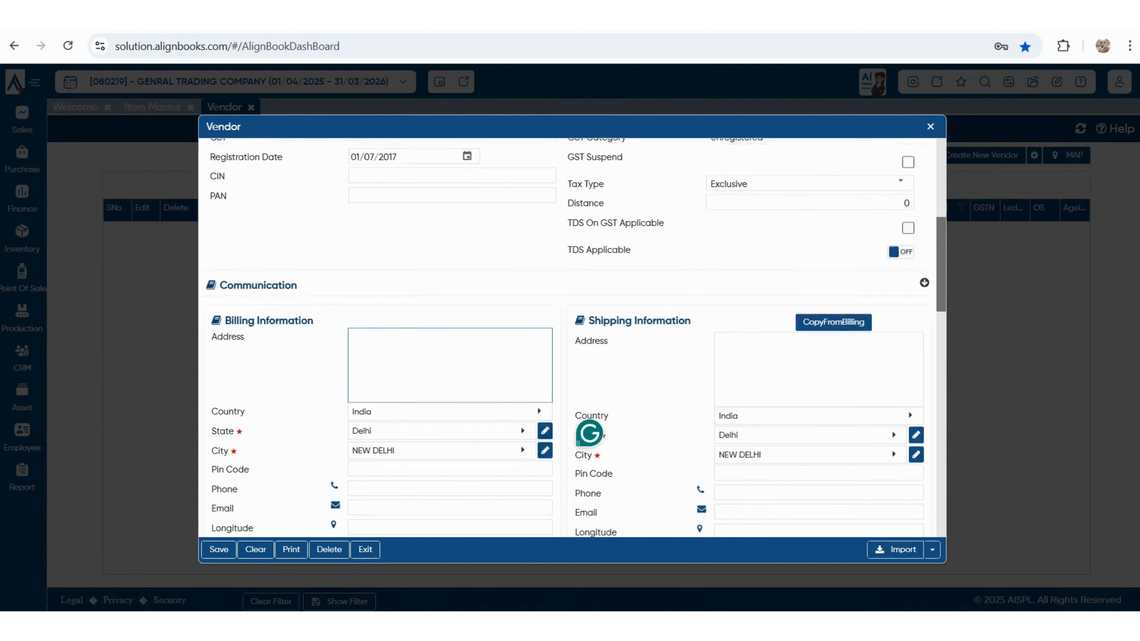
scroll(335, 496, "down", 5)
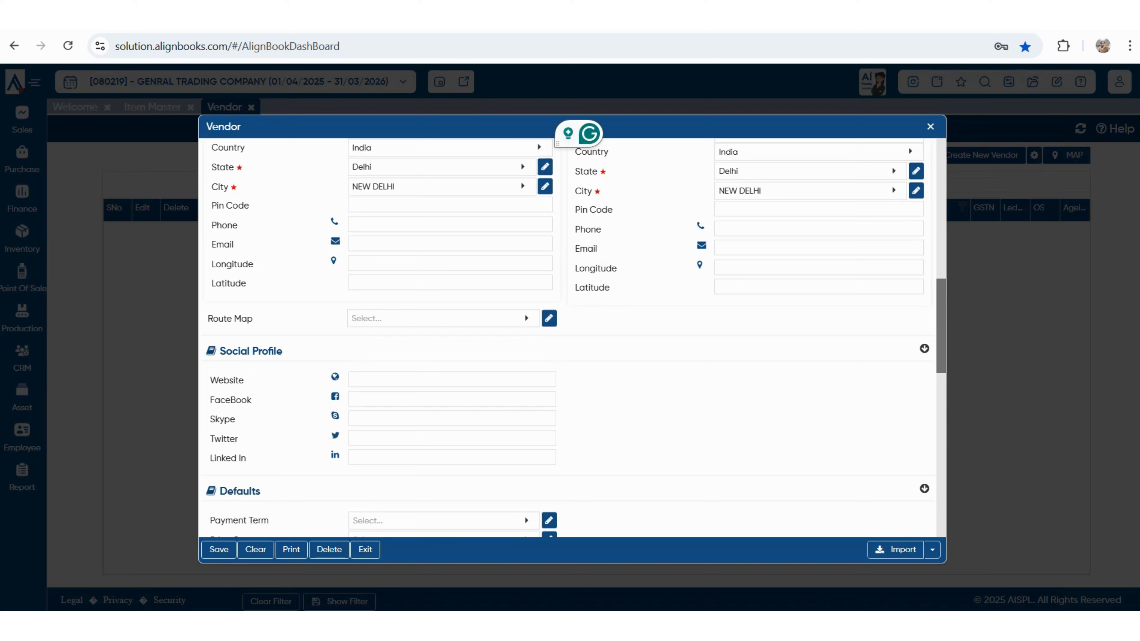
scroll(568, 337, "down", 2)
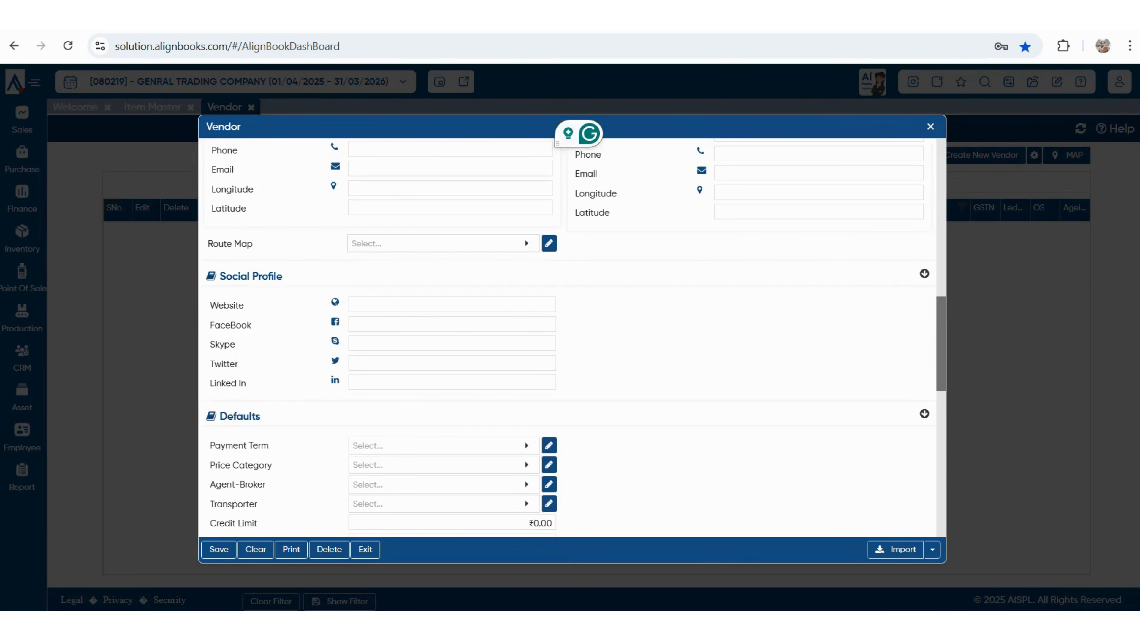
scroll(567, 336, "down", 4)
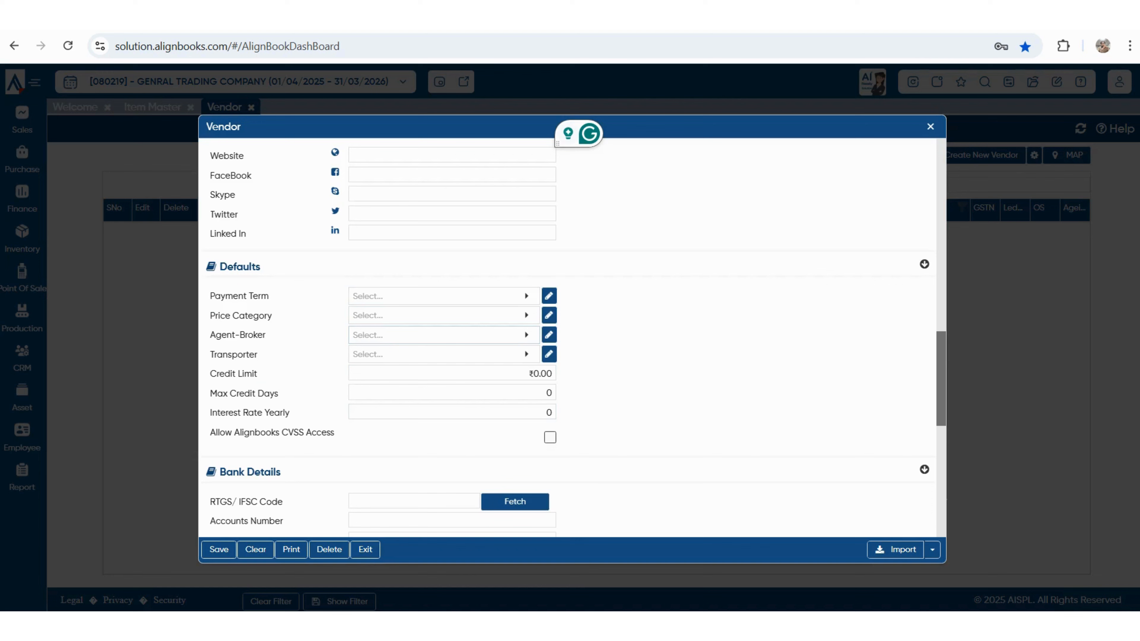
left_click(443, 334)
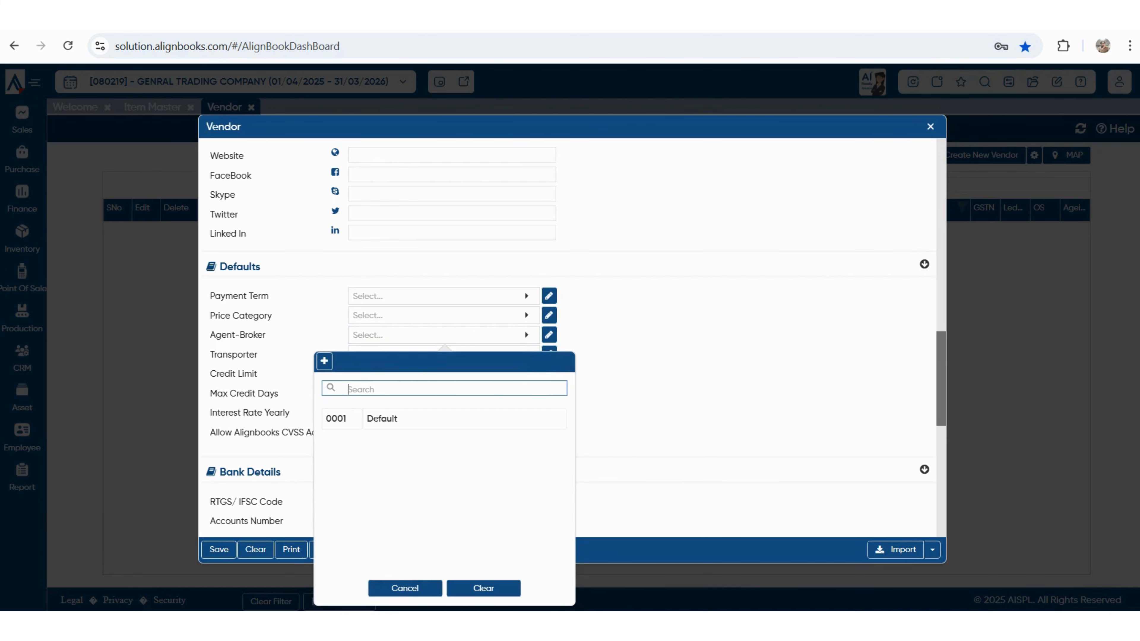
key("Escape")
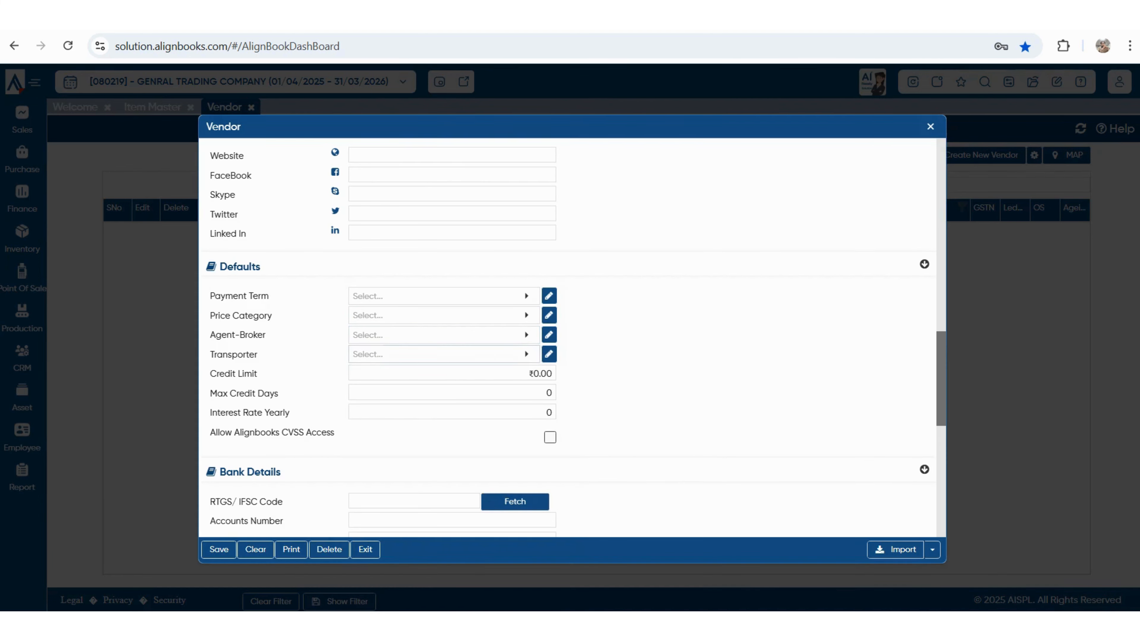
left_click(444, 354)
scroll(567, 337, "down", 5)
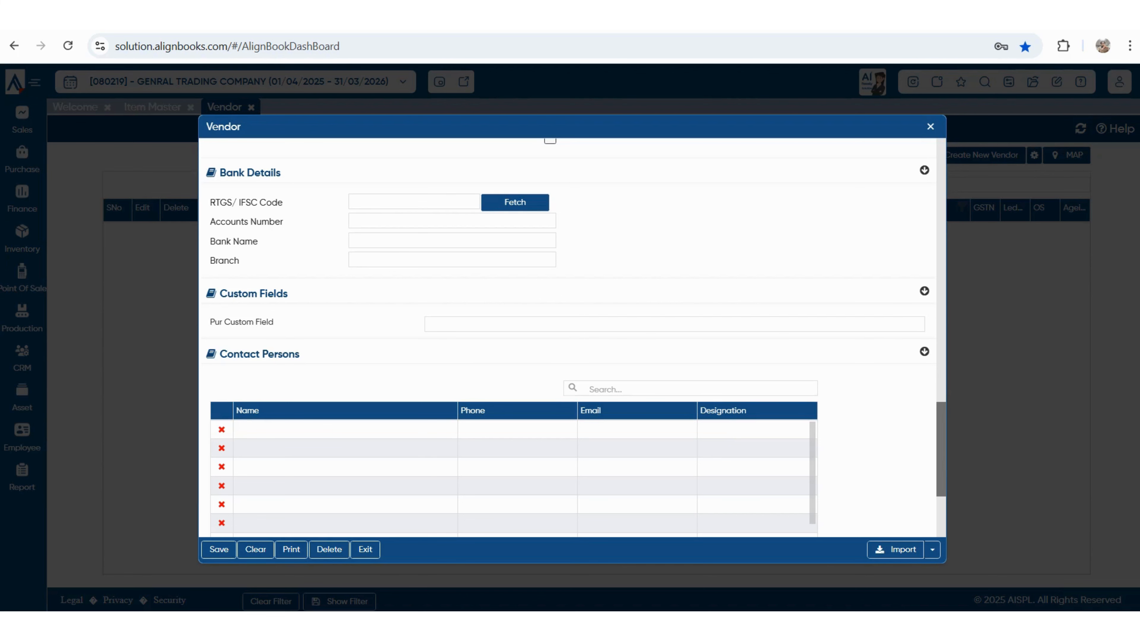
scroll(567, 337, "down", 2)
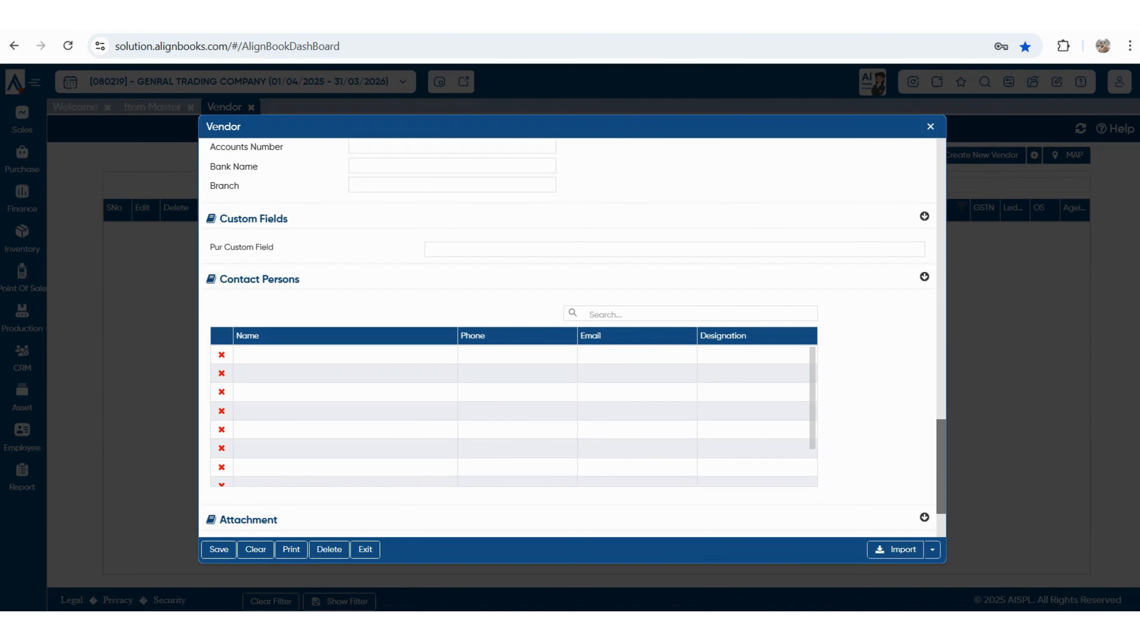
scroll(568, 336, "down", 3)
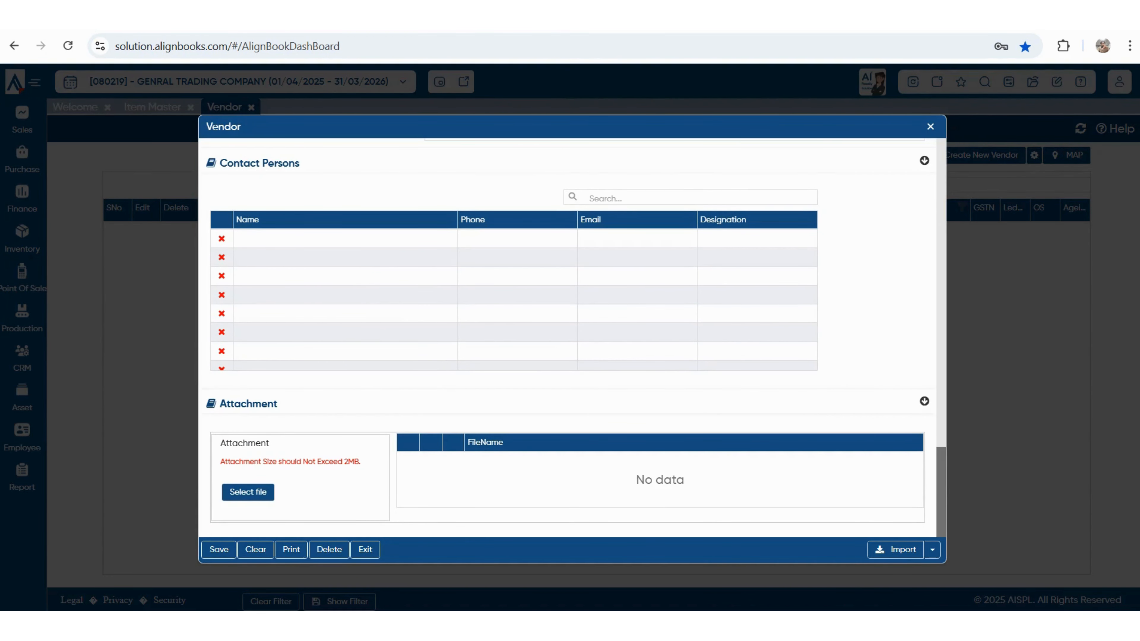
left_click(218, 549)
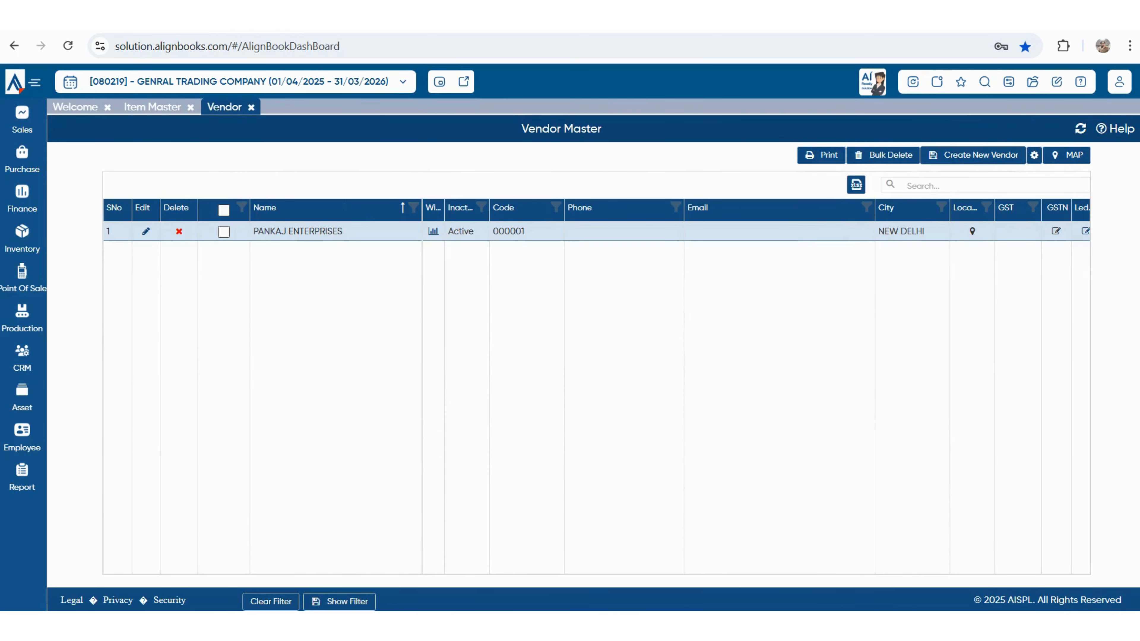
- Discard a blank new vendor form and show the Opening Transaction list, including Opening Outstanding Bills - Vendor
left_click(973, 155)
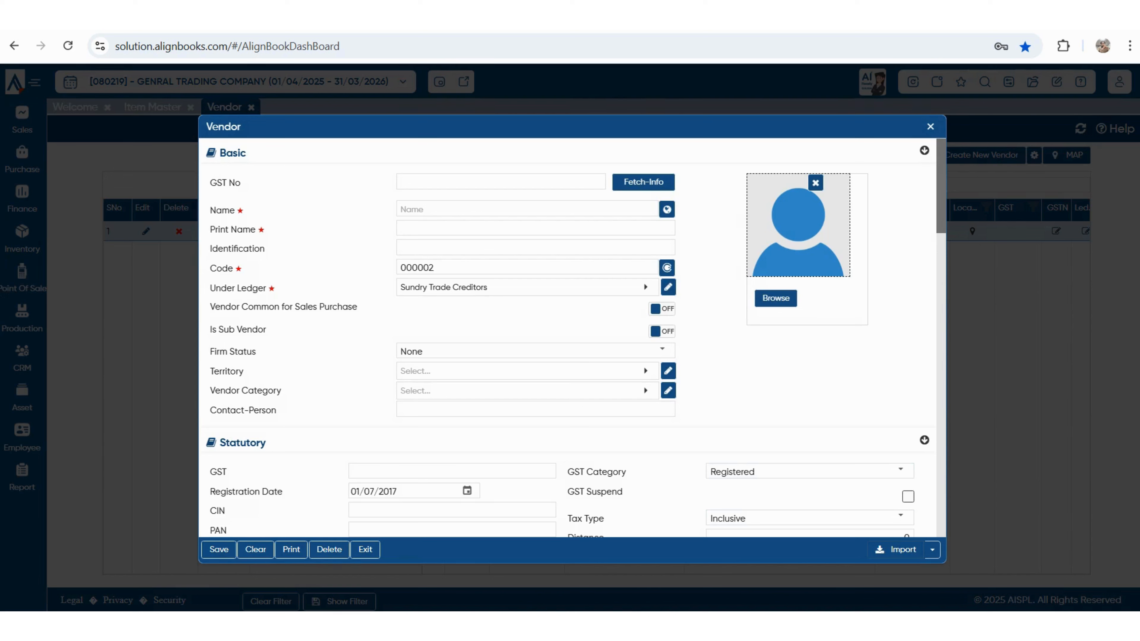
left_click(932, 550)
key("Escape")
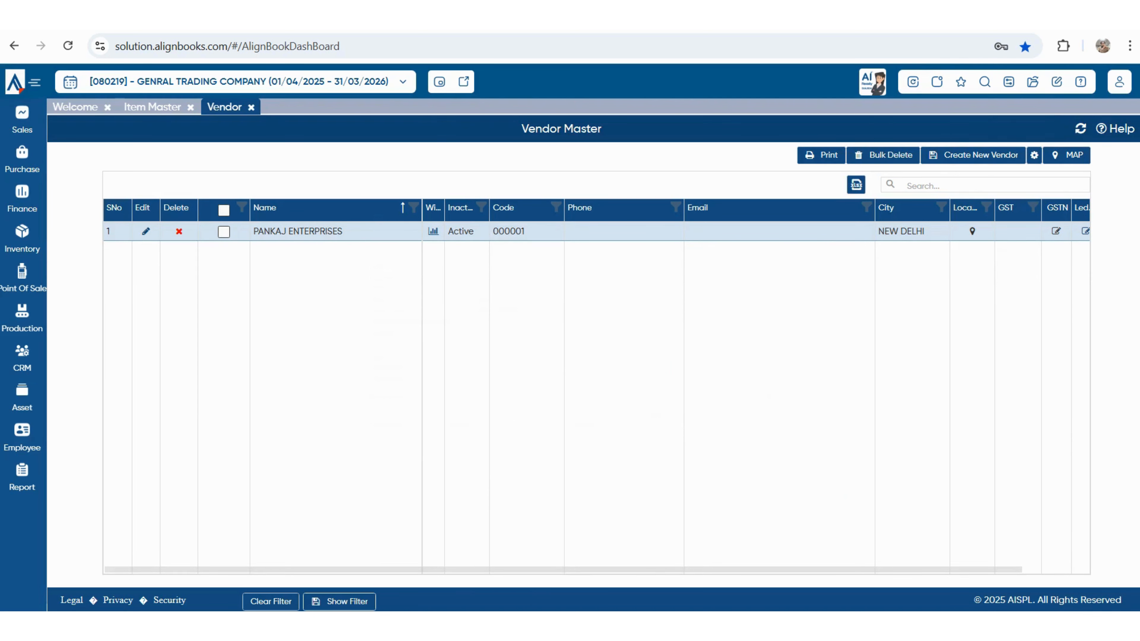
left_click(1032, 81)
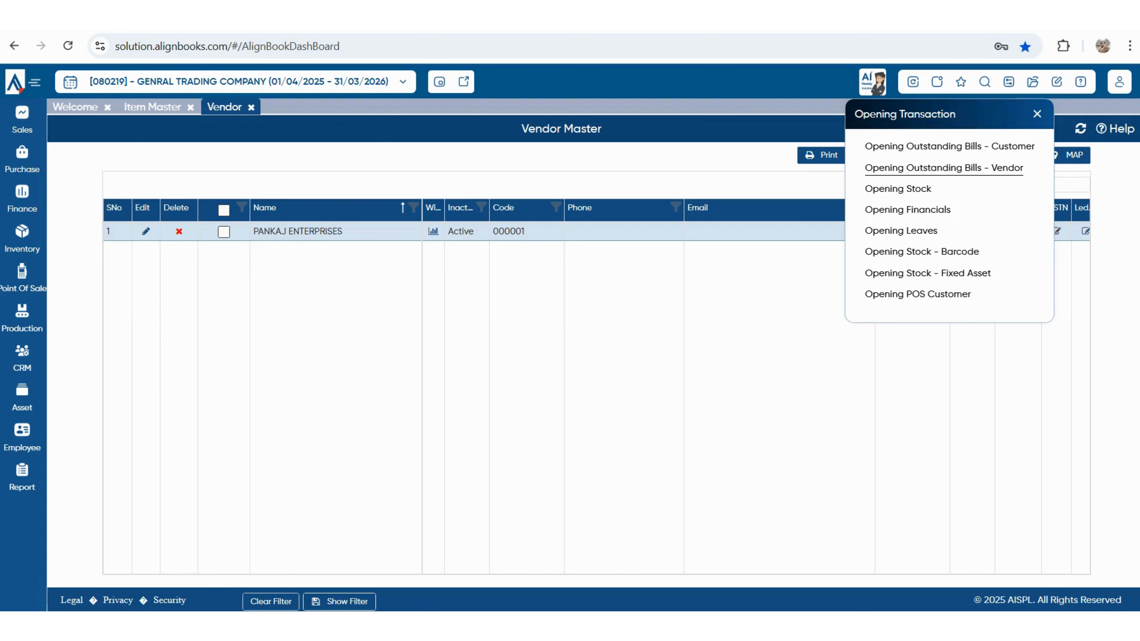
- Open Opening Outstanding Bills - Vendor and start a new record for PANKAJ ENTERPRISES
left_click(944, 167)
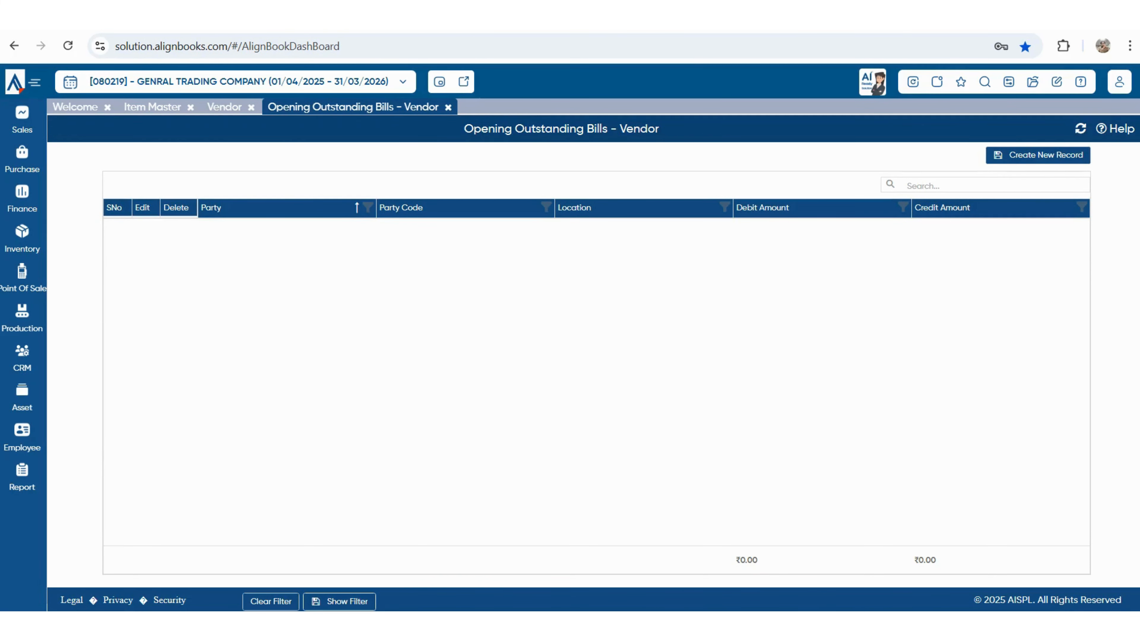
left_click(1038, 154)
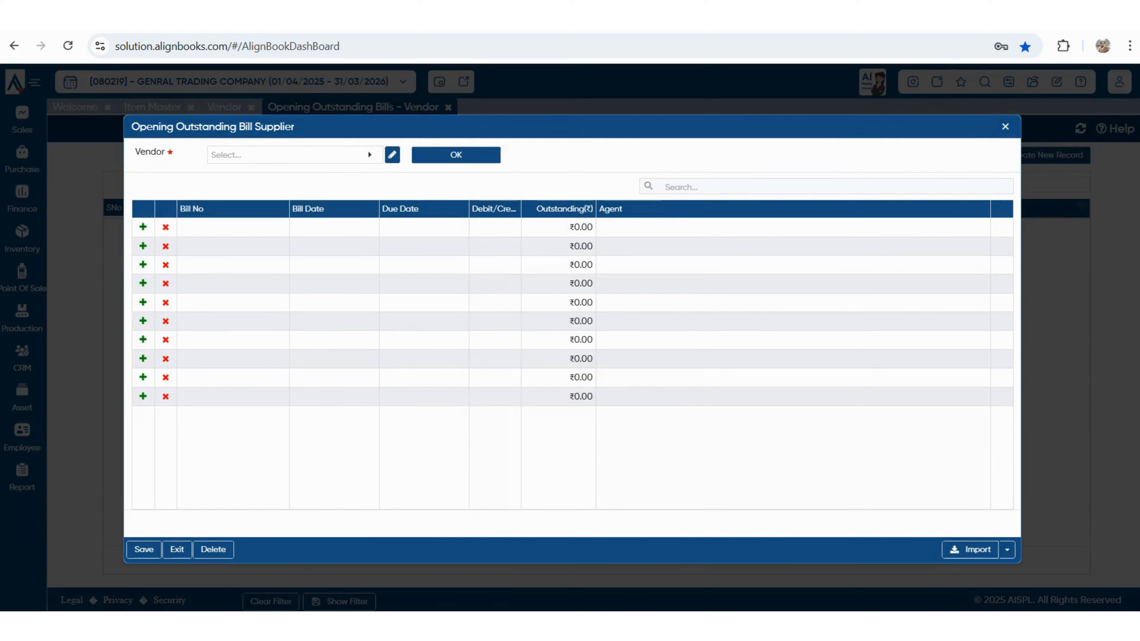
left_click(288, 154)
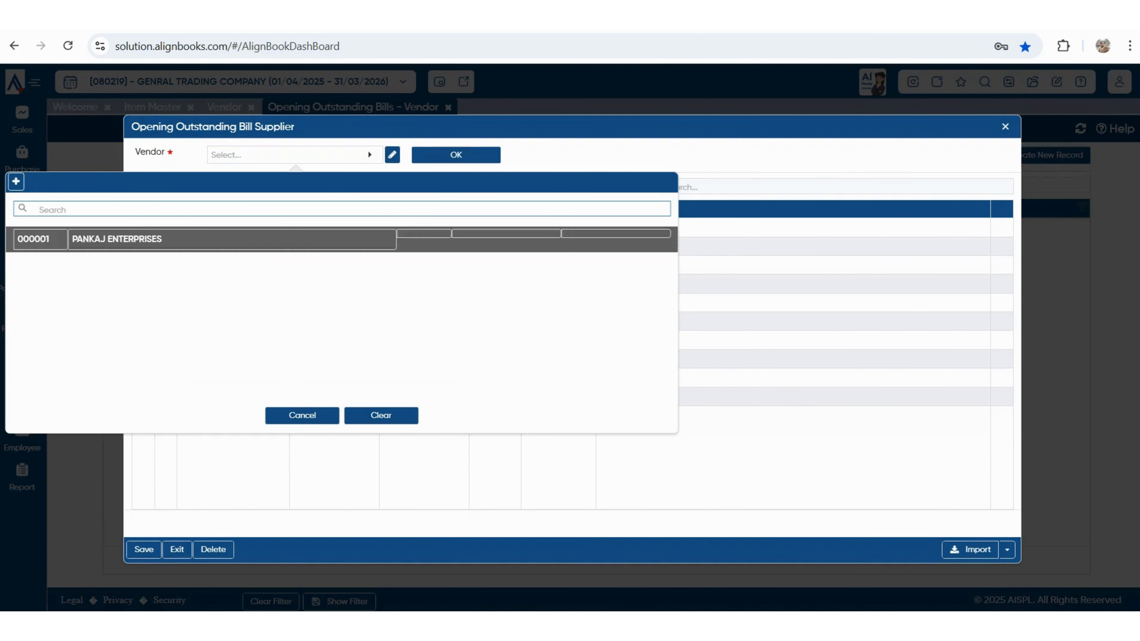
key("Return")
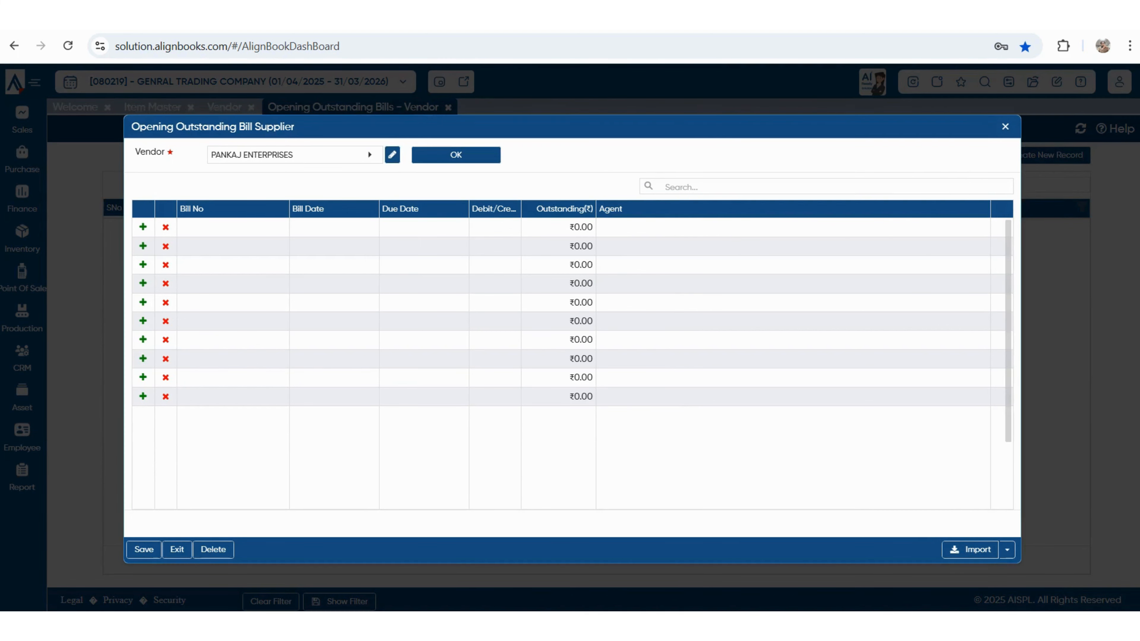
- Try the first bill row's dates and amount, then discard the entry without saving
left_click(233, 228)
left_click(334, 230)
left_click(423, 230)
left_click(495, 230)
left_click(559, 230)
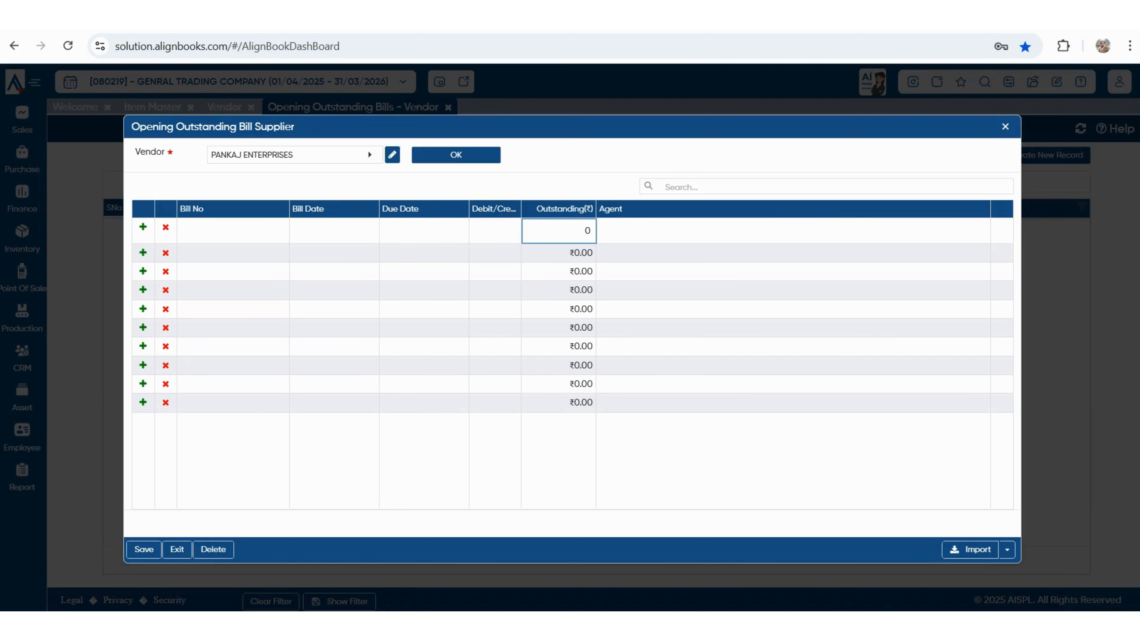
key("Tab")
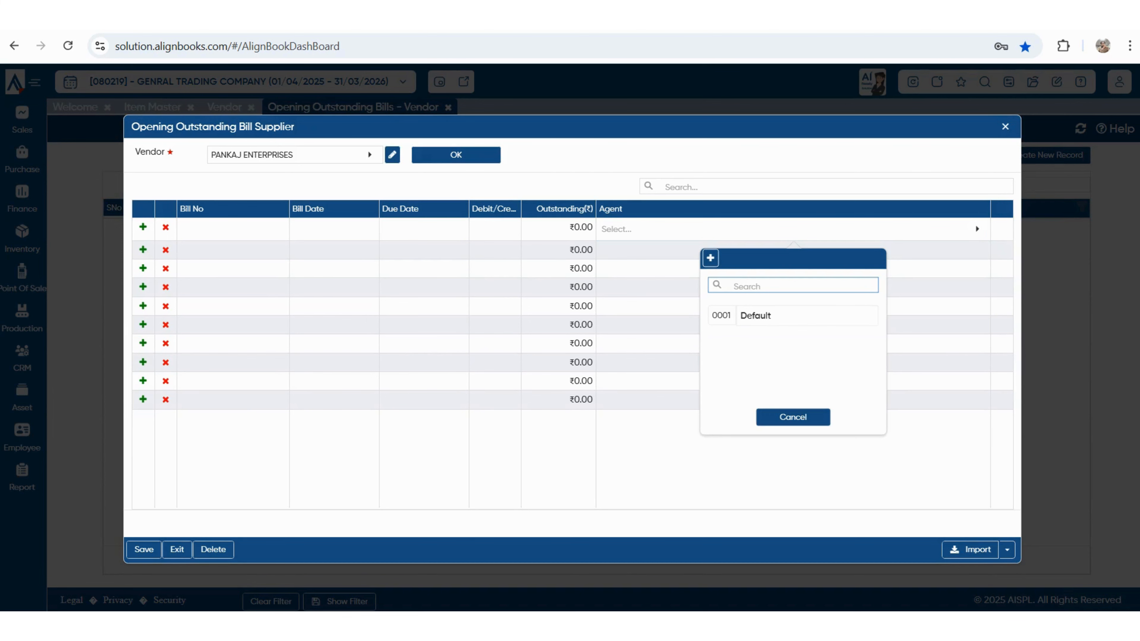
key("Escape")
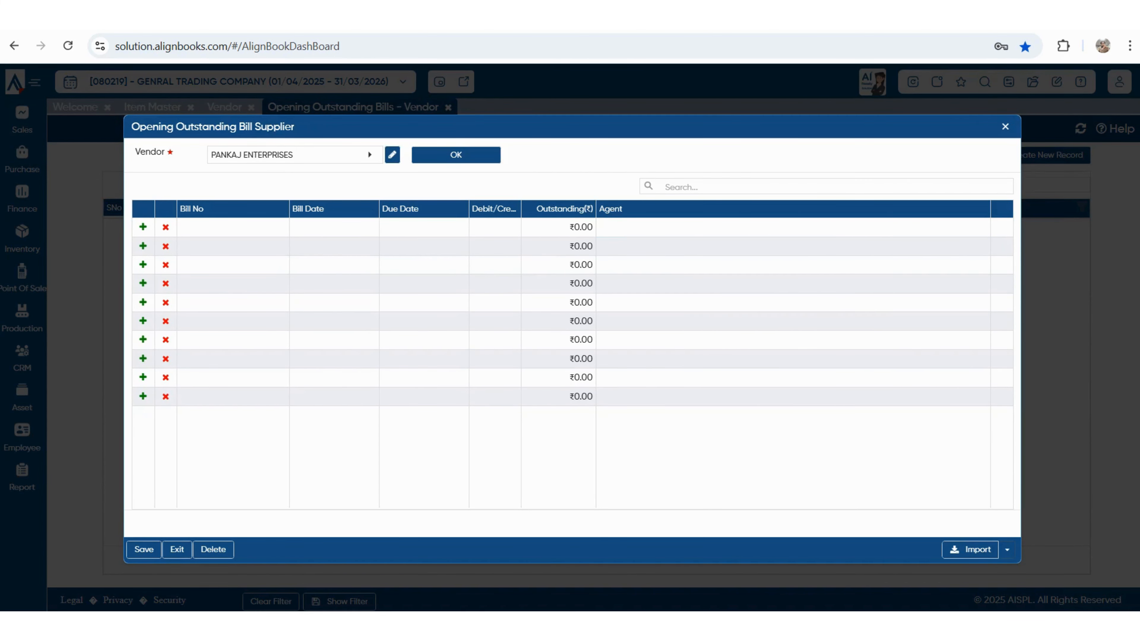
left_click(1007, 549)
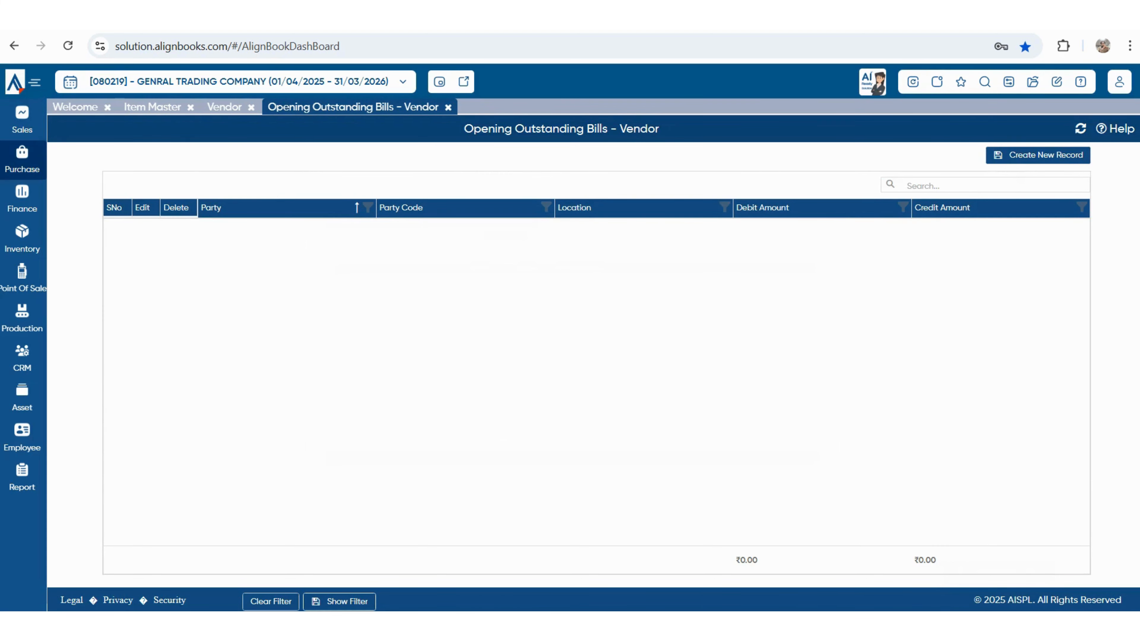
left_click(22, 160)
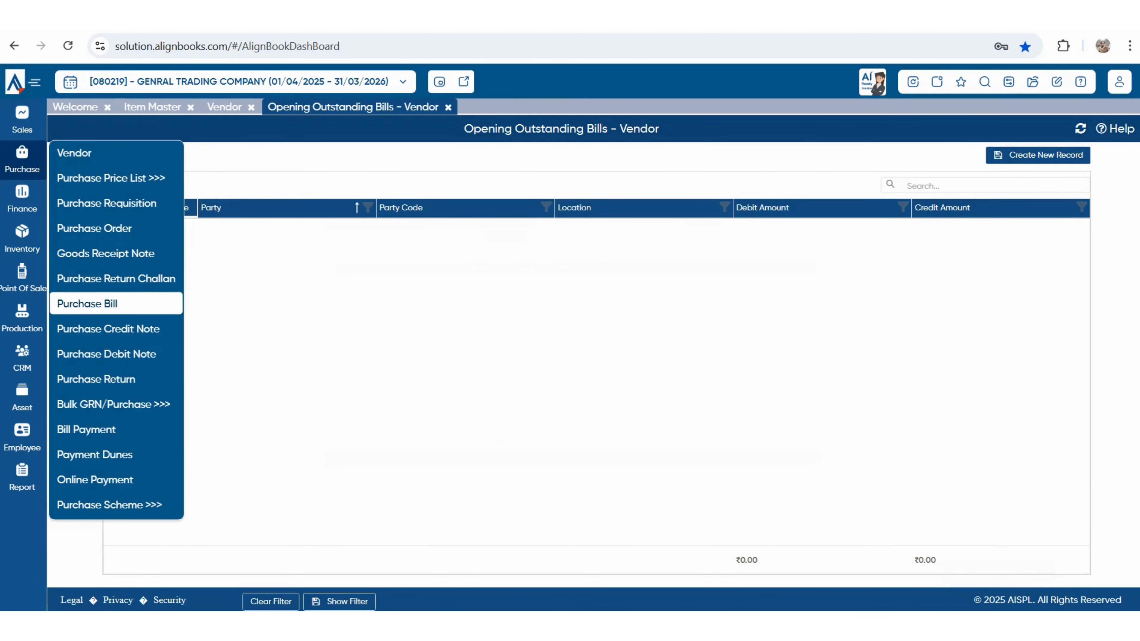
- Start a TaxInvoice, Credit purchase bill for vendor PANKAJ ENTERPRISES
left_click(87, 304)
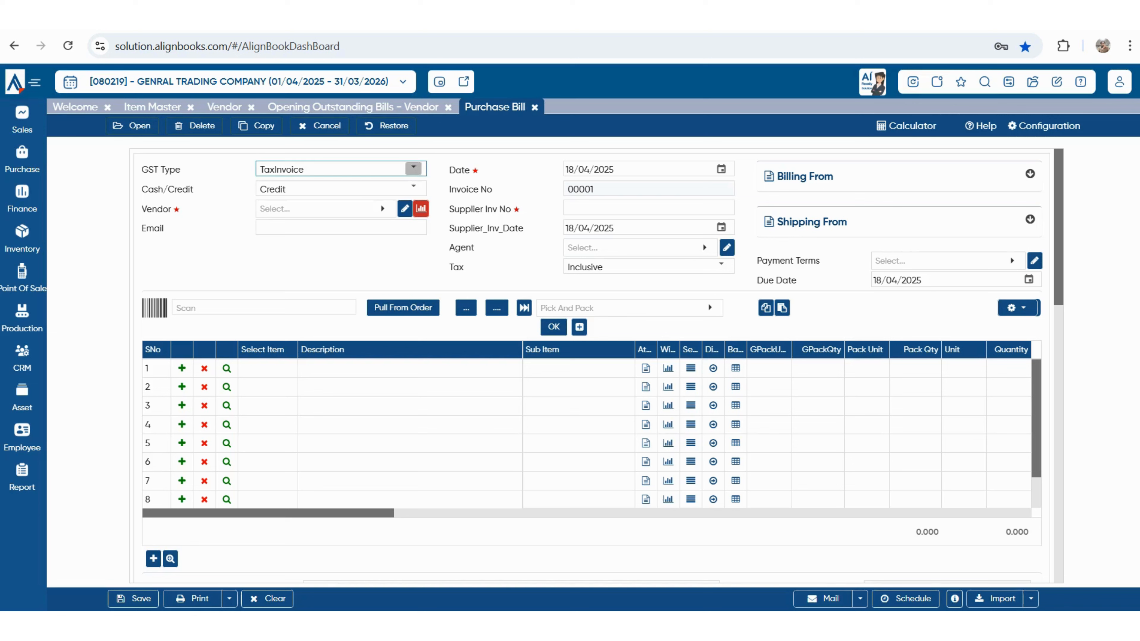
left_click(413, 169)
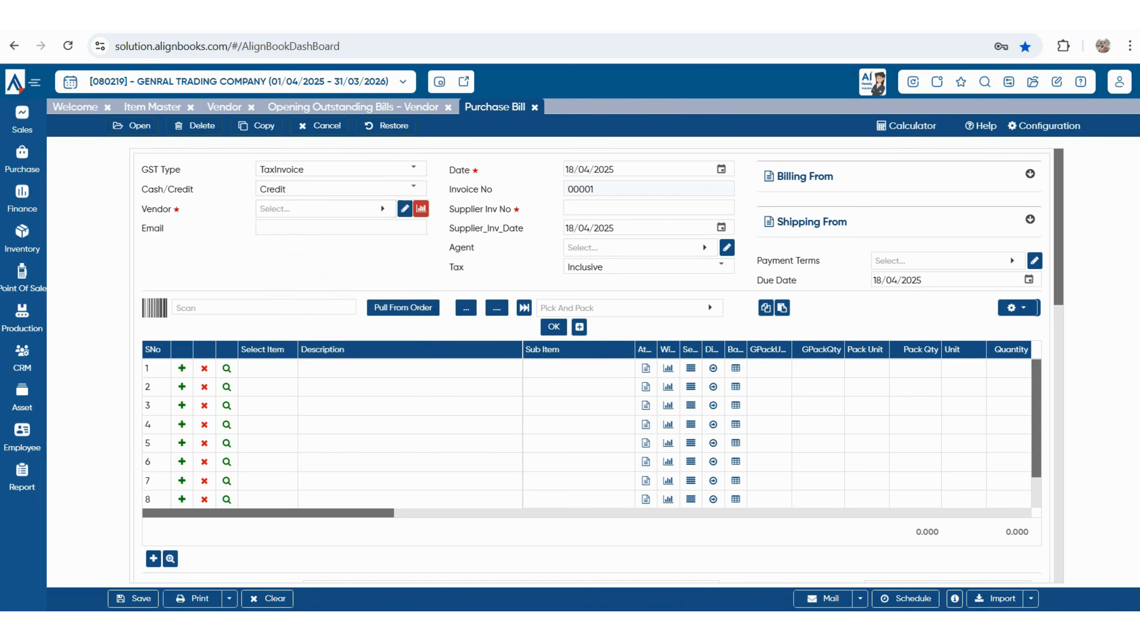
key("Tab")
key("alt+Down")
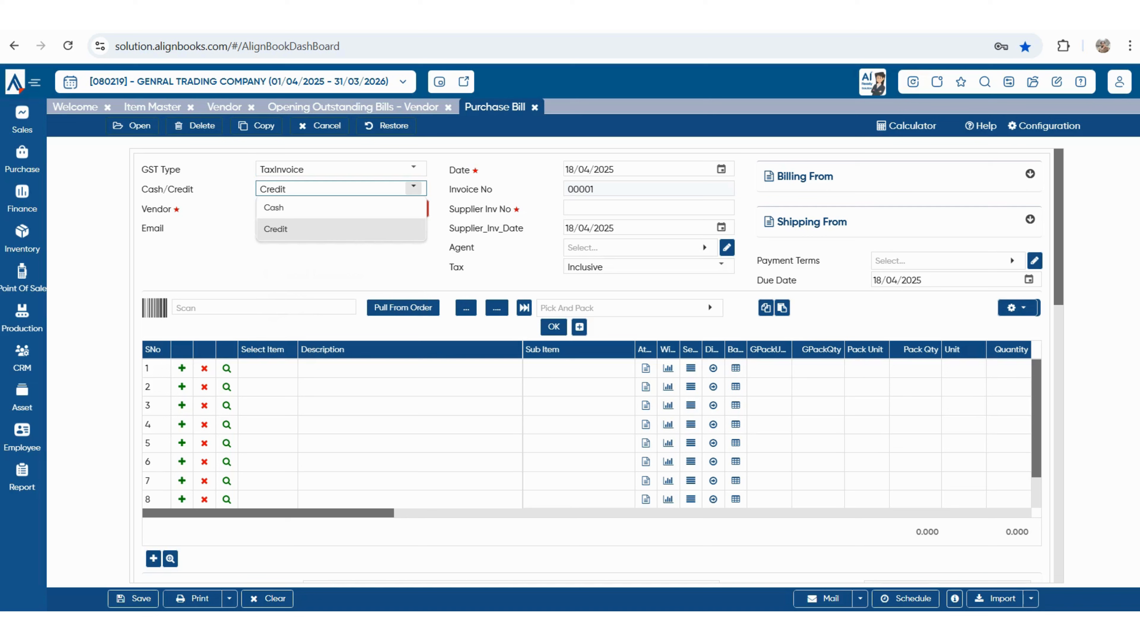
key("Up")
key("Down")
key("Return")
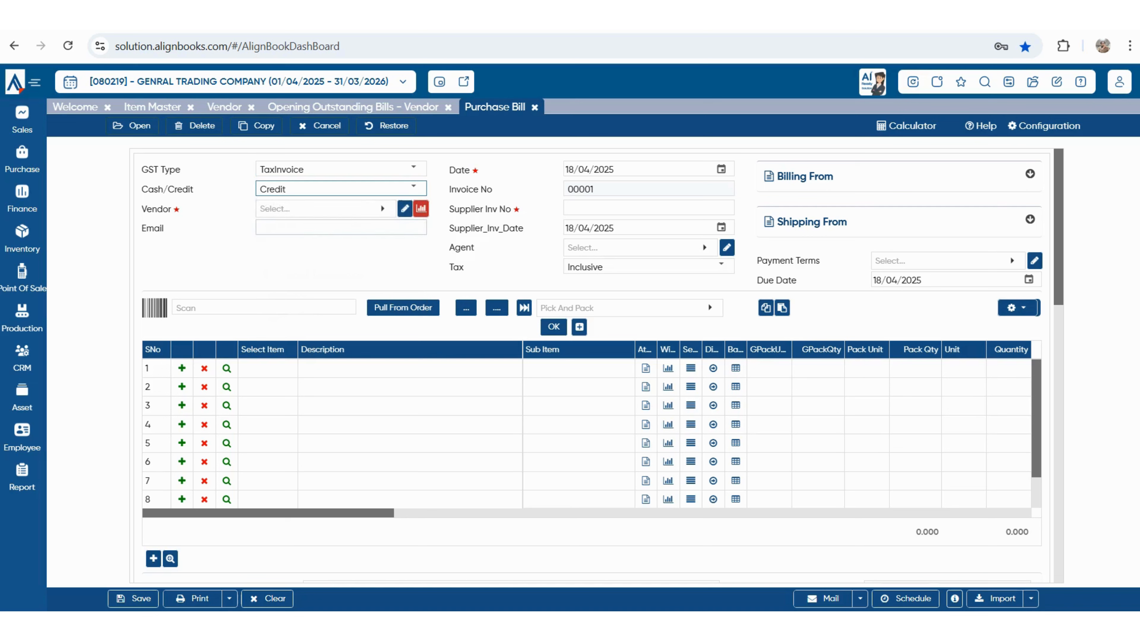
key("Tab")
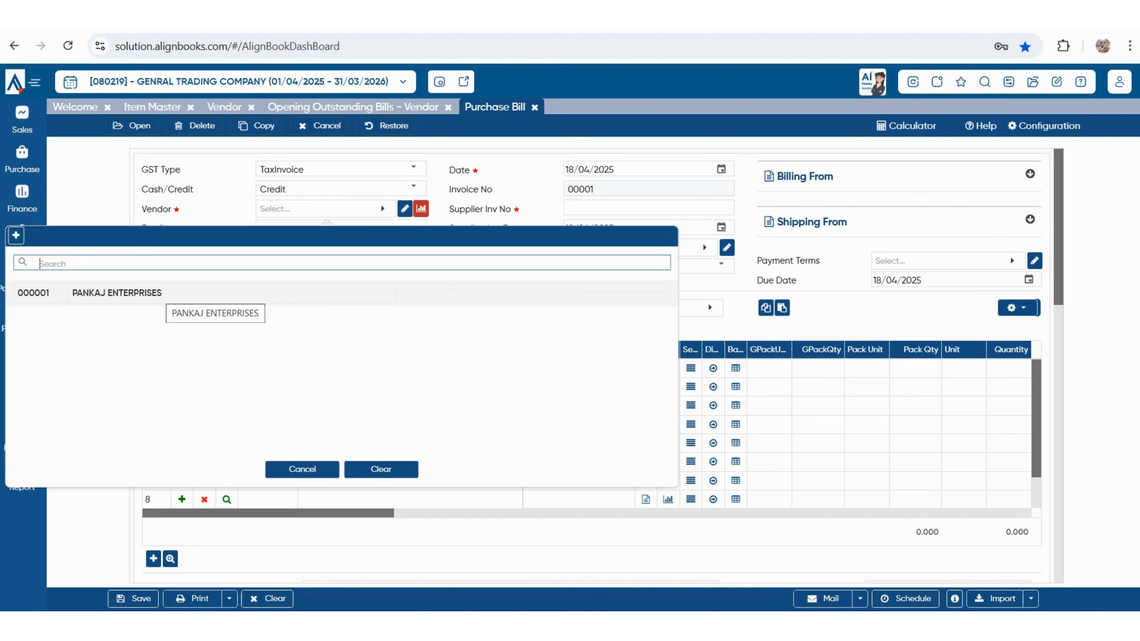
key("Return")
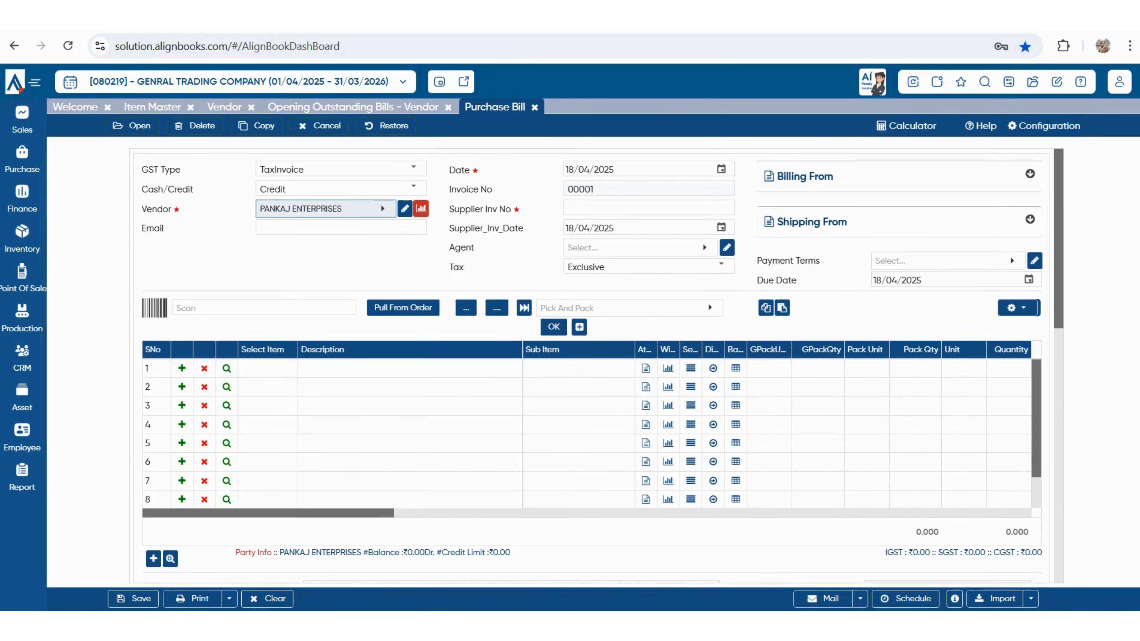
- Enter supplier invoice number T0025 with invoice date 18/04/2025
left_click(720, 169)
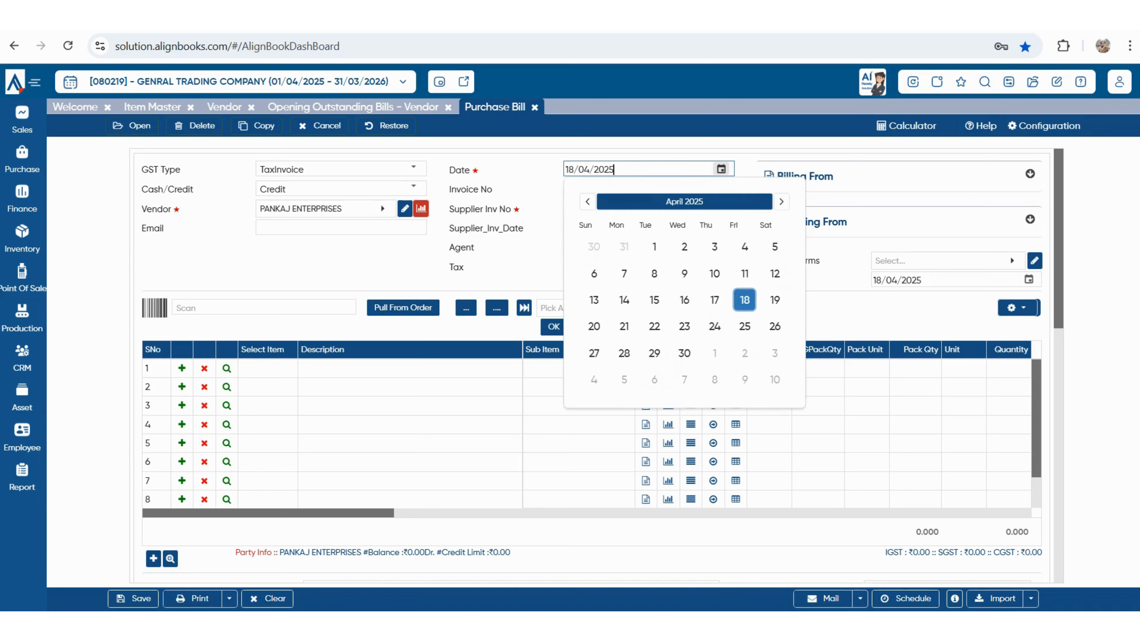
left_click(648, 208)
type("10025")
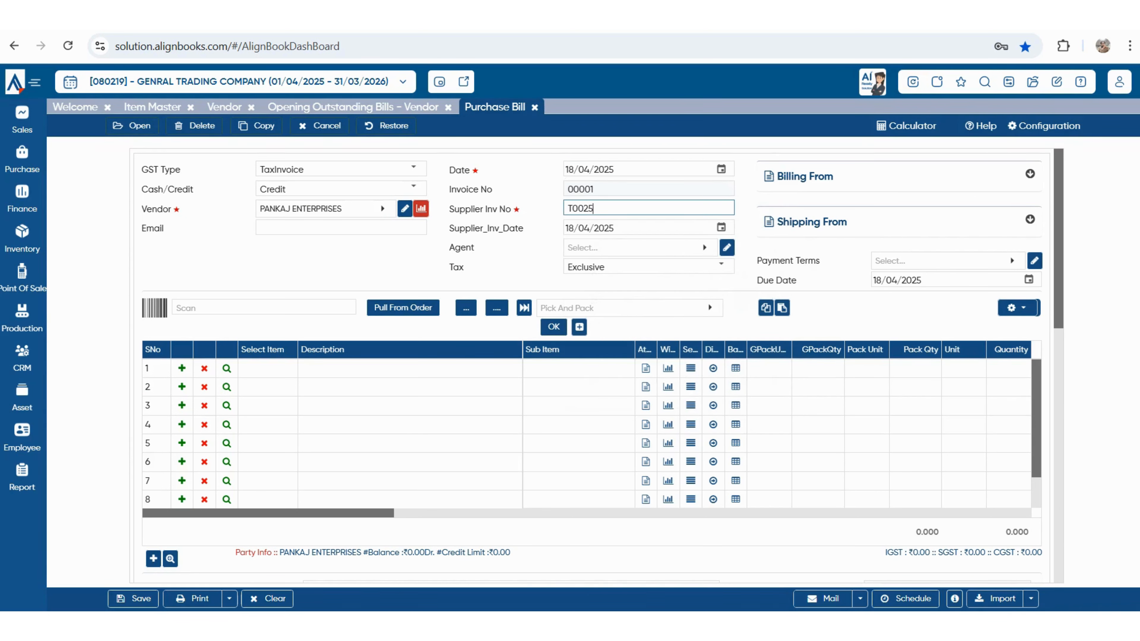
key("Tab")
left_click(721, 228)
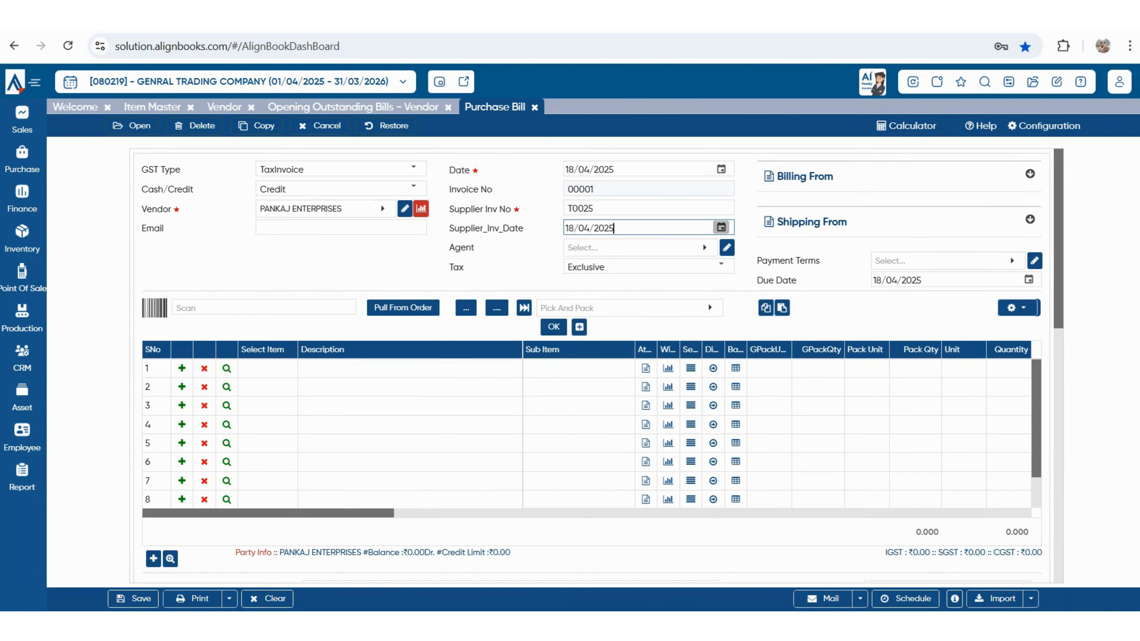
key("Return")
key("Tab")
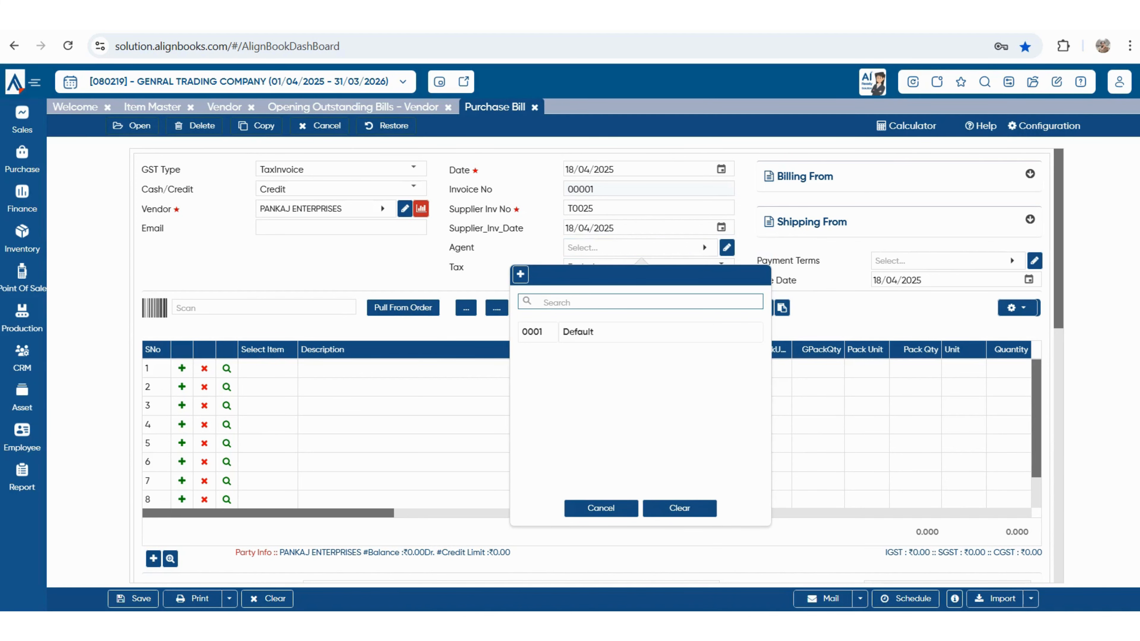
- Create agent KARAN at 2% commission on Amount, type BillAmount, and assign it to the bill
key("Return")
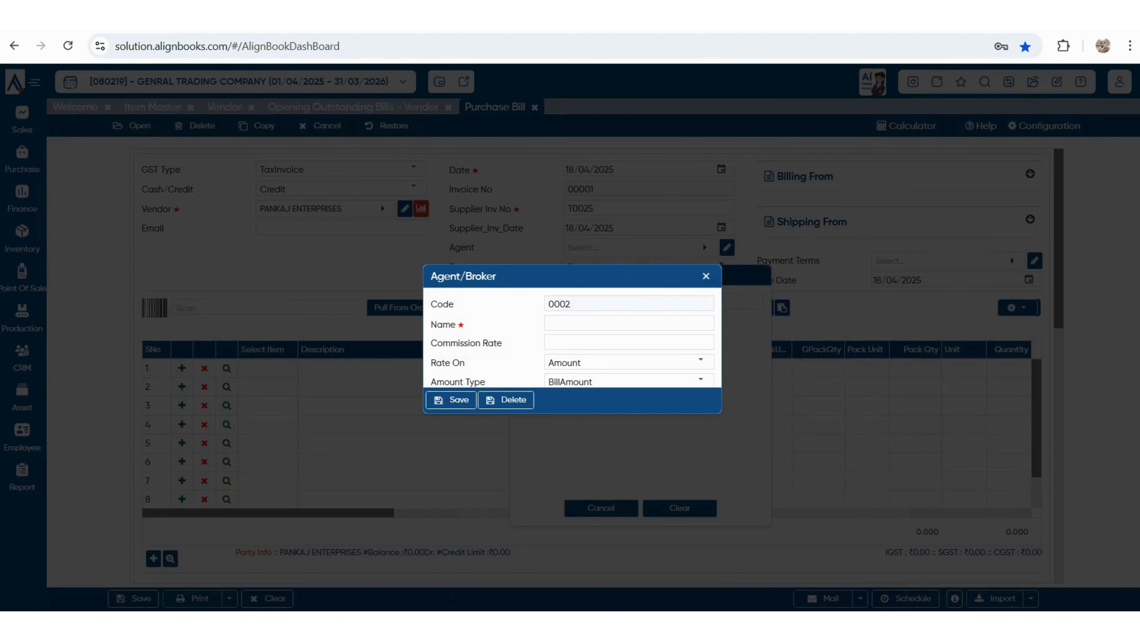
type("KARAN")
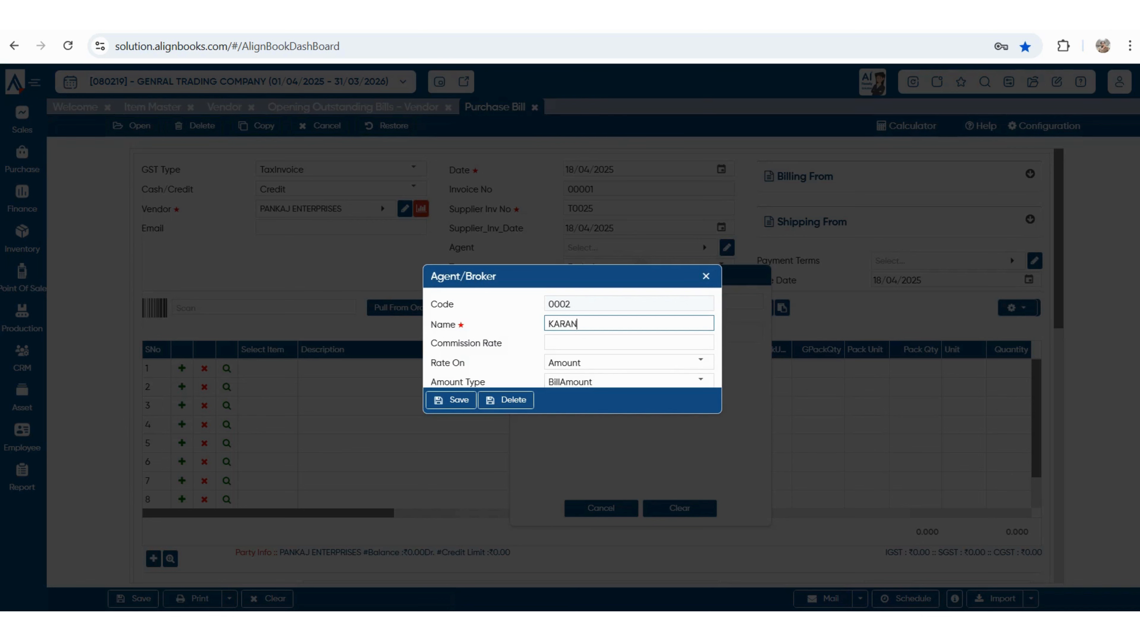
key("Tab")
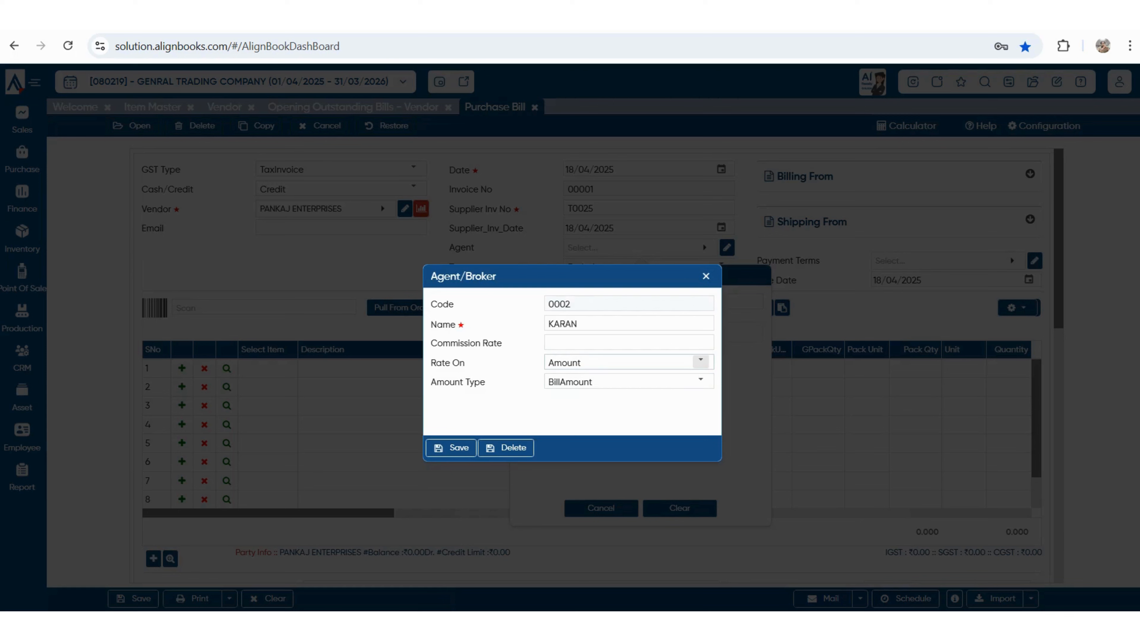
type("2")
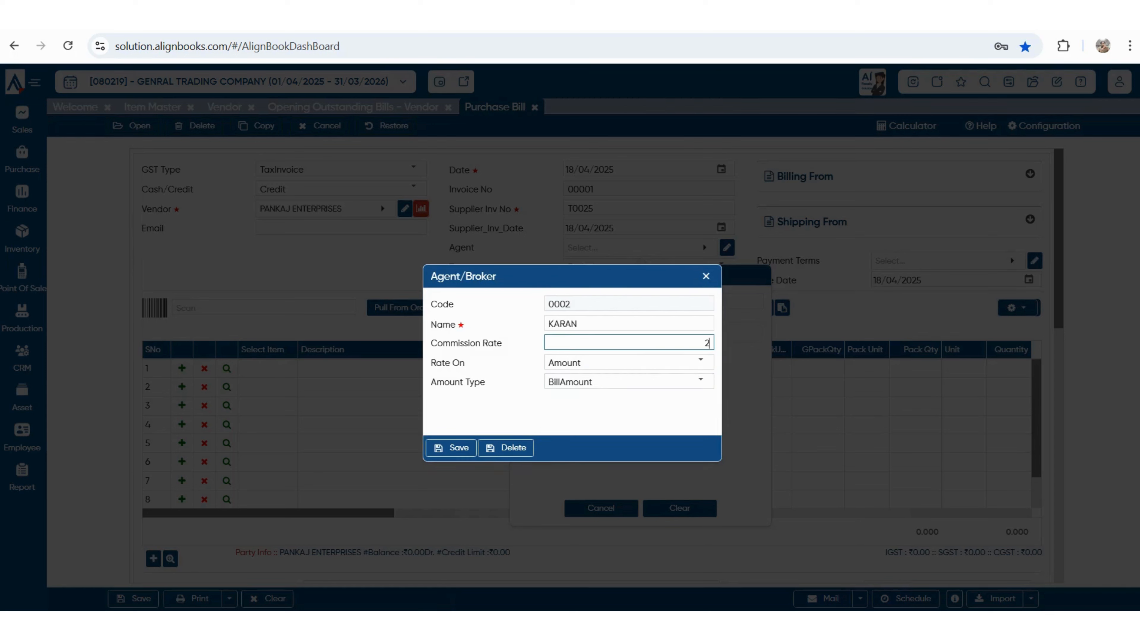
key("Tab")
key("alt+Down")
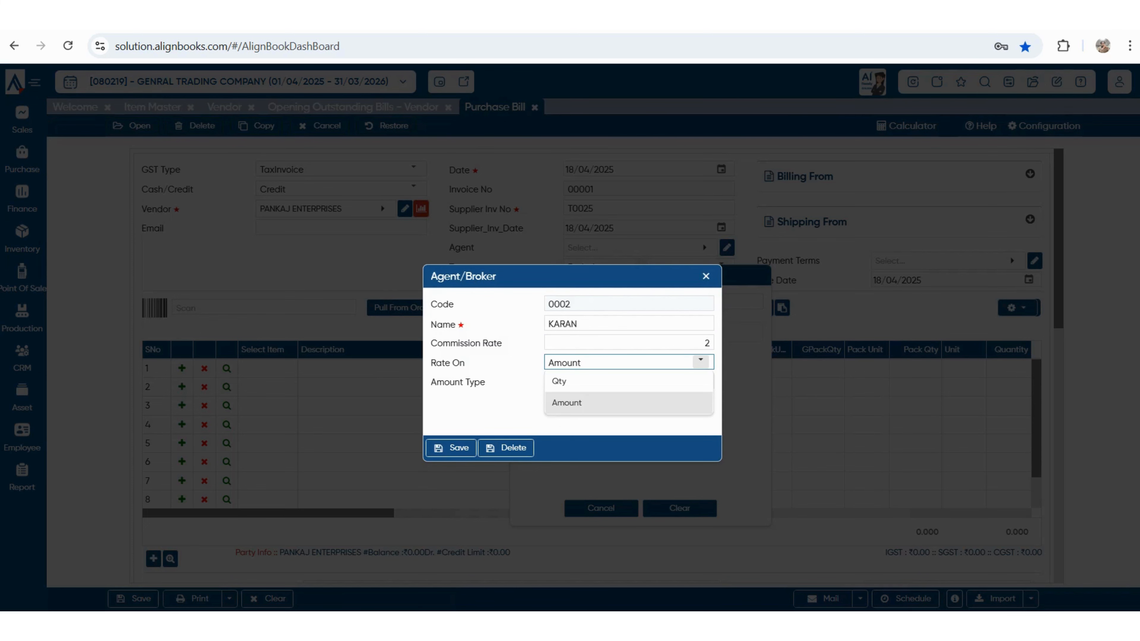
key("Return")
key("Tab")
key("alt+Down")
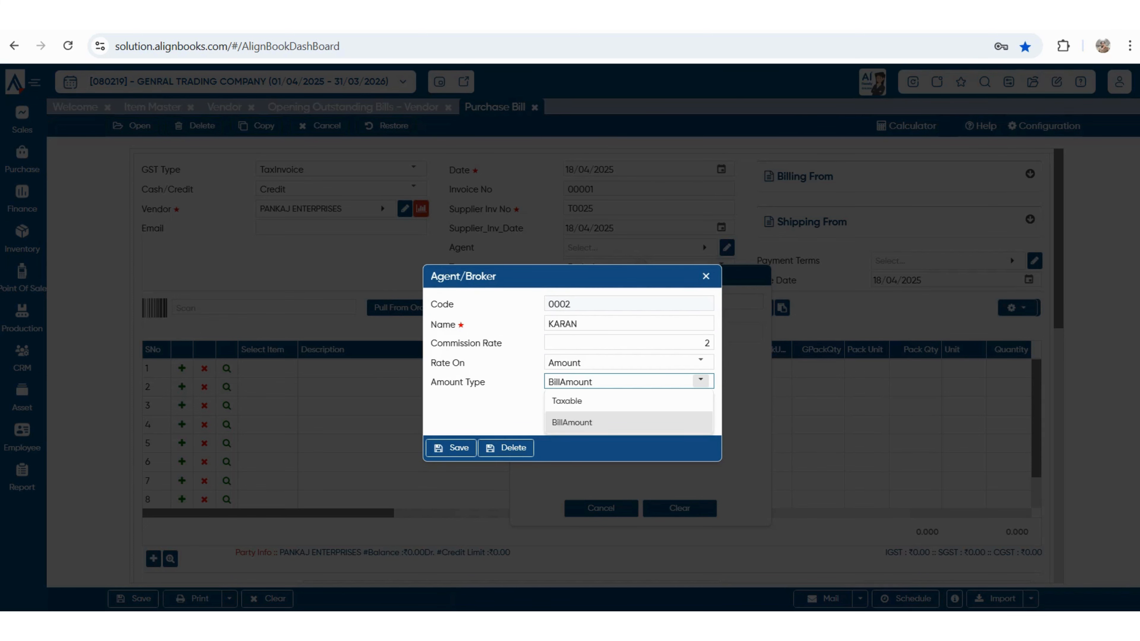
key("Return")
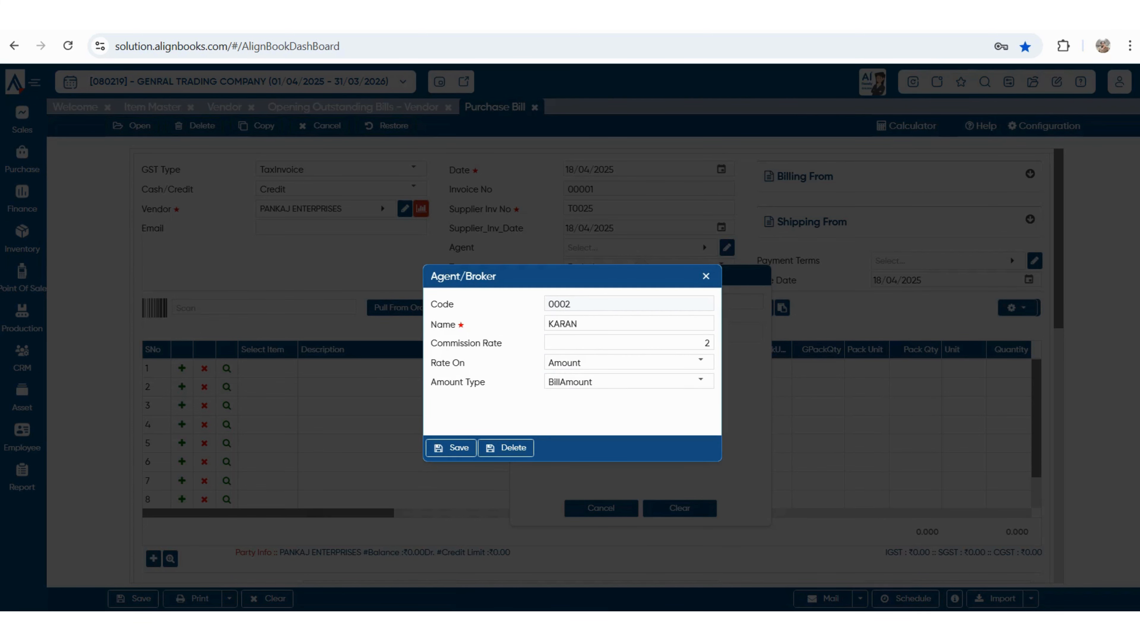
key("Return")
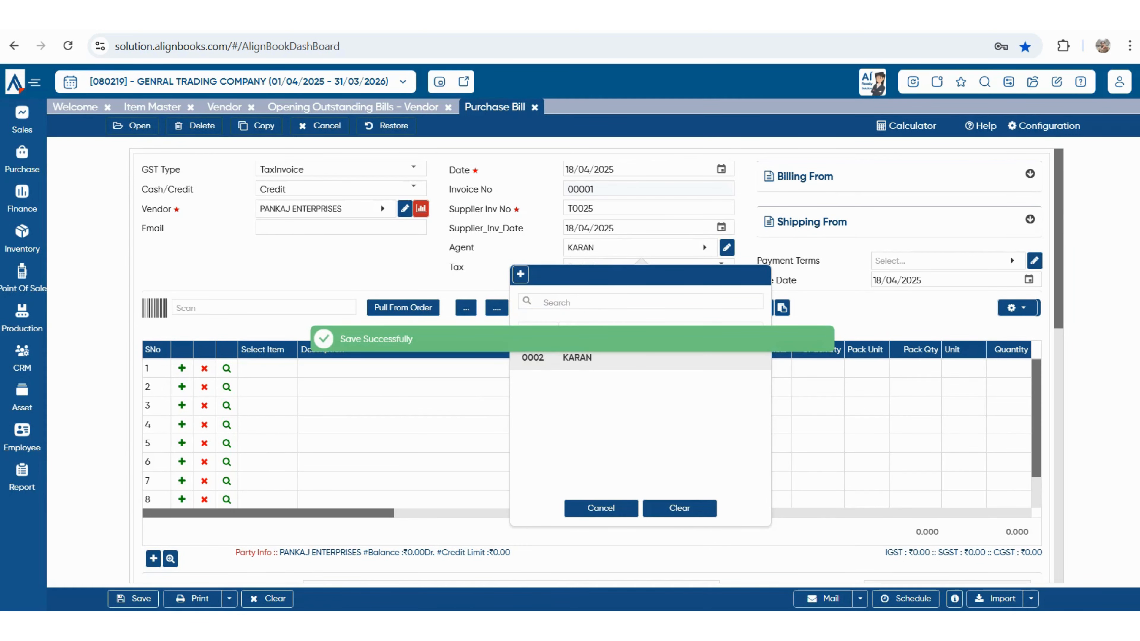
key("Return")
key("Tab")
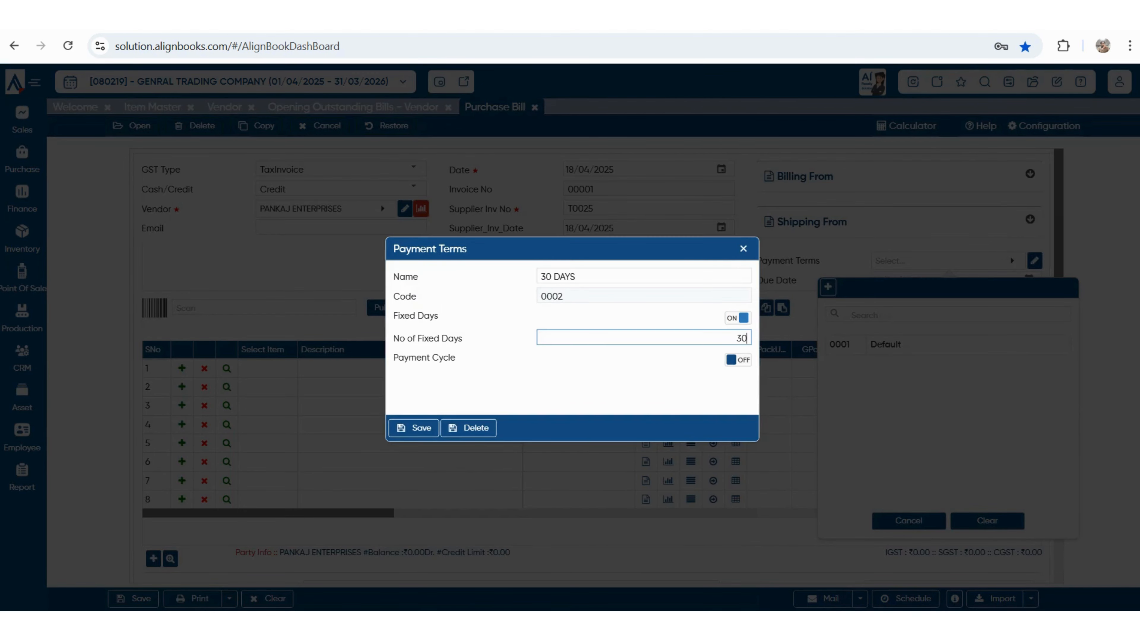
- Apply the new 30 DAYS payment term, due 18/05/2025, and put PLASTIC BOTTEL in row 1
left_click(413, 428)
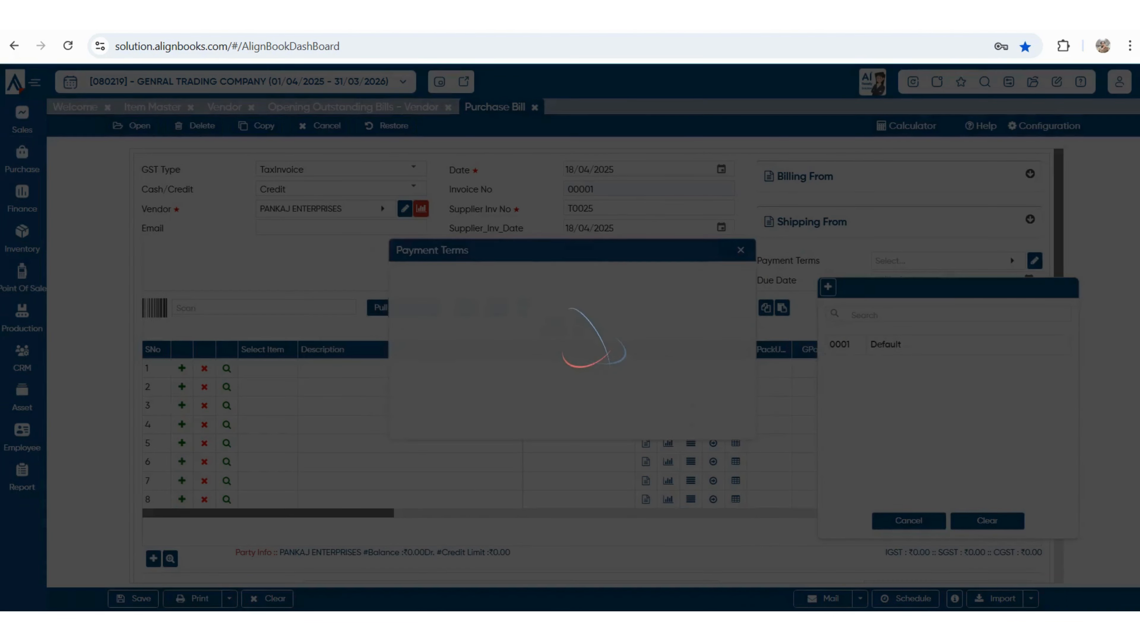
left_click(890, 344)
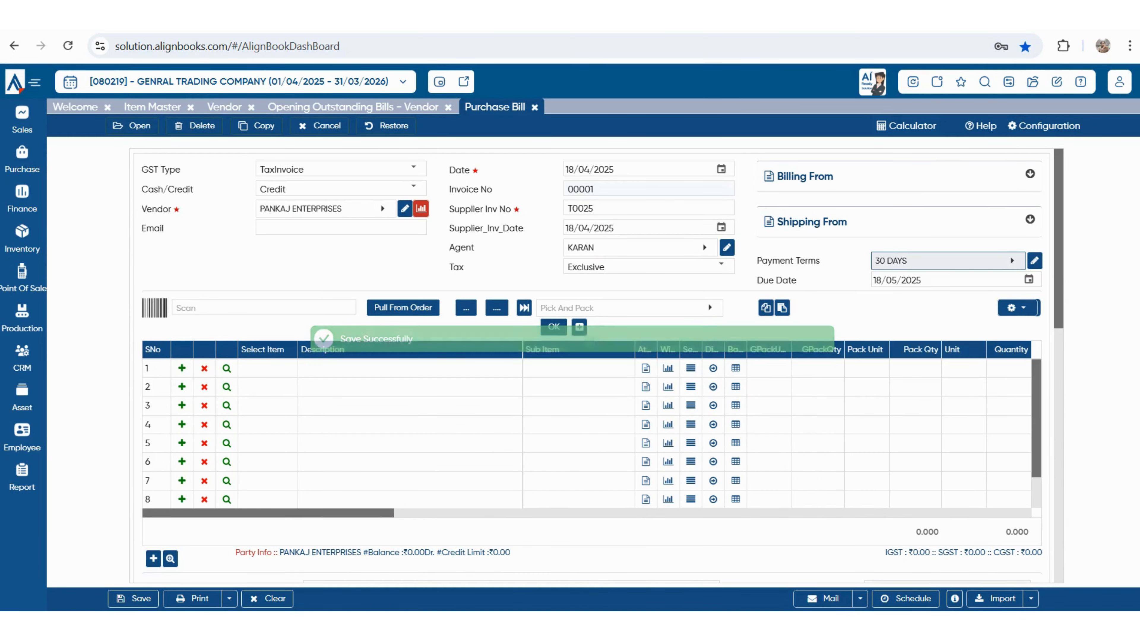
left_click(721, 169)
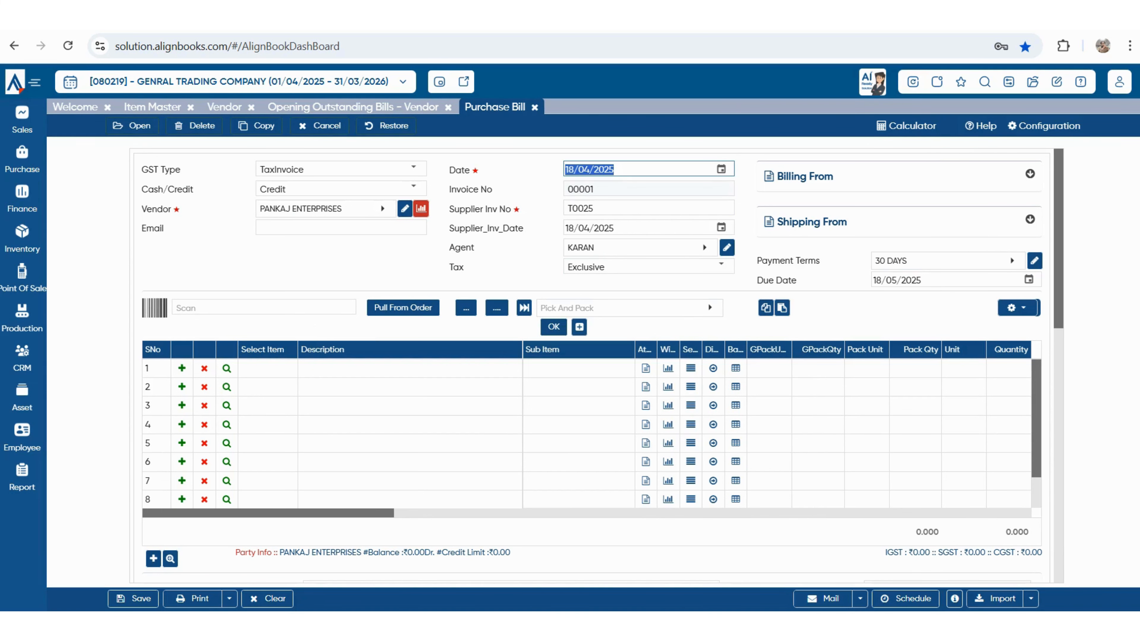
left_click_drag(931, 280, 868, 280)
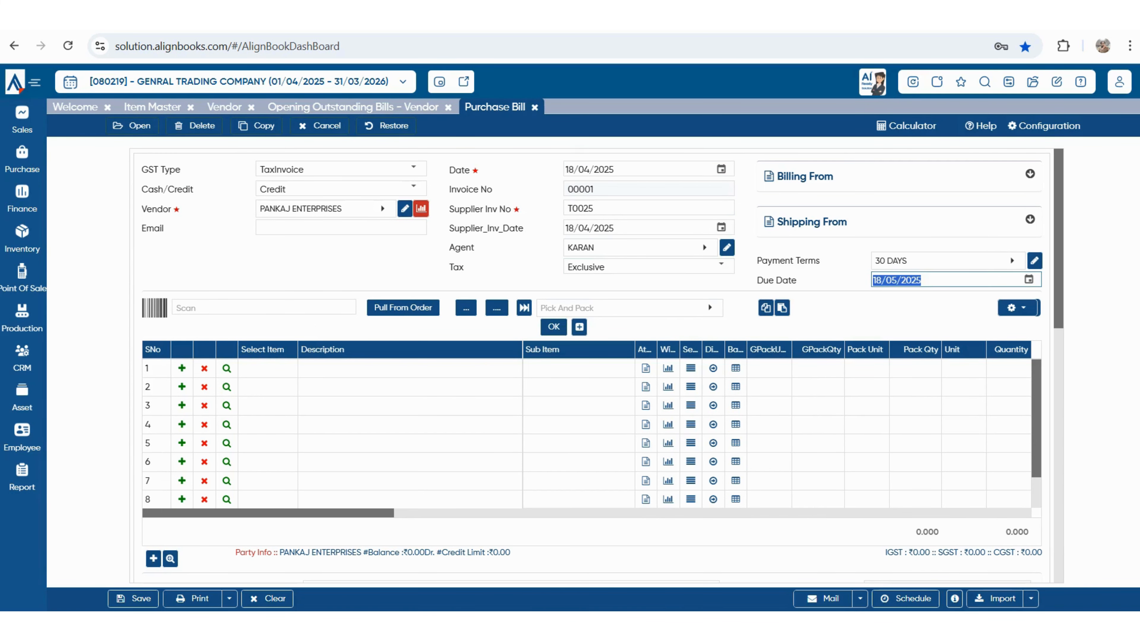
left_click(268, 368)
left_click(269, 158)
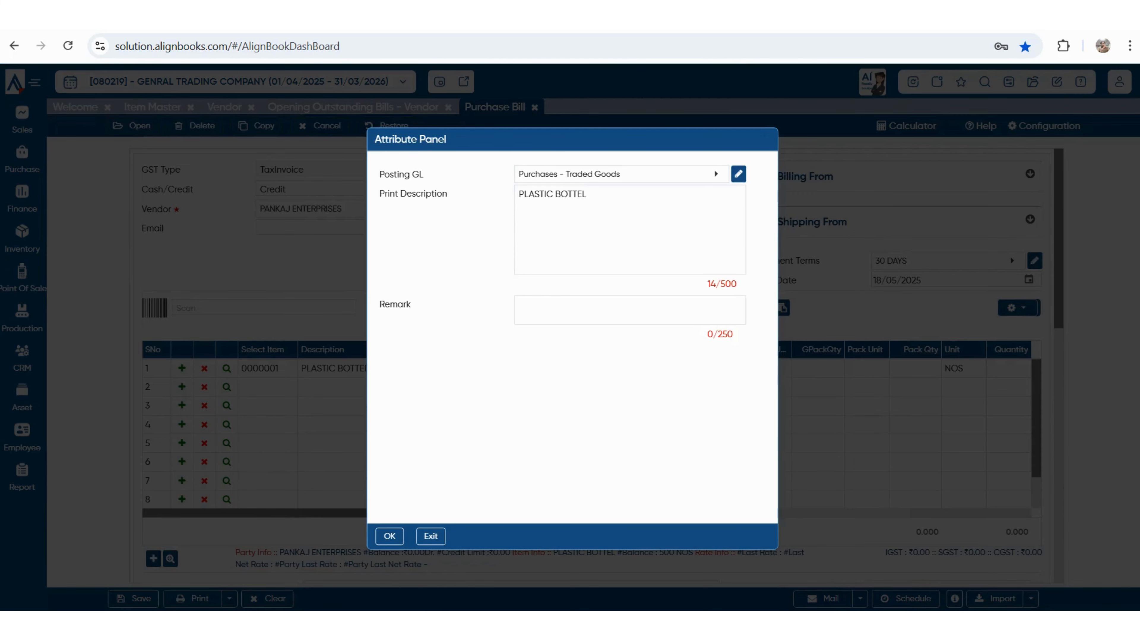
- Enter quantity 200 at rate ₹7 for PLASTIC BOTTEL in row 1
key("Return")
type("200")
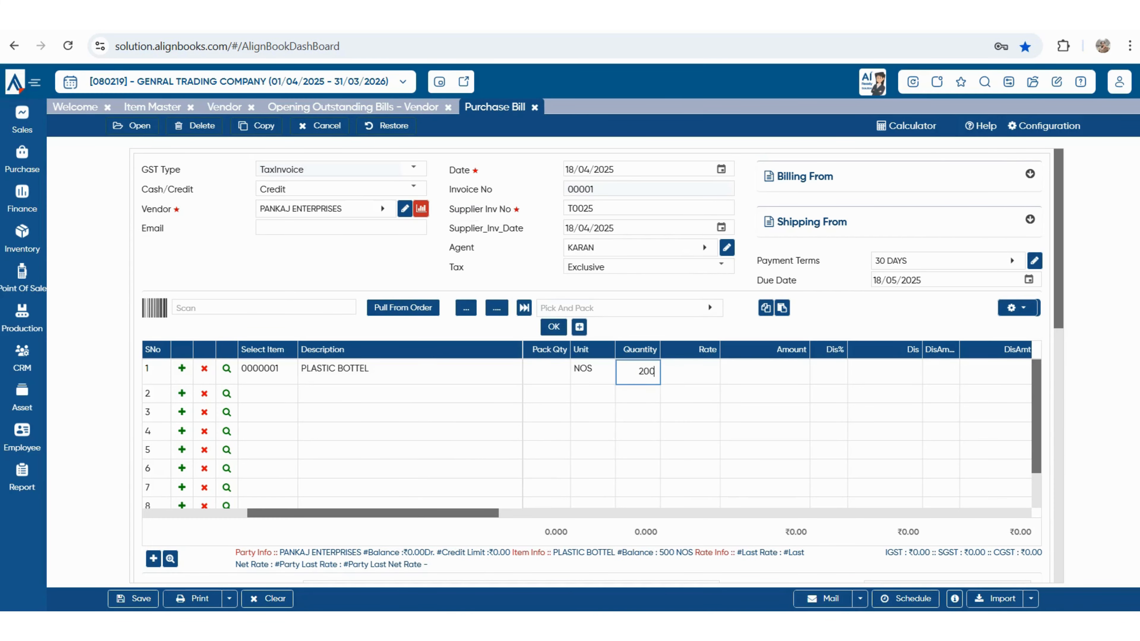
key("Return")
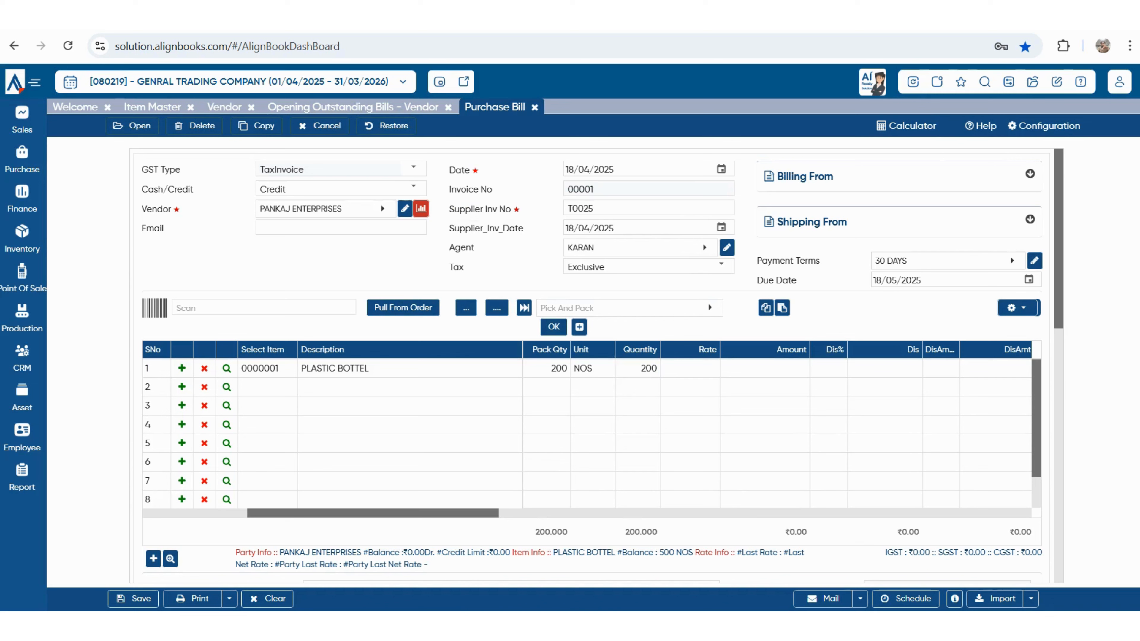
type("7")
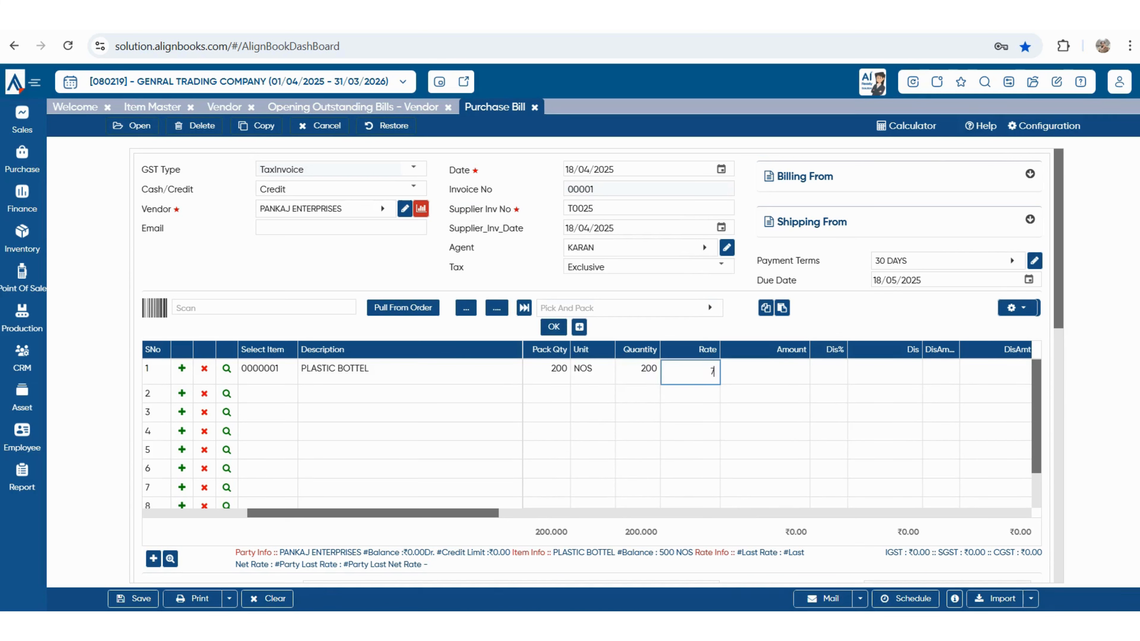
key("Return")
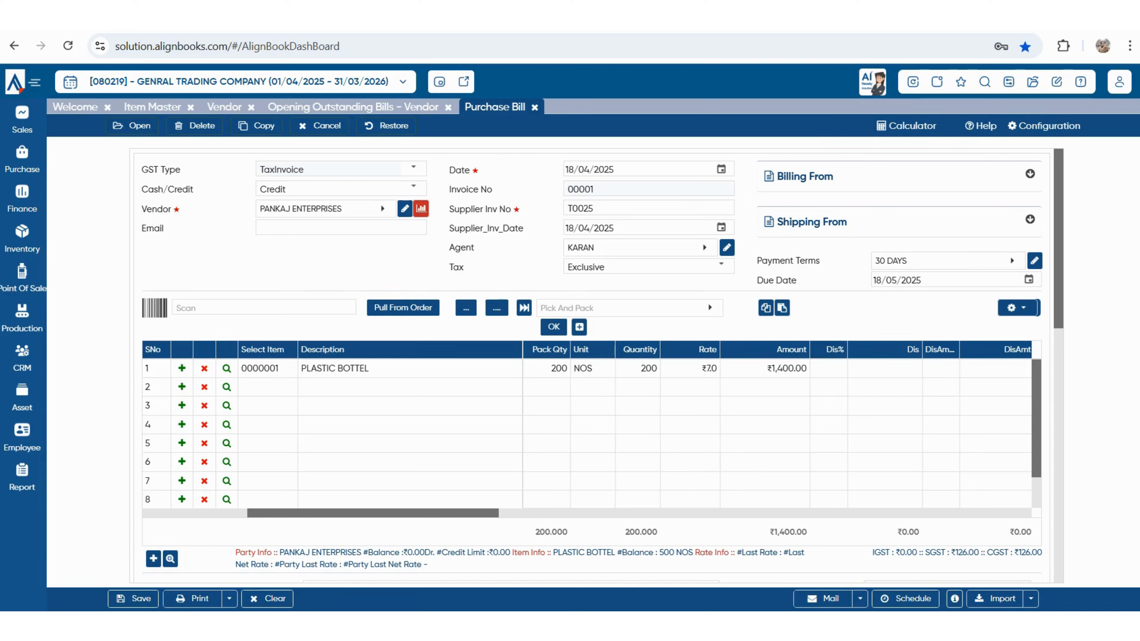
- Add WATER BOTTEL 1 LTR in row 2 with quantity 600 at rate ₹6.5
key("Return")
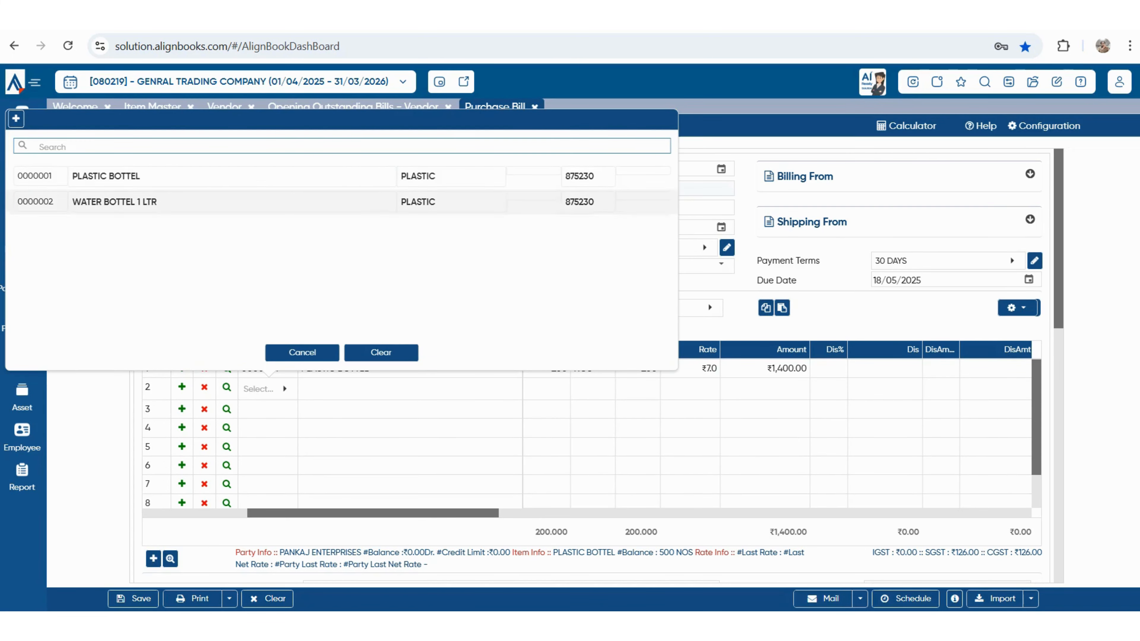
key("Down")
key("Return")
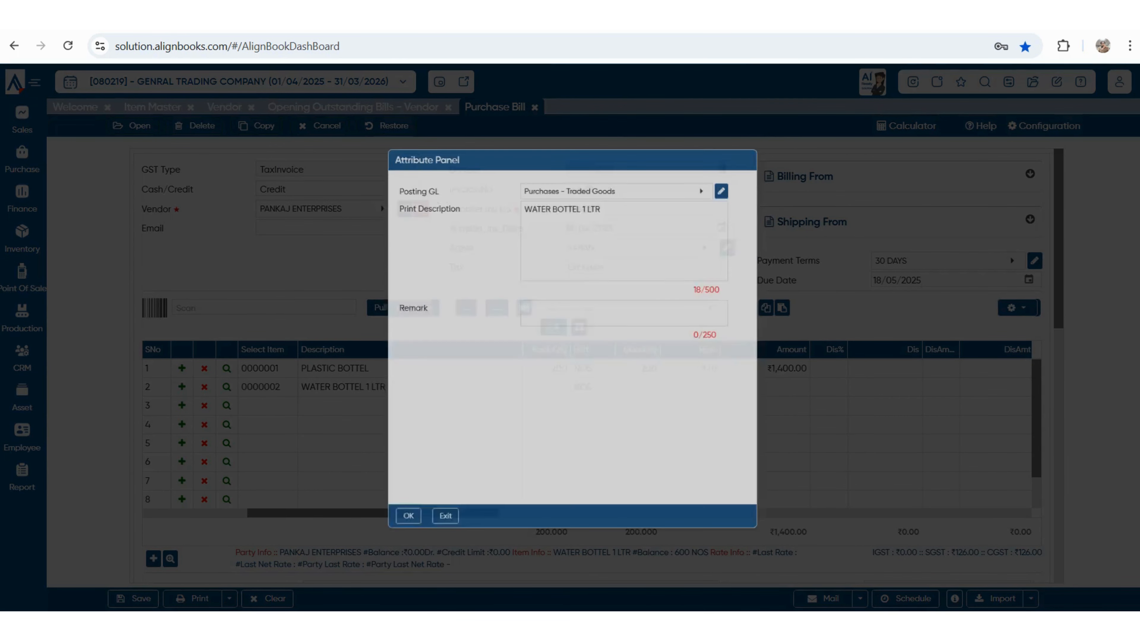
key("Escape")
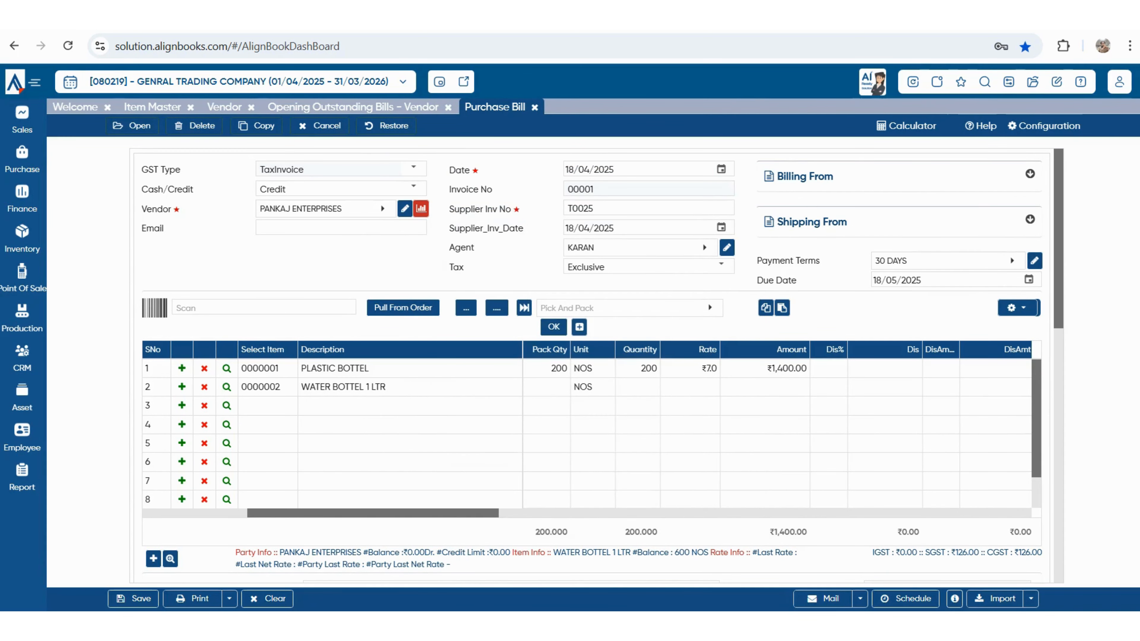
type("600")
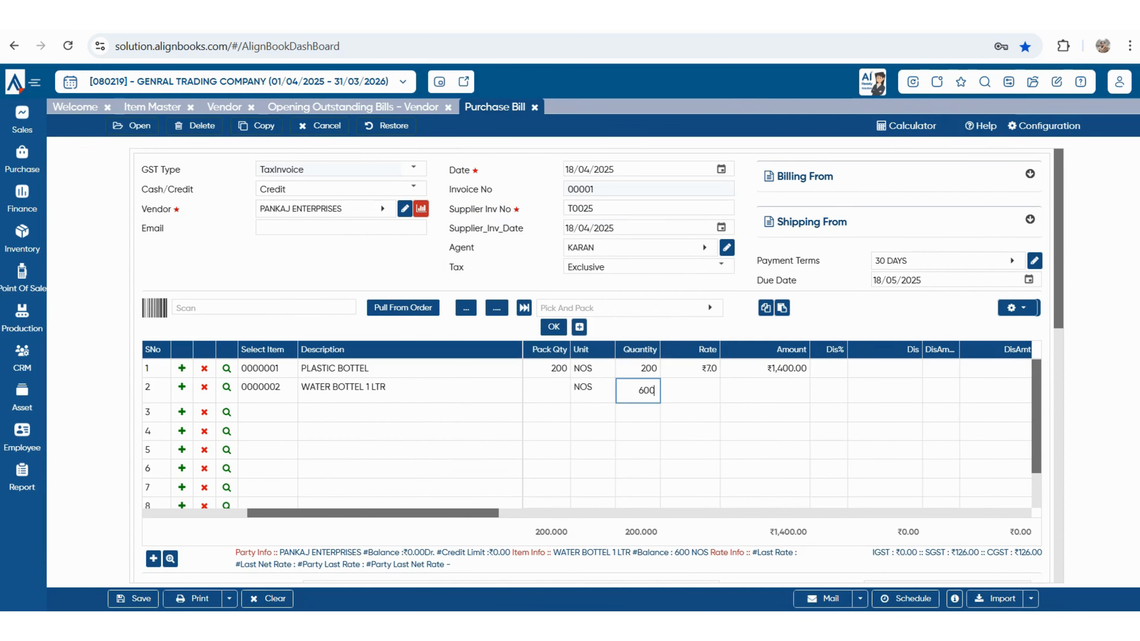
key("Tab")
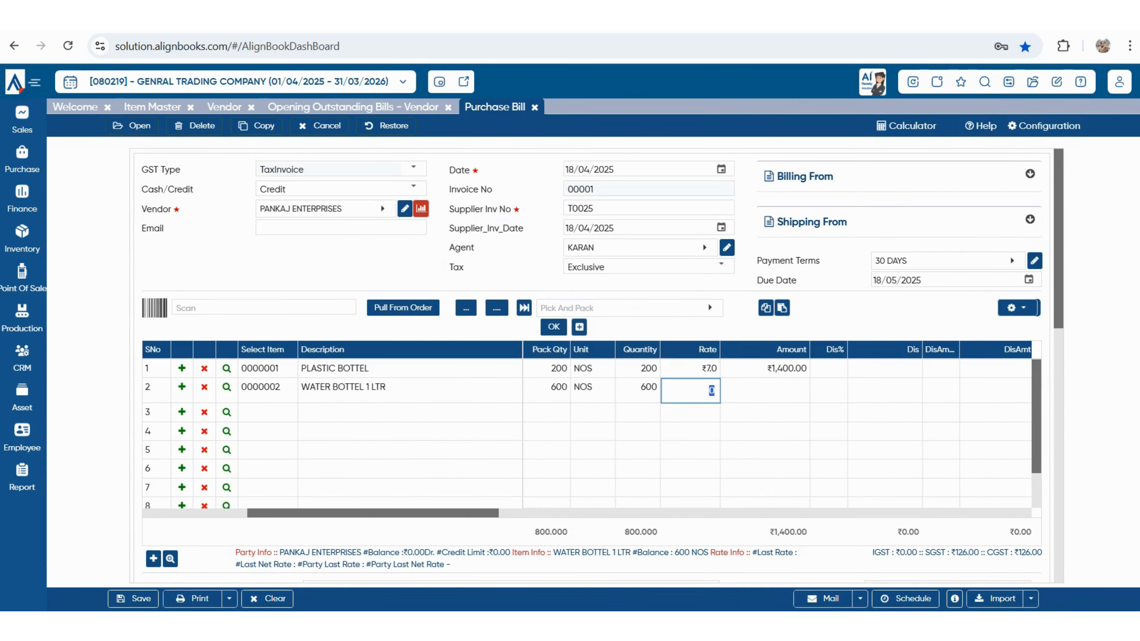
type("6.5")
key("Tab")
left_click_drag(373, 513, 485, 513)
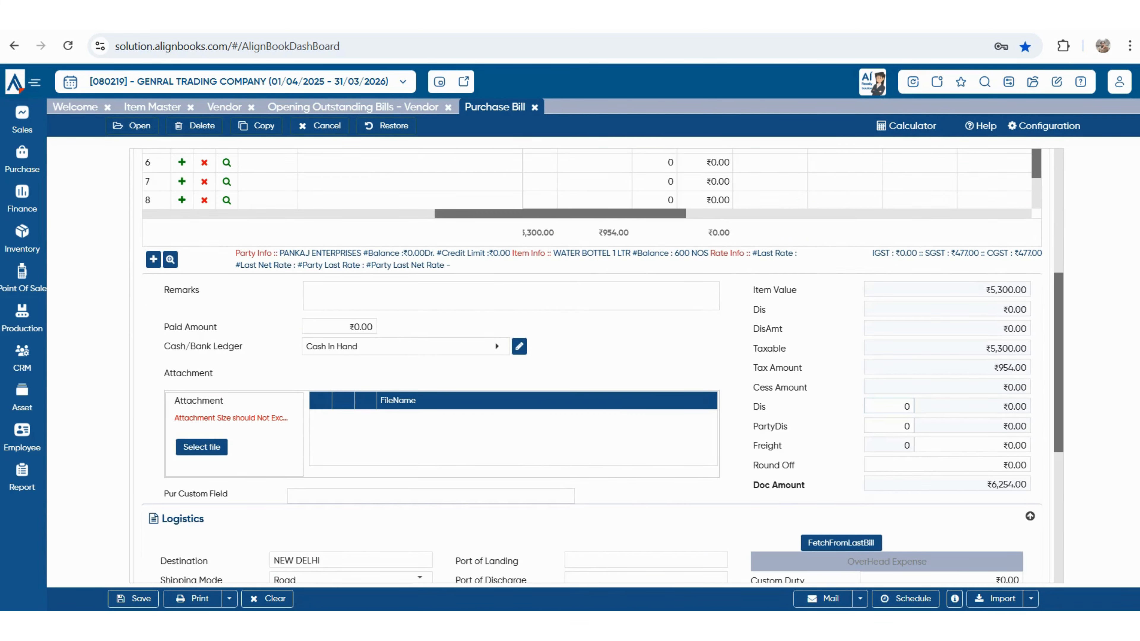
- Set the overall bill discount to 10%
left_click(889, 407)
type("10")
key("Tab")
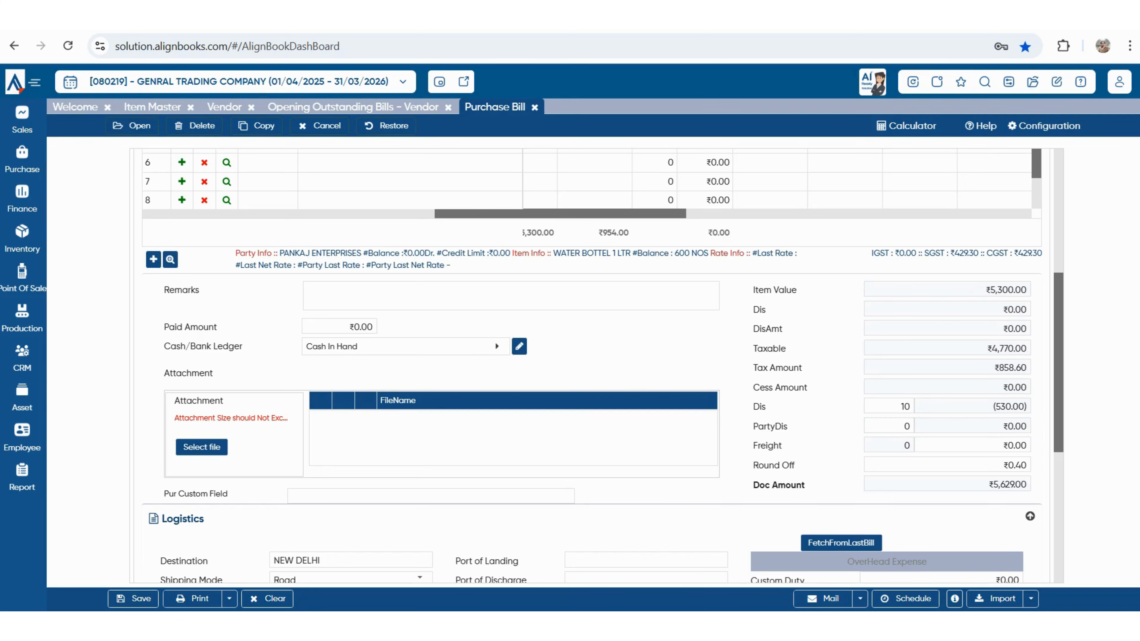
- Give the PLASTIC BOTTEL line a 5% discount
scroll(592, 366, "up", 6)
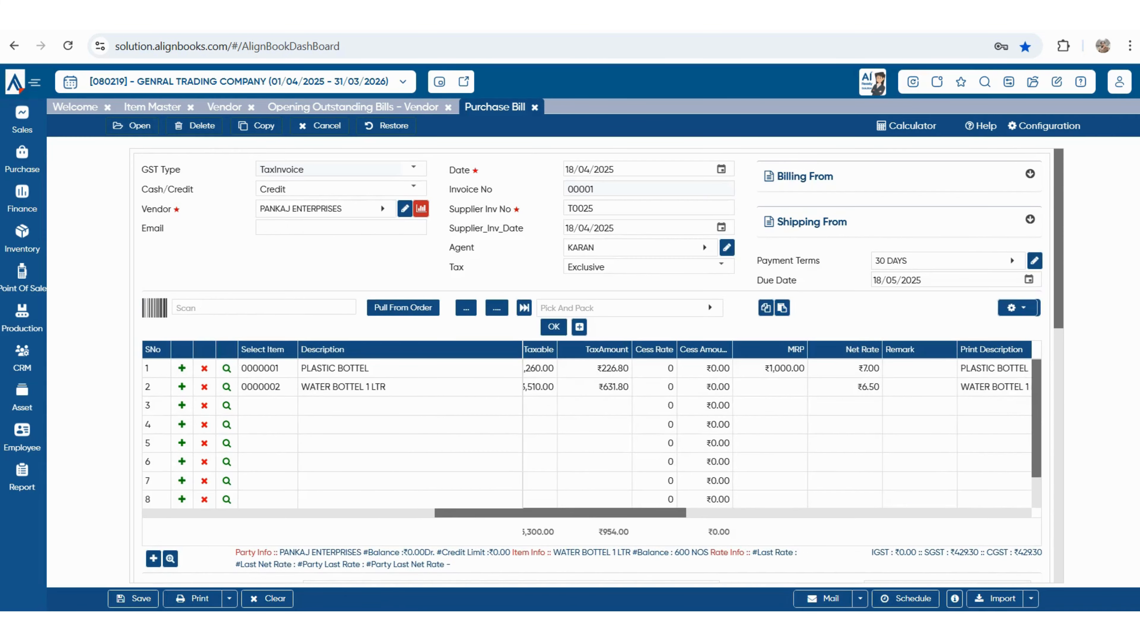
scroll(587, 431, "left", 5)
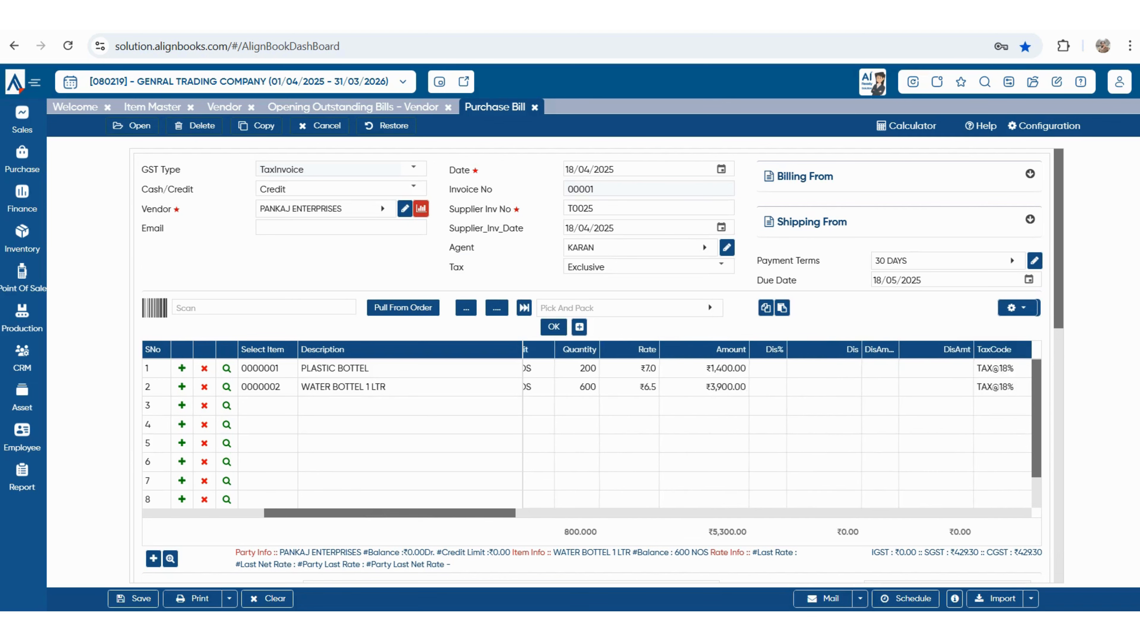
left_click(806, 371)
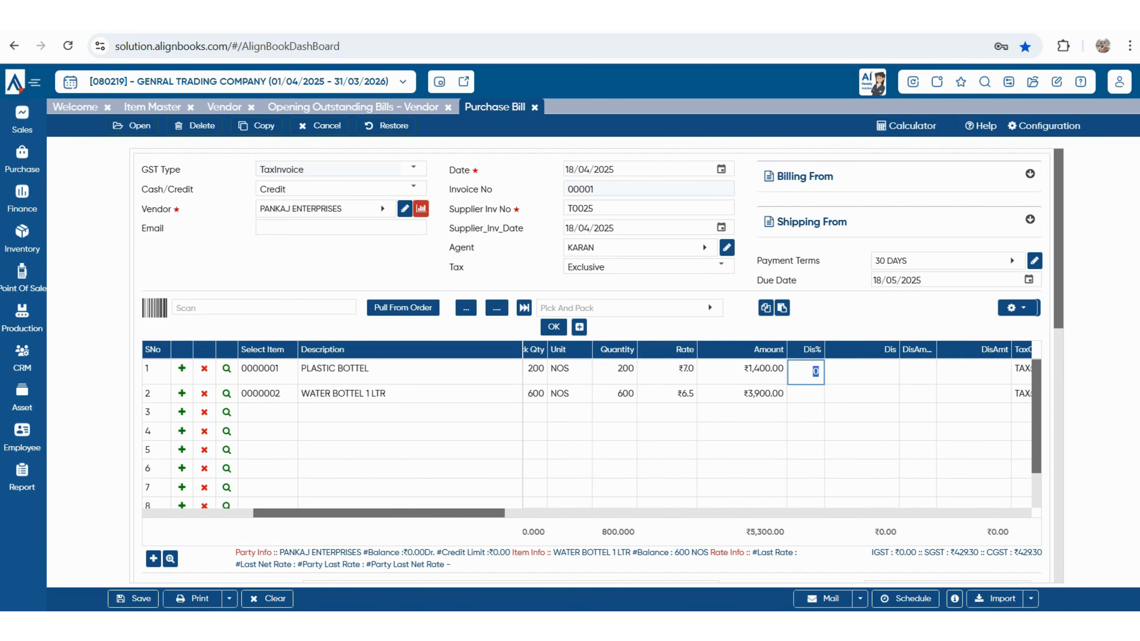
type("5")
key("Tab")
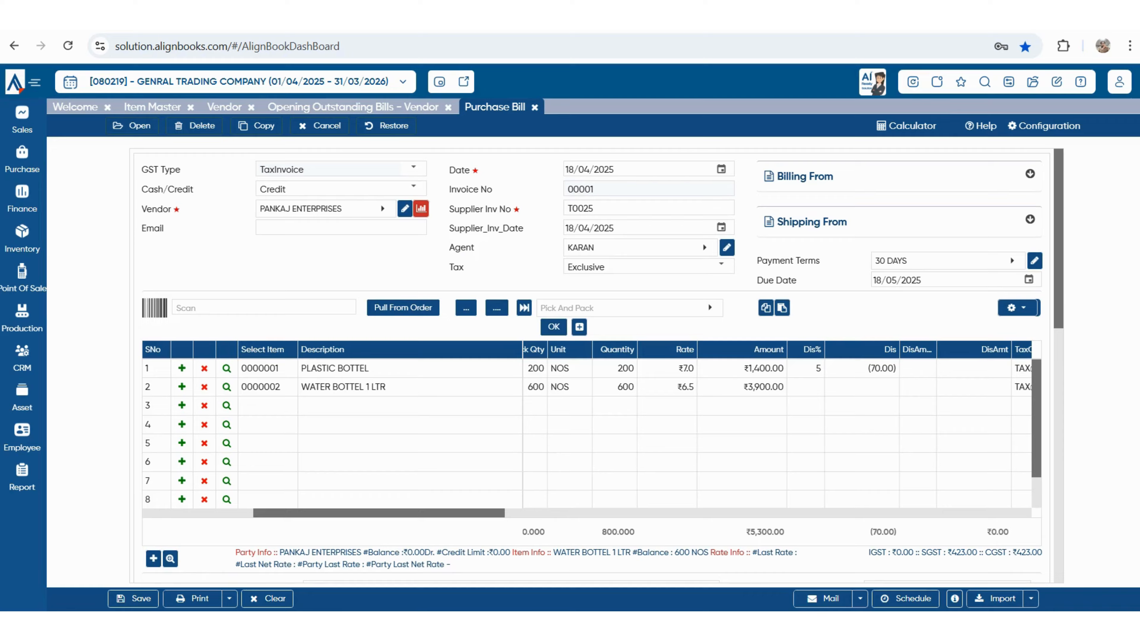
scroll(591, 366, "down", 4)
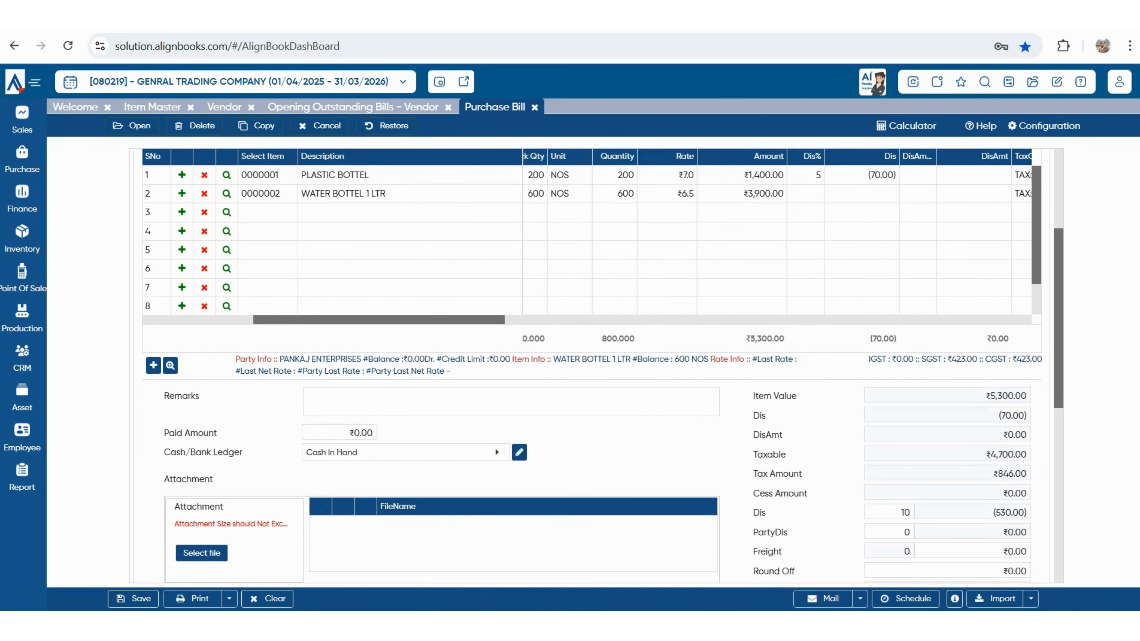
scroll(592, 366, "down", 3)
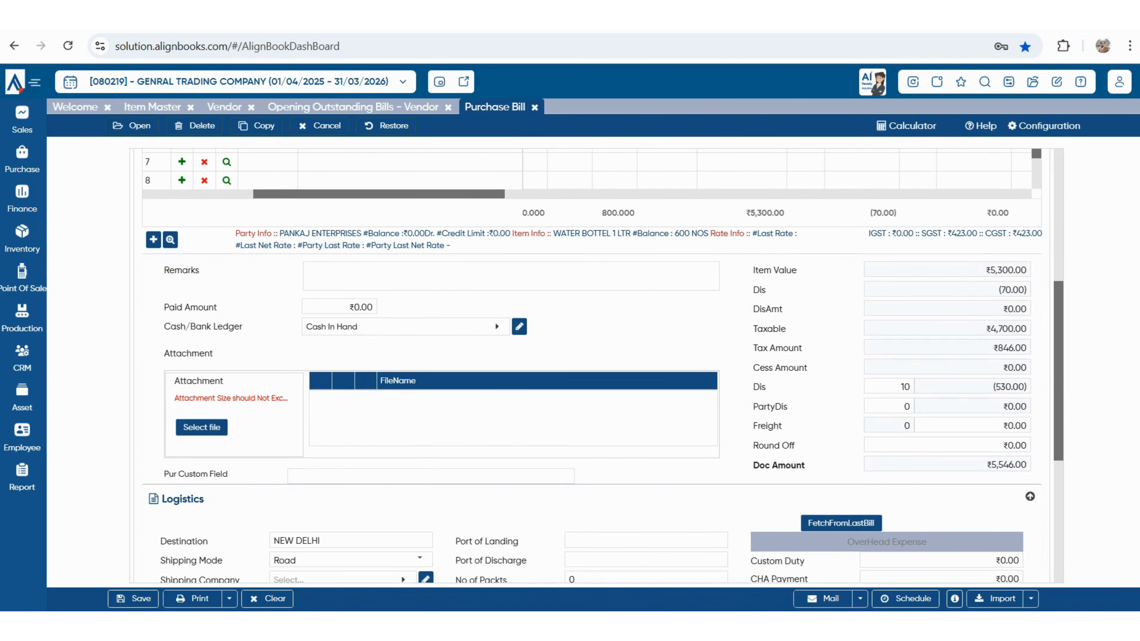
scroll(592, 366, "down", 5)
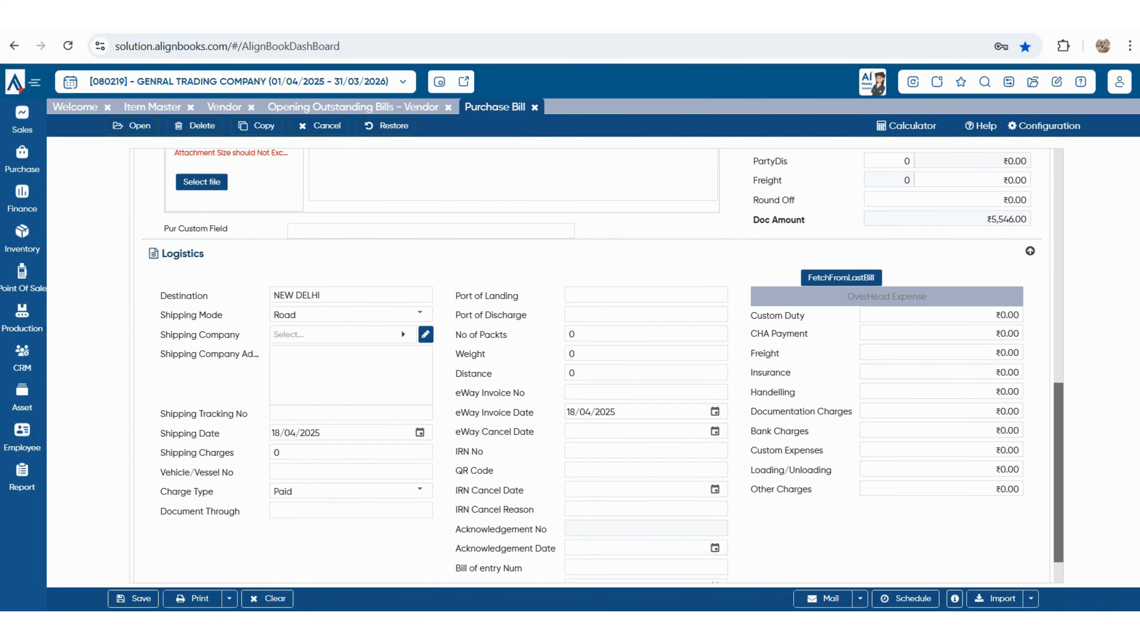
scroll(602, 366, "down", 1)
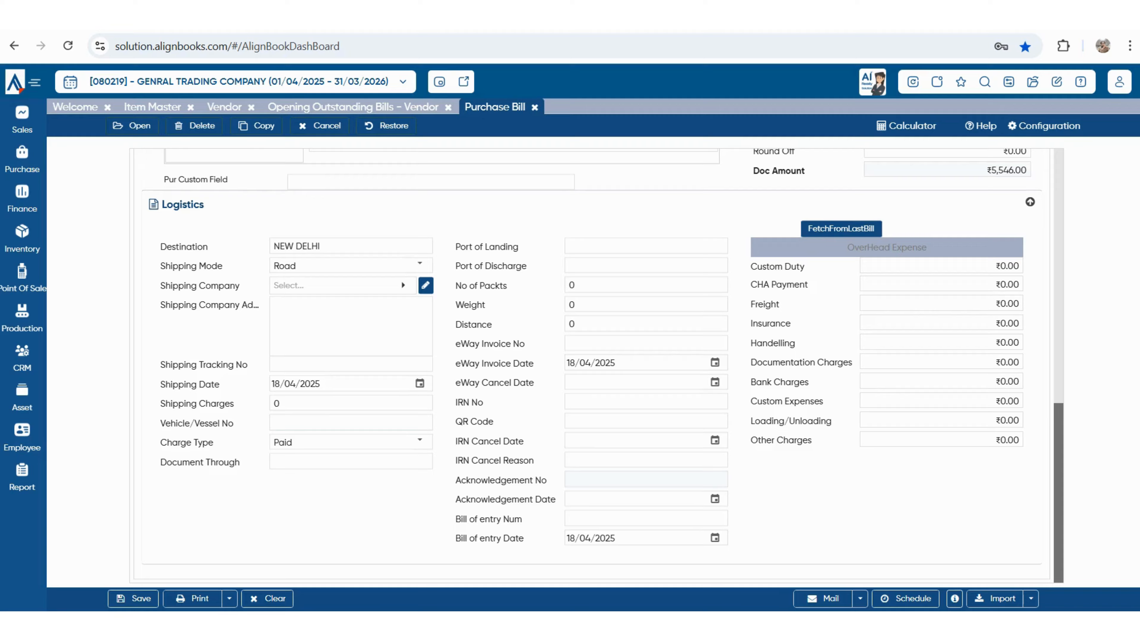
scroll(592, 359, "up", 10)
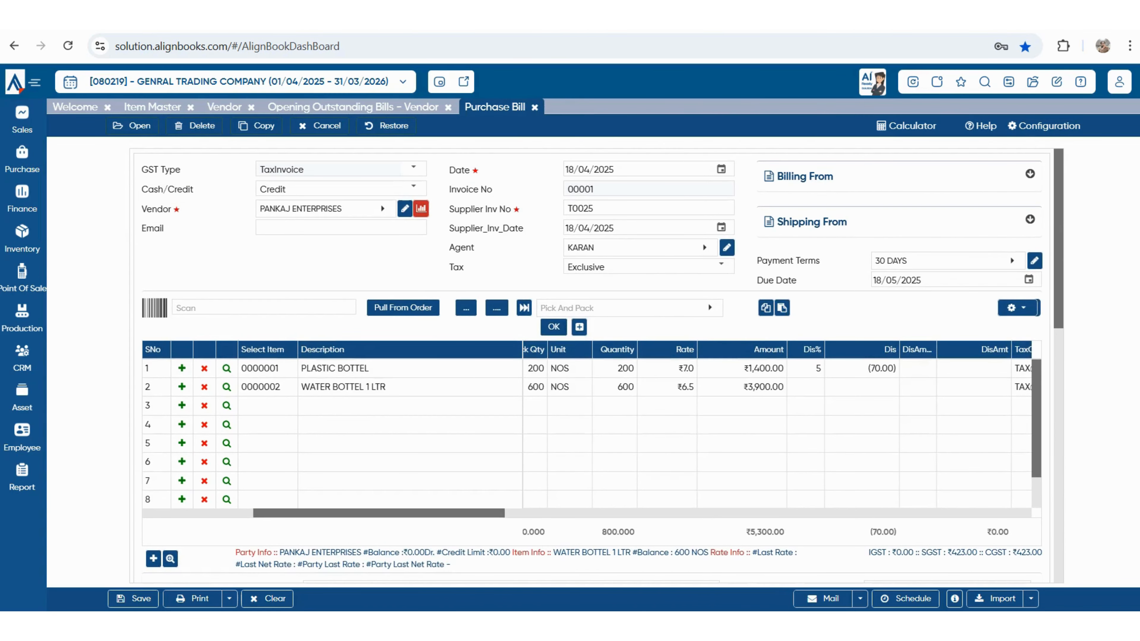
scroll(583, 433, "down", 1)
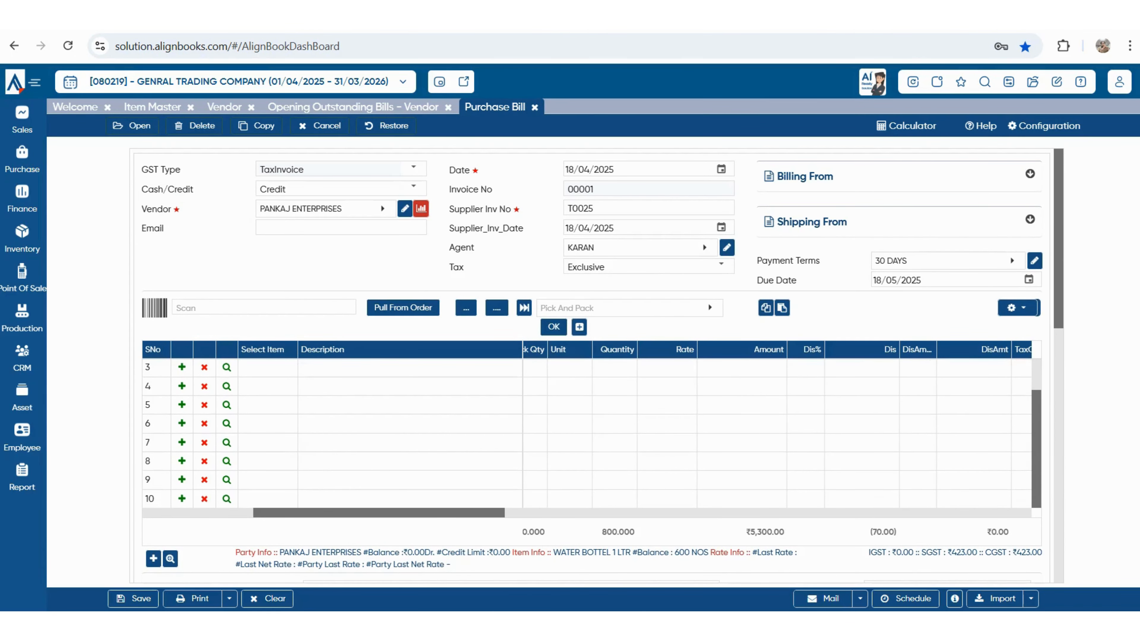
scroll(601, 363, "down", 10)
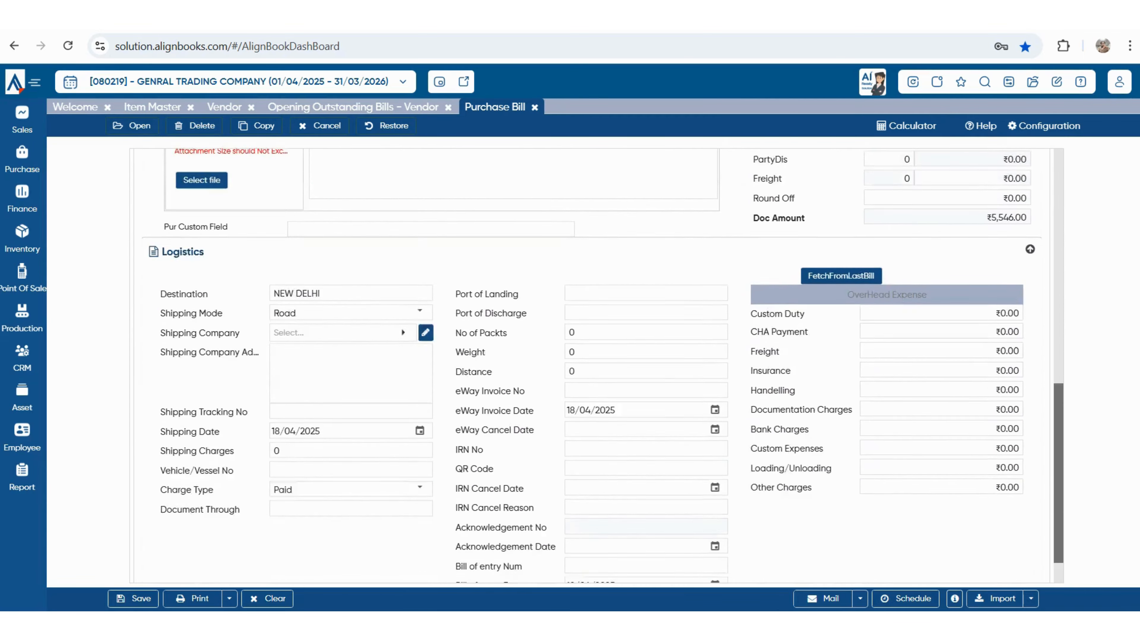
scroll(601, 364, "up", 5)
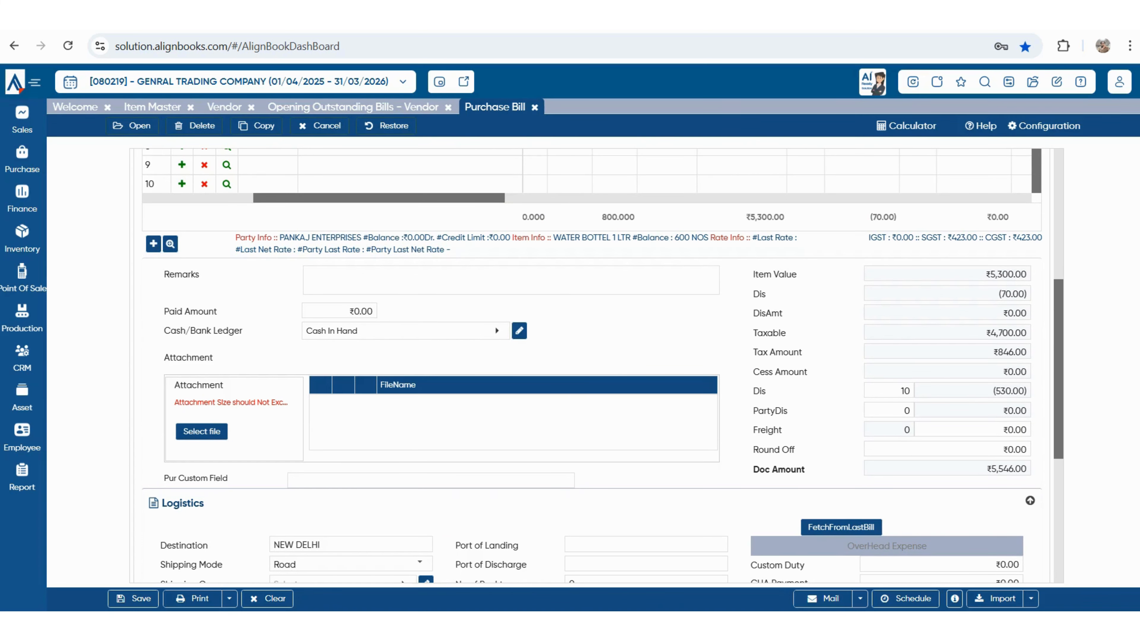
left_click(202, 430)
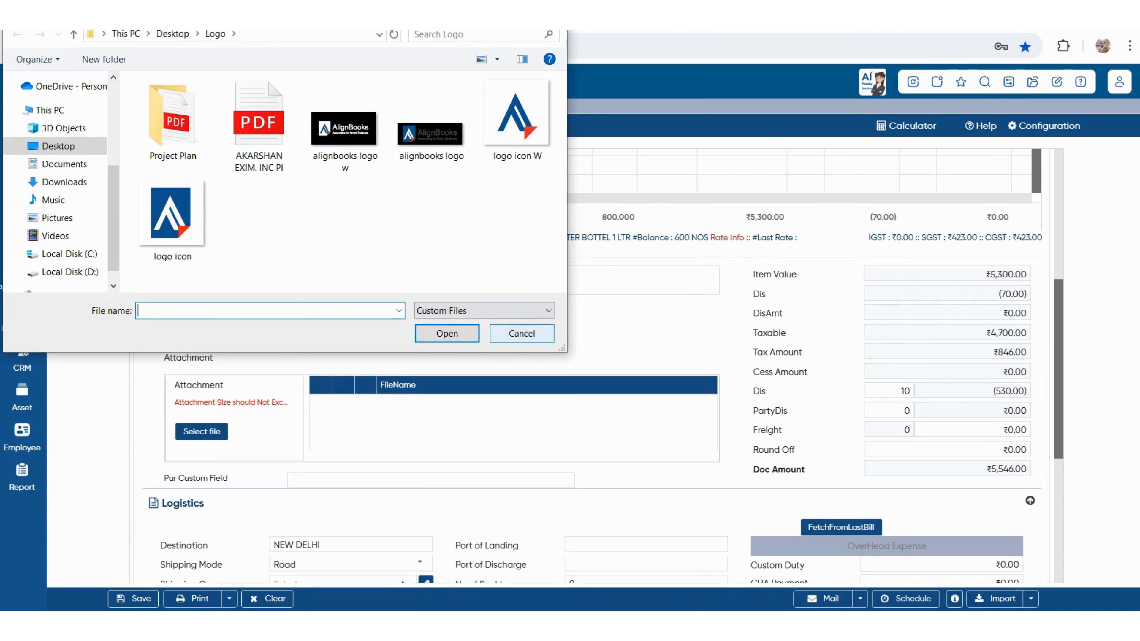
left_click(521, 333)
scroll(584, 360, "up", 6)
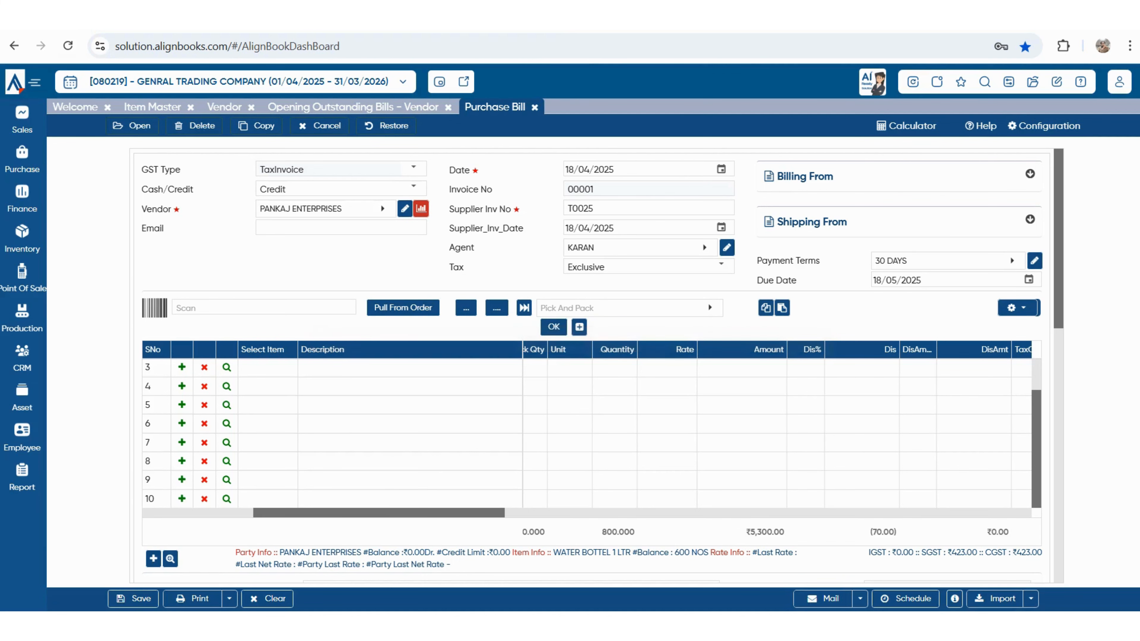
scroll(583, 431, "up", 2)
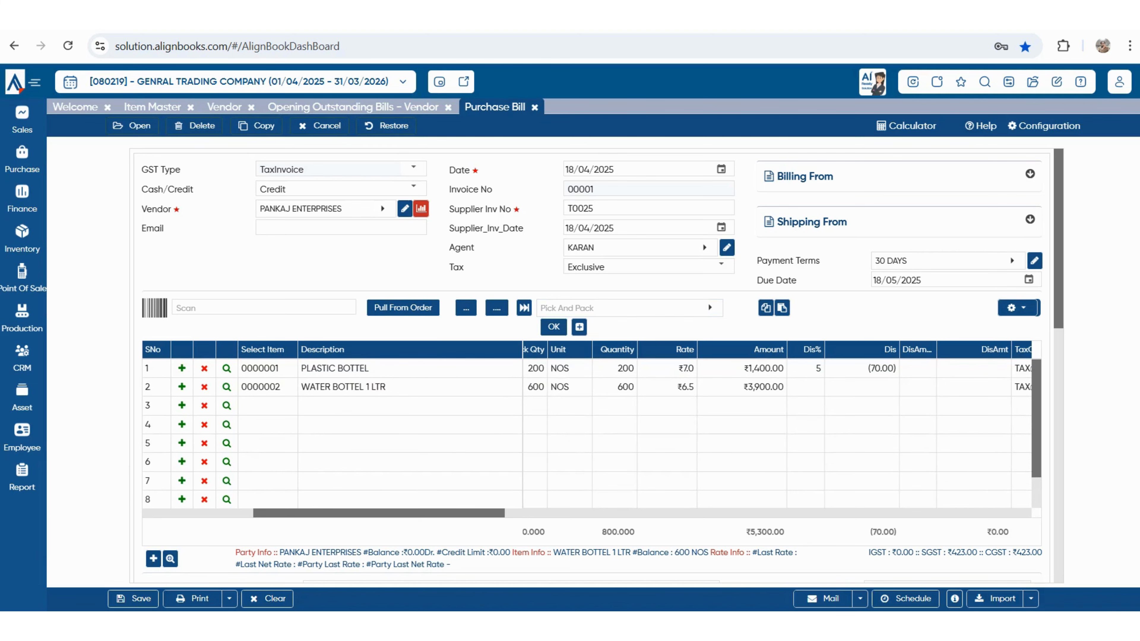
scroll(583, 431, "left", 5)
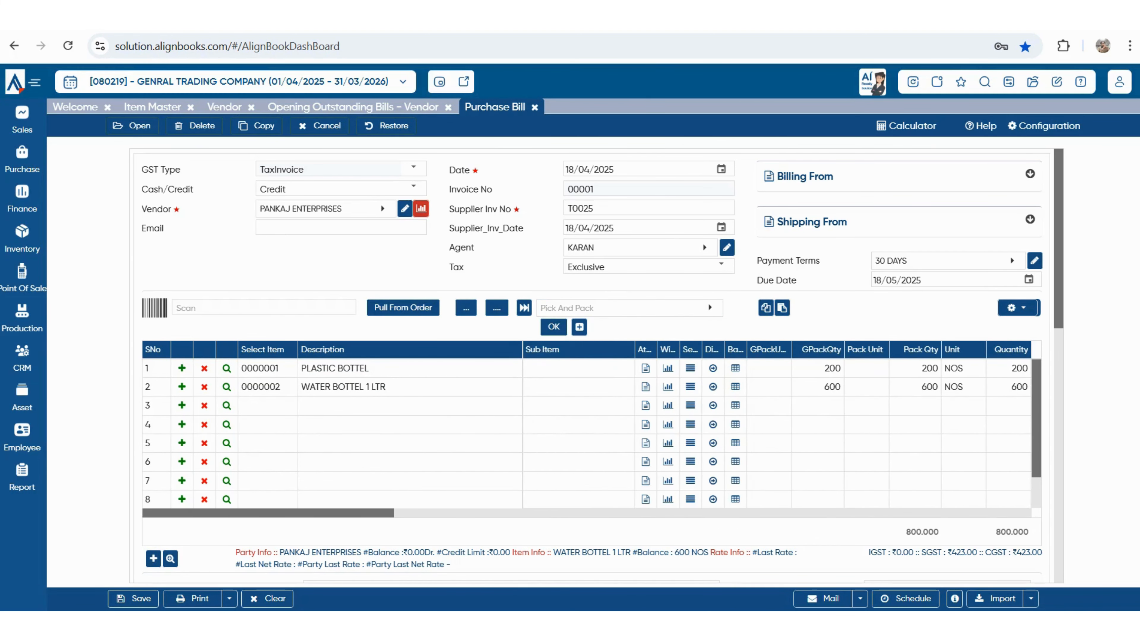
scroll(583, 359, "down", 6)
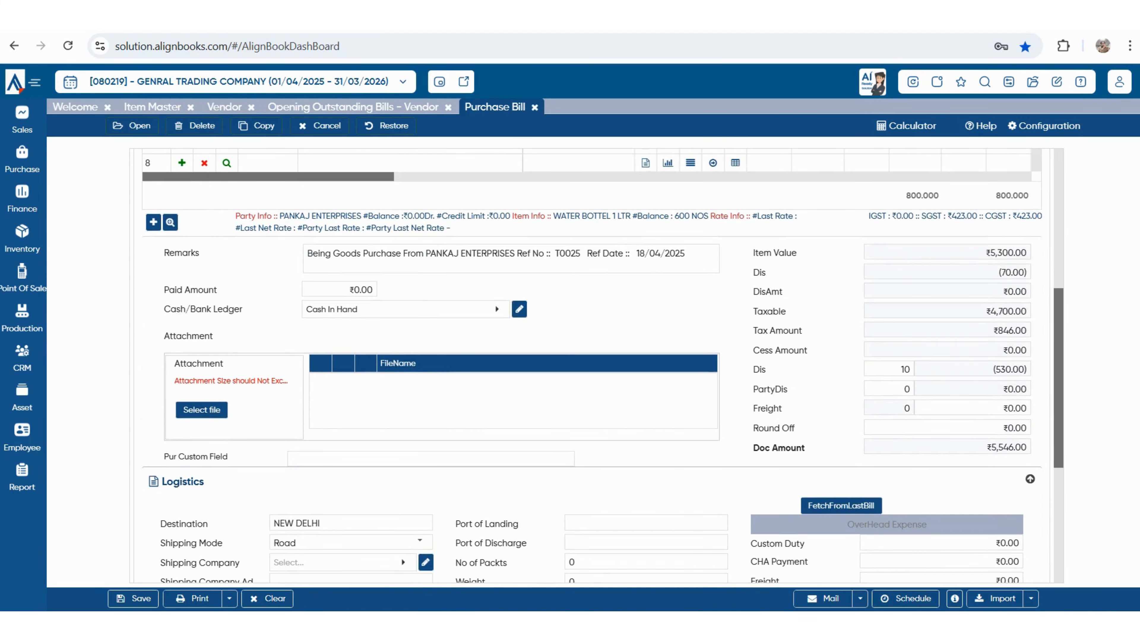
left_click(947, 428)
scroll(583, 359, "up", 3)
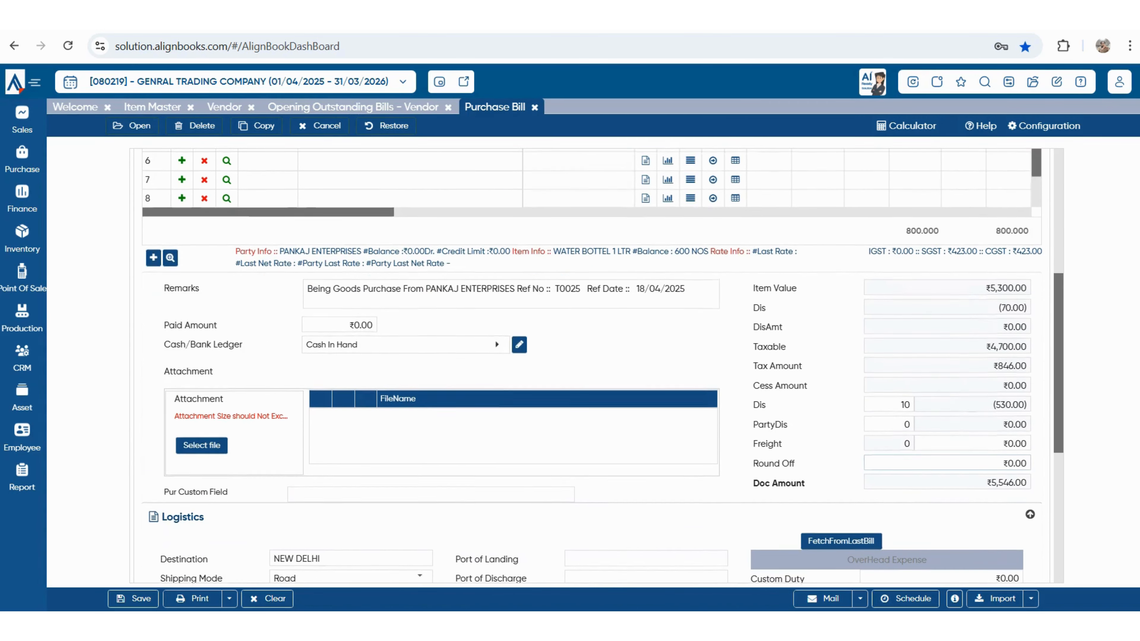
scroll(583, 359, "up", 3)
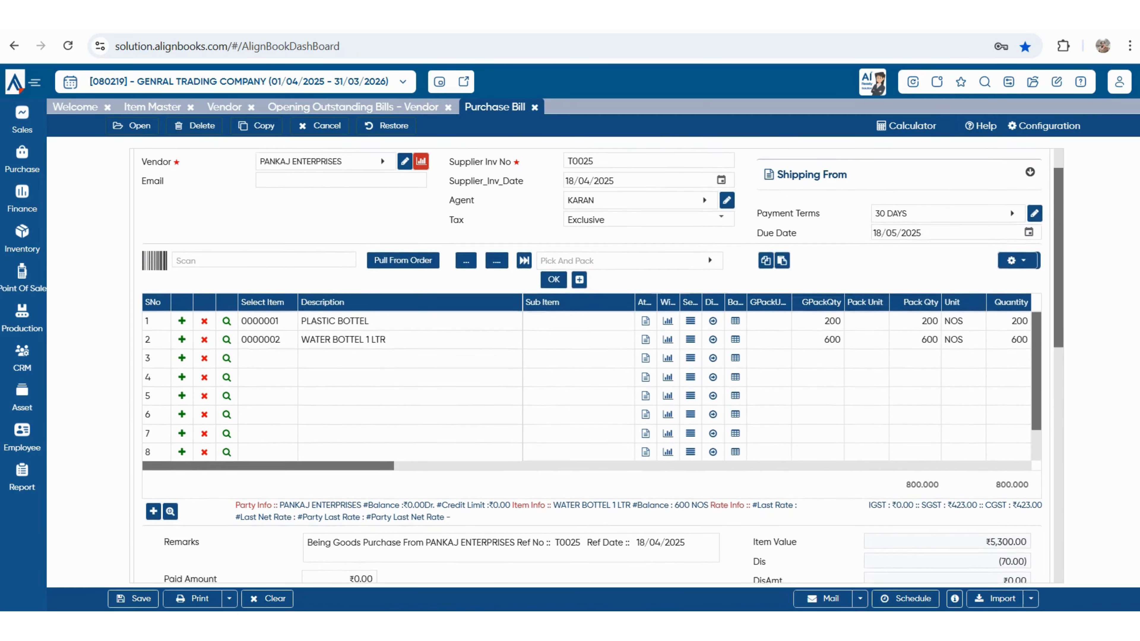
- In Purchase Setup, post the Misc1 item-level discount to Discount Received and save
left_click(1009, 82)
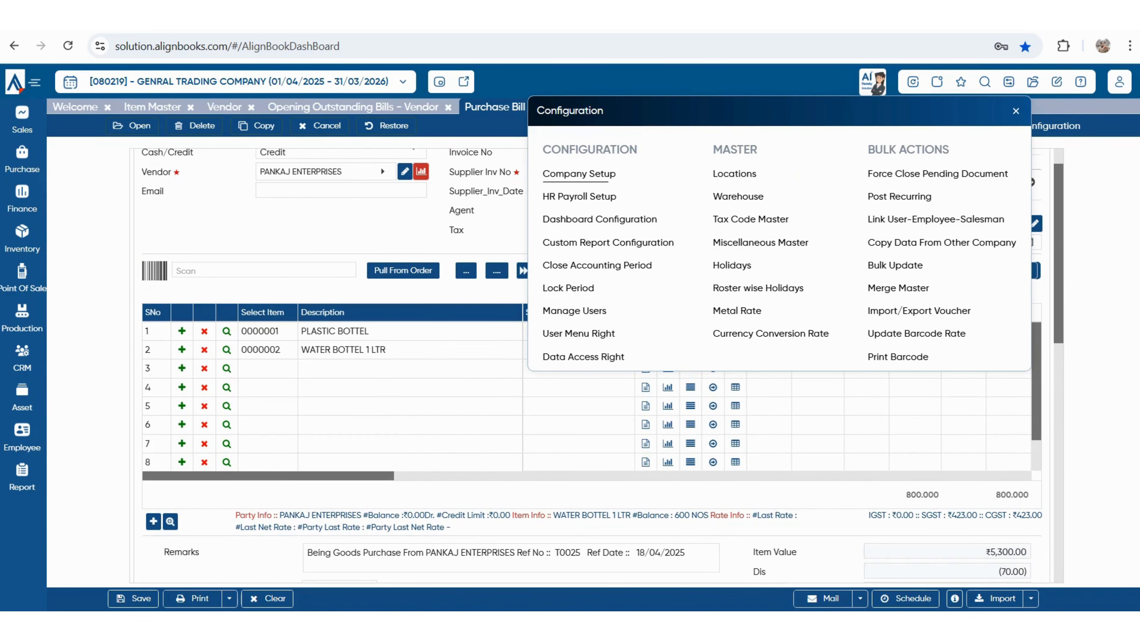
left_click(579, 173)
left_click(269, 309)
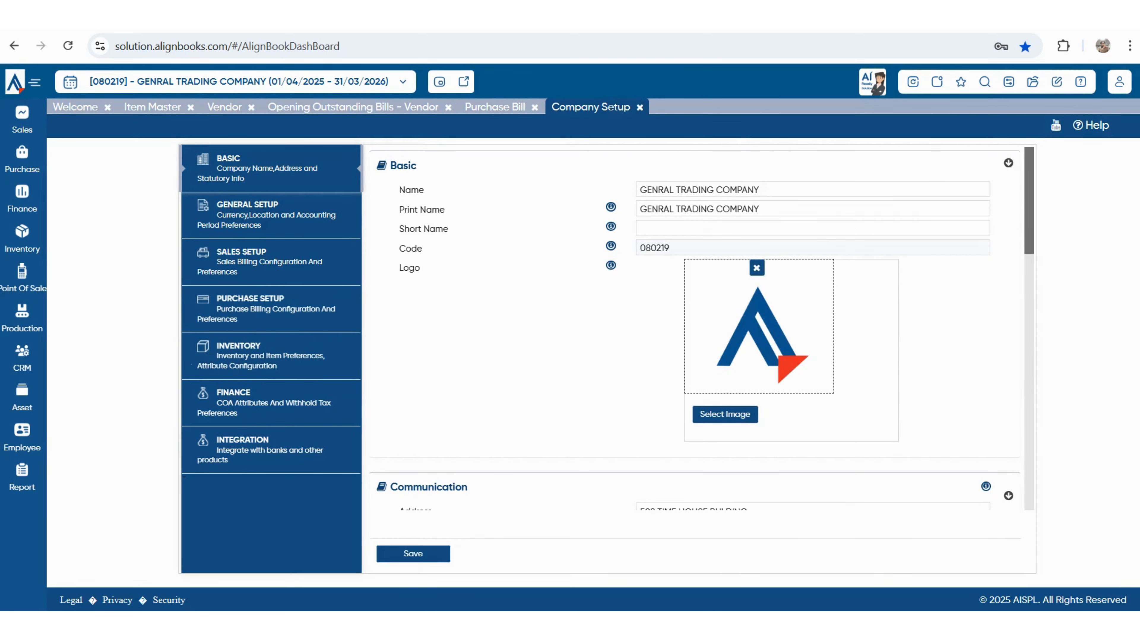
scroll(691, 359, "down", 10)
left_click(691, 406)
type("DIS")
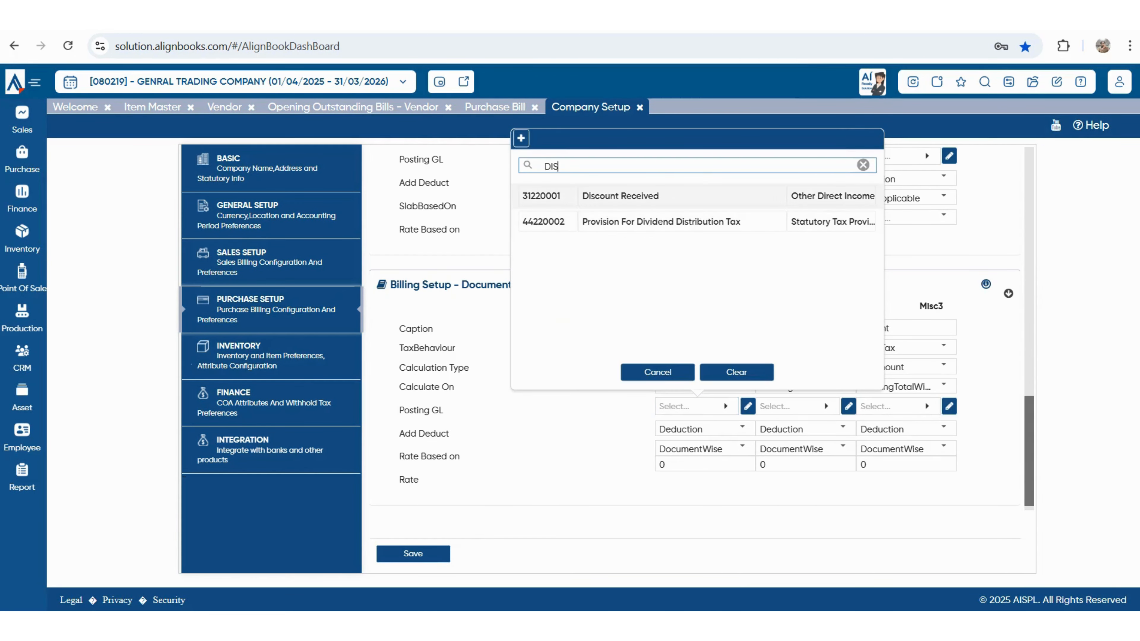
left_click(620, 199)
scroll(691, 359, "up", 4)
left_click(691, 305)
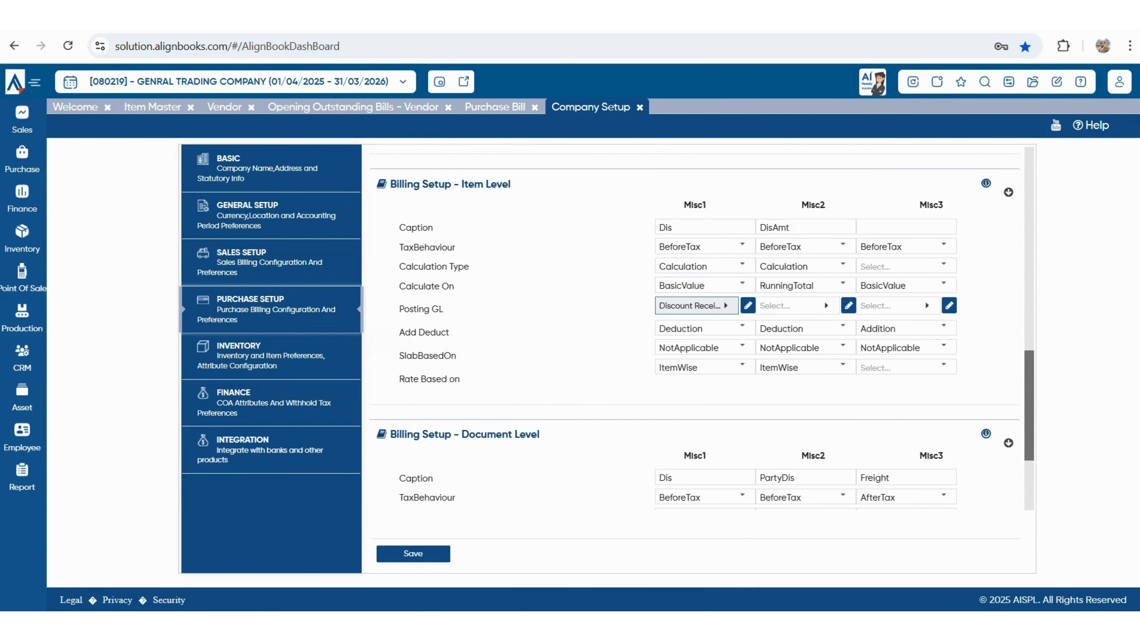
key("Return")
left_click(413, 554)
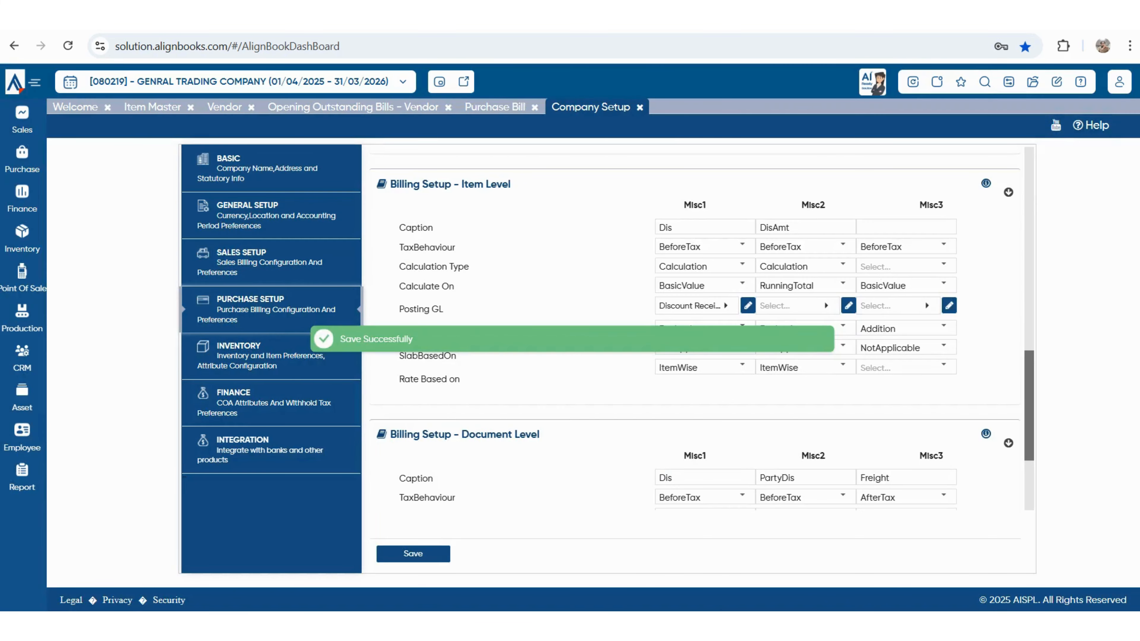
left_click(495, 107)
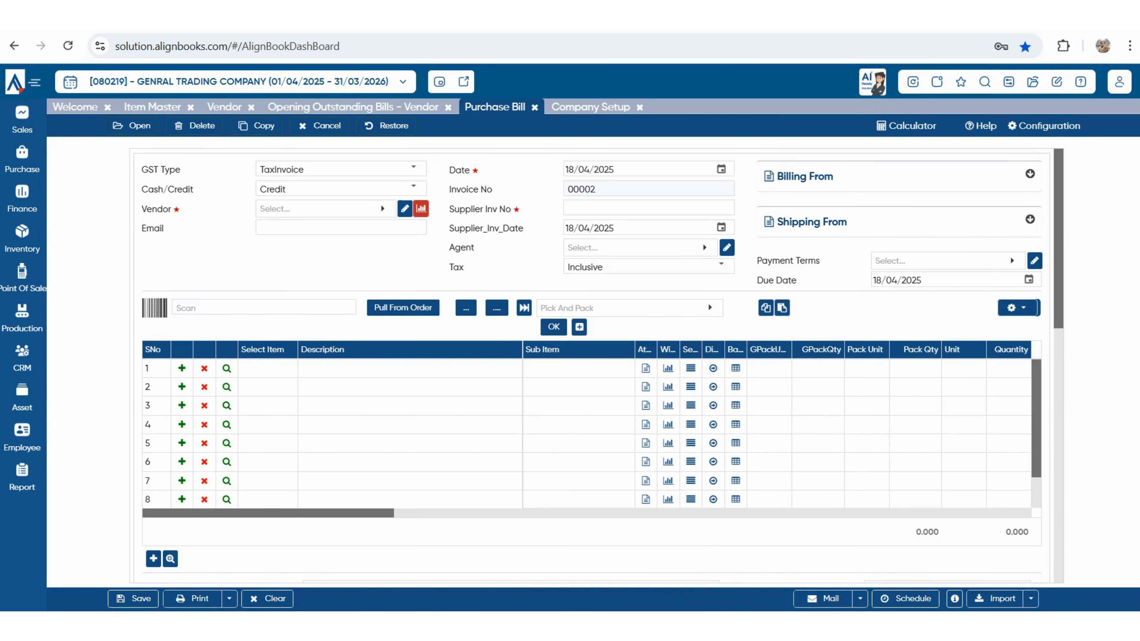
- Reopen purchase bill 00001/25-26, dismiss the information message, and view its configuration settings
left_click(132, 126)
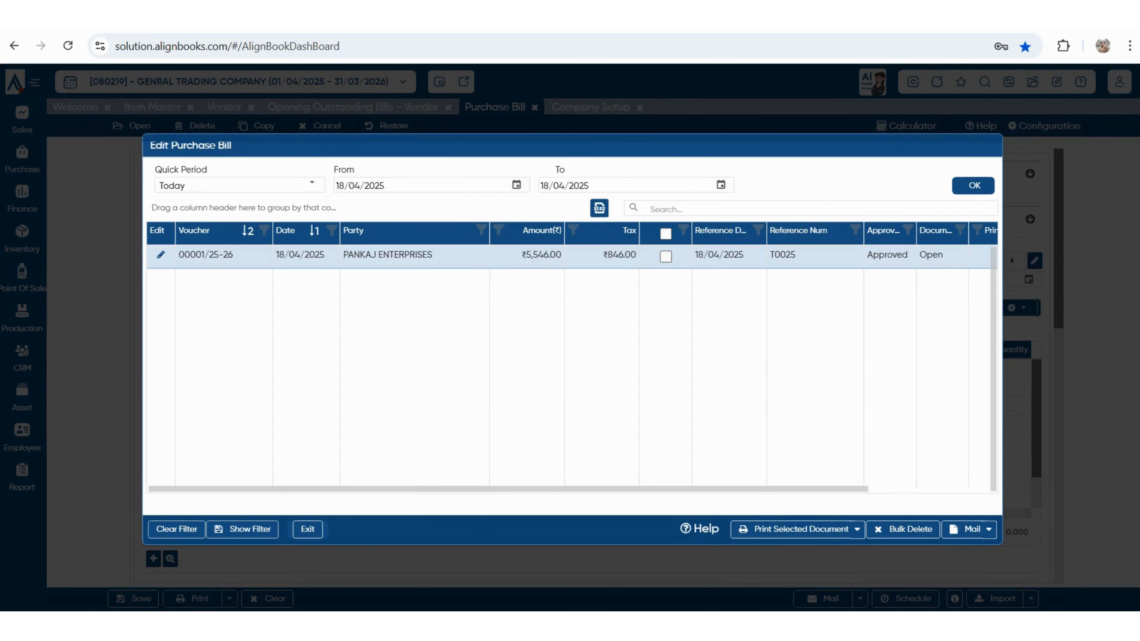
double_click(542, 255)
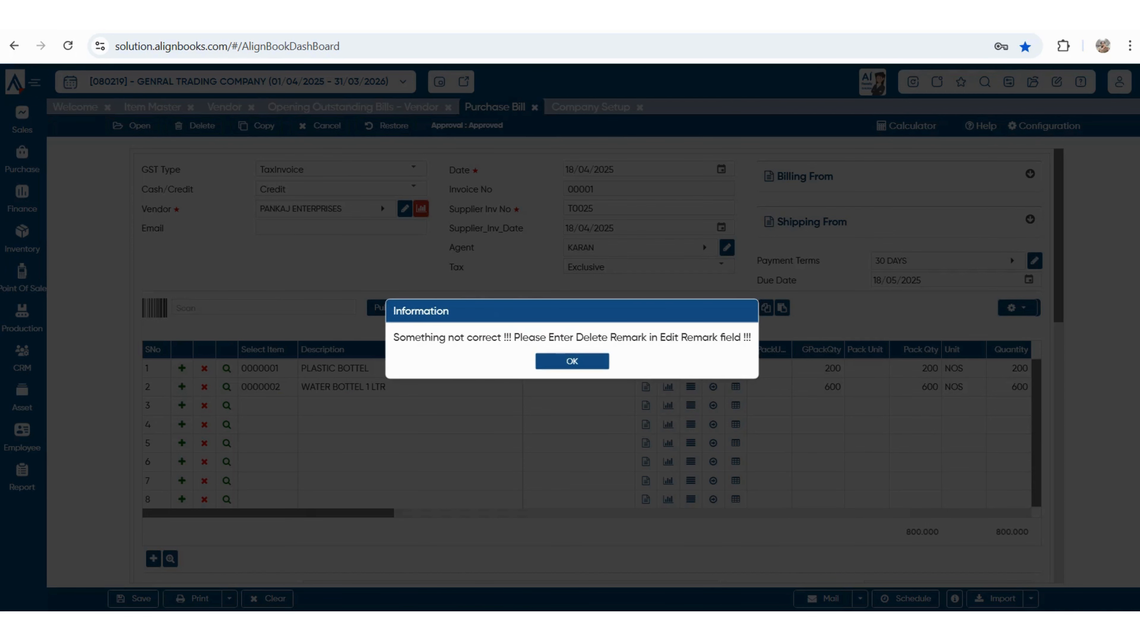
left_click(571, 361)
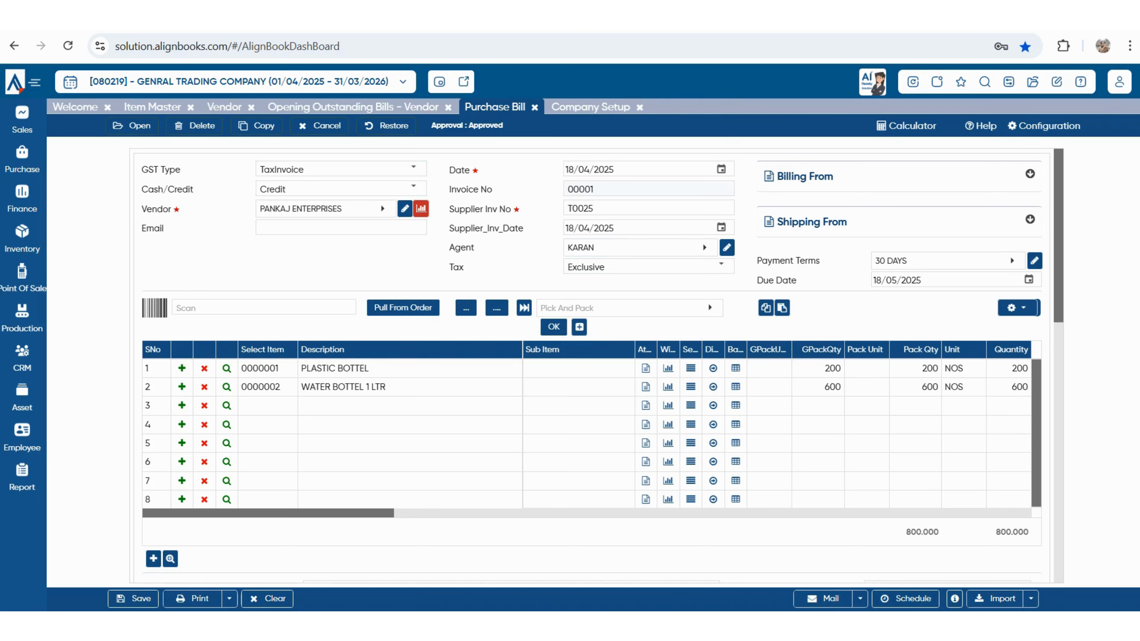
left_click(1043, 126)
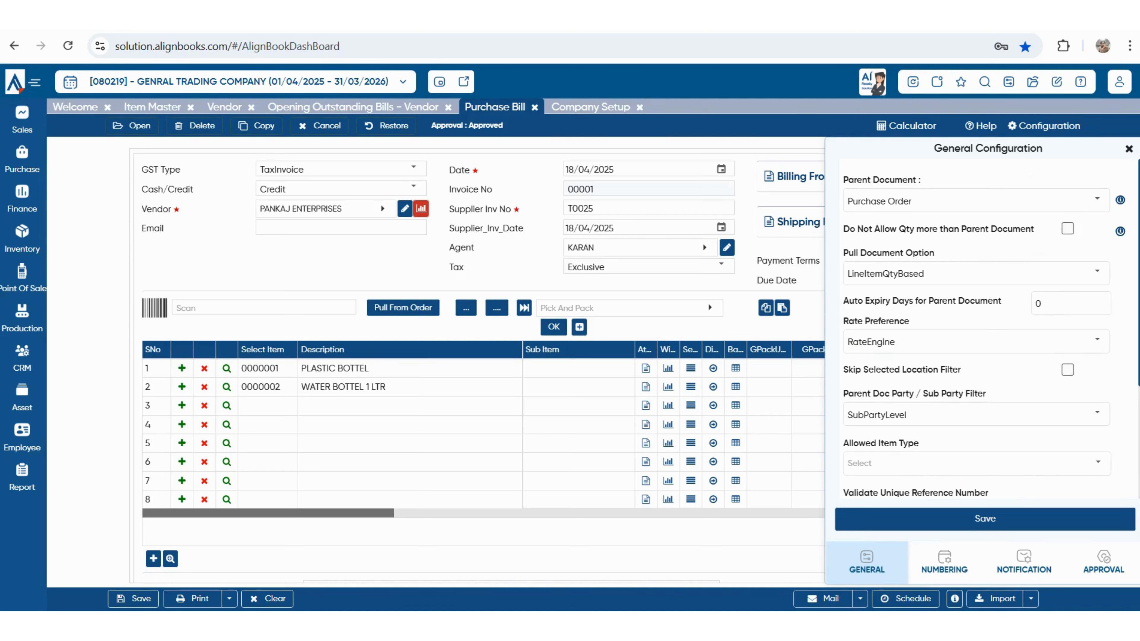
left_click(944, 562)
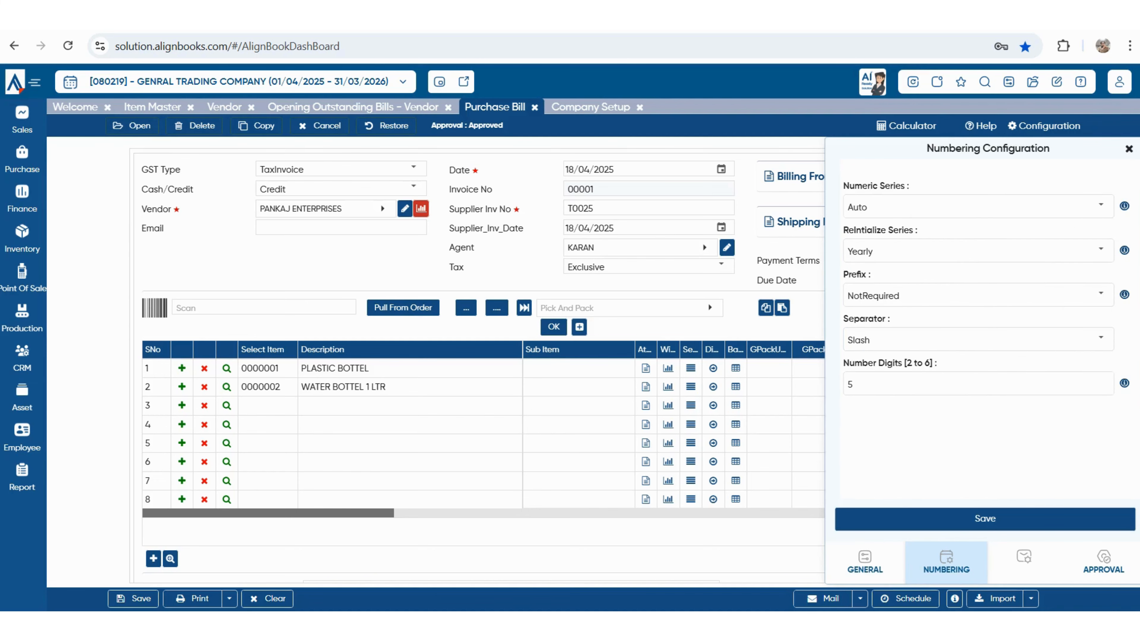
left_click(1024, 562)
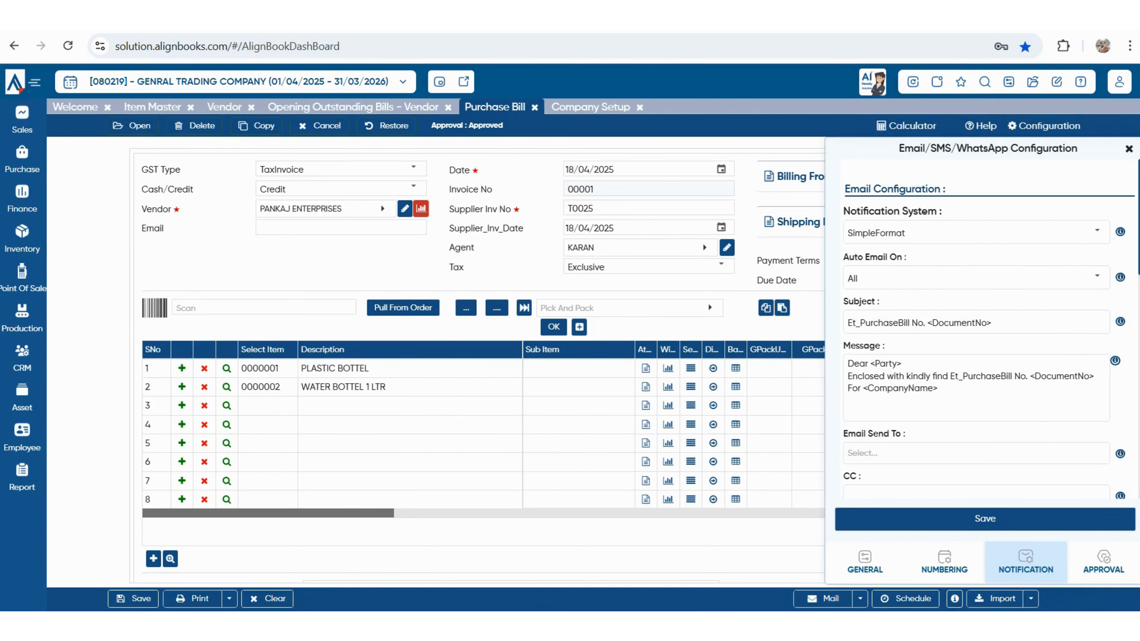
left_click(1103, 563)
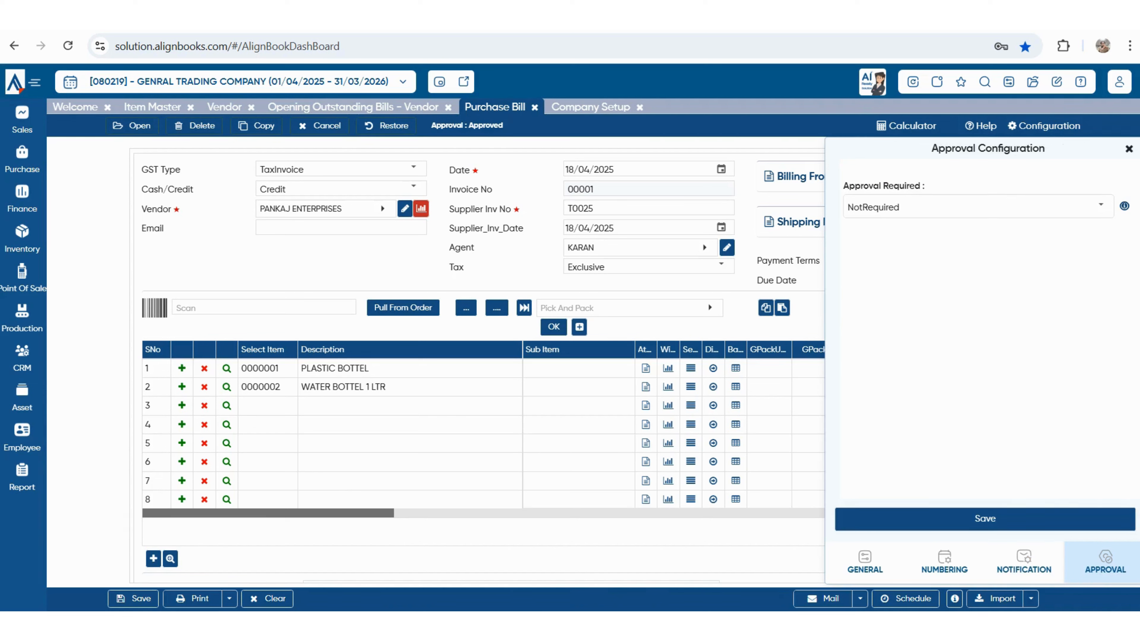
left_click(865, 562)
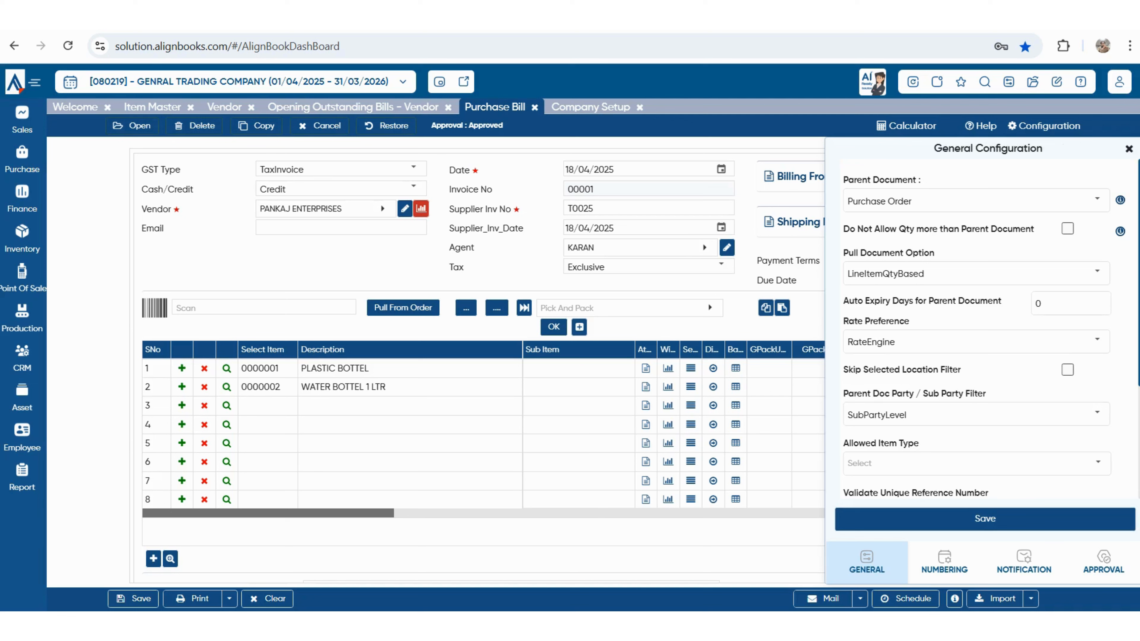
left_click_drag(843, 228, 1034, 228)
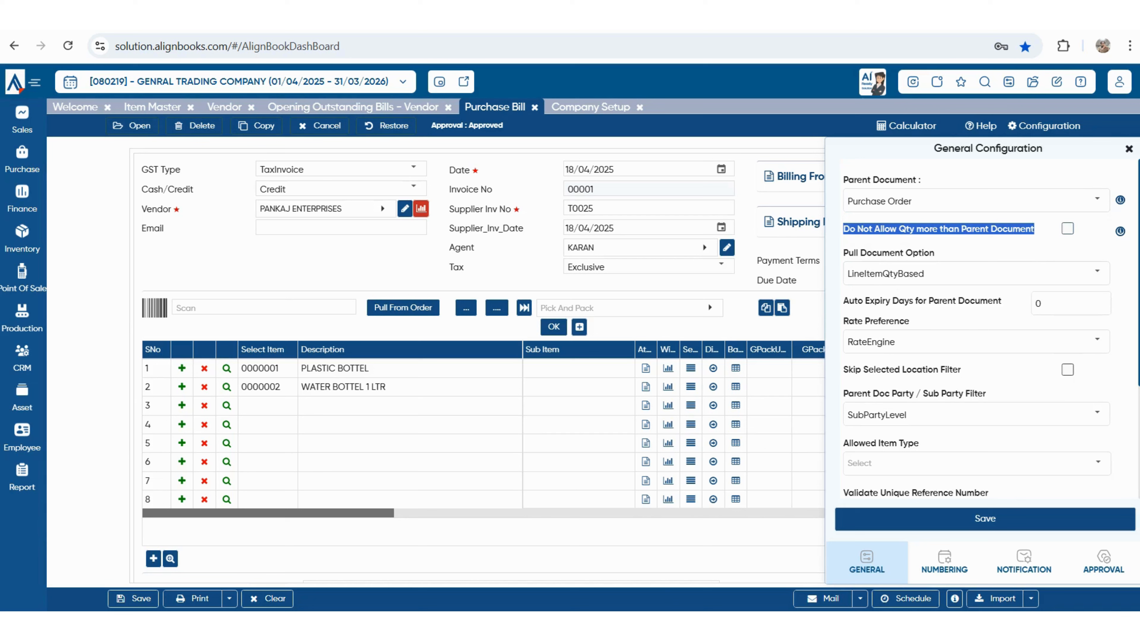
left_click_drag(935, 253, 856, 253)
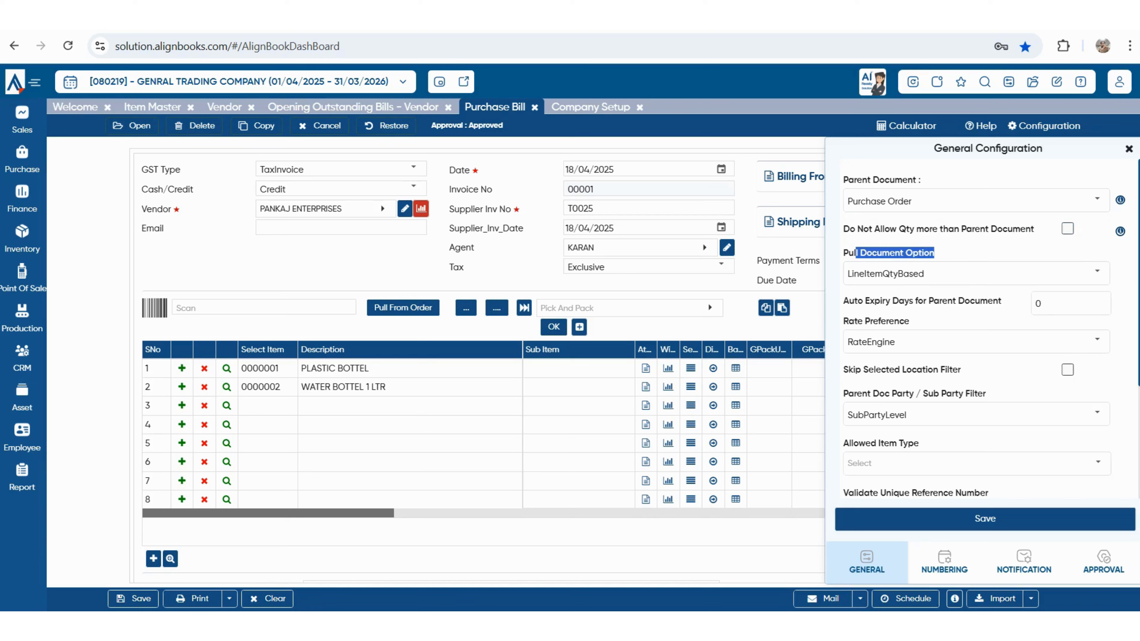
left_click_drag(843, 300, 999, 300)
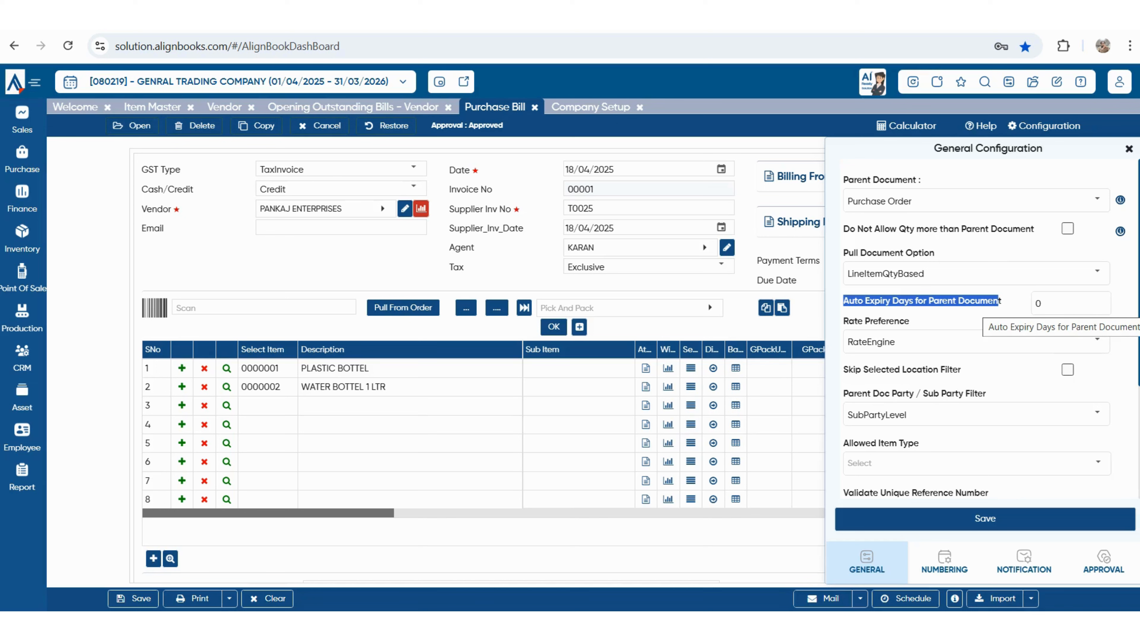
left_click_drag(855, 369, 953, 369)
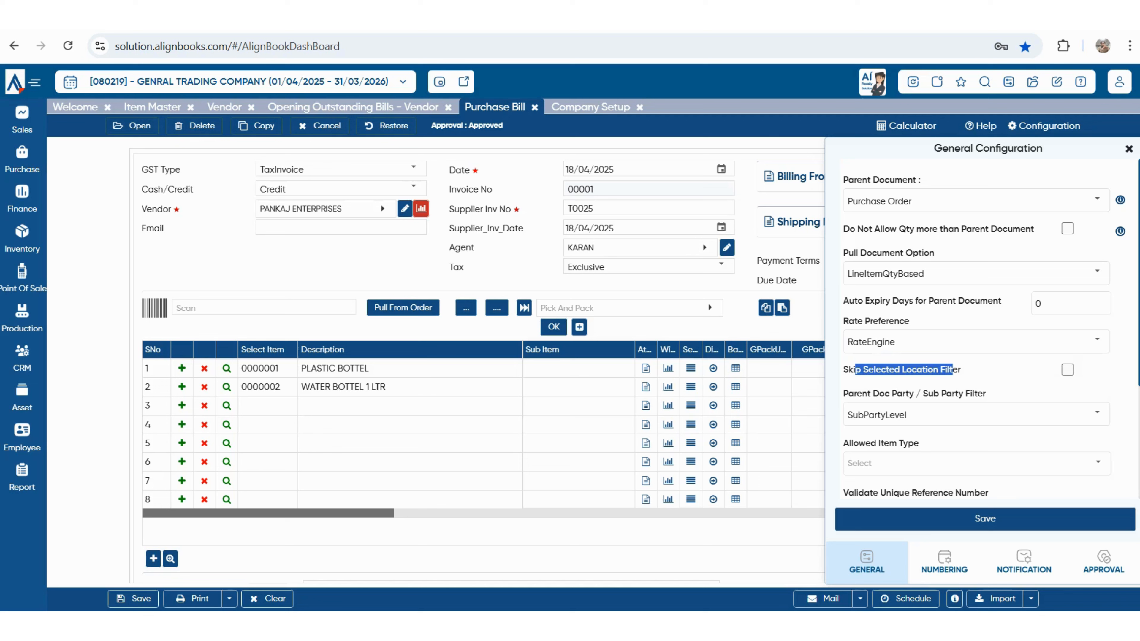
scroll(942, 314, "down", 2)
left_click_drag(853, 319, 985, 318)
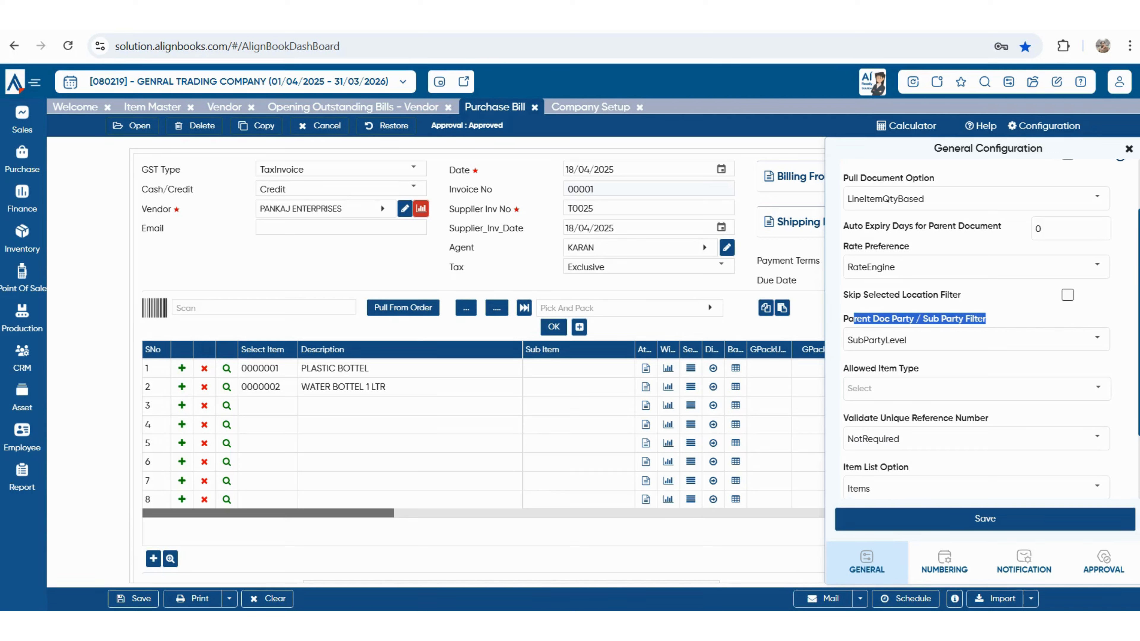
- Allow only RawMaterial item type, keeping SubPartyLevel, NotRequired validation and Items list option
left_click(1097, 337)
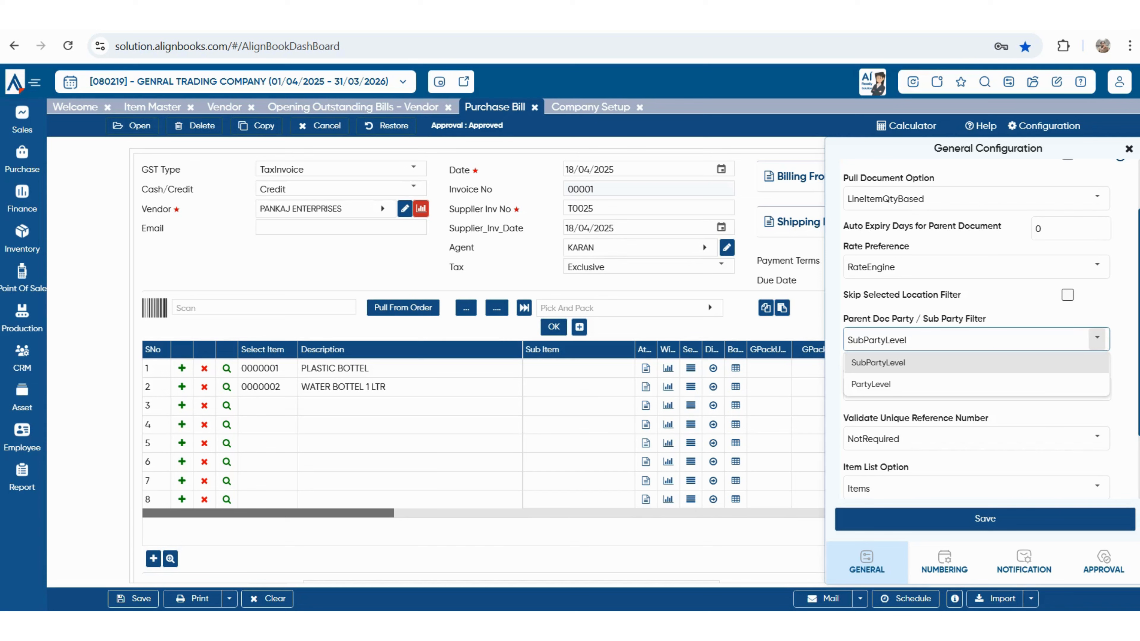
key("Escape")
left_click(1098, 387)
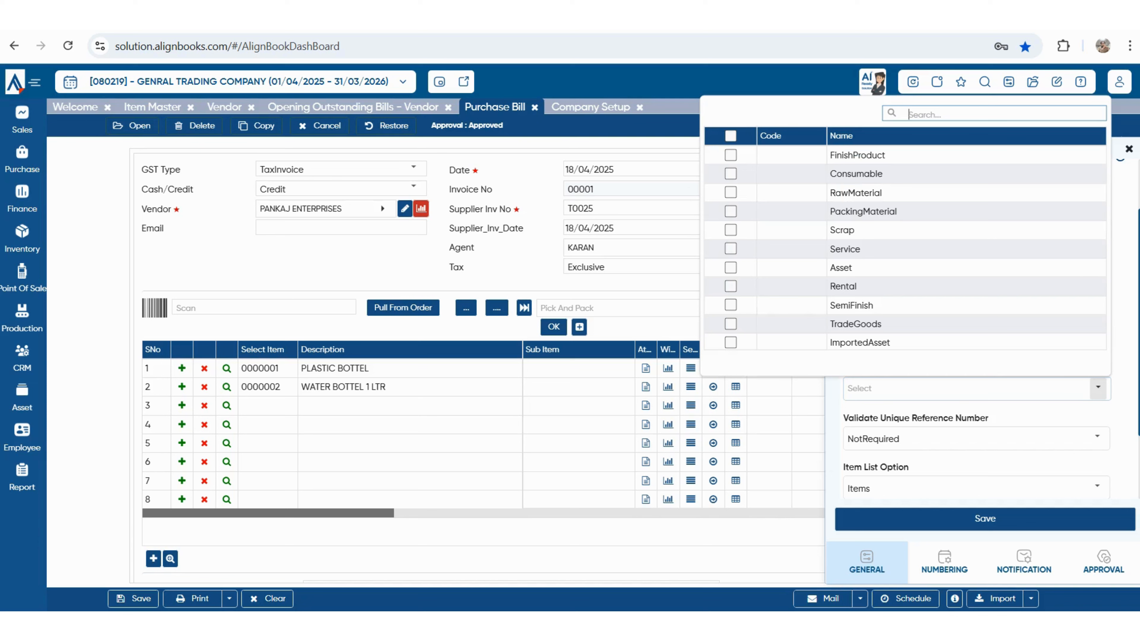
left_click(730, 192)
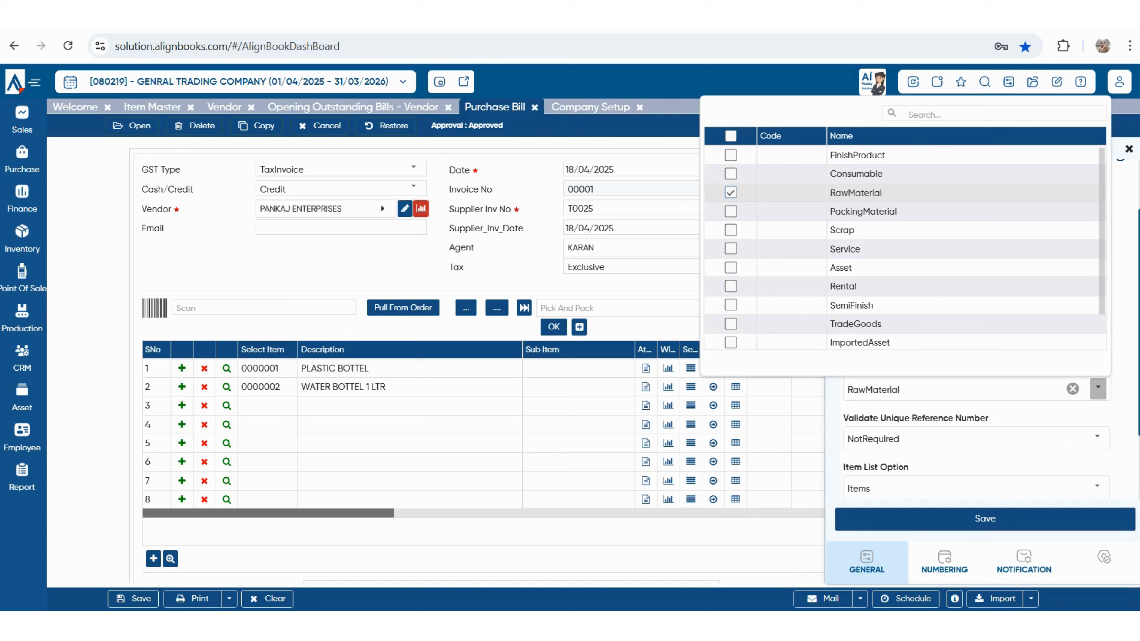
key("Escape")
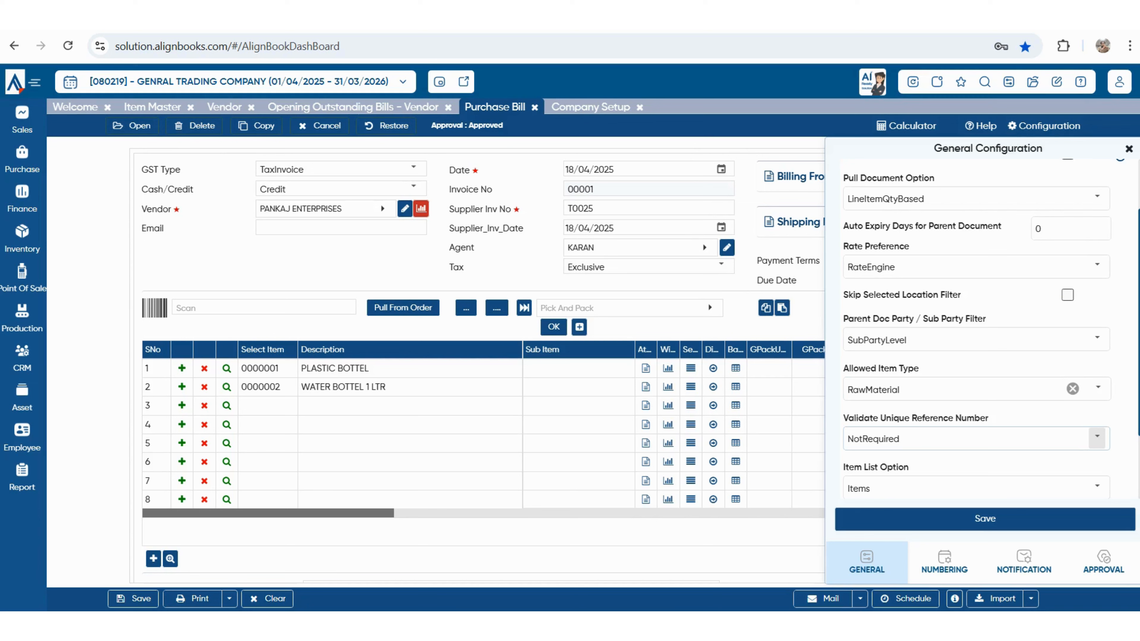
left_click(1097, 436)
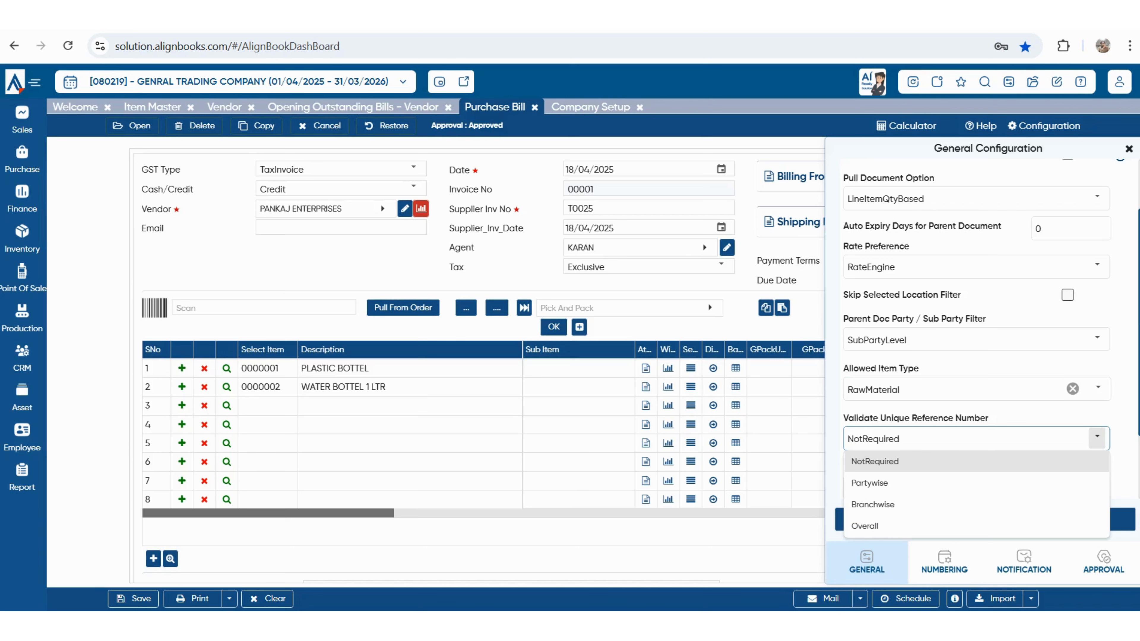
key("Escape")
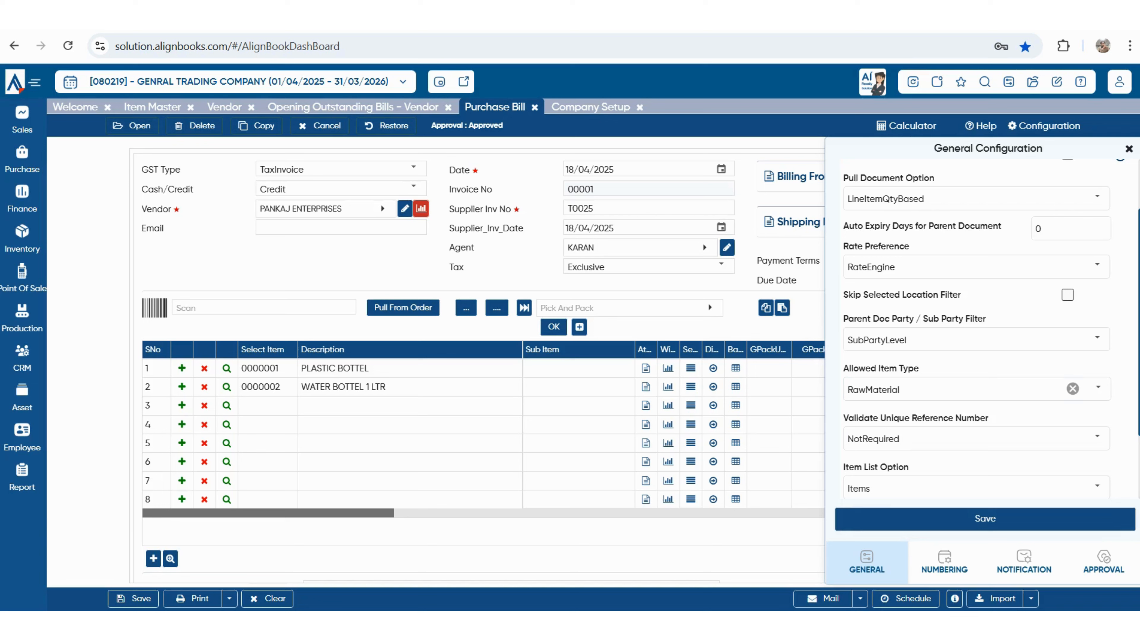
scroll(976, 322, "down", 2)
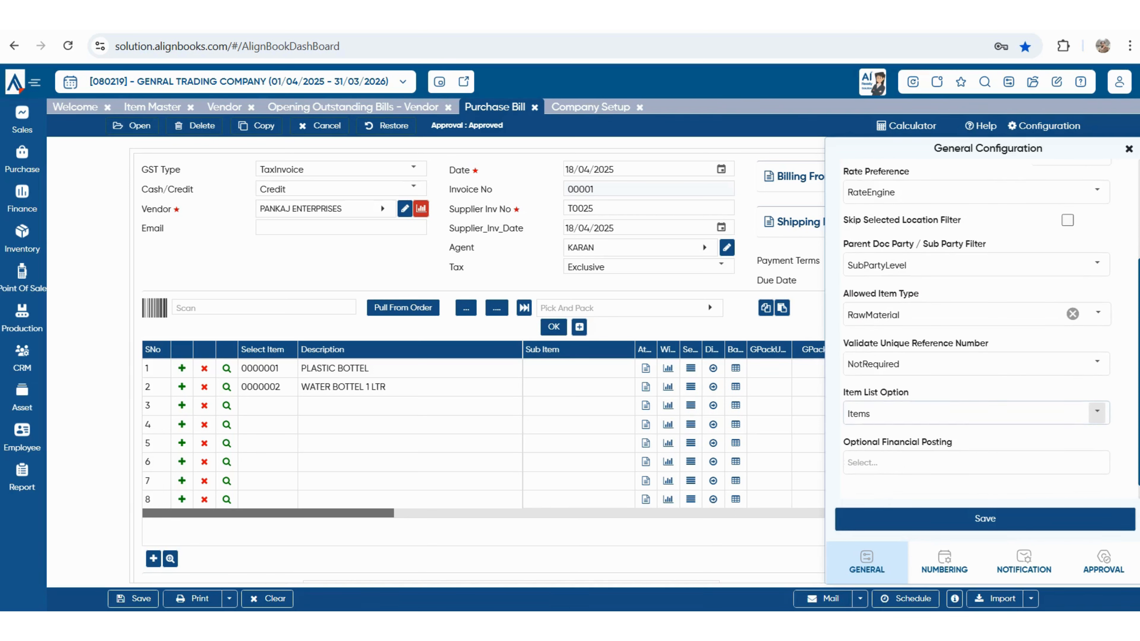
left_click(1096, 412)
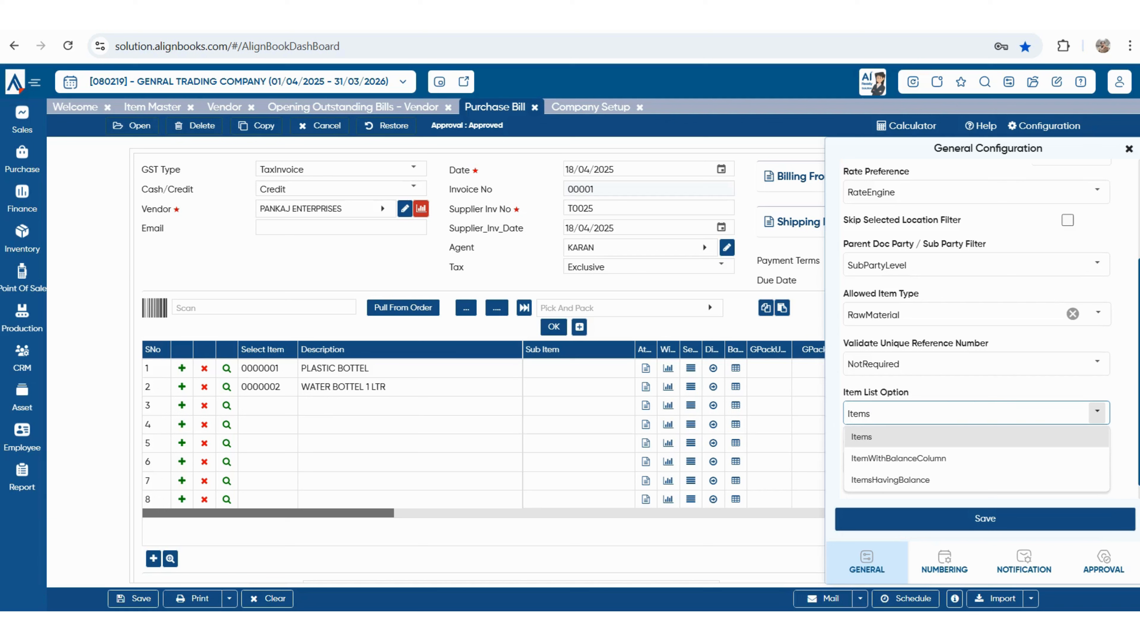
key("Escape")
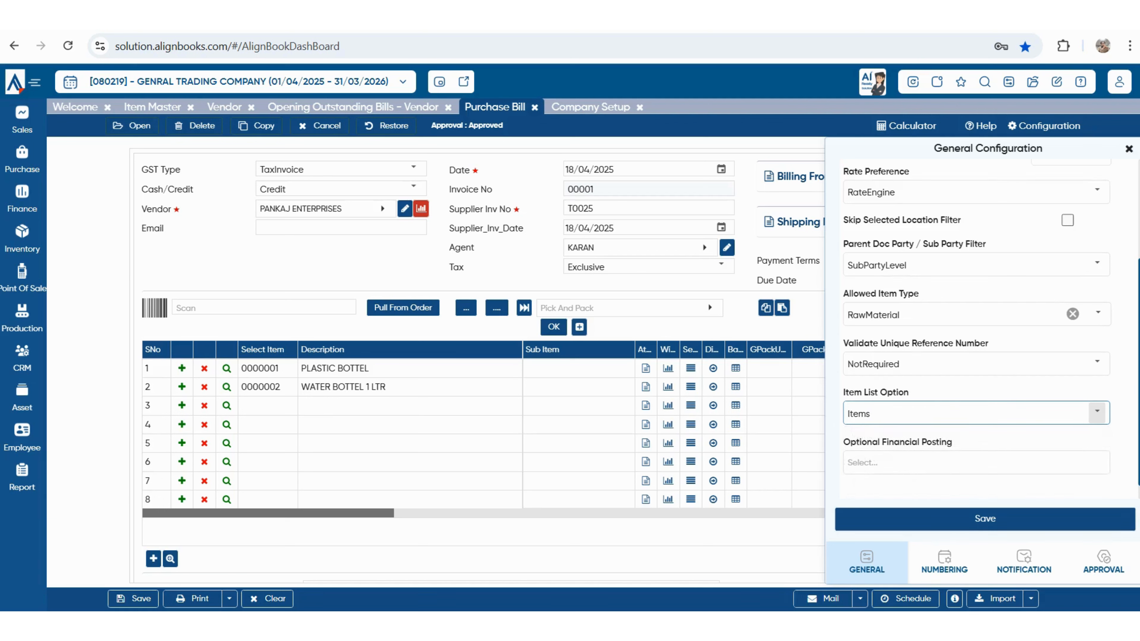
scroll(977, 322, "up", 4)
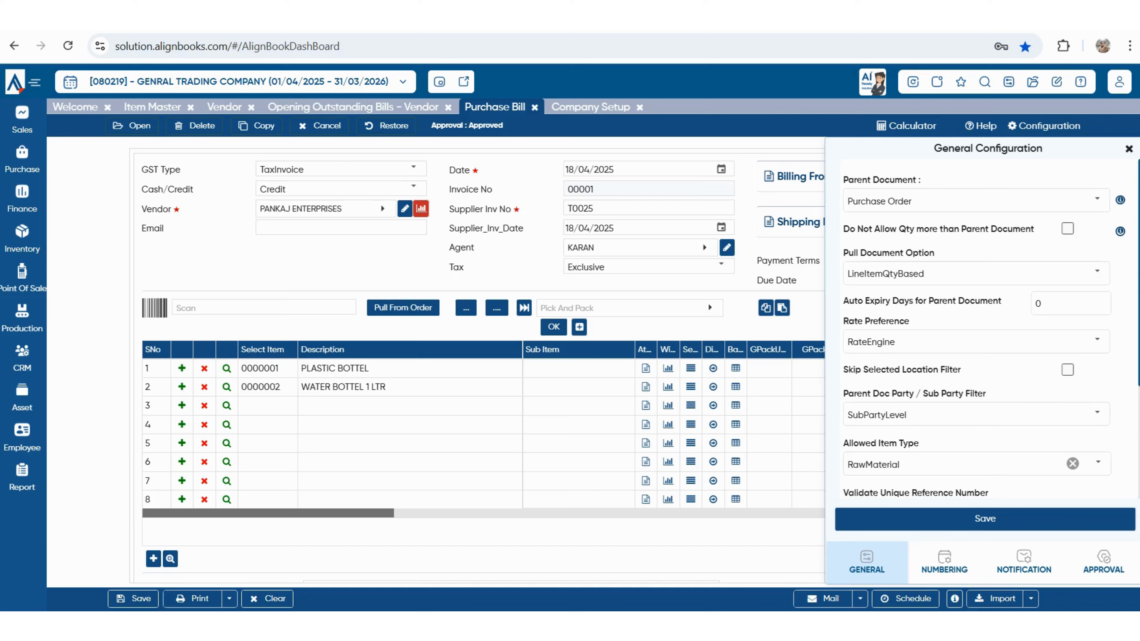
- Review numbering, notification and approval settings, leaving approval NotRequired, then close all pages
left_click(944, 562)
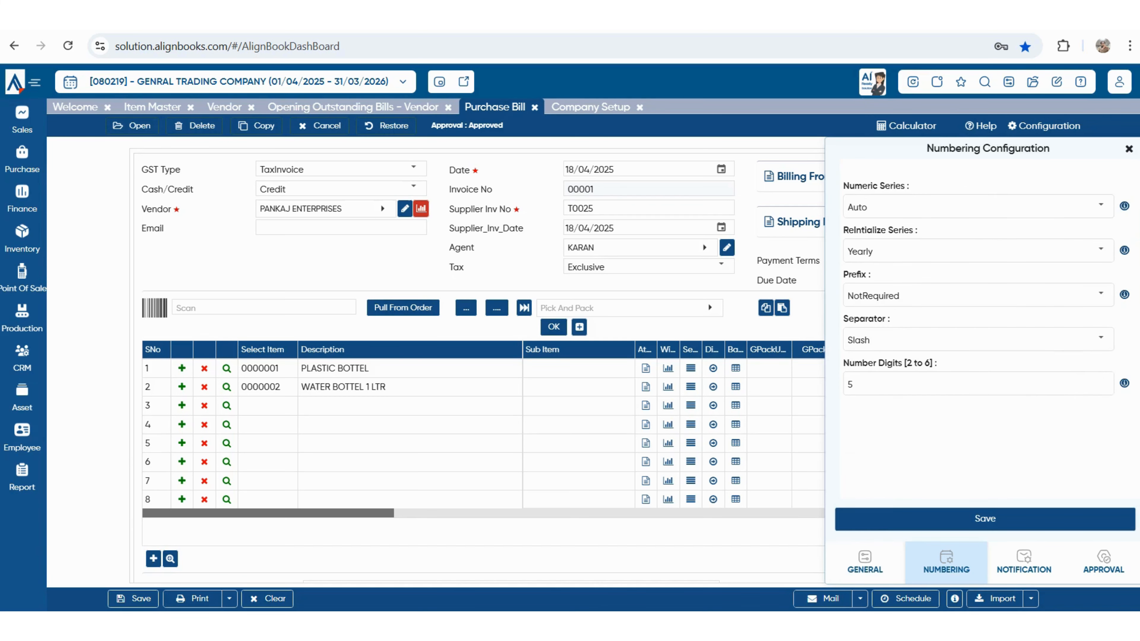
left_click(1024, 561)
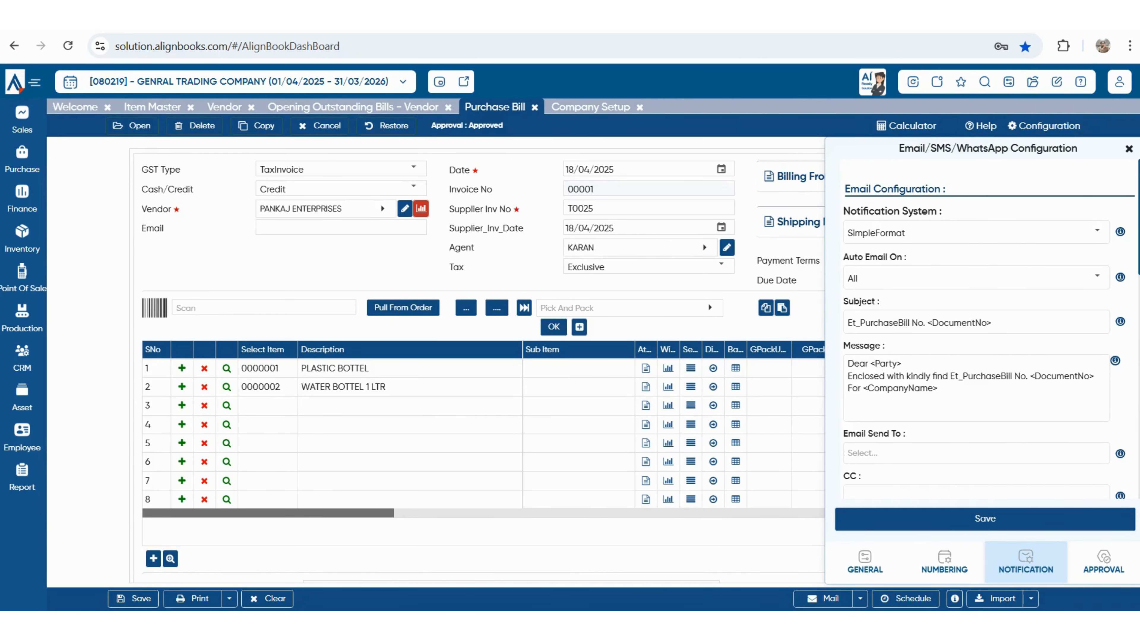
scroll(984, 328, "down", 7)
left_click(1104, 561)
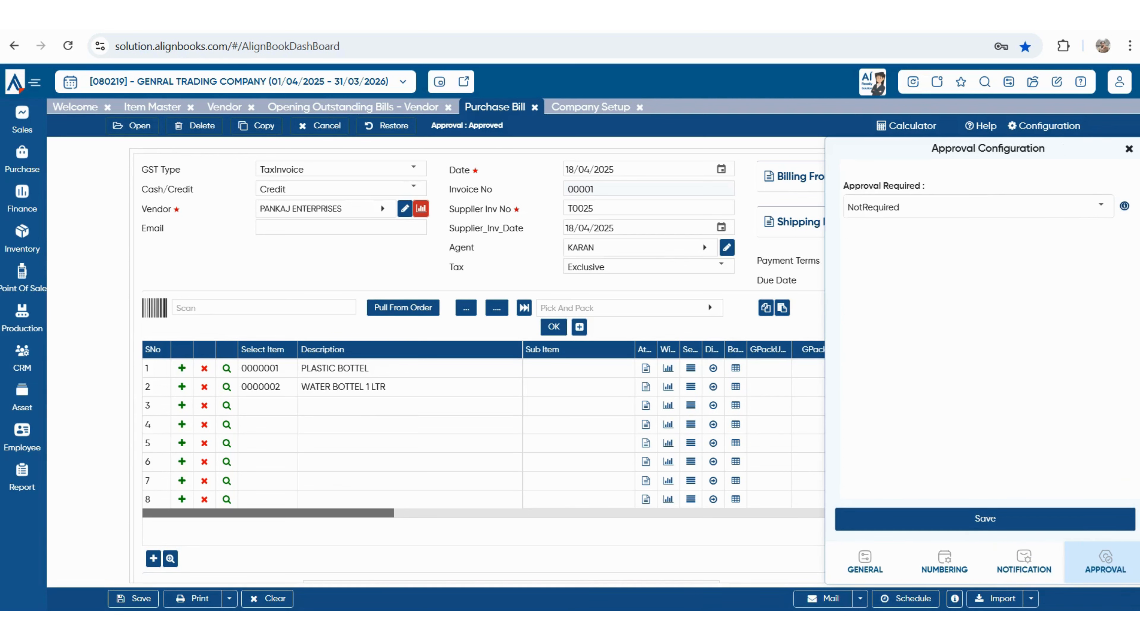
left_click(978, 207)
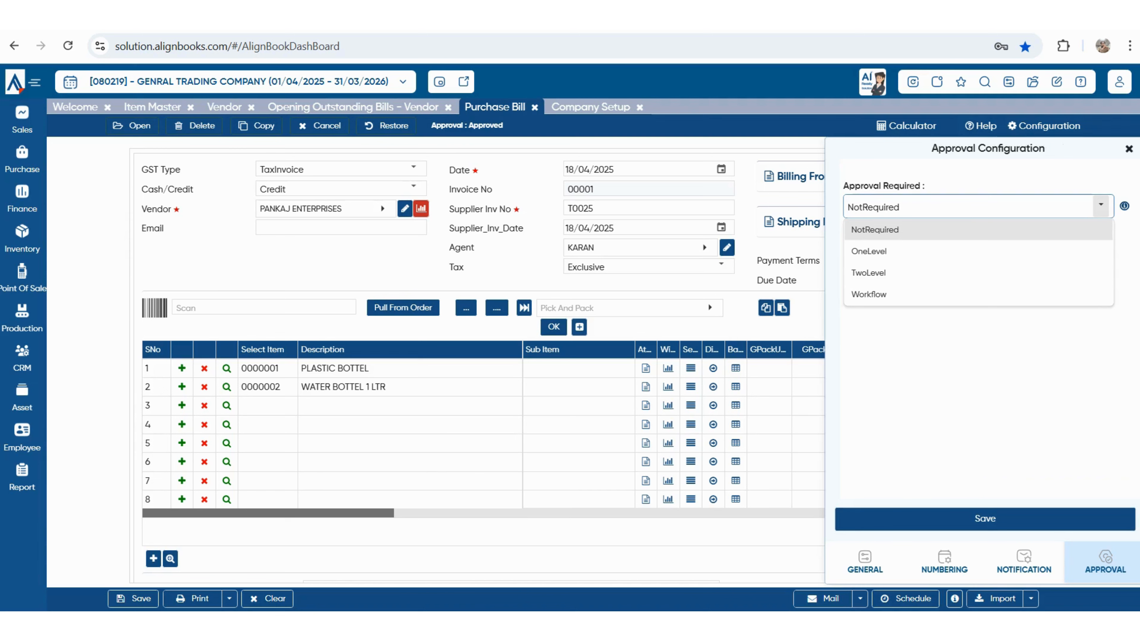
left_click(978, 355)
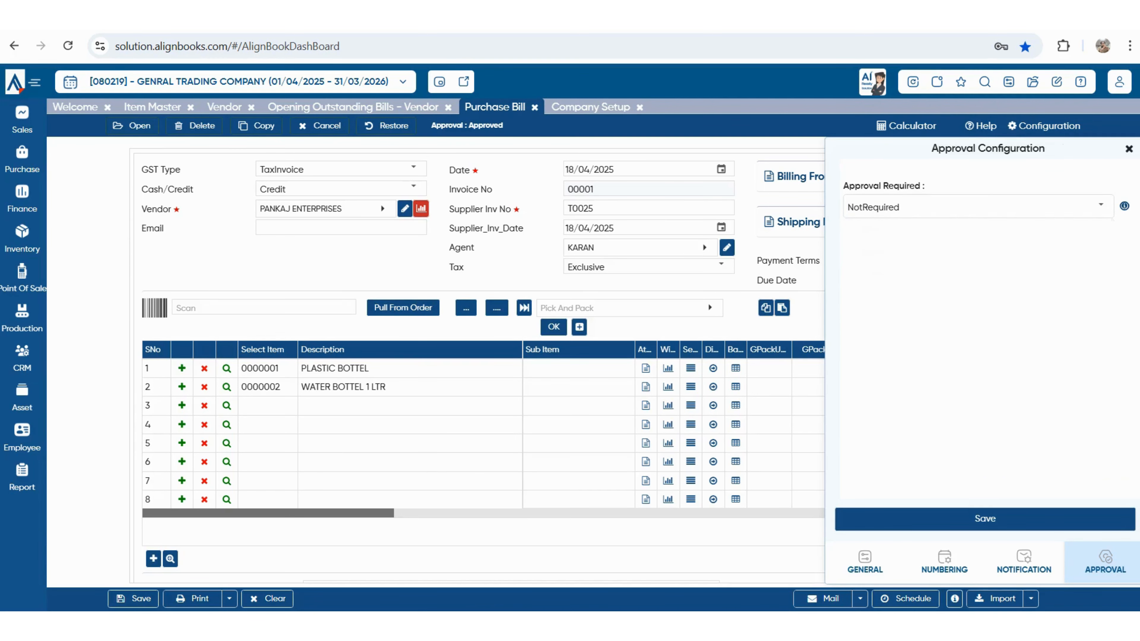
left_click(1129, 148)
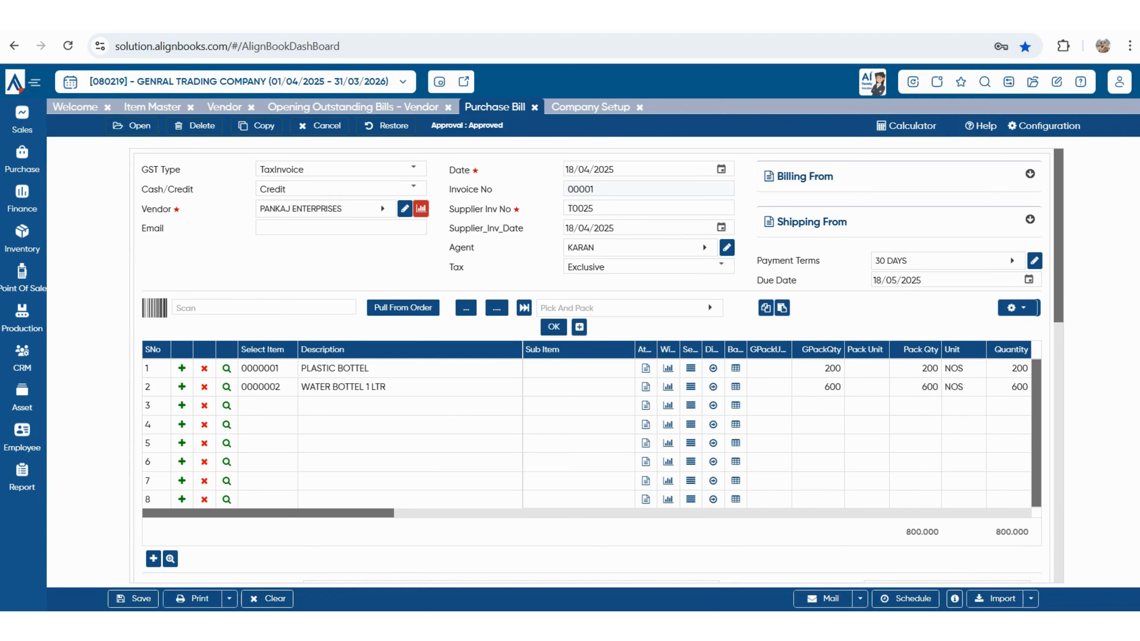
left_click(912, 81)
- Close all open pages and load the Stock Trial report for the current period
left_click(532, 361)
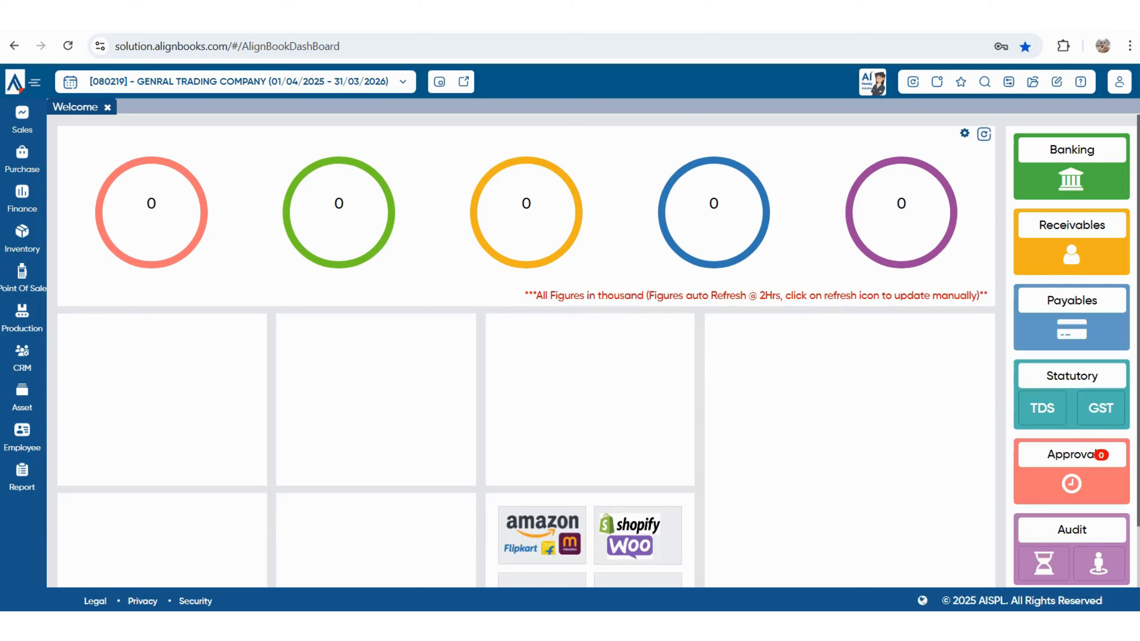
mouse_move(22, 476)
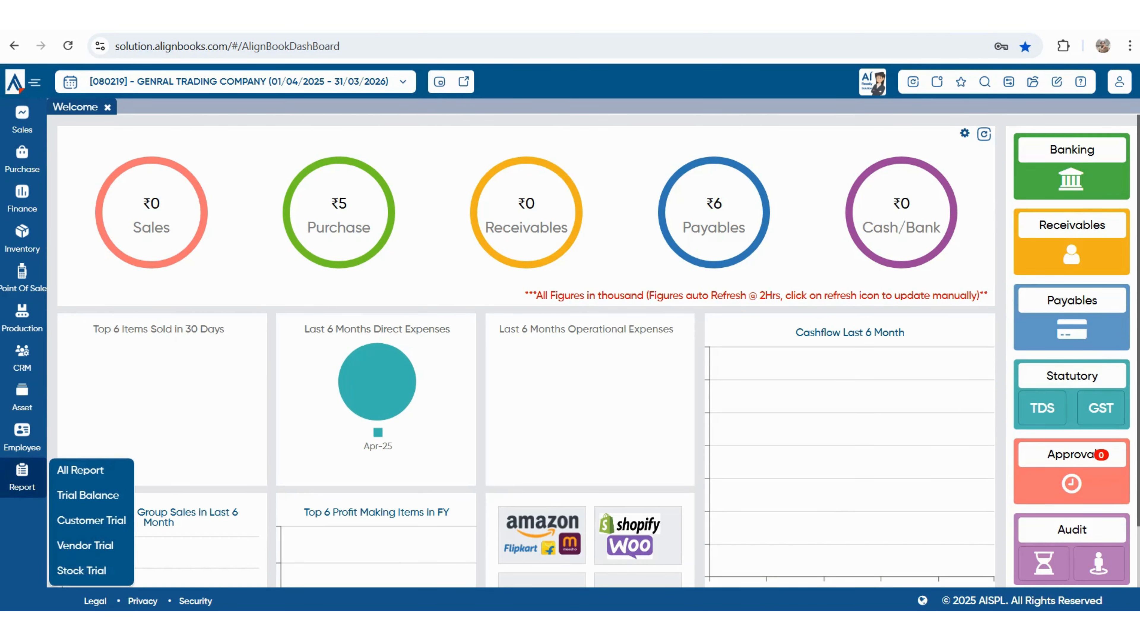
left_click(81, 571)
left_click(380, 543)
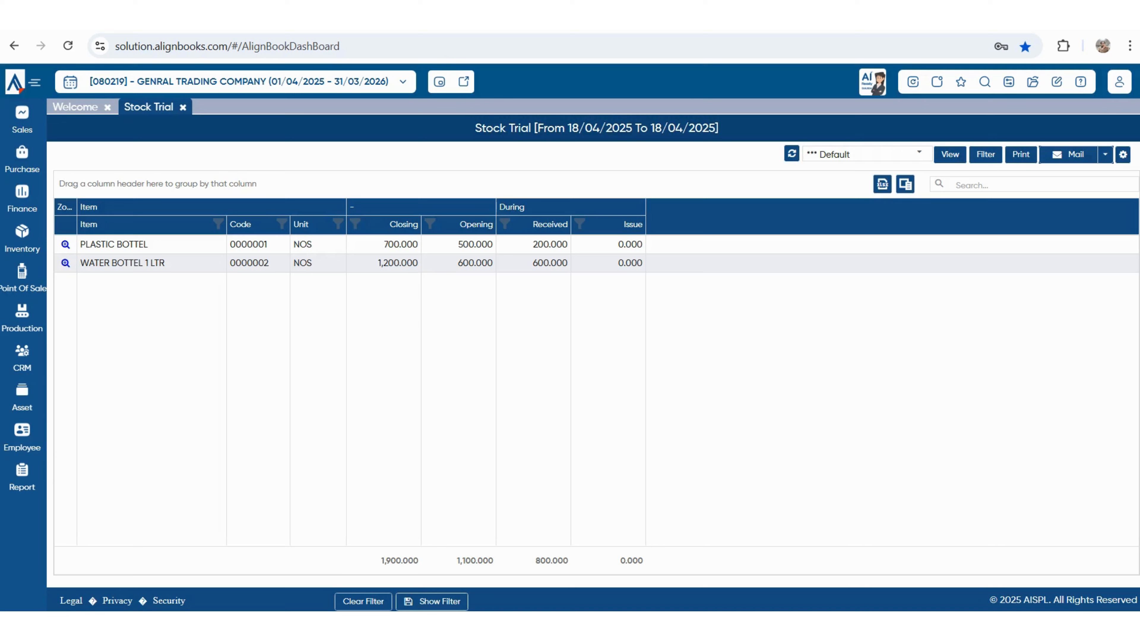
- Highlight the 700 and 1,200 closing stocks, then open Vendor Trial showing PANKAJ ENTERPRISES' ₹5,546.00 credit
double_click(401, 244)
double_click(398, 263)
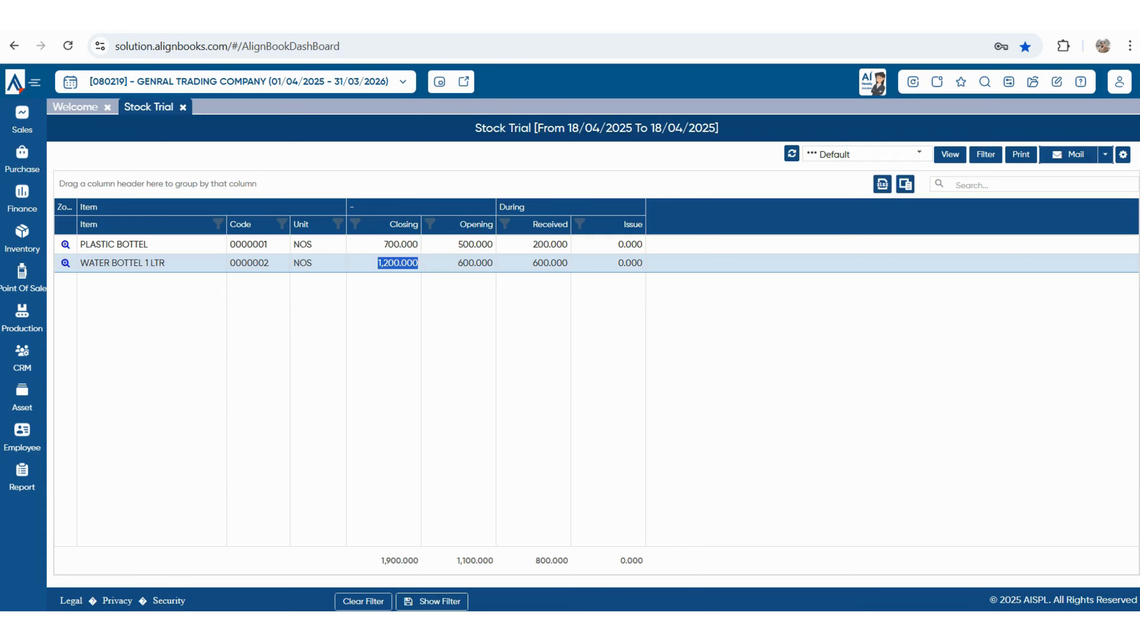
mouse_move(22, 477)
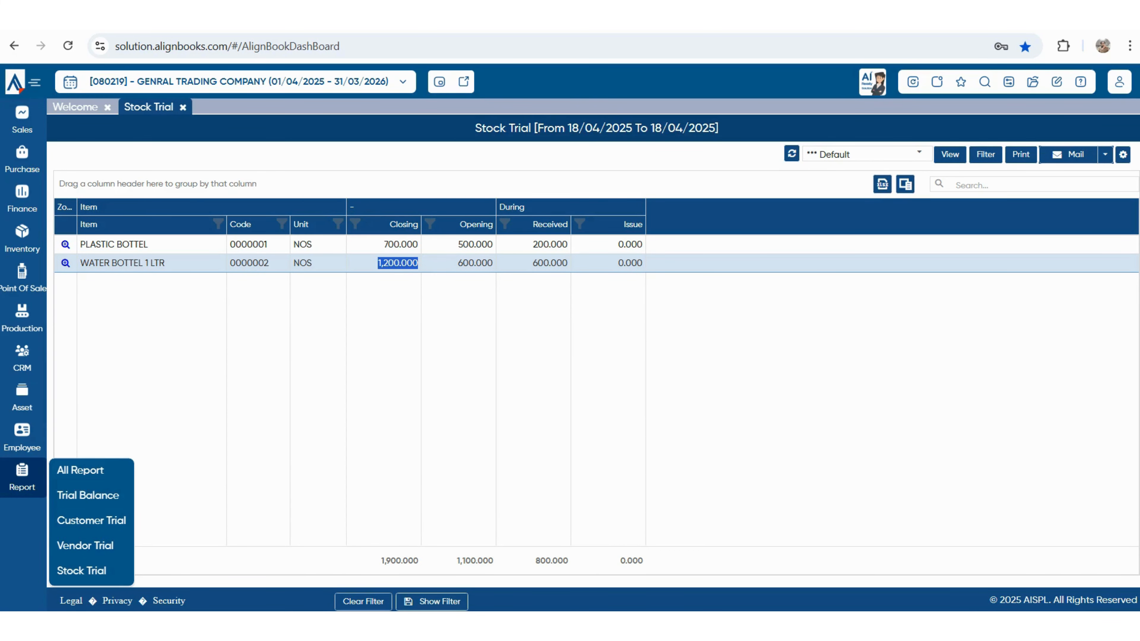
left_click(85, 545)
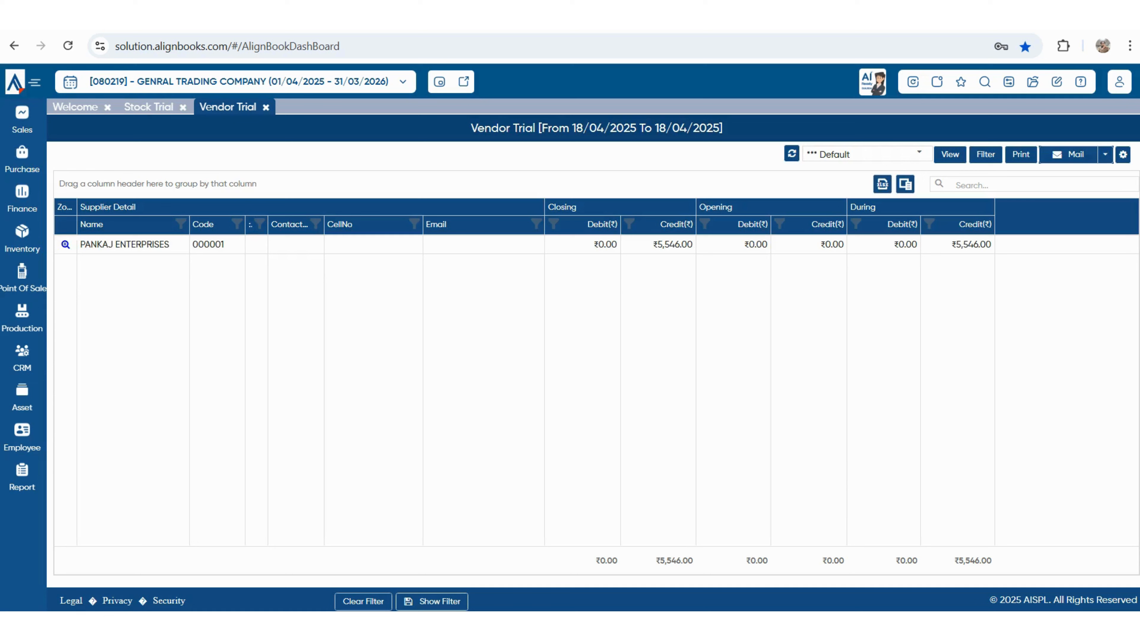
left_click_drag(80, 244, 169, 244)
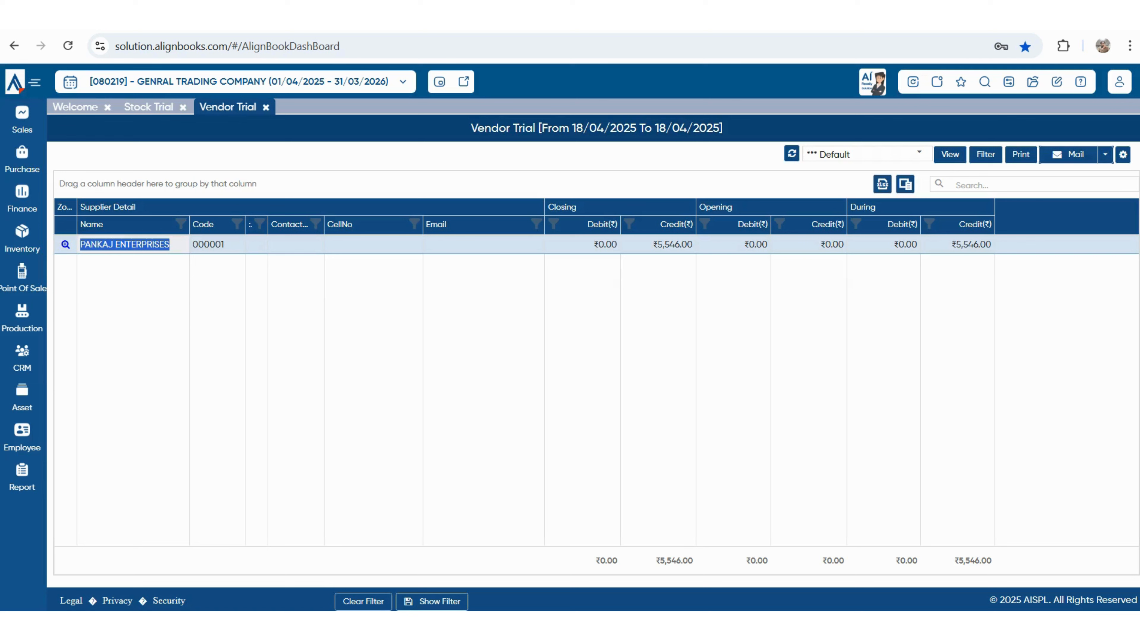
left_click_drag(653, 245, 687, 244)
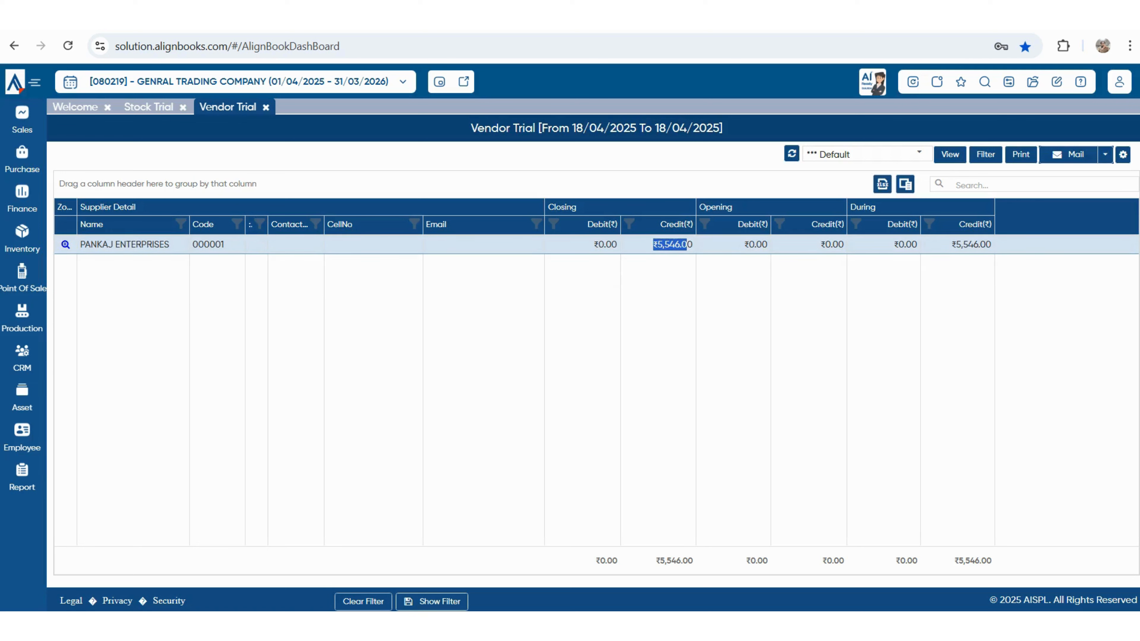
left_click(22, 477)
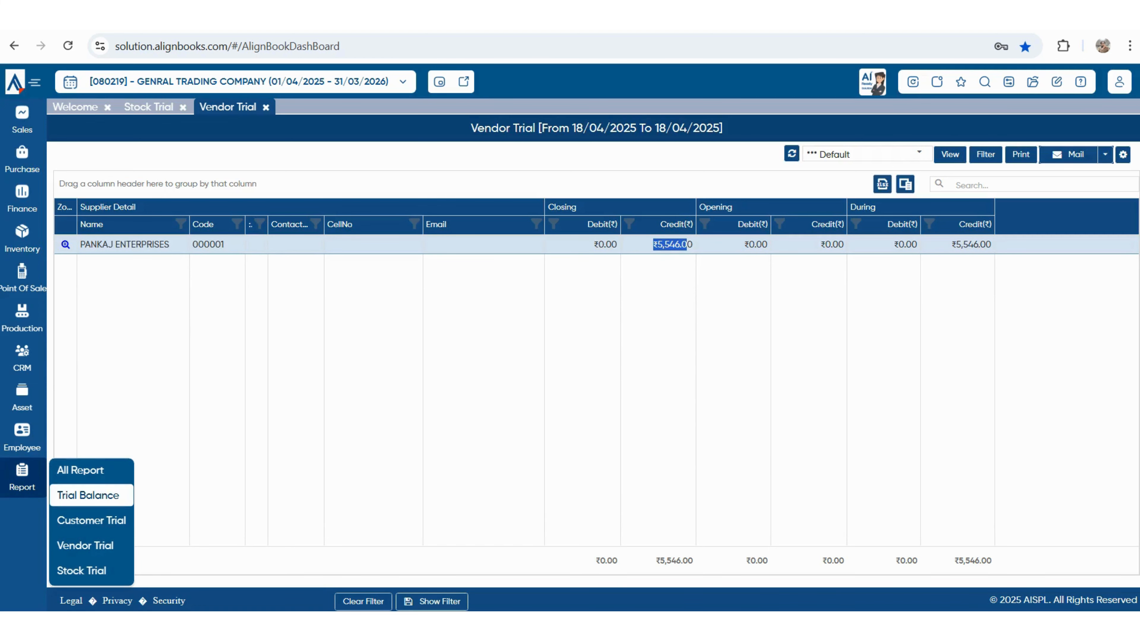
- Open the Trial Balance report and scroll through its balances
left_click(88, 495)
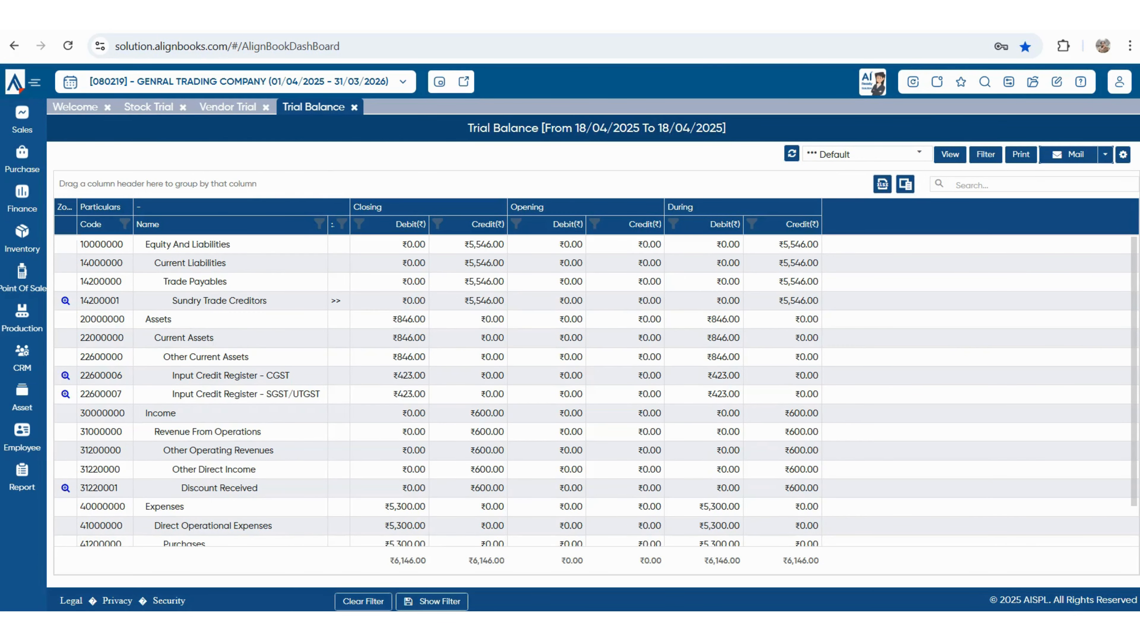
scroll(596, 390, "down", 1)
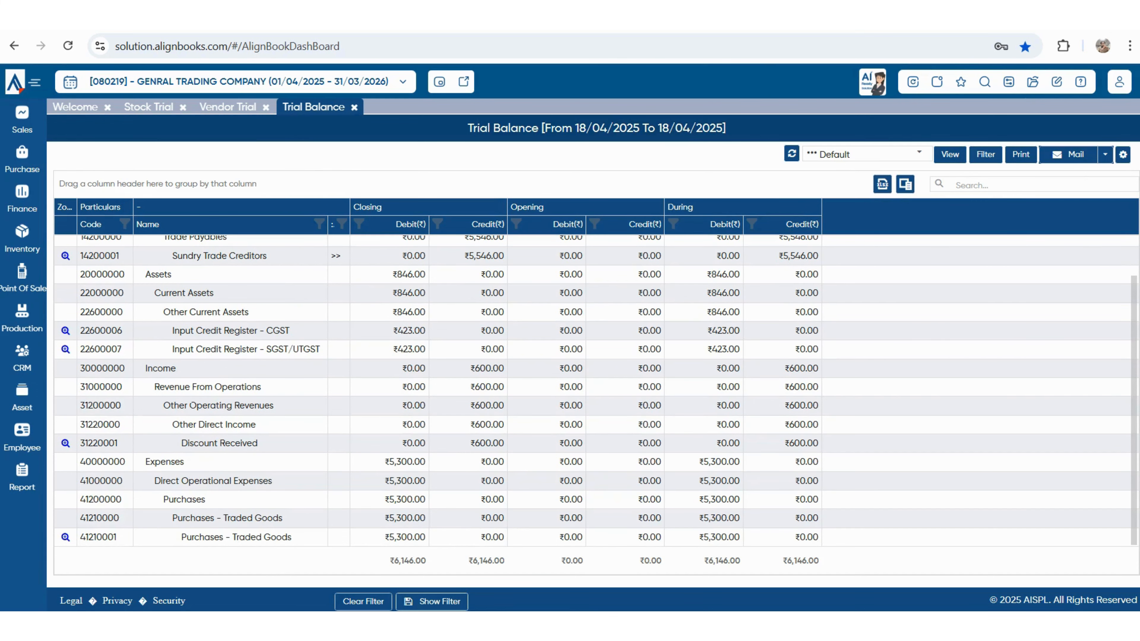
scroll(596, 391, "up", 1)
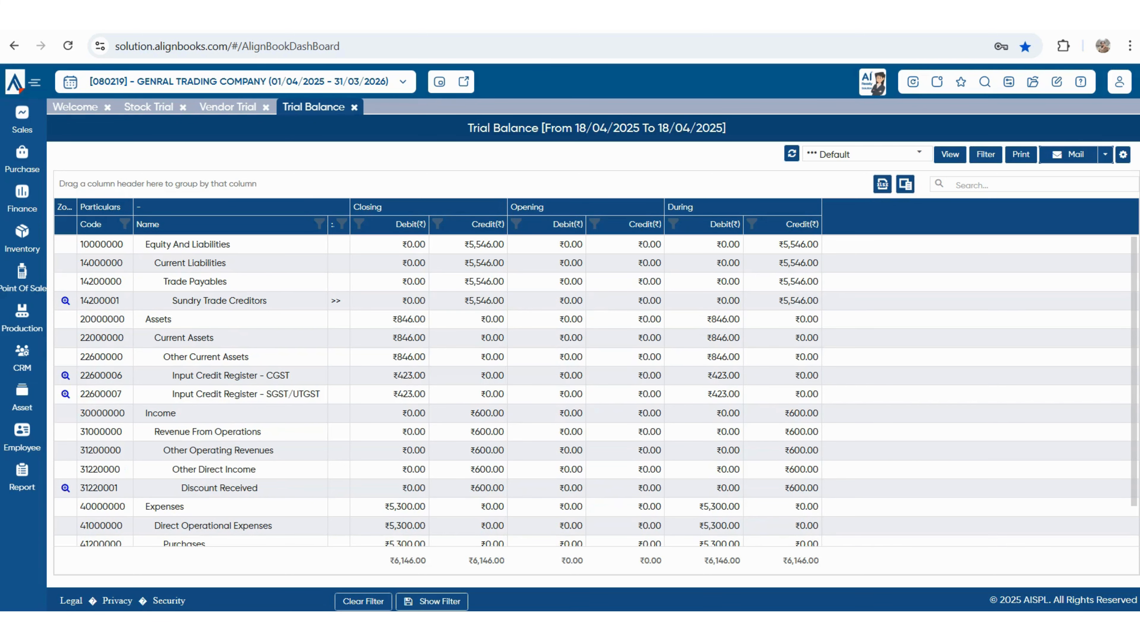
- Open the PLASTIC BOTTEL stock ledger, trace entry T0025 to its purchase bill, then close all pages
left_click(151, 107)
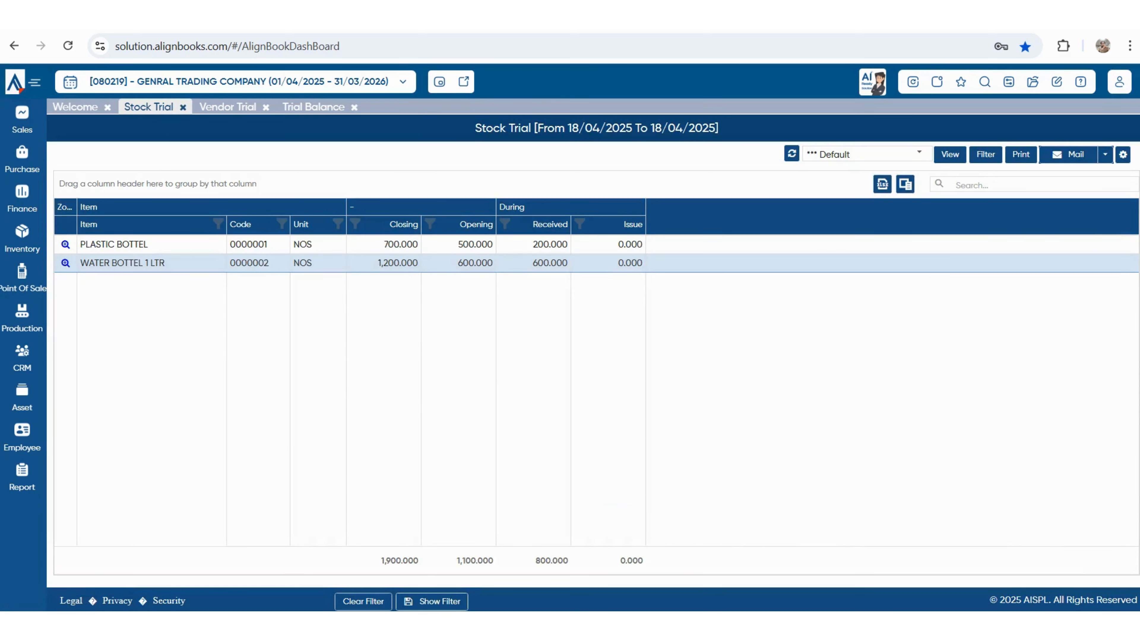
left_click(66, 245)
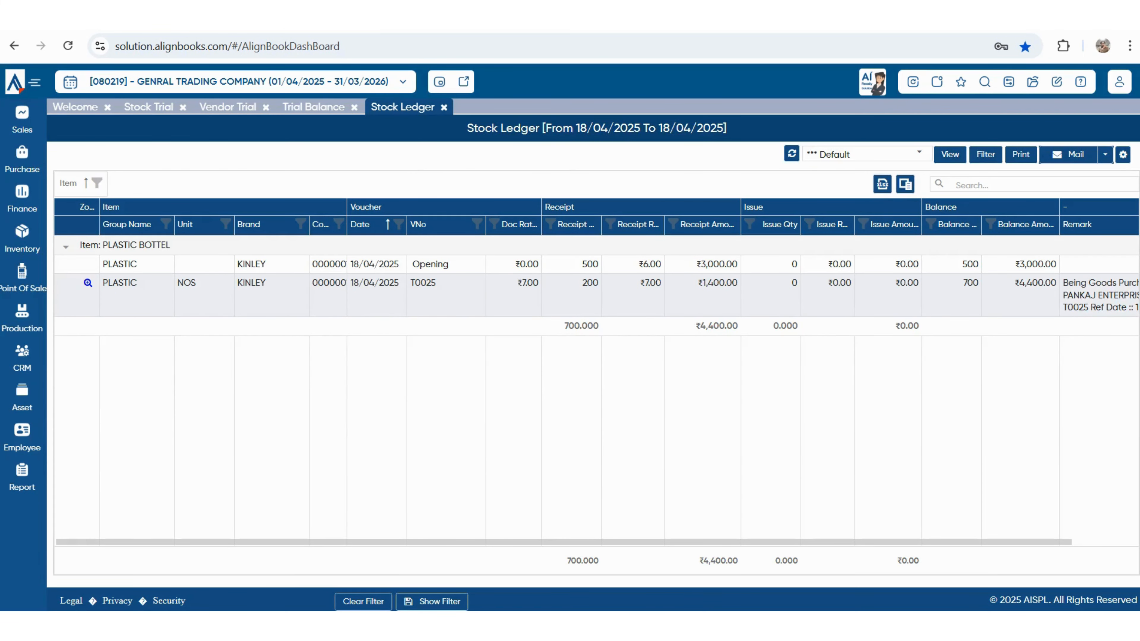
double_click(355, 283)
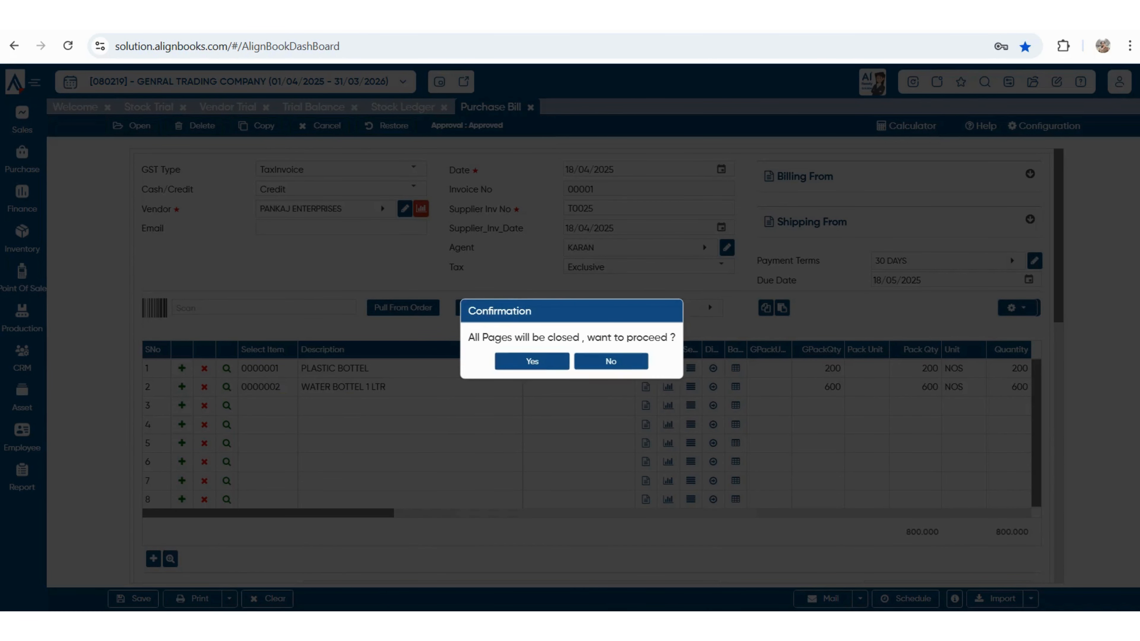
left_click(532, 361)
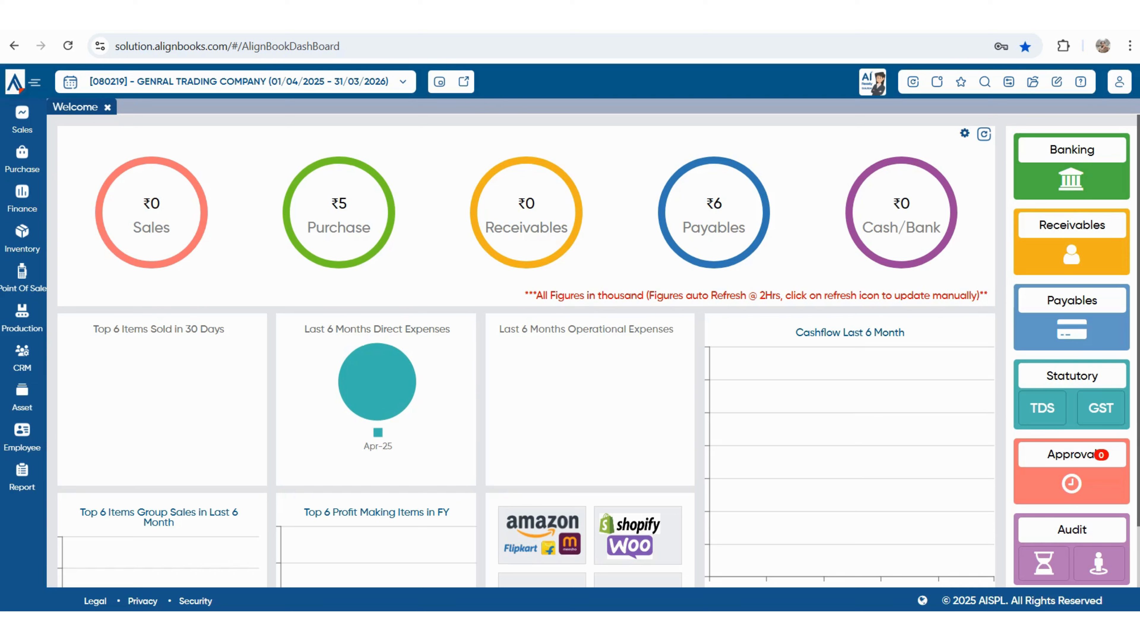
- Browse the Sales menu options and start Sales Order 00001 dated 18/04/2025
left_click(22, 119)
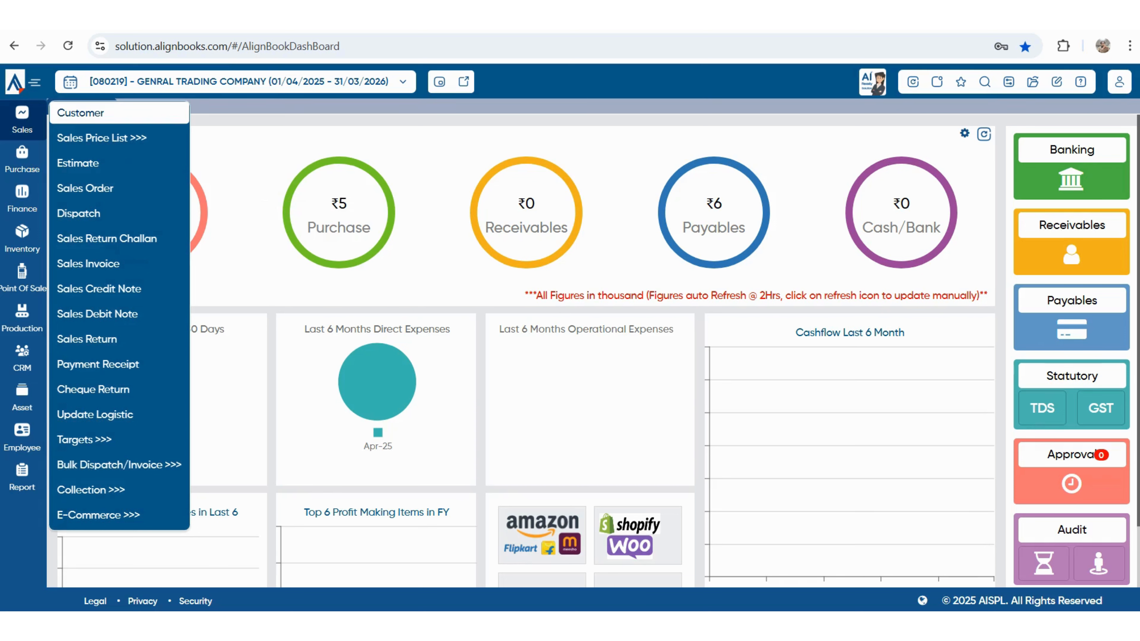
mouse_move(102, 138)
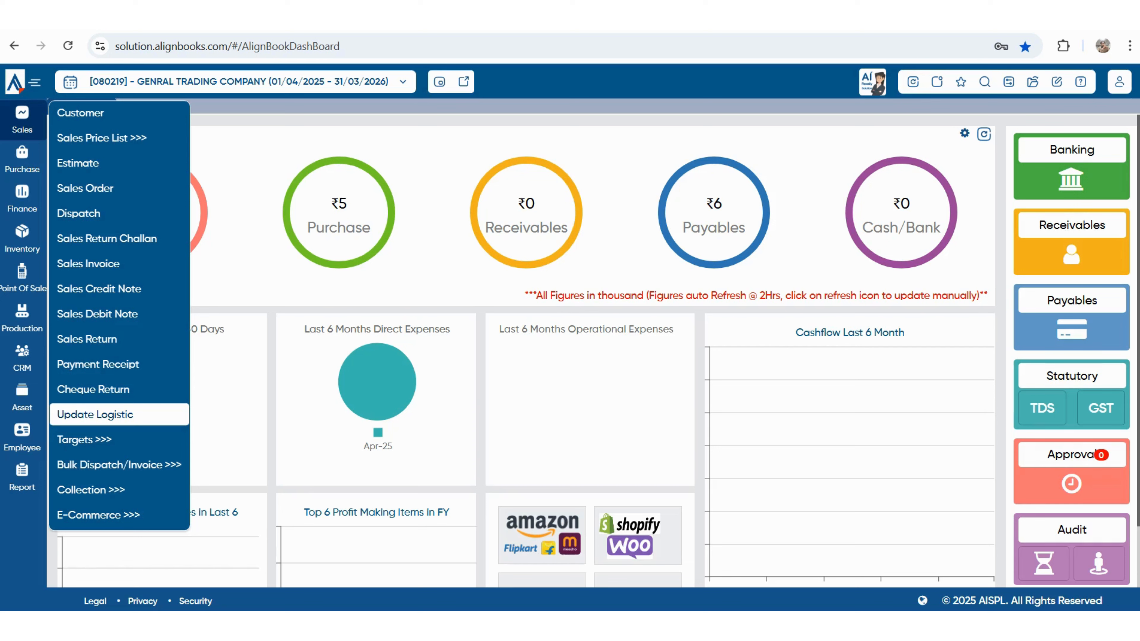
mouse_move(84, 440)
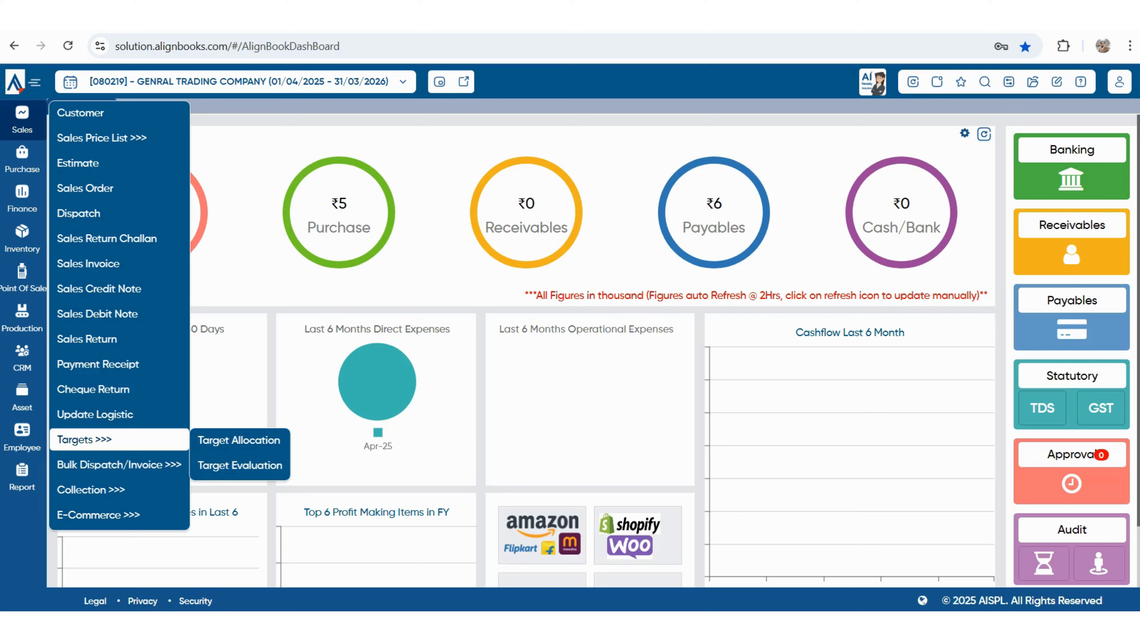
mouse_move(91, 490)
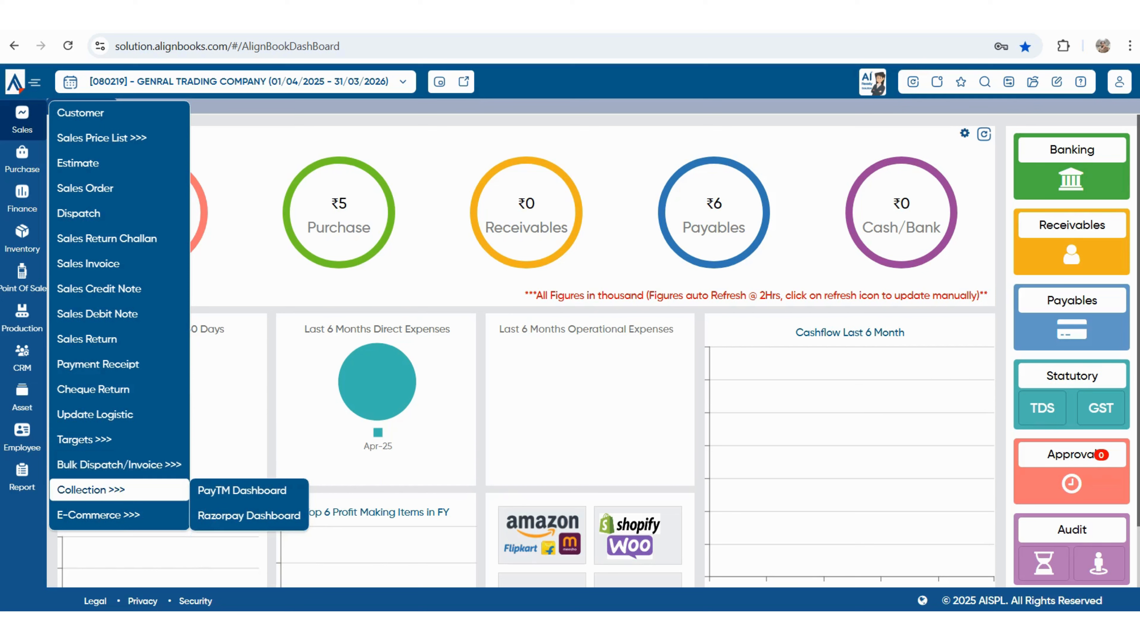
mouse_move(98, 515)
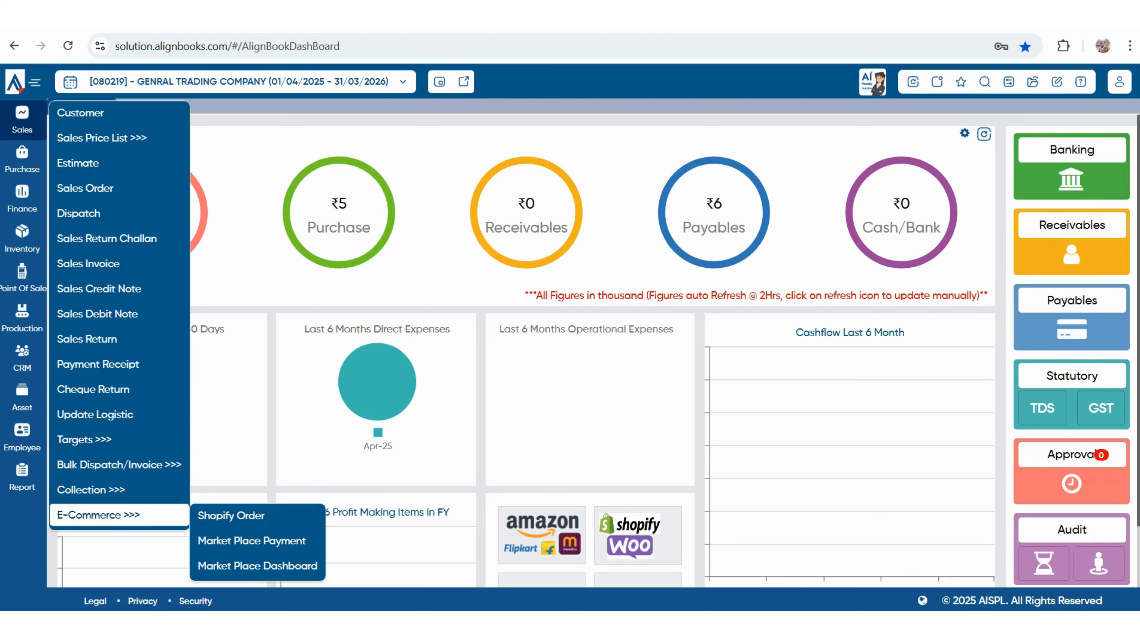
left_click(85, 188)
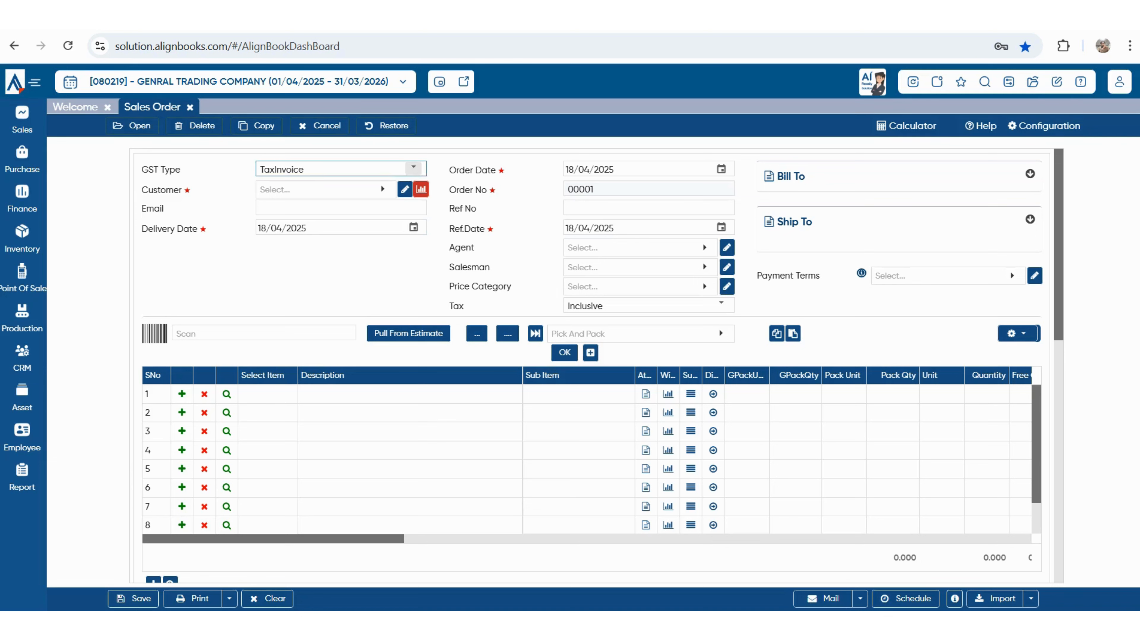
- Keep GST type TaxInvoice and bring up the customer list, which offers only Cash Sales
left_click(413, 168)
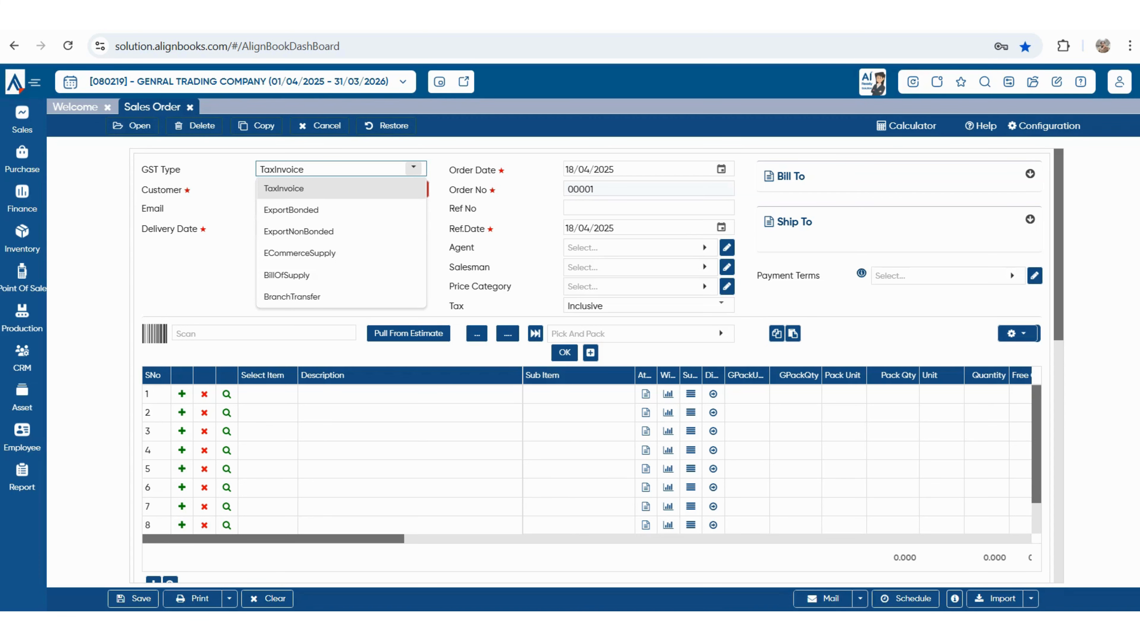
key("Tab")
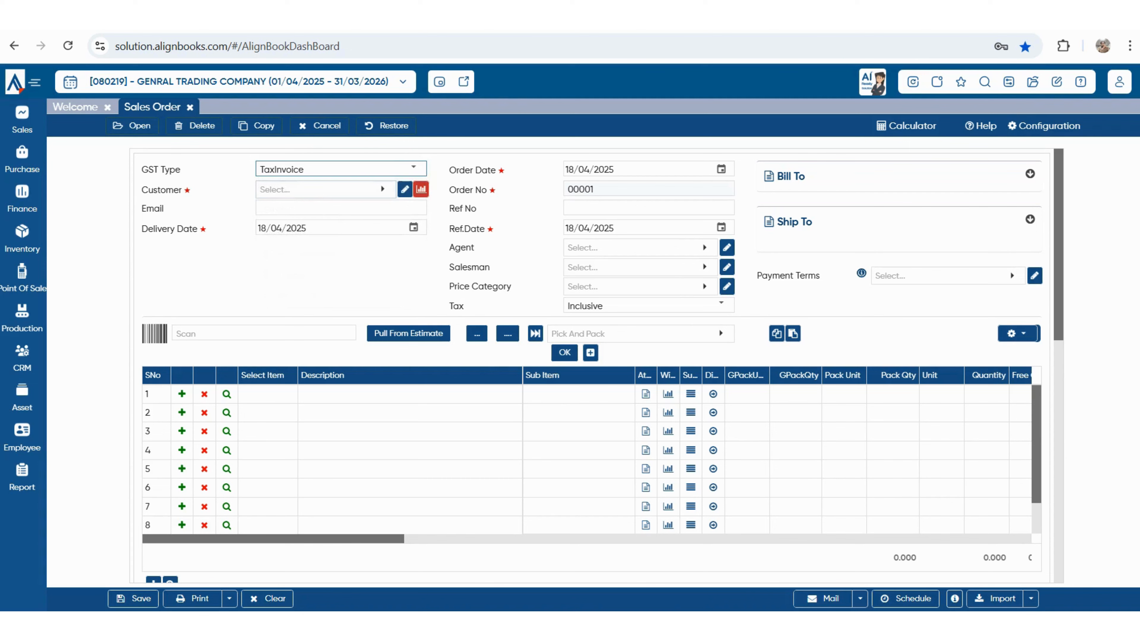
left_click(325, 190)
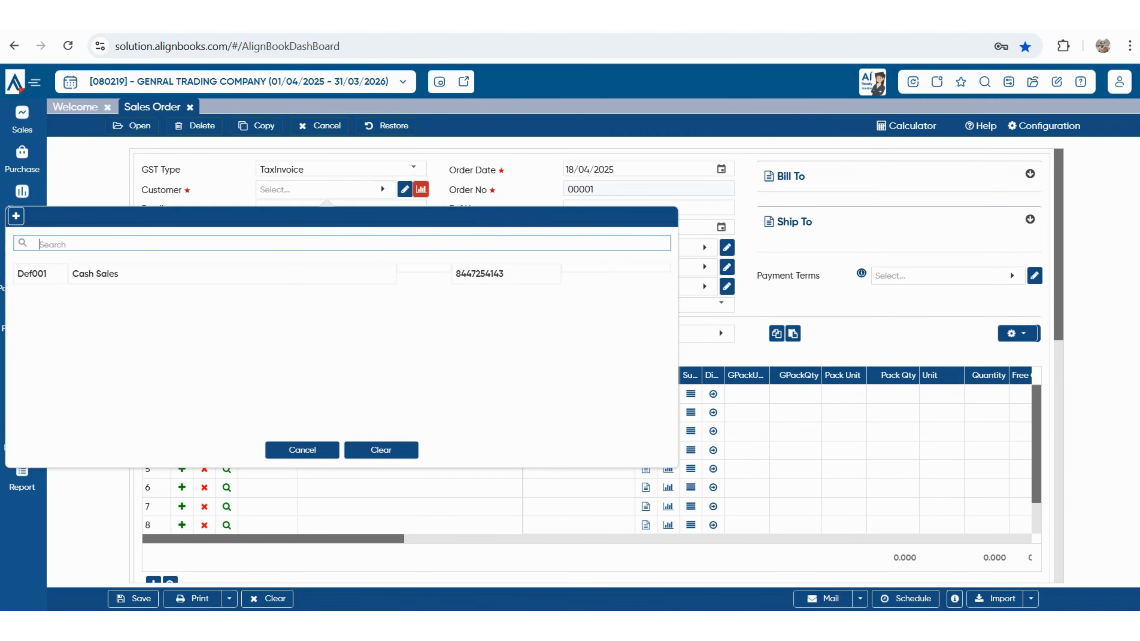
- Add a new customer named 'SHUBAHAM ENTERPRISES' and make it common for sales and purchase
left_click(15, 216)
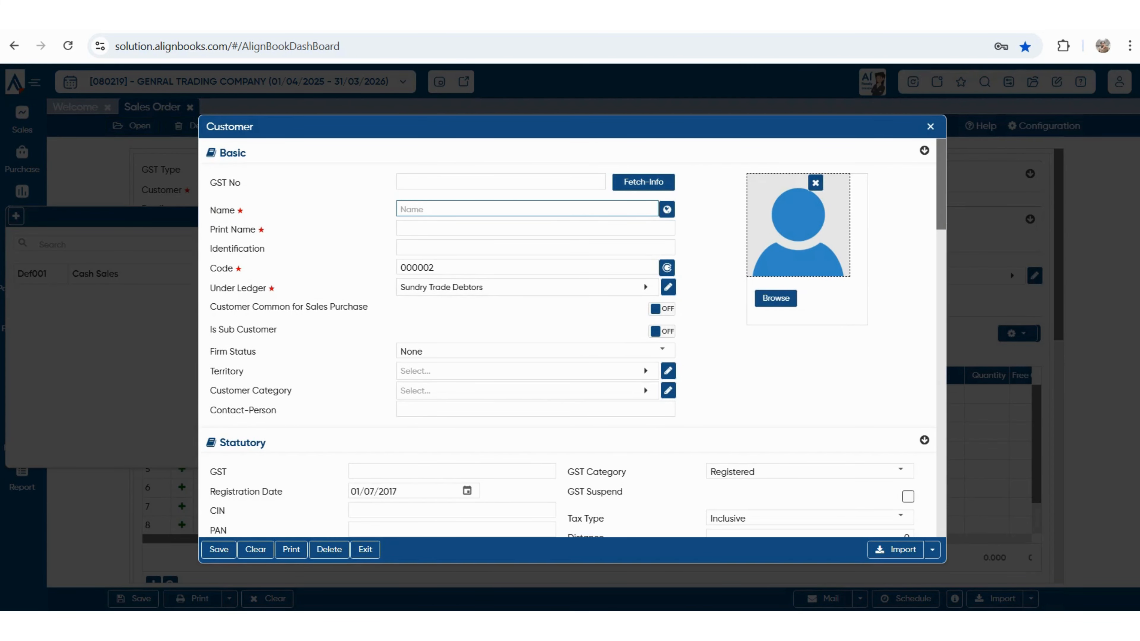
type("SHUBAHAM ENTERPRISES")
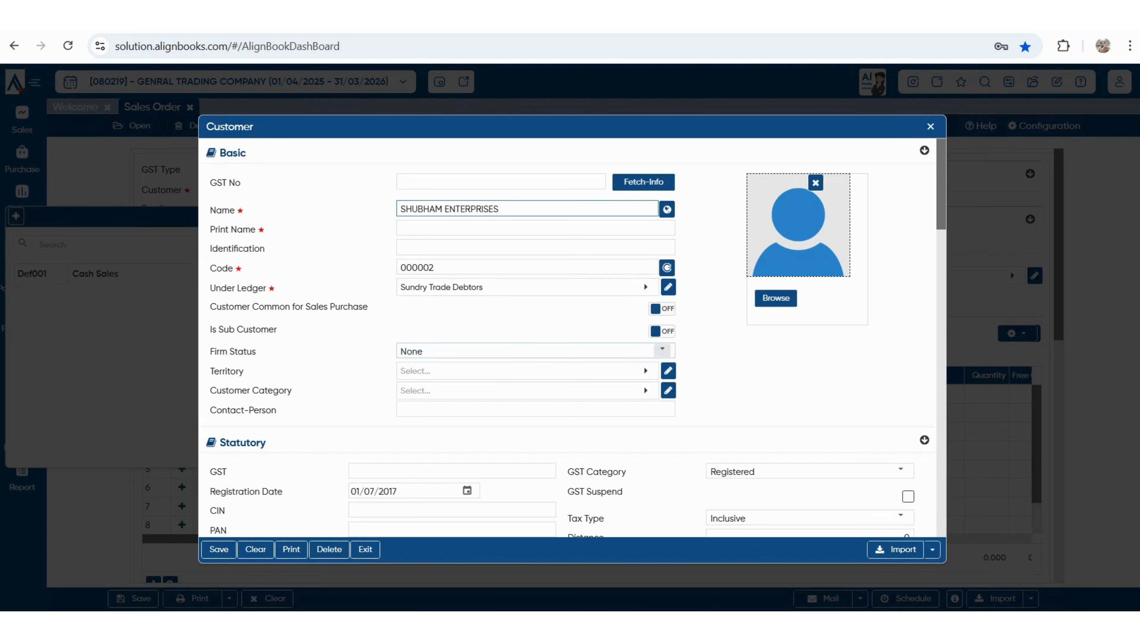
key("Tab")
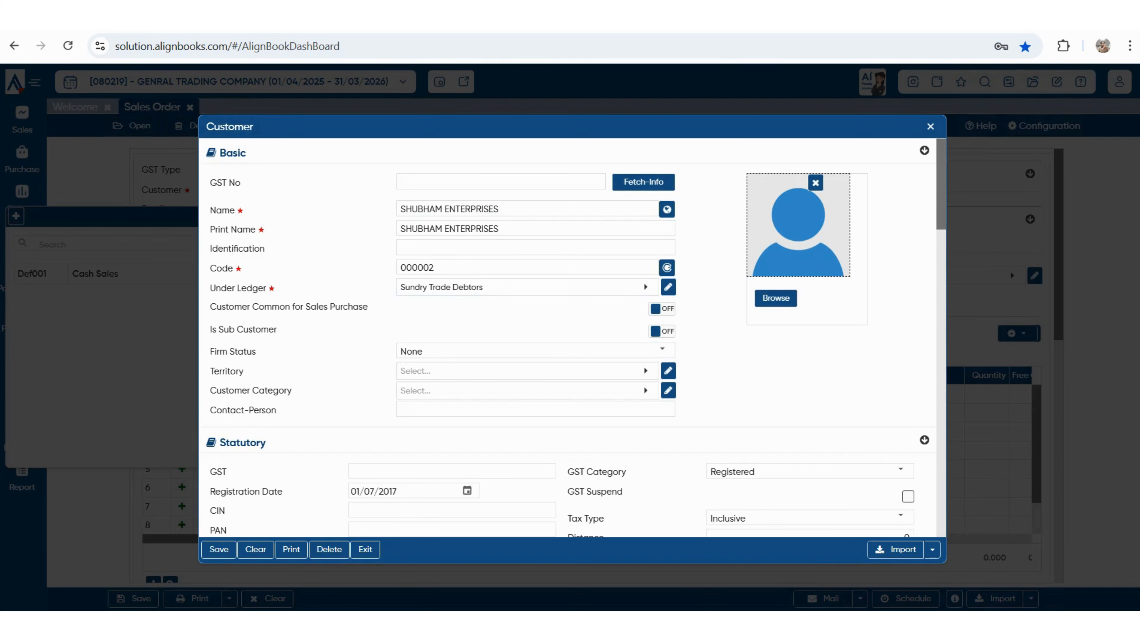
left_click_drag(210, 307, 368, 307)
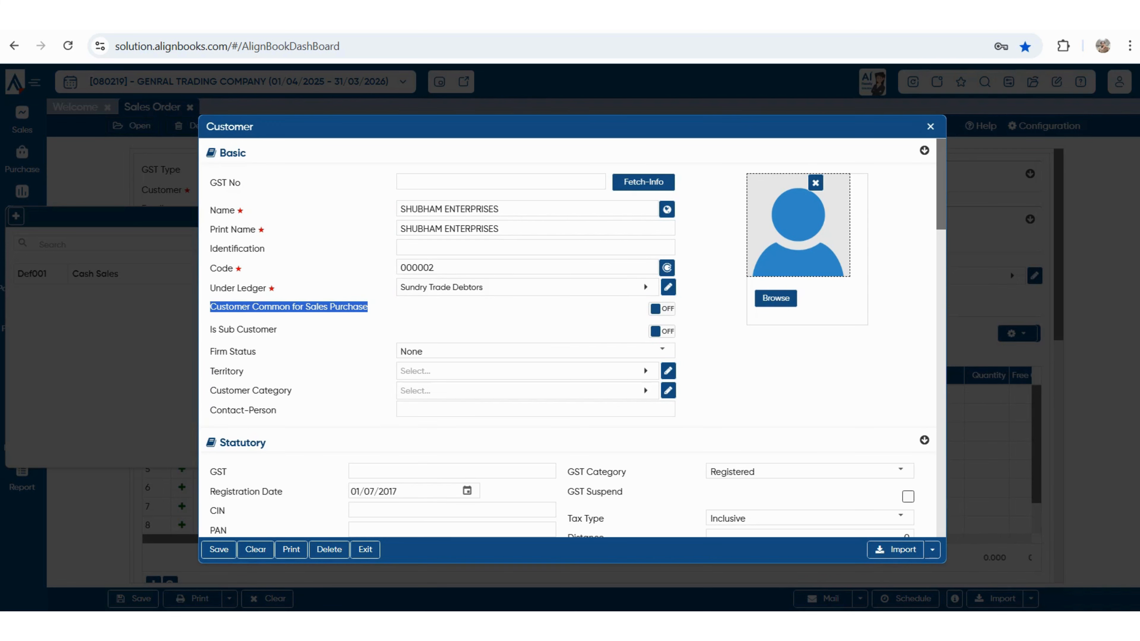
left_click(661, 309)
- Set the customer's GST category to Unregistered and tax type to Exclusive
scroll(567, 337, "down", 2)
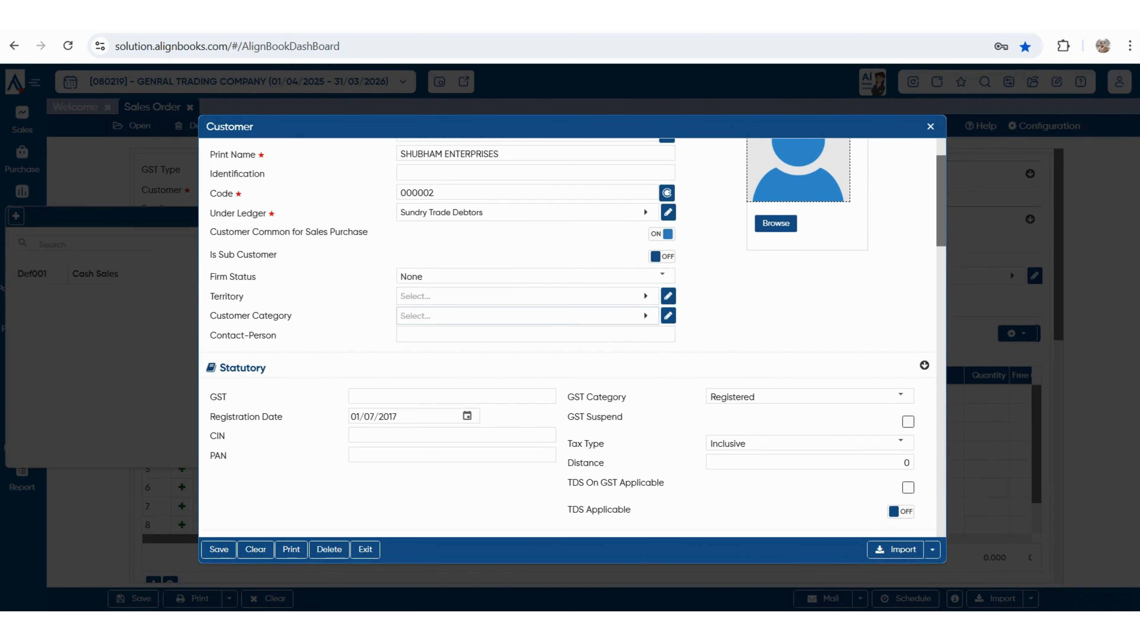
scroll(569, 336, "down", 2)
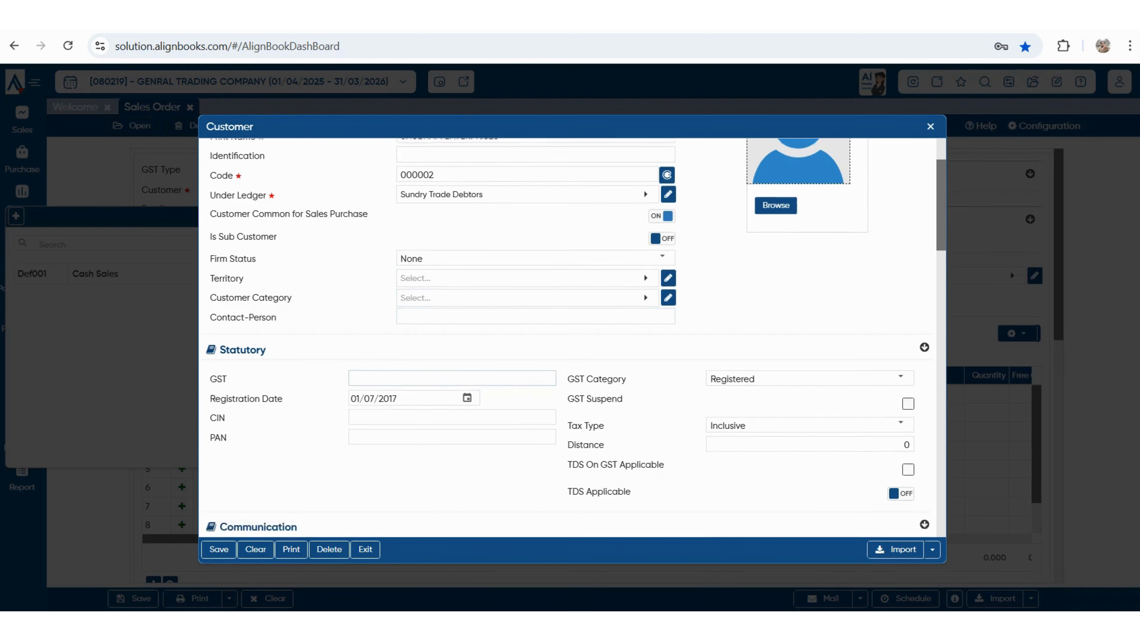
left_click(899, 320)
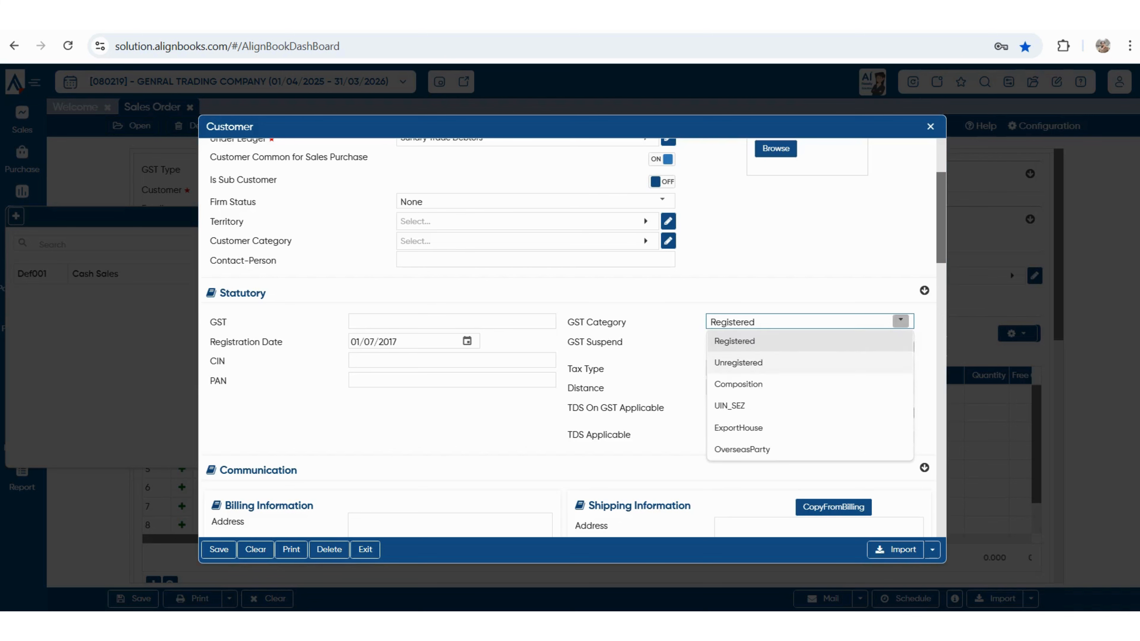
left_click(740, 360)
left_click(900, 366)
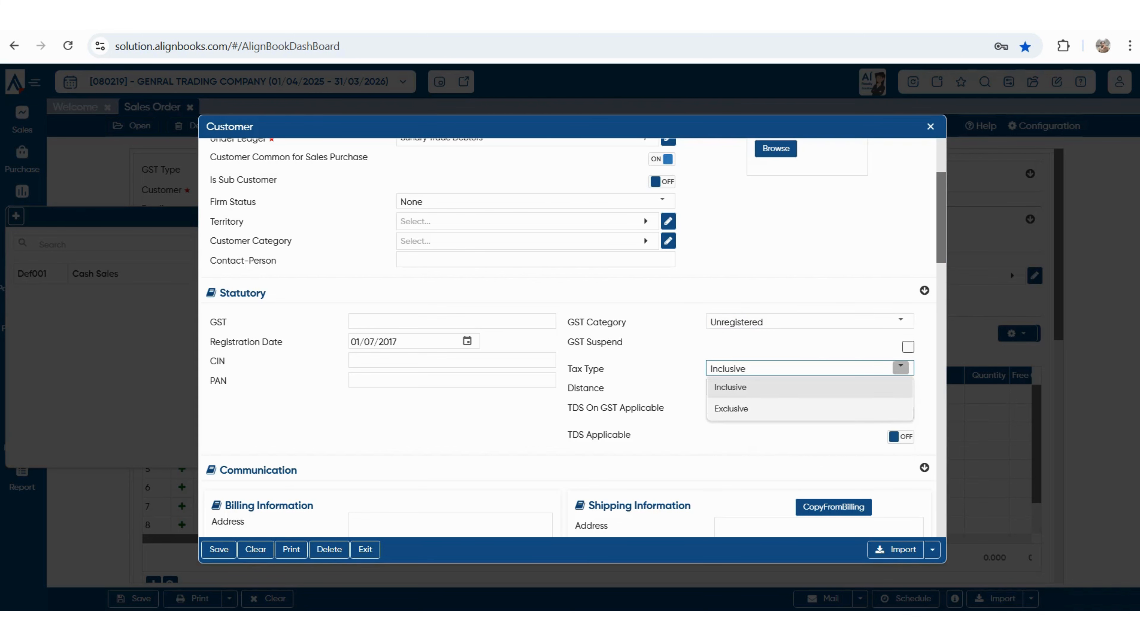
left_click(732, 409)
- Select the customer's credit limit and max credit days fields
scroll(731, 409, "down", 2)
scroll(570, 336, "down", 5)
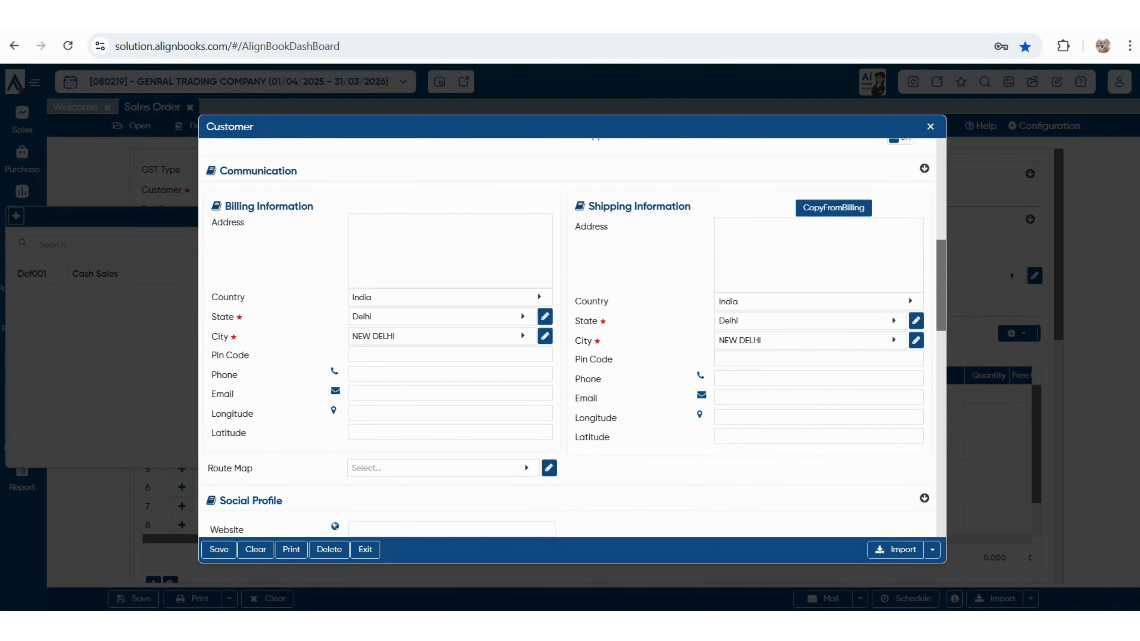
scroll(569, 336, "down", 4)
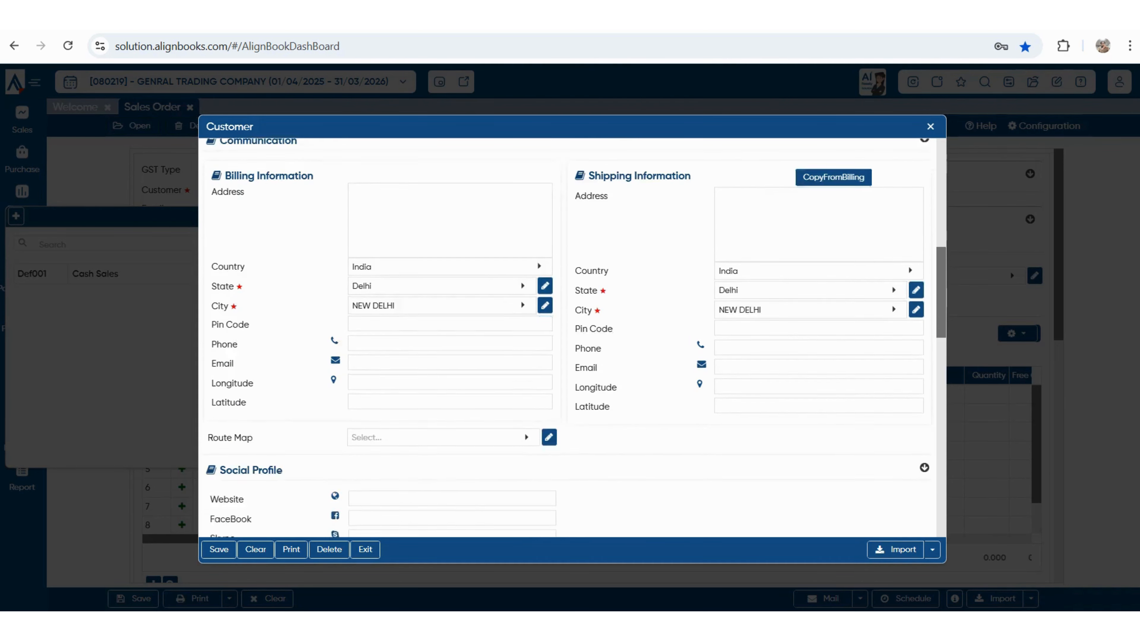
scroll(569, 336, "down", 7)
scroll(570, 337, "up", 1)
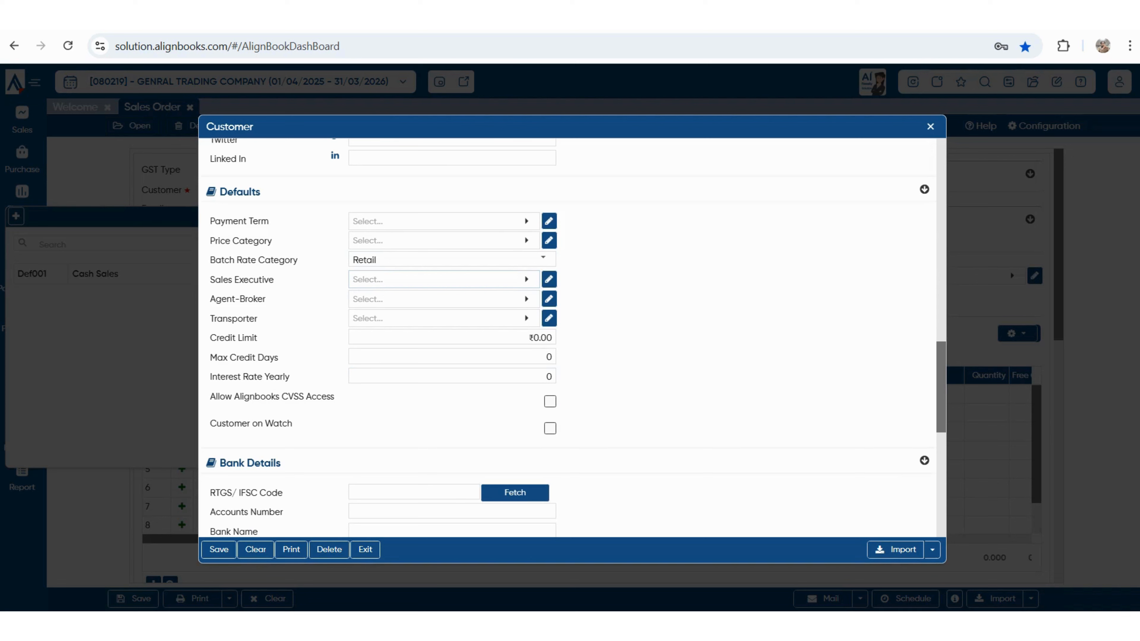
left_click(452, 338)
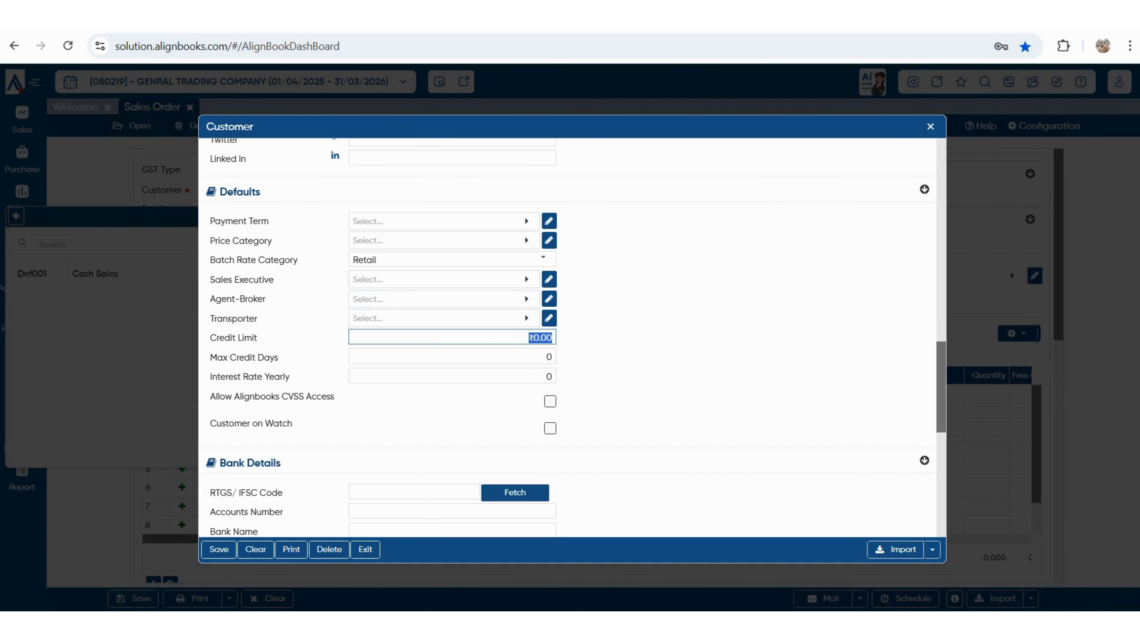
left_click(452, 357)
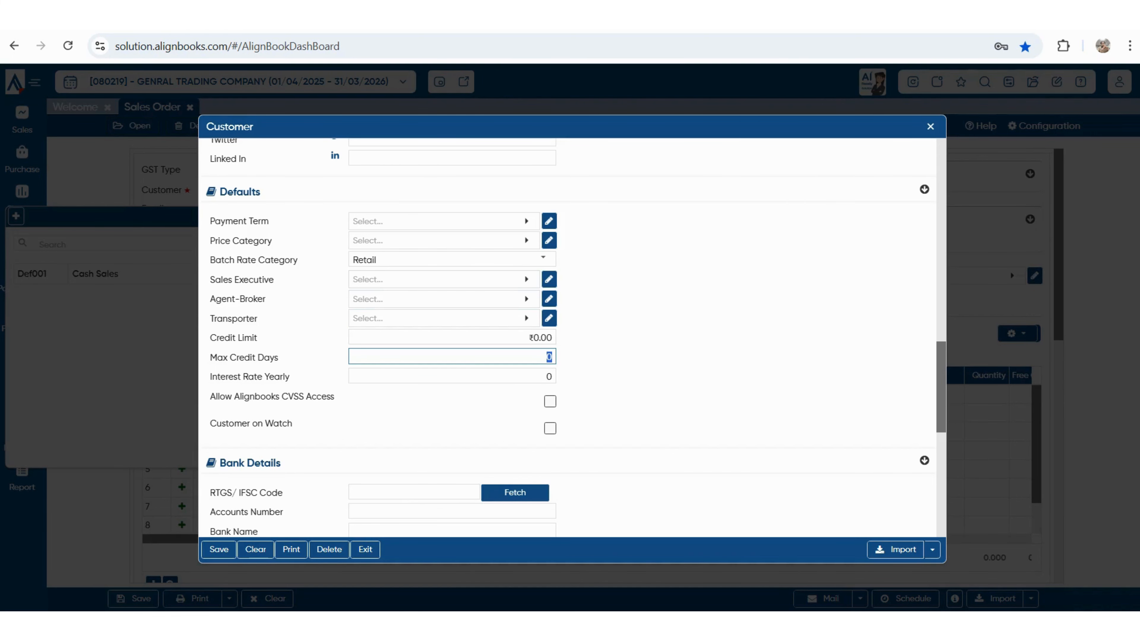
- Enable Allow Alignbooks CVSS Access for the customer, revealing a Password field
scroll(568, 337, "down", 6)
scroll(567, 337, "up", 3)
scroll(570, 336, "up", 3)
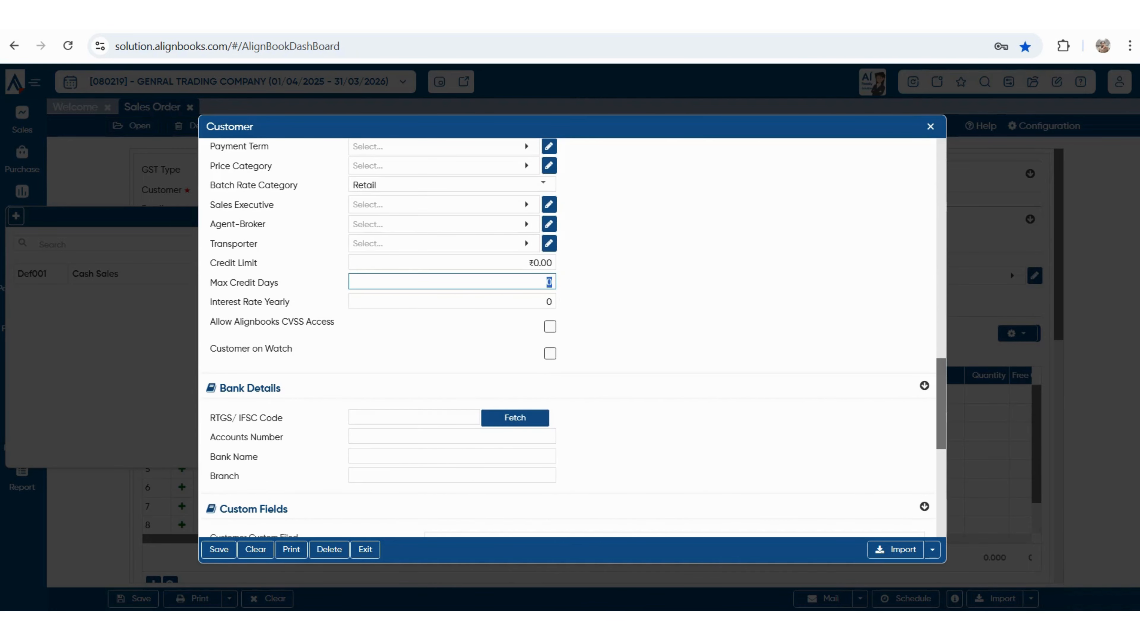
left_click_drag(216, 321, 334, 322)
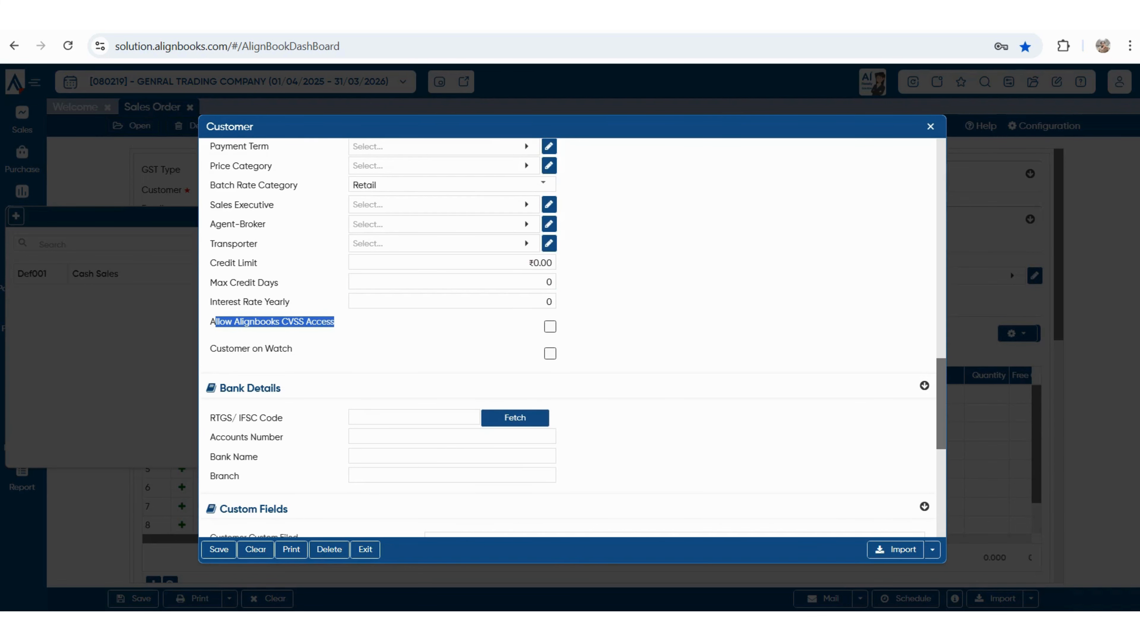
left_click(549, 326)
scroll(567, 337, "up", 5)
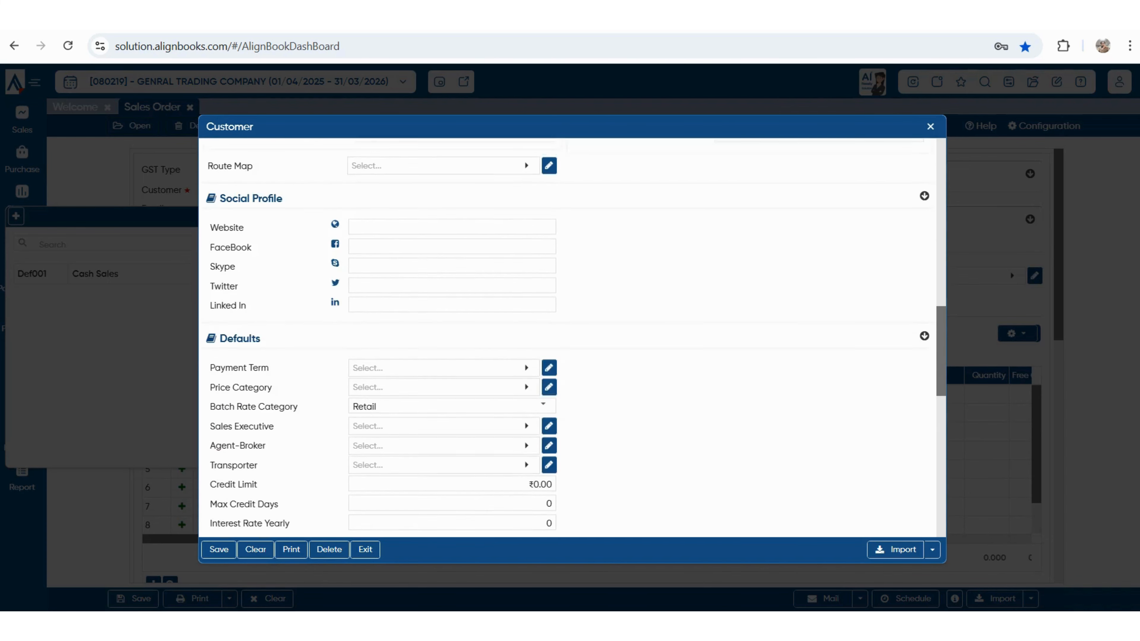
scroll(567, 336, "down", 3)
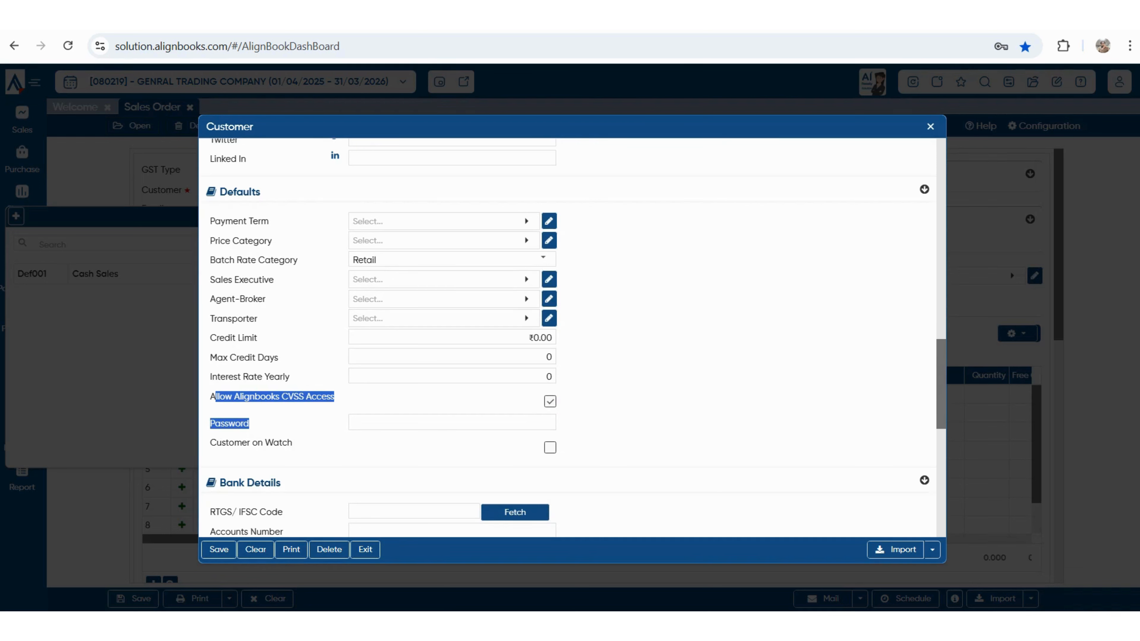
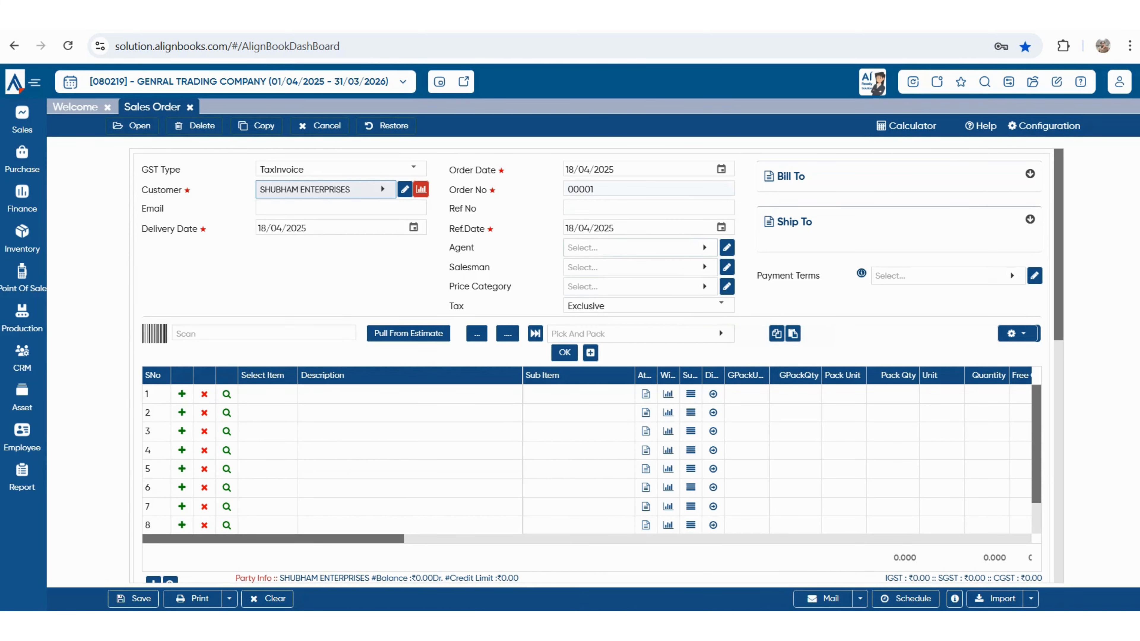
- Make KARAN the sales order's agent
left_click(639, 248)
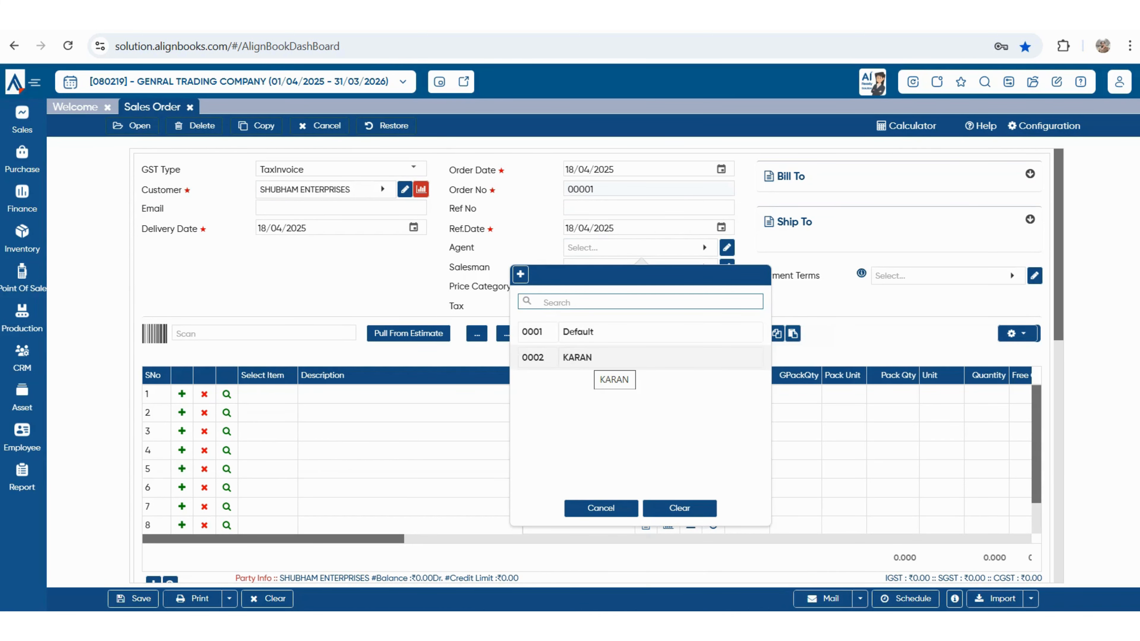
left_click(583, 358)
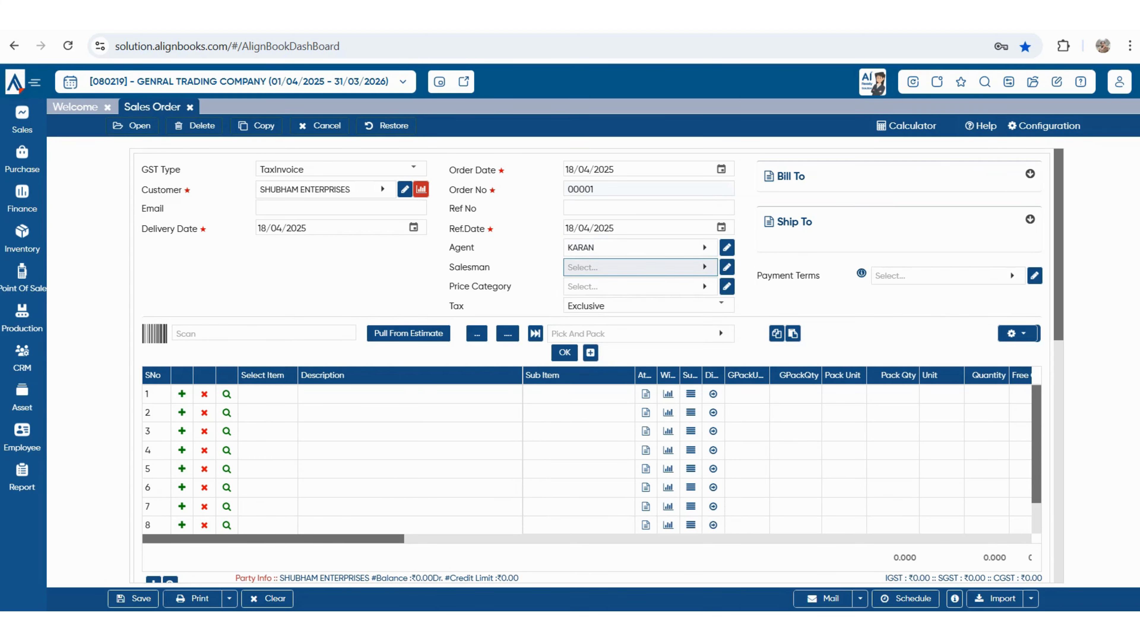
key("Tab")
- Create salesman RAMAN with commission rate 1 and assign him to the order
left_click(389, 294)
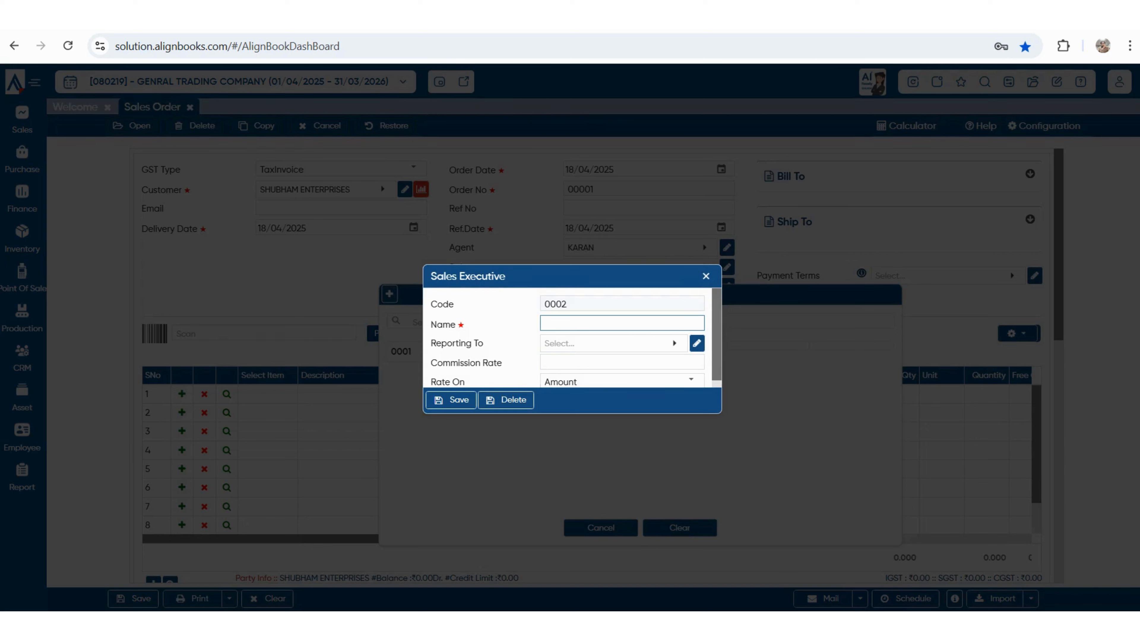
type("raman")
key("BackSpace")
key("BackSpace")
key("BackSpace")
key("BackSpace")
type("RA")
key("BackSpace")
key("BackSpace")
type("RAMAN")
left_click(629, 362)
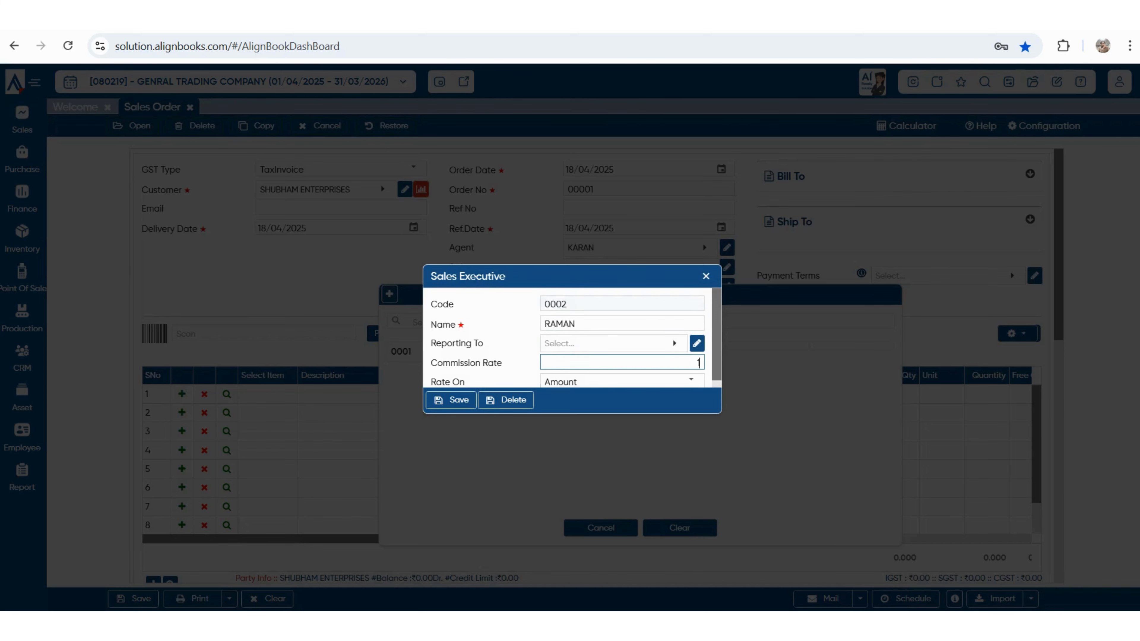
key("Tab")
key("Tab")
key("Tab")
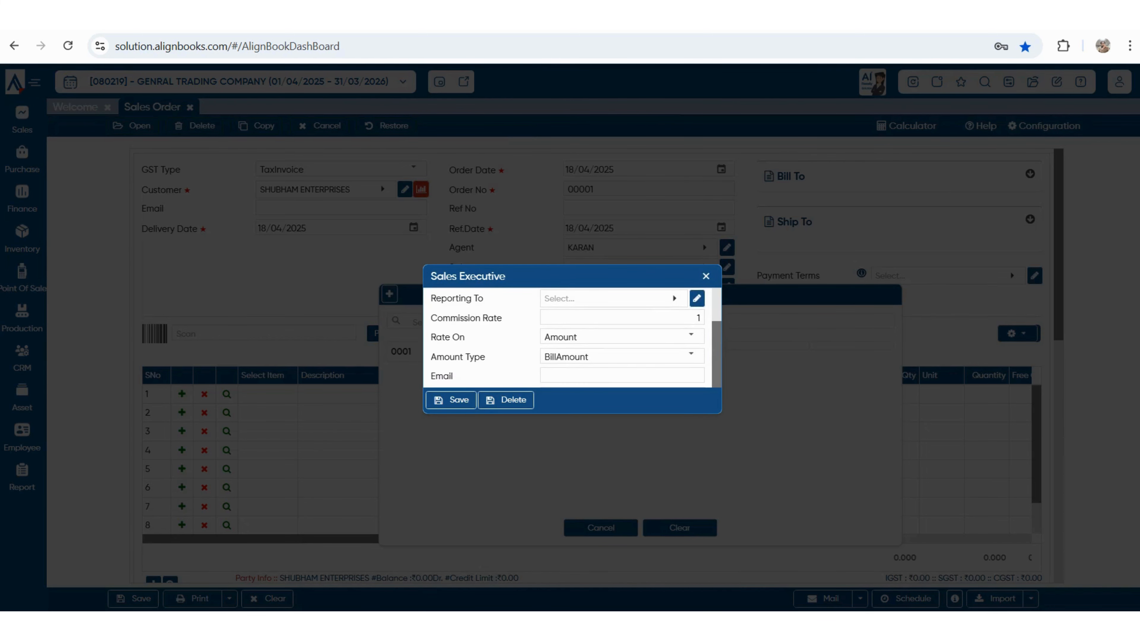
key("Return")
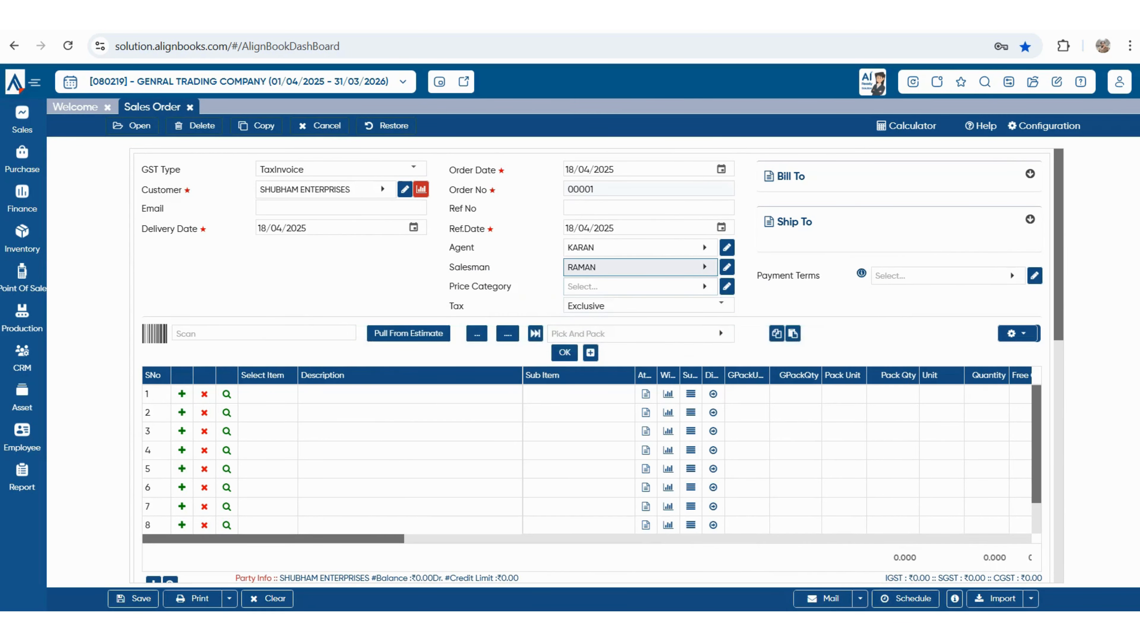
- Leave the price category unset and set payment terms to 30 DAYS
key("Tab")
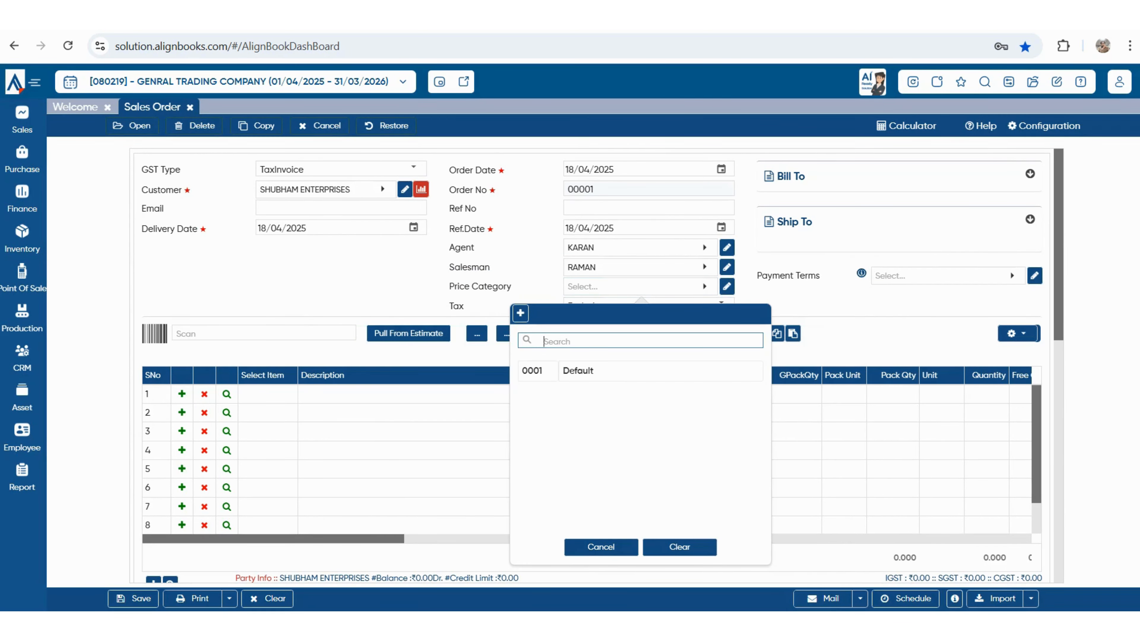
key("Escape")
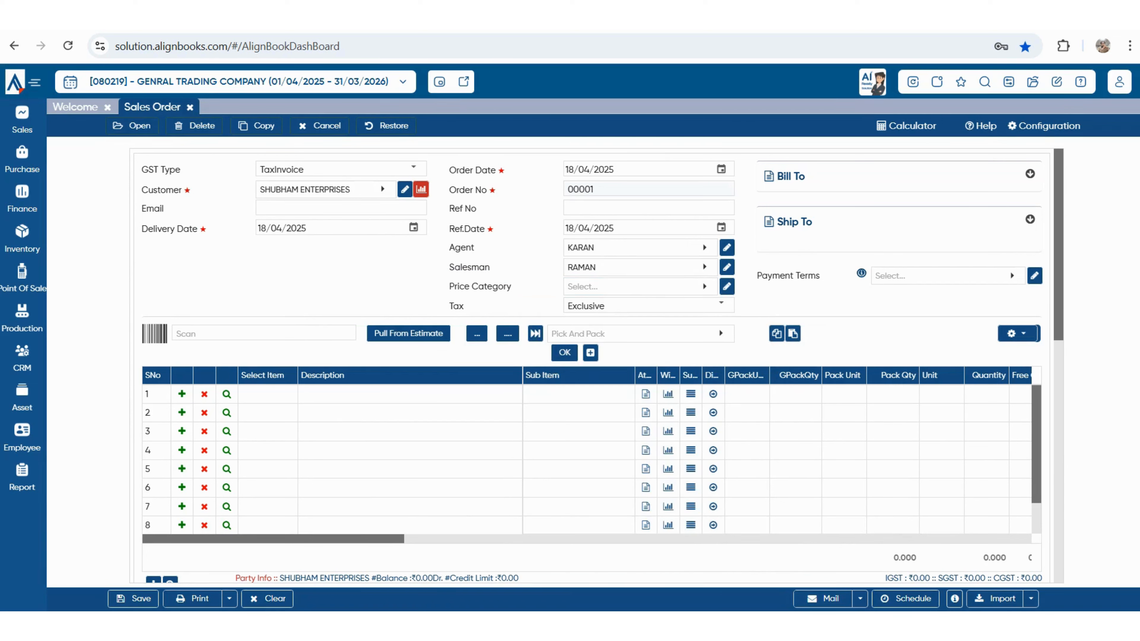
key("Tab")
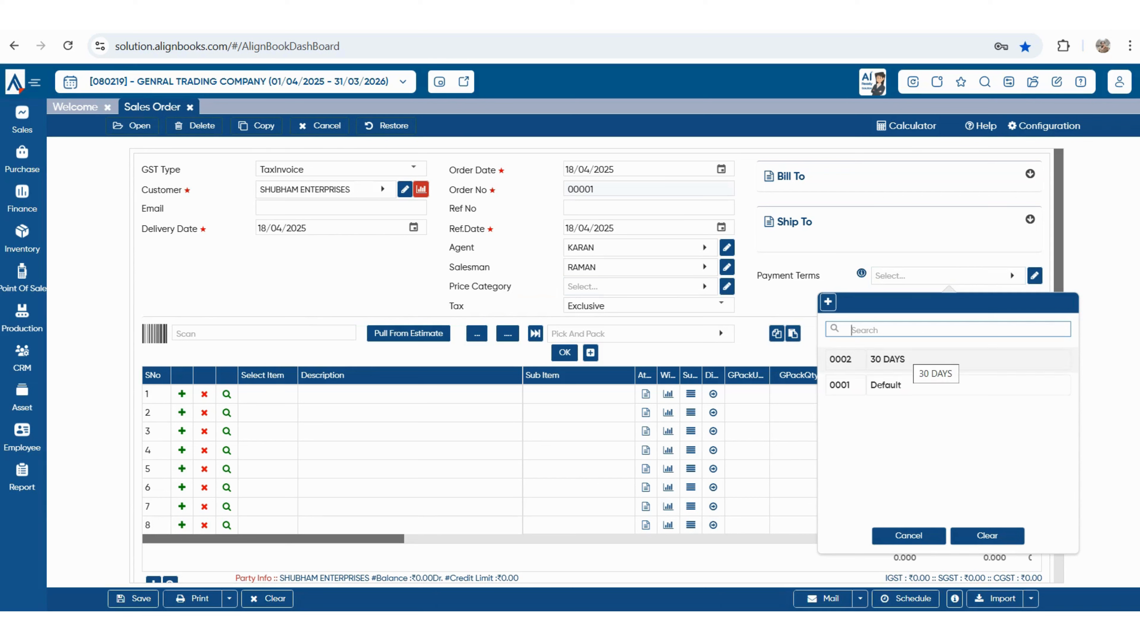
key("Return")
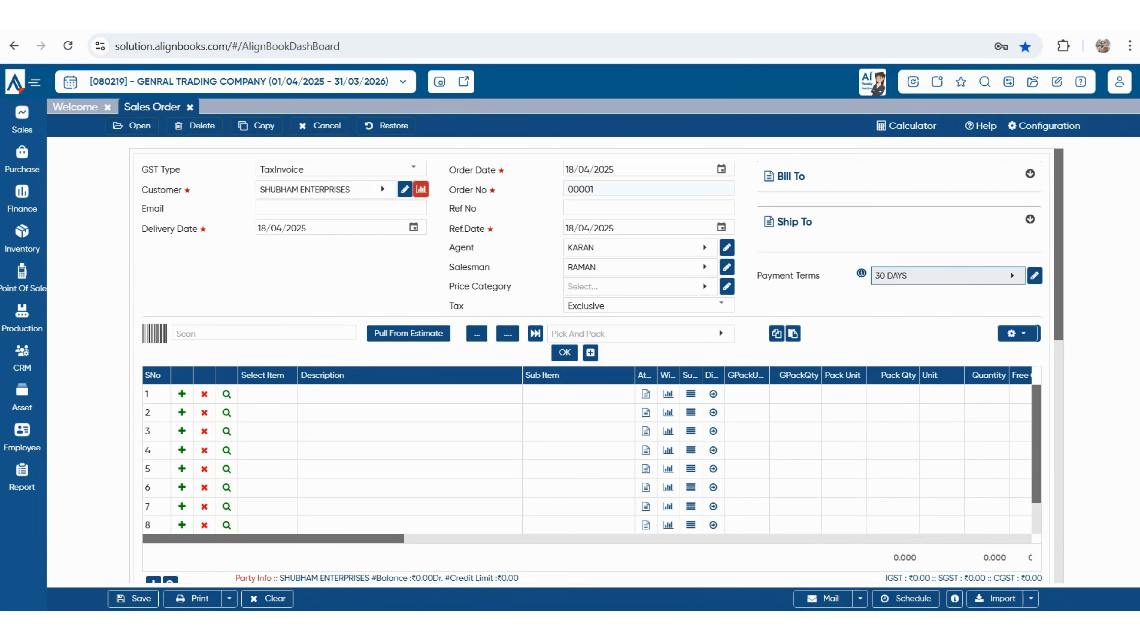
- Expand the Bill To and Ship To details, showing the New Delhi shipping address
left_click(1030, 174)
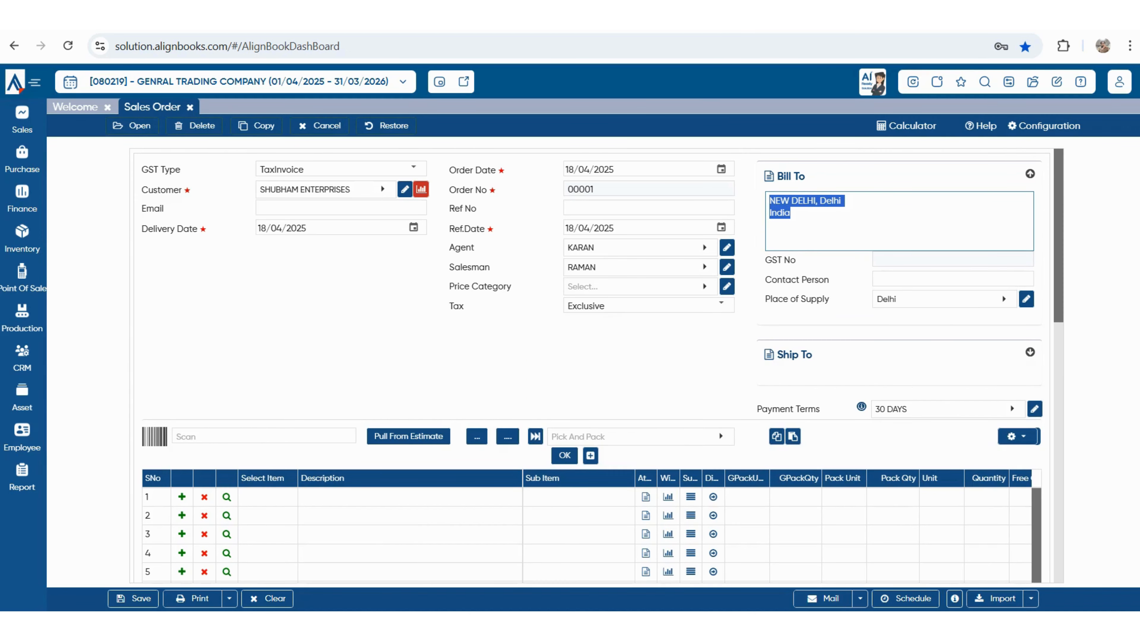
left_click(1030, 352)
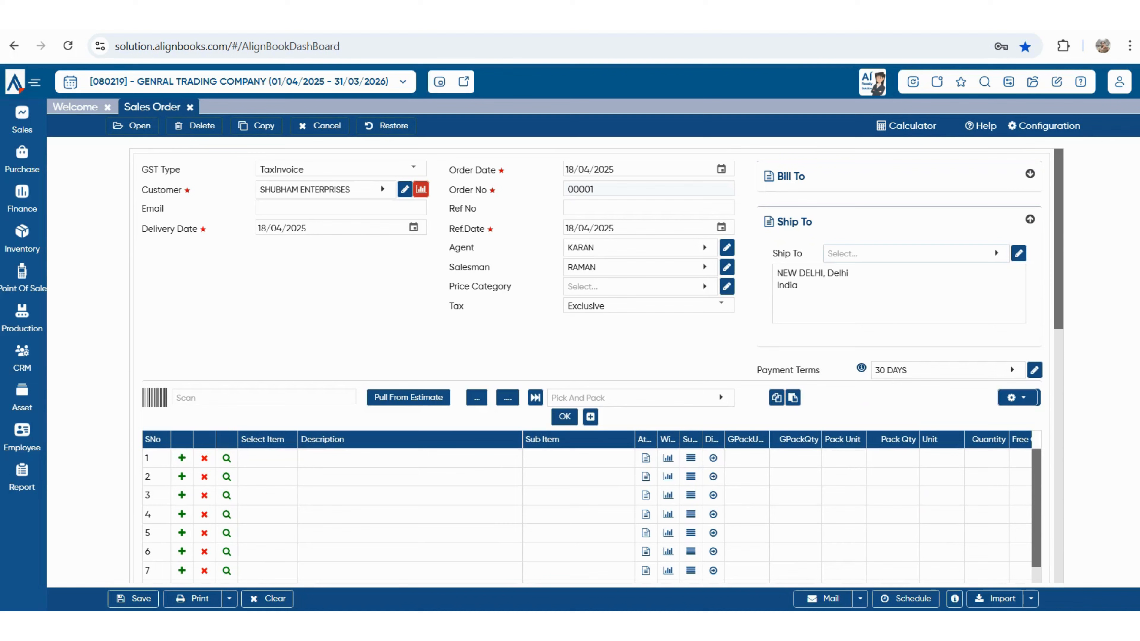
left_click(915, 253)
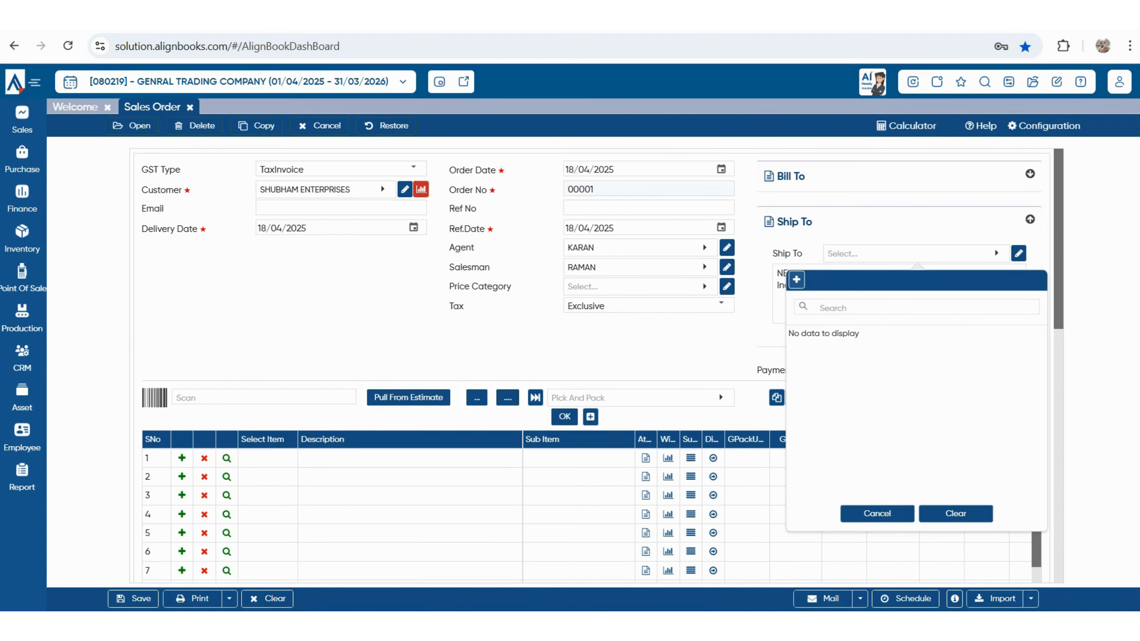
left_click(796, 279)
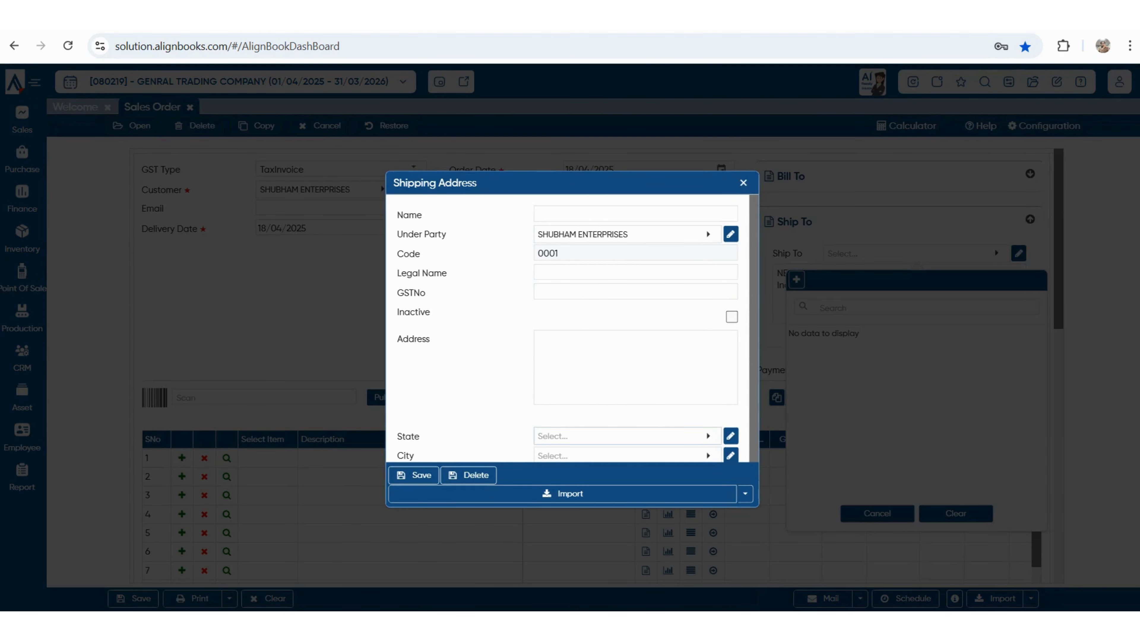
scroll(578, 328, "down", 1)
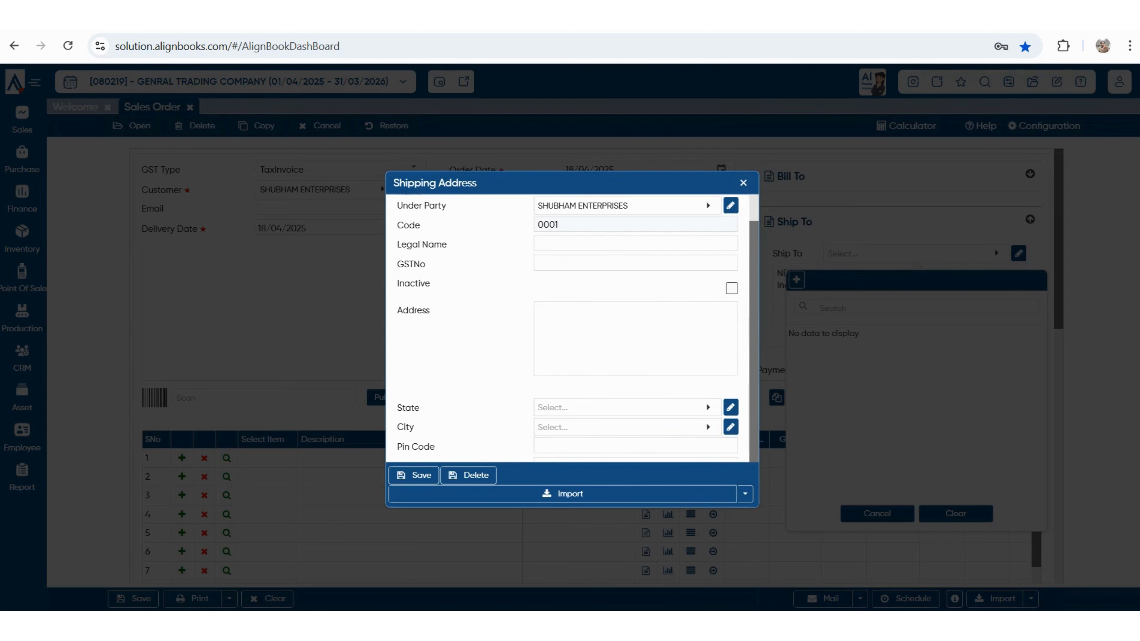
key("Escape")
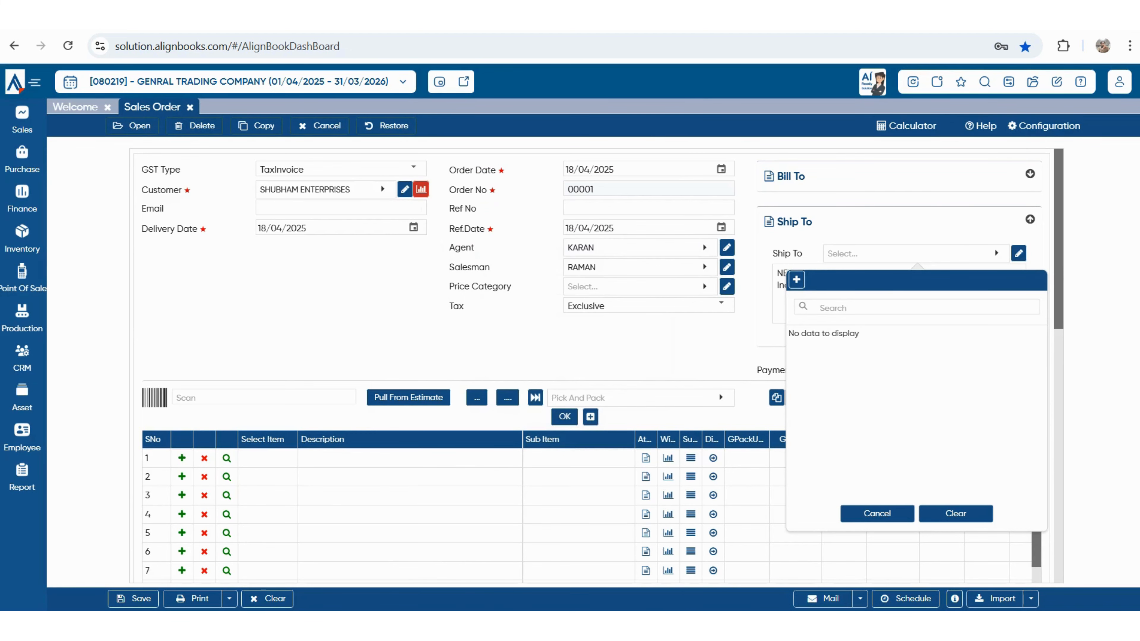
left_click(1044, 126)
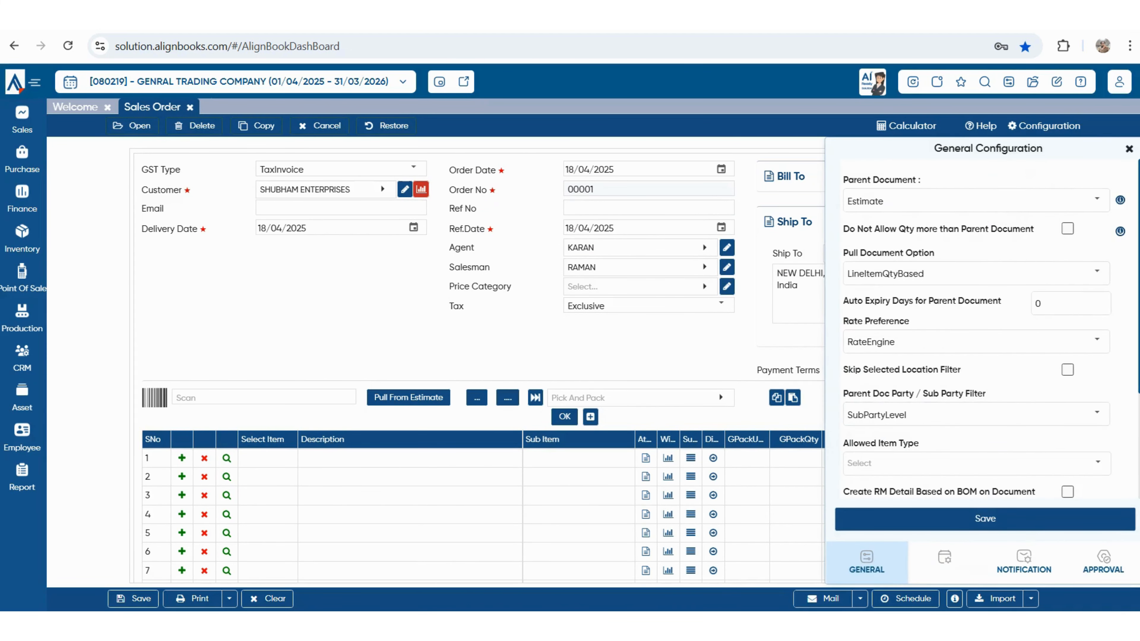
- Set the sales order numeric series to Manual and save the numbering settings
left_click(944, 561)
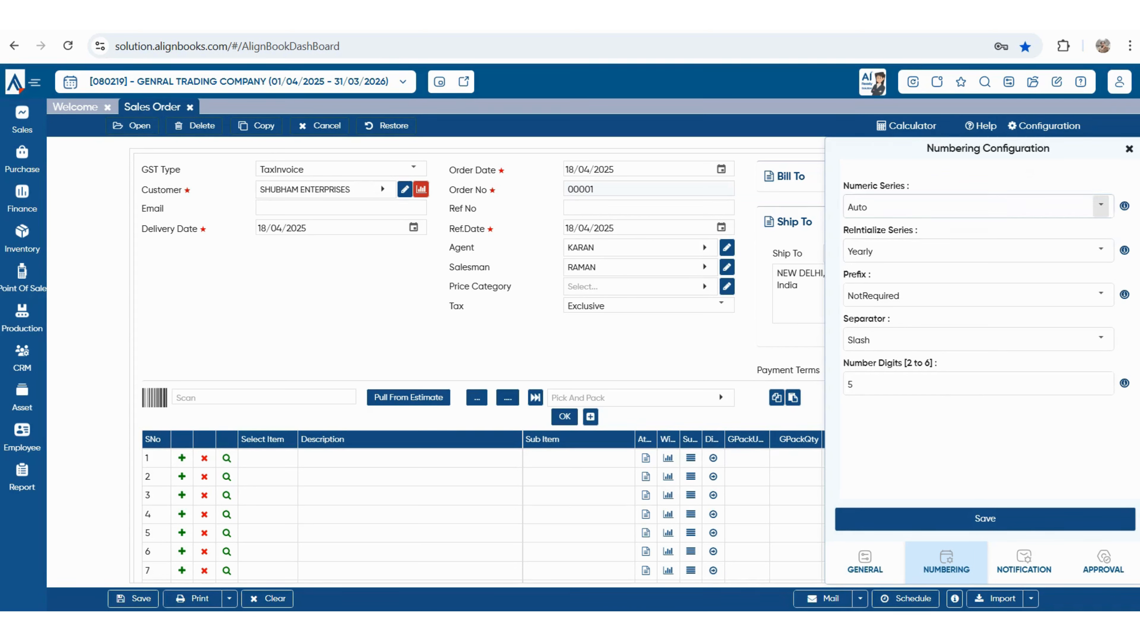
left_click(1100, 205)
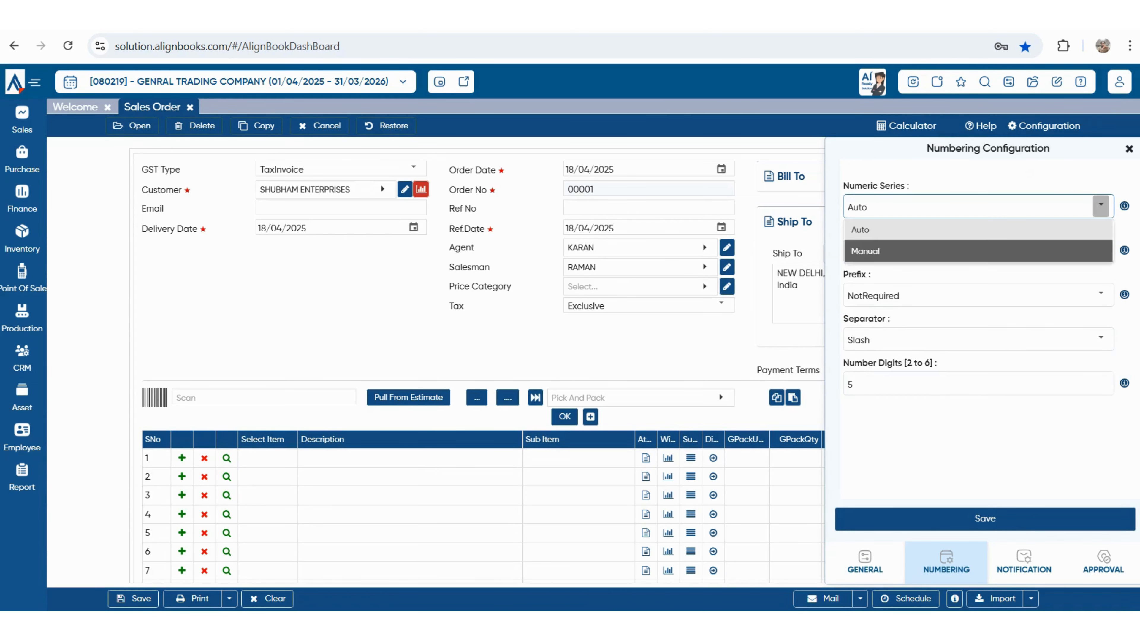
left_click(865, 251)
left_click(985, 518)
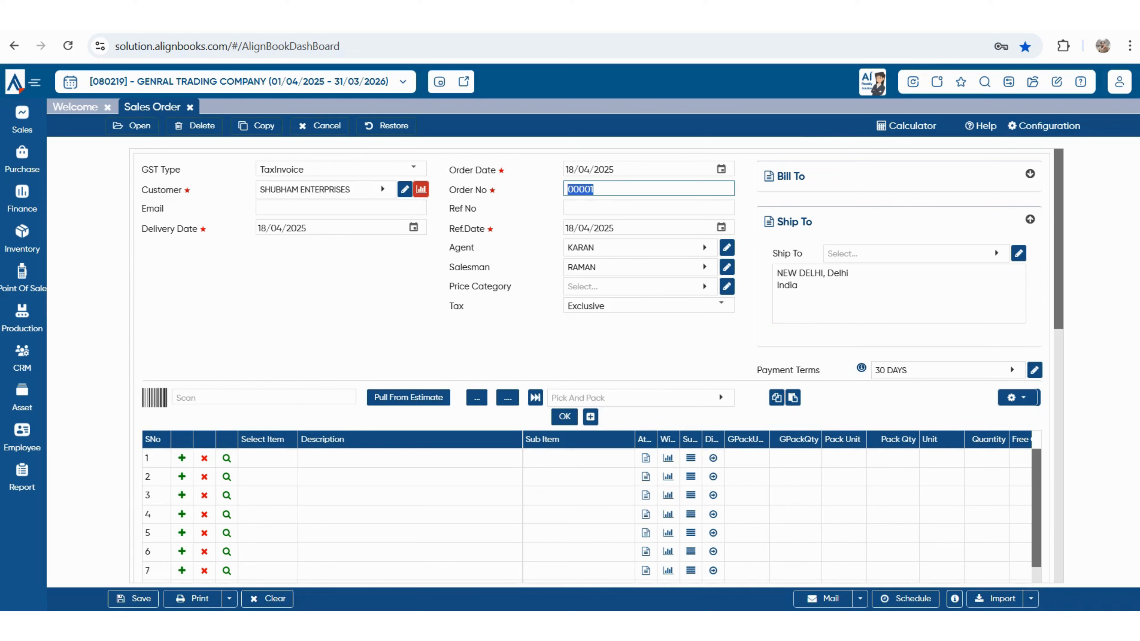
- Set the prefix to Manual with default prefix SO and save
left_click(1044, 126)
left_click(1100, 295)
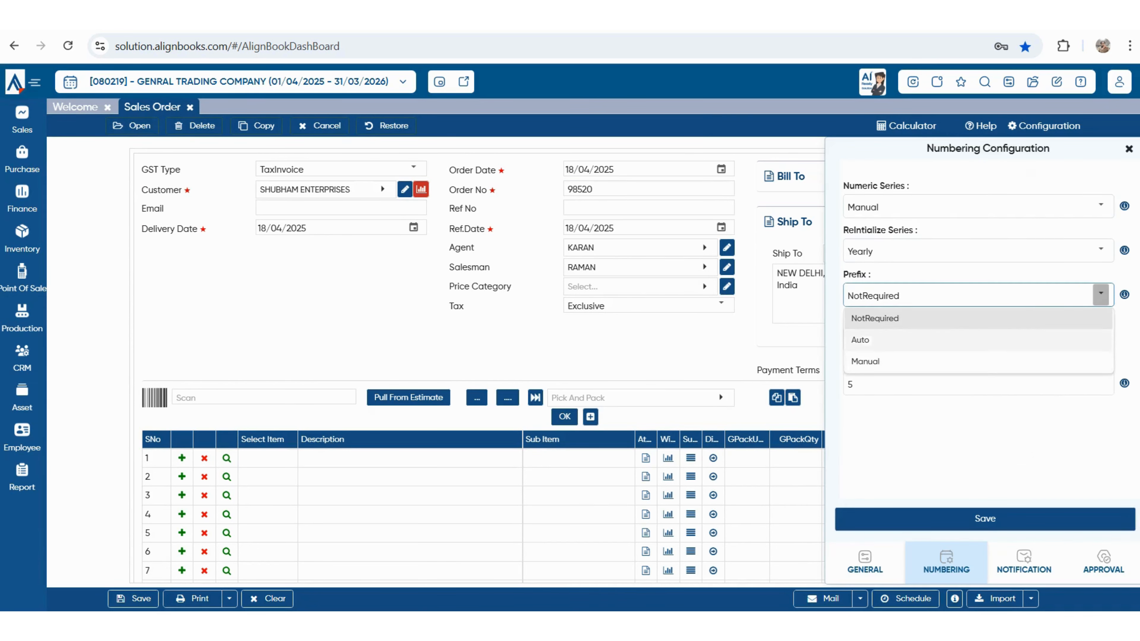
left_click(865, 361)
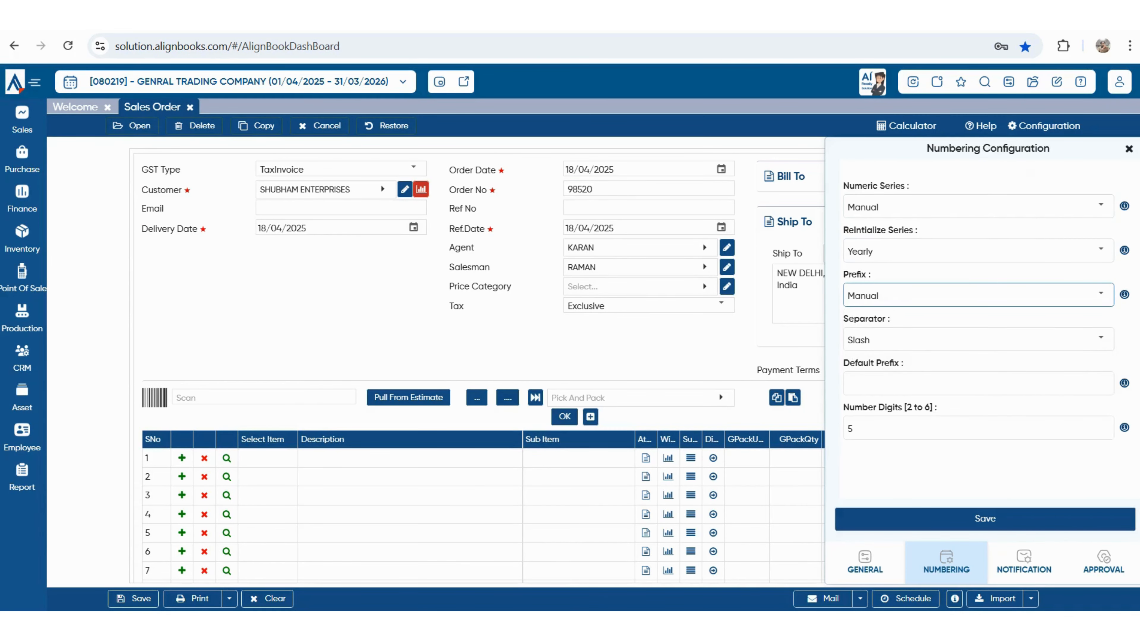
left_click(943, 384)
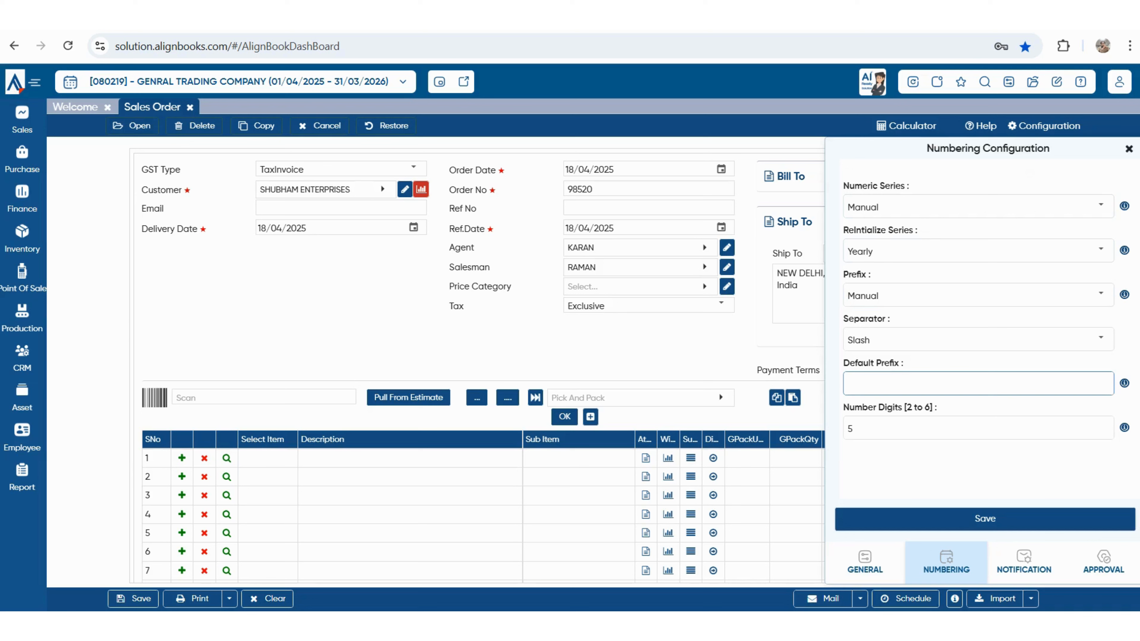
type("SO")
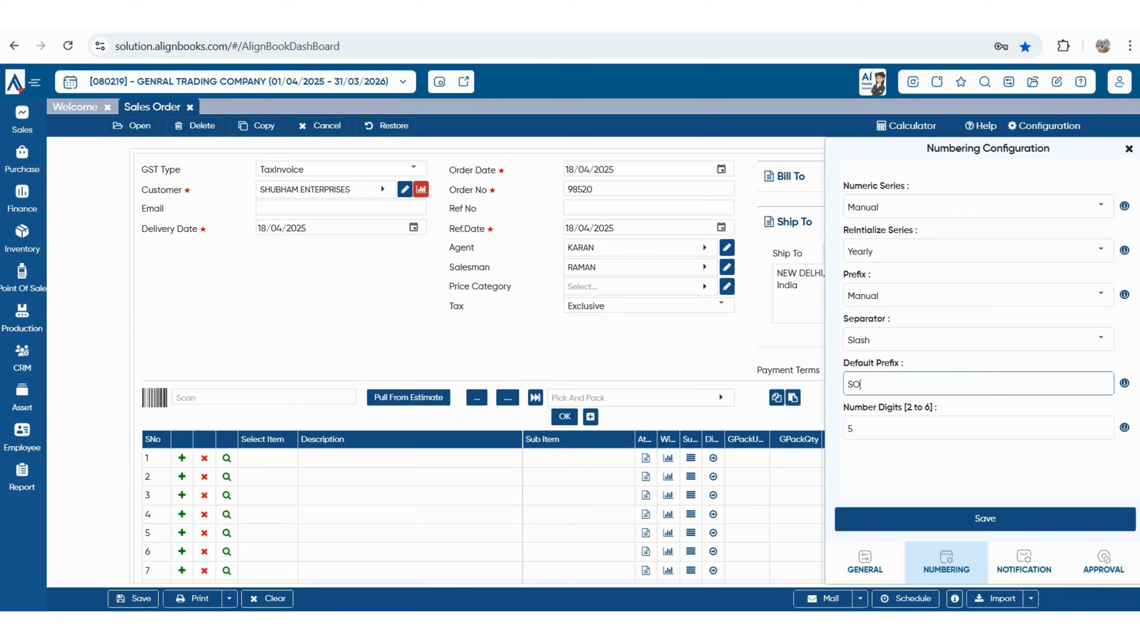
left_click(984, 518)
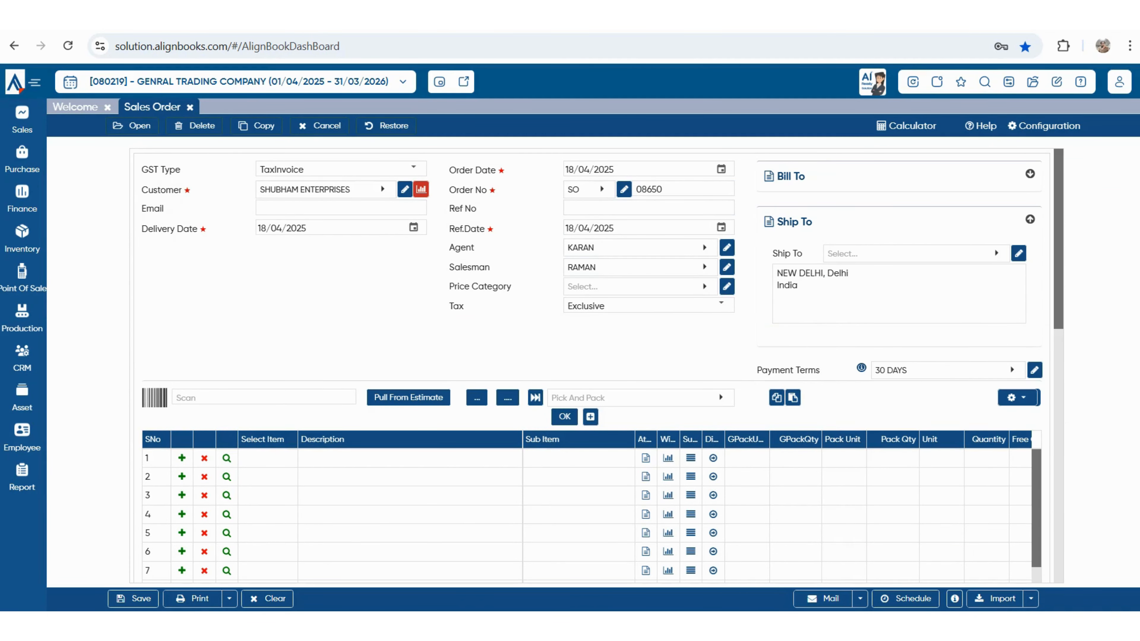
- Fill order line 1 with PLASTIC BOTTEL at rate ₹850, then begin line 2
left_click(673, 189)
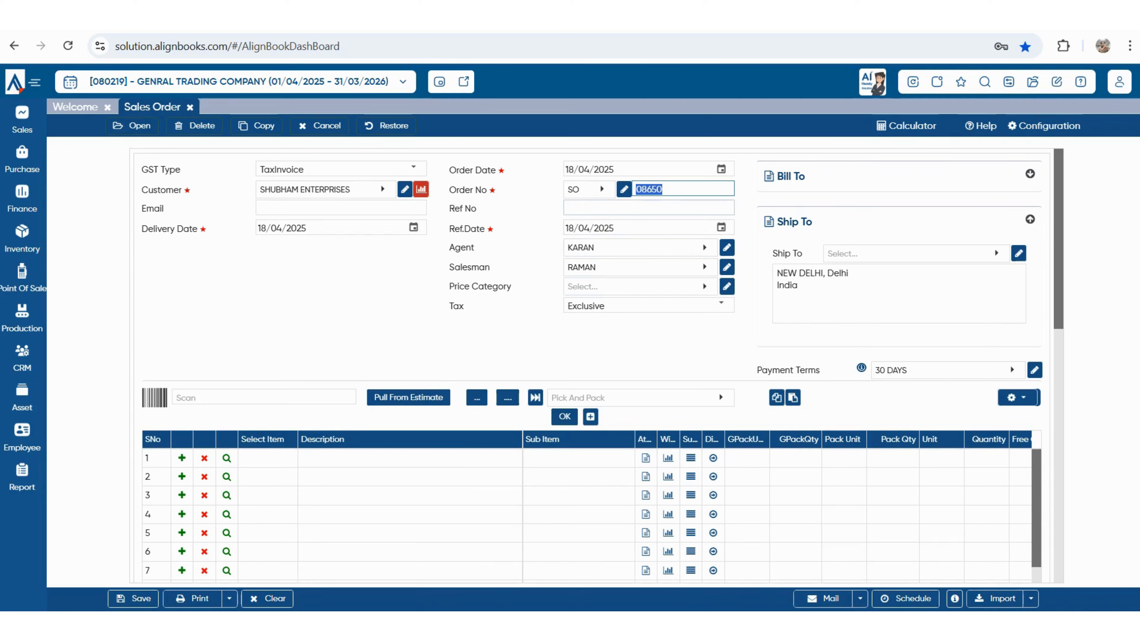
left_click(649, 207)
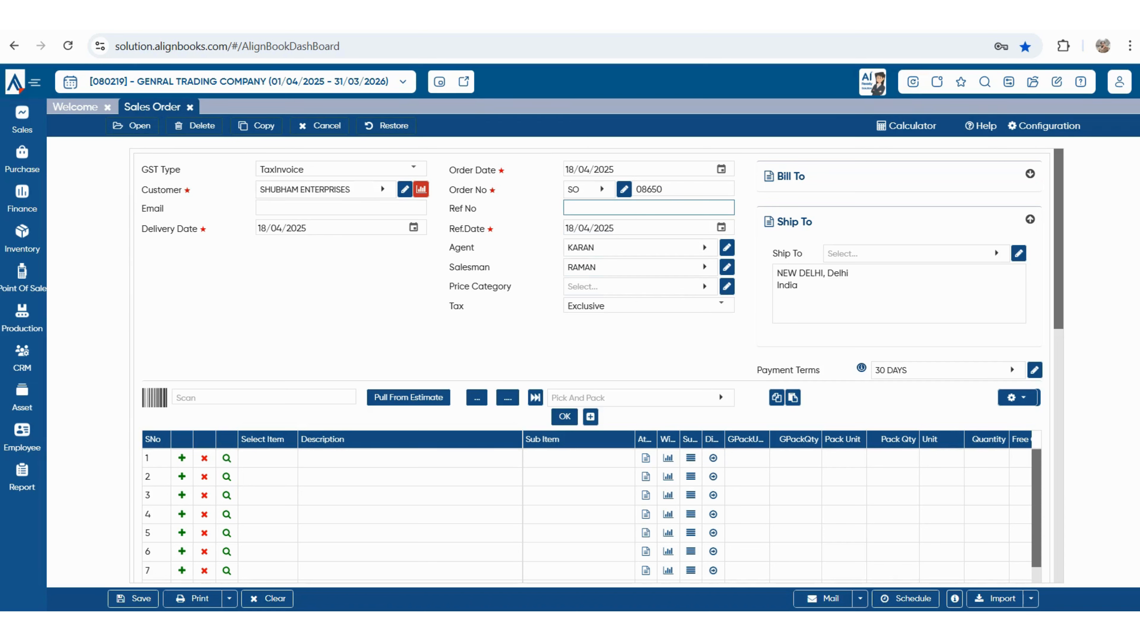
left_click(265, 458)
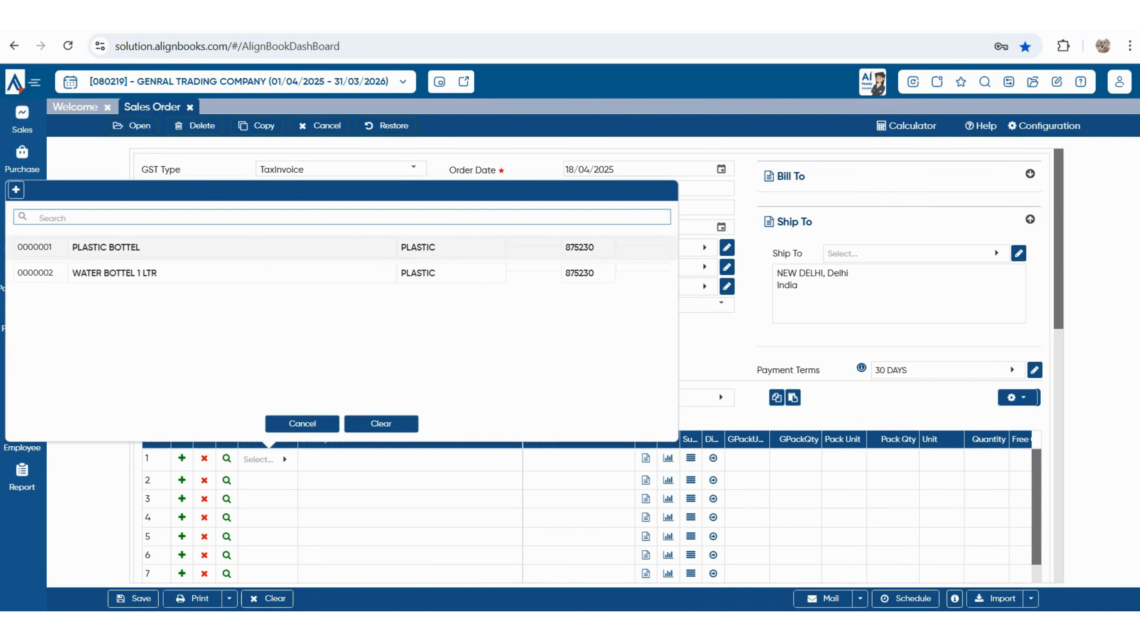
key("Return")
key("Return")
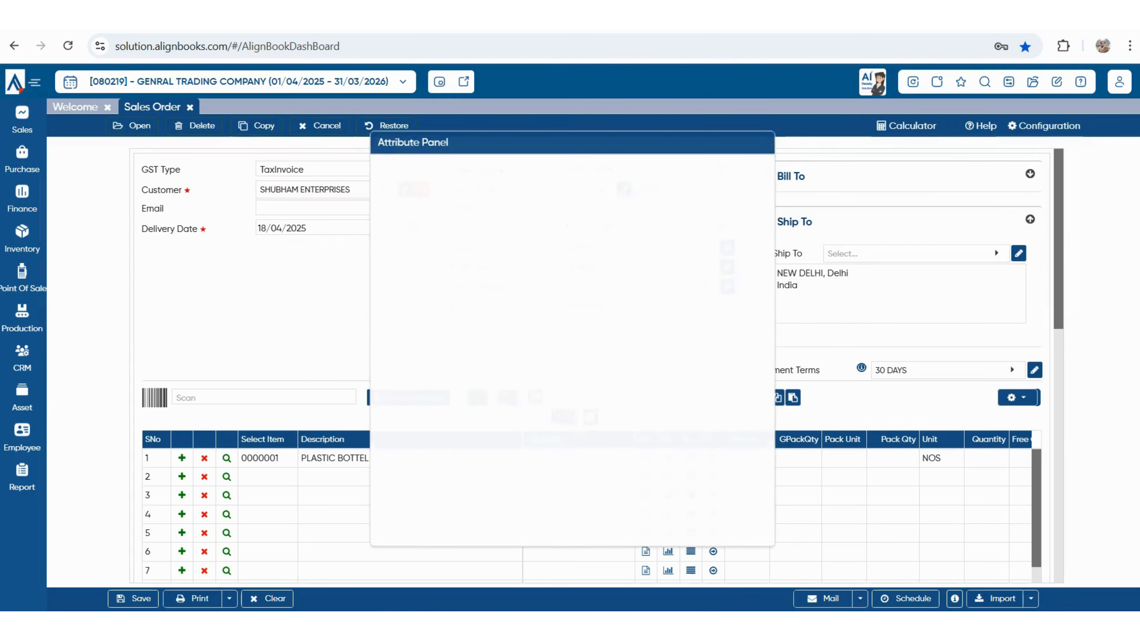
key("Return")
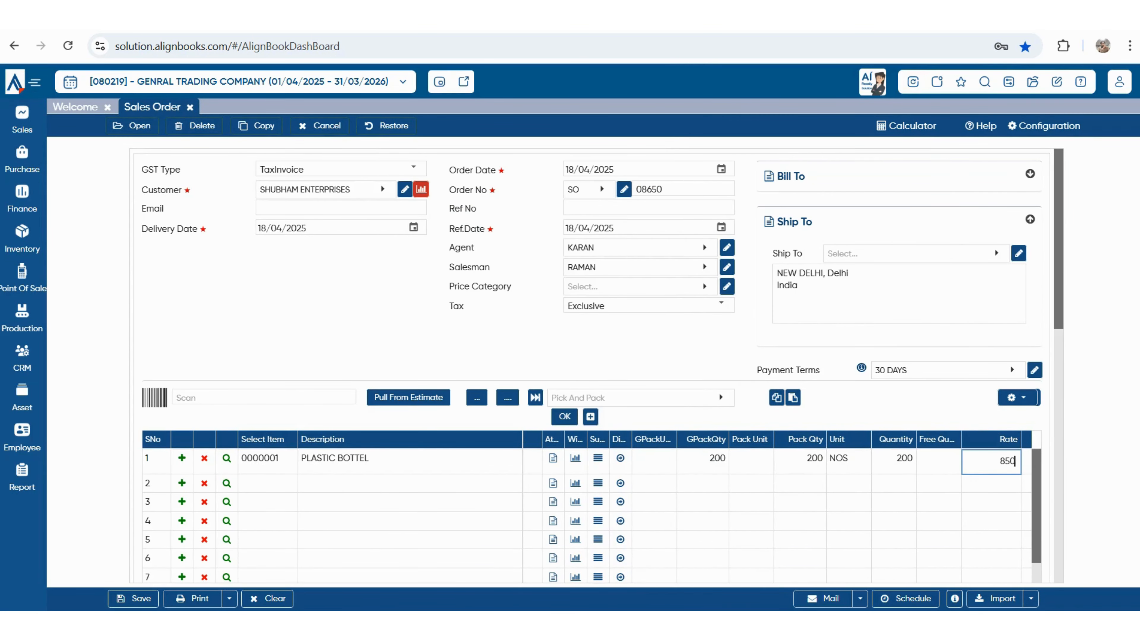
key("Return")
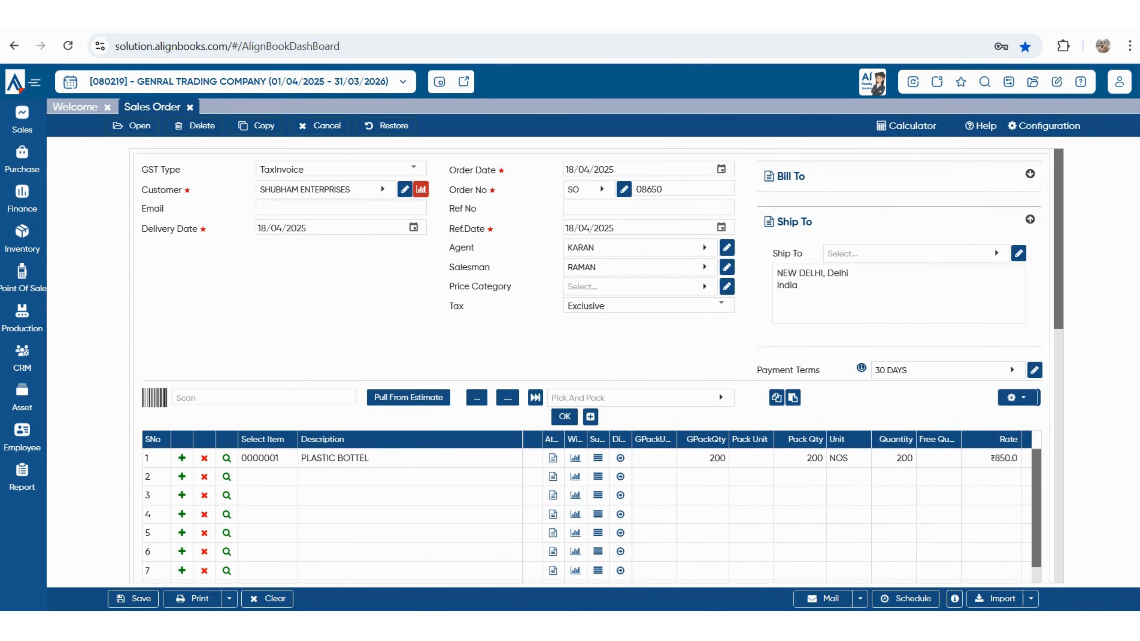
left_click(267, 477)
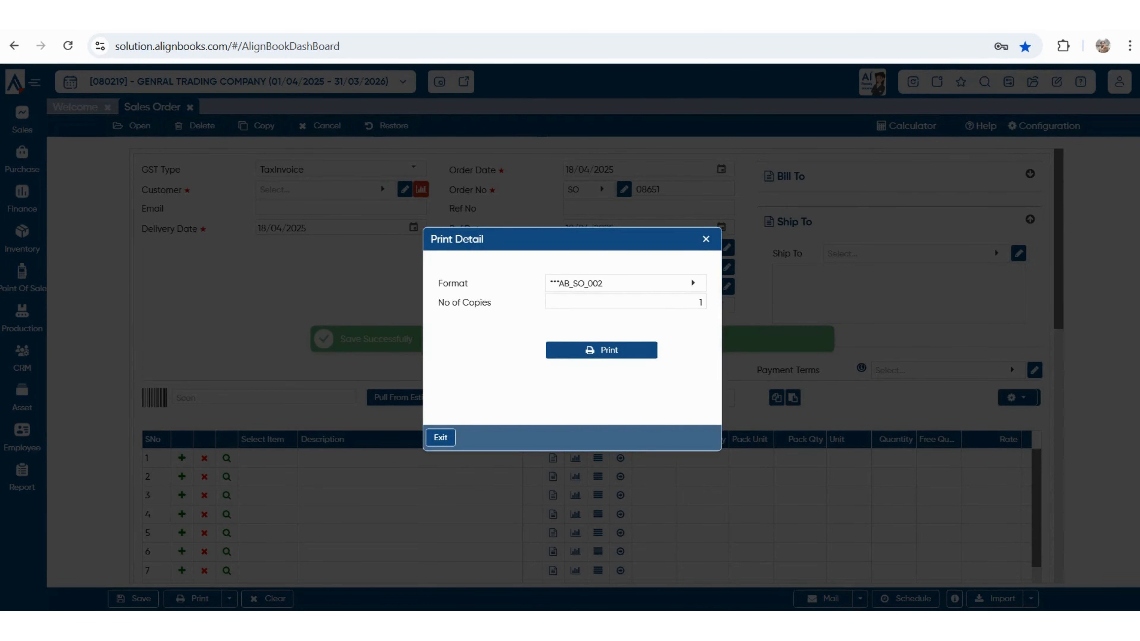
- Print order SO/08650/25-26 and review its PDF down to the INR 204,848.00 total
key("Return")
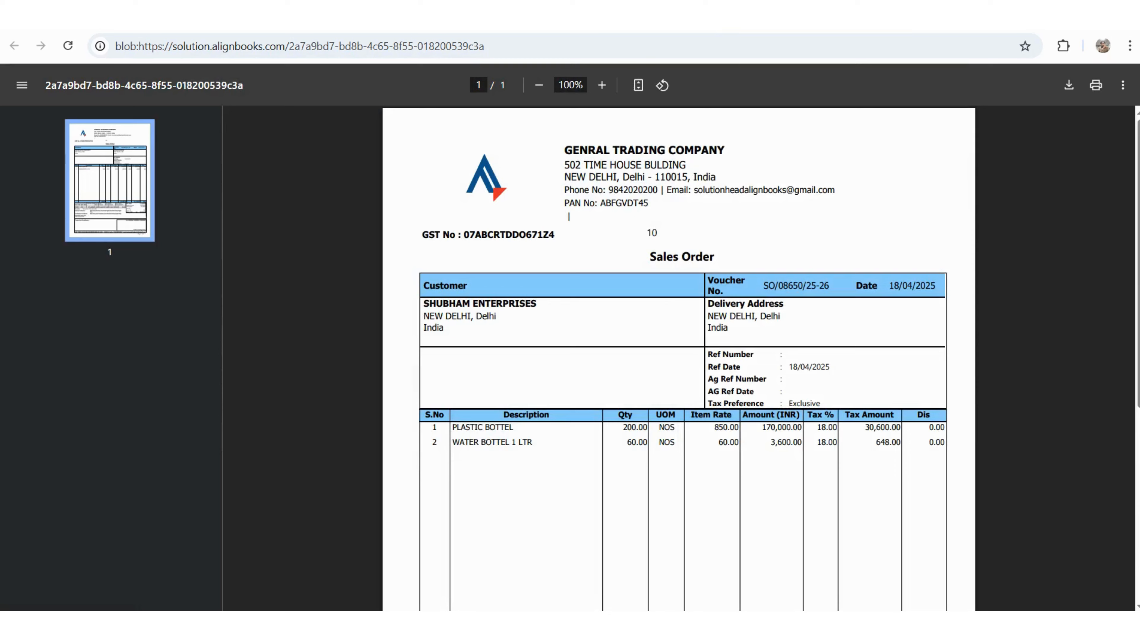
scroll(678, 359, "down", 5)
scroll(678, 359, "up", 5)
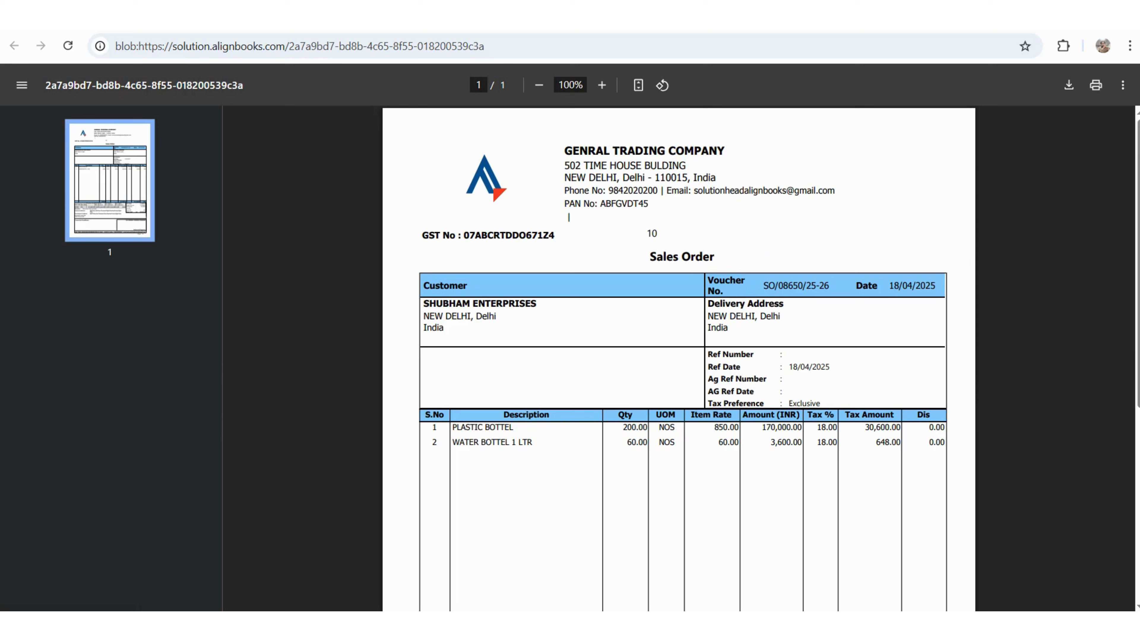
left_click_drag(424, 304, 457, 316)
left_click(458, 317)
scroll(568, 217, "down", 3)
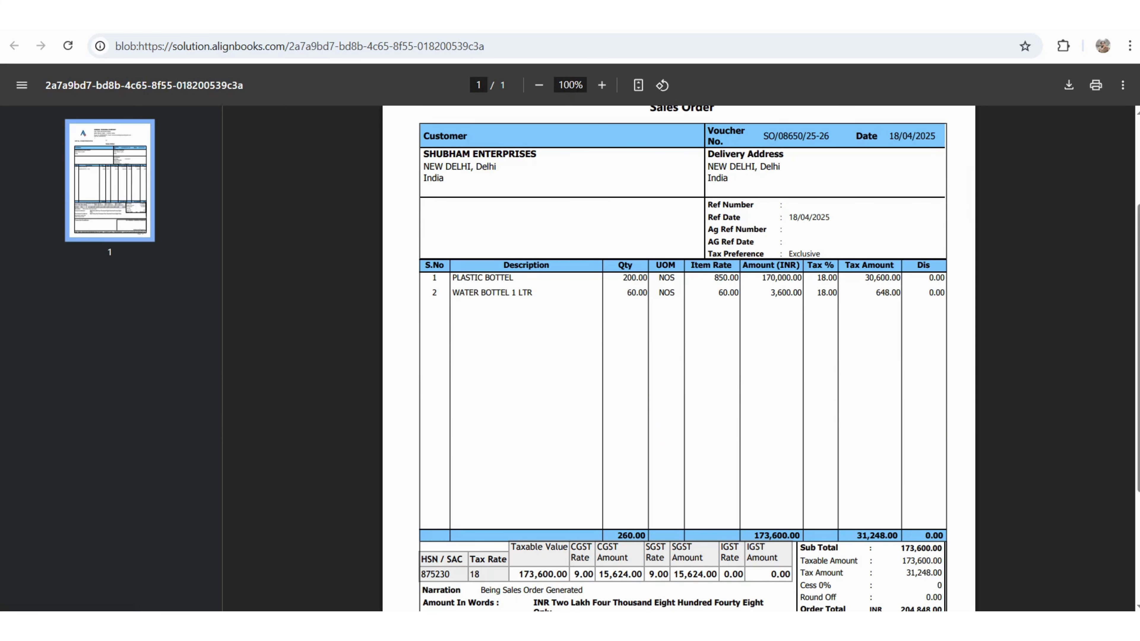
scroll(679, 359, "down", 4)
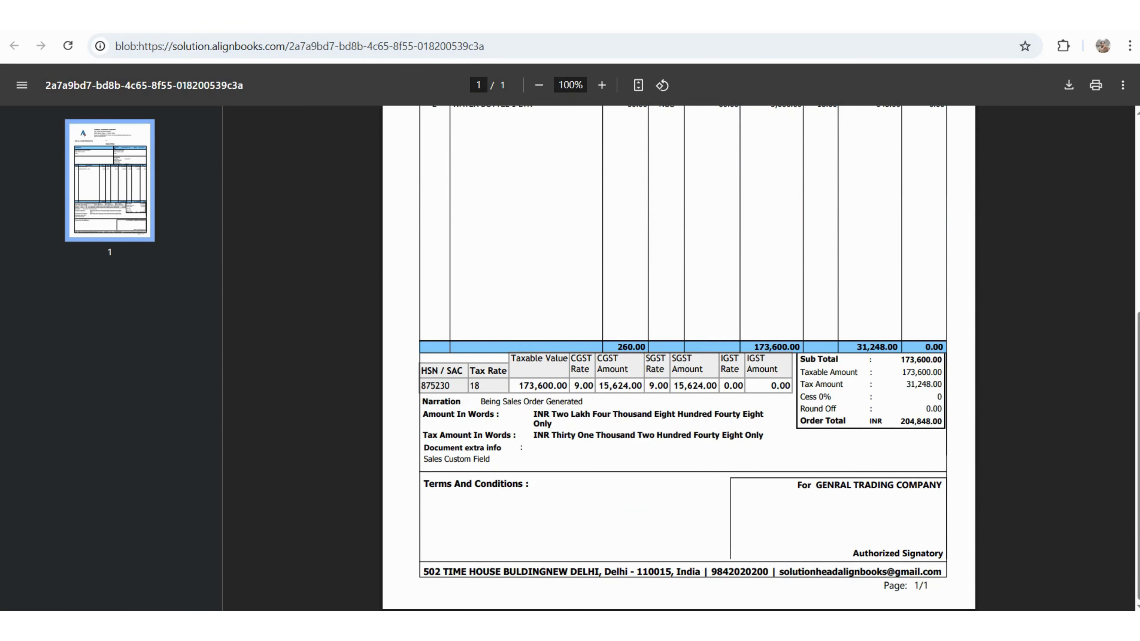
key("ctrl+w")
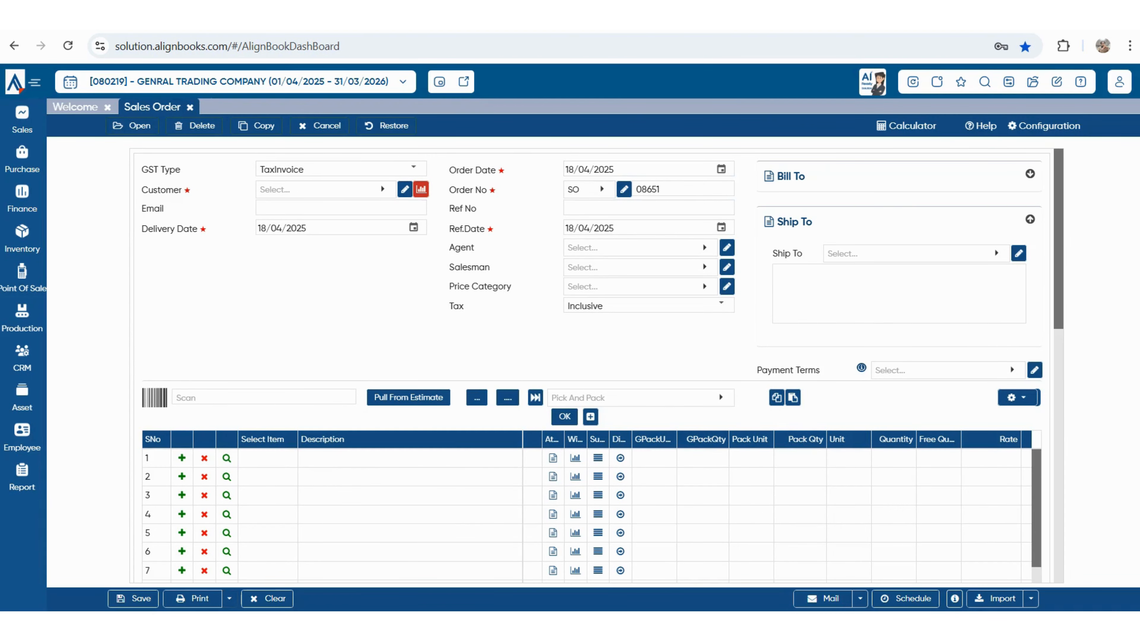
- Step through the print configuration's footer remark, terms and conditions, and bank name fields
left_click(229, 598)
left_click(217, 577)
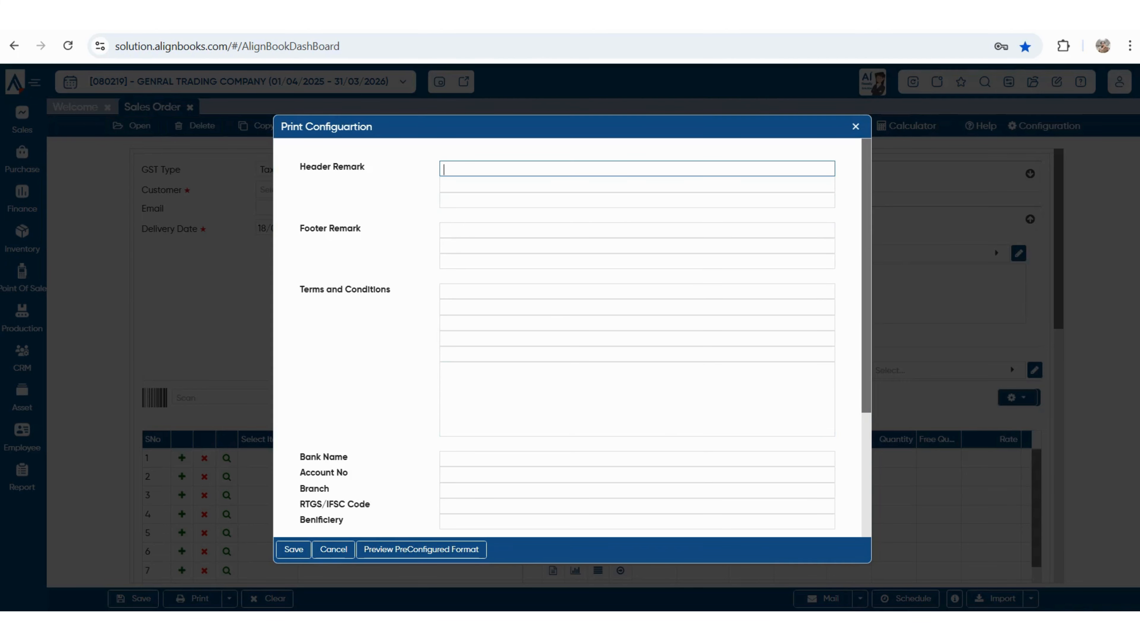
left_click(637, 231)
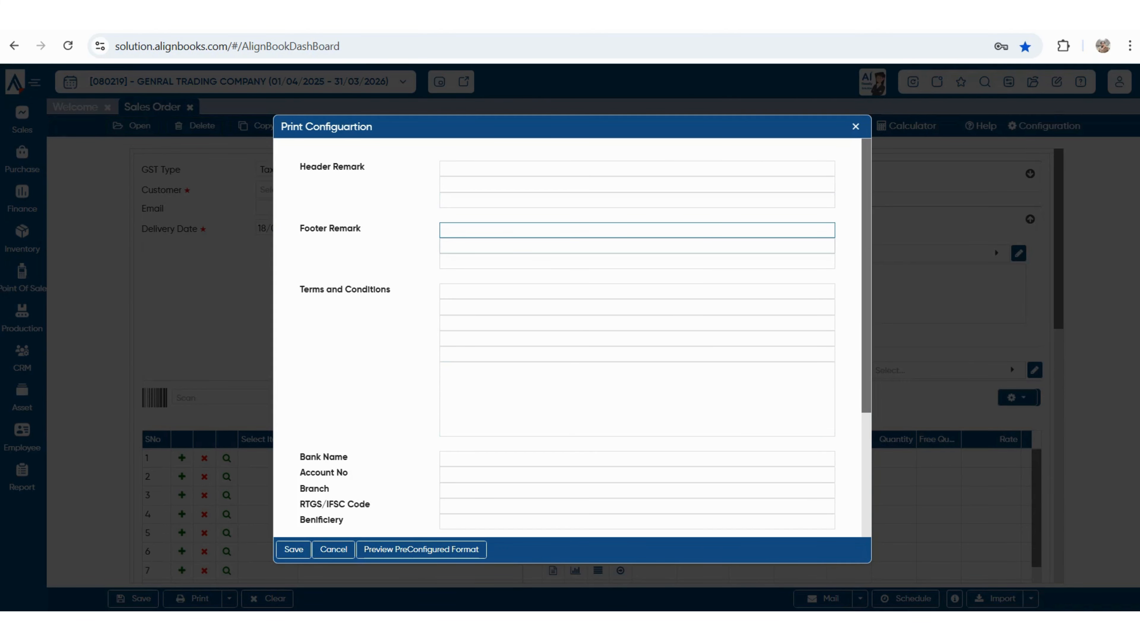
left_click(638, 307)
scroll(583, 334, "down", 3)
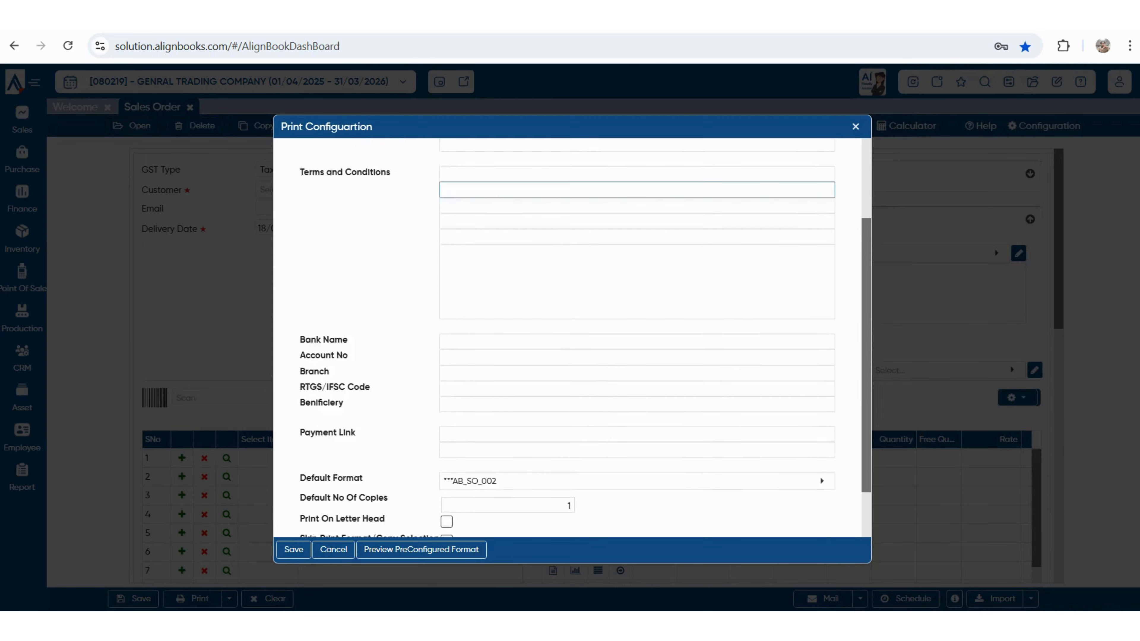
left_click(637, 309)
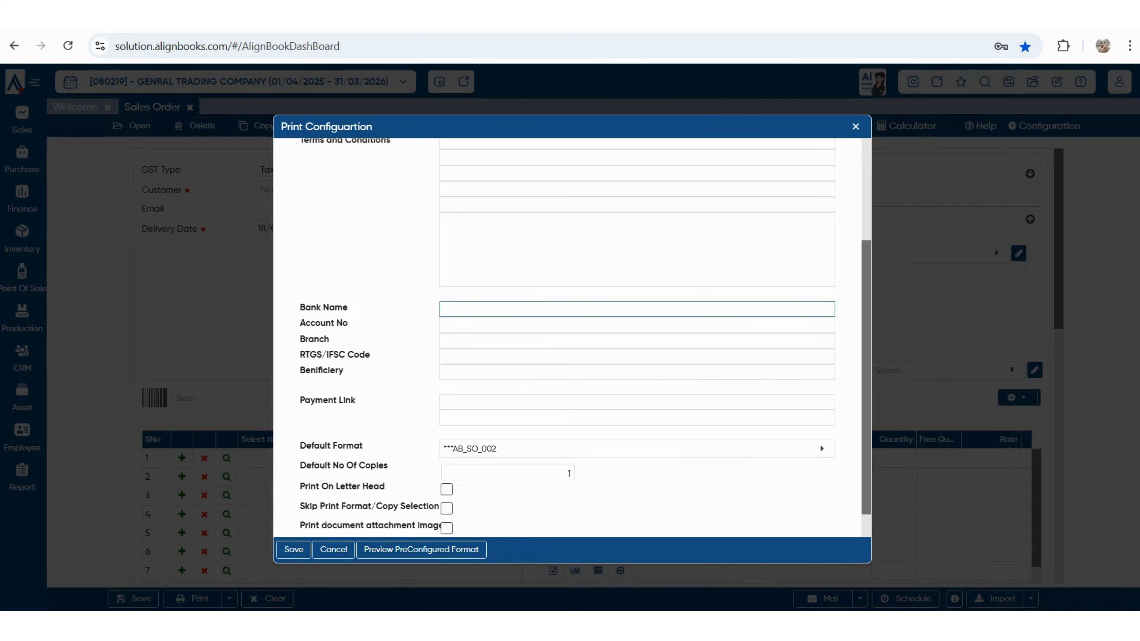
- Choose AB_PI_001 as the default print format and save the print configuration
left_click(637, 448)
scroll(637, 292, "down", 3)
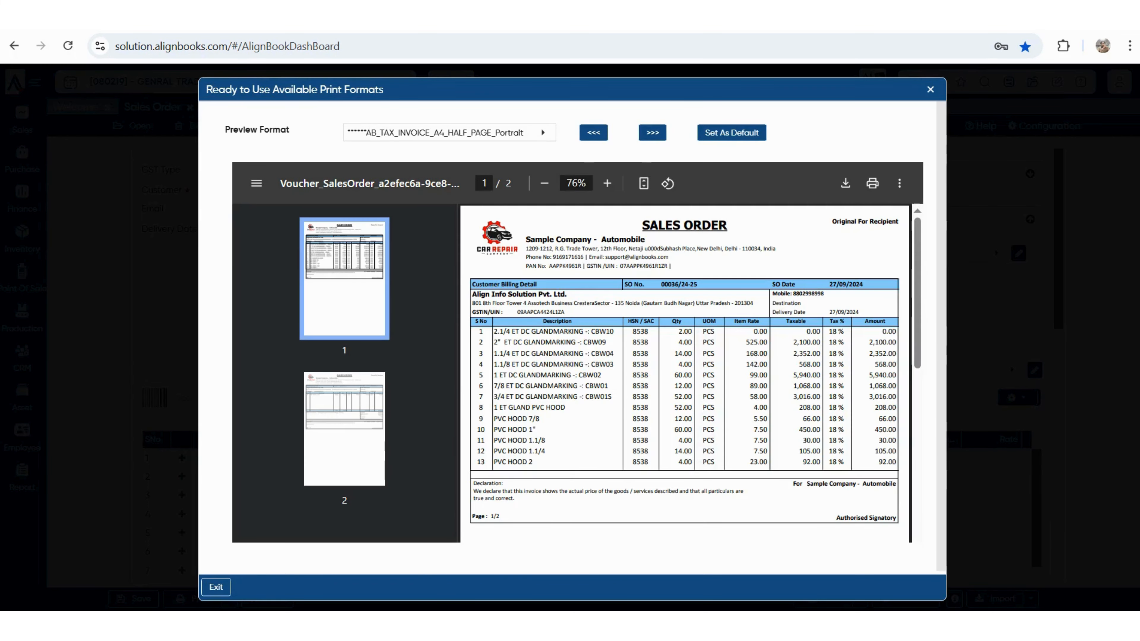
left_click(651, 133)
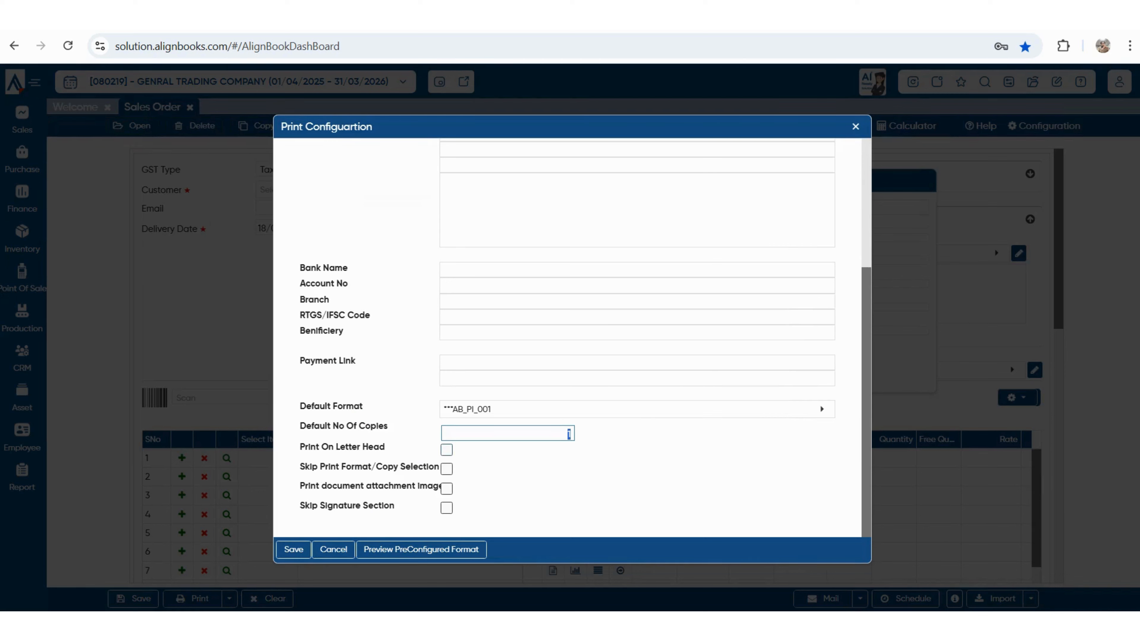
left_click_drag(300, 467, 448, 485)
left_click(449, 486)
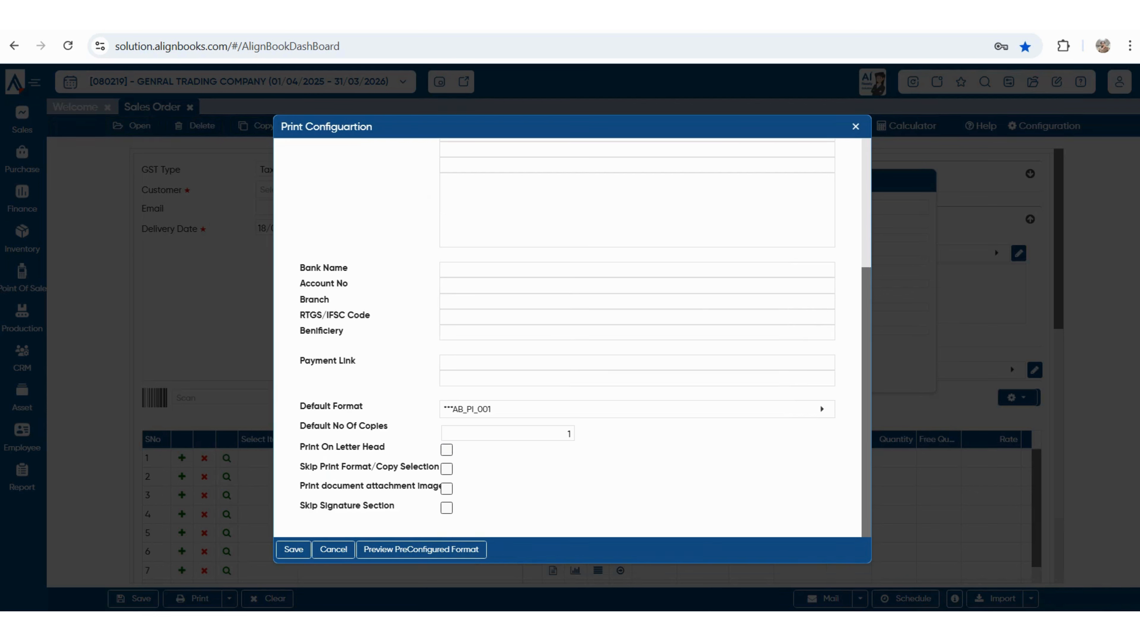
left_click_drag(317, 505, 394, 505)
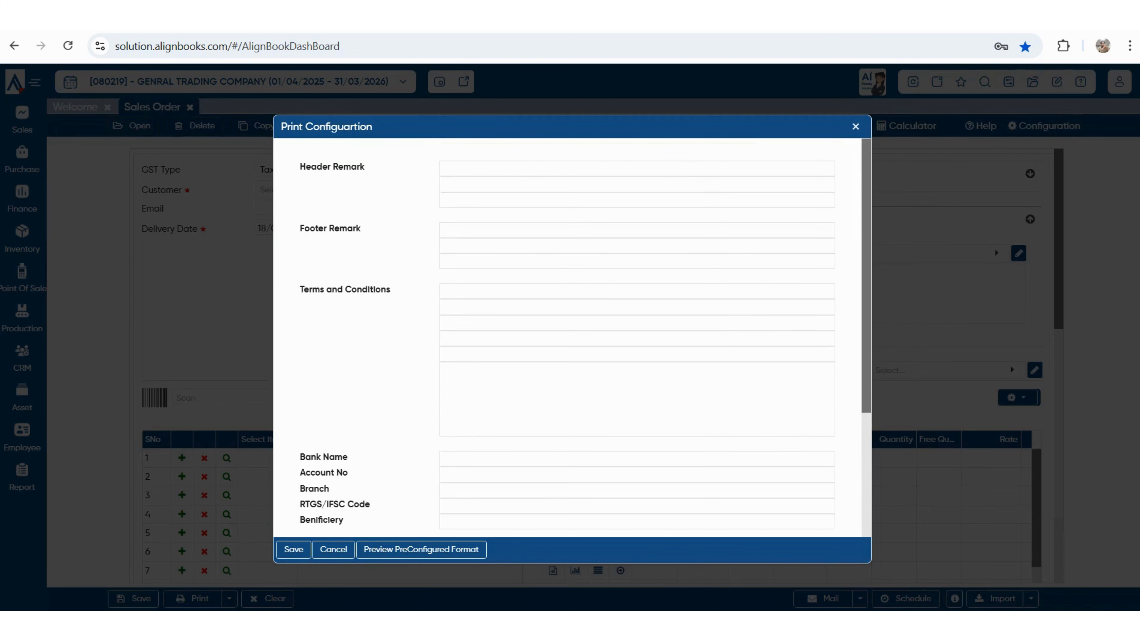
scroll(638, 409, "down", 4)
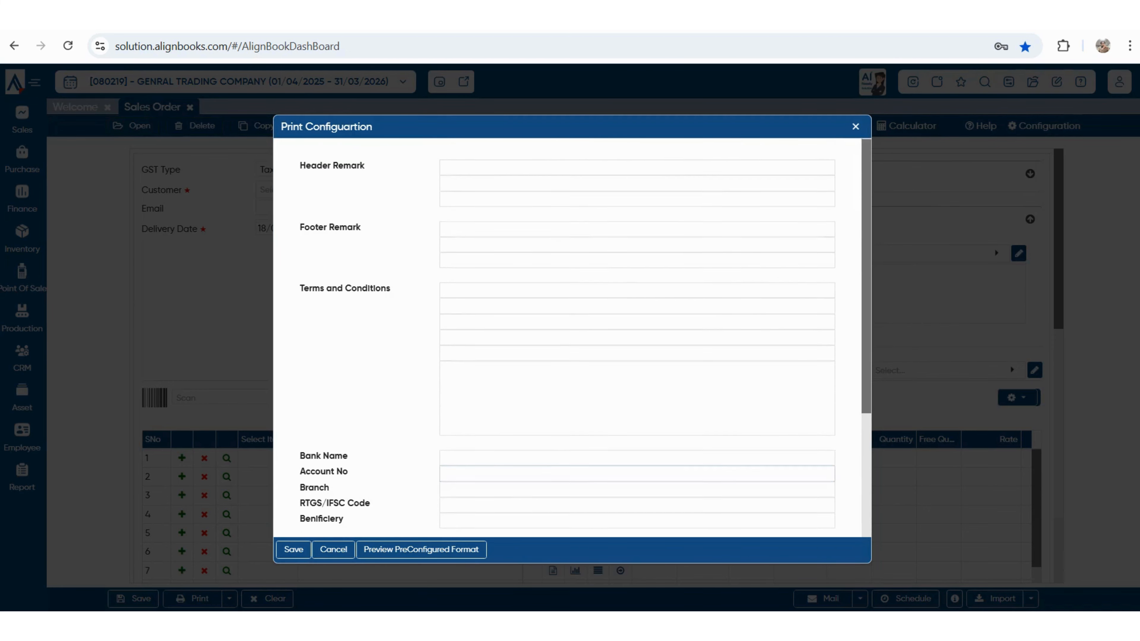
left_click(294, 549)
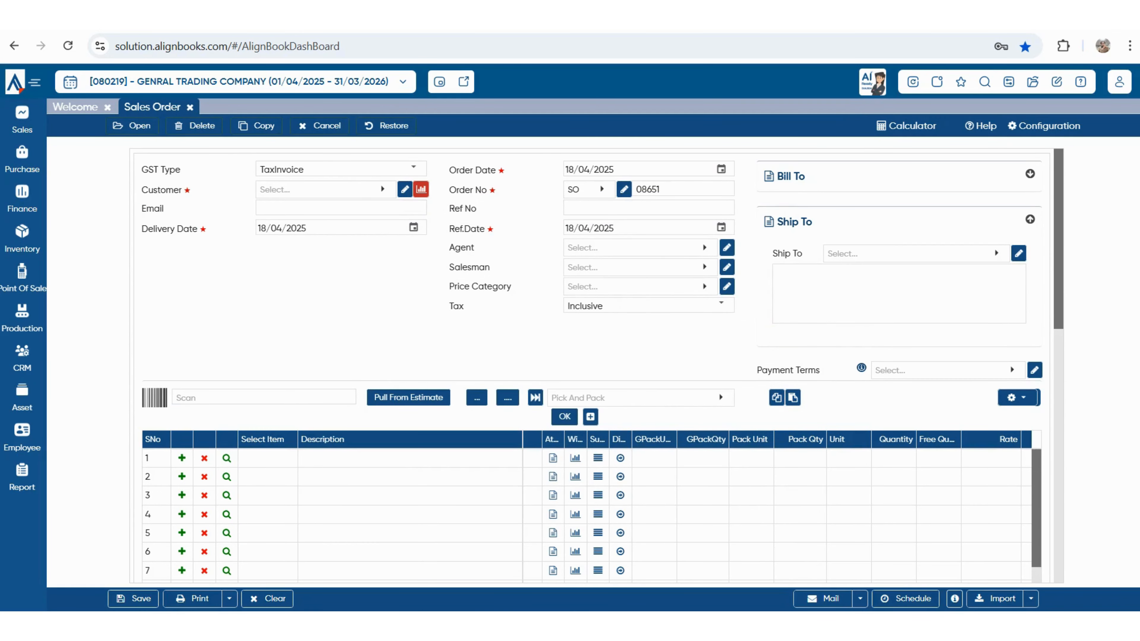
left_click(132, 126)
- Discard changes, reload the SHUBHAM ENTERPRISES order, and open the Order v/s Invoice v/s Receipt report
left_click(532, 361)
double_click(413, 255)
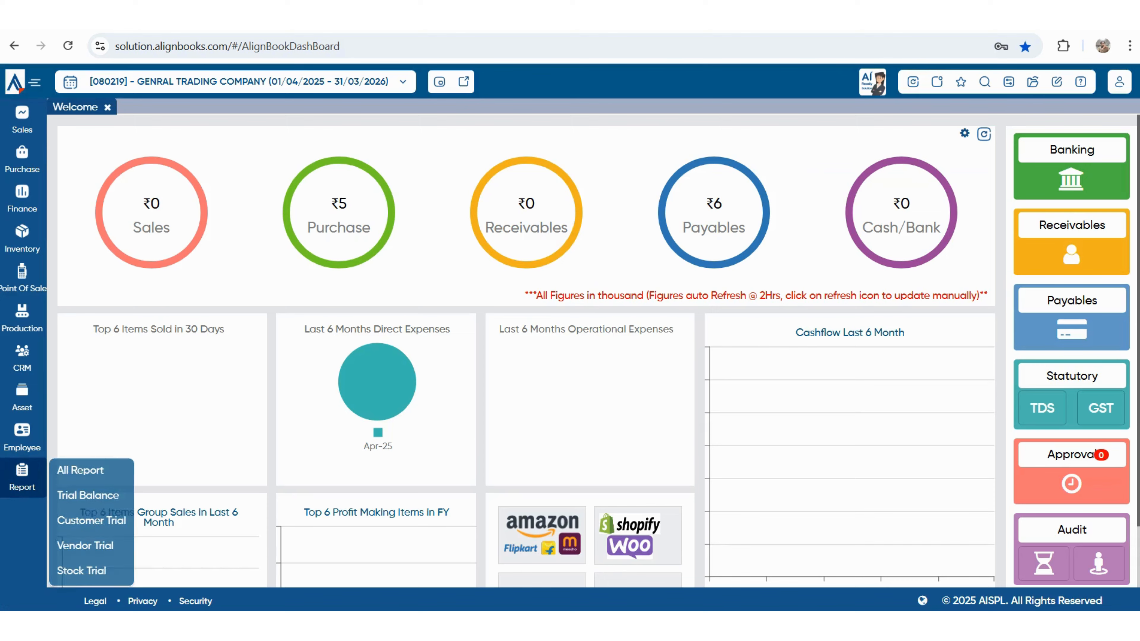
left_click(80, 471)
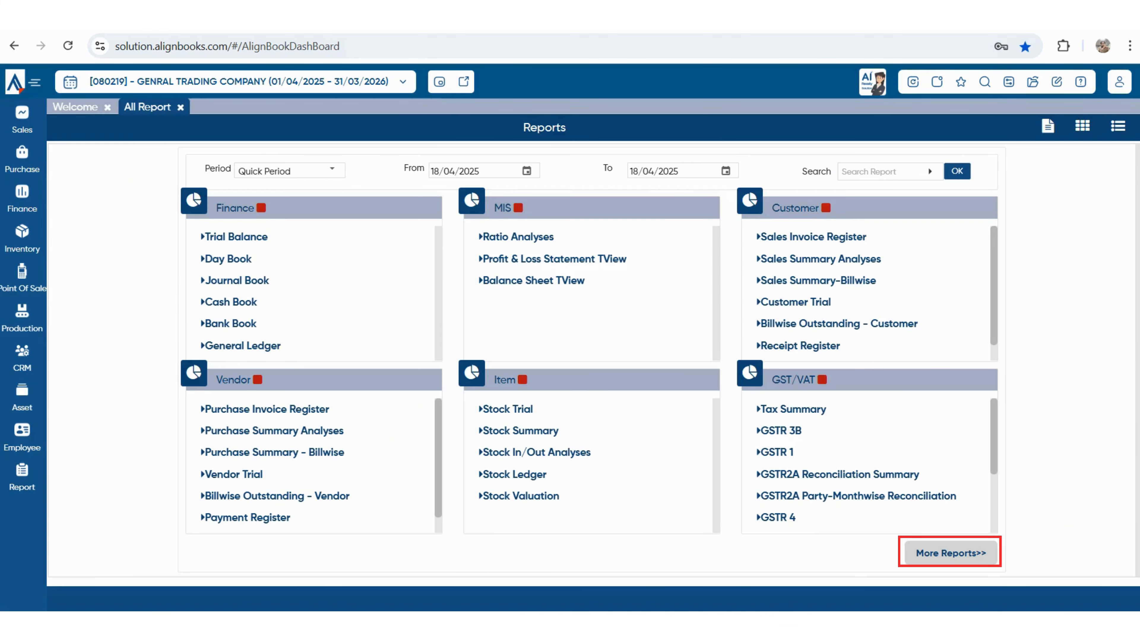
left_click(950, 553)
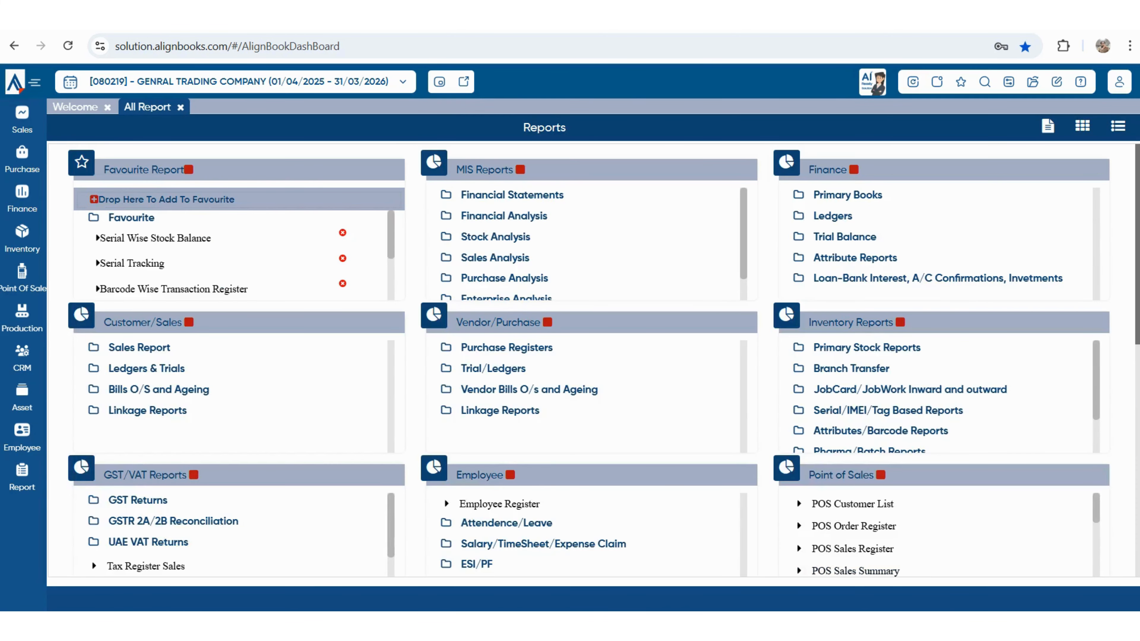
scroll(115, 336, "down", 1)
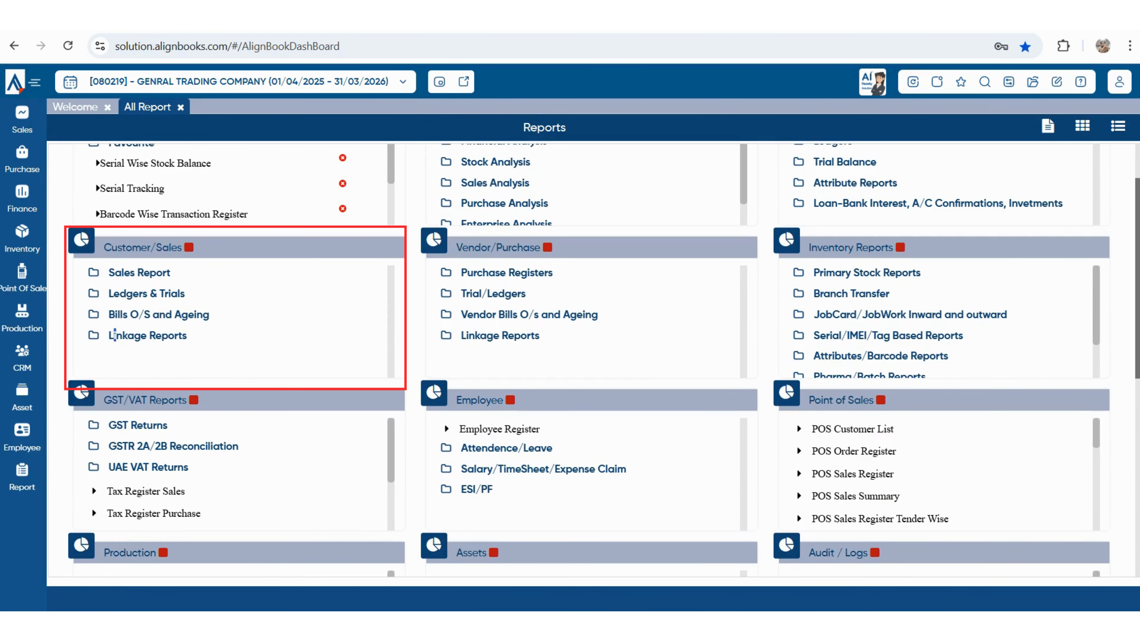
left_click(115, 335)
scroll(114, 336, "down", 5)
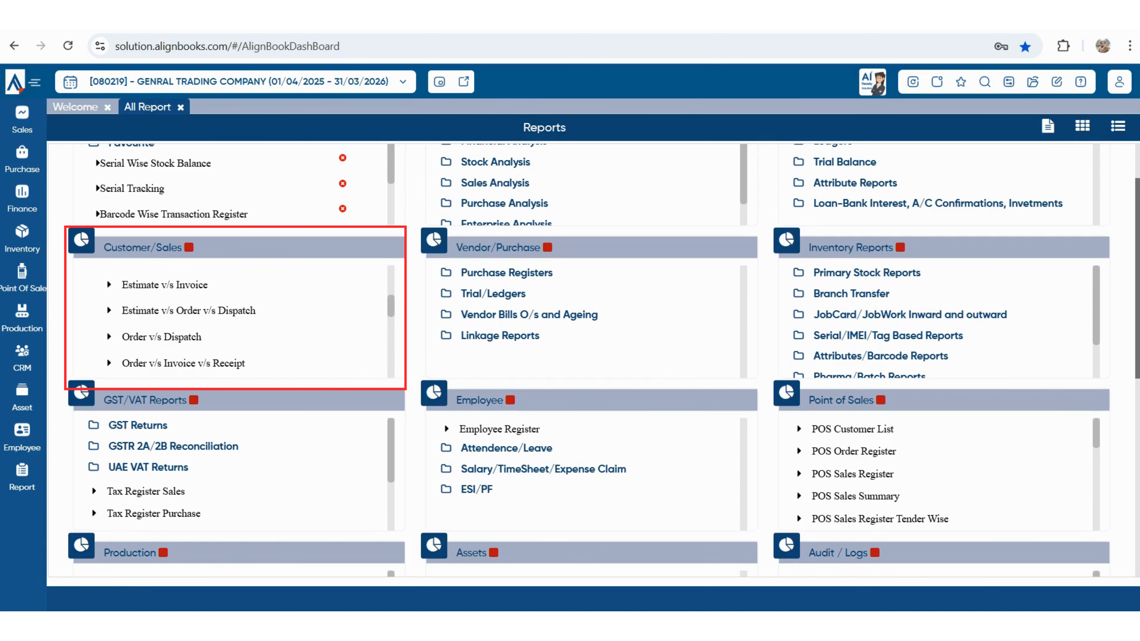
scroll(162, 323, "down", 3)
left_click(170, 285)
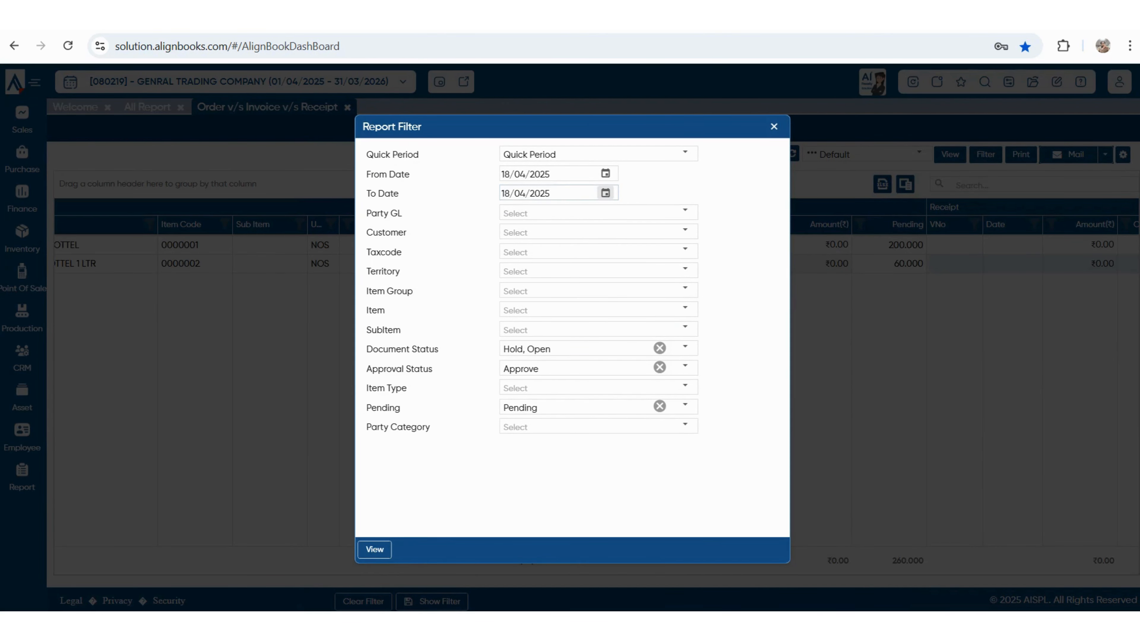
- Keep the Pending filter and view the report for 18/04/2025
left_click(685, 406)
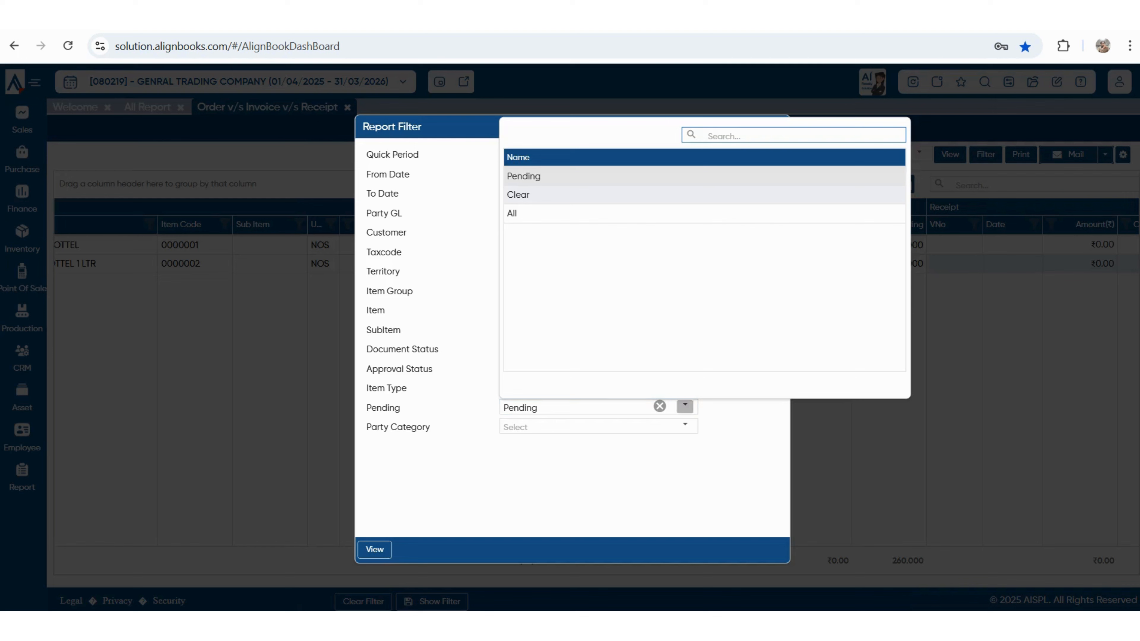
left_click(684, 405)
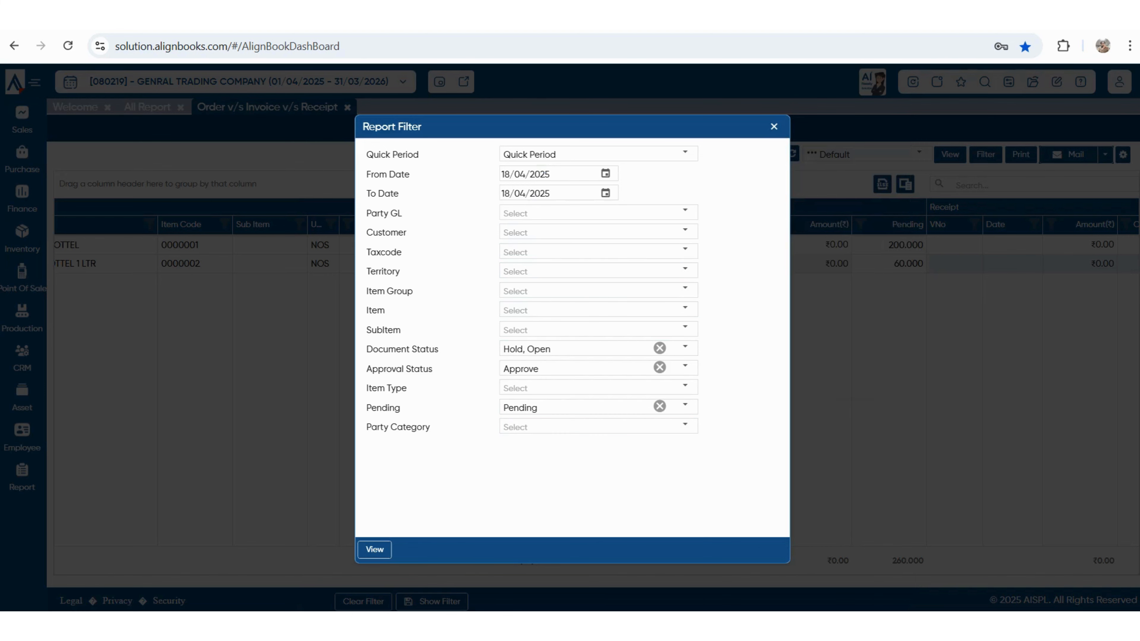
left_click(374, 549)
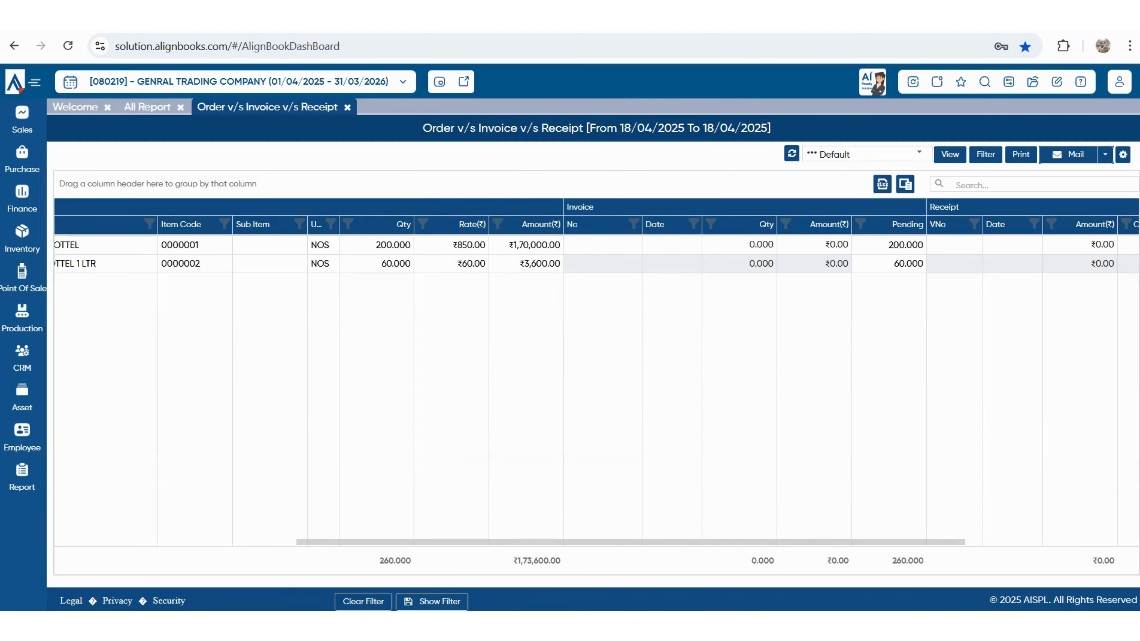
left_click(22, 119)
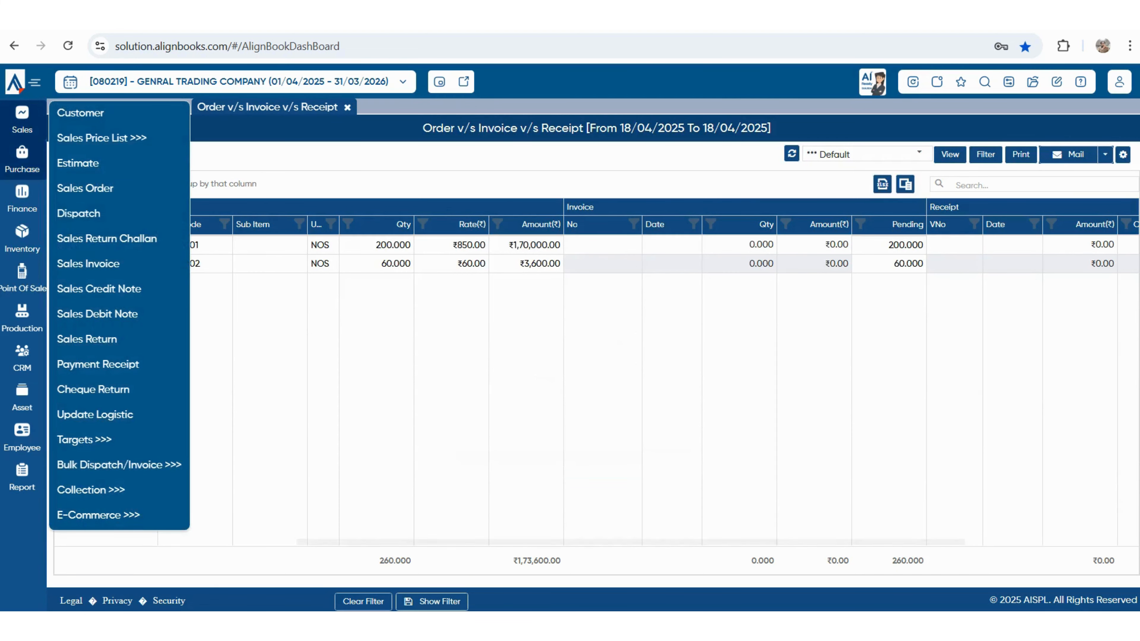
- Start a new sales invoice and save its configuration with Sales Order as parent document
left_click(88, 263)
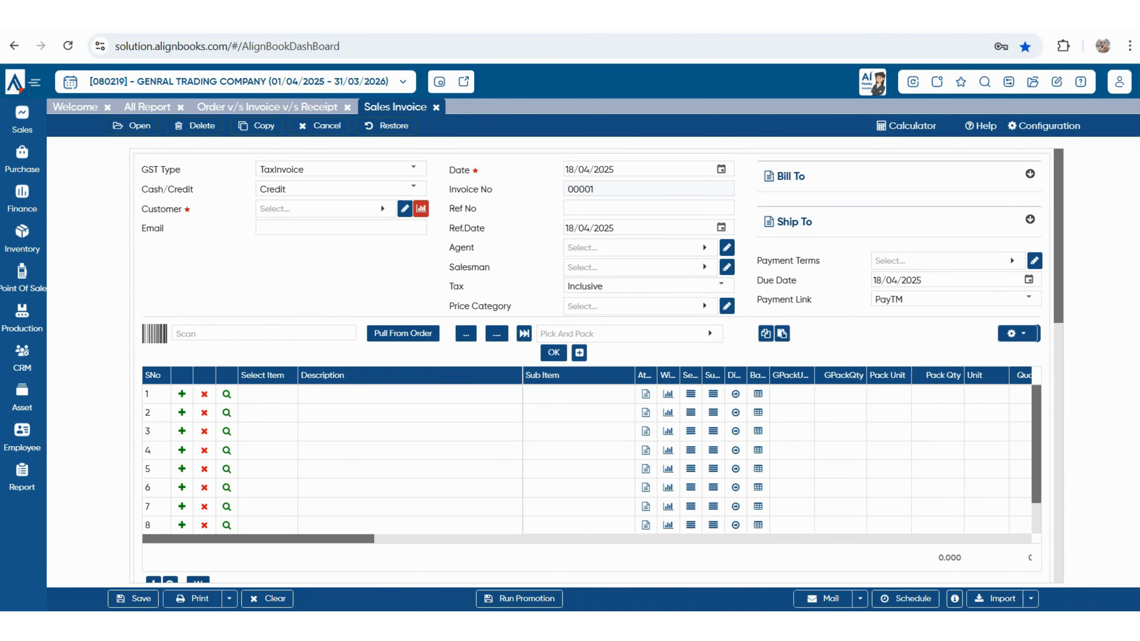
left_click(1043, 126)
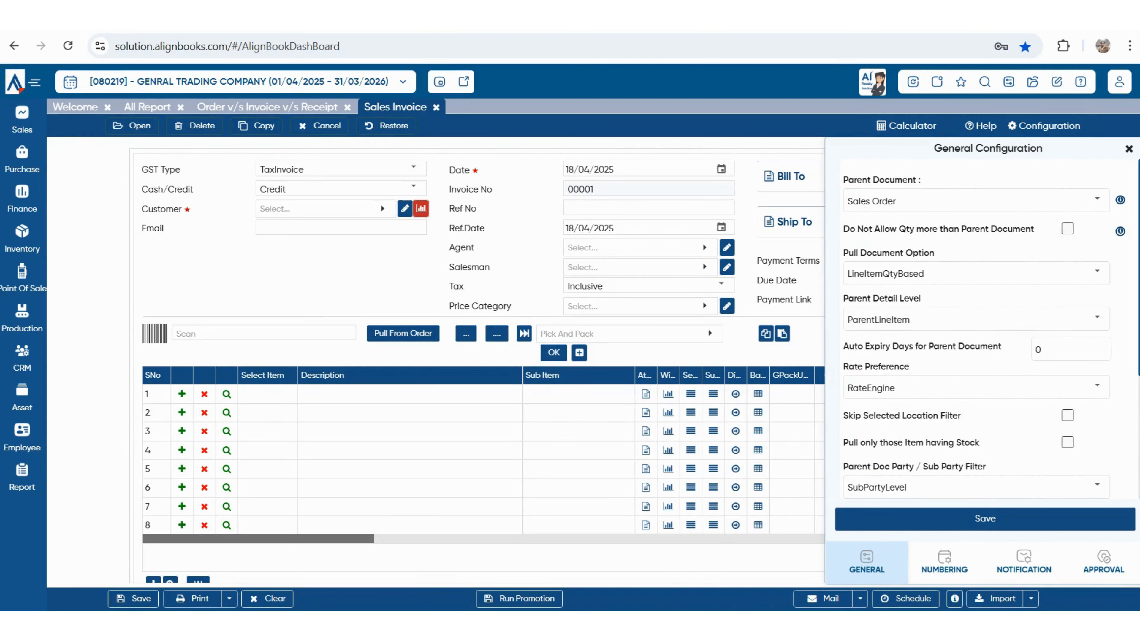
left_click(1096, 199)
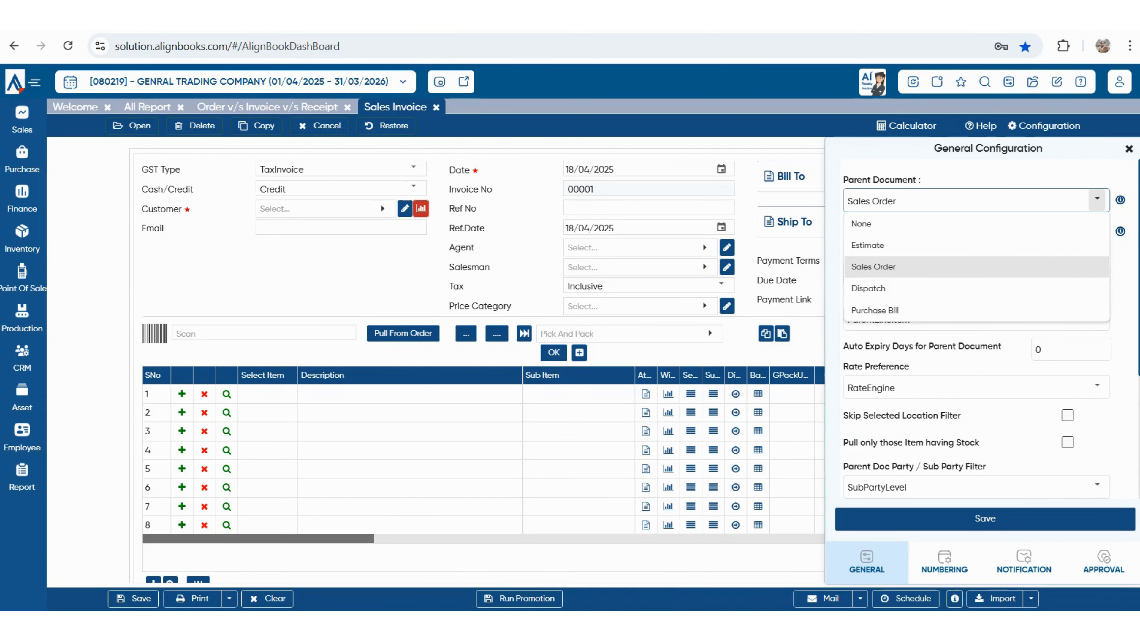
left_click(873, 266)
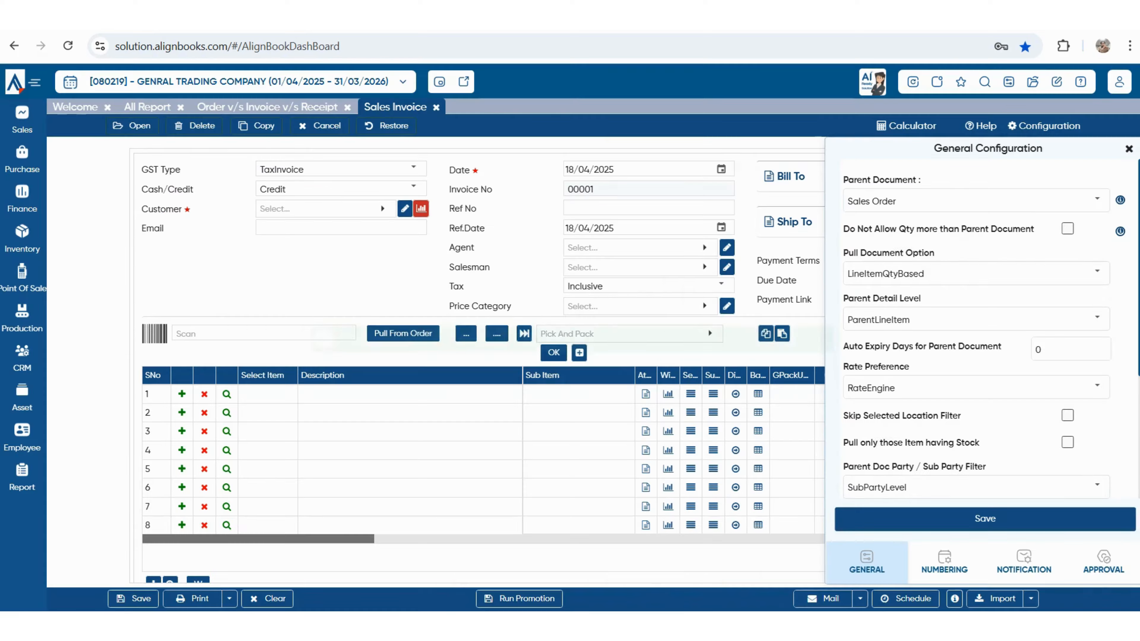
left_click(985, 518)
- Pull PLASTIC BOTTEL 200 and WATER BOTTEL 1 LTR 60 from SHUBHAM ENTERPRISES's order
left_click(321, 208)
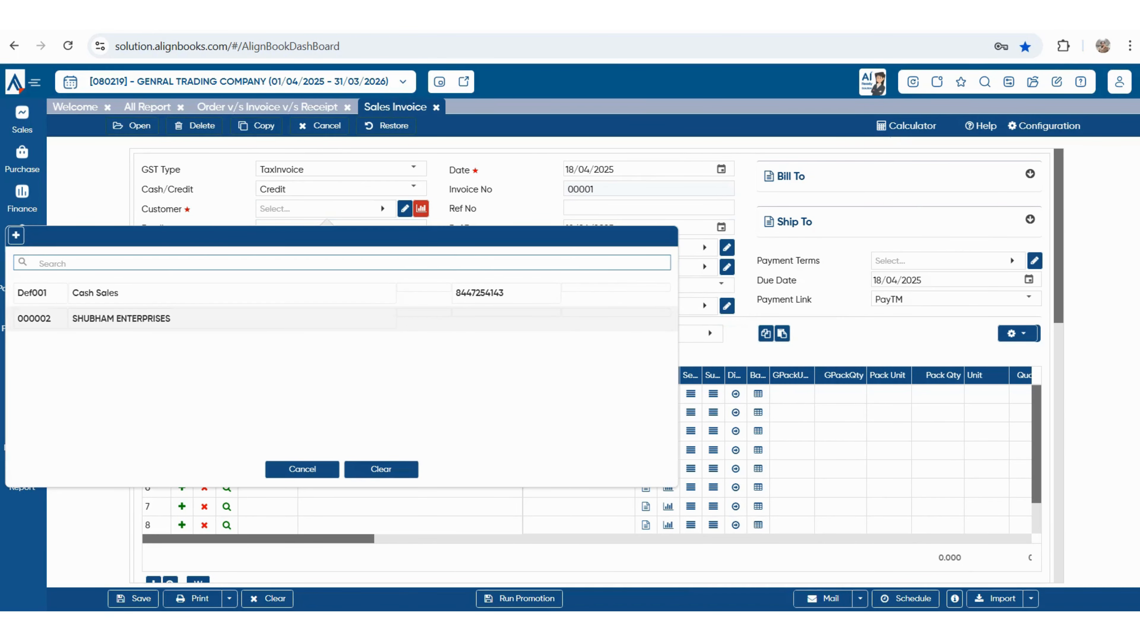
left_click(121, 318)
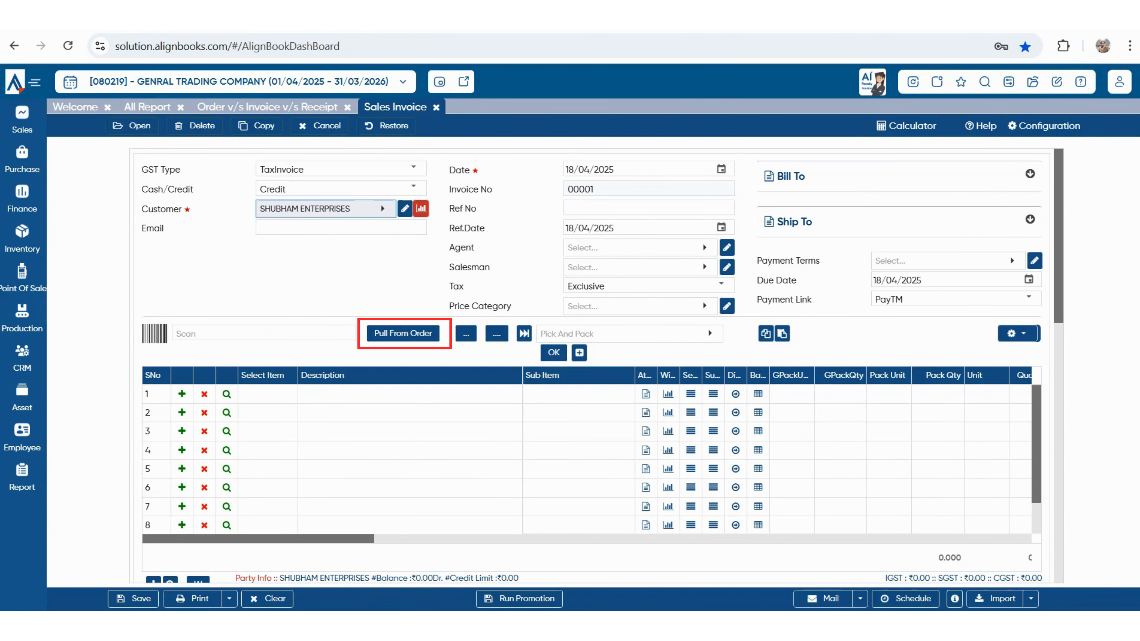
left_click(403, 333)
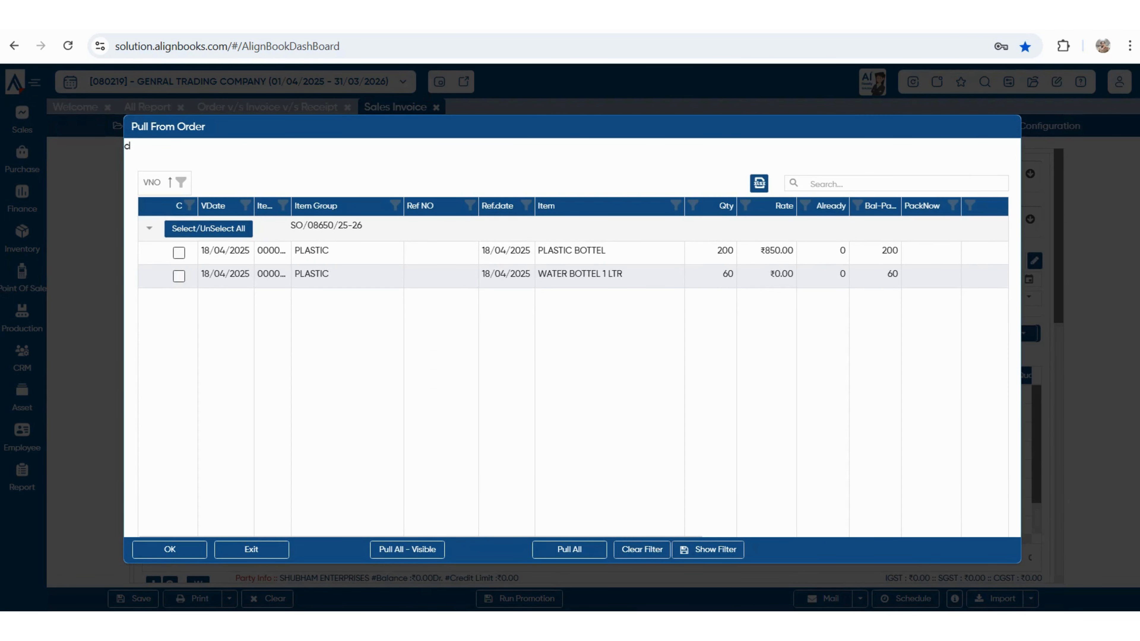
left_click(178, 253)
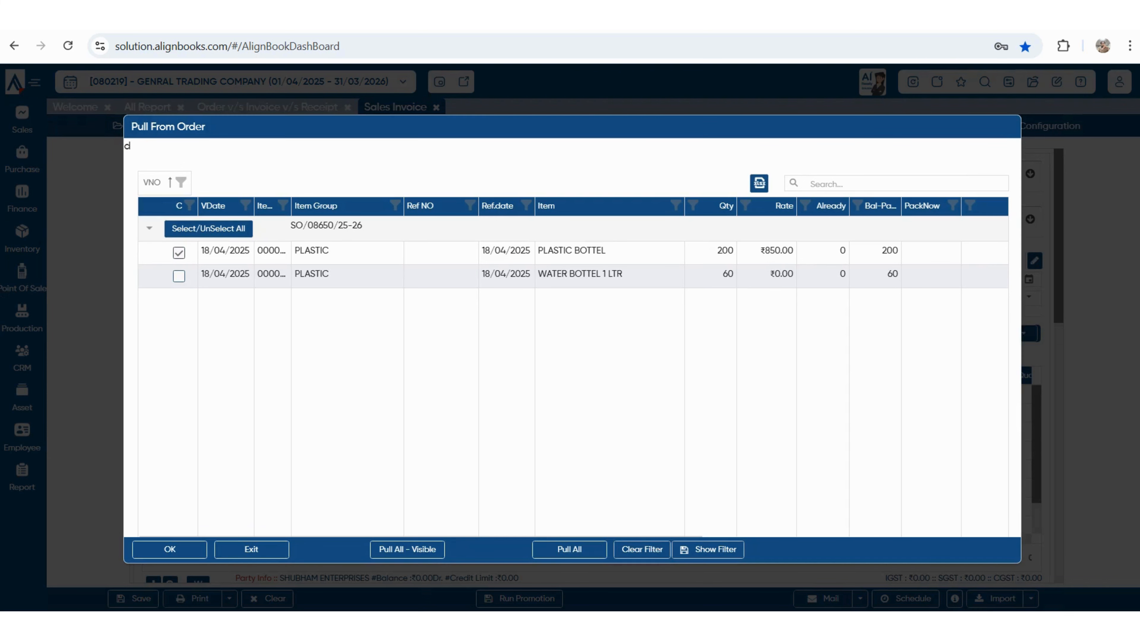
left_click(178, 276)
left_click(889, 250)
key("Return")
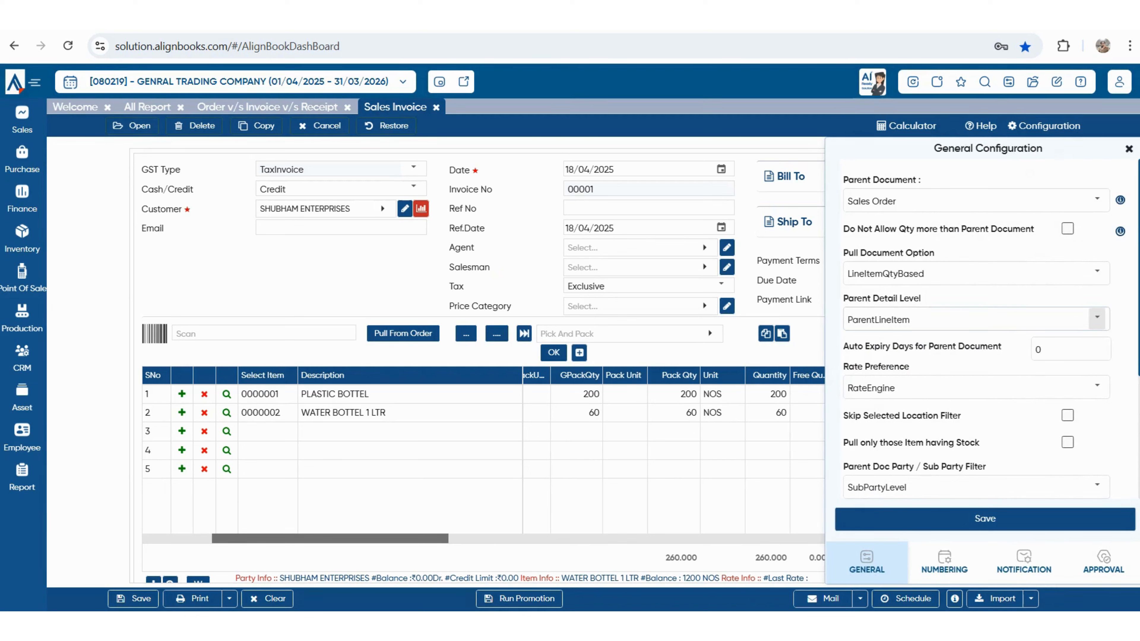
- Keep ParentLineItem detail level, set Rate Preference to ParentDocument, and save the configuration
left_click_drag(909, 319, 860, 319)
left_click(1096, 317)
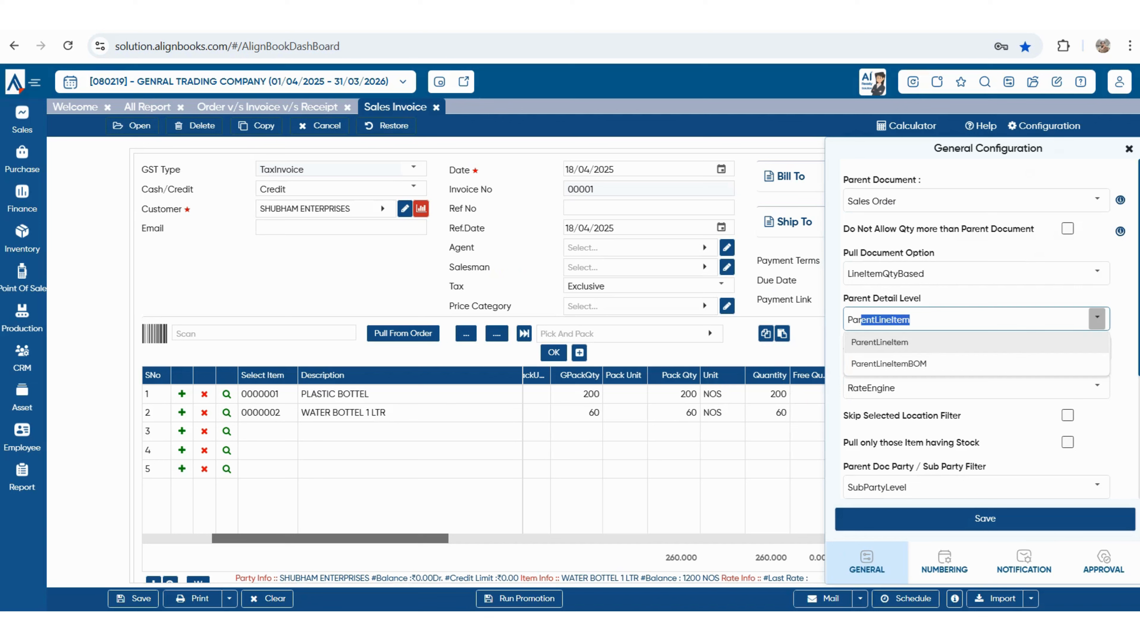
left_click(1097, 318)
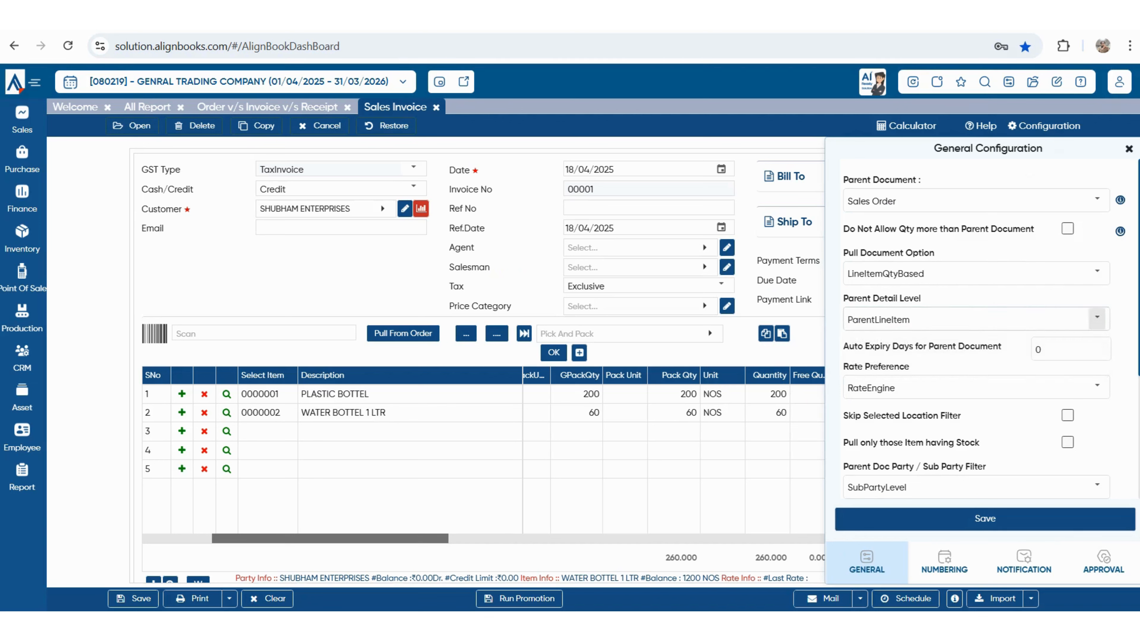
left_click(1097, 387)
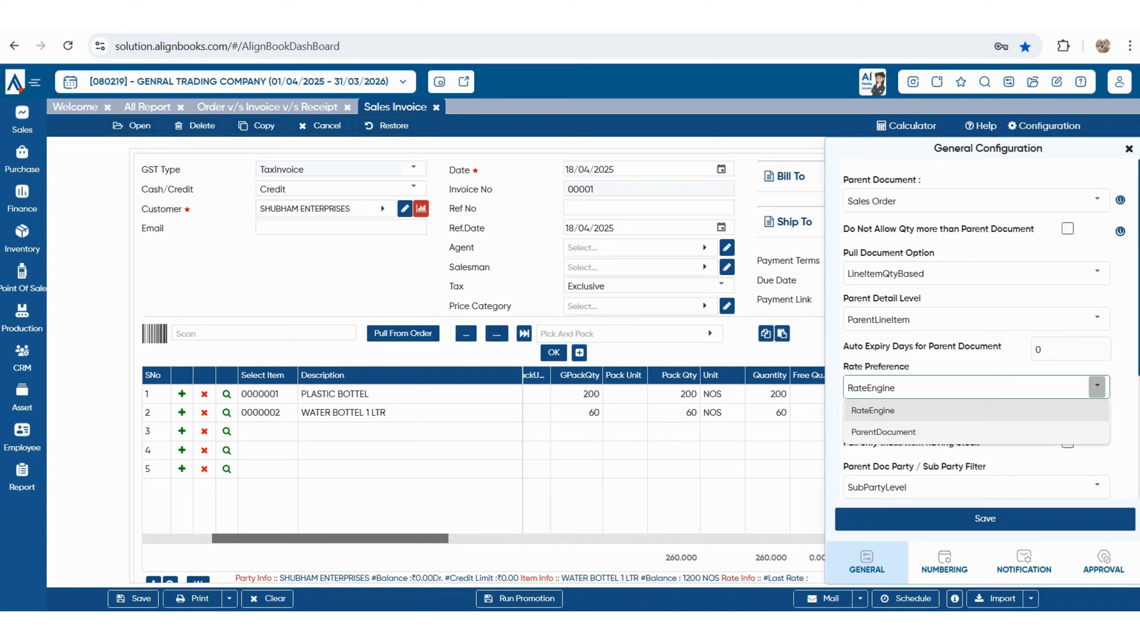
left_click(883, 432)
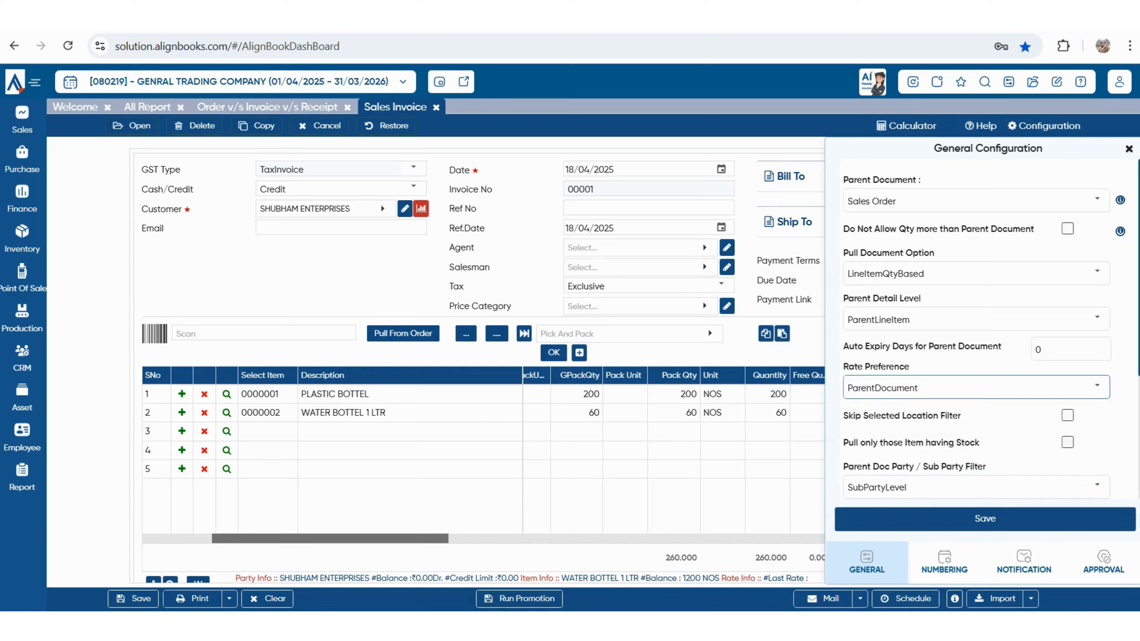
left_click(985, 519)
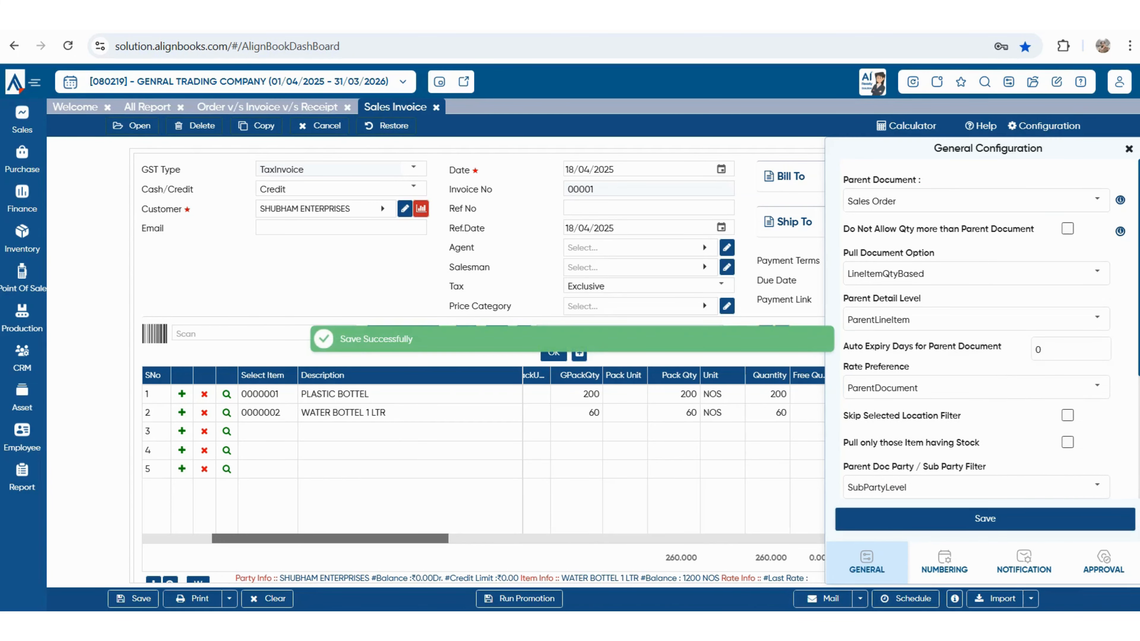
- Start a fresh invoice for SHUBHAM ENTERPRISES and pull both order lines, totalling ₹1,73,600
left_click(436, 107)
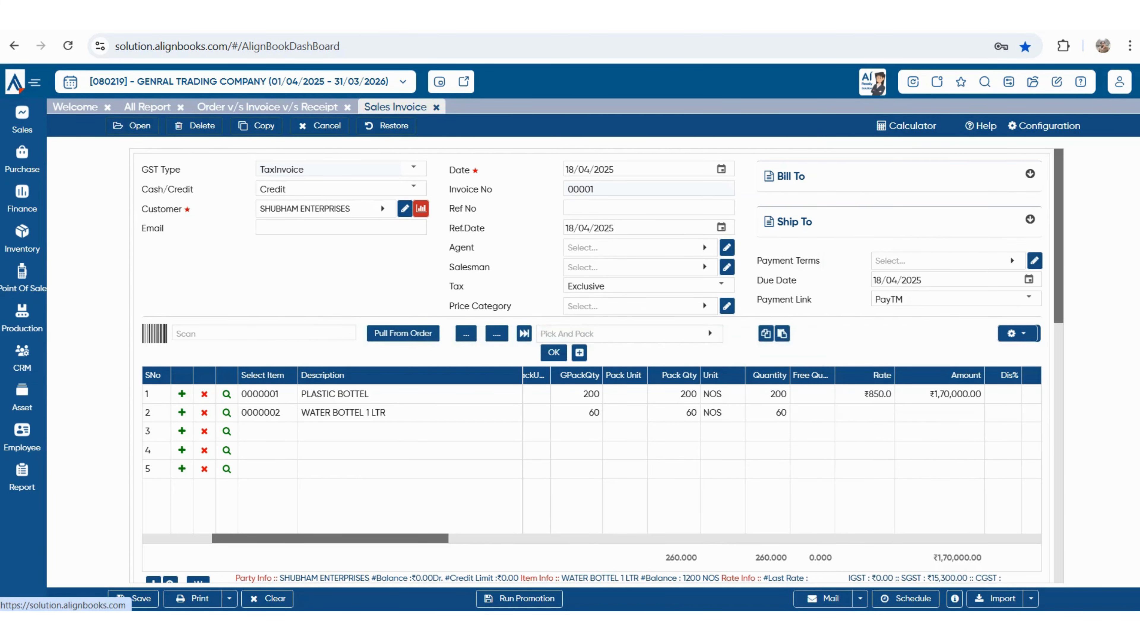
mouse_move(22, 119)
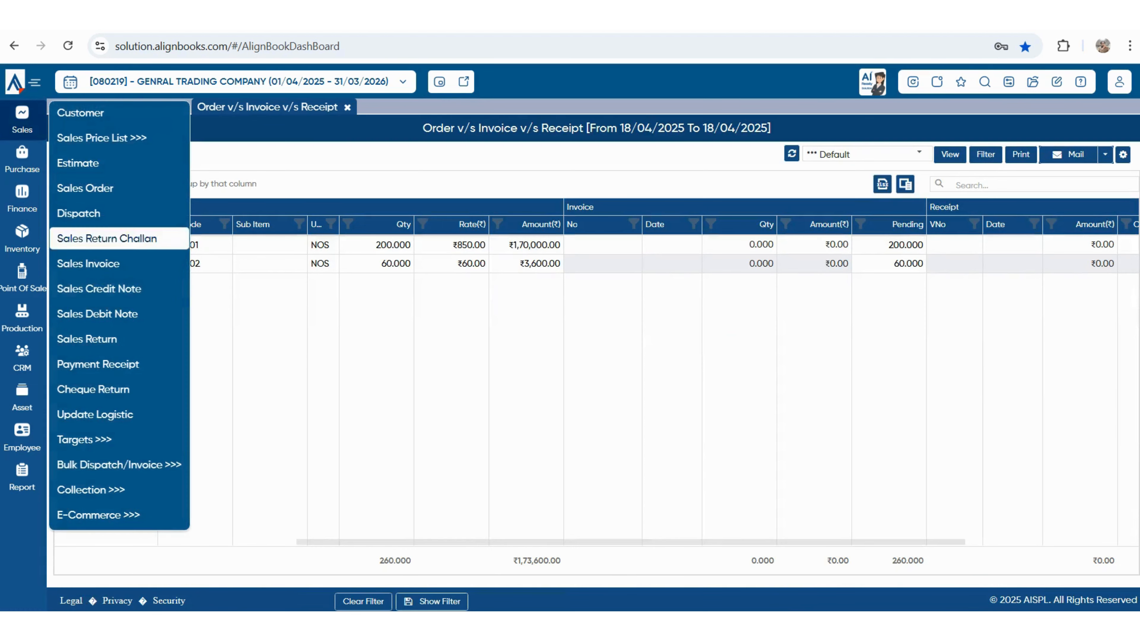
left_click(88, 263)
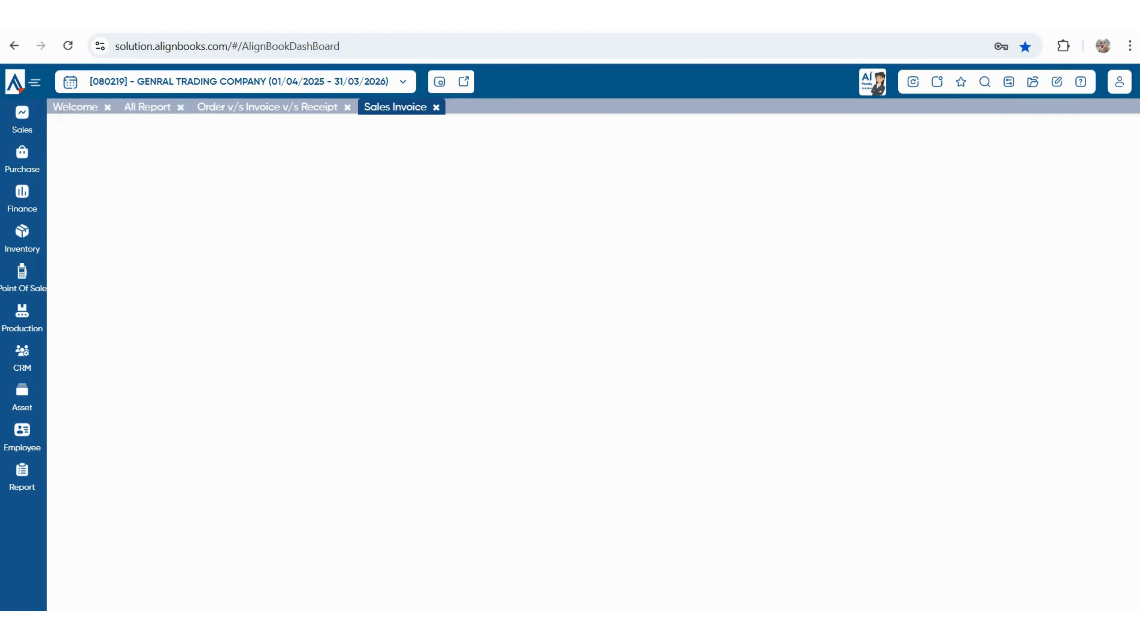
key("Return")
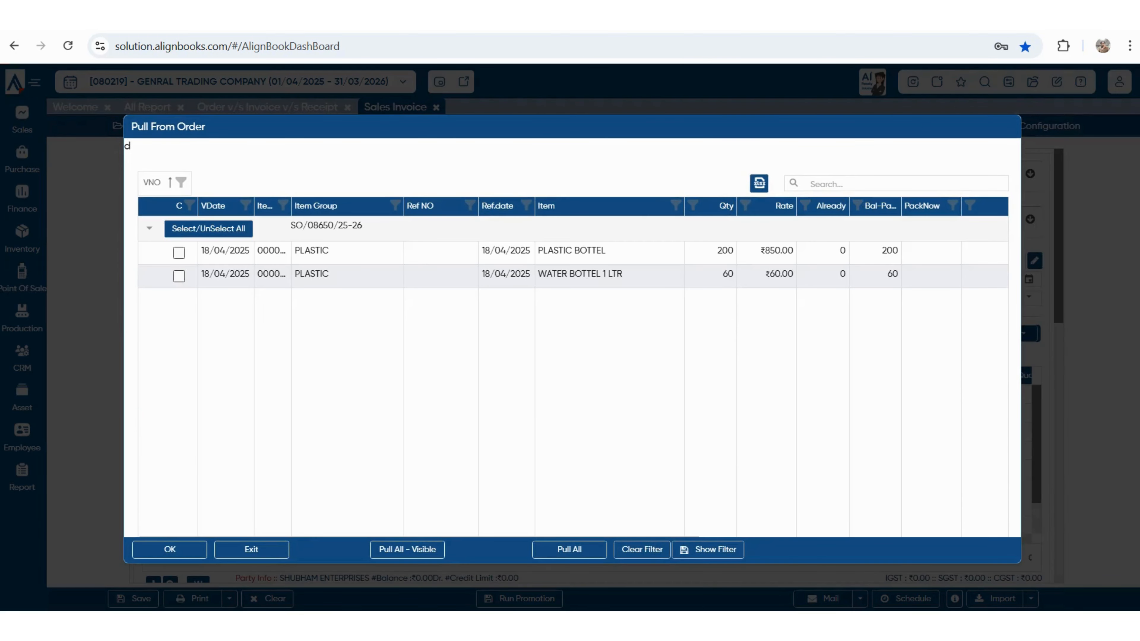
left_click(569, 549)
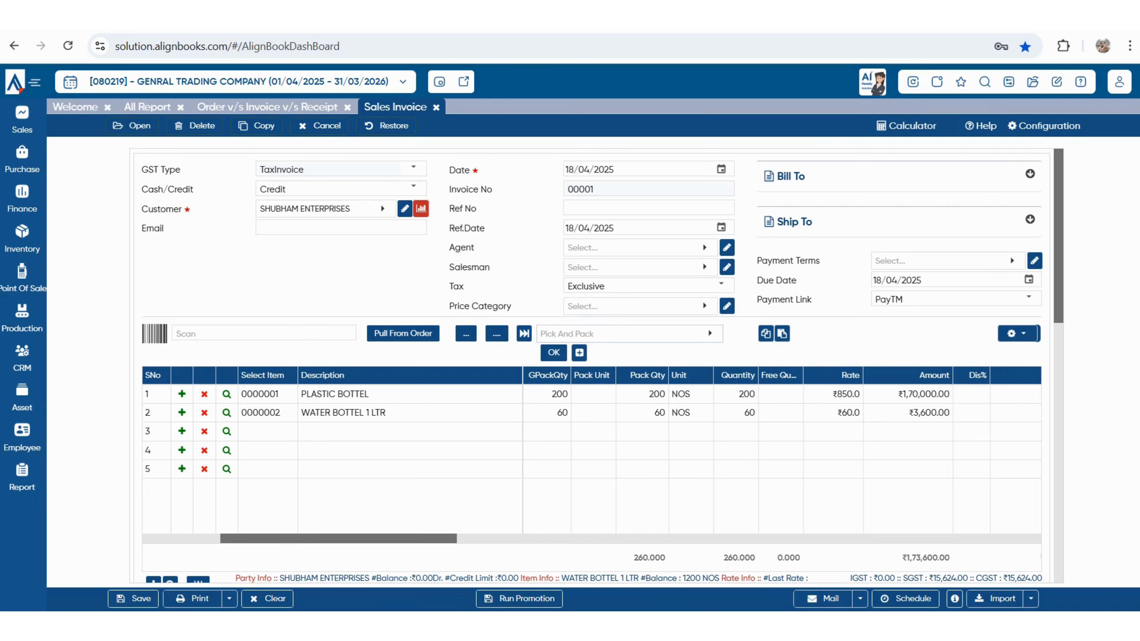
- Set the invoice's payment terms to 30 DAYS, due 18/05/2025
left_click(942, 261)
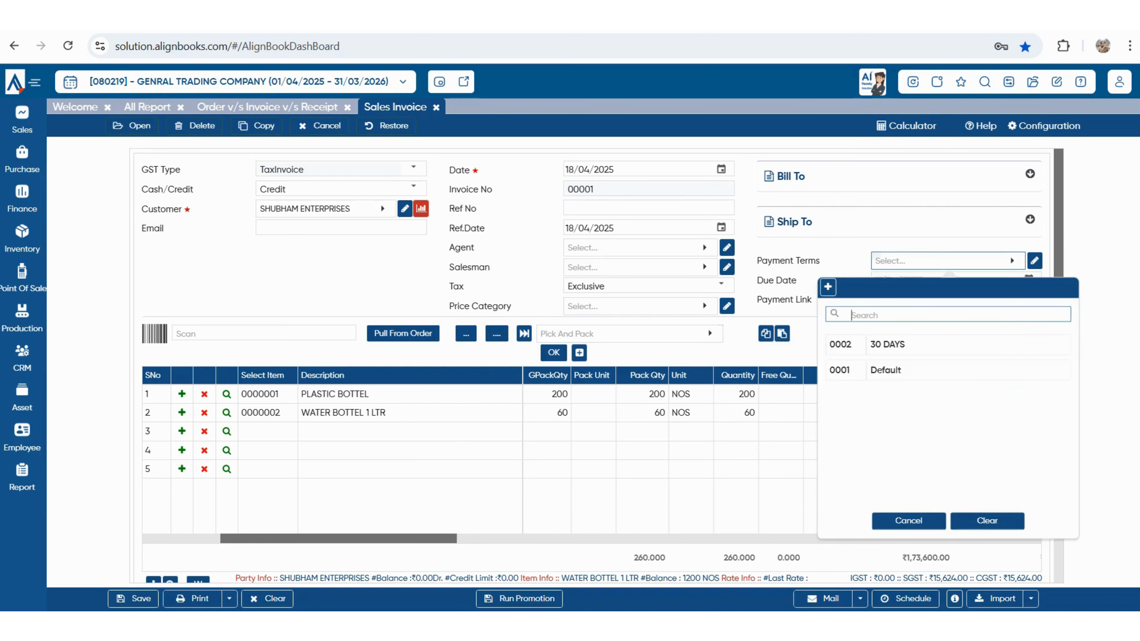
key("Return")
scroll(601, 366, "down", 3)
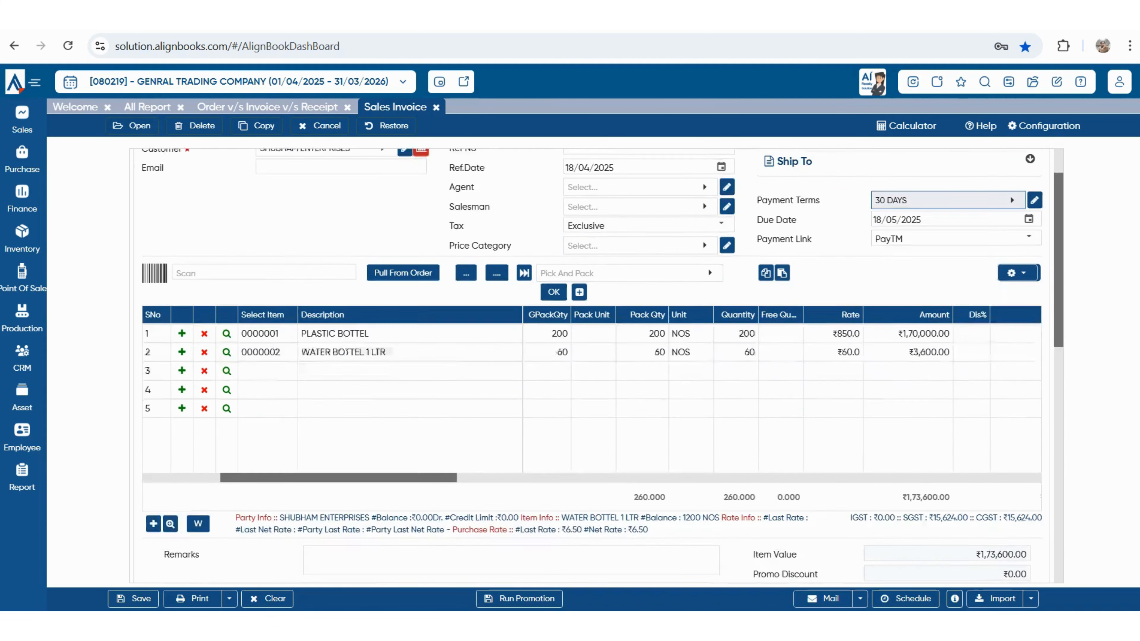
scroll(601, 366, "down", 2)
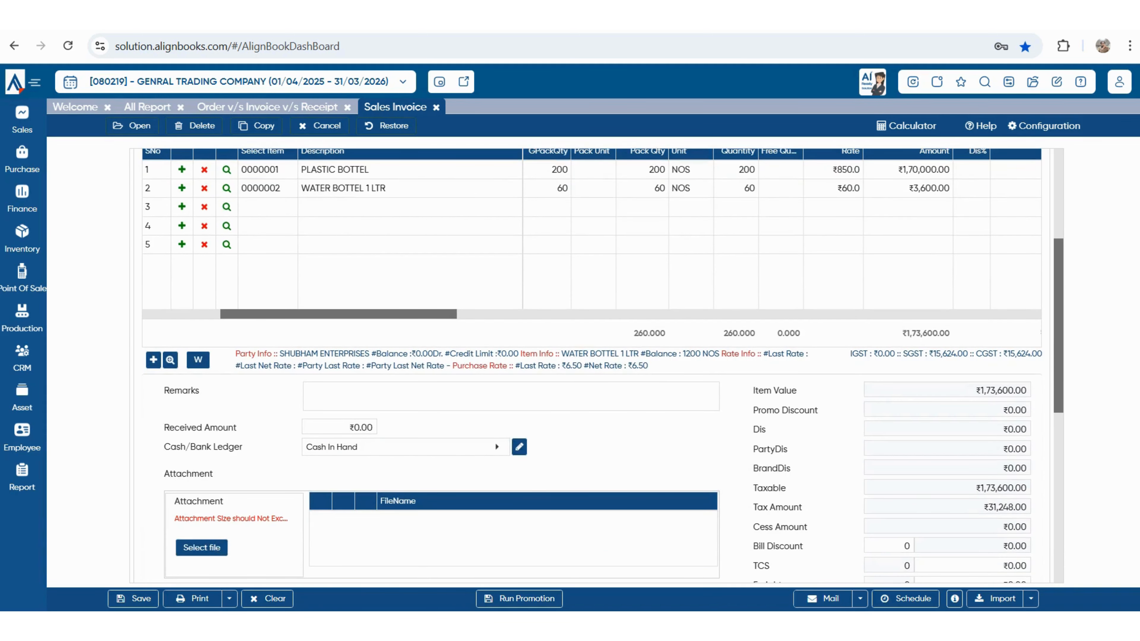
- Open the invoice's print configuration and preview the pre-configured print formats
left_click(229, 598)
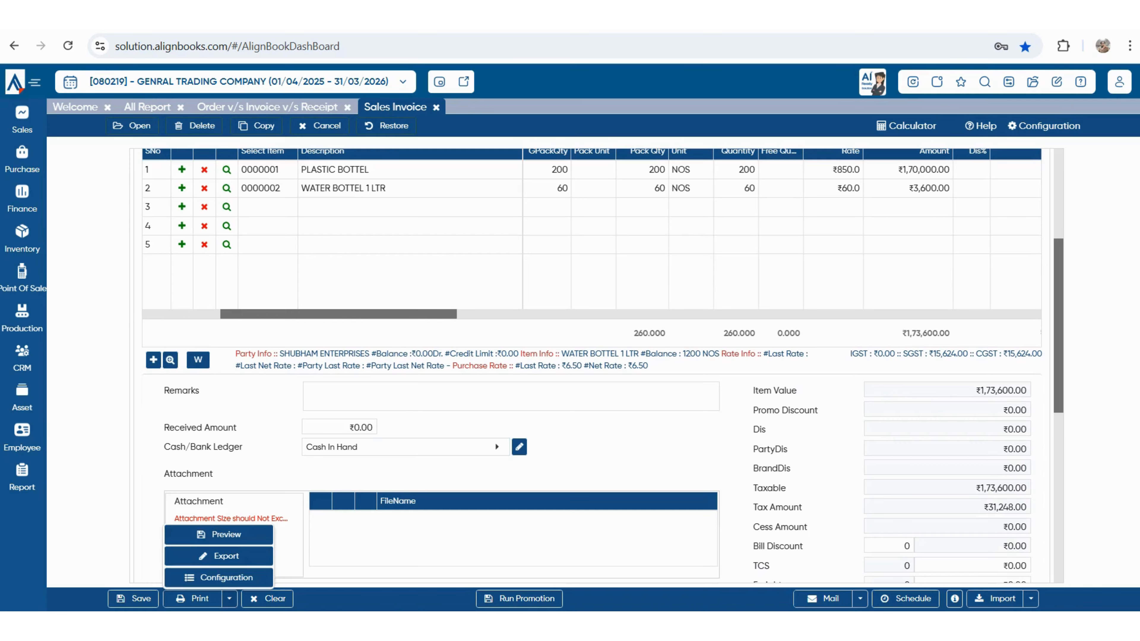
left_click(218, 577)
scroll(567, 336, "down", 4)
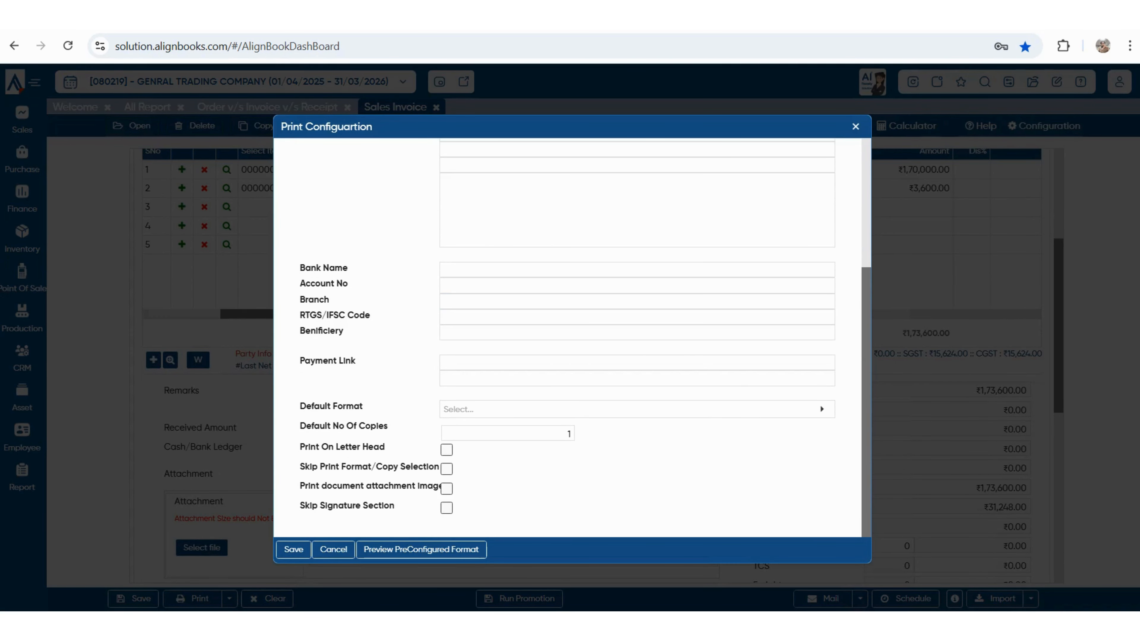
key("Escape")
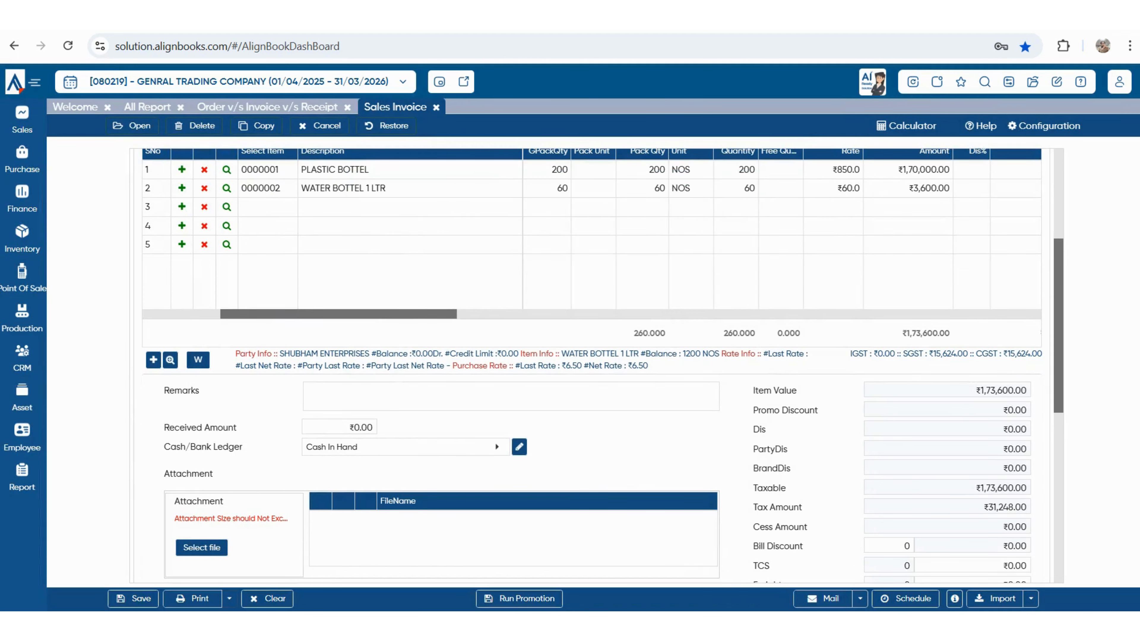
left_click(229, 598)
left_click(218, 577)
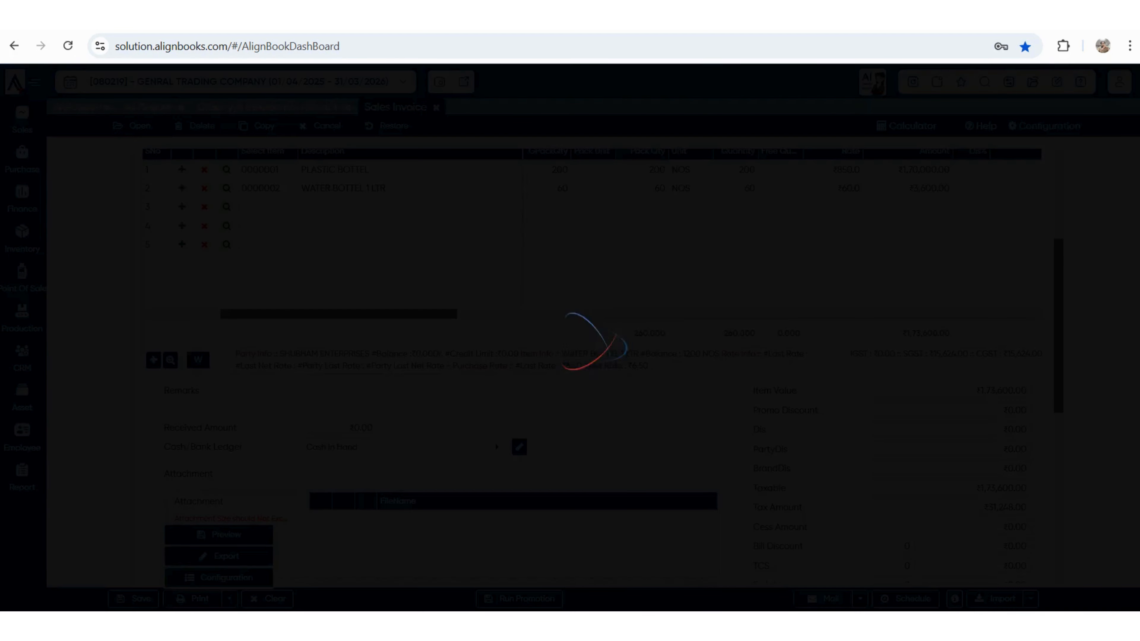
scroll(570, 336, "down", 3)
scroll(569, 337, "down", 1)
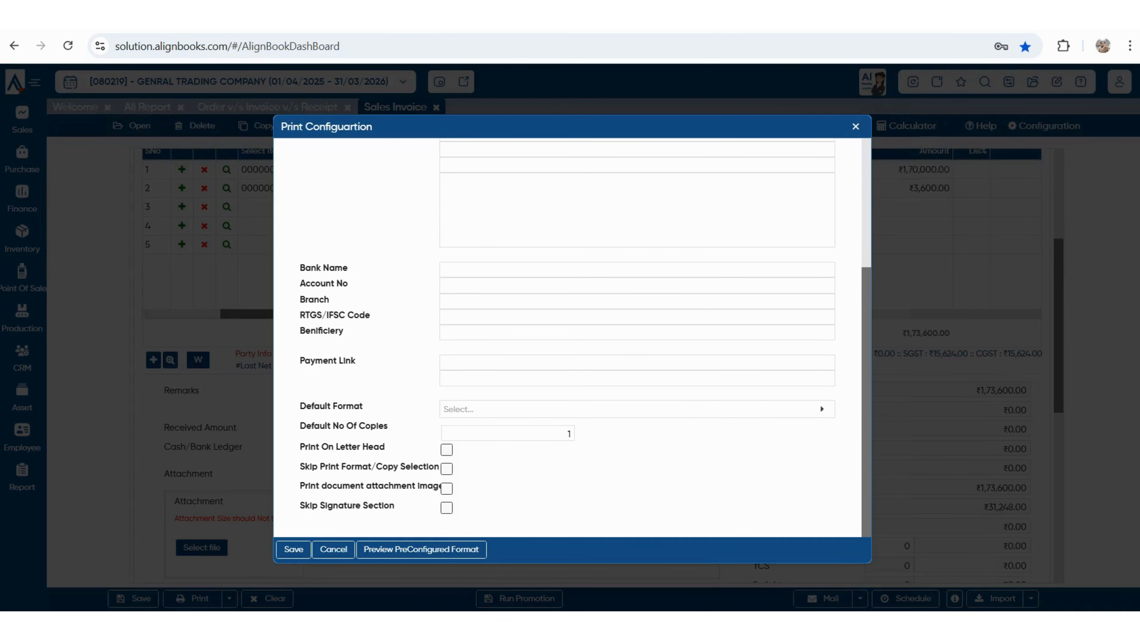
left_click(421, 549)
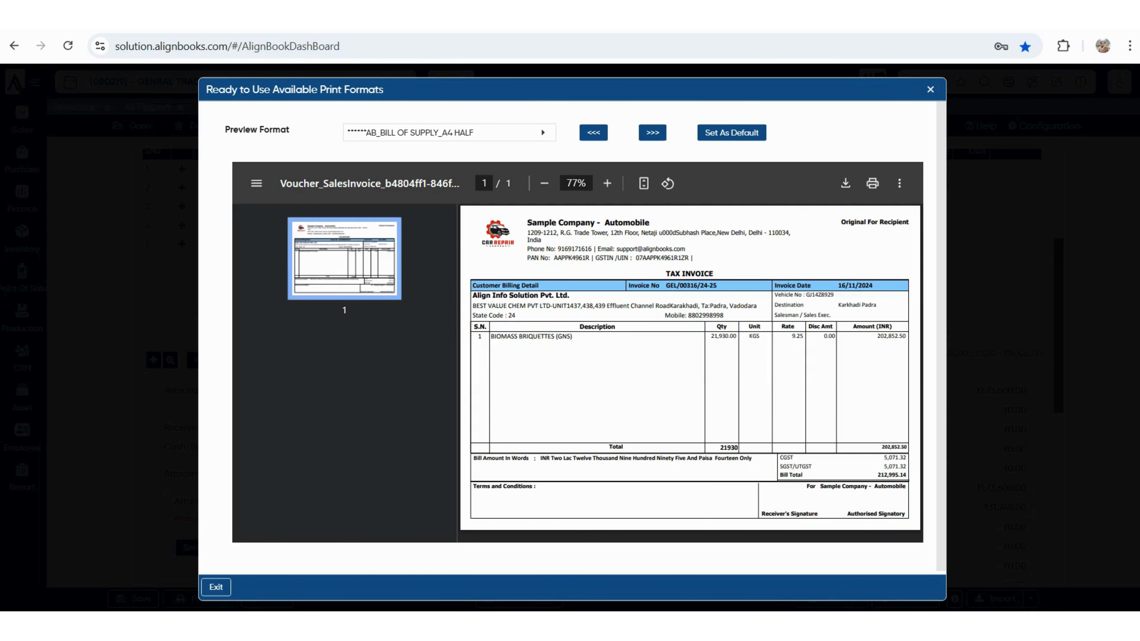
key("Escape")
key("Escape")
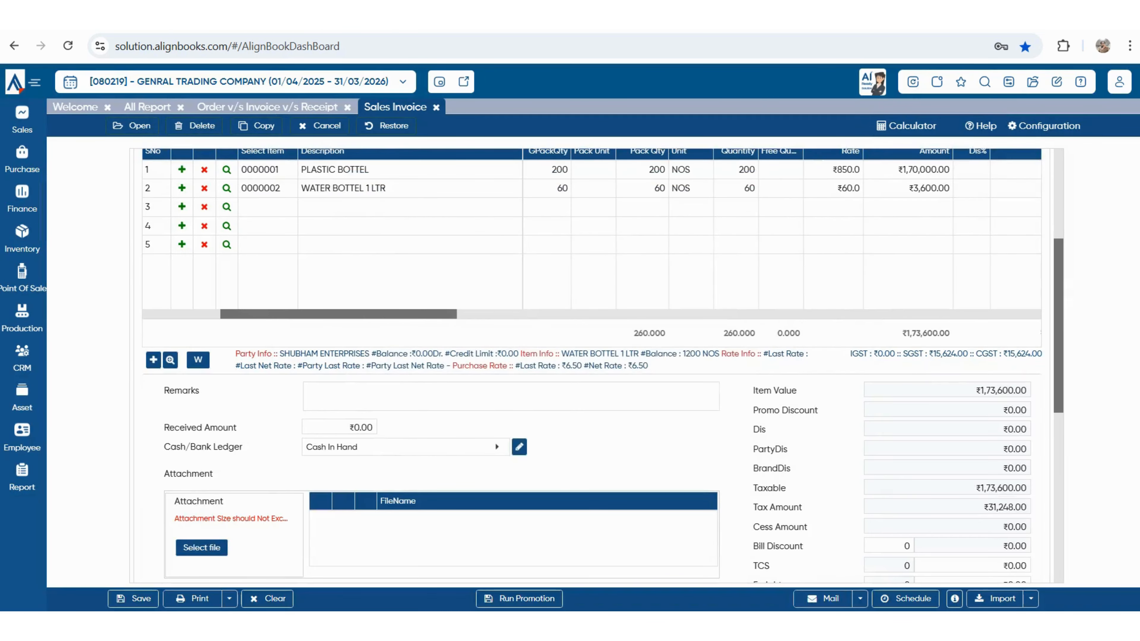
scroll(601, 350, "up", 5)
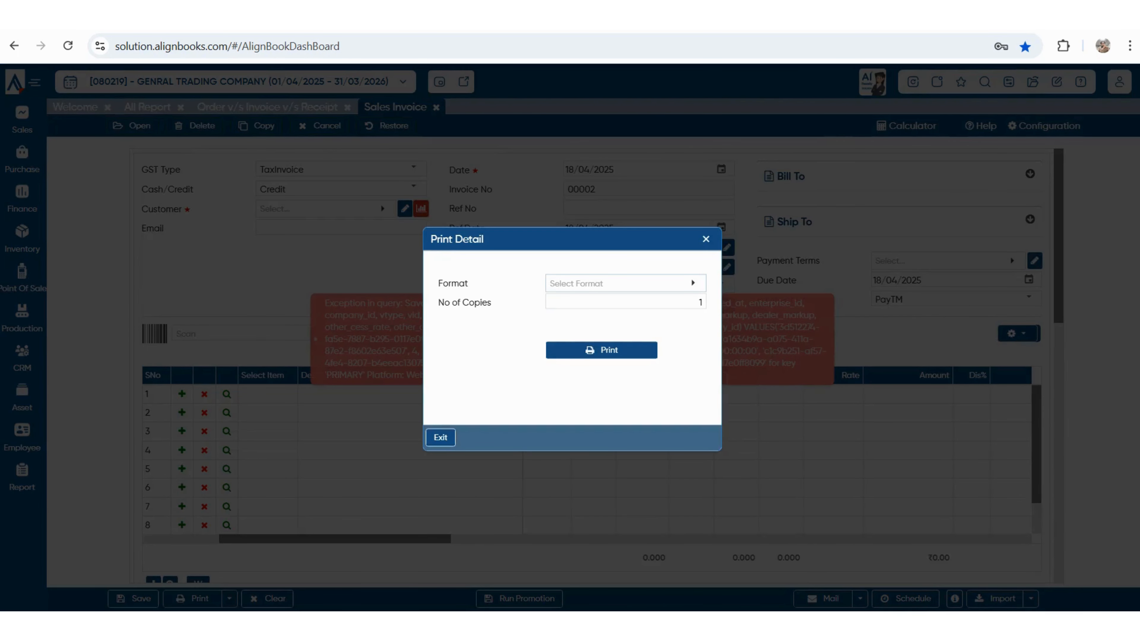
- Print the saved tax invoice using the first print format
left_click(624, 283)
left_click(359, 369)
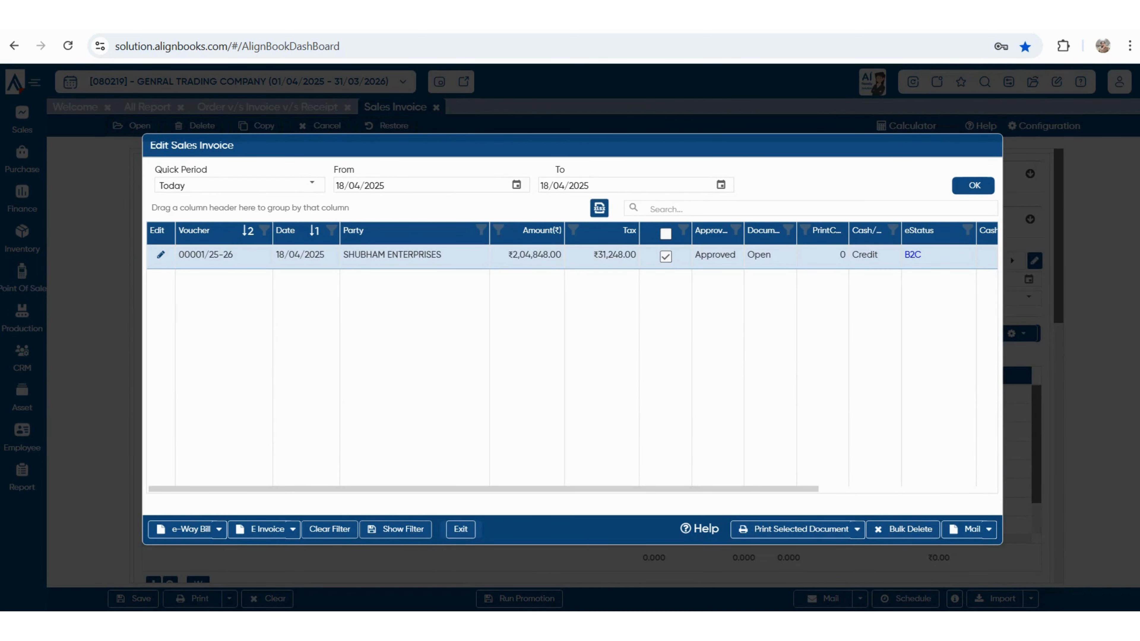
left_click(801, 529)
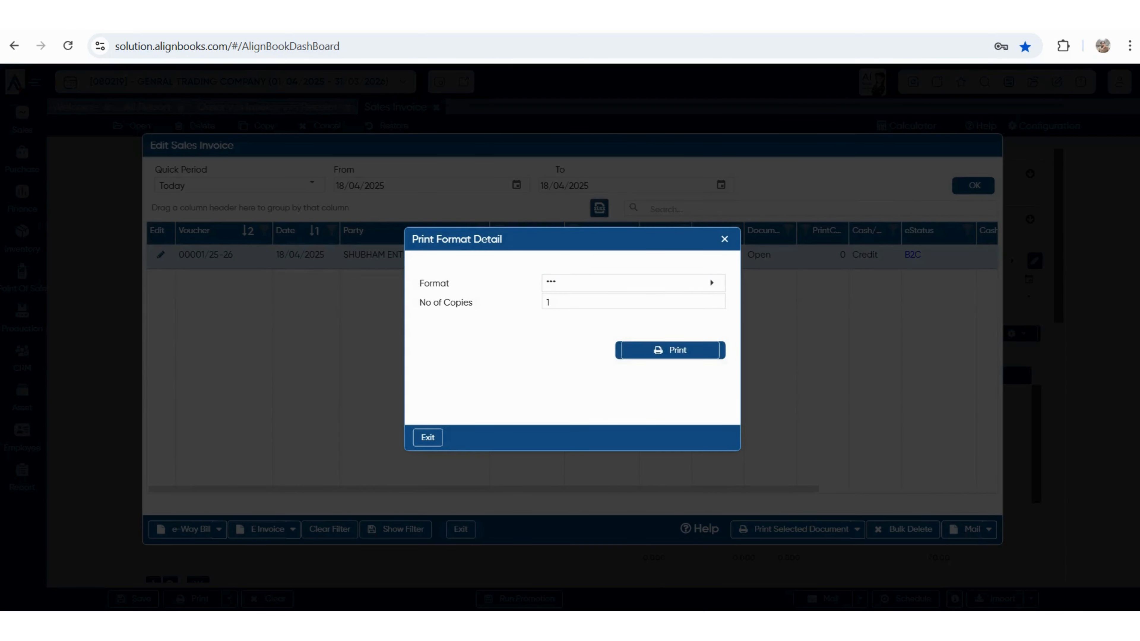
left_click(669, 350)
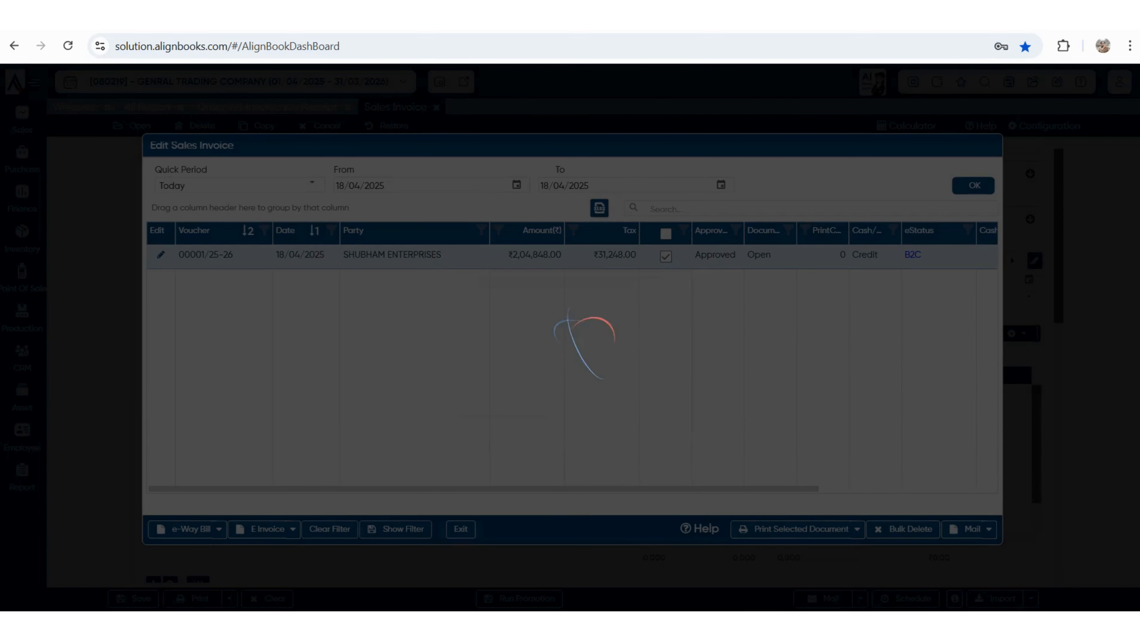
- Close the print dialog and scroll through the invoice 00001/25-26 PDF
key("Escape")
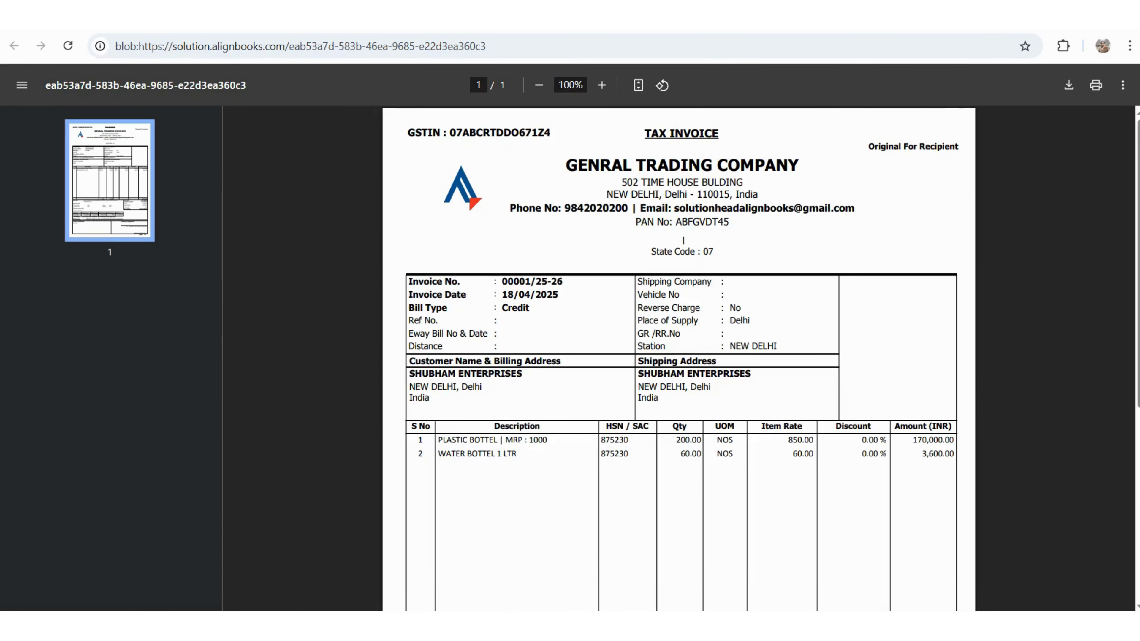
scroll(678, 359, "down", 1)
scroll(679, 359, "down", 5)
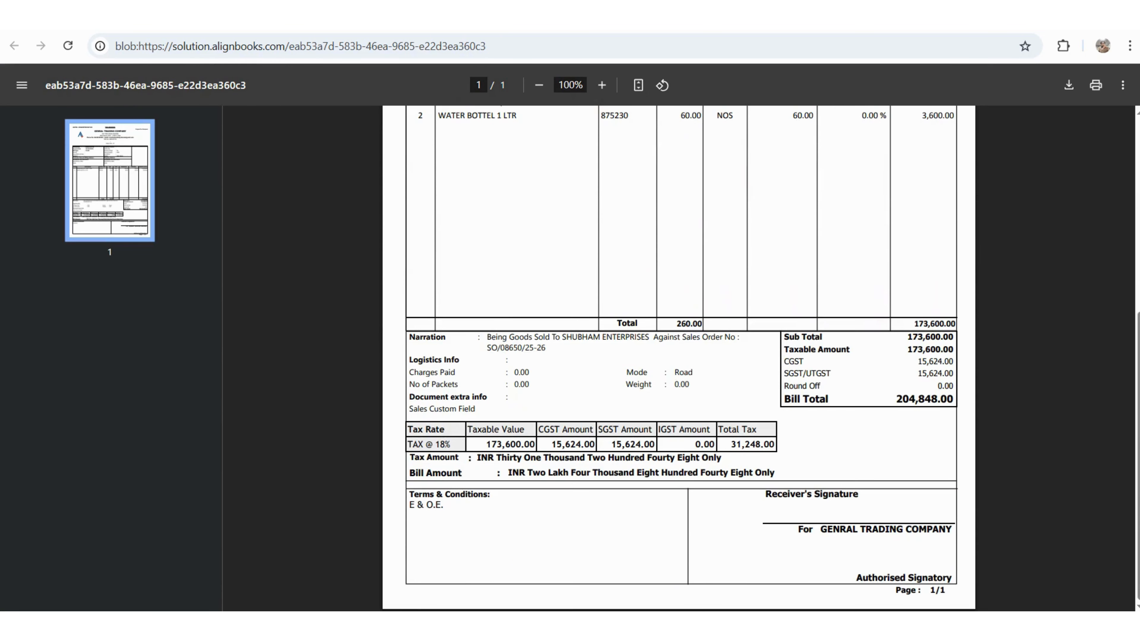
scroll(678, 359, "up", 6)
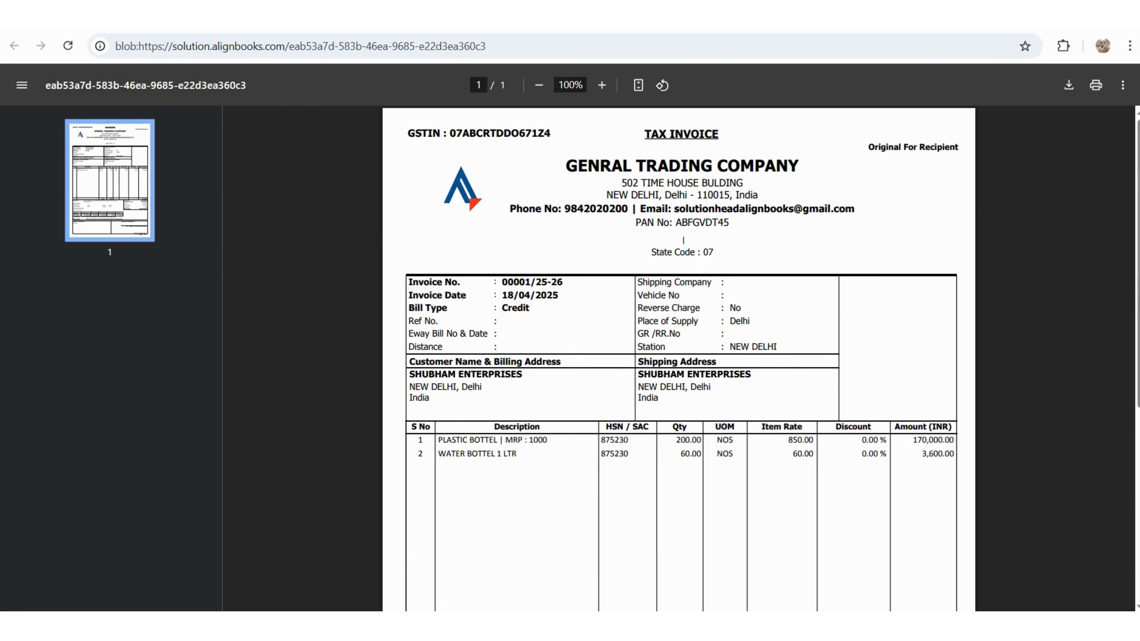
- Close the invoice PDF, leave the saved-invoice list and discard the unsaved invoice form
key("ctrl+w")
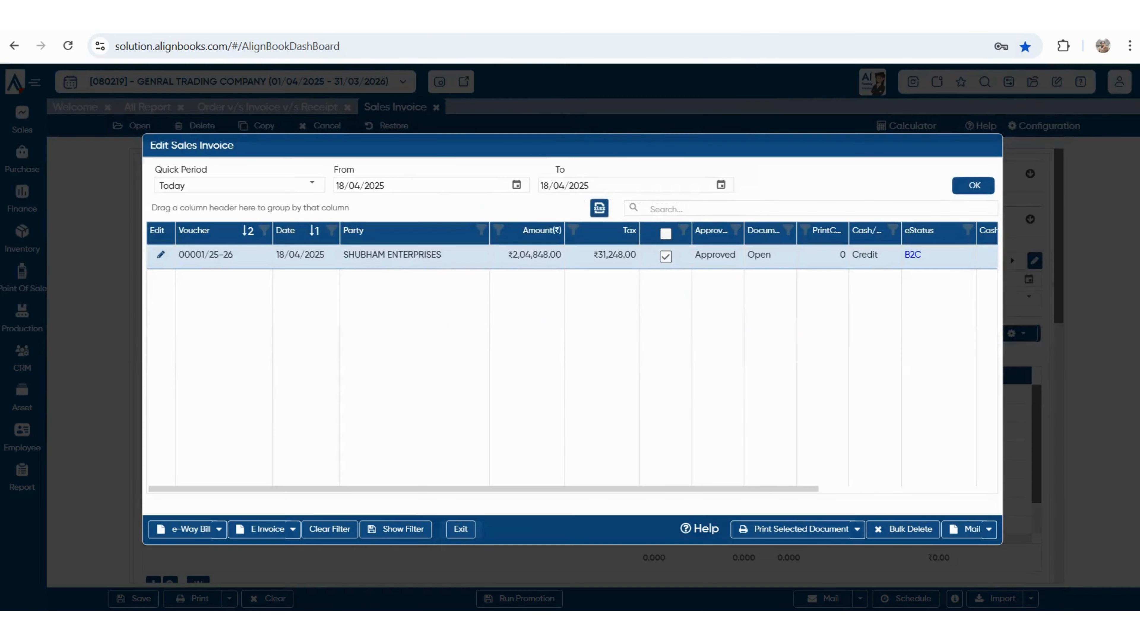
key("Escape")
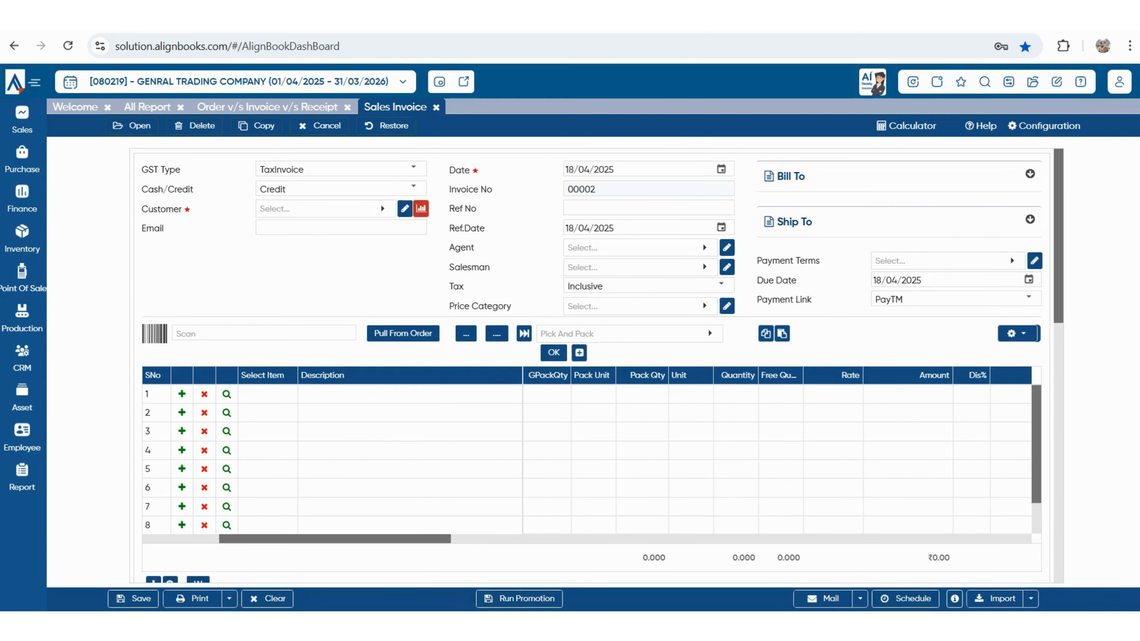
key("Escape")
key("Return")
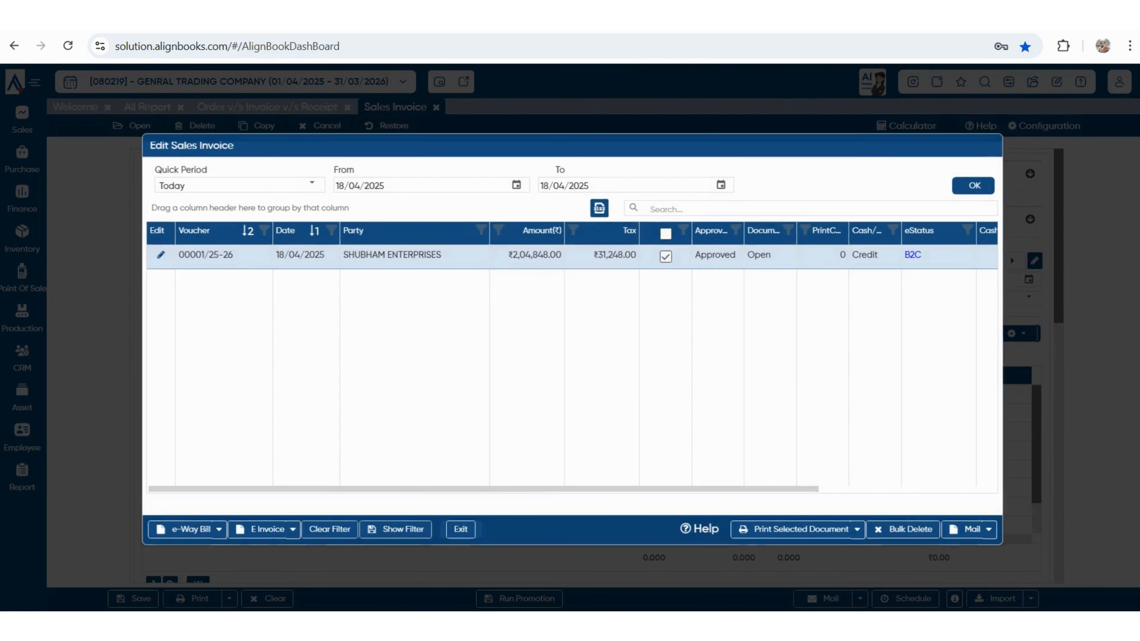
- Reopen invoice 00001/25-26 and save it again
double_click(527, 258)
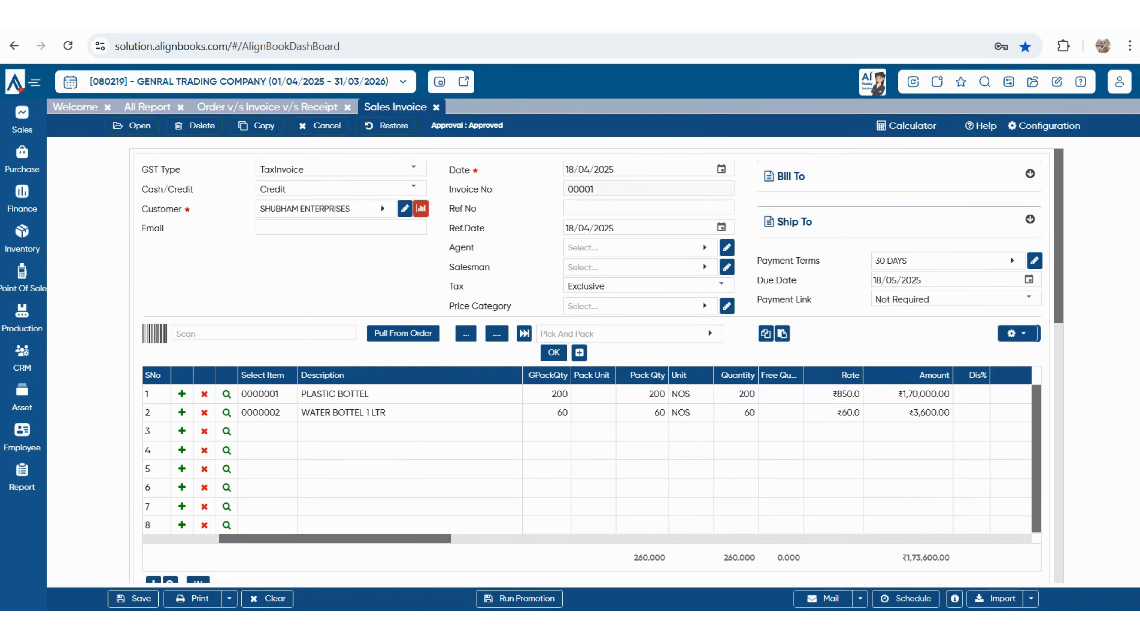
key("ctrl+s")
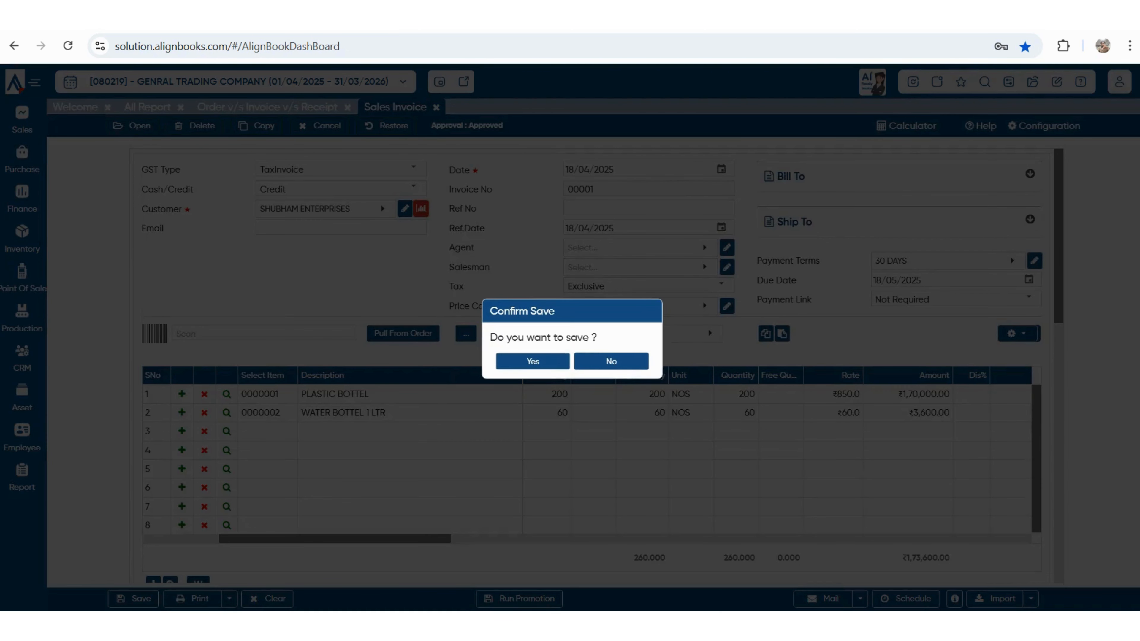
key("Return")
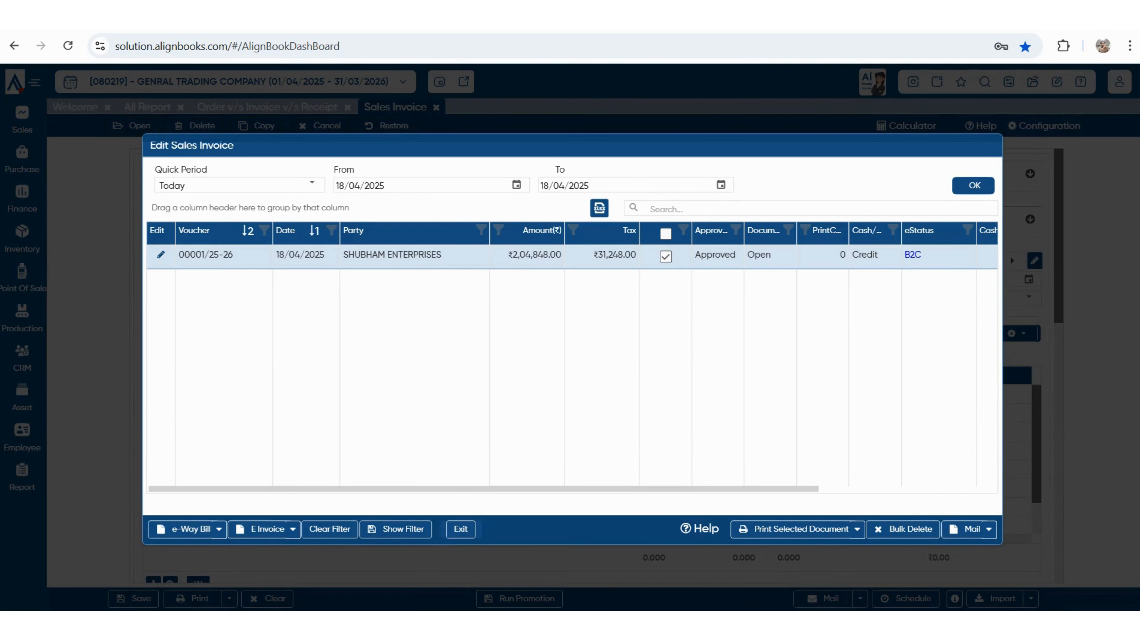
- Check the invoice's e-Way Bill and E Invoice options, then close the sales invoice list
mouse_move(483, 489)
left_mouse_down()
mouse_move(618, 489)
mouse_move(501, 489)
left_mouse_up()
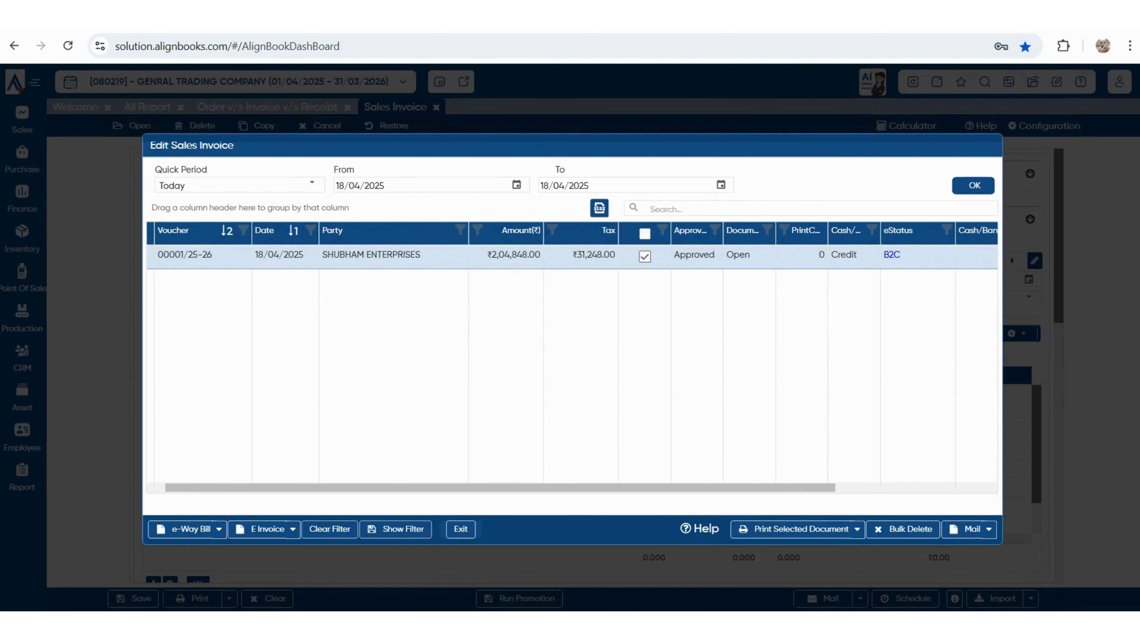
left_click(219, 529)
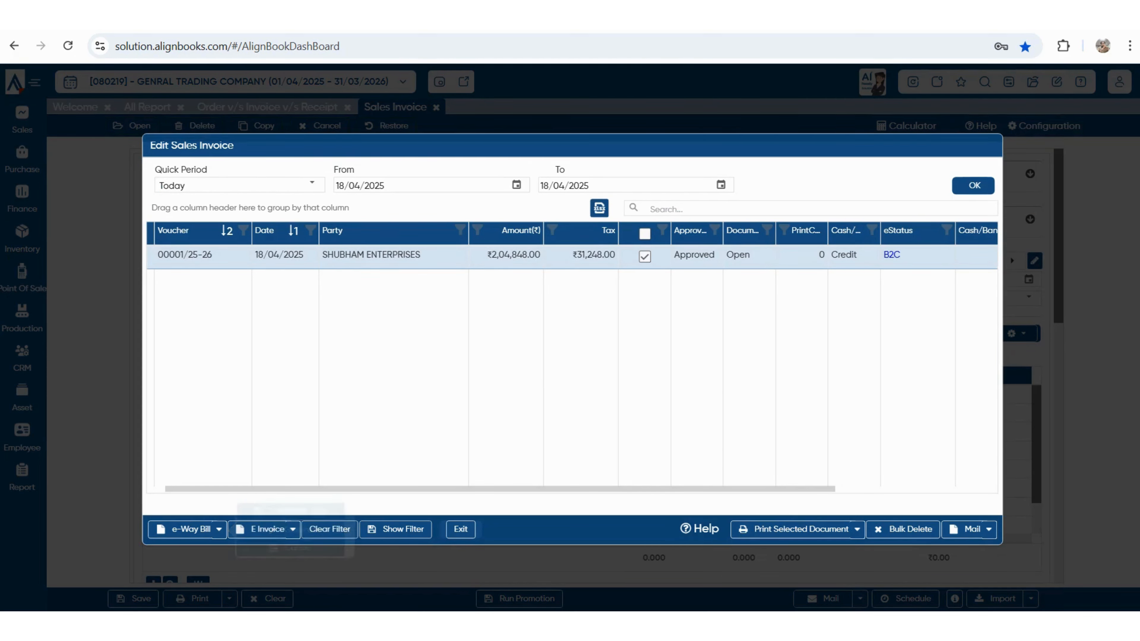
left_click(293, 529)
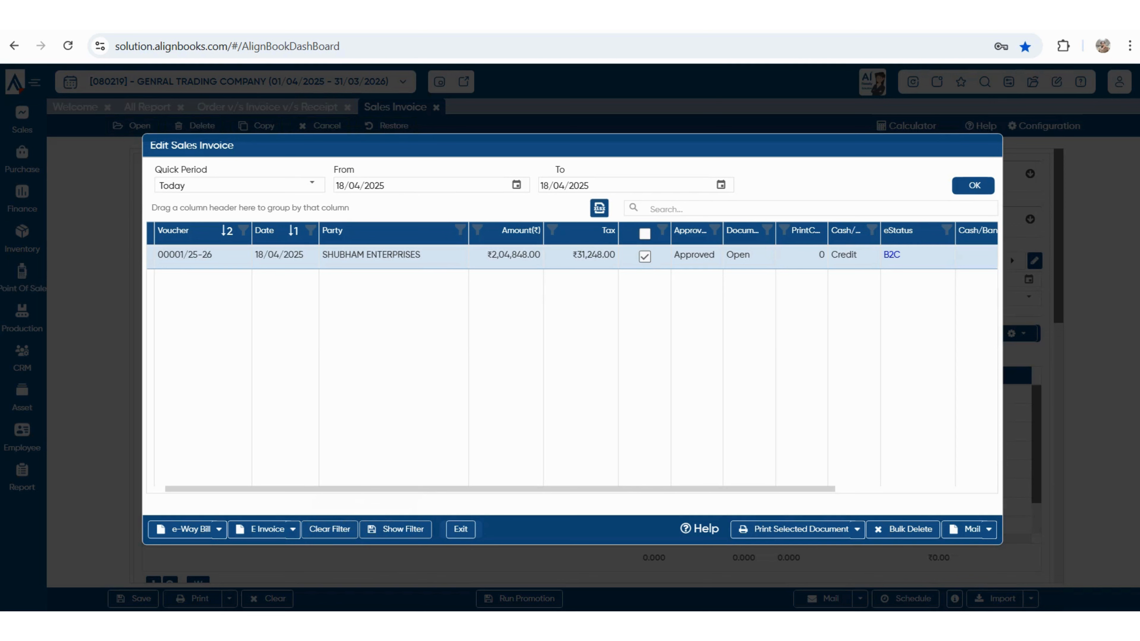
key("Escape")
- Open Customer Trial, then drill into SHUBHAM ENTERPRISES' ledger and its ₹2,04,848.00 sales entry
mouse_move(22, 476)
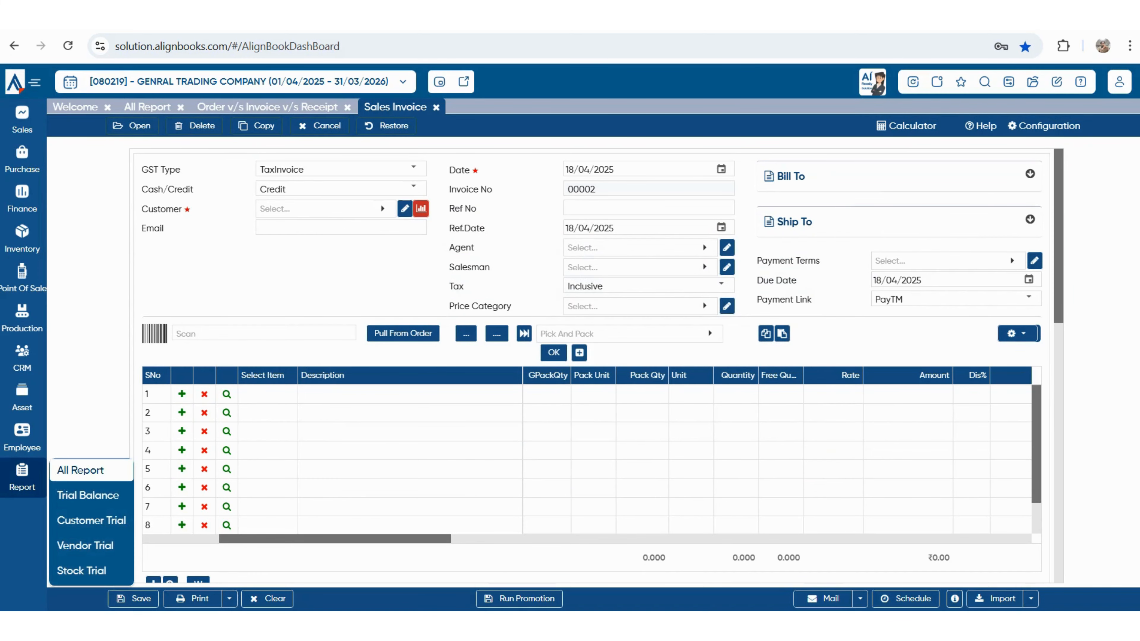
left_click(79, 470)
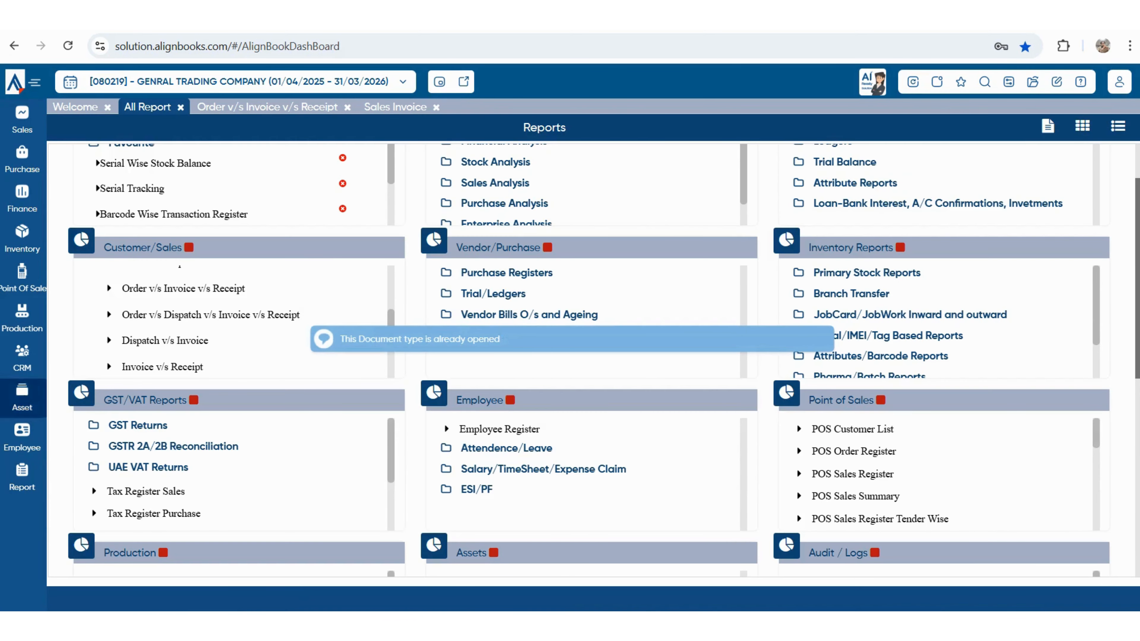
mouse_move(22, 475)
left_click(91, 520)
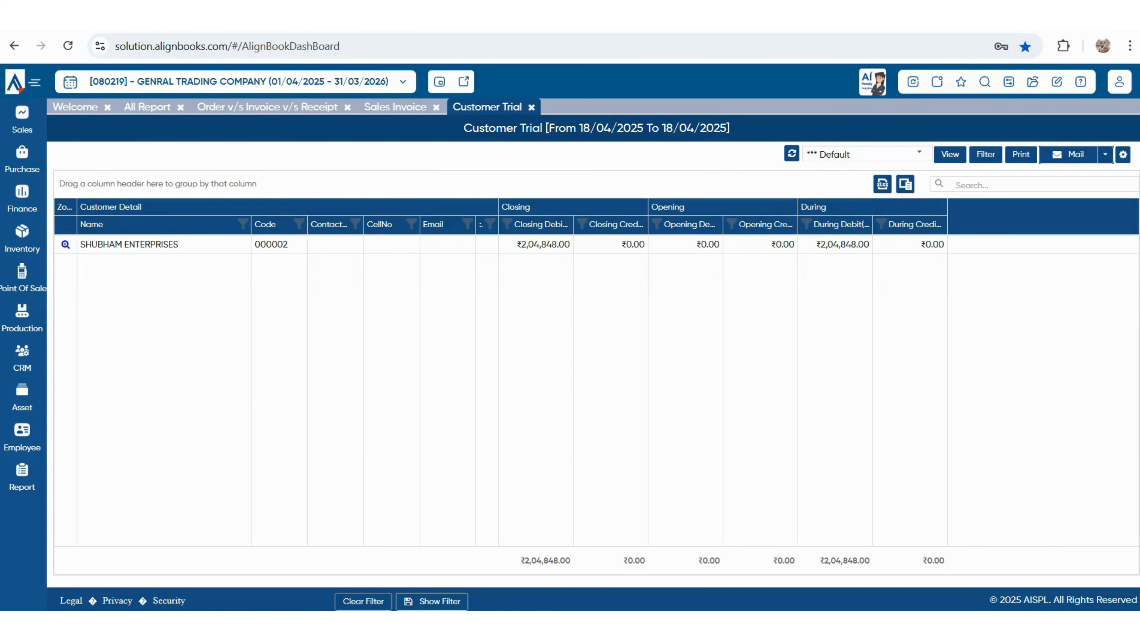
left_click(542, 245)
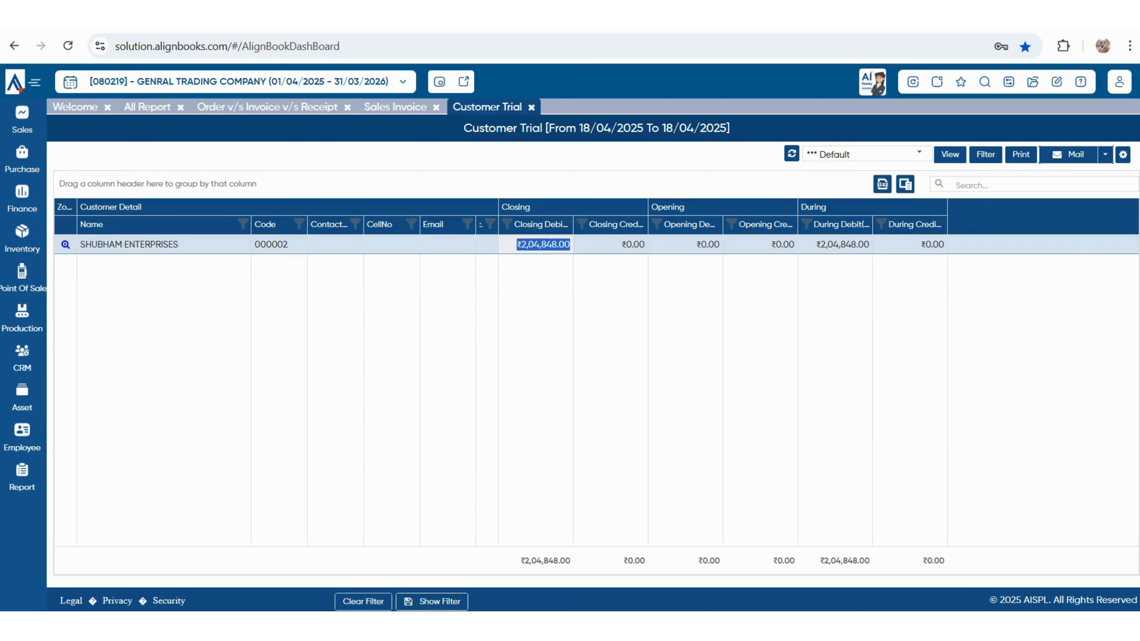
left_click(65, 245)
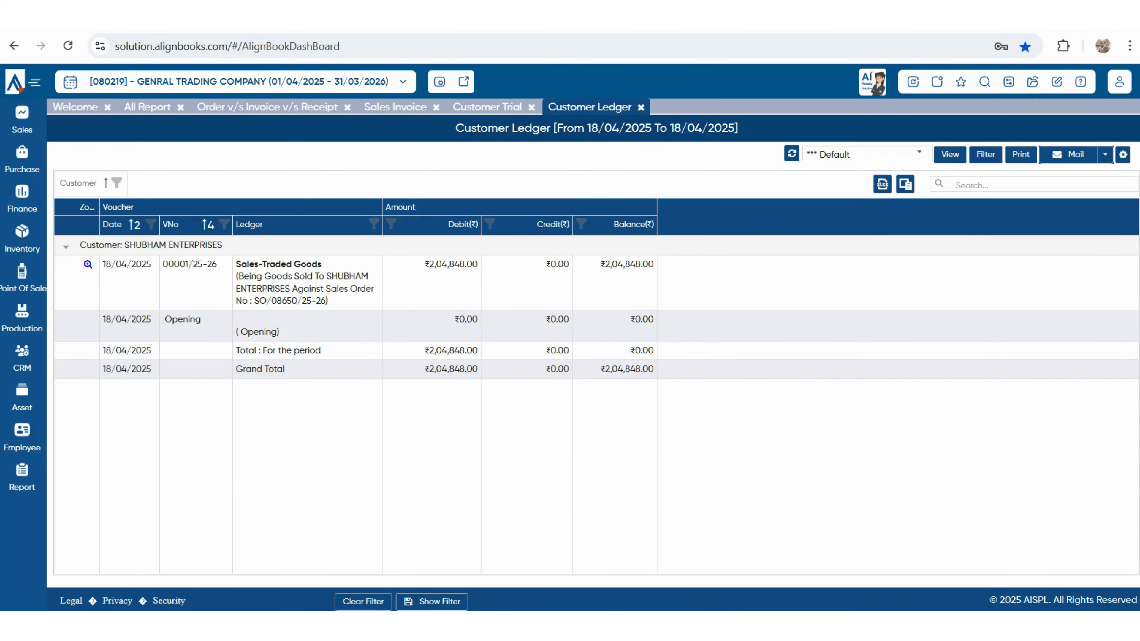
double_click(293, 288)
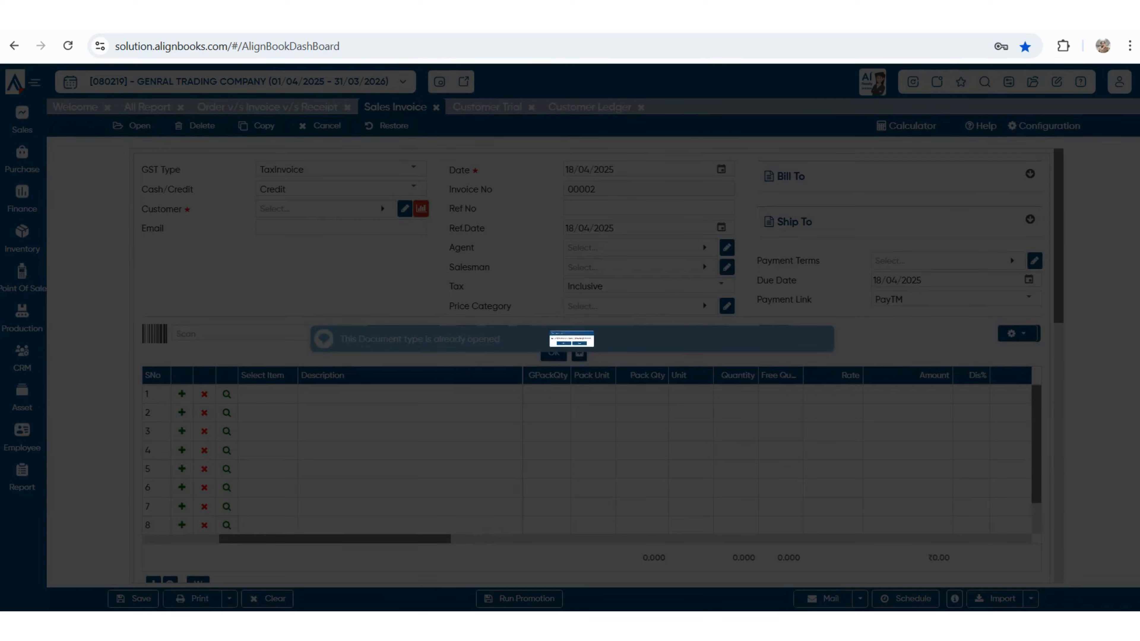
- Return to the Welcome dashboard and view each Sales, Purchase, Receivables, Payables and Cash/Bank chart
key("Return")
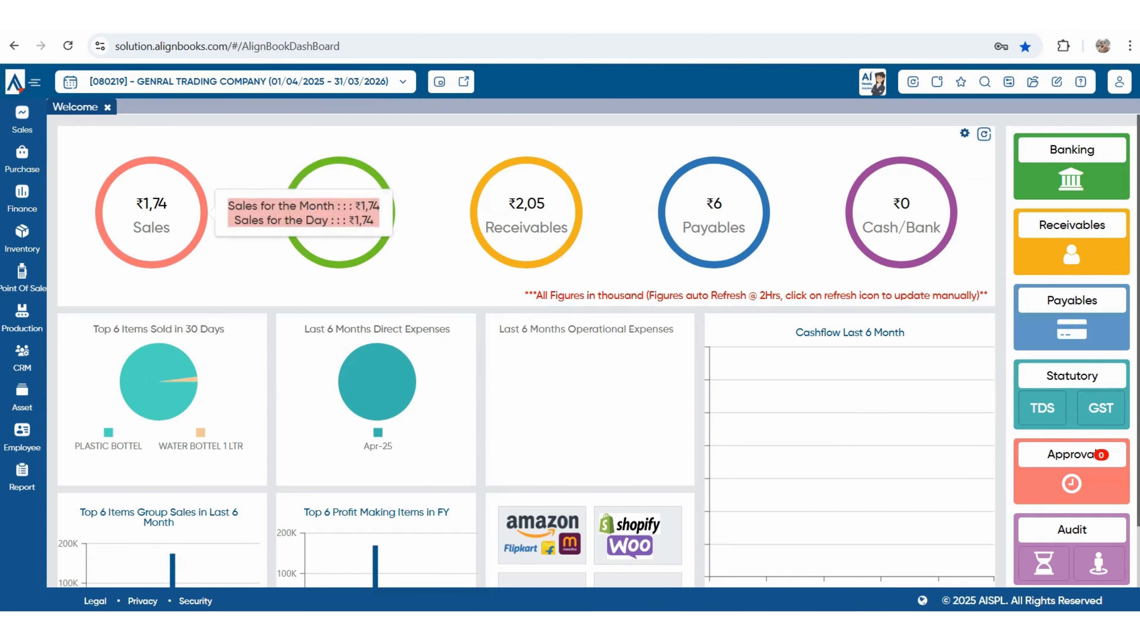
left_click(151, 213)
key("Escape")
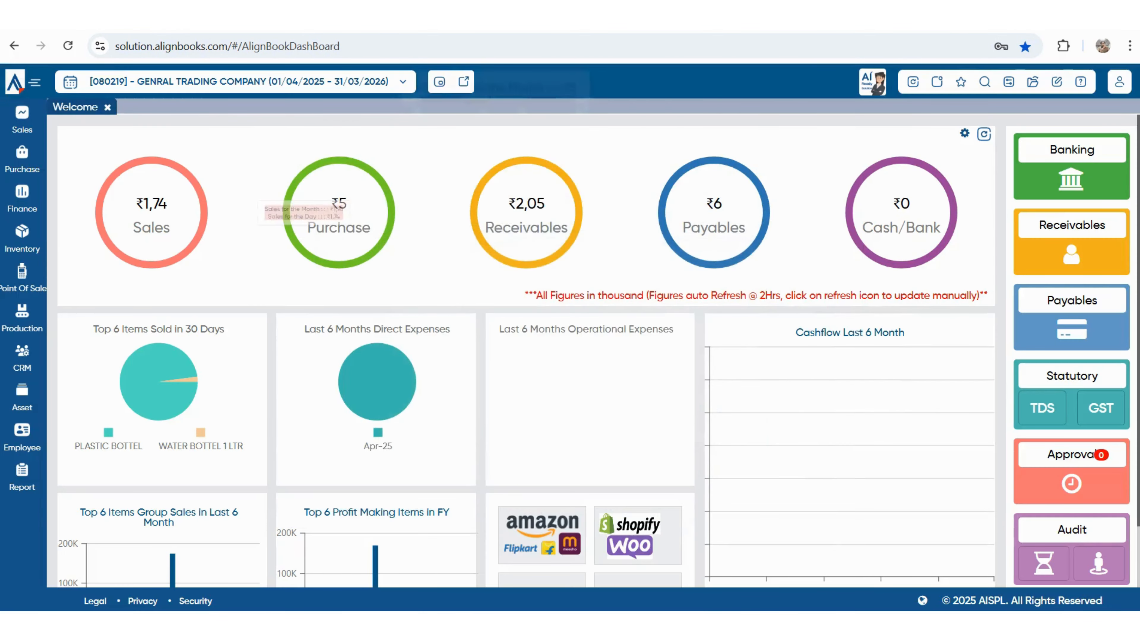
left_click(350, 211)
key("Escape")
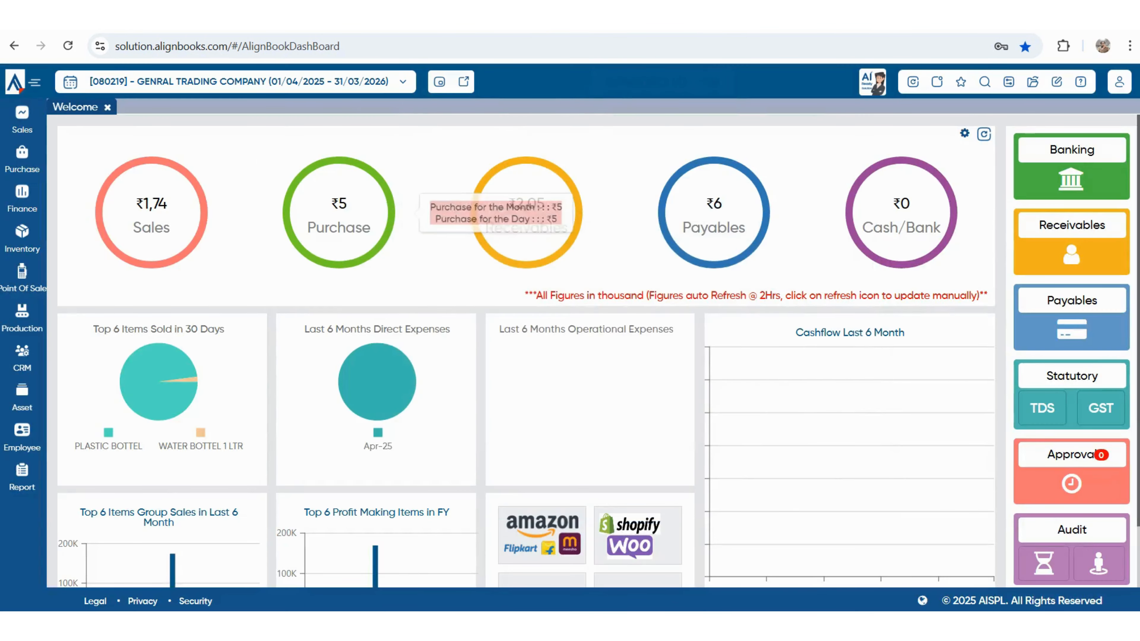
left_click(538, 211)
key("Escape")
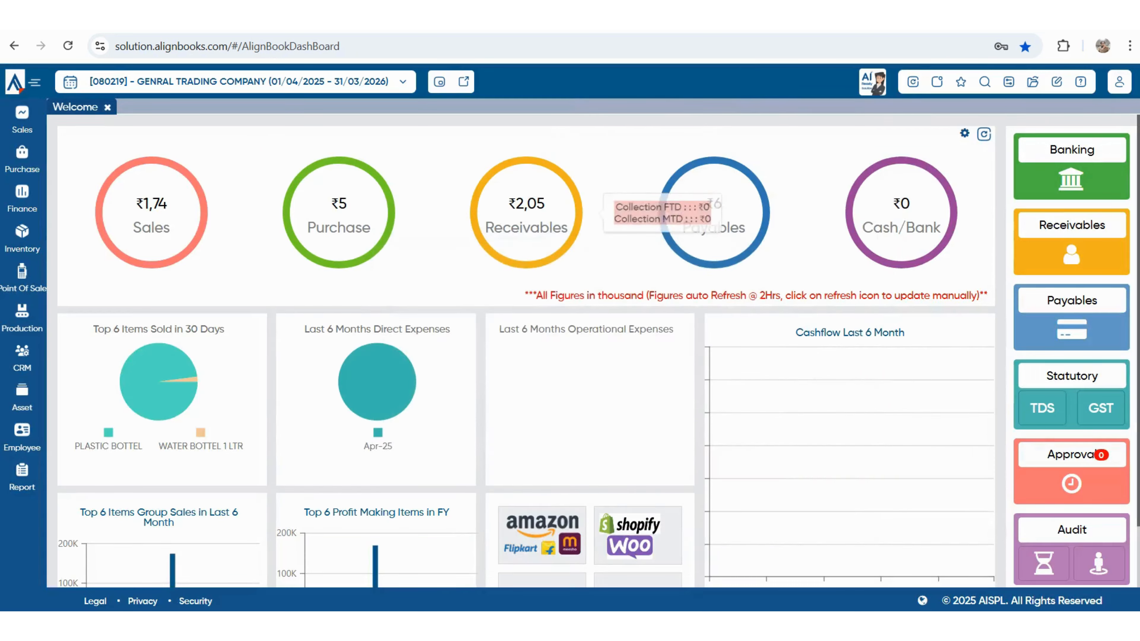
left_click(713, 211)
key("Escape")
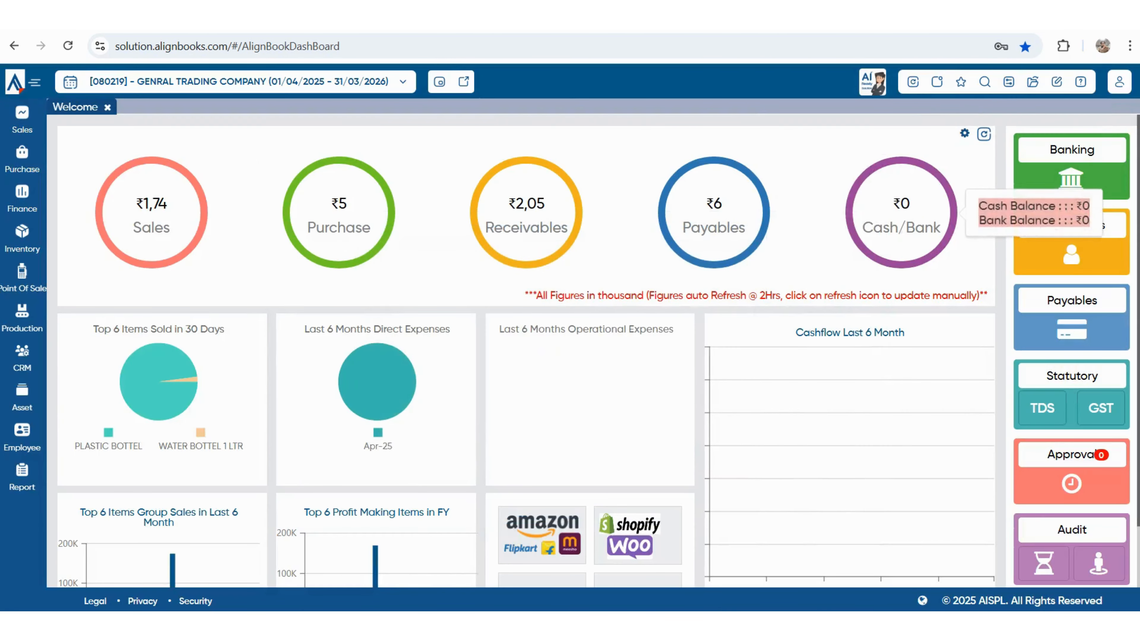
left_click(901, 211)
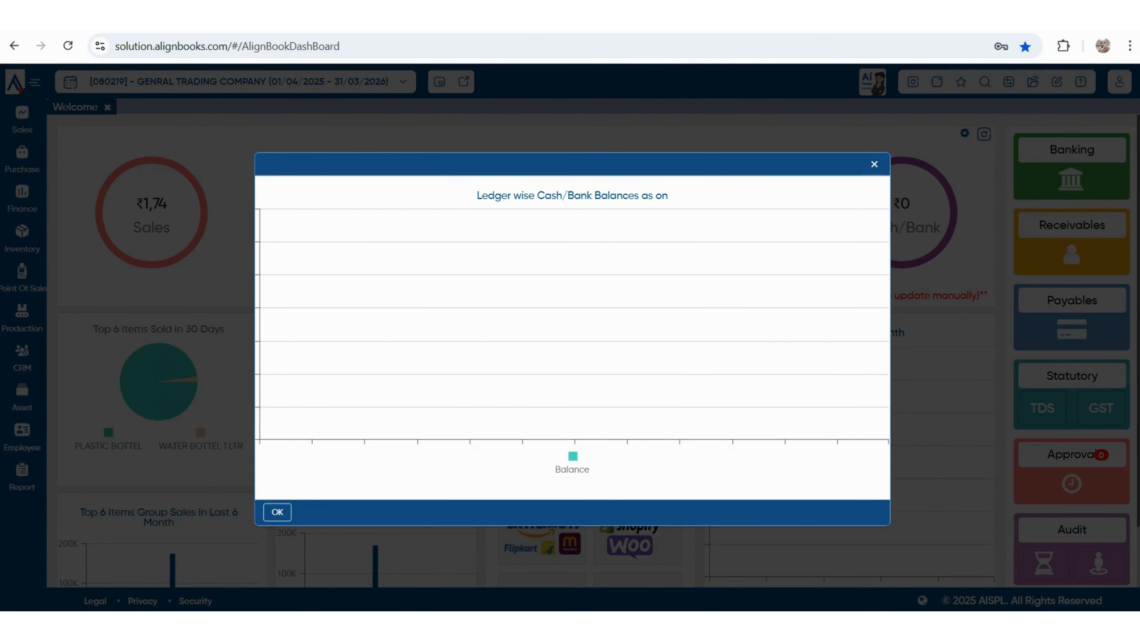
key("Escape")
mouse_move(22, 198)
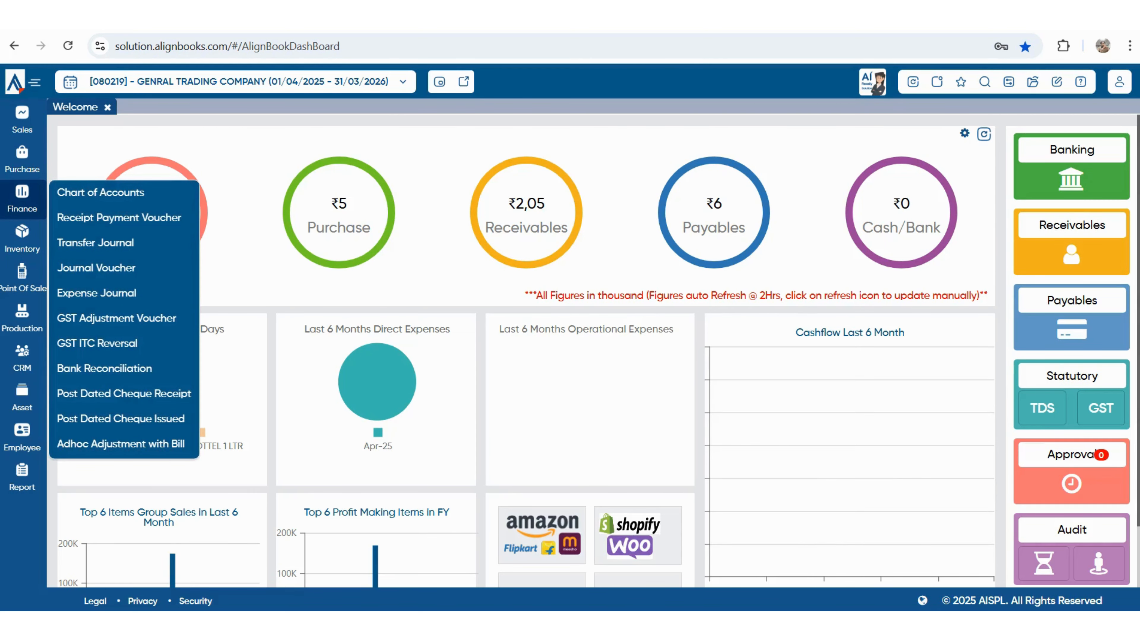
- Create and save ledger 'HDFC BANK' under Cash And Cash Equivalents with account type Bank
left_click(101, 192)
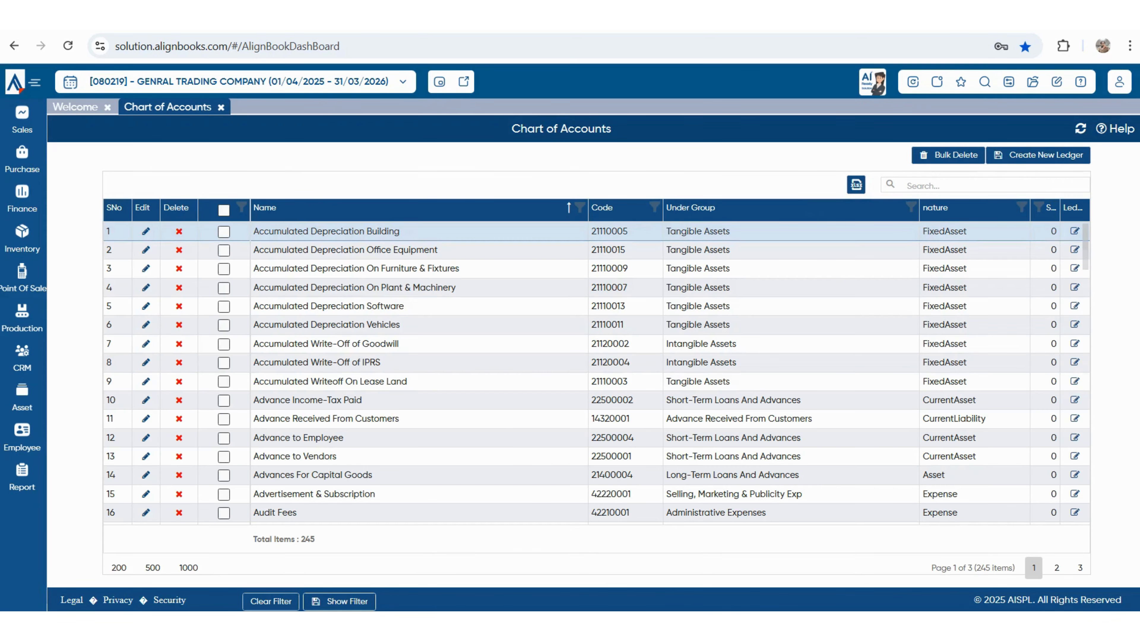
left_click(1038, 155)
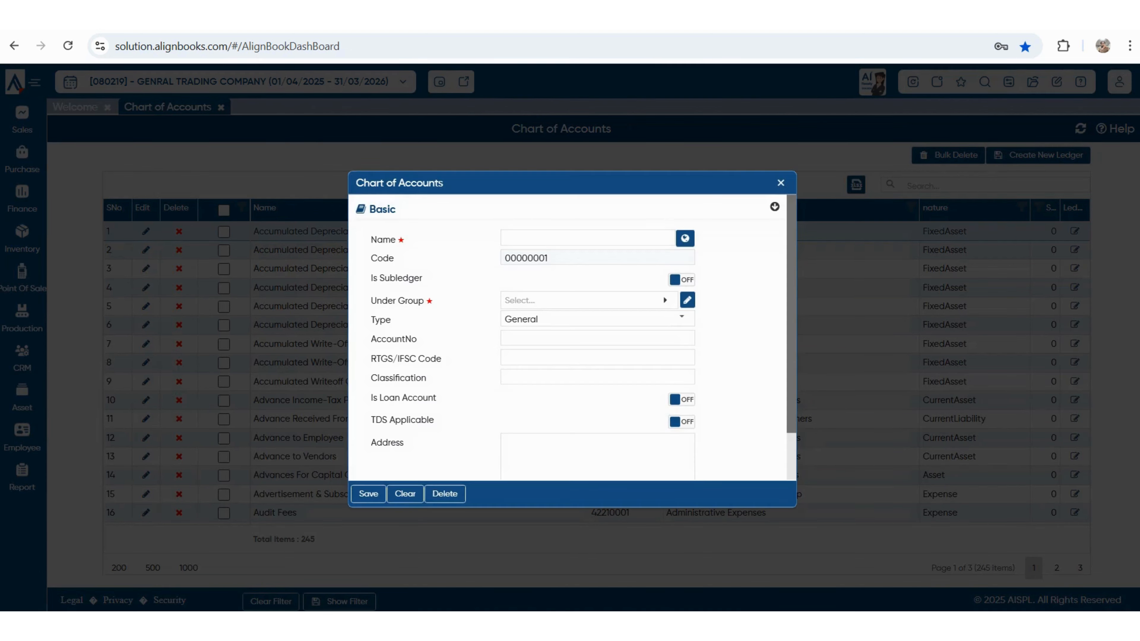
type("HDFC BANK")
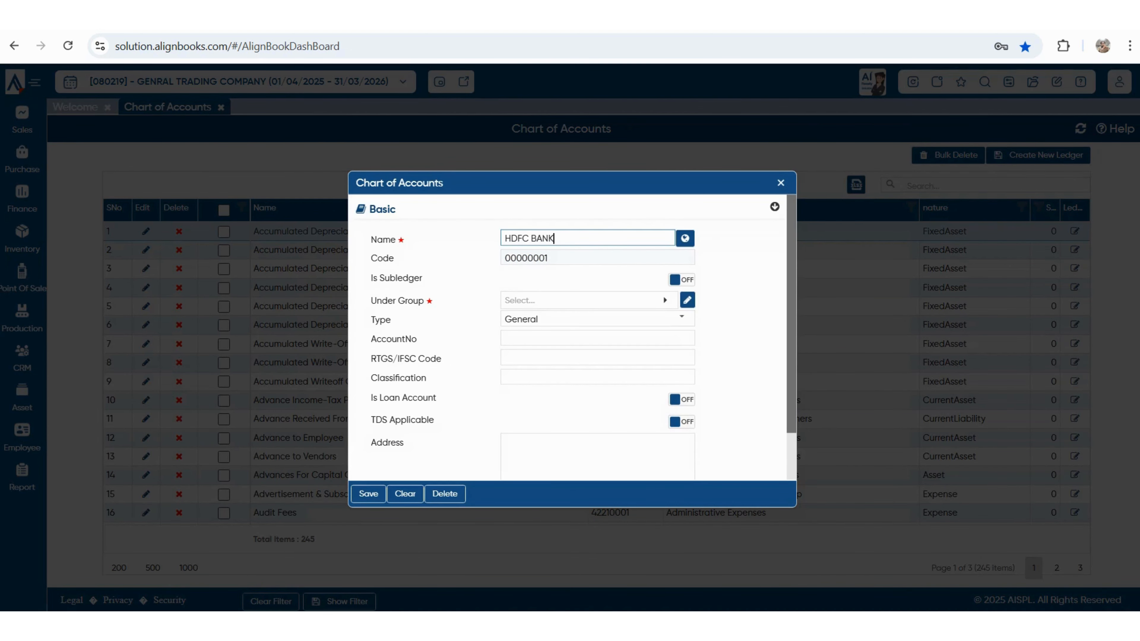
key("Tab")
key("Return")
type("CAS")
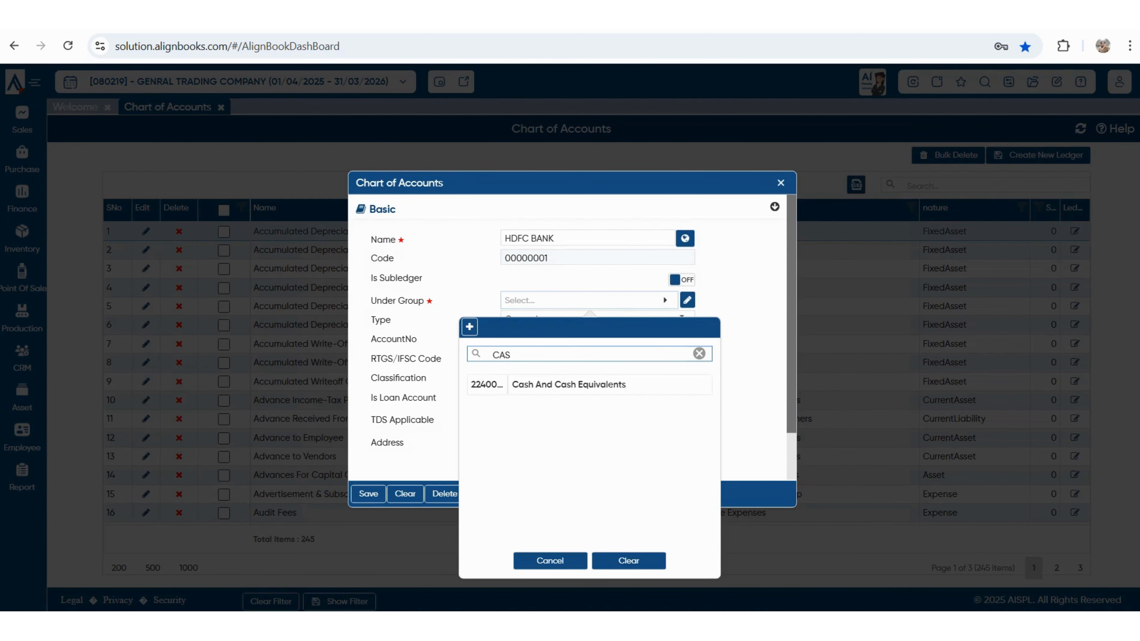
key("Return")
key("alt+Down")
key("Down")
key("Down")
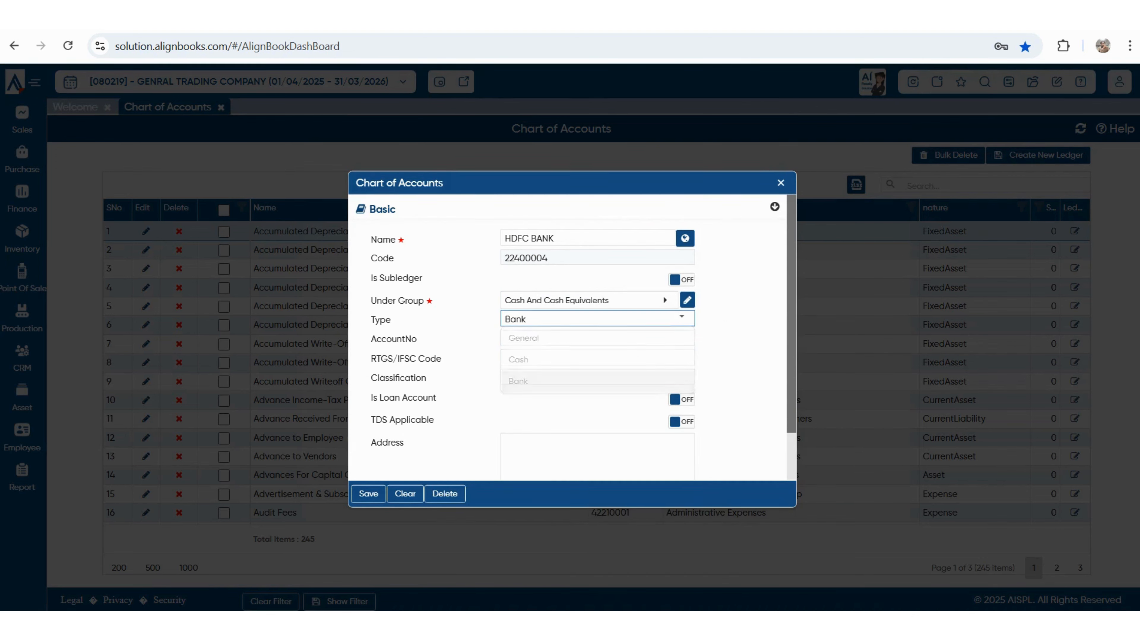
key("Return")
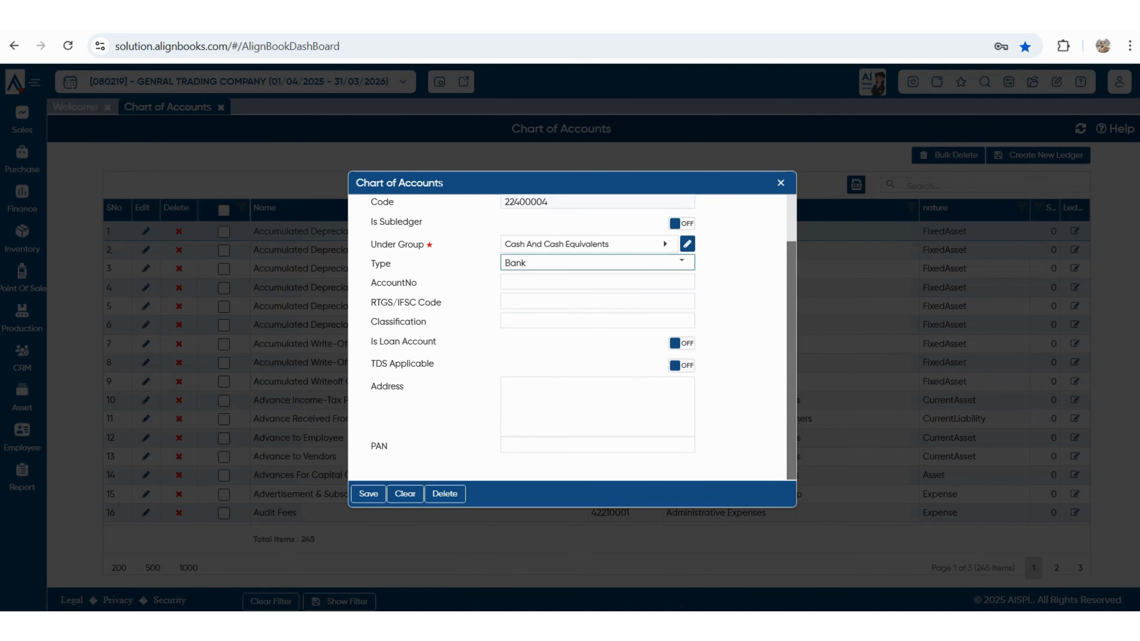
key("ctrl+s")
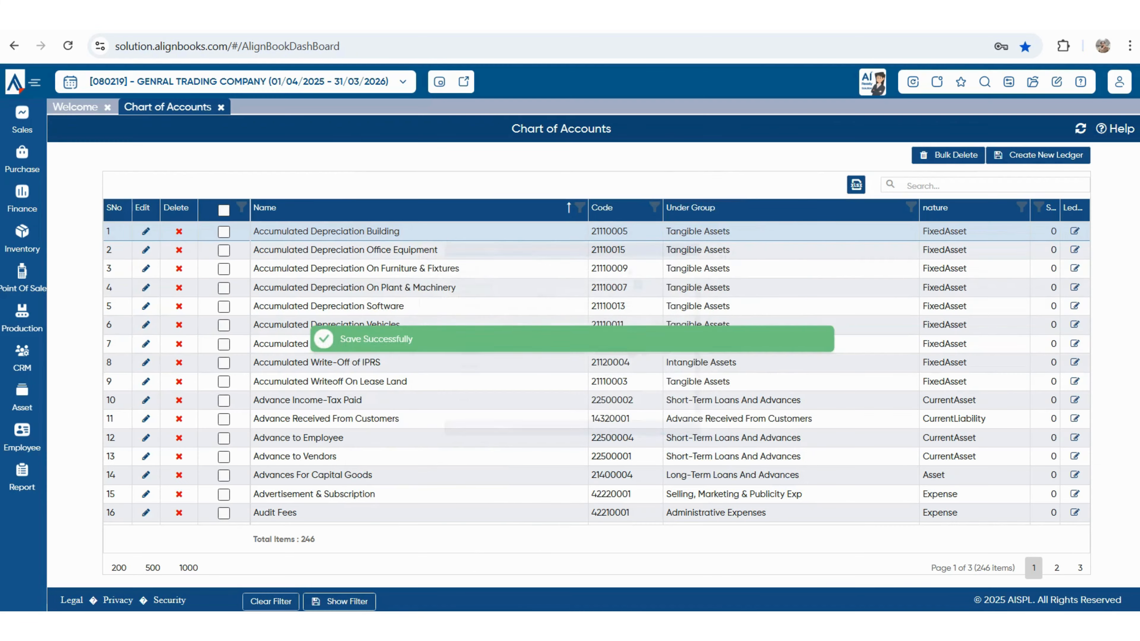
- Save a 600000 opening balance for HDFC BANK, then close Opening Financials and Chart of Accounts
left_click(1032, 81)
left_click(907, 209)
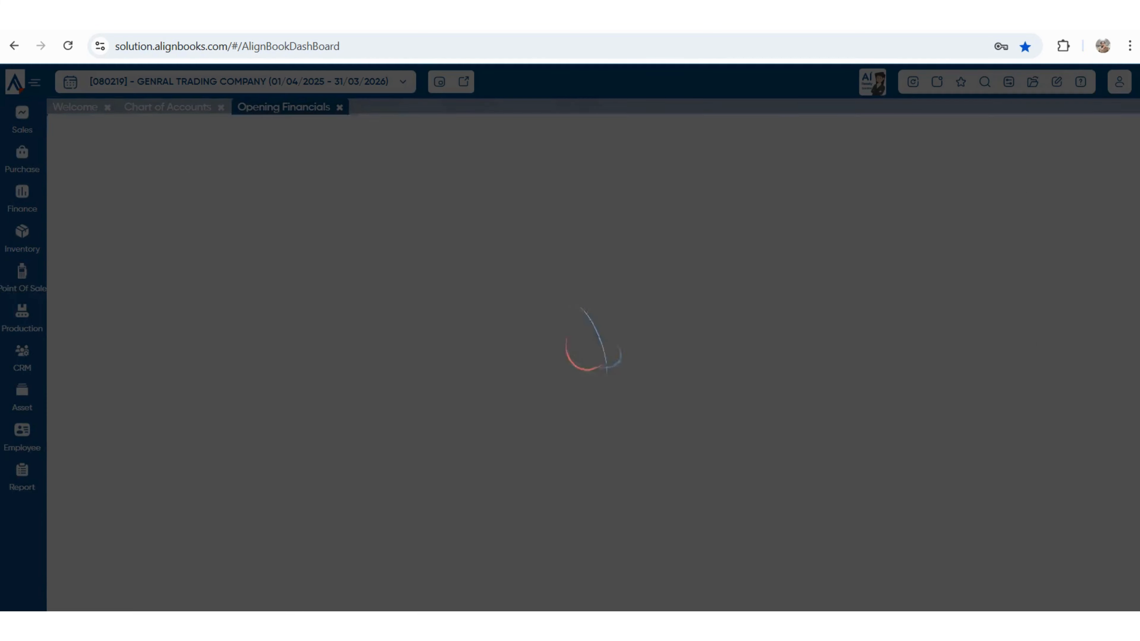
left_click(893, 219)
type("HDFC")
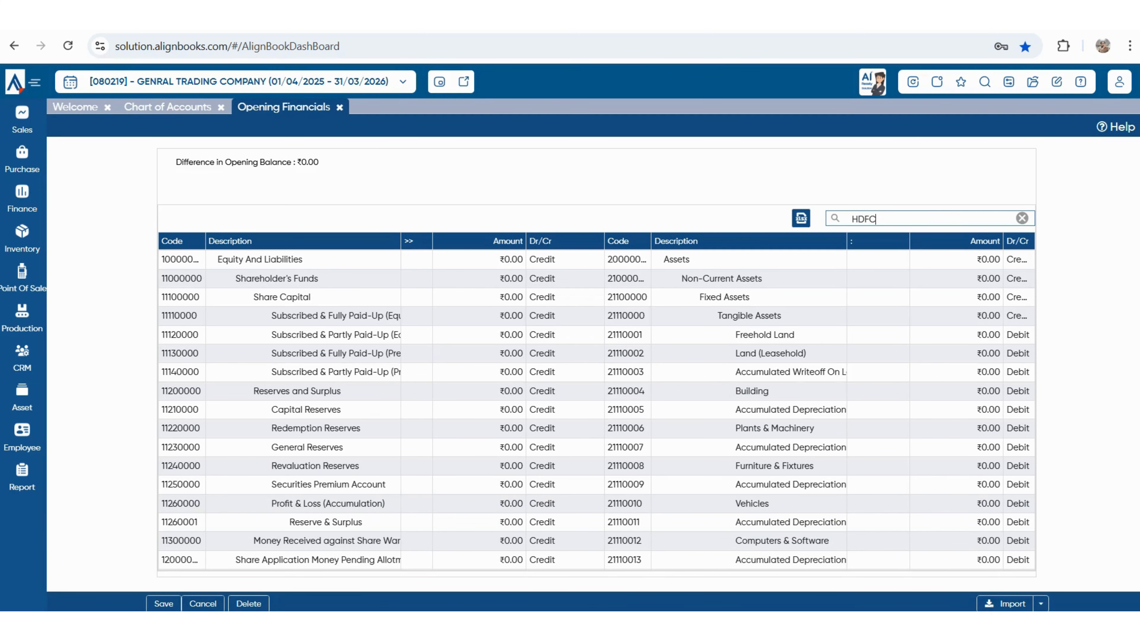
left_click(956, 262)
type("600000")
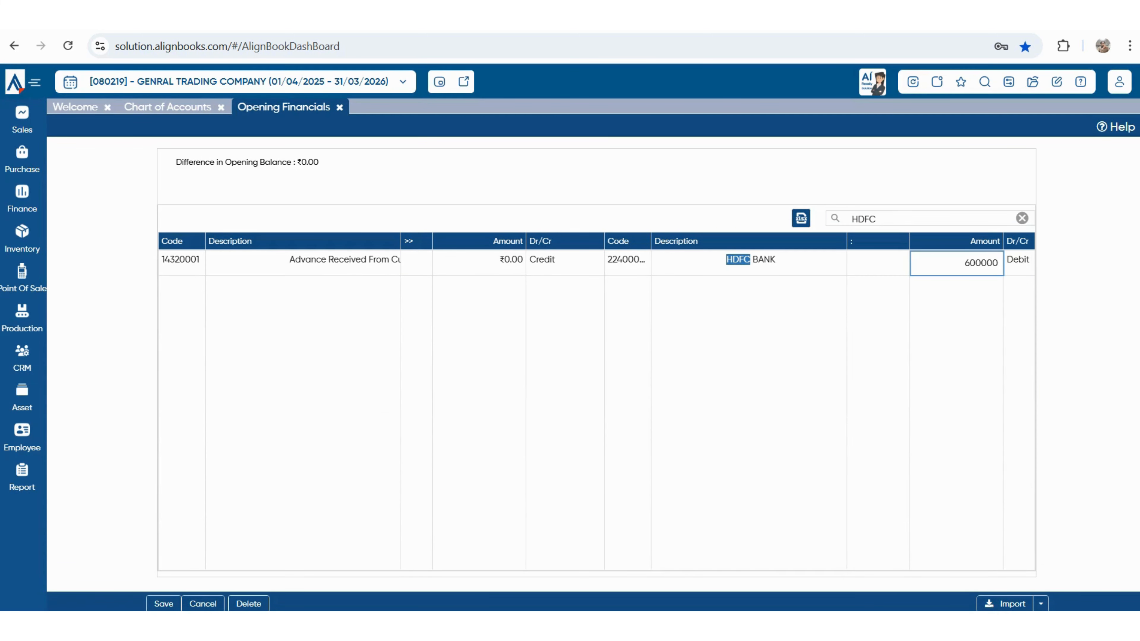
key("Return")
left_click(164, 603)
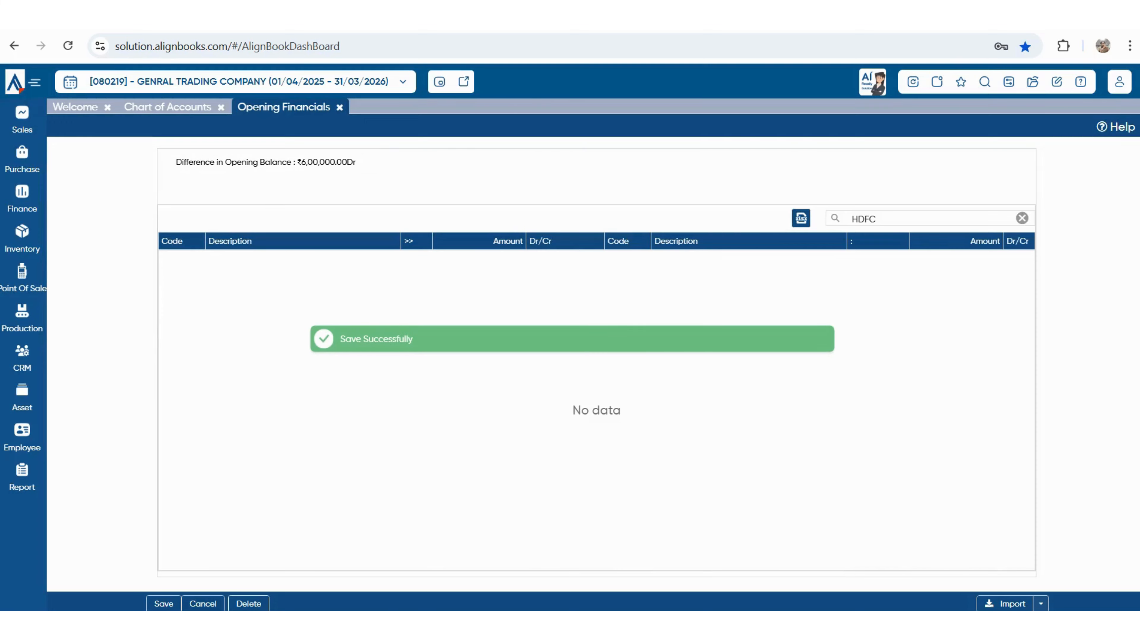
left_click(340, 107)
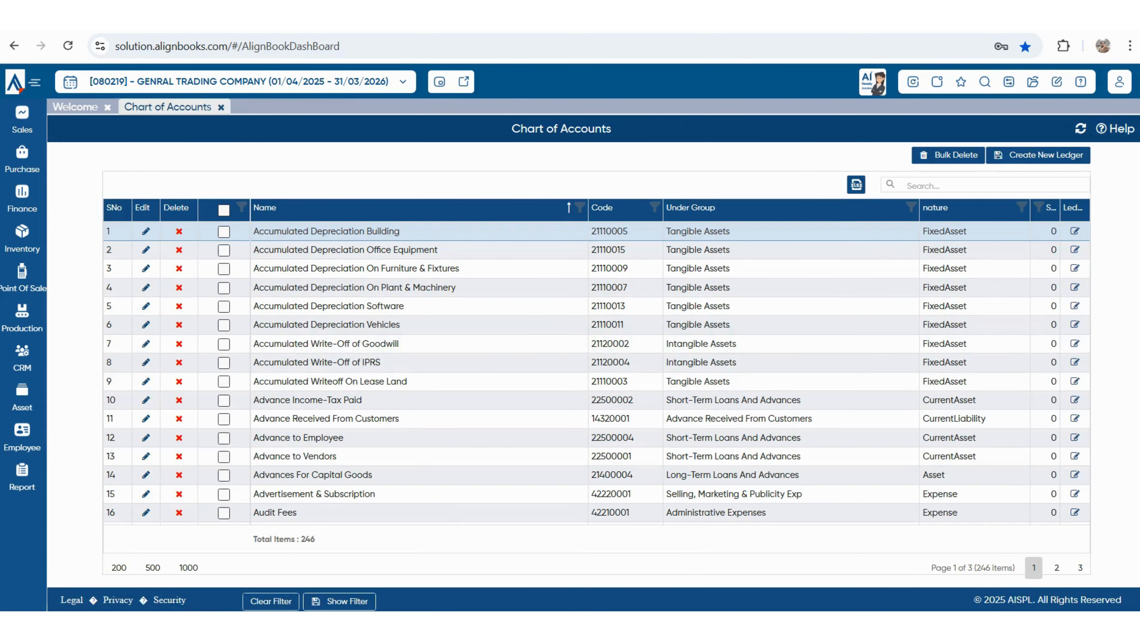
left_click(221, 106)
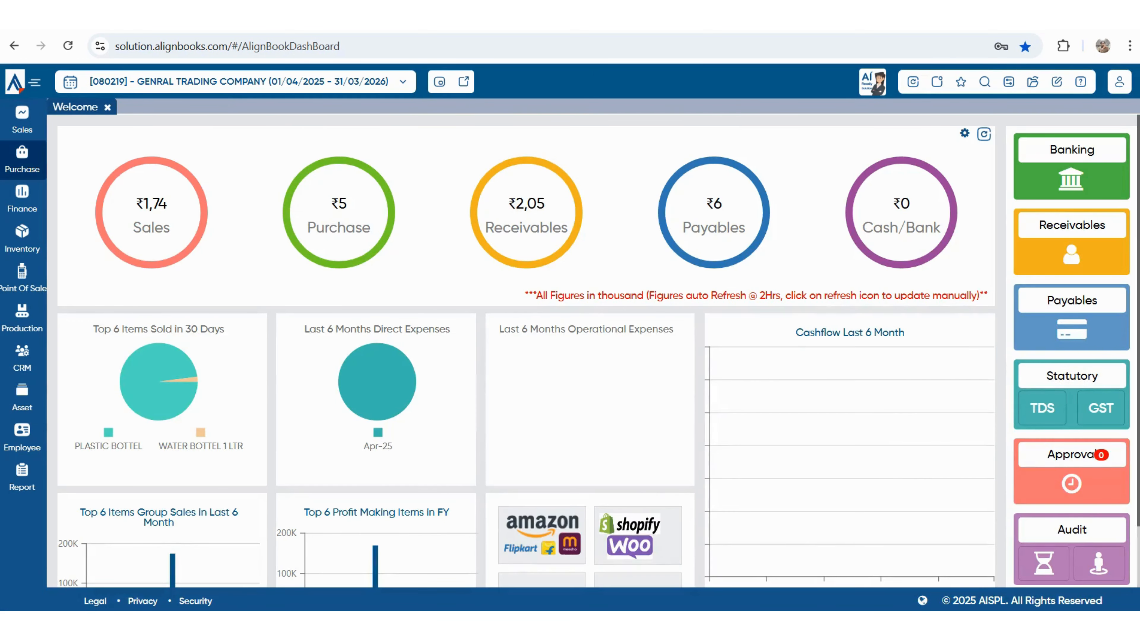
- Start a bill payment to PANKAJ ENTERPRISES from HDFC BANK, noting balances 6,00,000.00 and ₹5,546.00
left_click(22, 160)
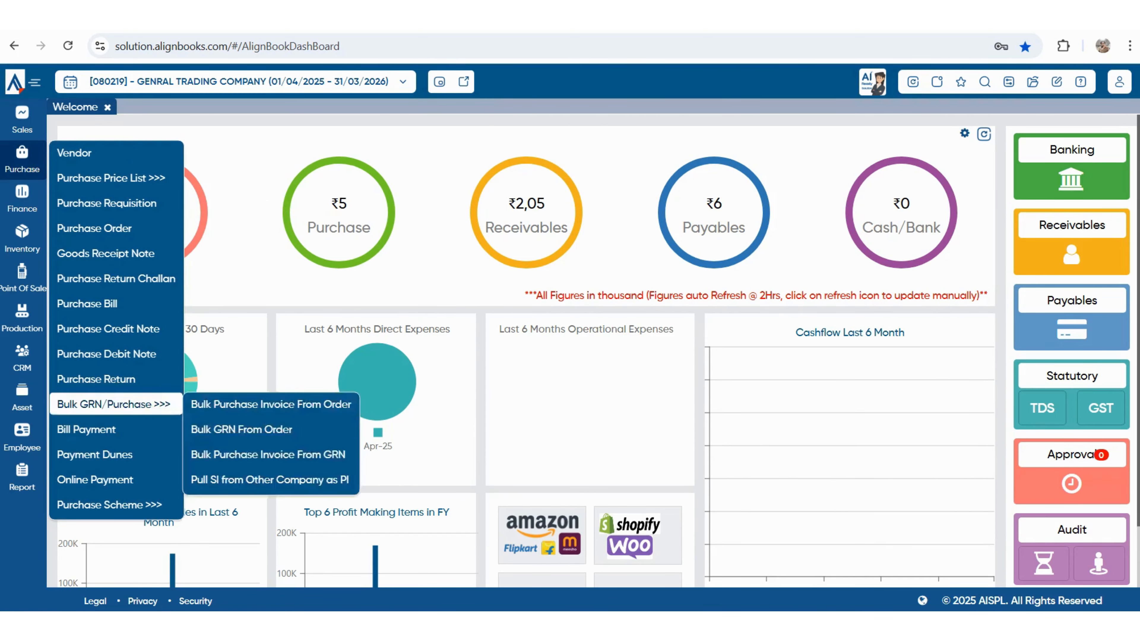
left_click(86, 429)
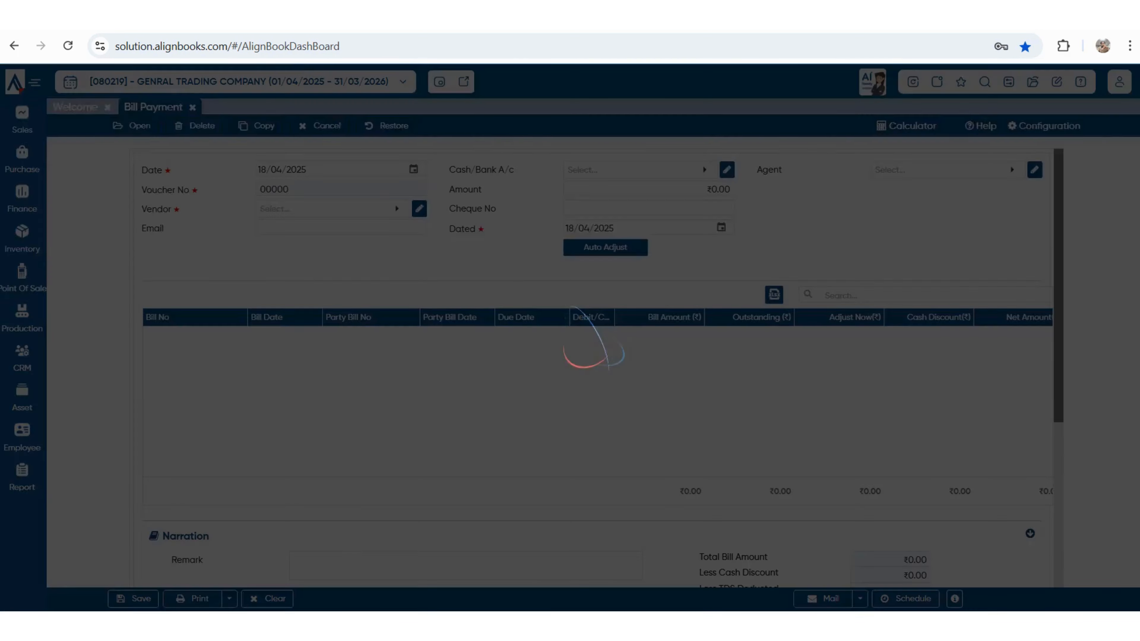
key("Return")
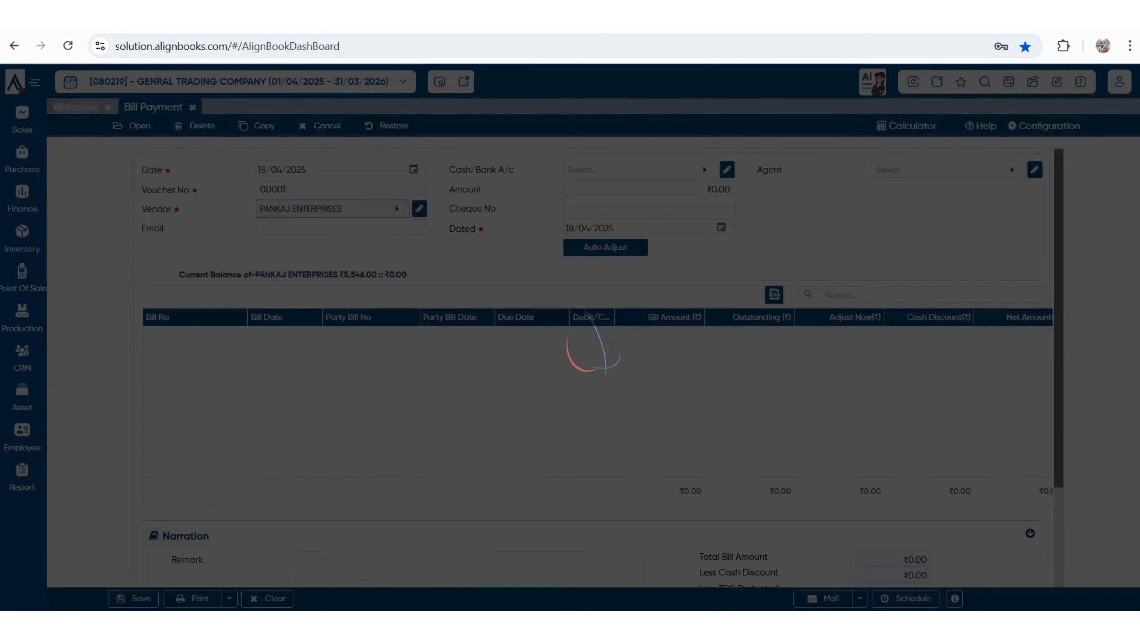
key("Down")
key("Down")
key("Down")
key("Return")
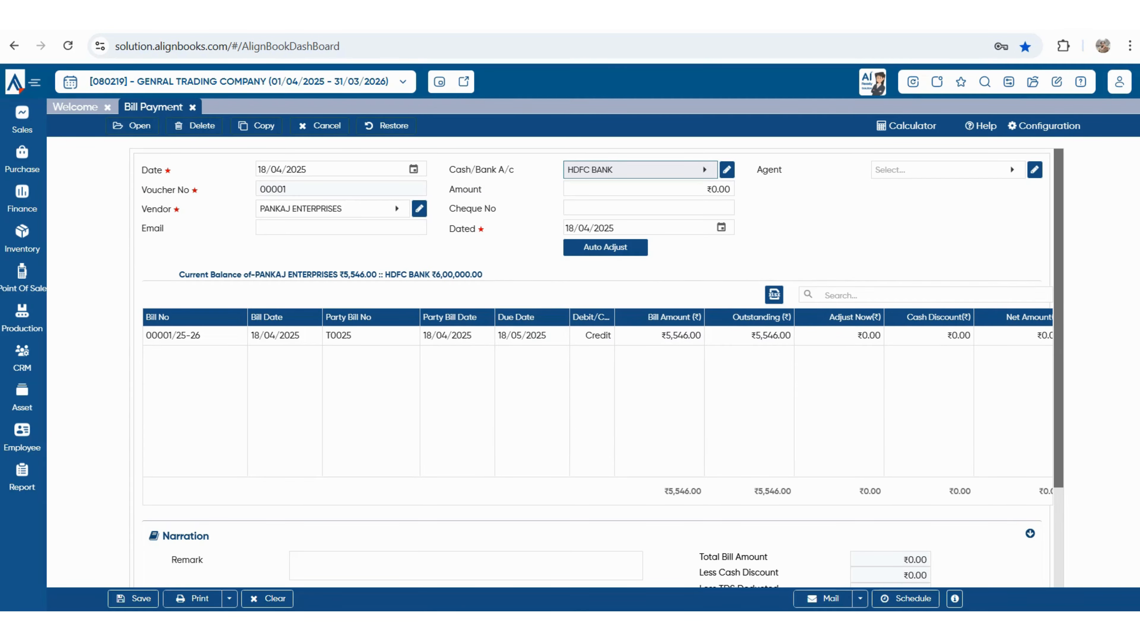
left_click_drag(436, 274, 482, 274)
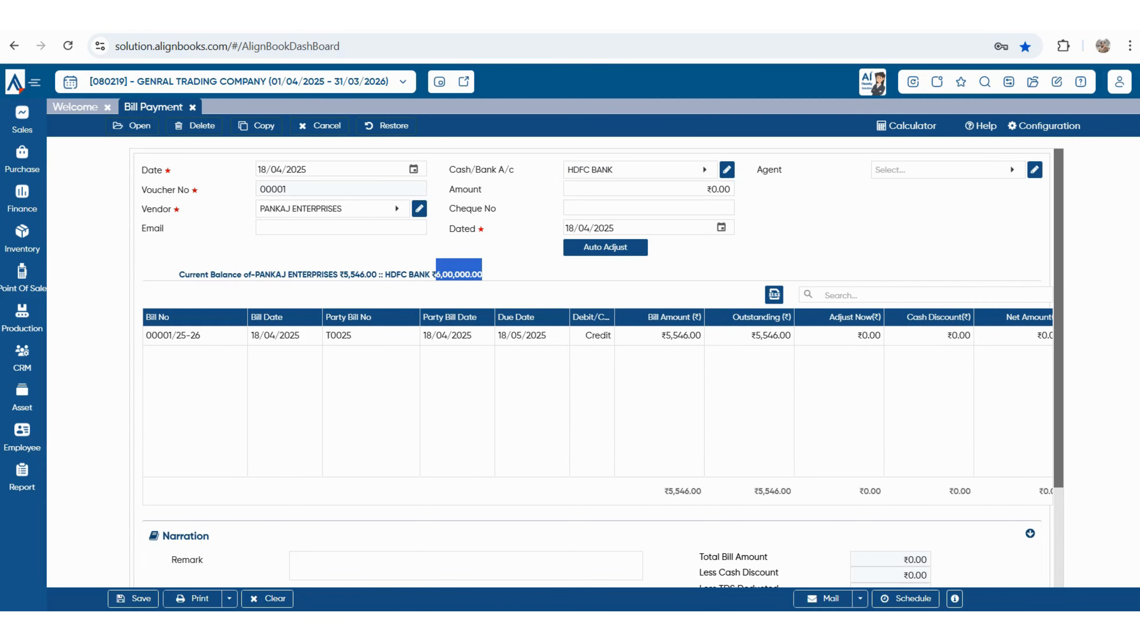
left_click_drag(281, 275, 376, 274)
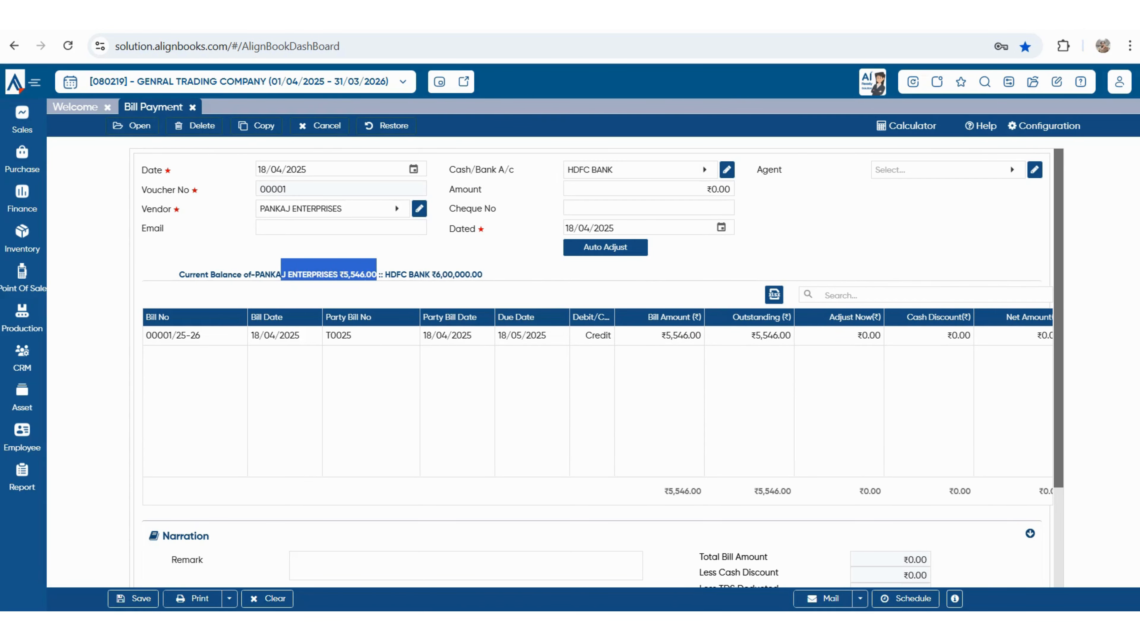
- Enter a 4500 payment amount against the outstanding bill and save the payment
left_click(648, 190)
type("4500")
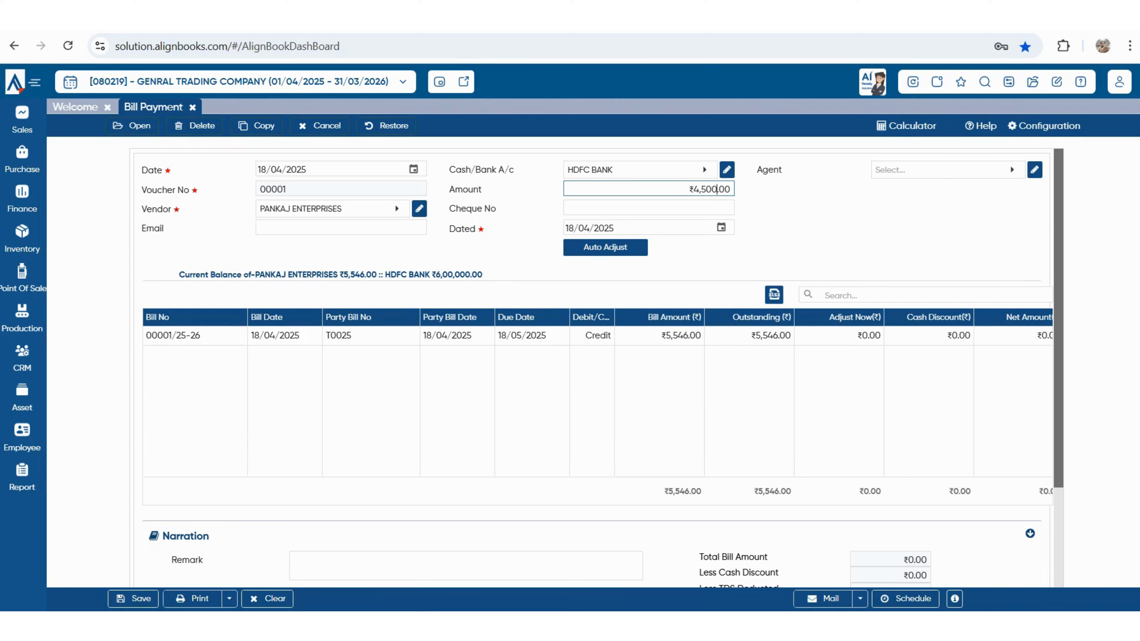
key("Tab")
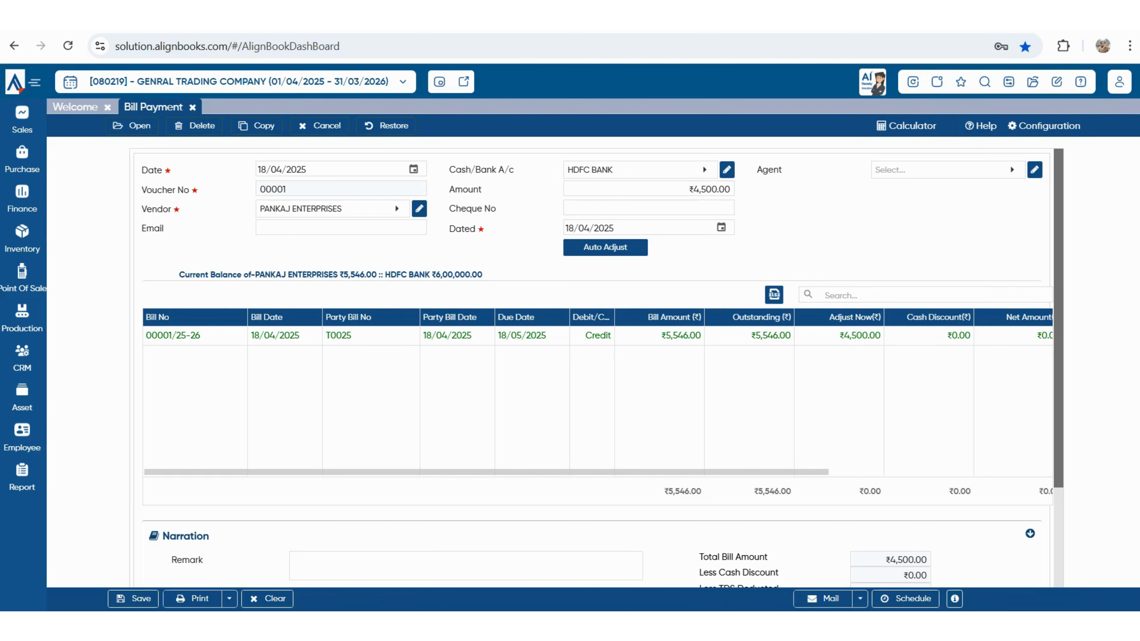
scroll(597, 395, "right", 2)
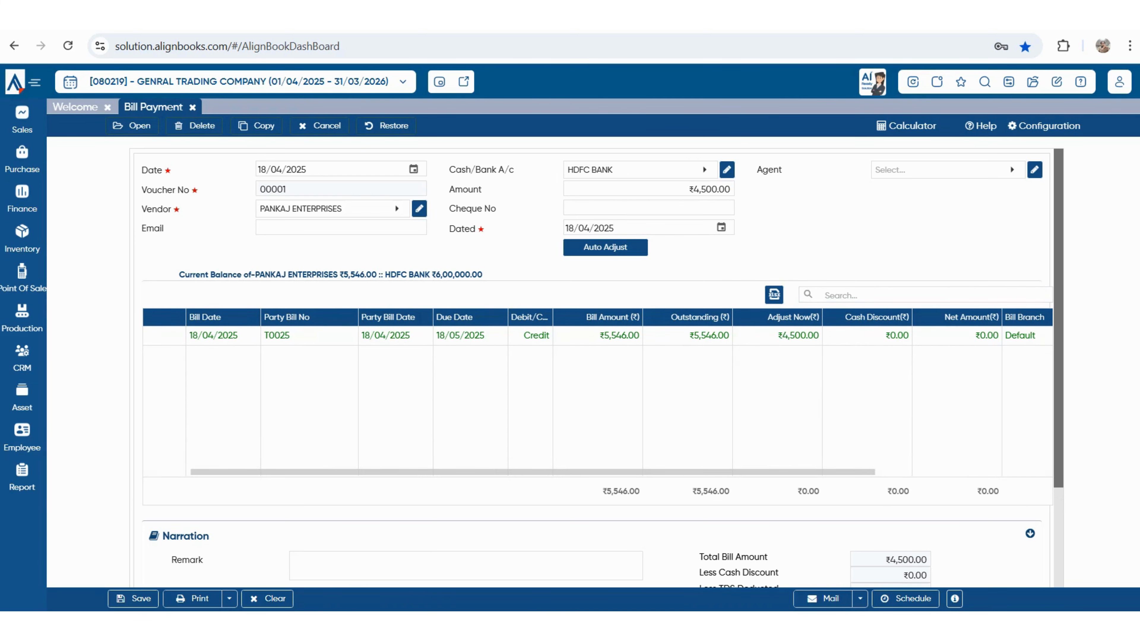
scroll(602, 368, "down", 3)
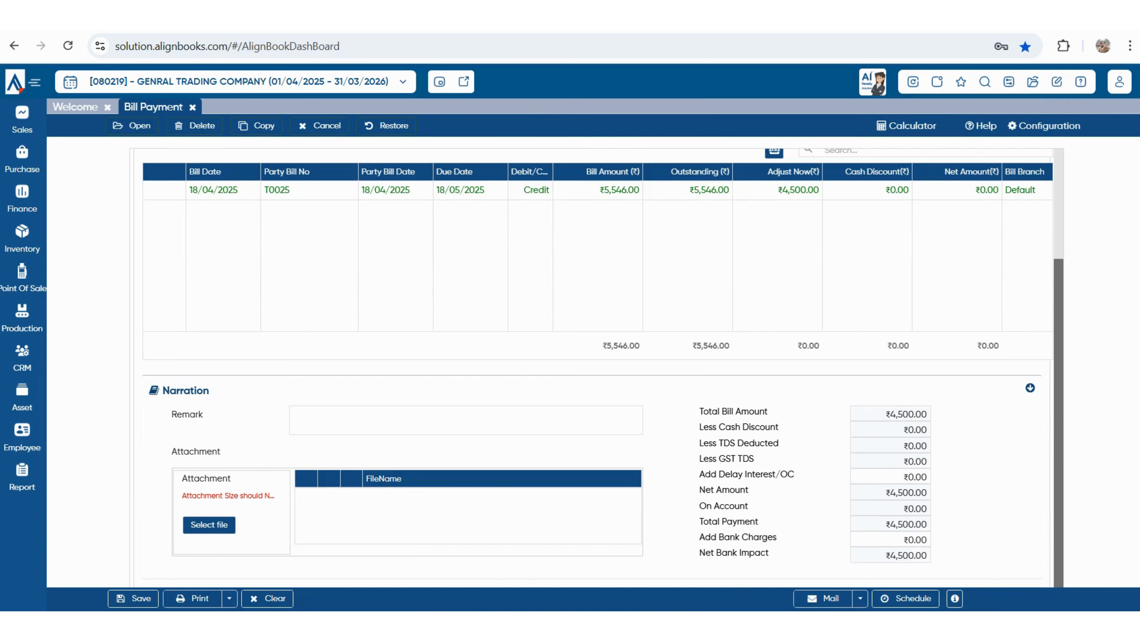
scroll(597, 359, "up", 3)
key("ctrl+s")
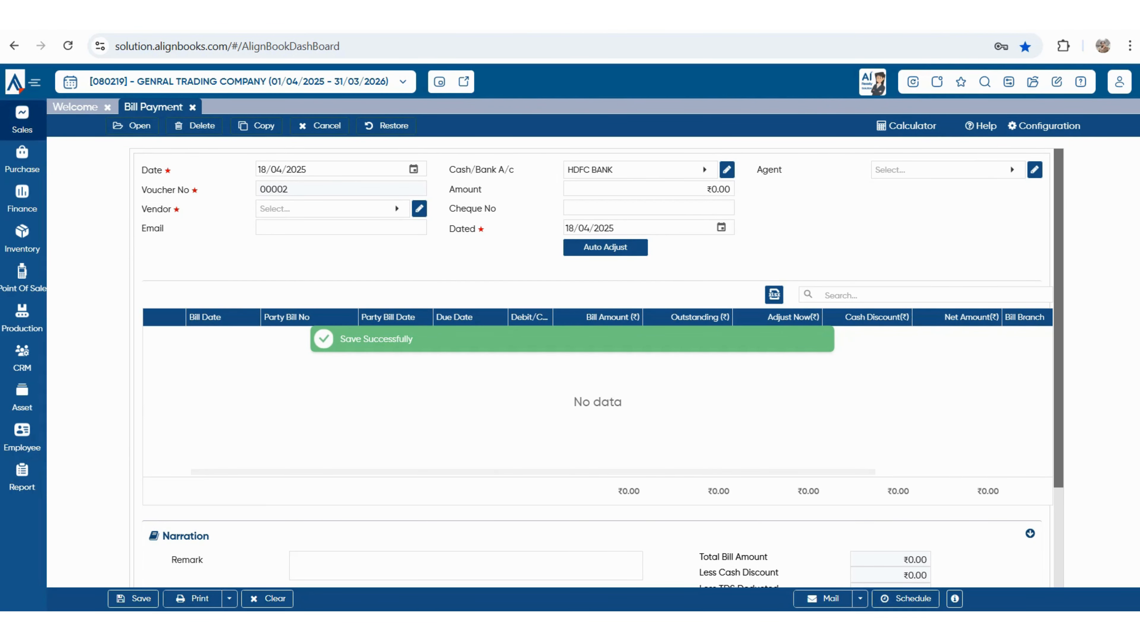
- Enter a ₹90,000 receipt from SHUBHAM ENTERPRISES into HDFC BANK, adjusted against the outstanding bill
left_click(22, 119)
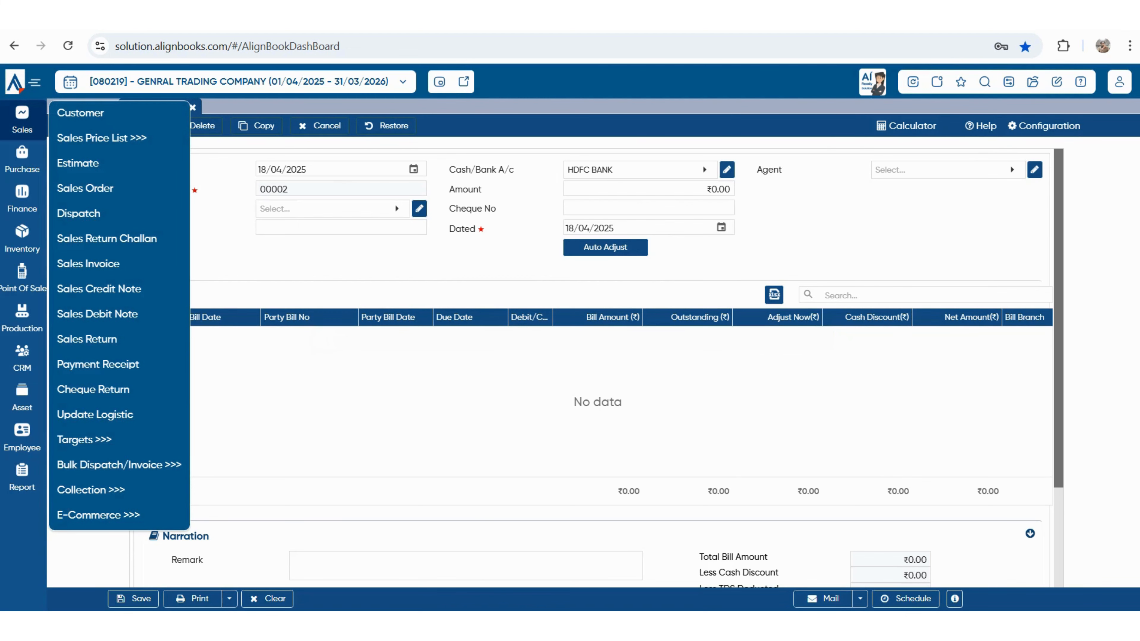
left_click(98, 364)
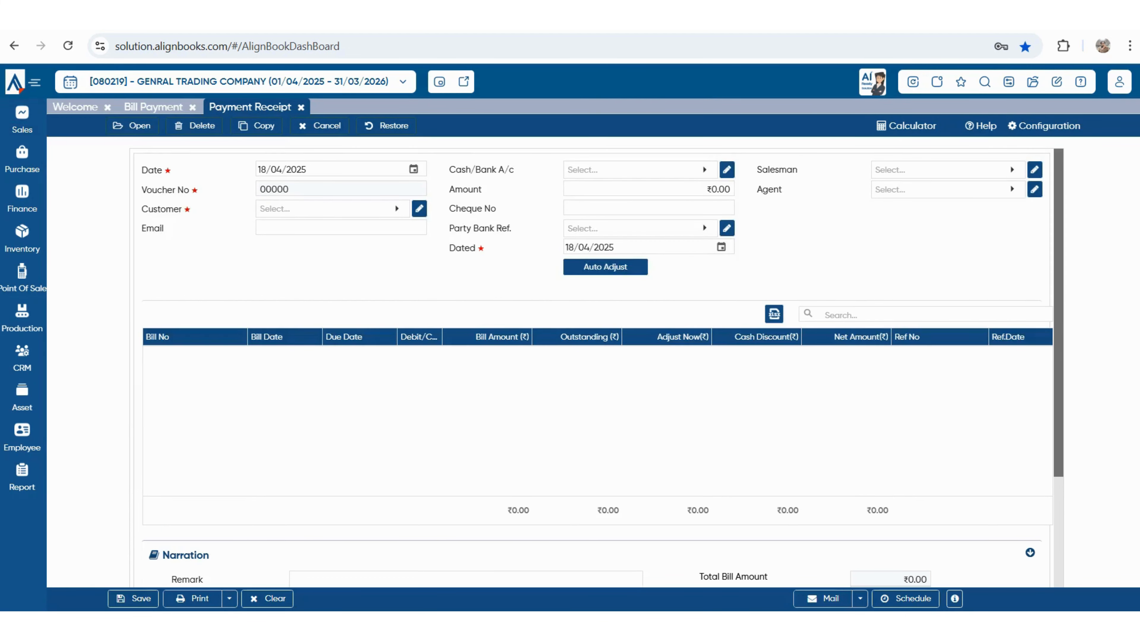
key("Return")
key("Return")
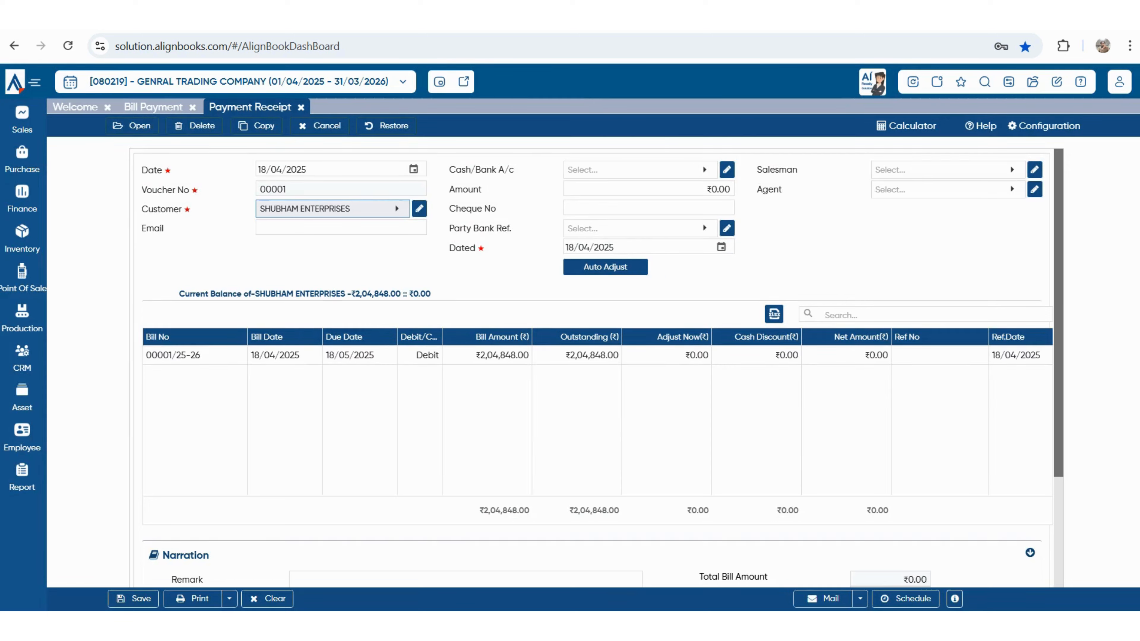
key("Return")
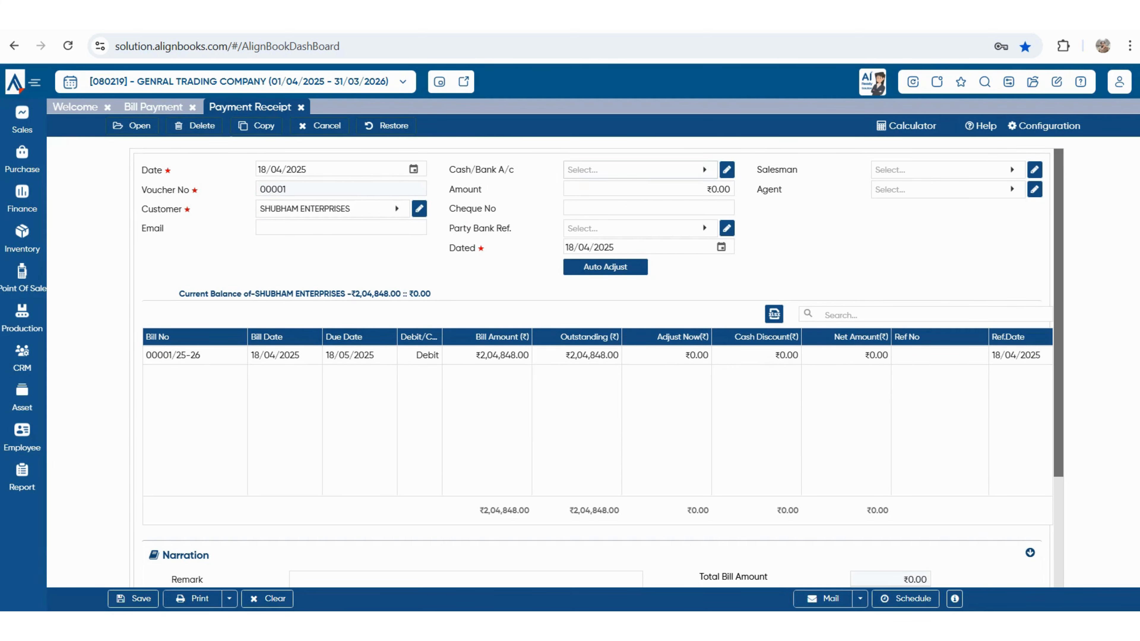
key("Down")
key("Down")
key("Return")
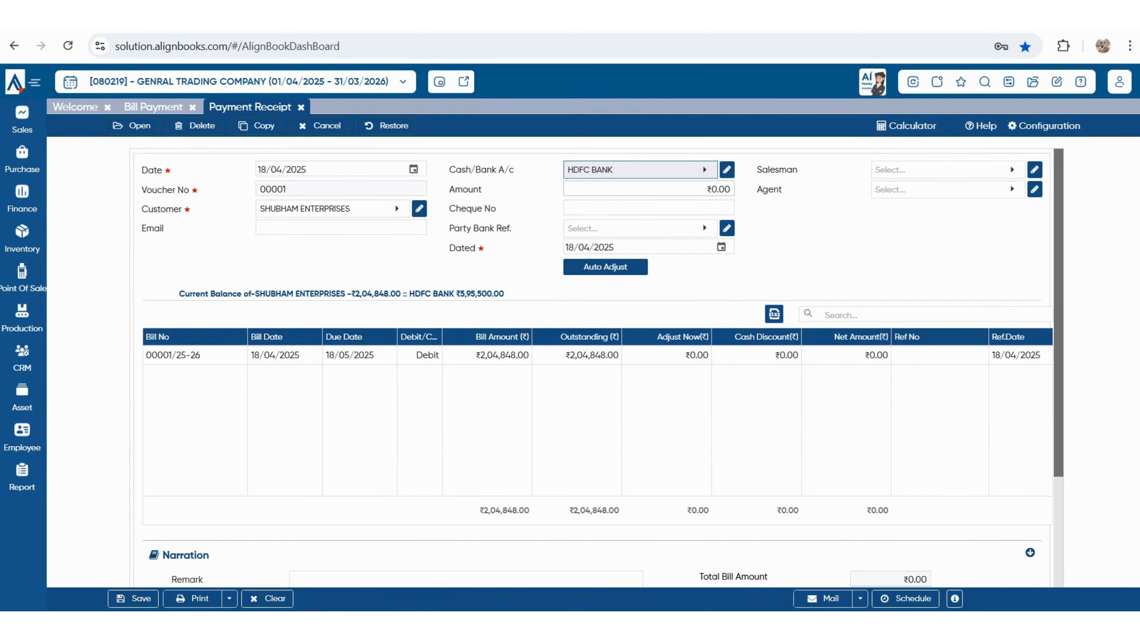
type("9")
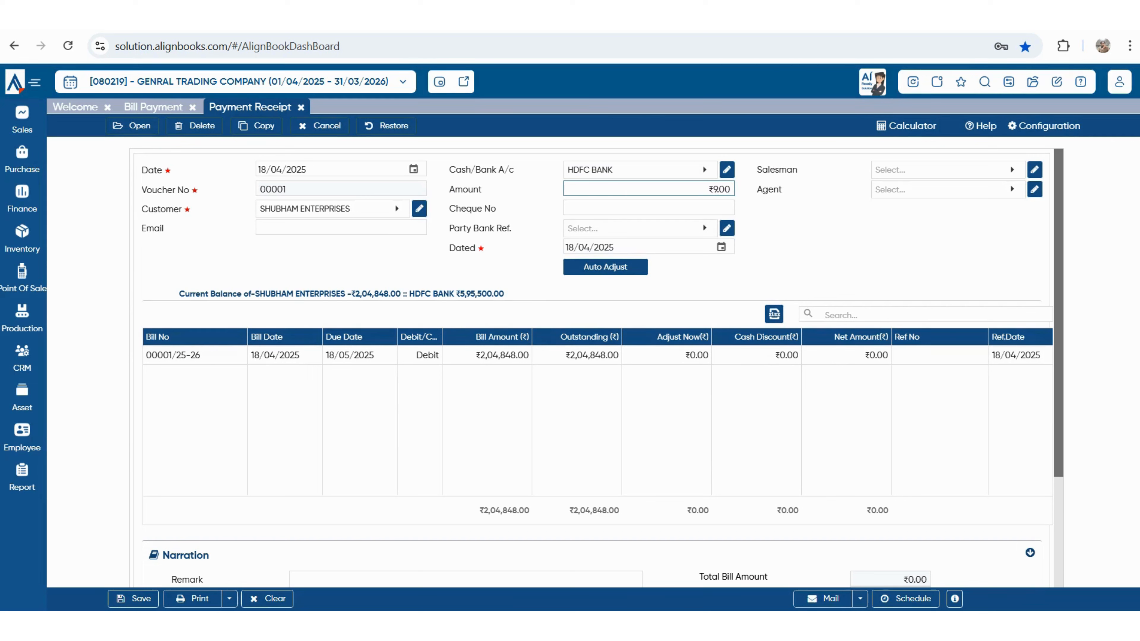
type("0,000")
key("Tab")
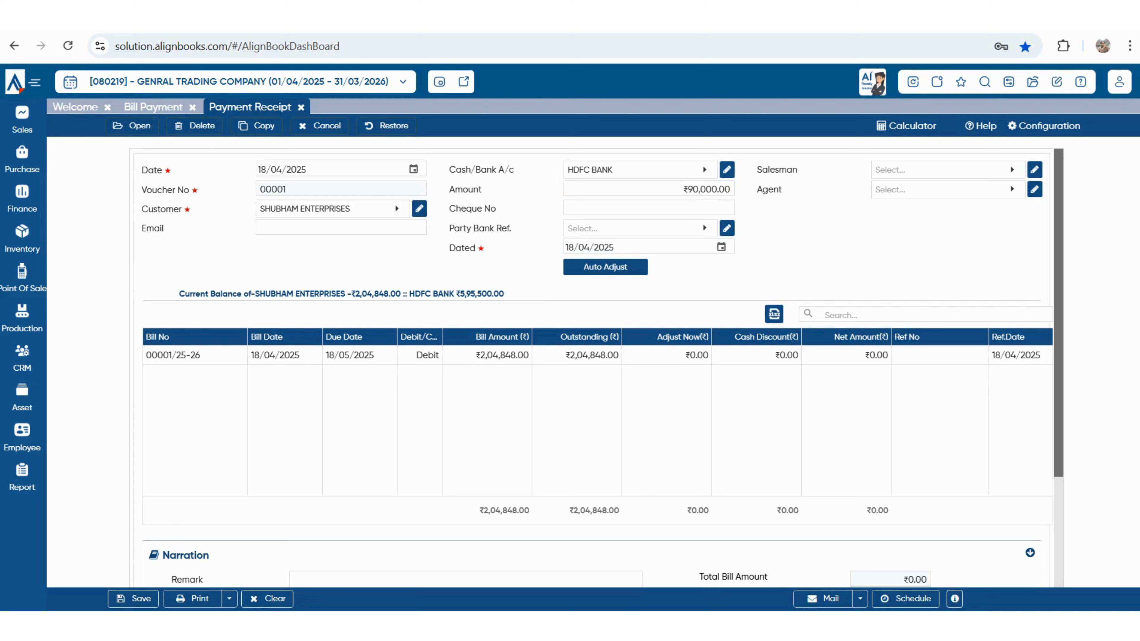
left_click(605, 267)
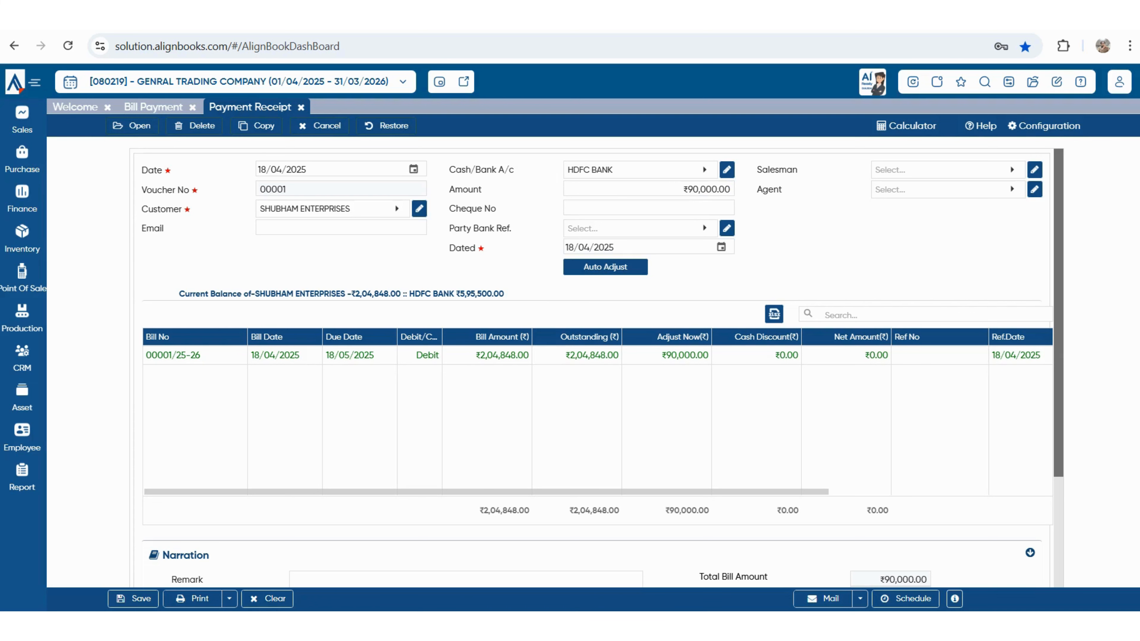
- Print the receipt voucher using the AB_Misc_Payment_Receipt_01 format
scroll(597, 359, "down", 3)
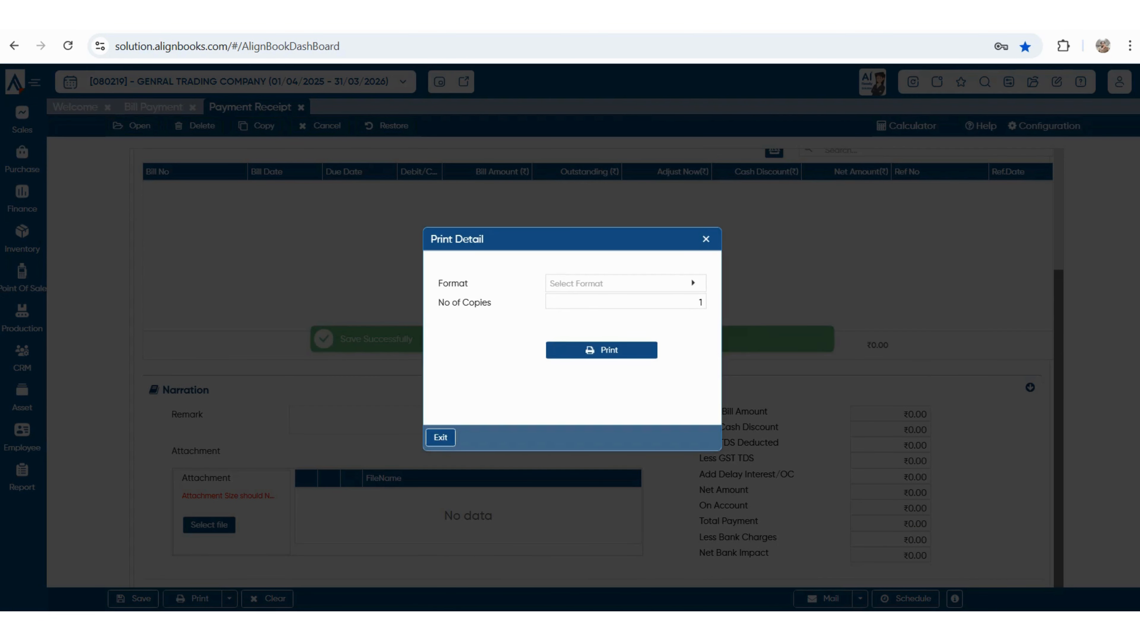
left_click(625, 283)
double_click(601, 369)
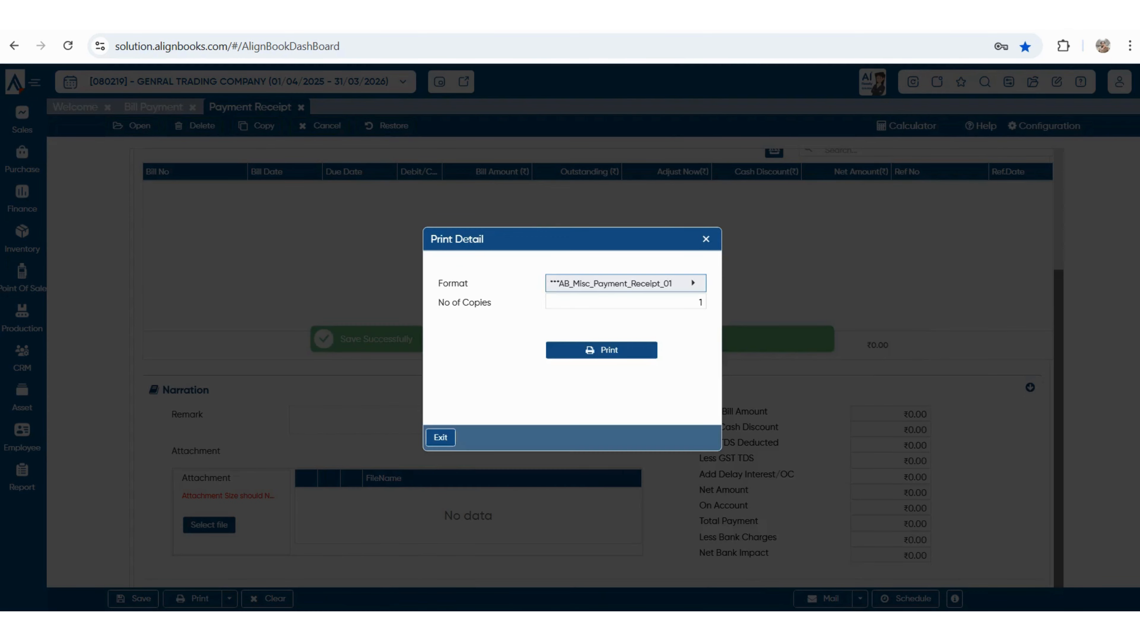
left_click(601, 350)
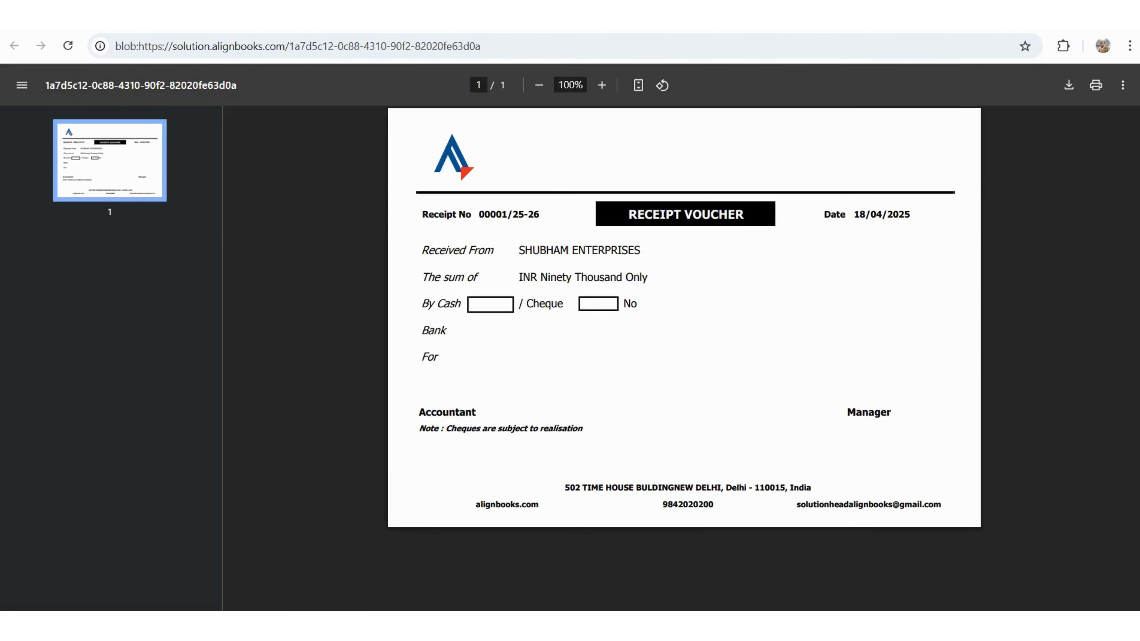
- Dismiss the print dialog, close the receipt voucher PDF and scroll the Payment Receipt form up
key("Escape")
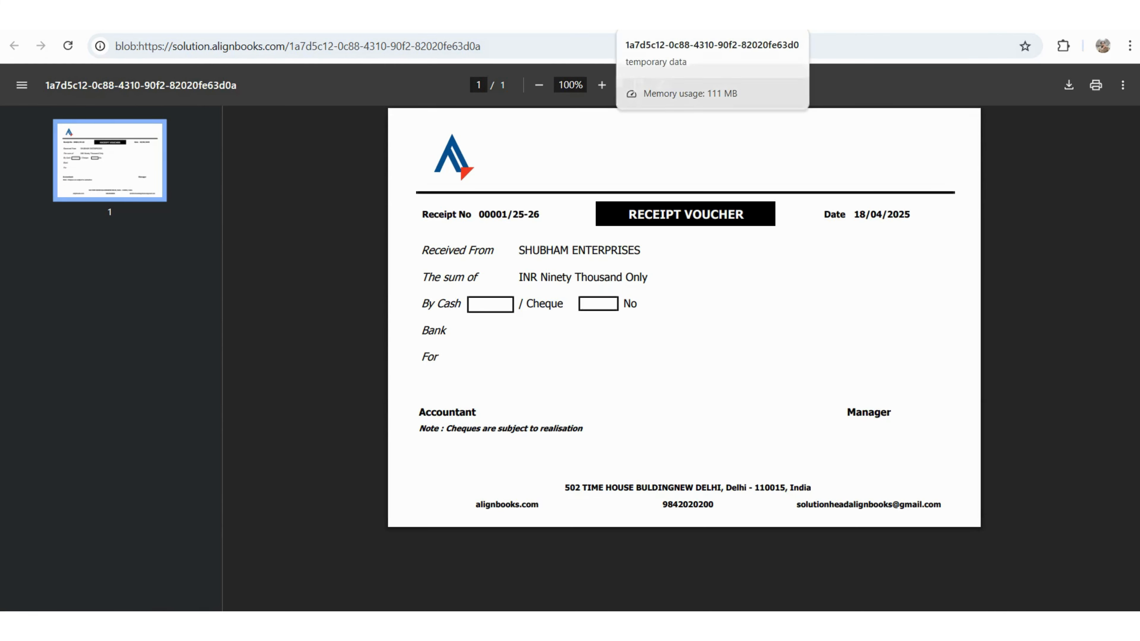
key("ctrl+w")
scroll(602, 368, "up", 3)
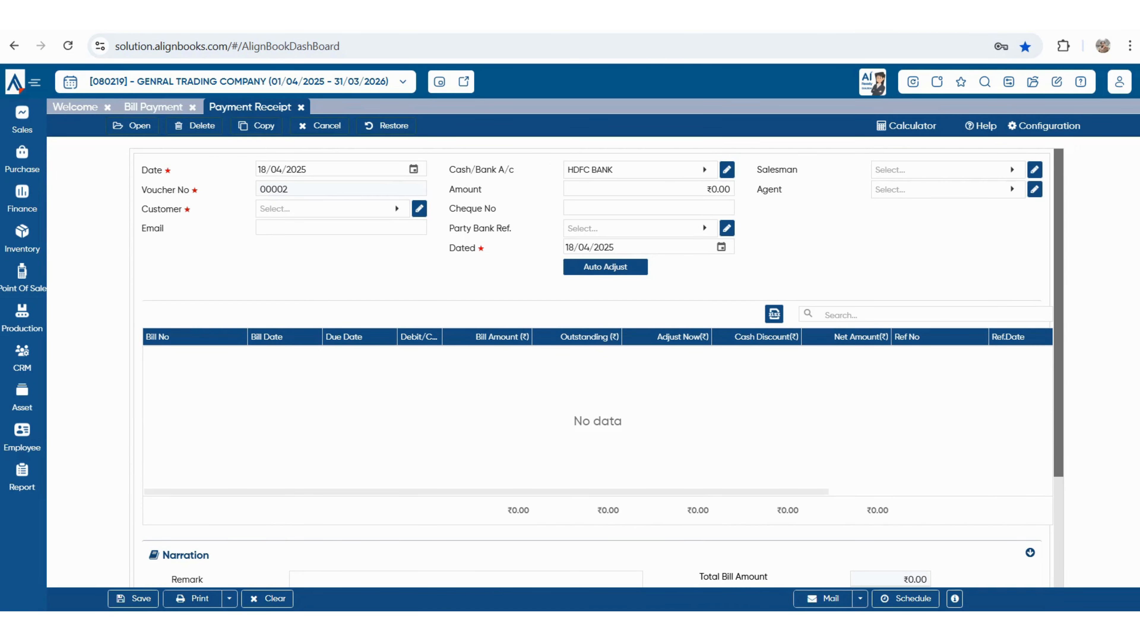
- Open the Trial Balance and review the Current Liabilities closing credit amount
left_click(22, 478)
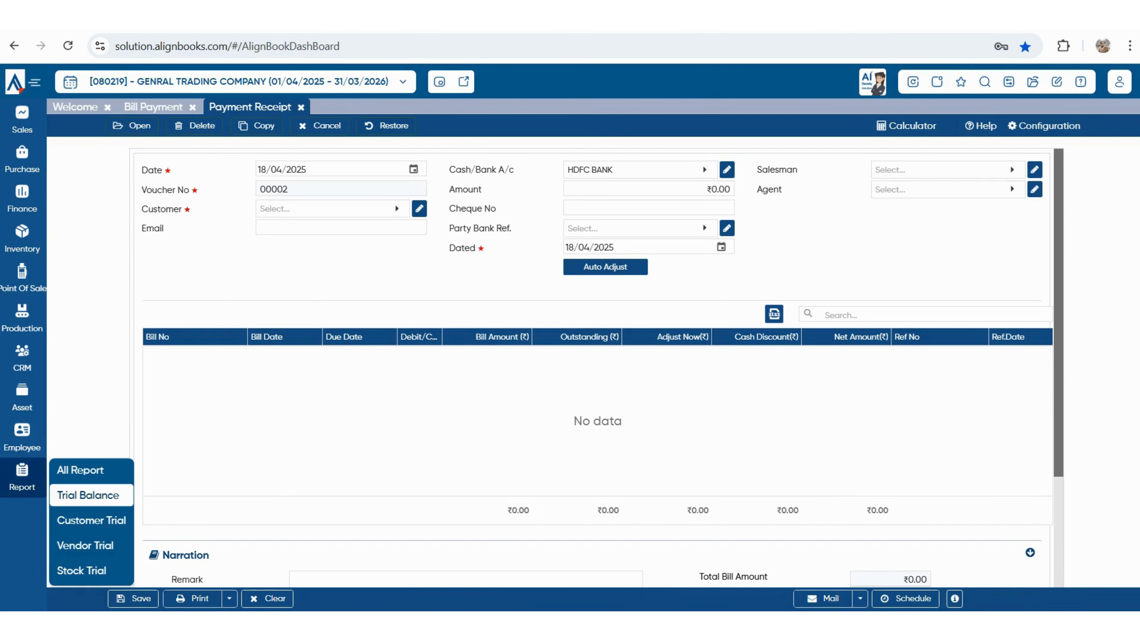
left_click(88, 495)
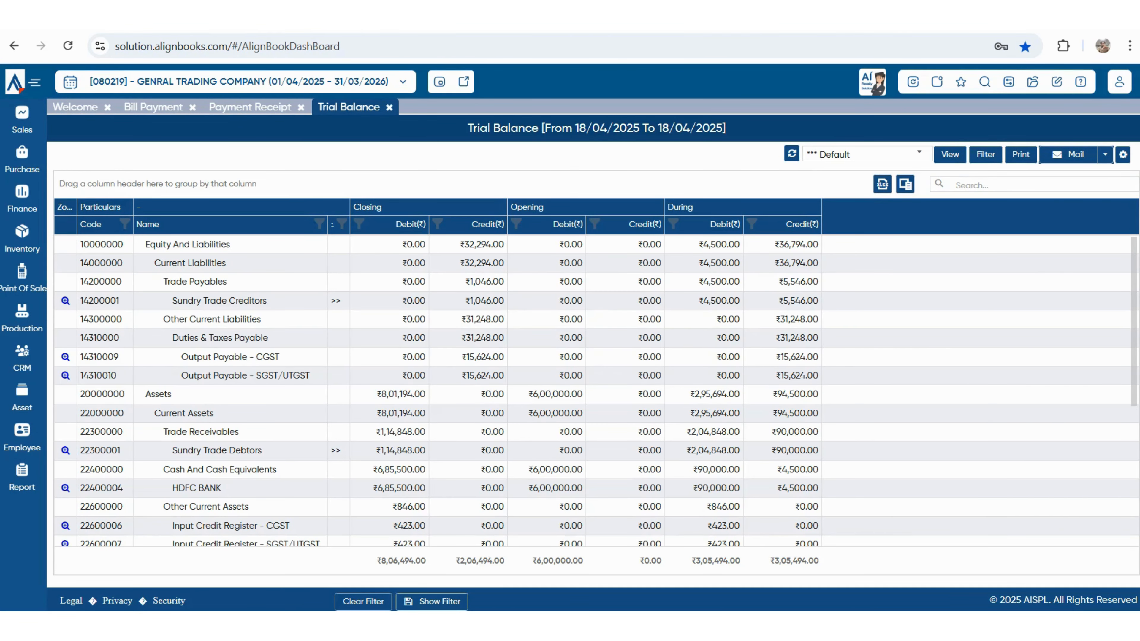
left_click_drag(460, 263, 498, 264)
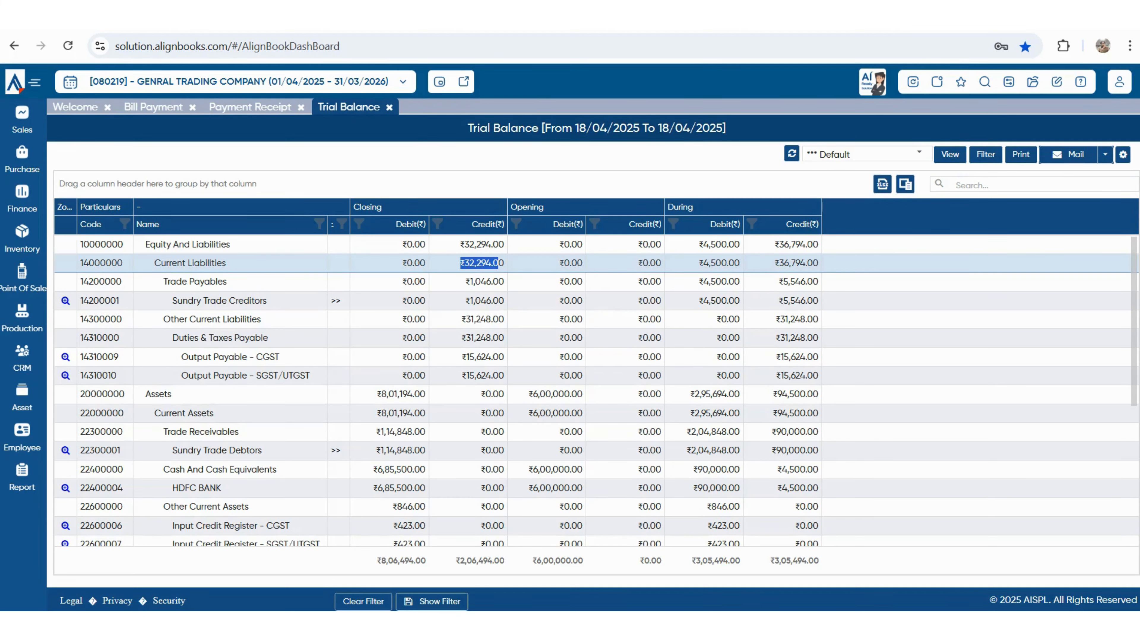
scroll(596, 390, "down", 3)
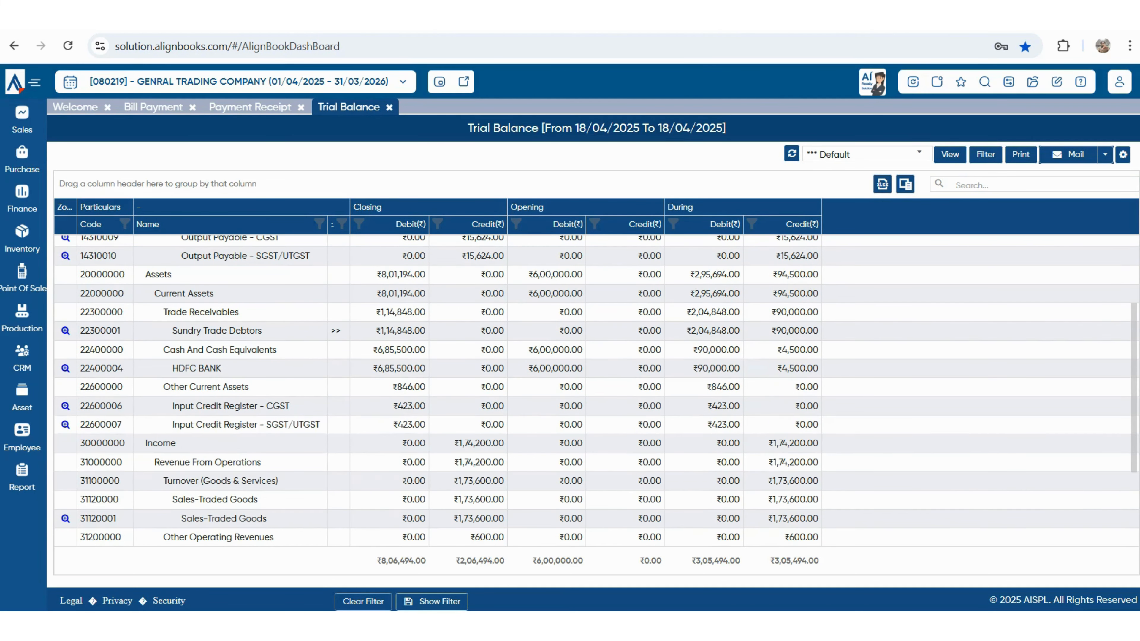
scroll(596, 391, "down", 3)
- Open the Bank Book report and review HDFC BANK's ₹4,500 payment, ₹90,000 receipt and closing total
mouse_move(22, 476)
left_click(84, 469)
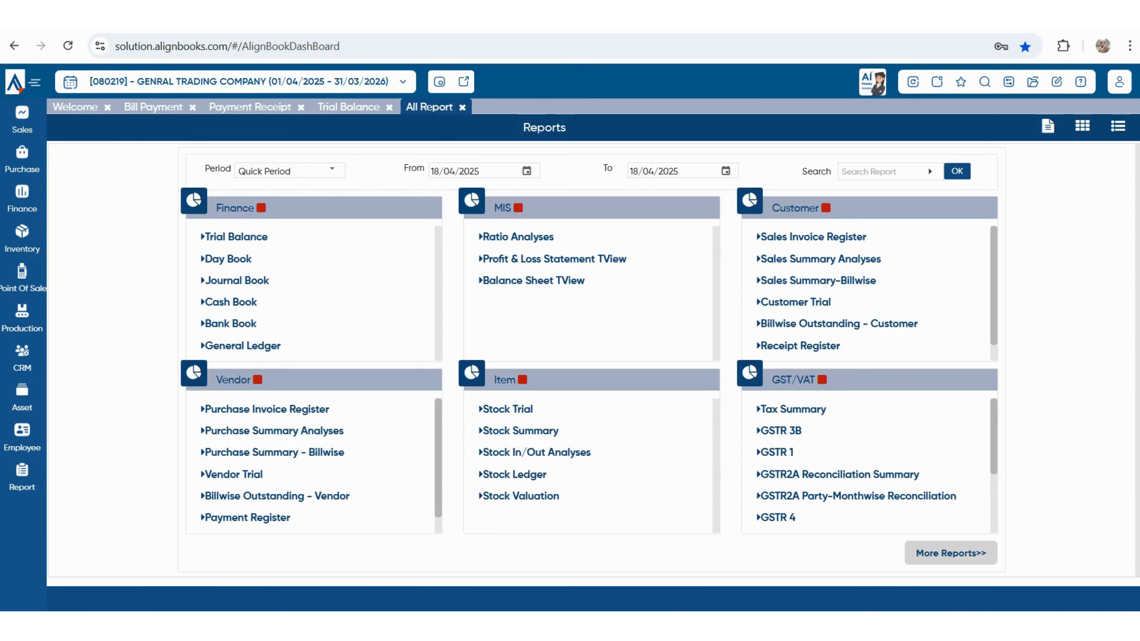
left_click(890, 171)
type("BAN")
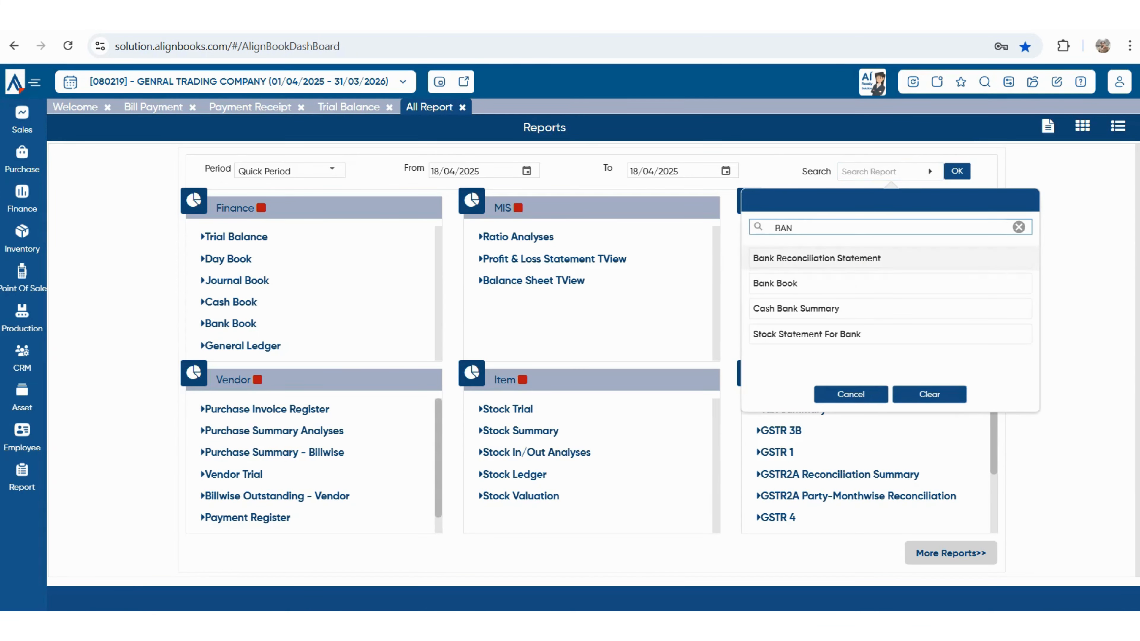
left_click(890, 283)
left_click(956, 171)
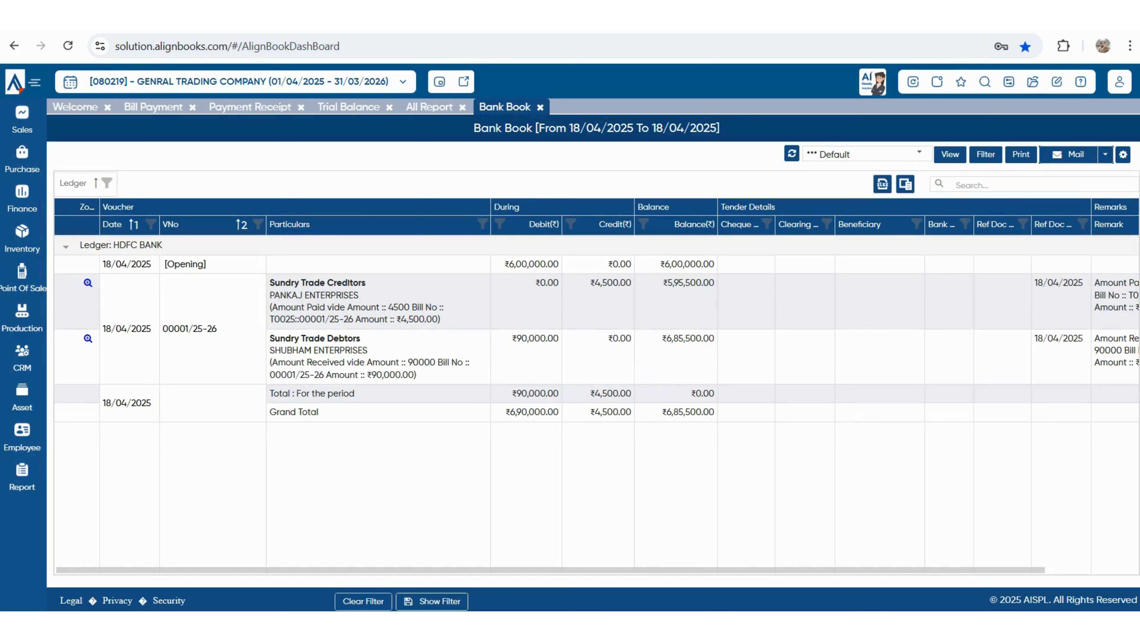
double_click(533, 263)
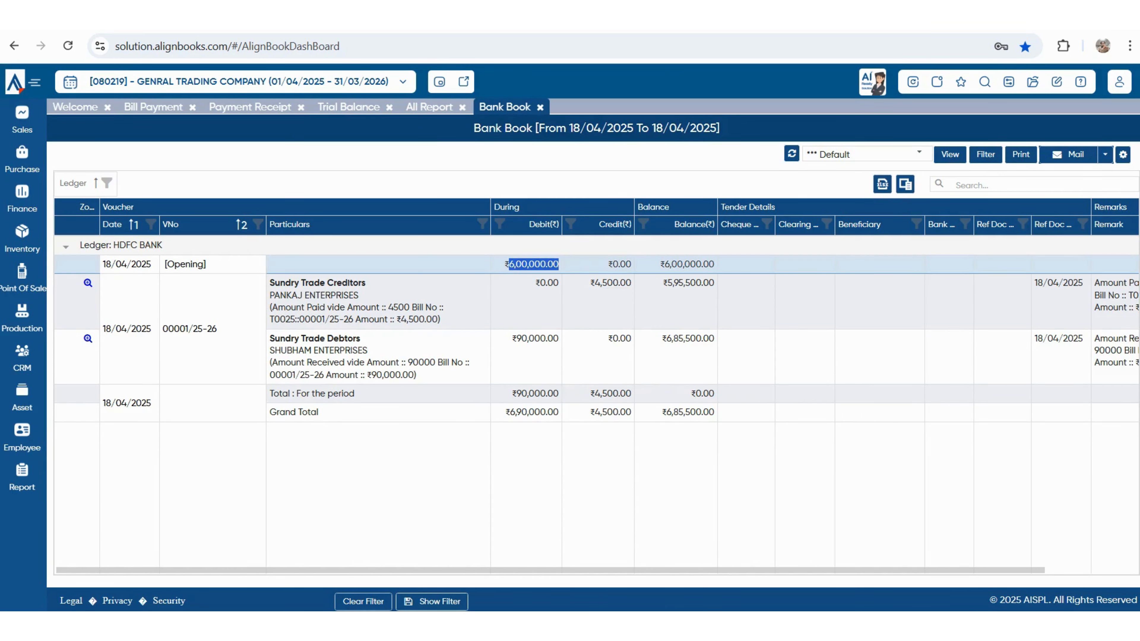
double_click(610, 282)
double_click(535, 338)
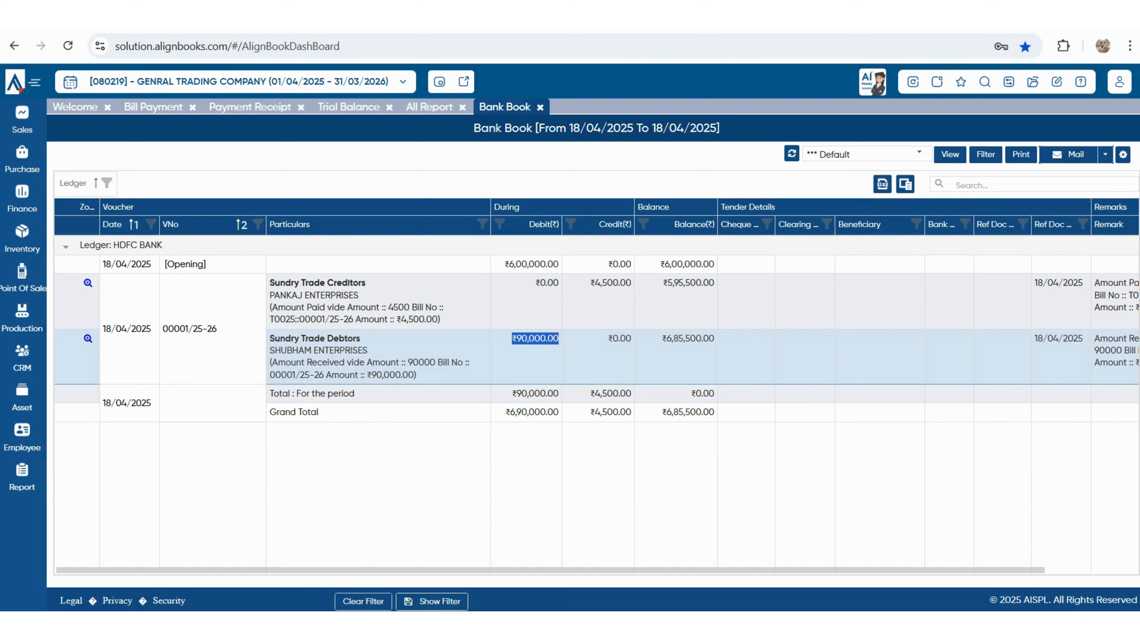
double_click(689, 411)
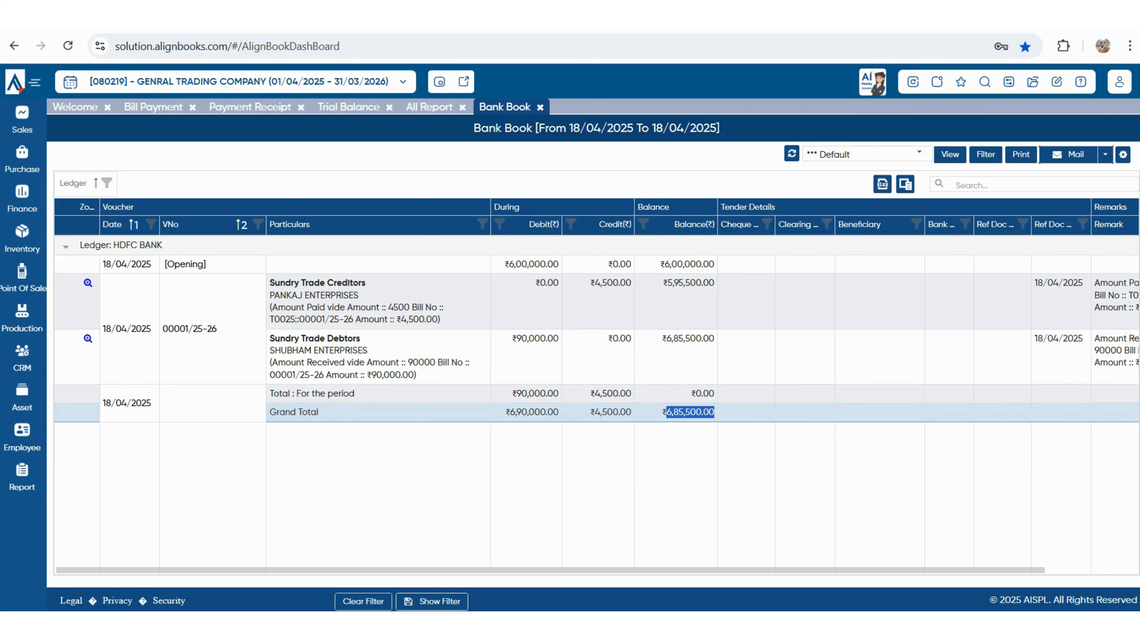
- Save a receipt/payment voucher: ledger Bank Charges & Commission, account HDFC BANK, amount 600
mouse_move(22, 198)
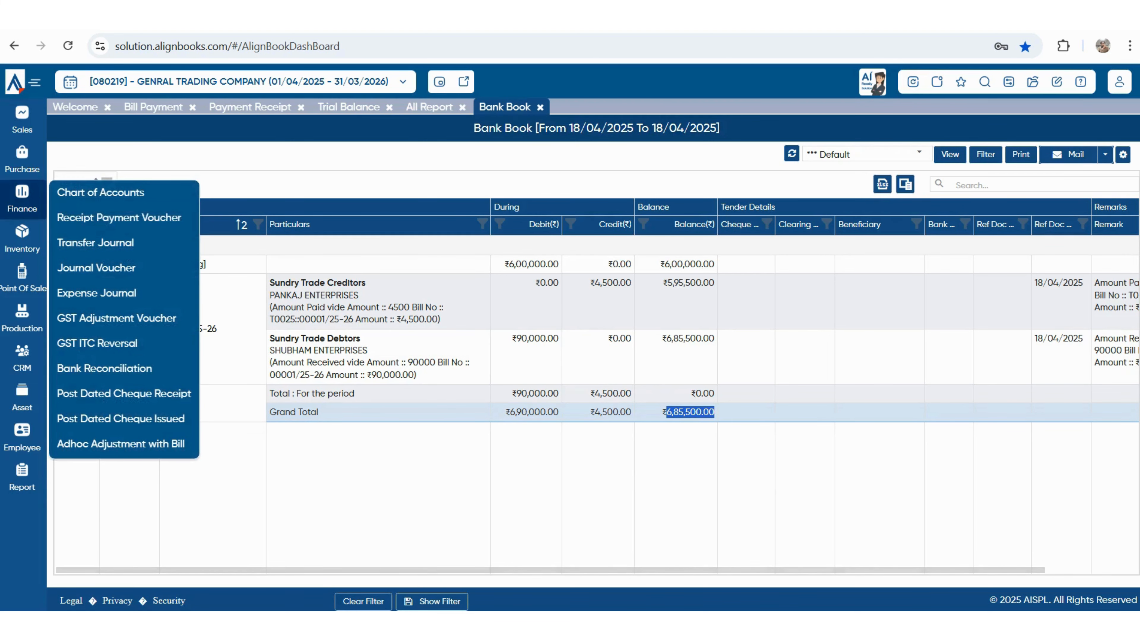
left_click(119, 217)
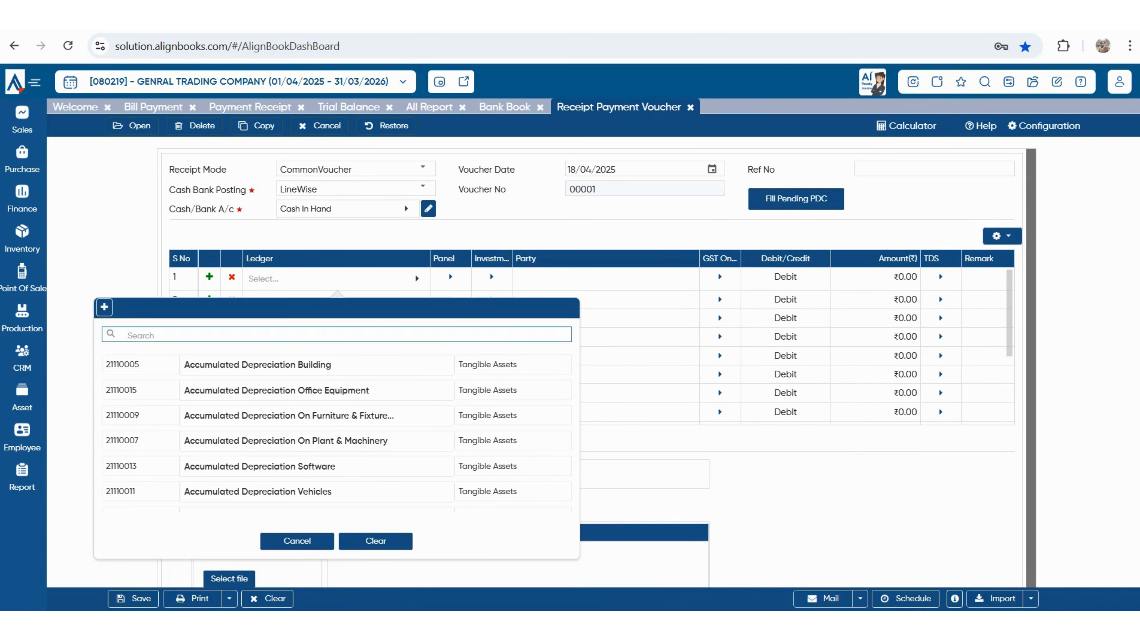
type("BAN")
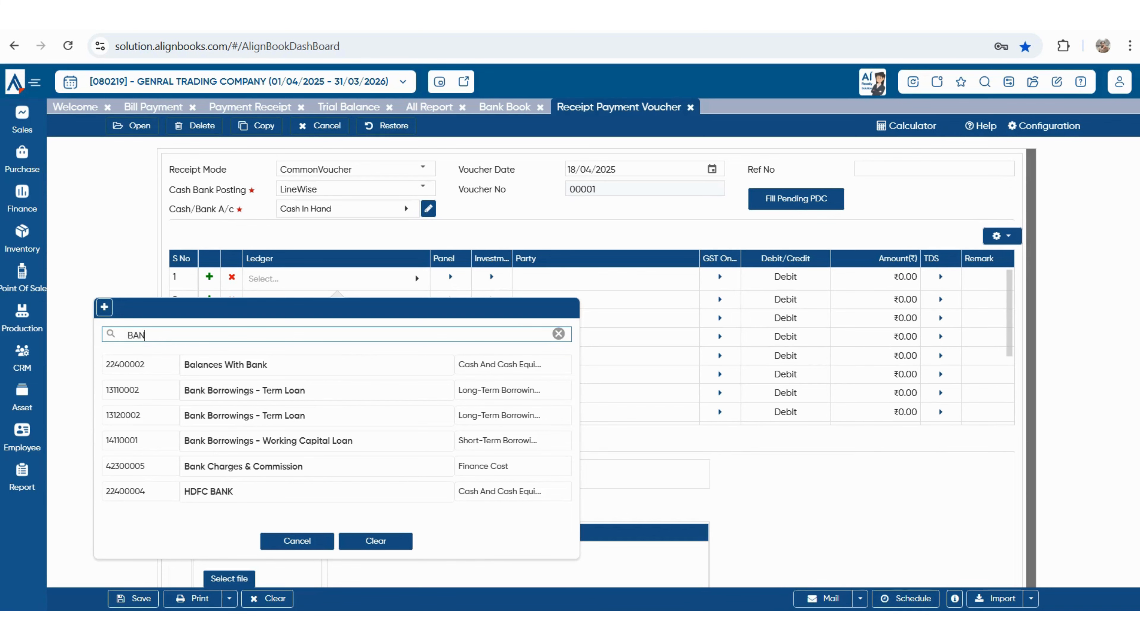
key("Down")
key("Down")
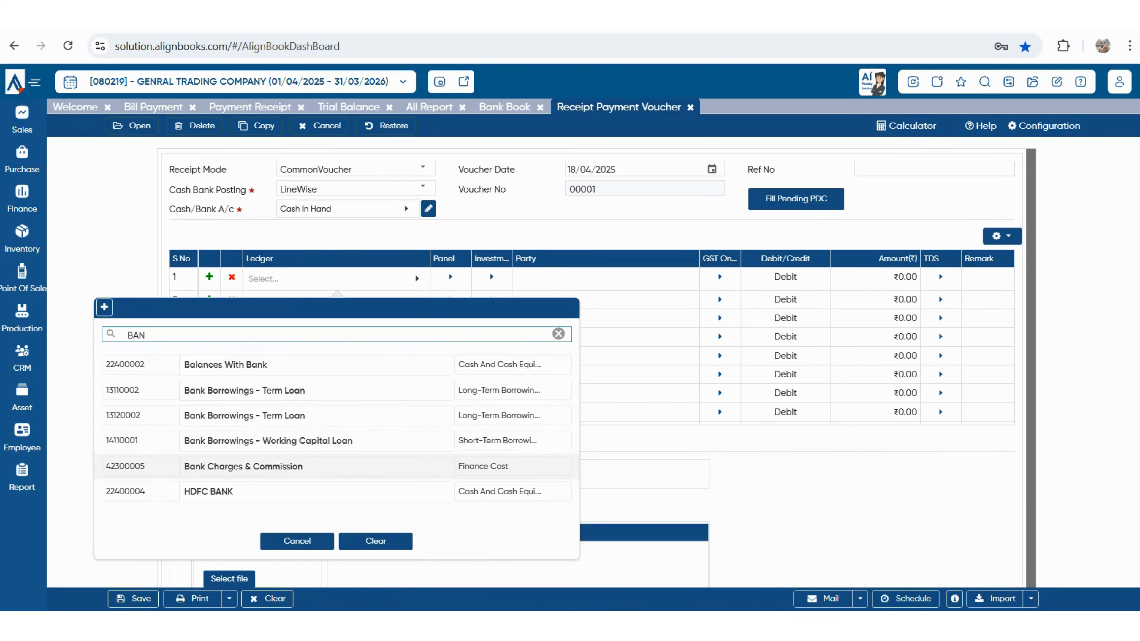
key("Return")
left_click(377, 208)
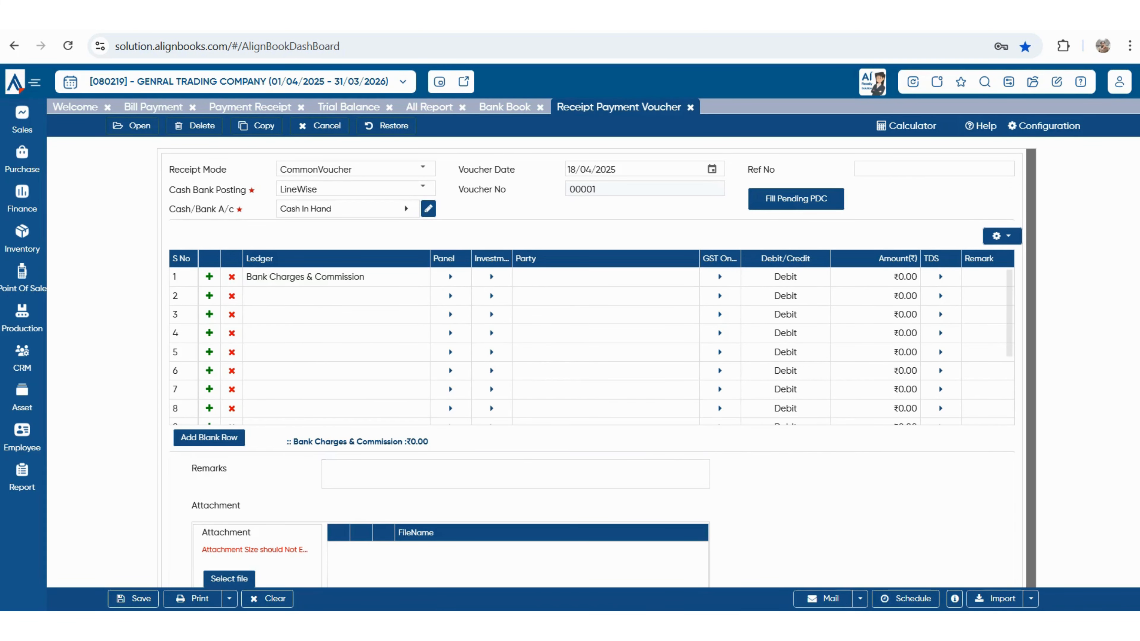
key("Down")
key("Return")
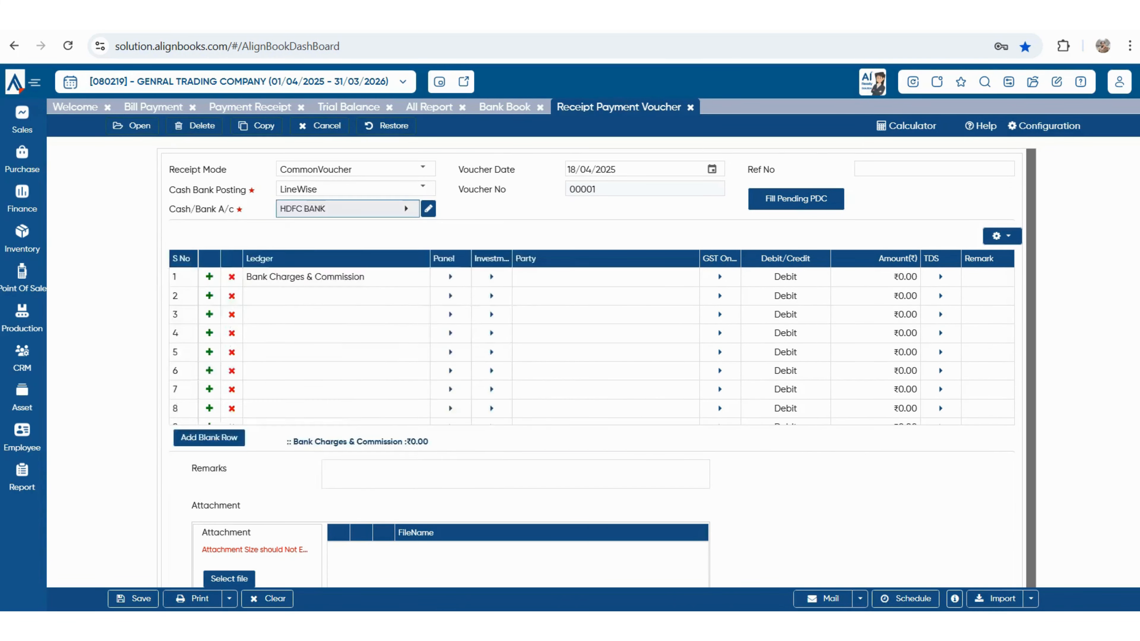
left_click(875, 277)
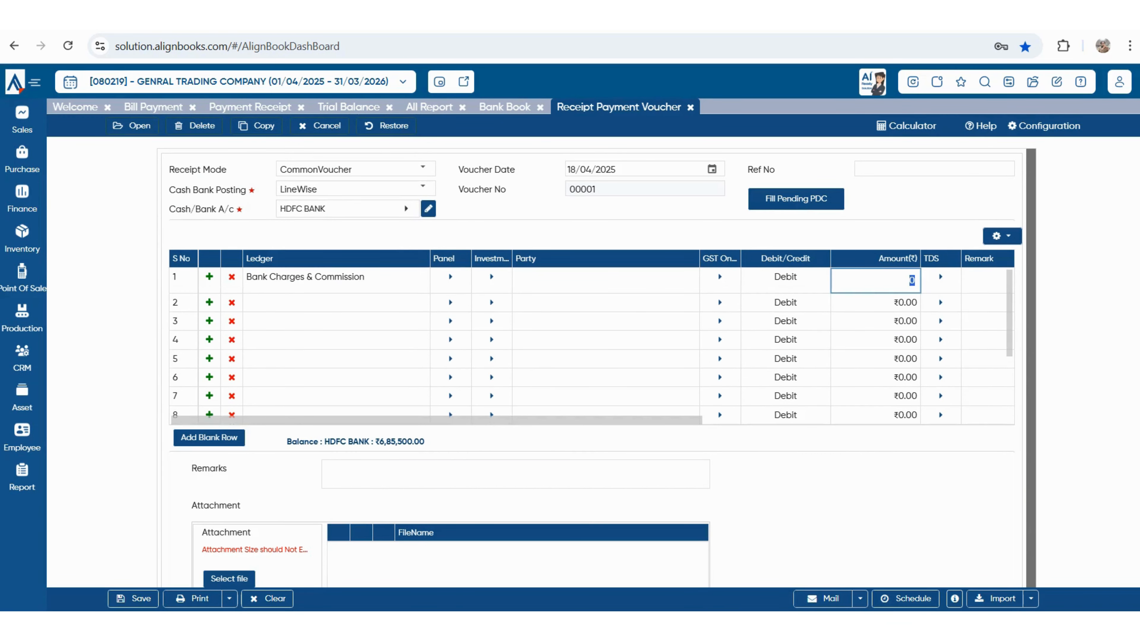
type("600")
key("Return")
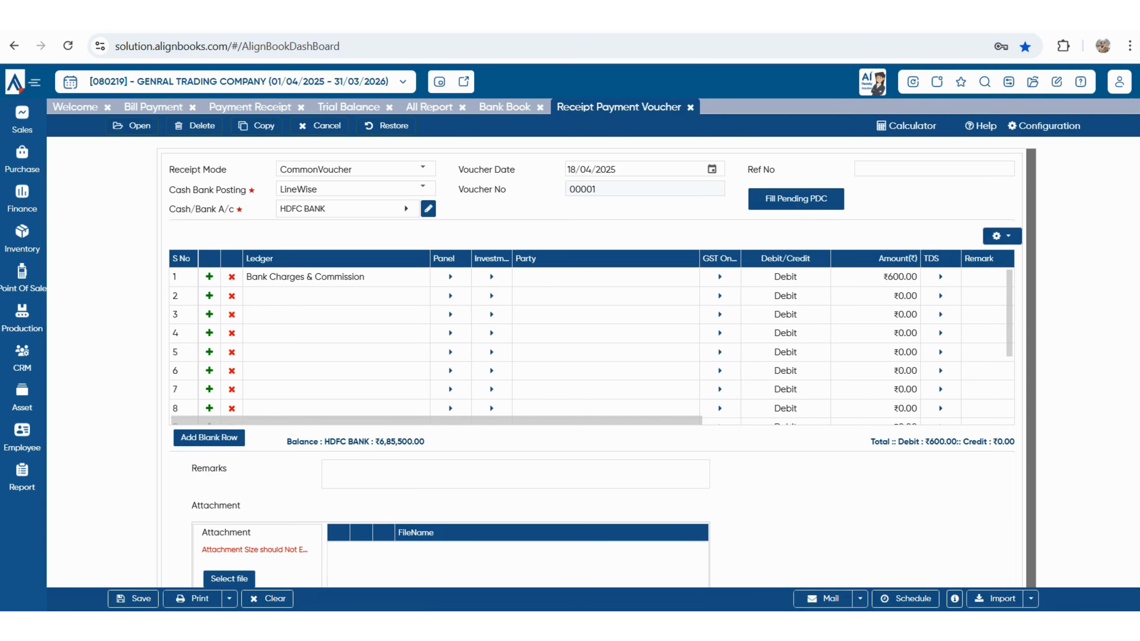
key("ctrl+s")
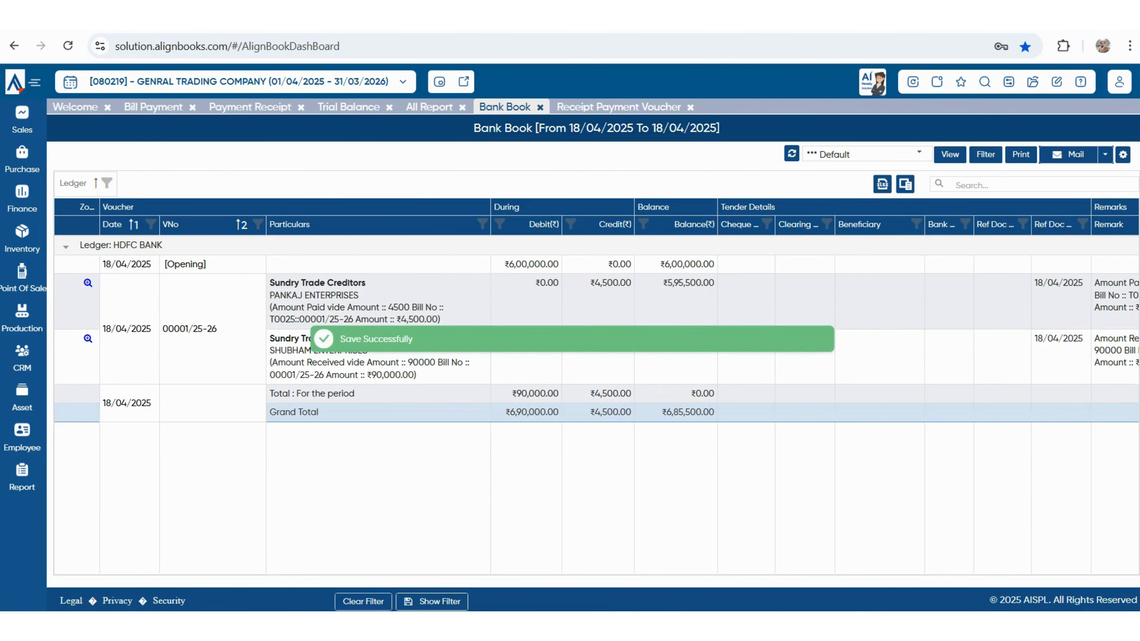
- Refresh the Bank Book, then bring up the full All Reports catalogue
left_click(792, 153)
mouse_move(22, 478)
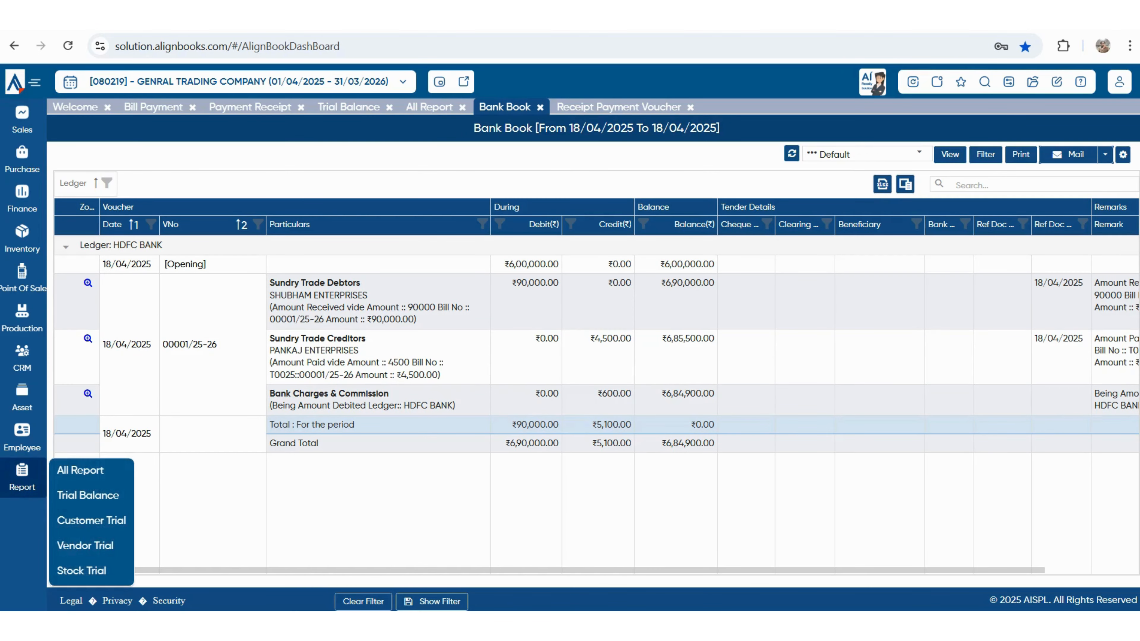
left_click(80, 470)
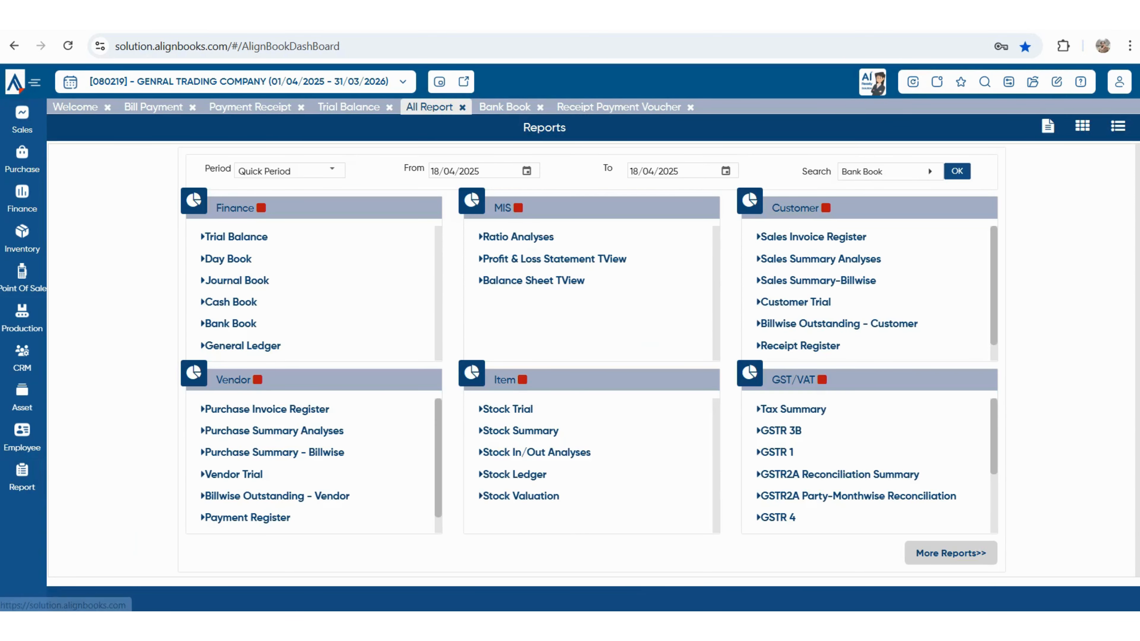
left_click(950, 552)
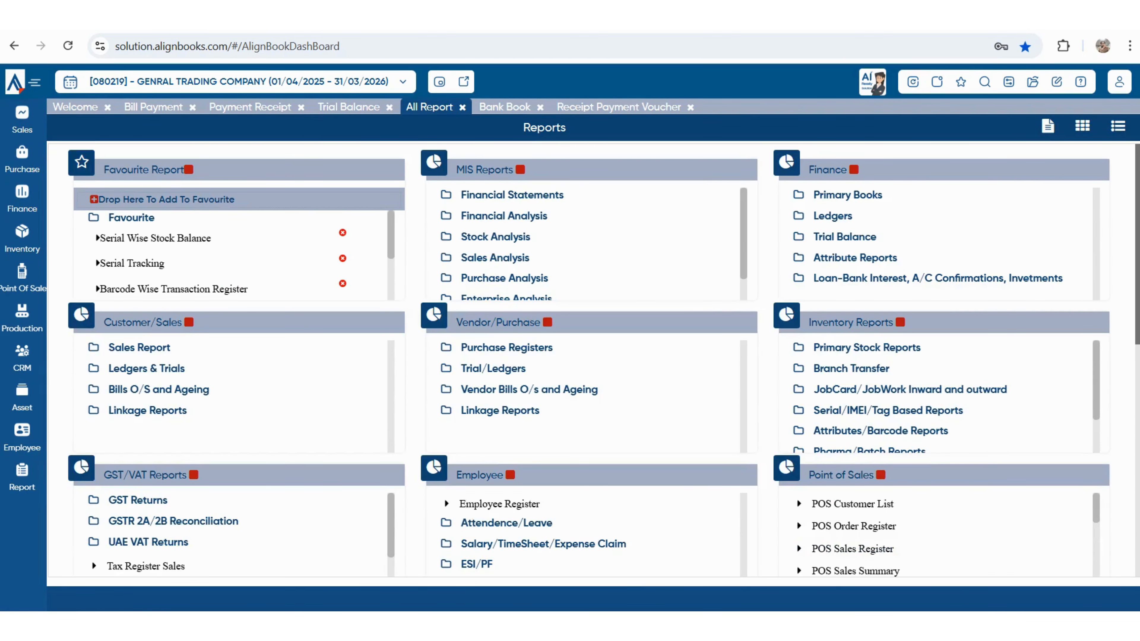
- Expand the Financial Statements, Primary Books, Ledgers, Sales Report and Purchase Registers groups
left_click(511, 194)
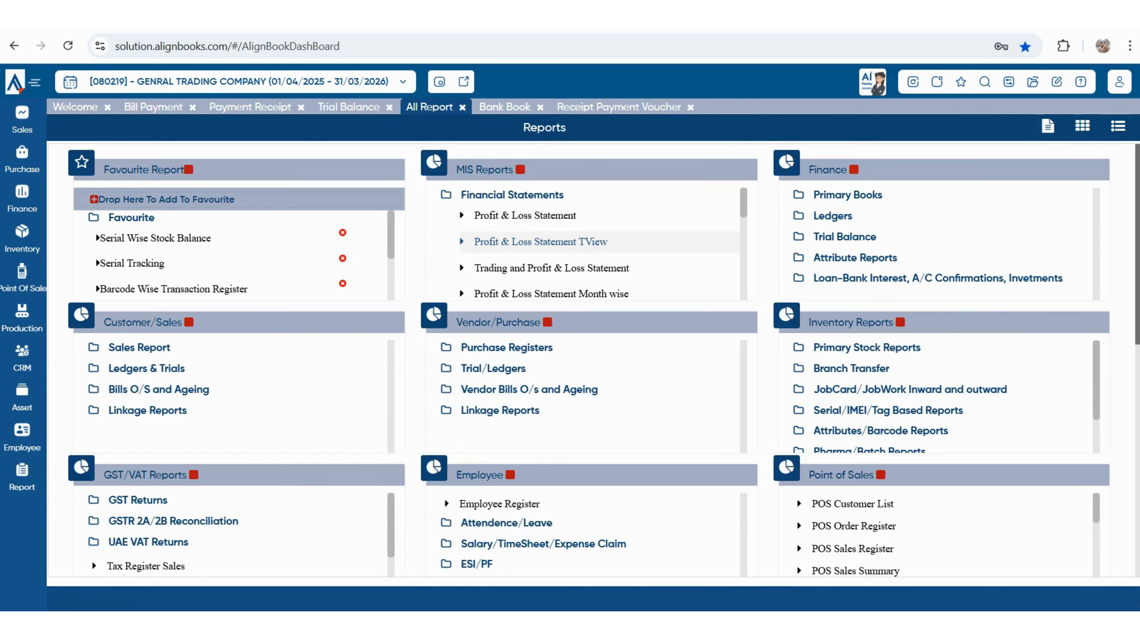
scroll(504, 245, "down", 2)
scroll(504, 245, "down", 6)
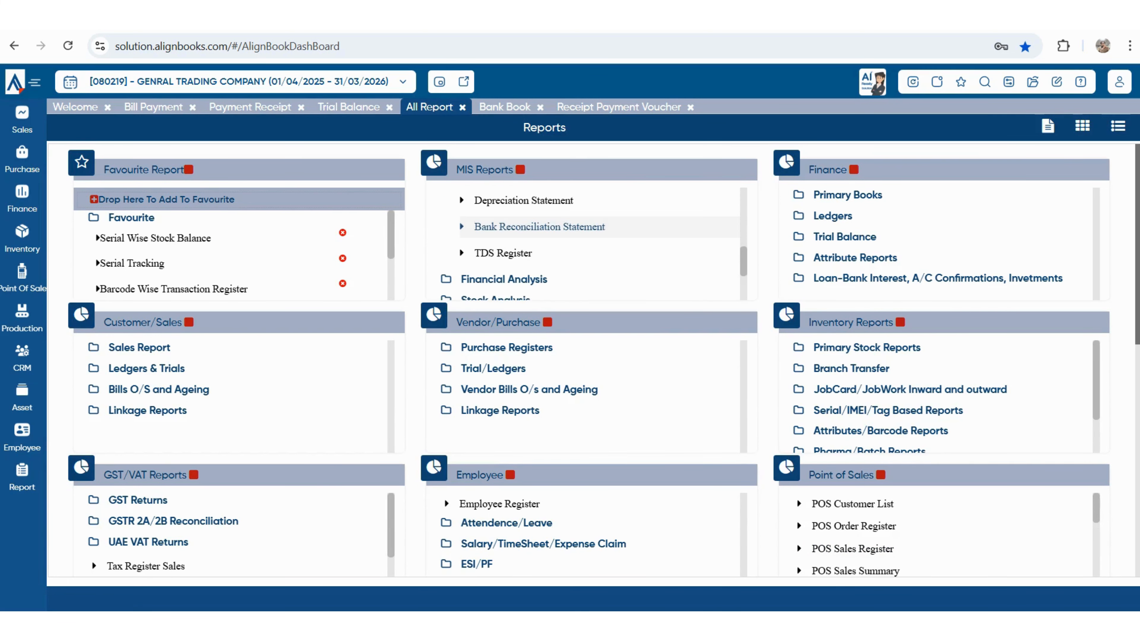
left_click(847, 194)
scroll(938, 243, "down", 5)
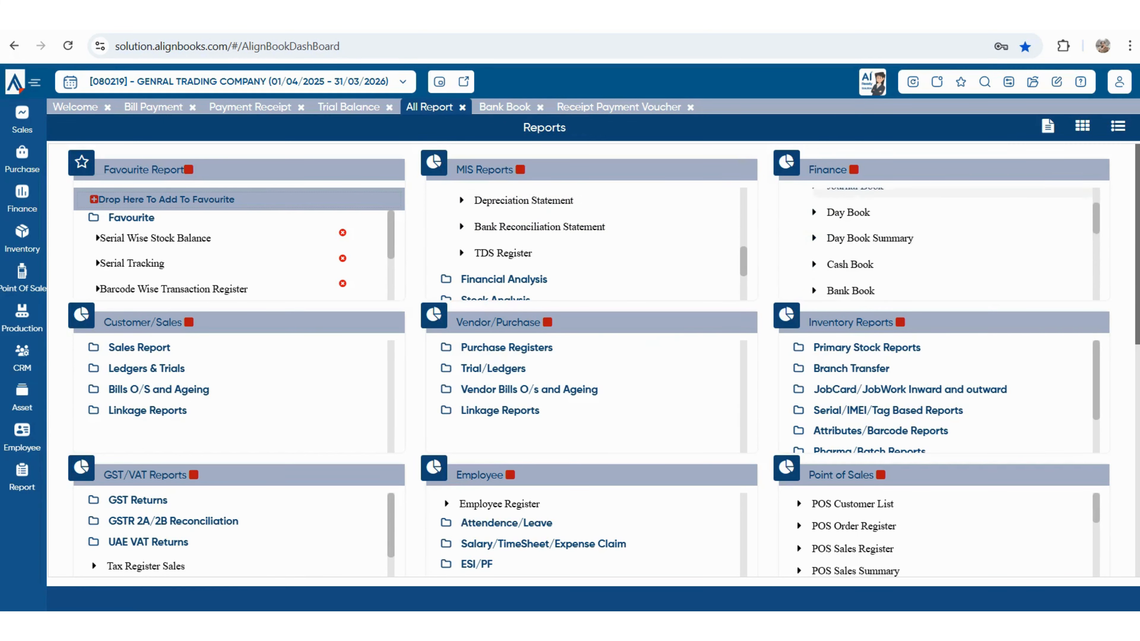
scroll(938, 245, "down", 2)
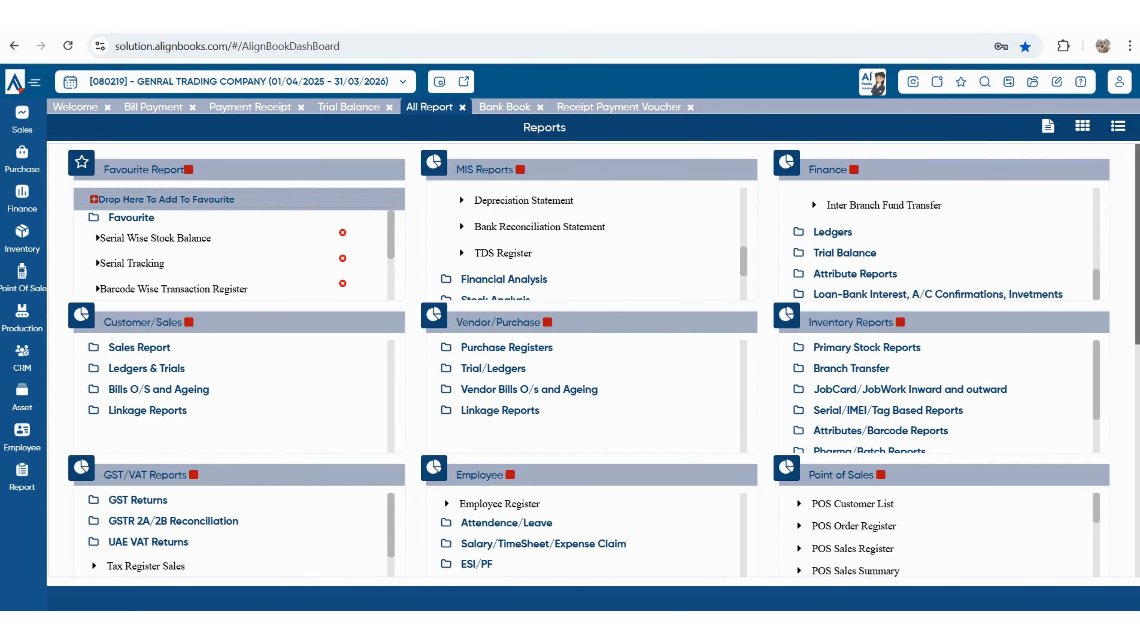
left_click(832, 231)
scroll(875, 255, "down", 2)
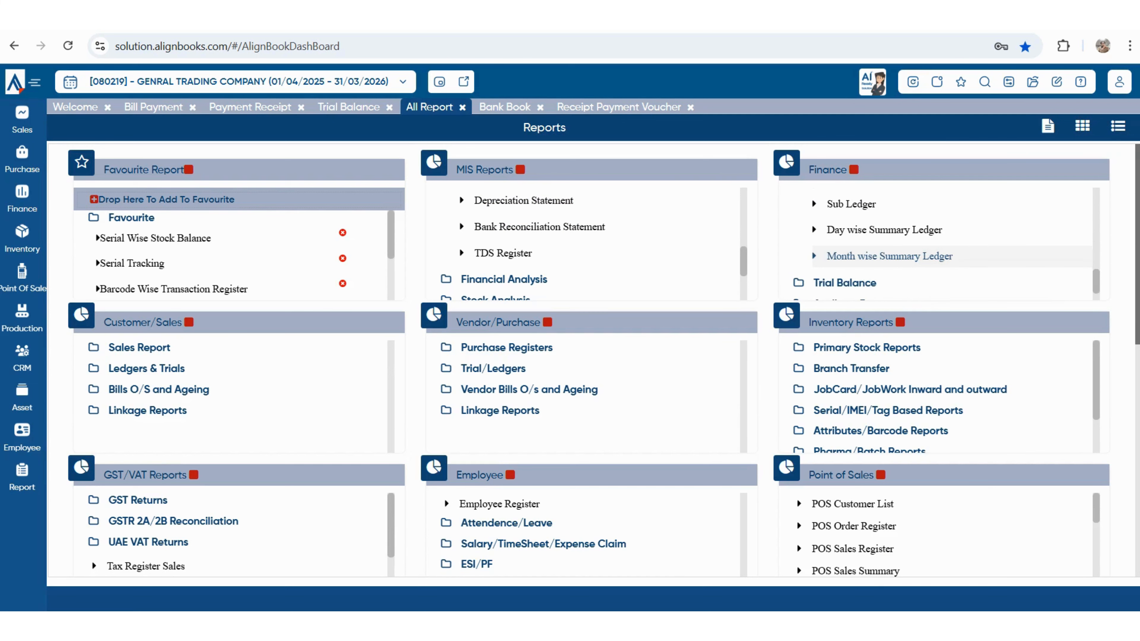
left_click(139, 347)
scroll(233, 395, "down", 5)
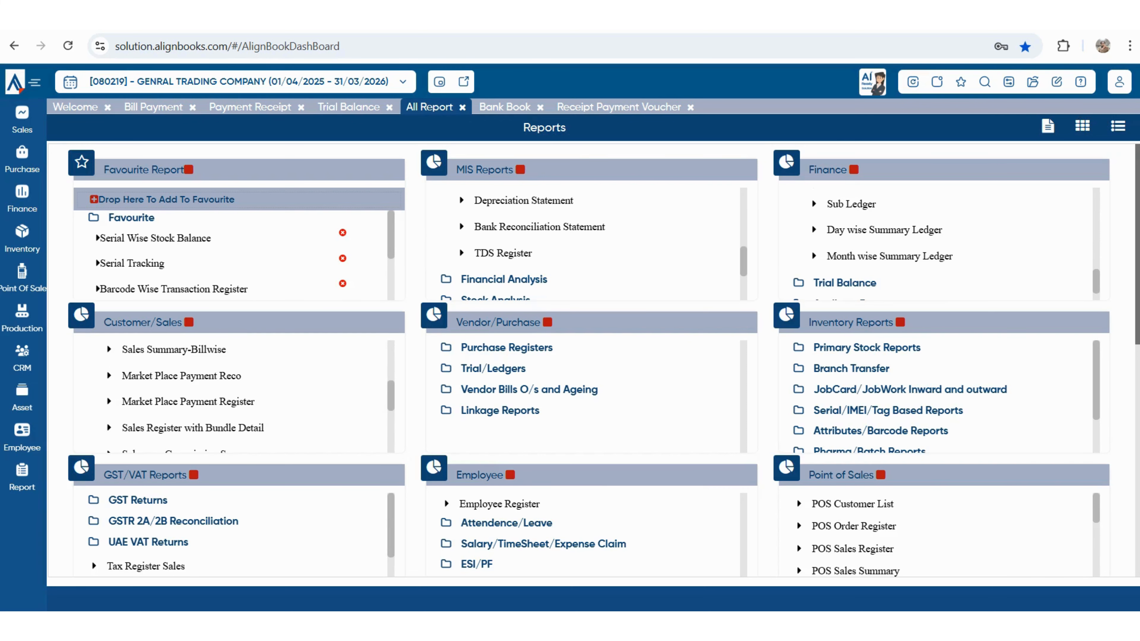
left_click(506, 346)
- Expand the Primary Stock Reports and GSTR 2A/2B Reconciliation folders and review their reports
left_click(866, 347)
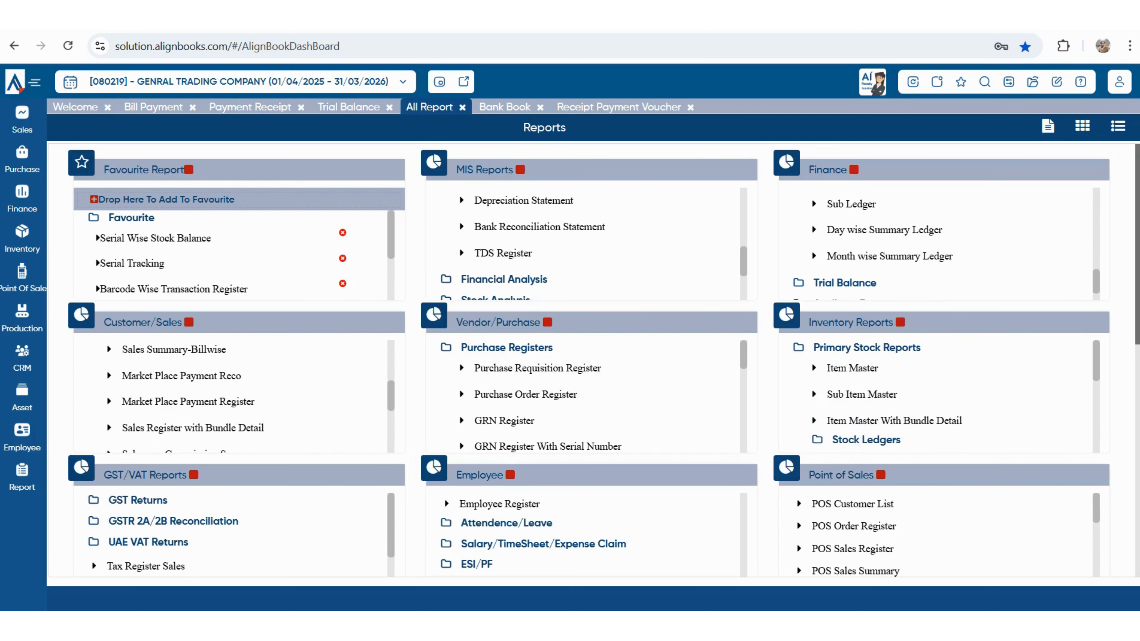
scroll(942, 394, "down", 1)
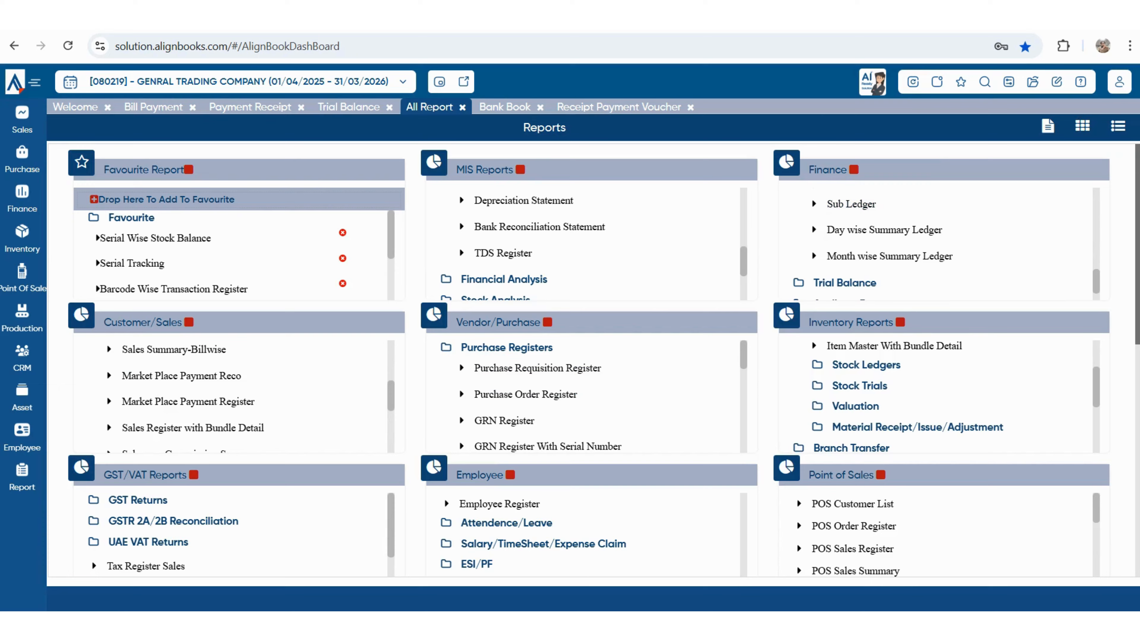
scroll(592, 359, "down", 3)
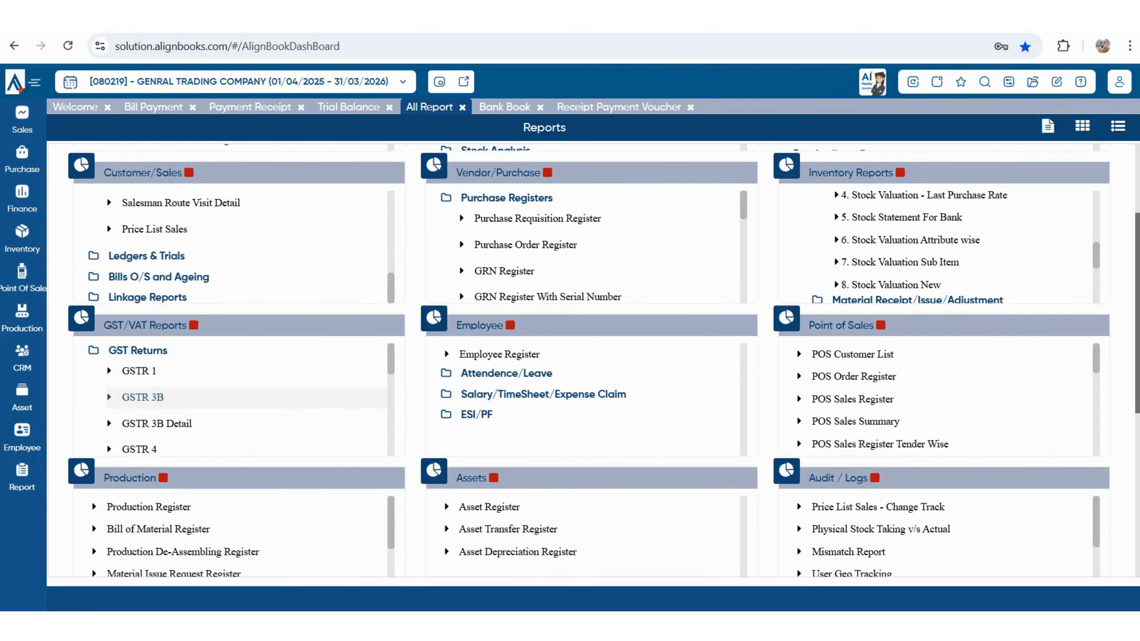
scroll(157, 423, "down", 5)
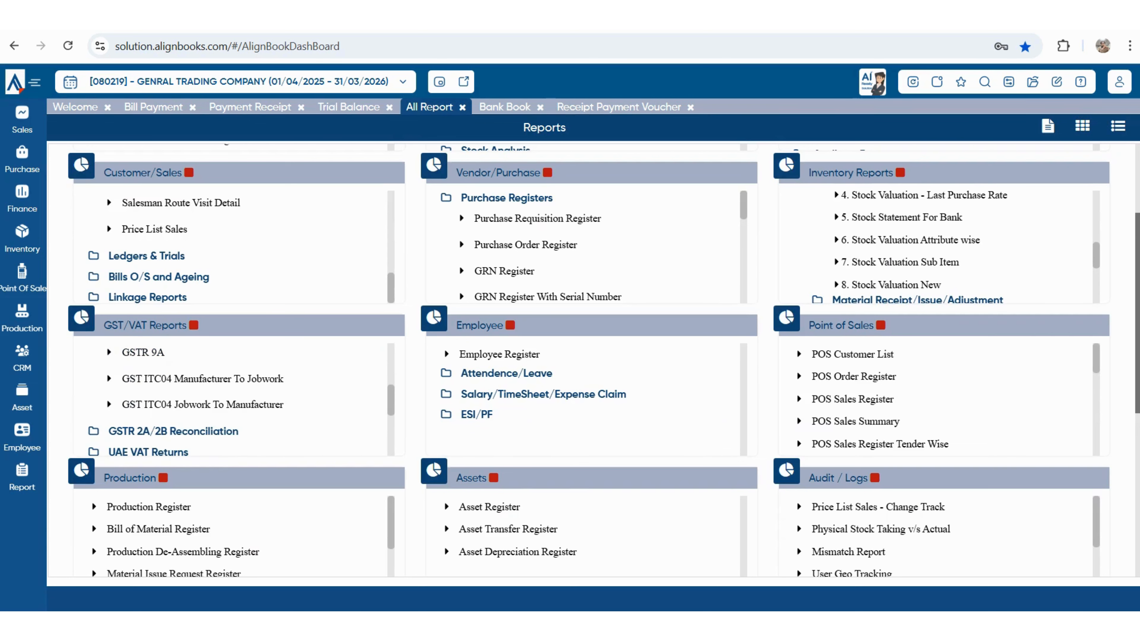
left_click(174, 431)
scroll(195, 404, "down", 2)
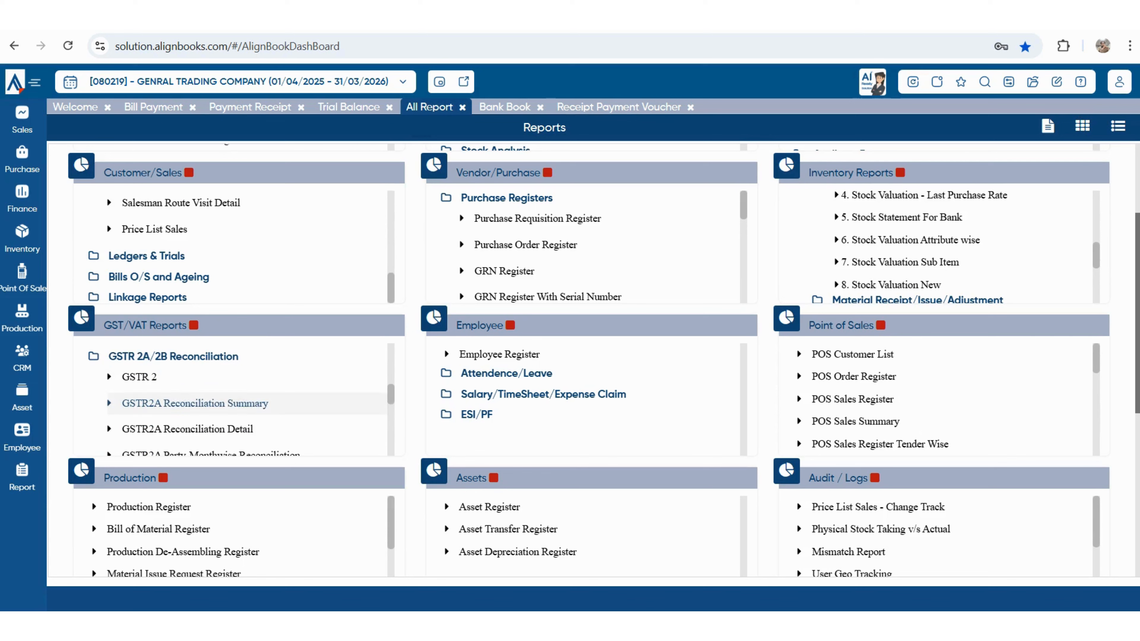
scroll(196, 404, "down", 2)
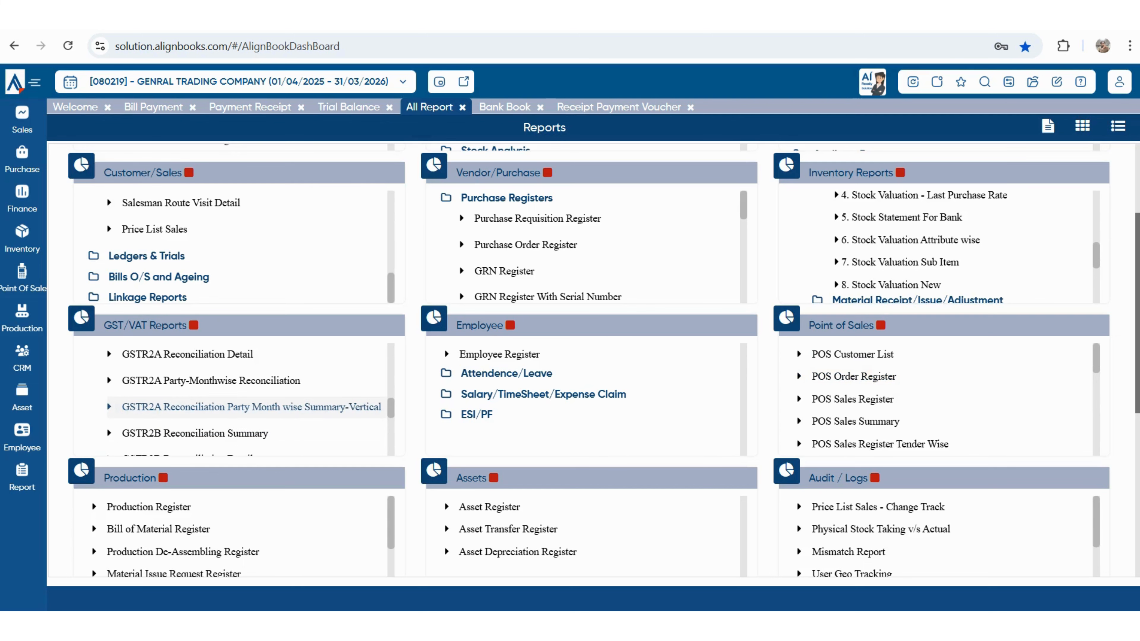
scroll(252, 407, "down", 3)
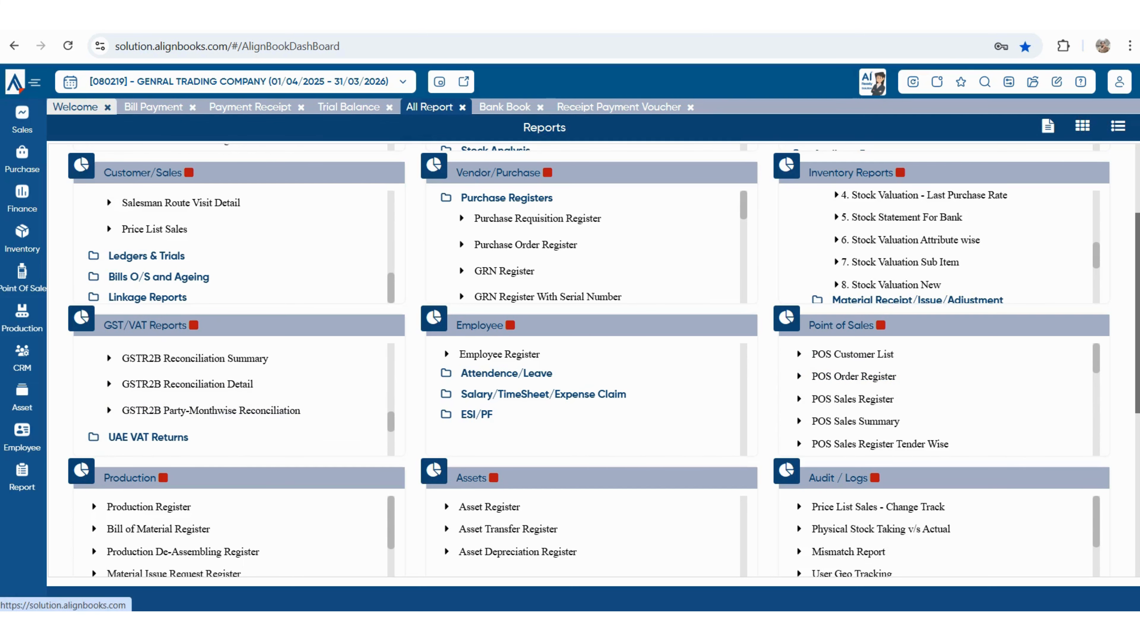
left_click(504, 106)
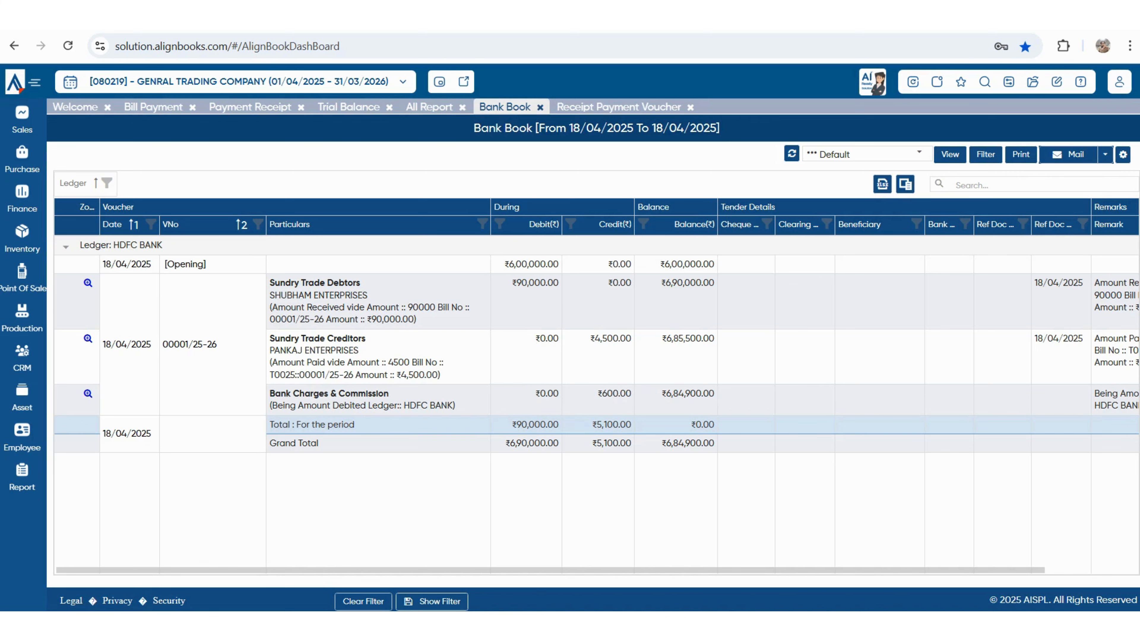
- Scroll across the HDFC BANK Bank Book grid to review the ₹600 Bank Charges & Commission entry
scroll(597, 404, "right", 3)
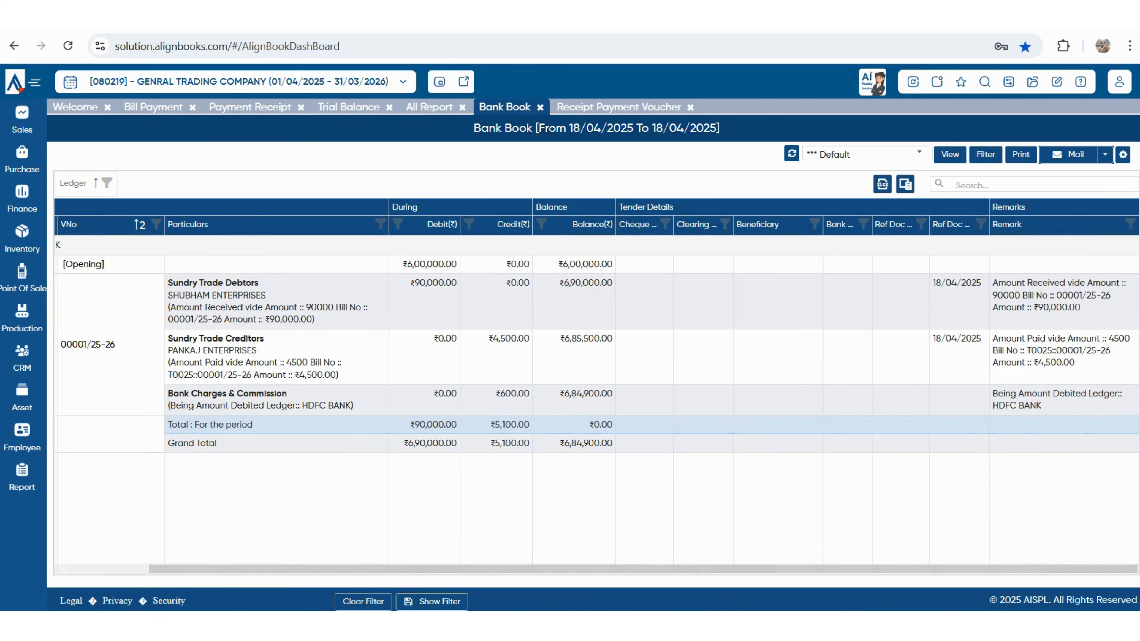
scroll(597, 404, "left", 3)
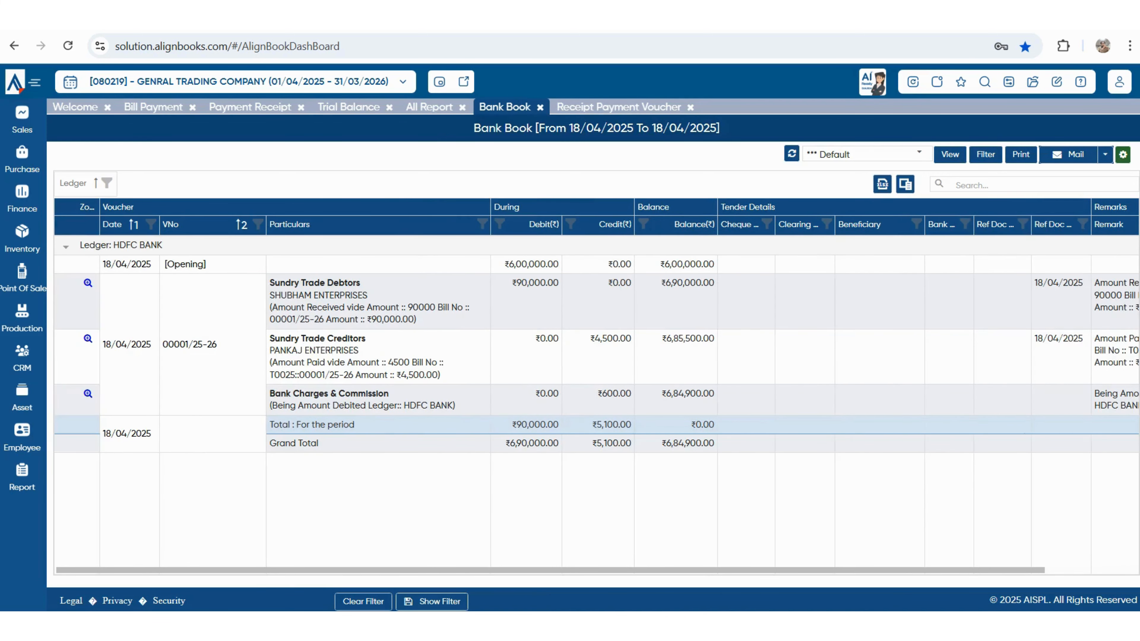
left_click(1123, 155)
- Create a Bank Book view named 'my view' excluding the ContraLedger, beneficiary and bank_ref fields
left_click(1076, 198)
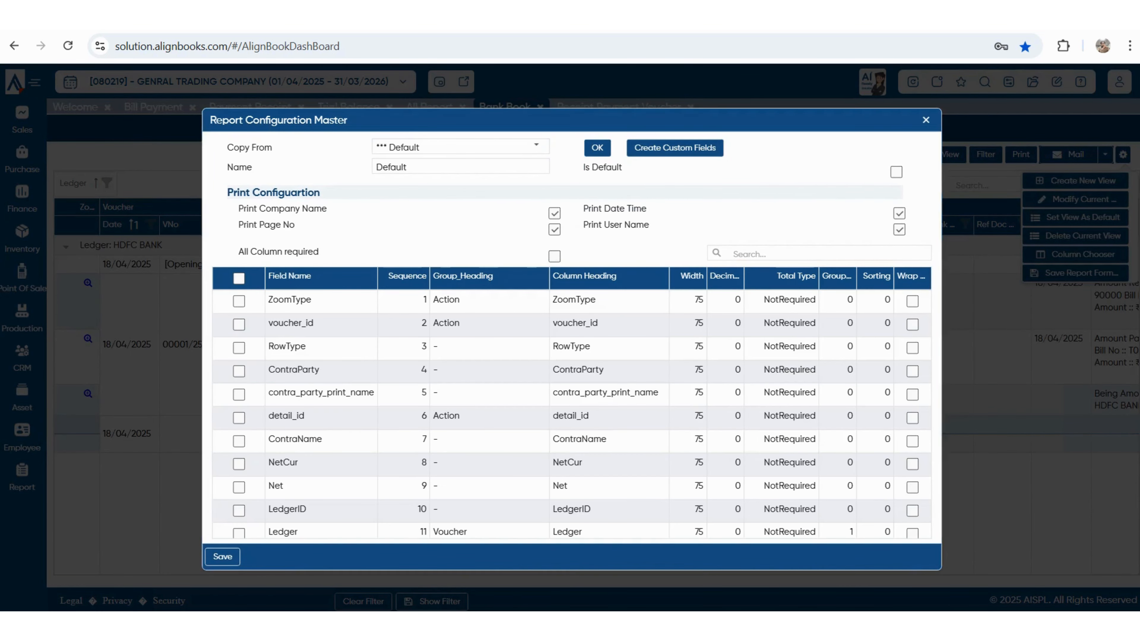
type("my view")
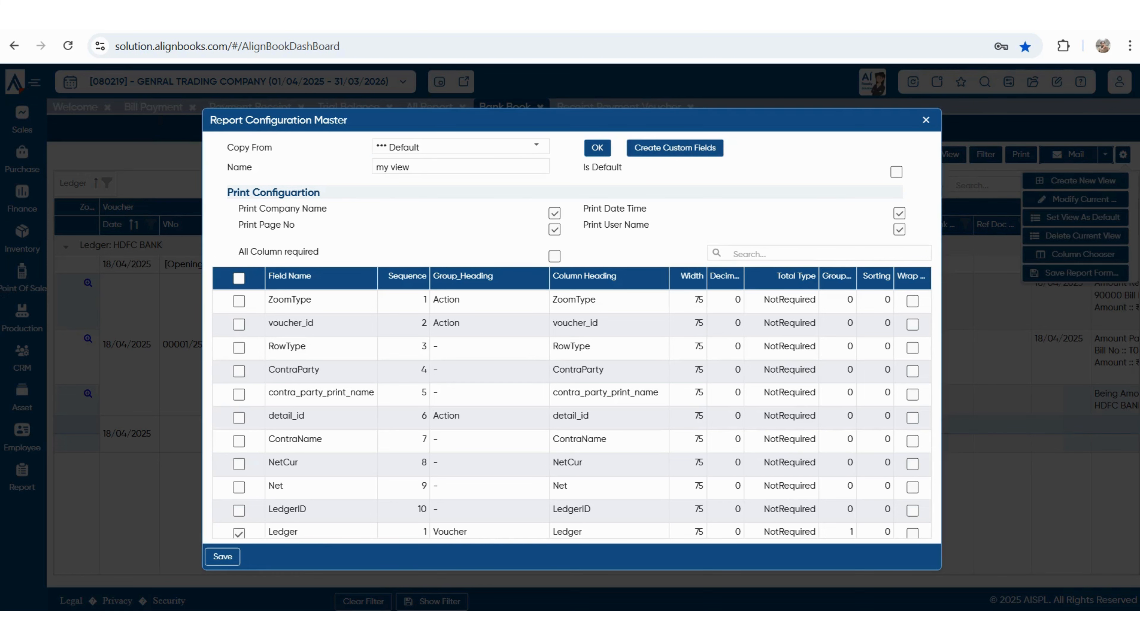
scroll(571, 413, "down", 3)
scroll(572, 416, "down", 3)
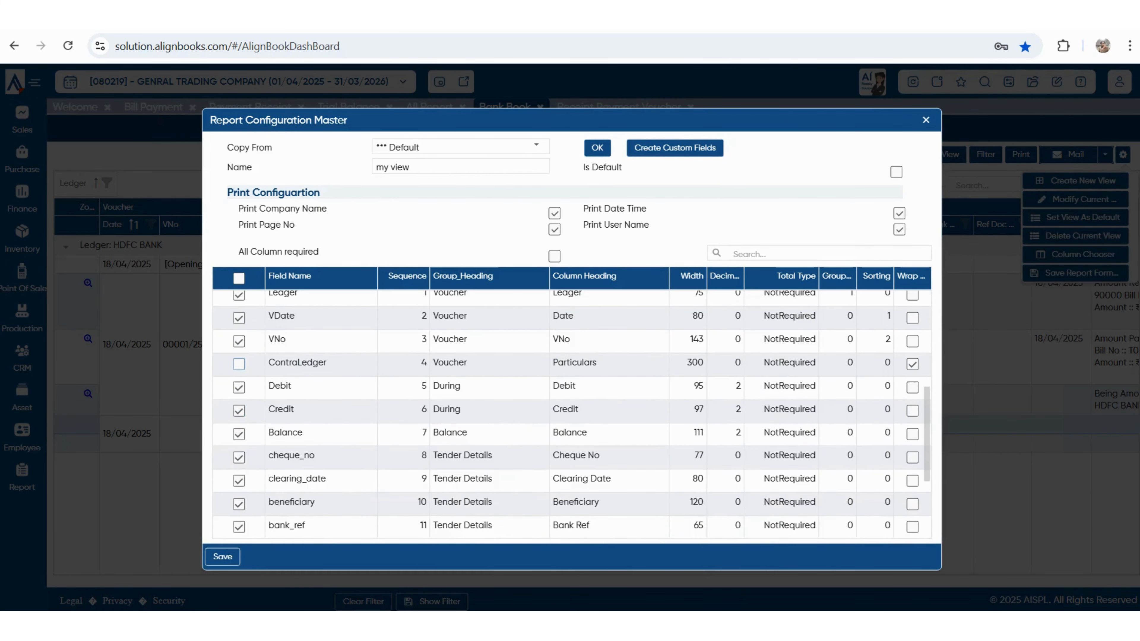
left_click(238, 364)
scroll(239, 480, "down", 2)
left_click(239, 444)
left_click(239, 467)
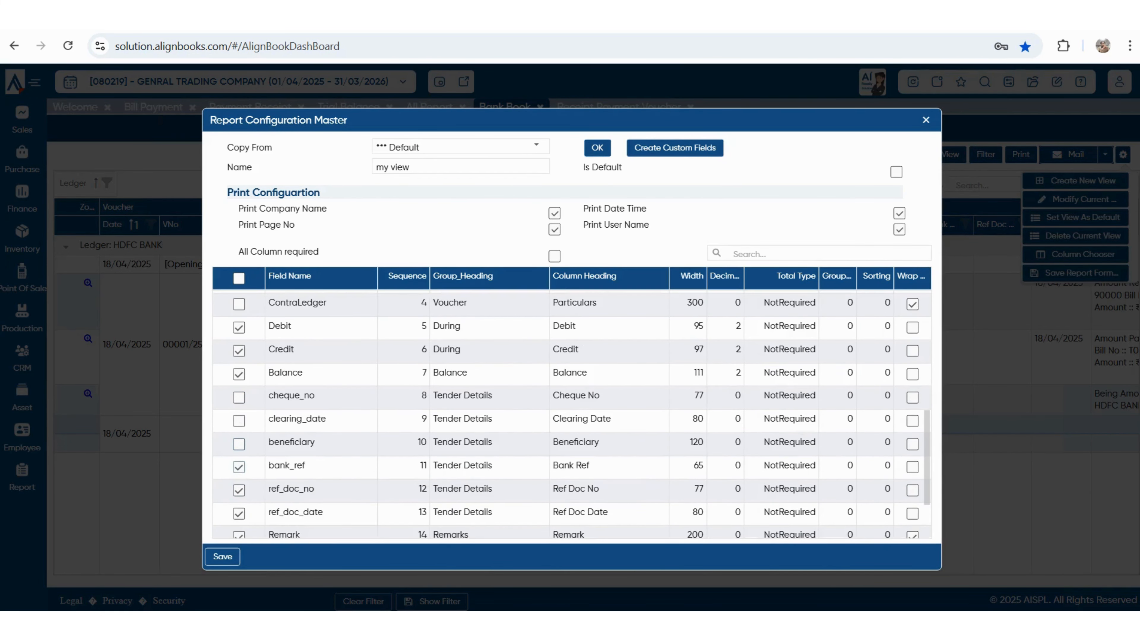
scroll(239, 467, "down", 2)
scroll(239, 458, "up", 6)
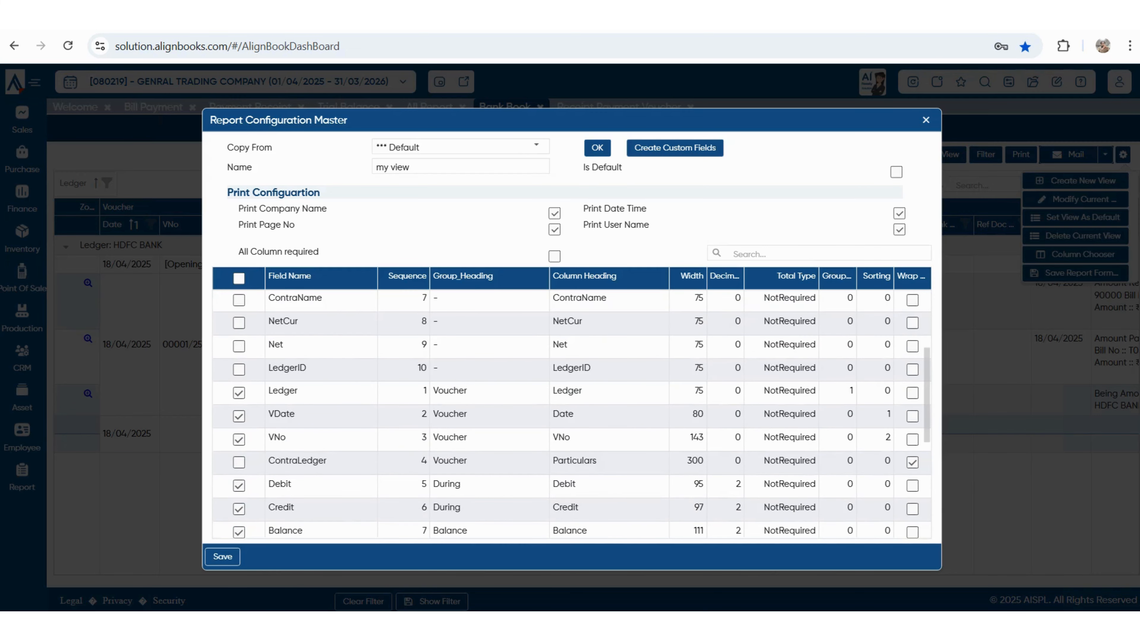
scroll(572, 415, "up", 1)
scroll(572, 415, "down", 7)
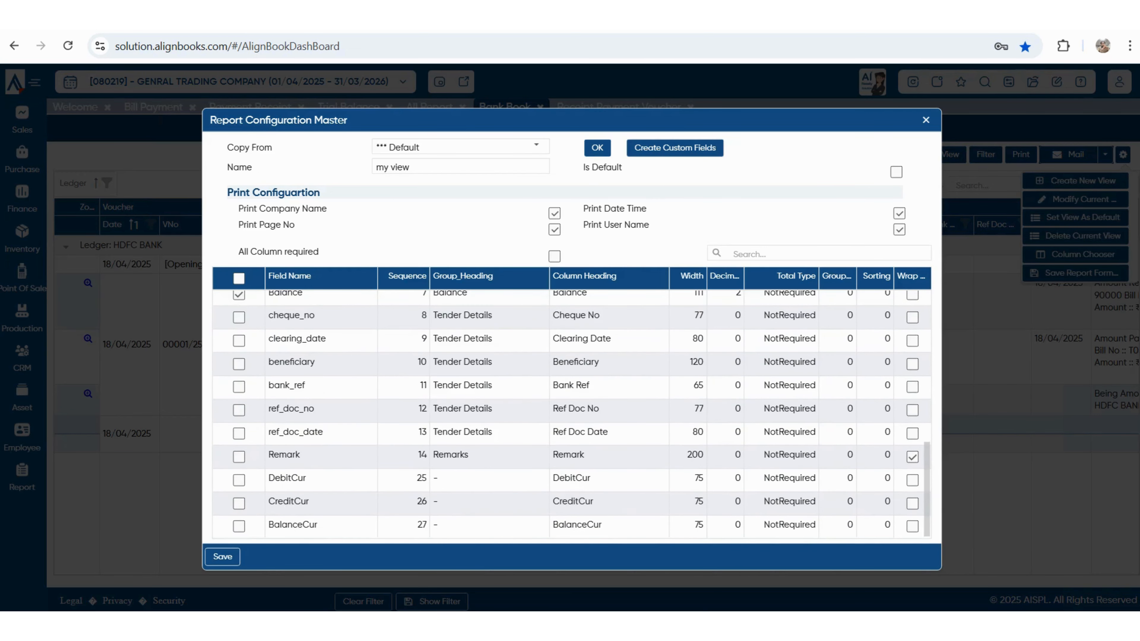
scroll(571, 415, "up", 3)
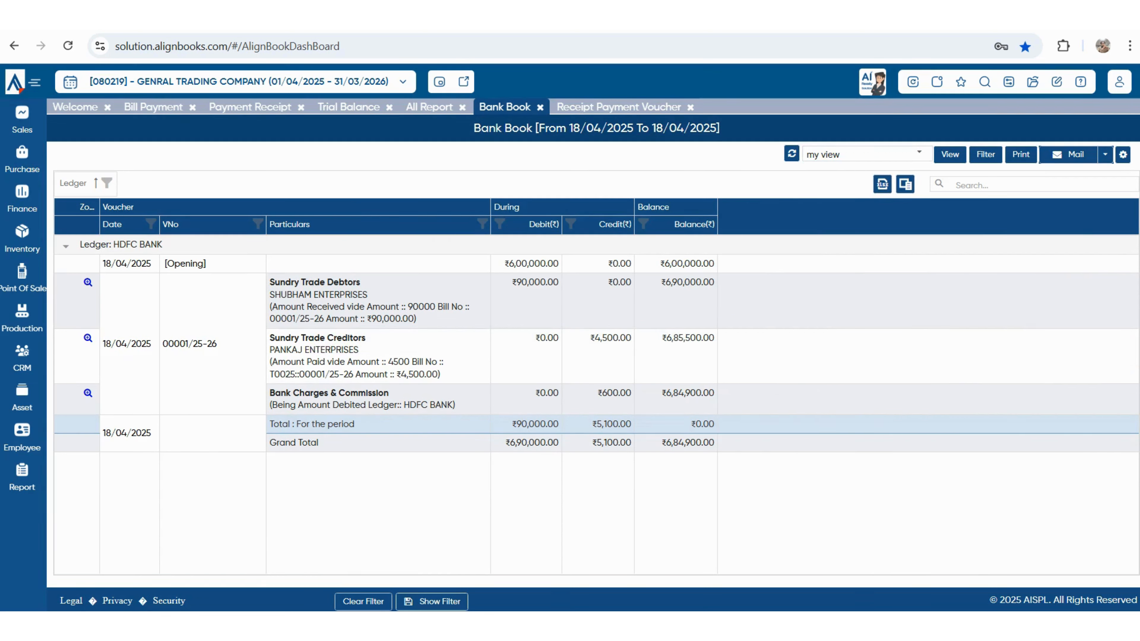
- Switch the Bank Book back to the Default view
left_click(918, 154)
left_click(852, 173)
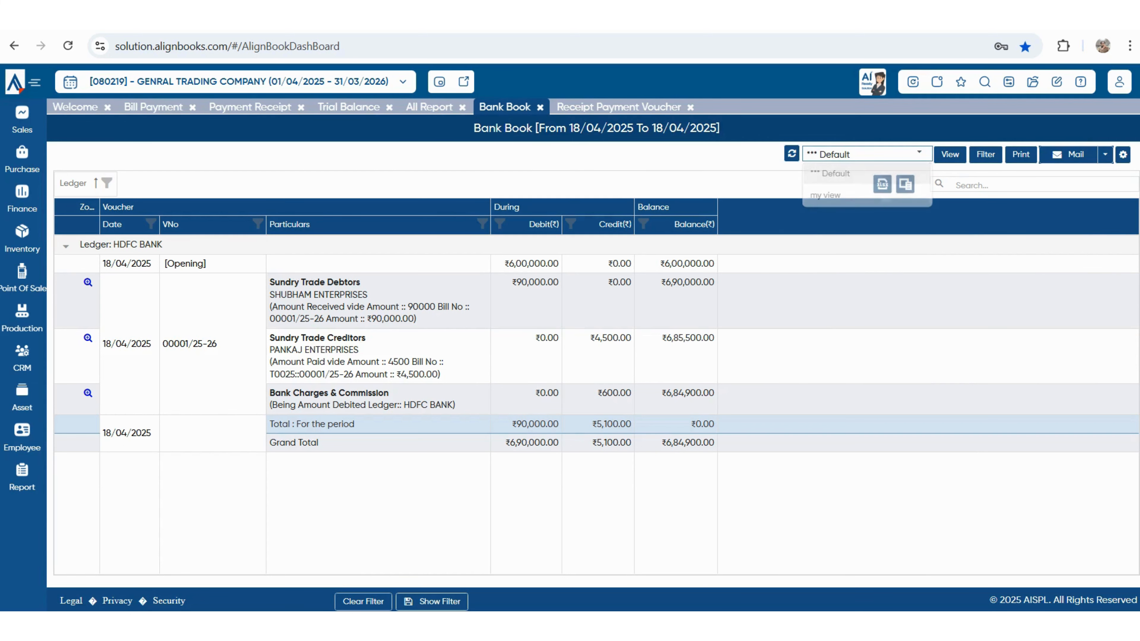
scroll(597, 404, "right", 3)
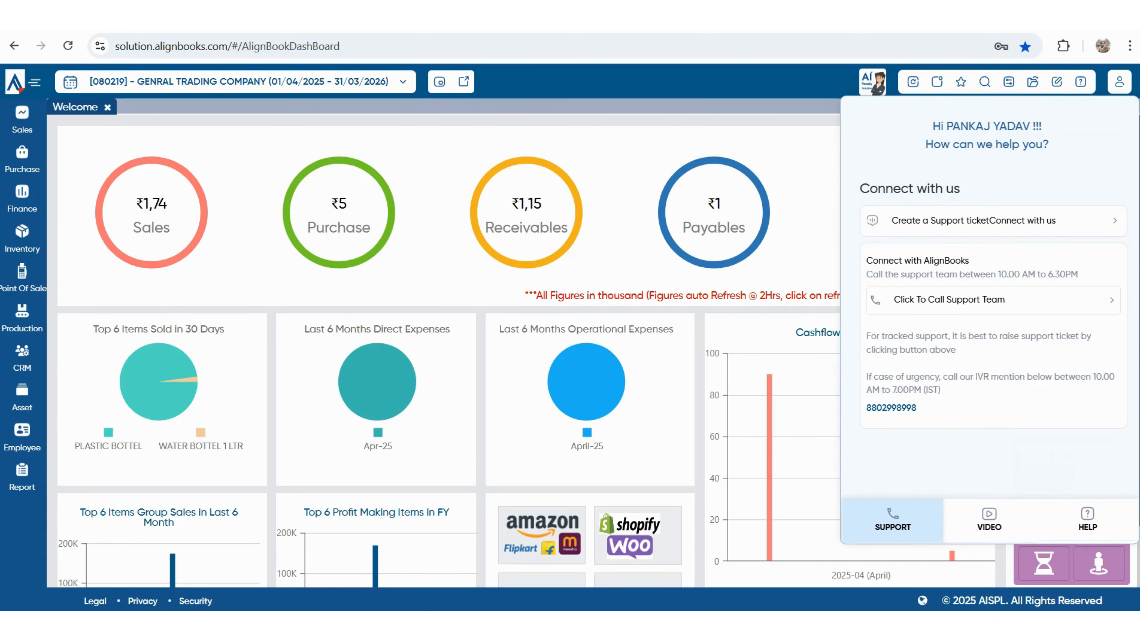
- Start a support ticket, close the form and reopen the support panel
left_click(973, 221)
left_click(774, 107)
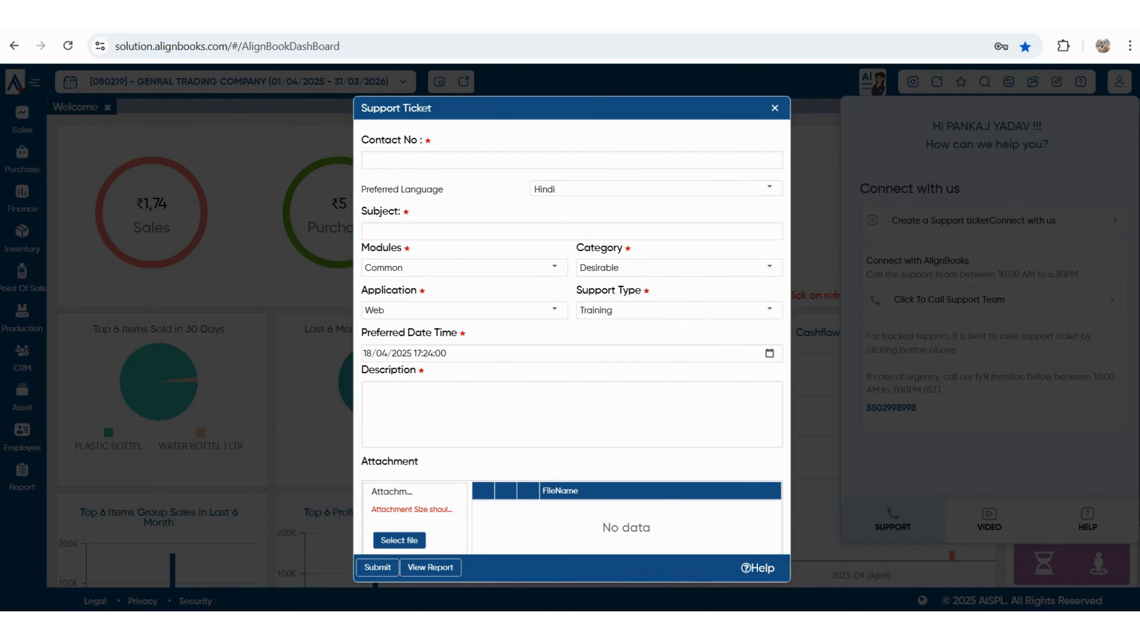
left_click(1080, 81)
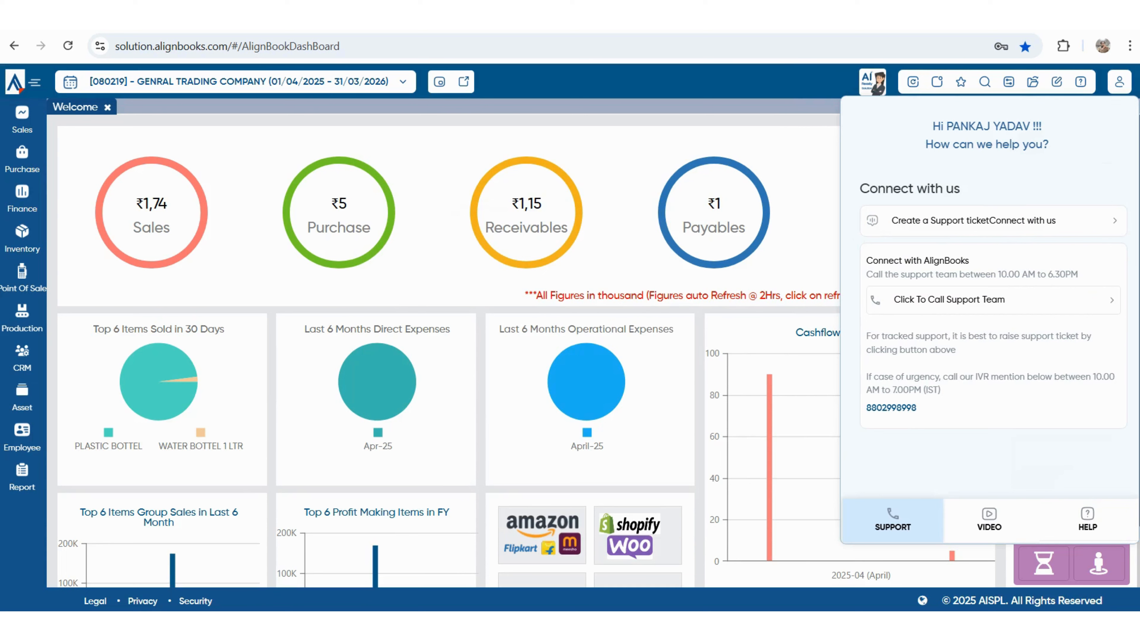
- Look at the tutorial videos, then browse the Help topics and policy pages
left_click(989, 520)
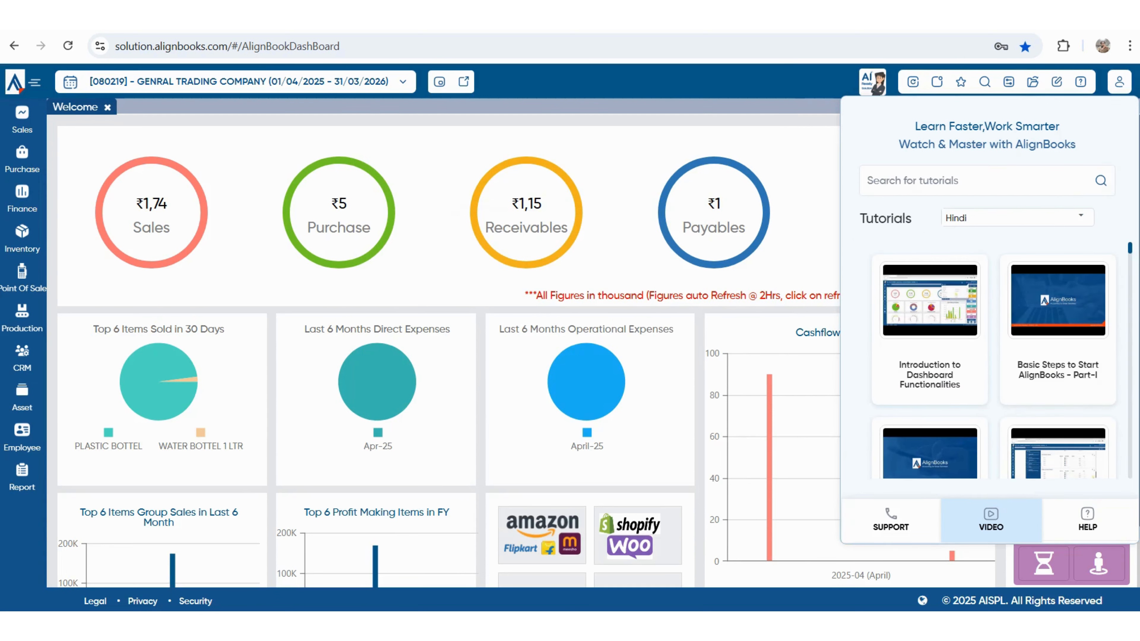
left_click(1088, 520)
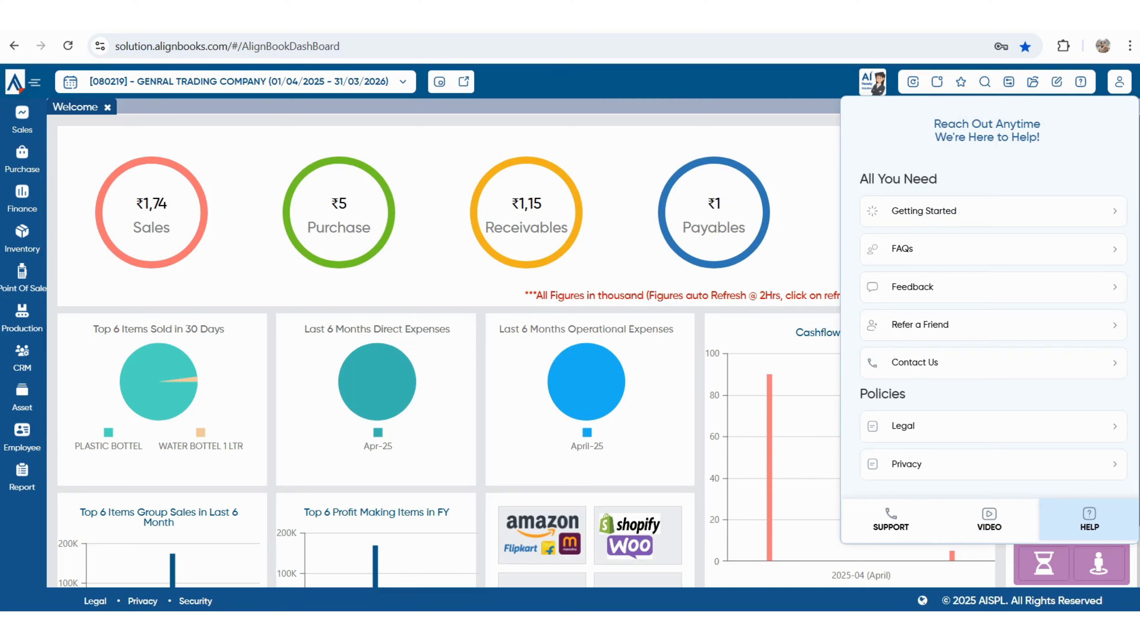
scroll(991, 336, "down", 1)
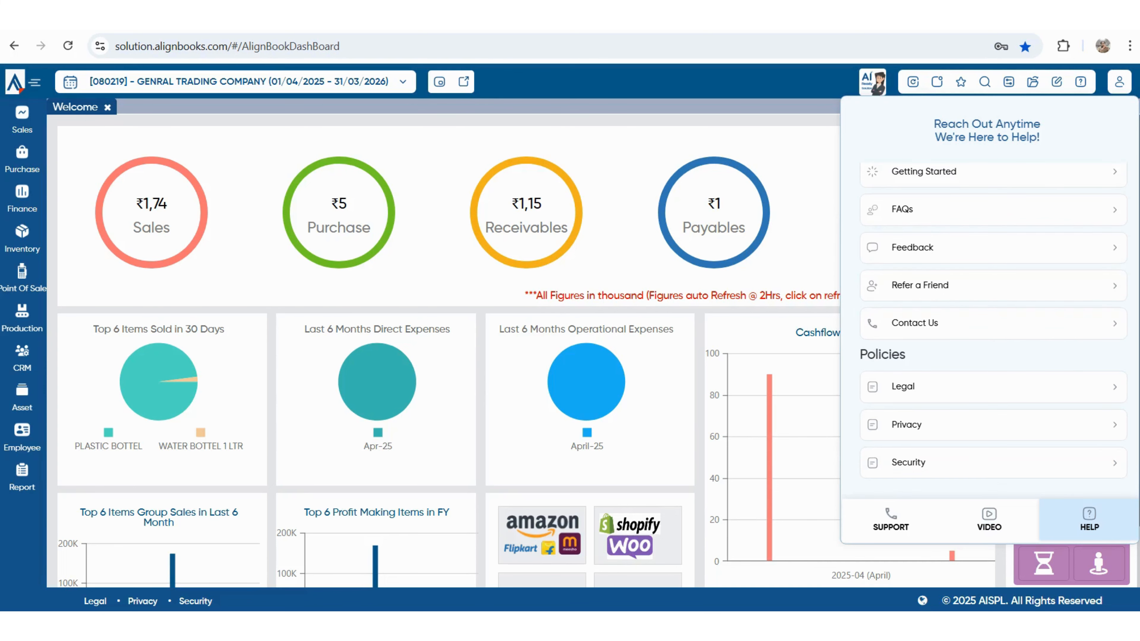